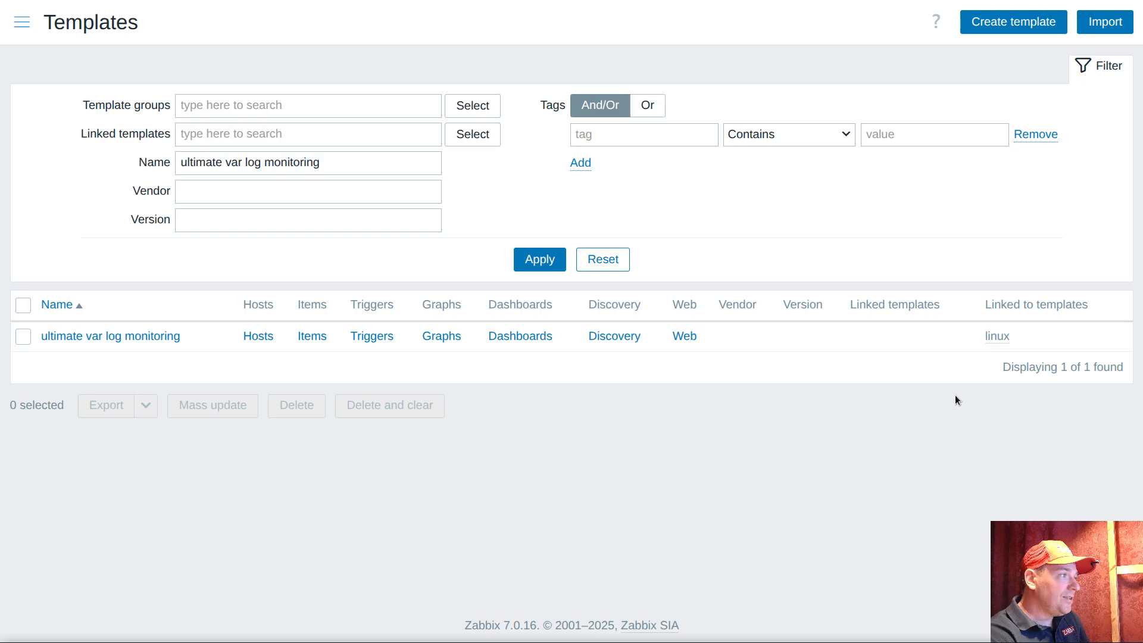
# Start a new item in the ultimate var log monitoring template with type Zabbix agent (active)
pyautogui.click(312, 335)
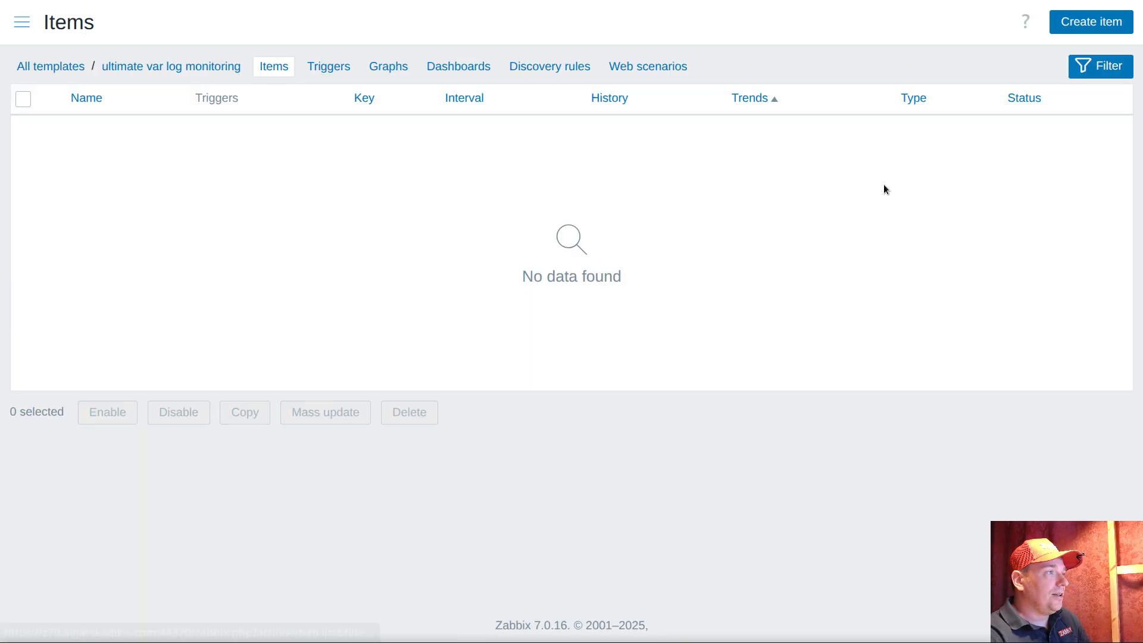
pyautogui.click(1090, 21)
pyautogui.click(295, 106)
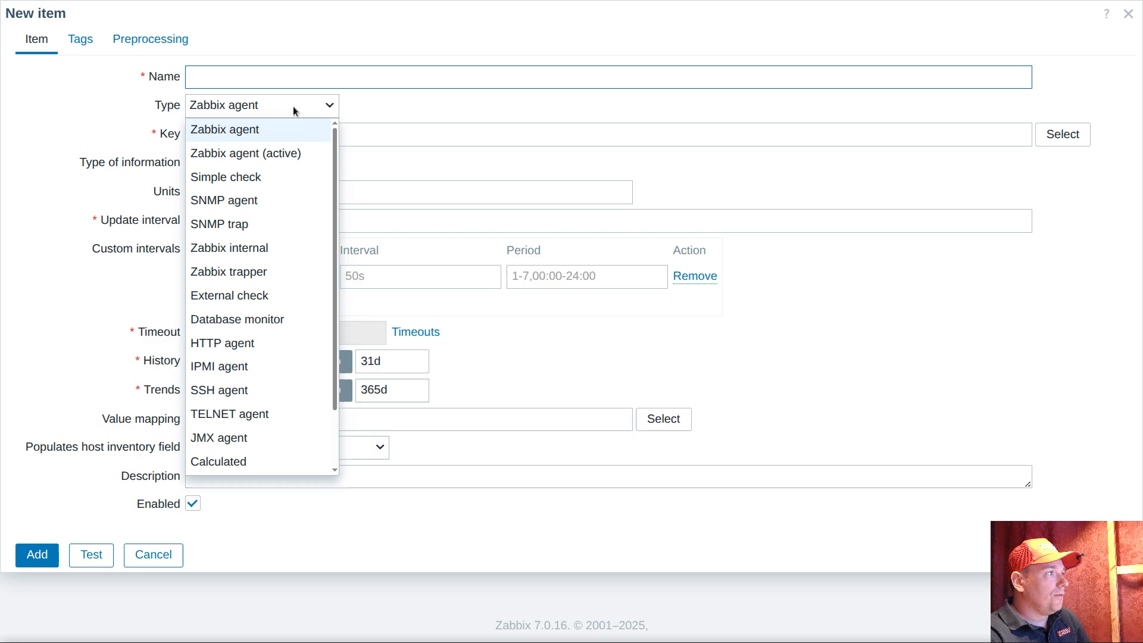
pyautogui.click(281, 153)
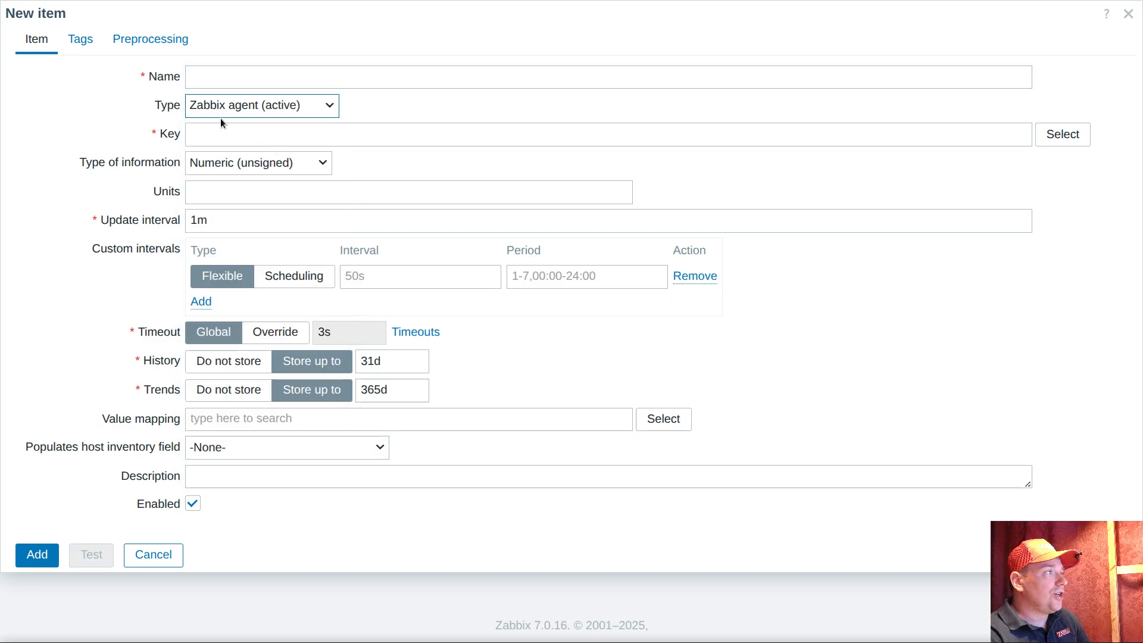
# Find vfs.dir among the standard item keys and choose vfs.dir.get as the item's key
pyautogui.click(1072, 136)
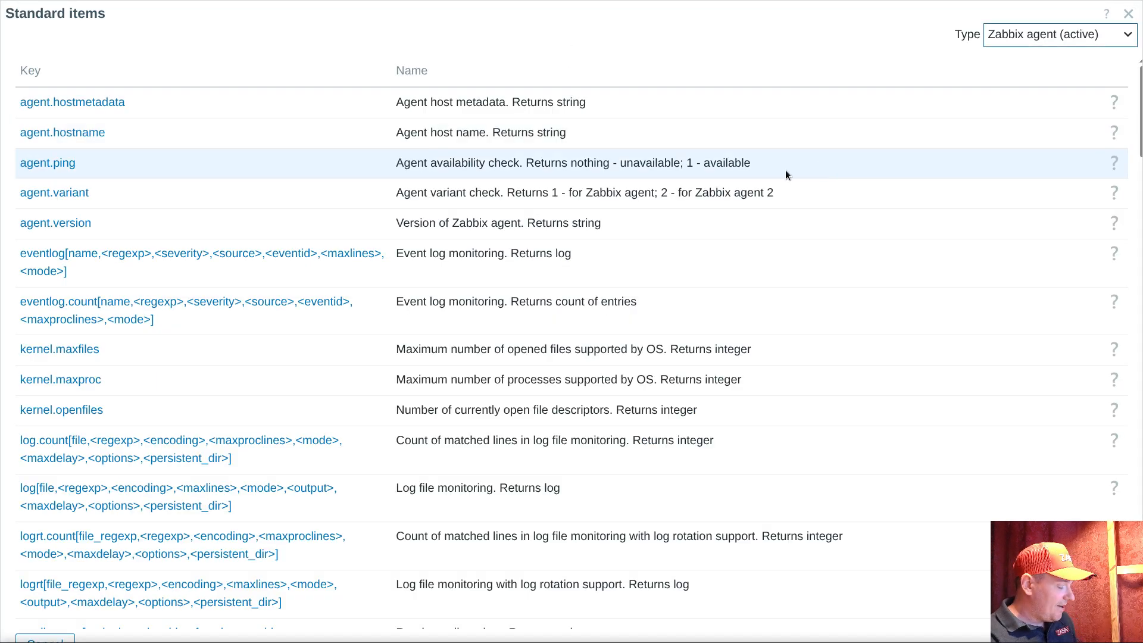
pyautogui.hotkey('ctrl', 'f')
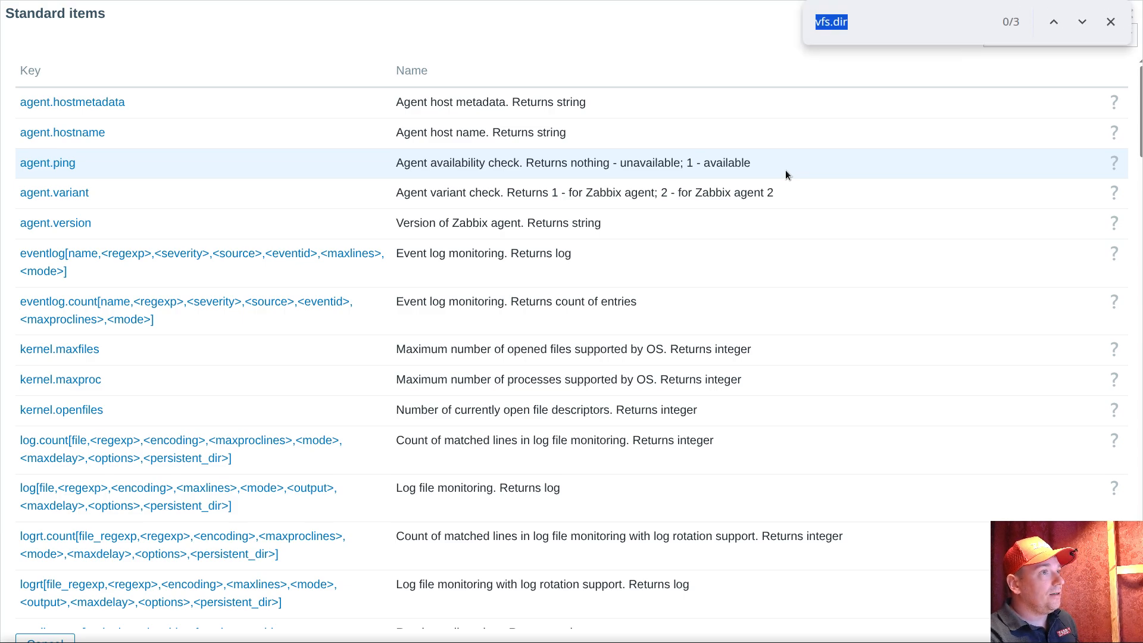
pyautogui.click(879, 21)
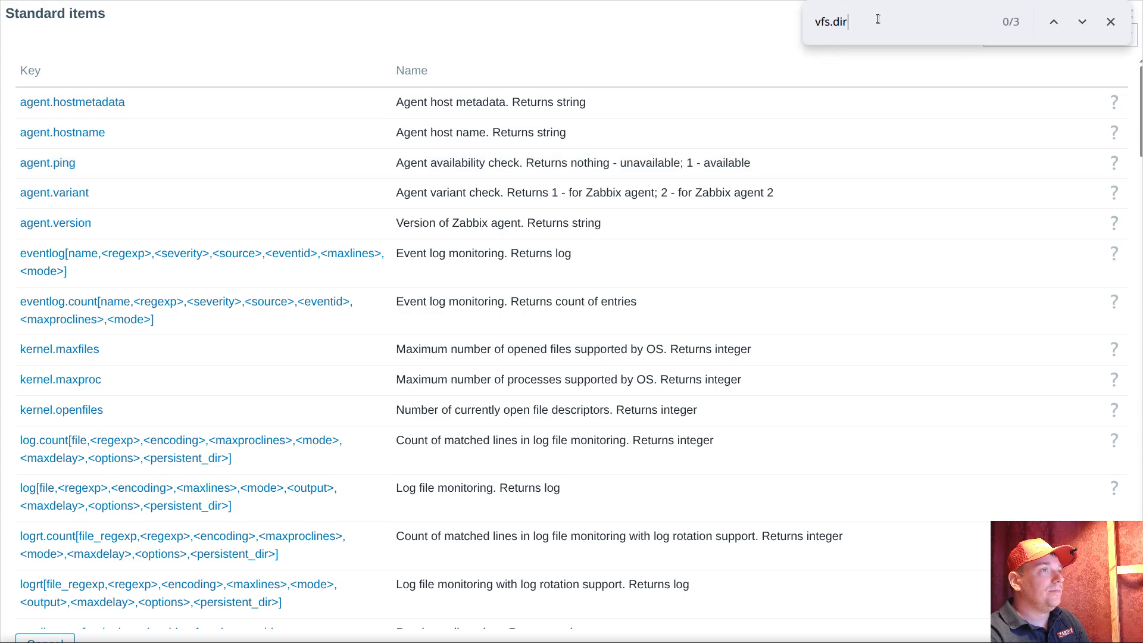
pyautogui.press('Return')
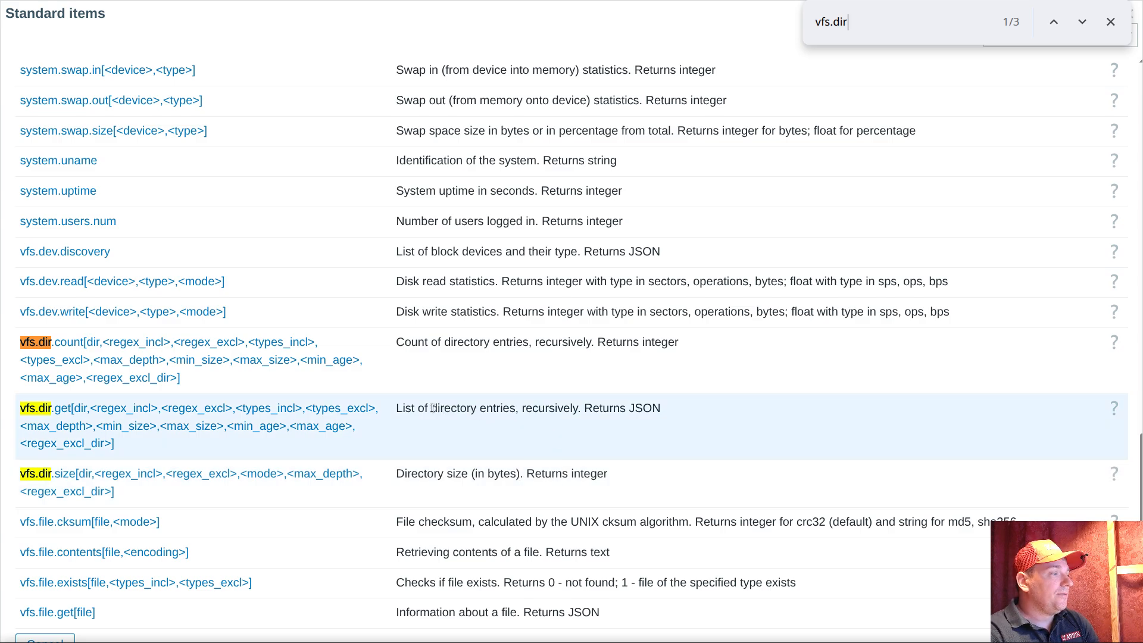
pyautogui.moveTo(433, 409); pyautogui.dragTo(532, 411)
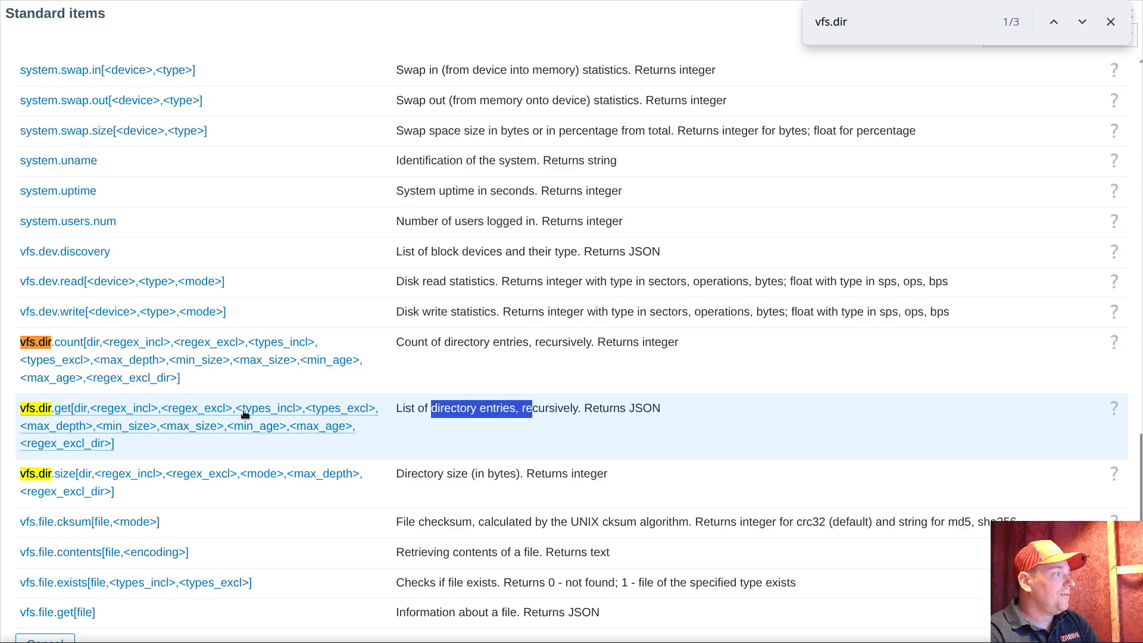
pyautogui.click(102, 416)
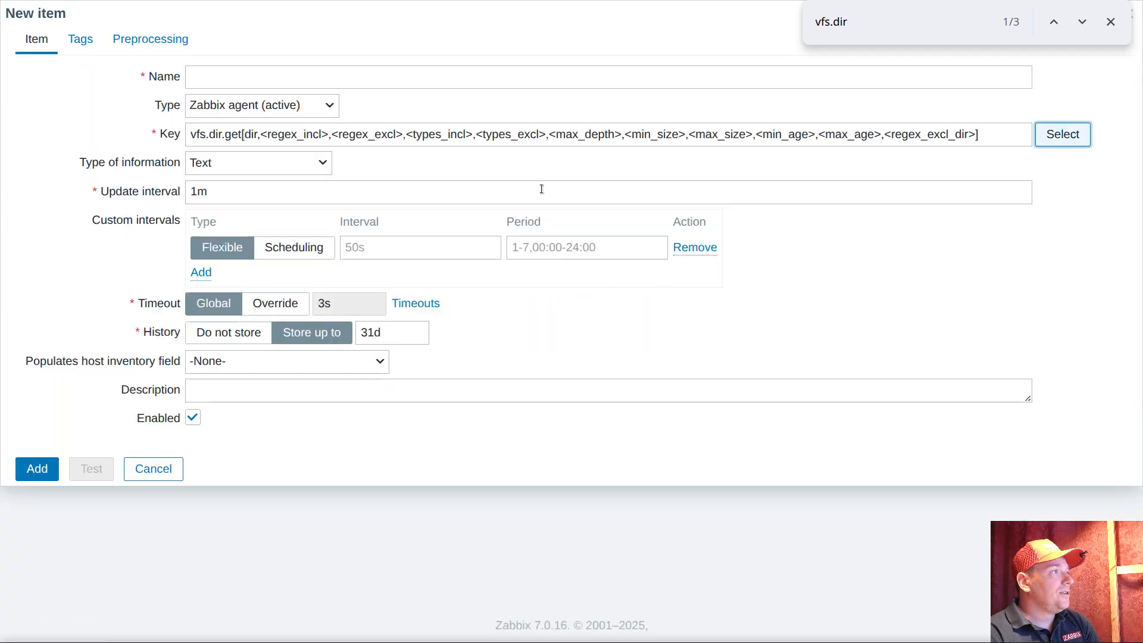
# Set the key's directory parameter to /var/log and empty the regex_incl and regex_excl parameters, keeping their commas
pyautogui.doubleClick(252, 134)
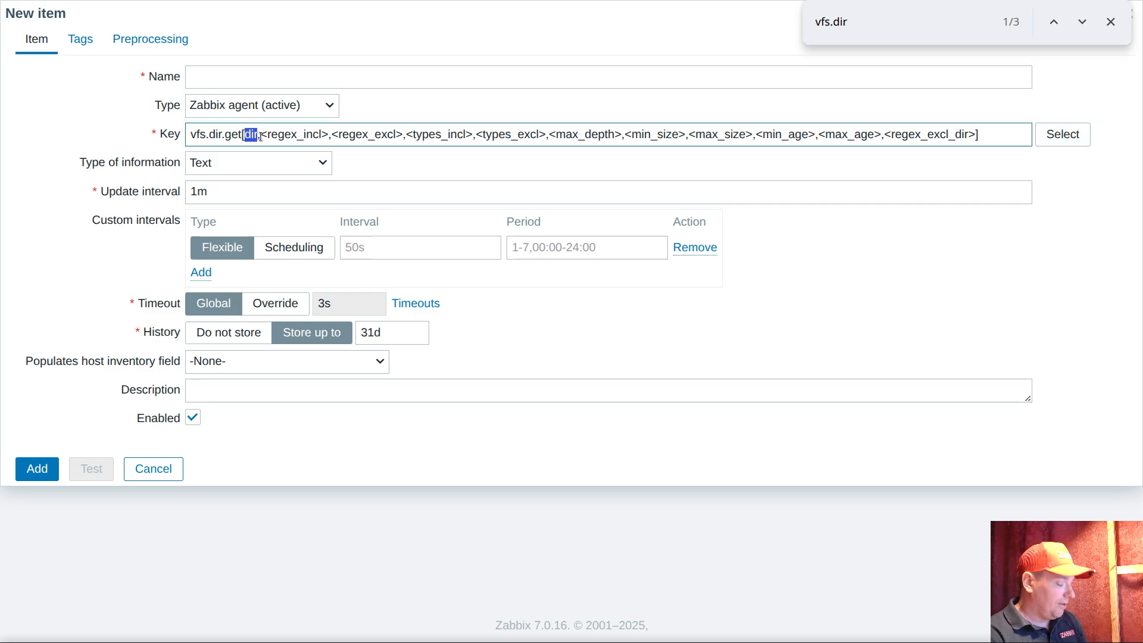
pyautogui.write('/var/lib')
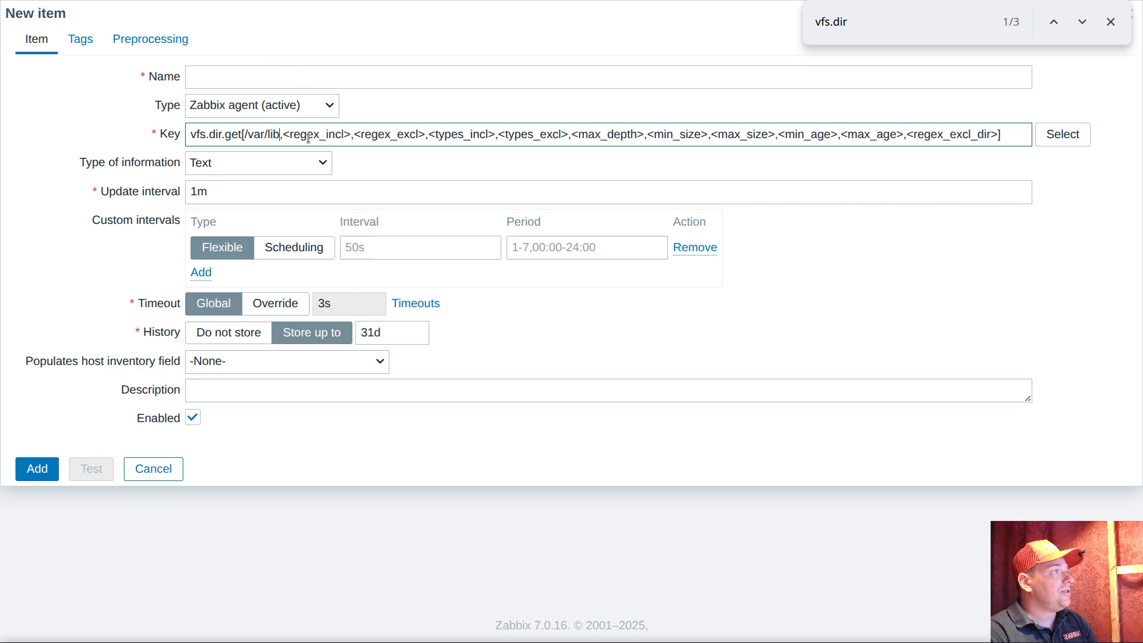
pyautogui.doubleClick(273, 135)
pyautogui.write('log')
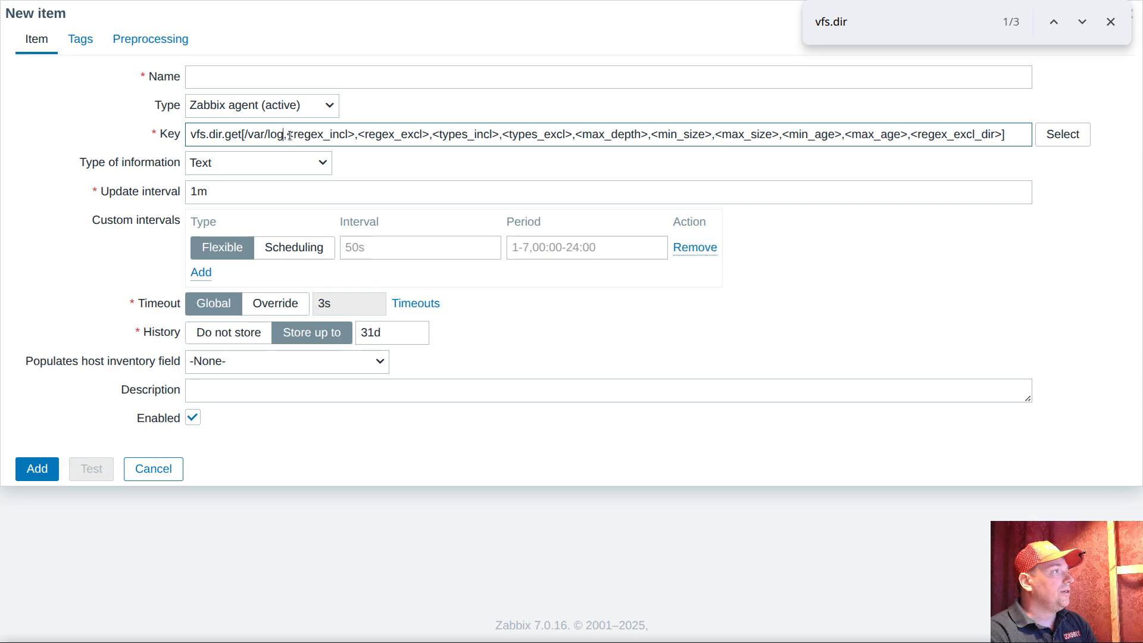
pyautogui.moveTo(287, 134); pyautogui.dragTo(362, 137)
pyautogui.press('BackSpace')
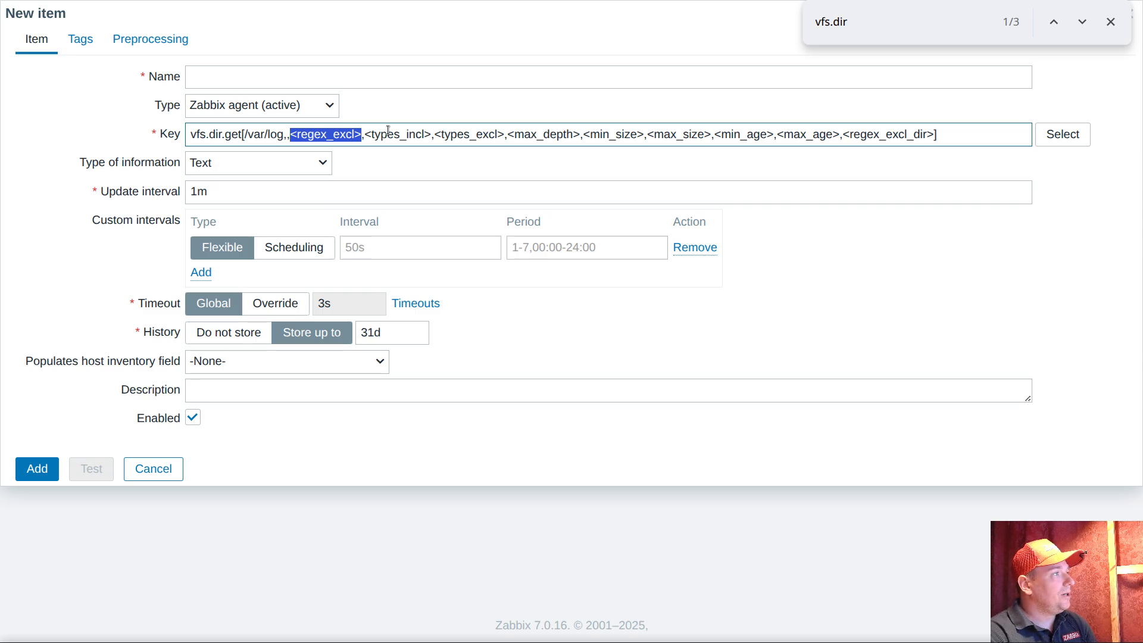
pyautogui.press('BackSpace')
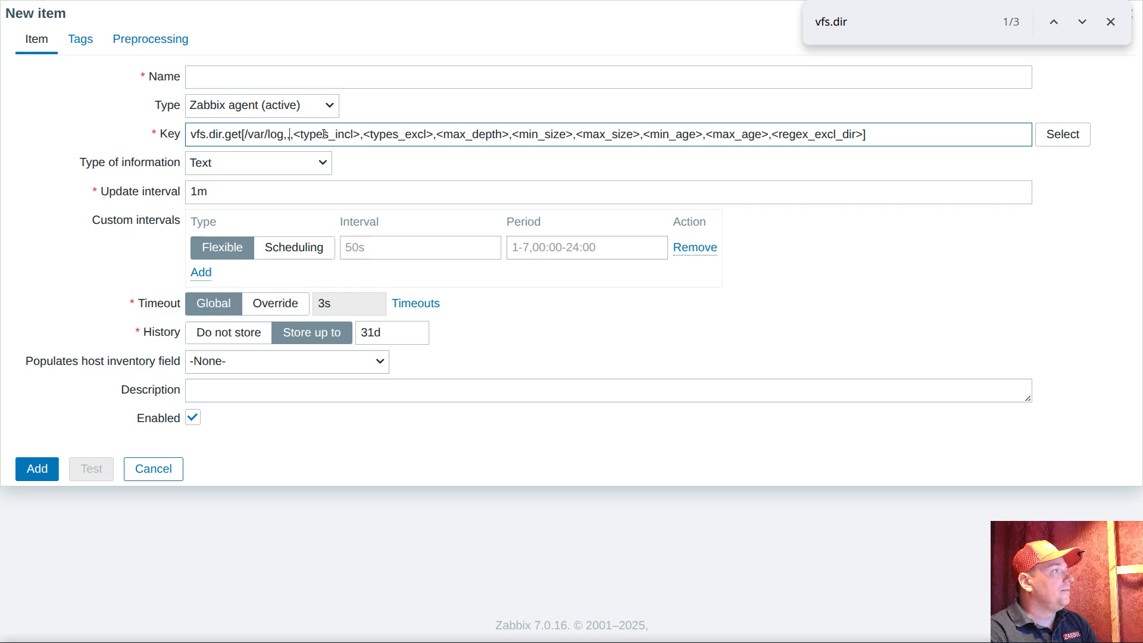
# Set the key's types_incl parameter to file, leave types_excl empty, and set max_depth to 1
pyautogui.moveTo(294, 134); pyautogui.dragTo(360, 134)
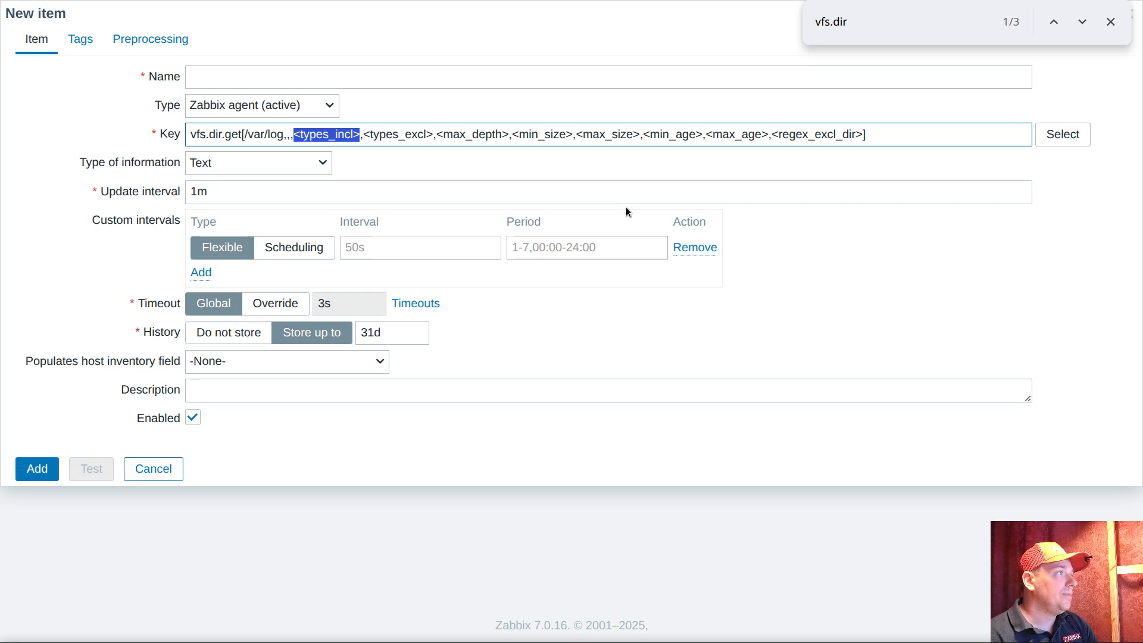
pyautogui.write('file')
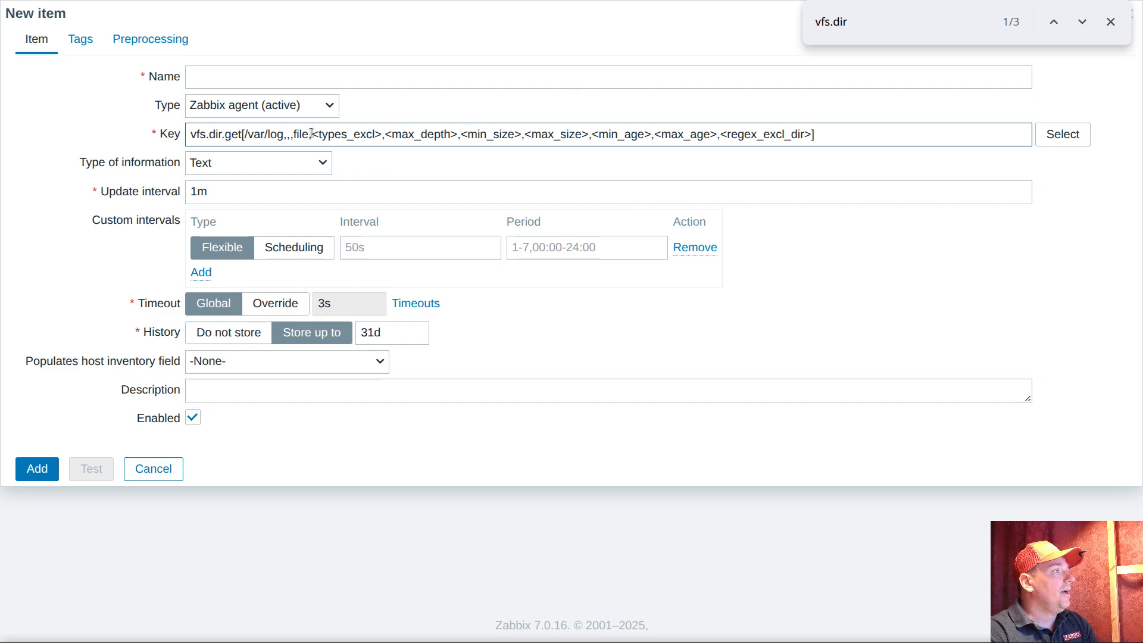
pyautogui.moveTo(312, 134); pyautogui.dragTo(390, 136)
pyautogui.press('BackSpace')
pyautogui.write('1')
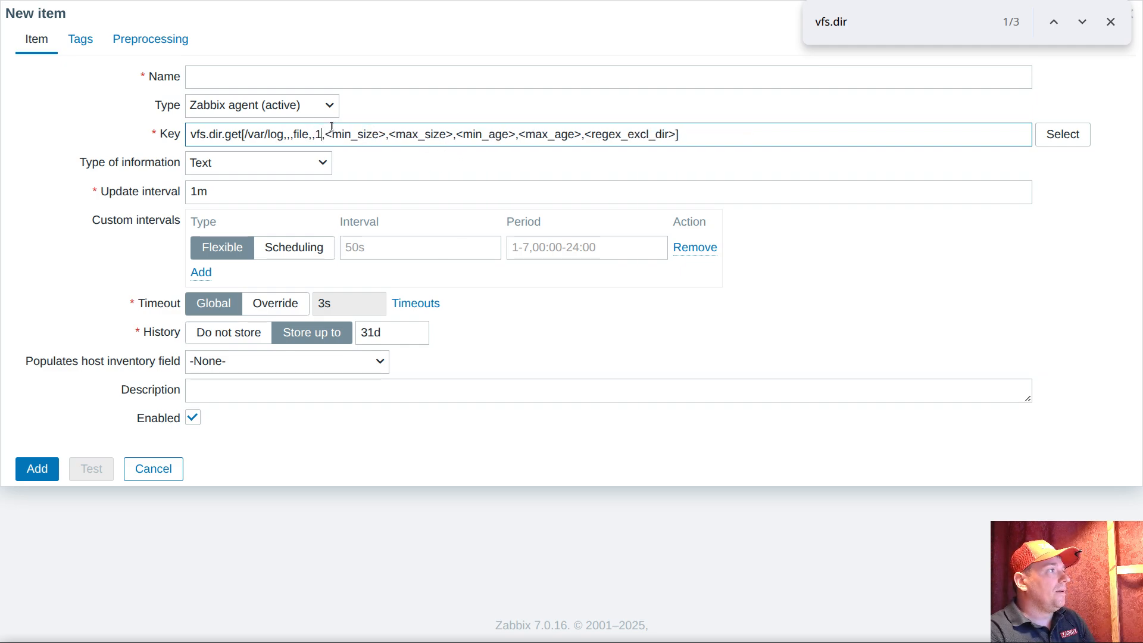
# Enter /var/log as the item's name
pyautogui.click(290, 77)
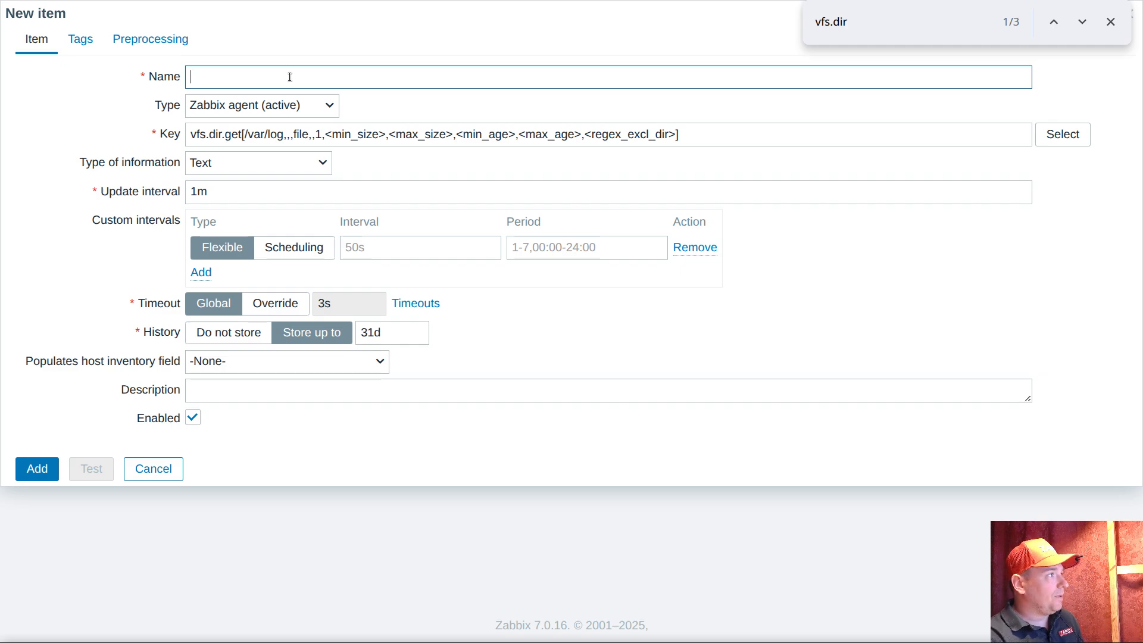
pyautogui.write('/var/log')
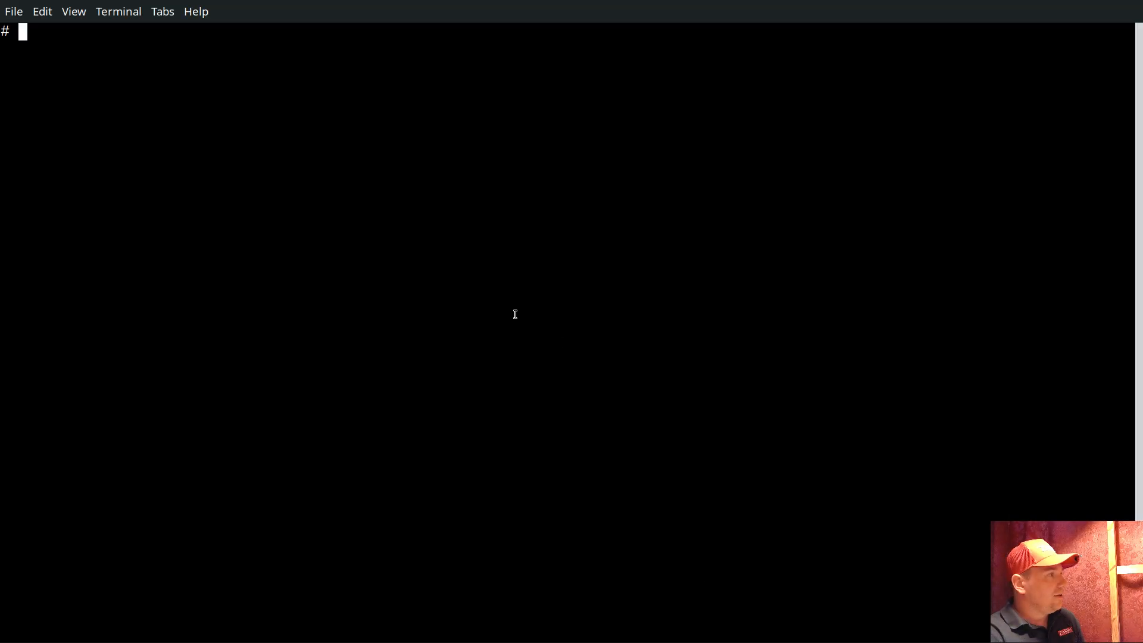
# Switch to the terminal, check the current directory with pwd, and list its contents with ls to examine files and subdirectories
pyautogui.write('pwd')
pyautogui.press('Return')
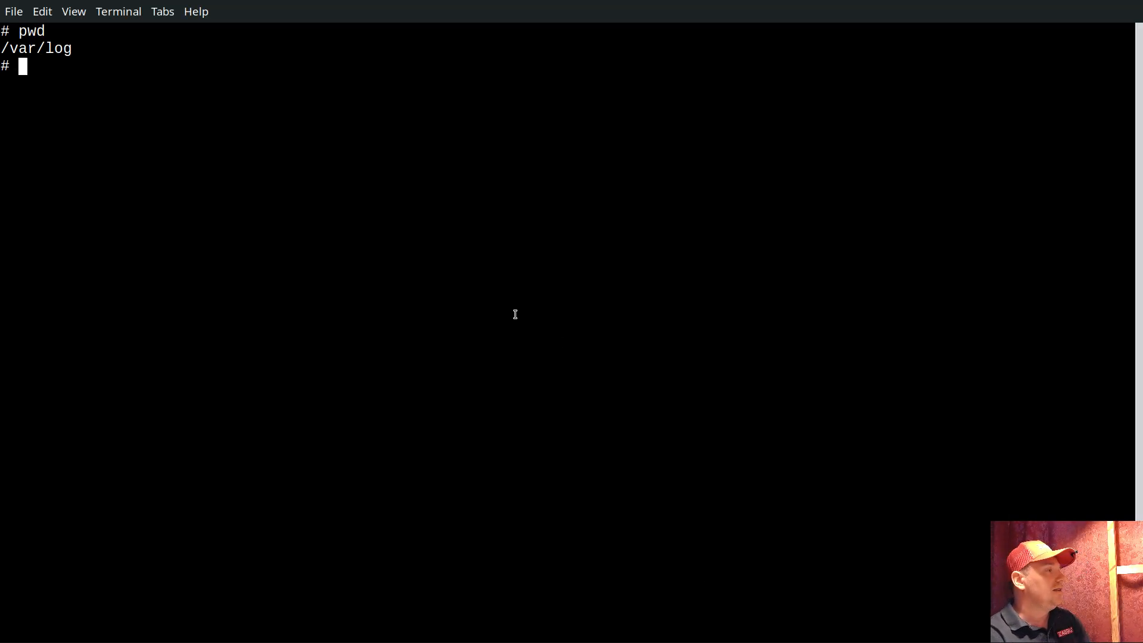
pyautogui.write('ls')
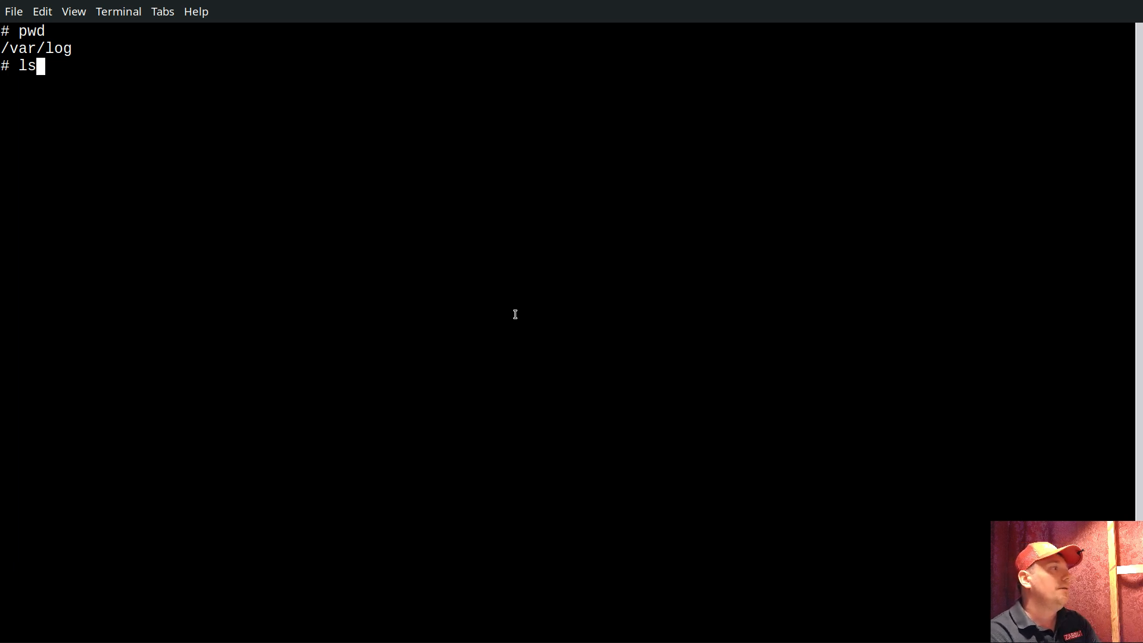
pyautogui.press('Return')
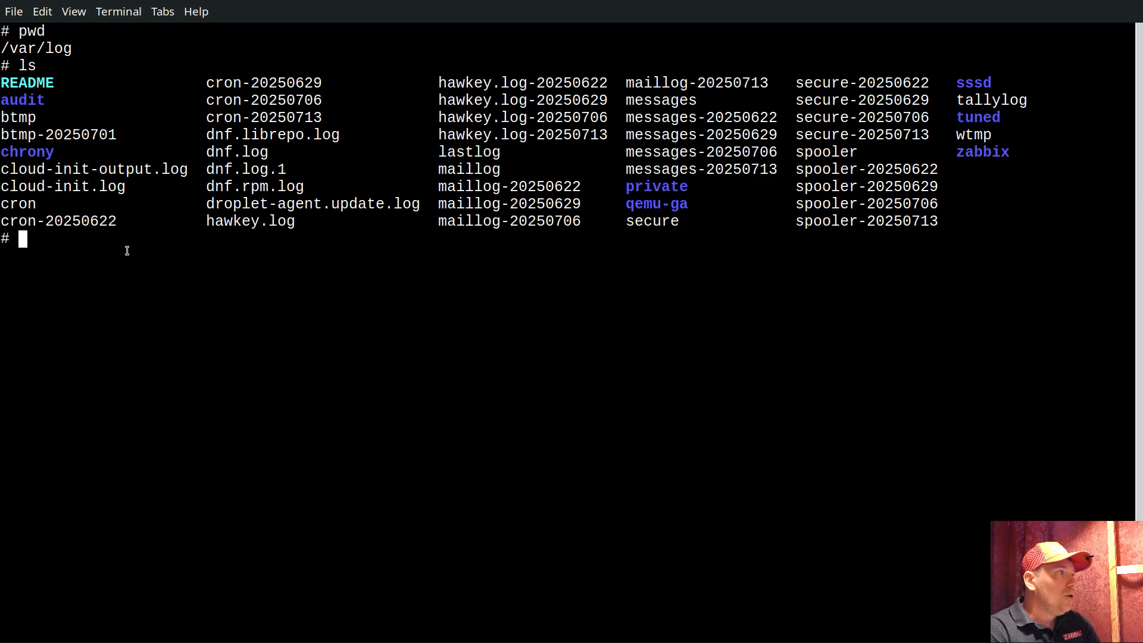
pyautogui.doubleClick(16, 100)
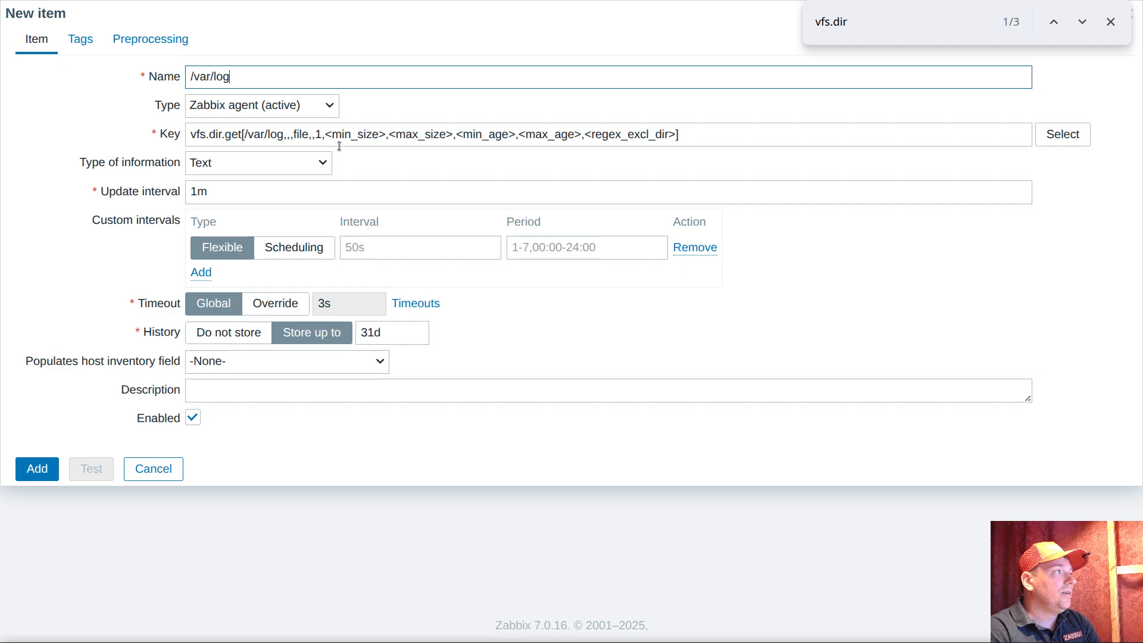
# Back in the Zabbix item form, trim the key to vfs.dir.get[/var/log,,,file,,1] and name the item "list log files"
pyautogui.moveTo(323, 135); pyautogui.dragTo(677, 134)
pyautogui.press('BackSpace')
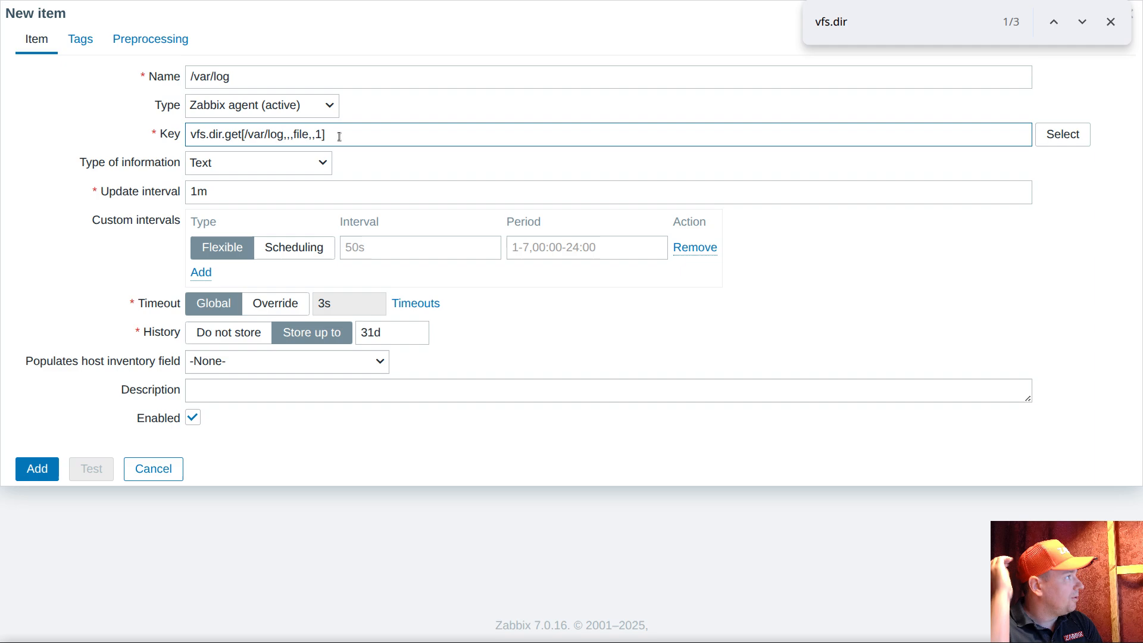
pyautogui.doubleClick(255, 76)
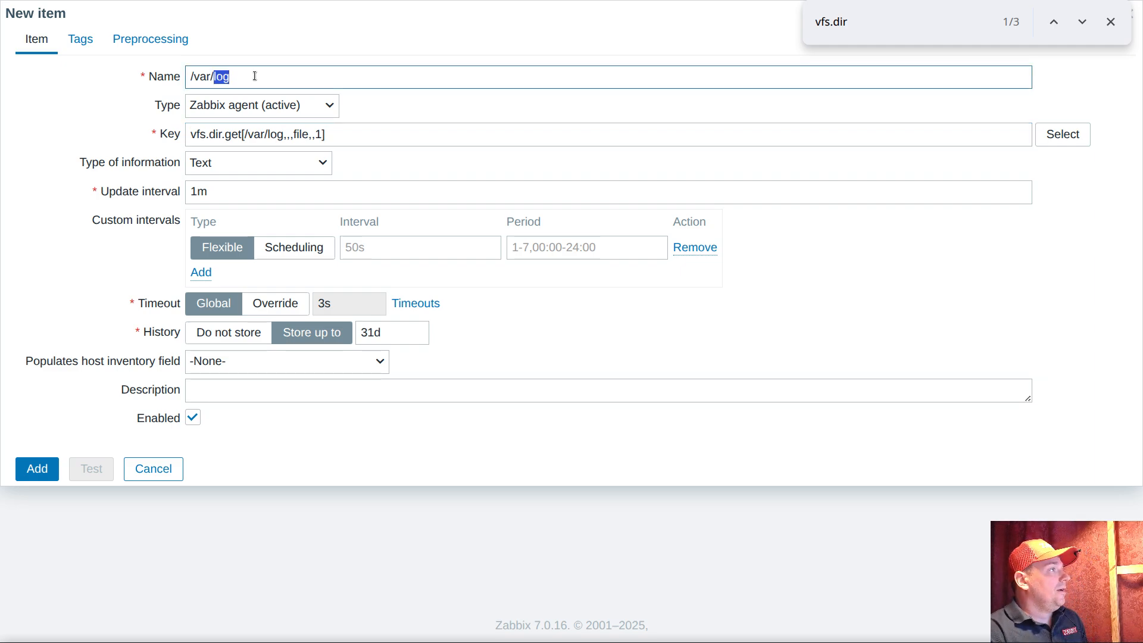
pyautogui.tripleClick(255, 76)
pyautogui.write('list')
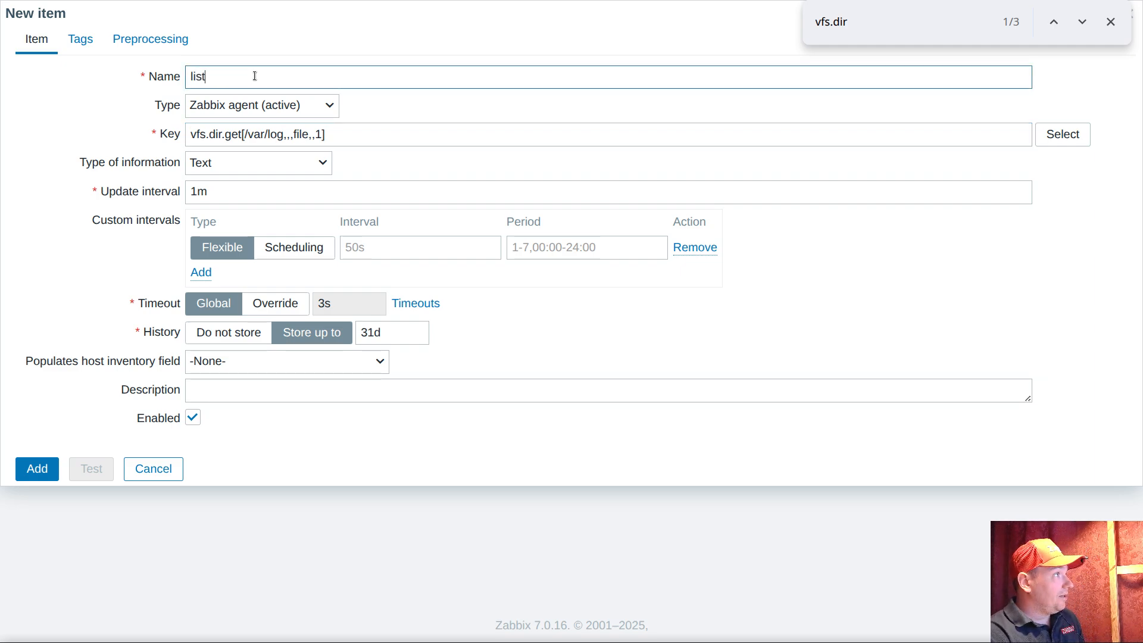
pyautogui.write(' log f')
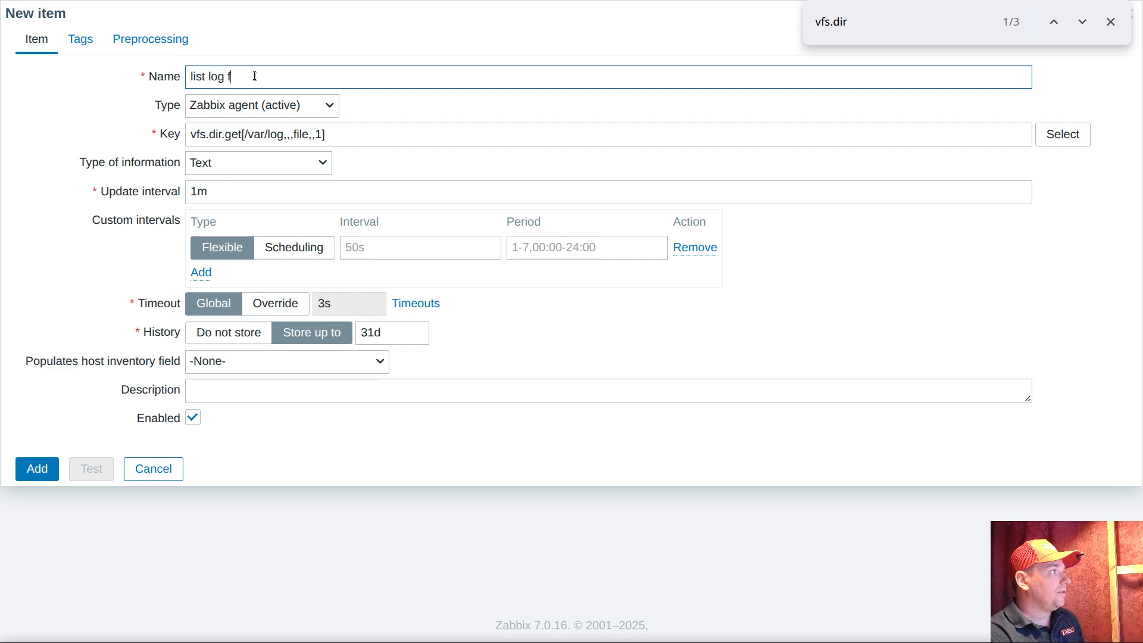
pyautogui.write('iles')
pyautogui.click(333, 130)
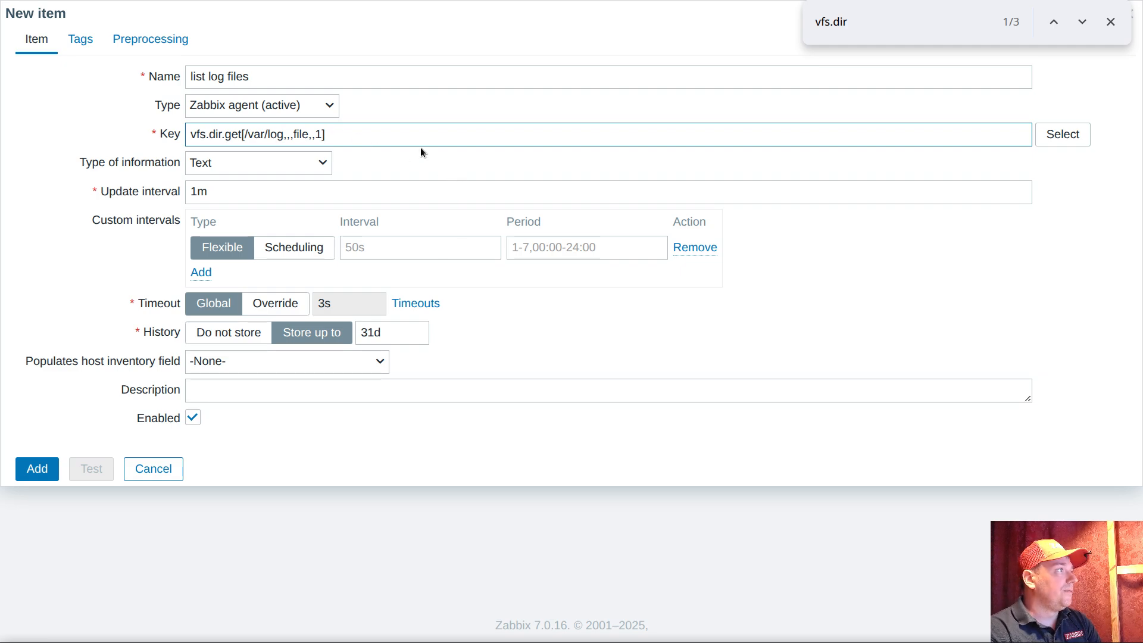
# Override the item's global timeout with 1s
pyautogui.click(274, 304)
pyautogui.doubleClick(342, 301)
pyautogui.write('1s')
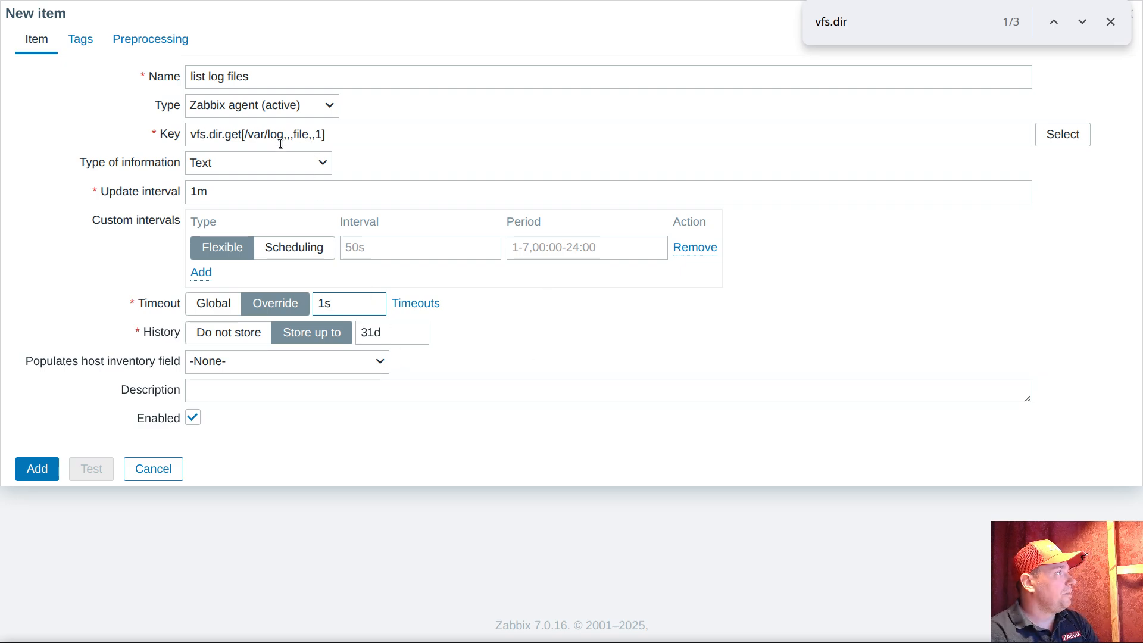
# Tag the item with name ultimate and value discovery, and add it to the template
pyautogui.click(80, 37)
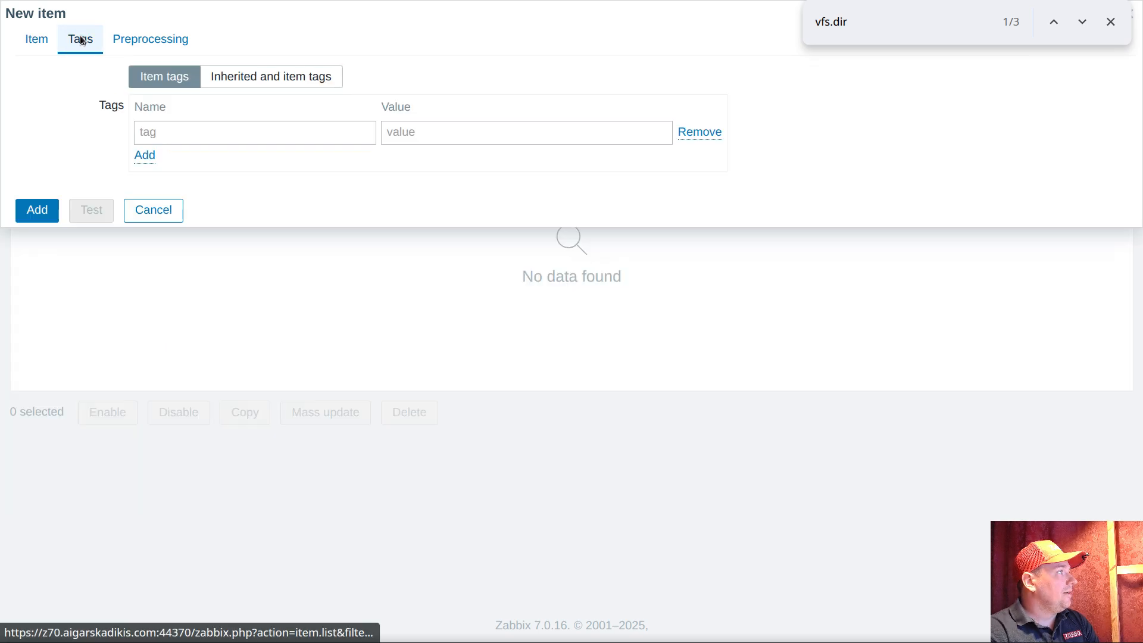
pyautogui.click(179, 130)
pyautogui.write('ultimate')
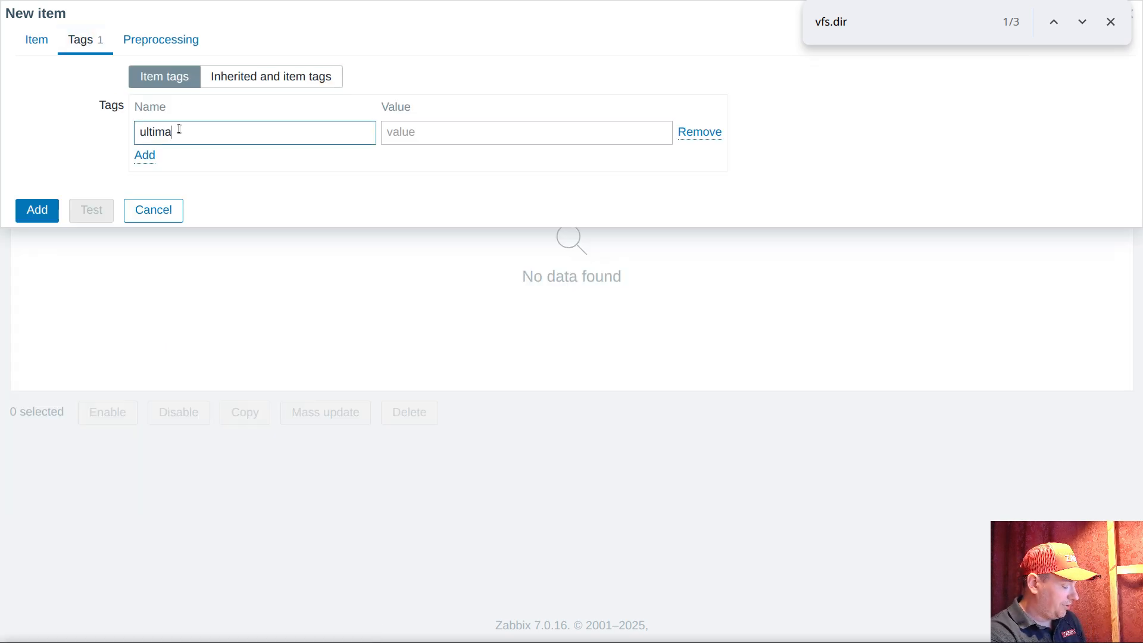
pyautogui.click(443, 136)
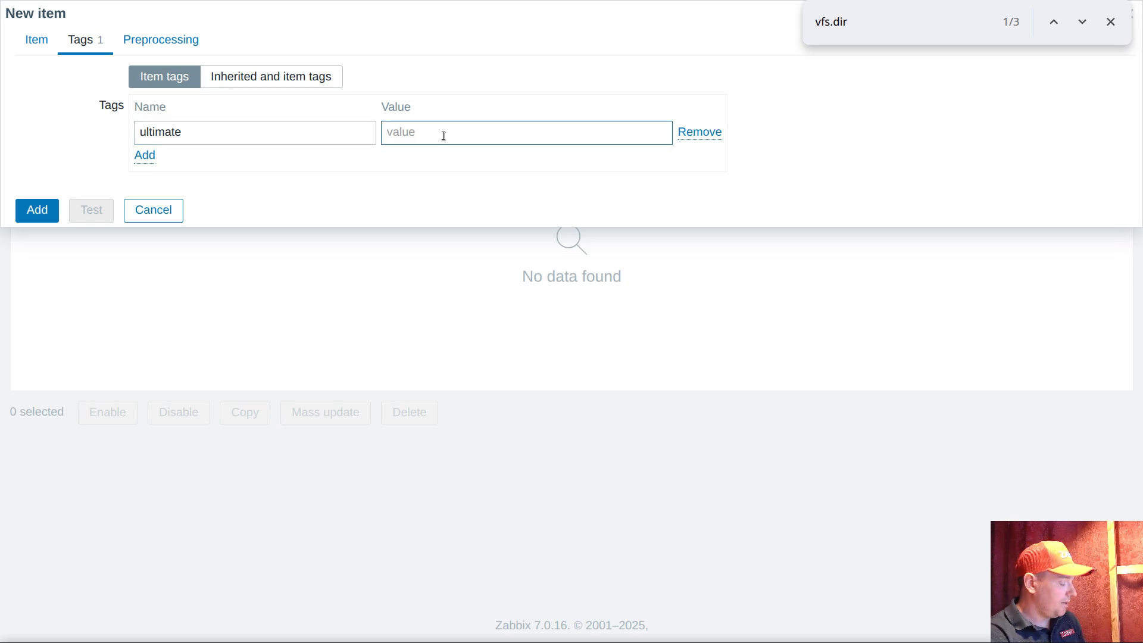
pyautogui.write('discovery')
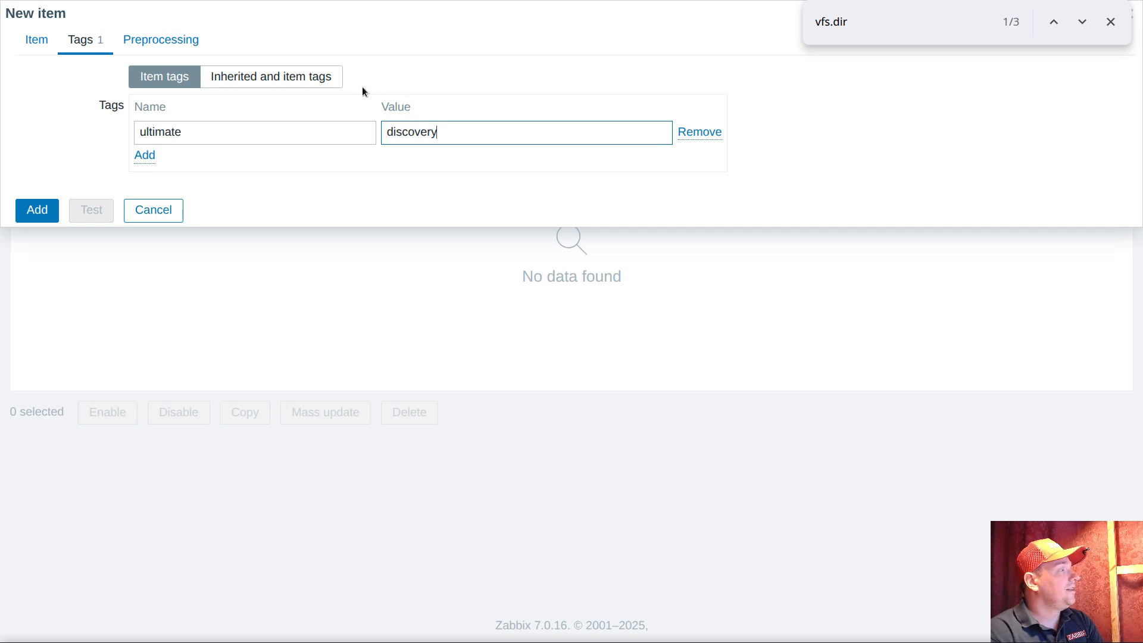
pyautogui.click(35, 38)
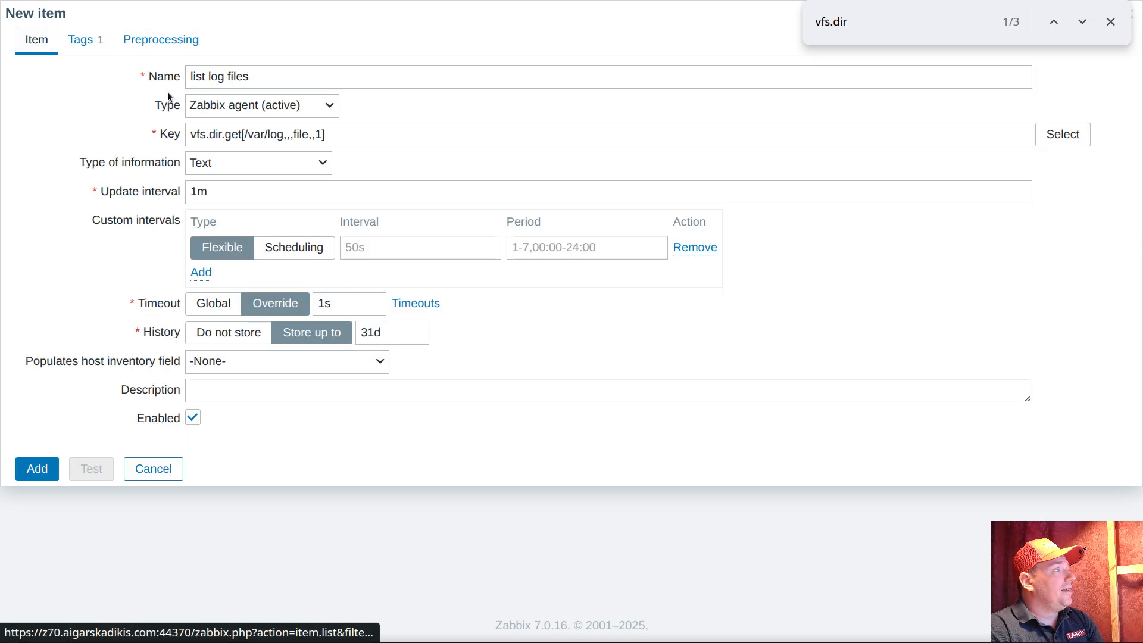
pyautogui.click(36, 469)
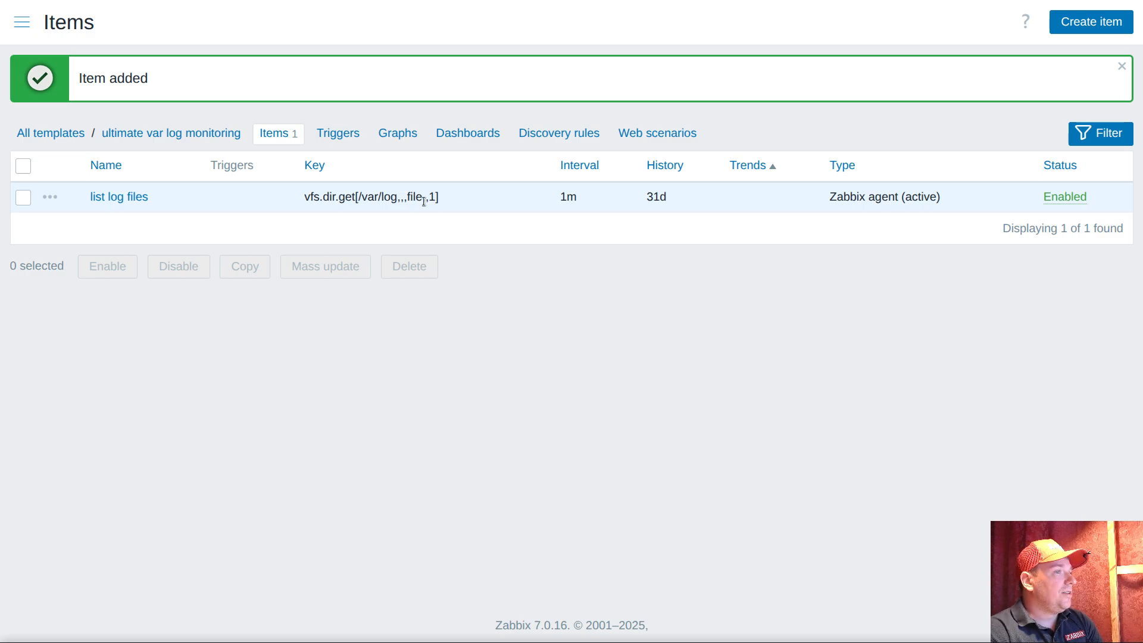
# Create a dependent item under "list log files", reusing the base of its key, with the key vfs.dir.get.gate
pyautogui.moveTo(305, 197); pyautogui.dragTo(355, 197)
pyautogui.click(500, 203)
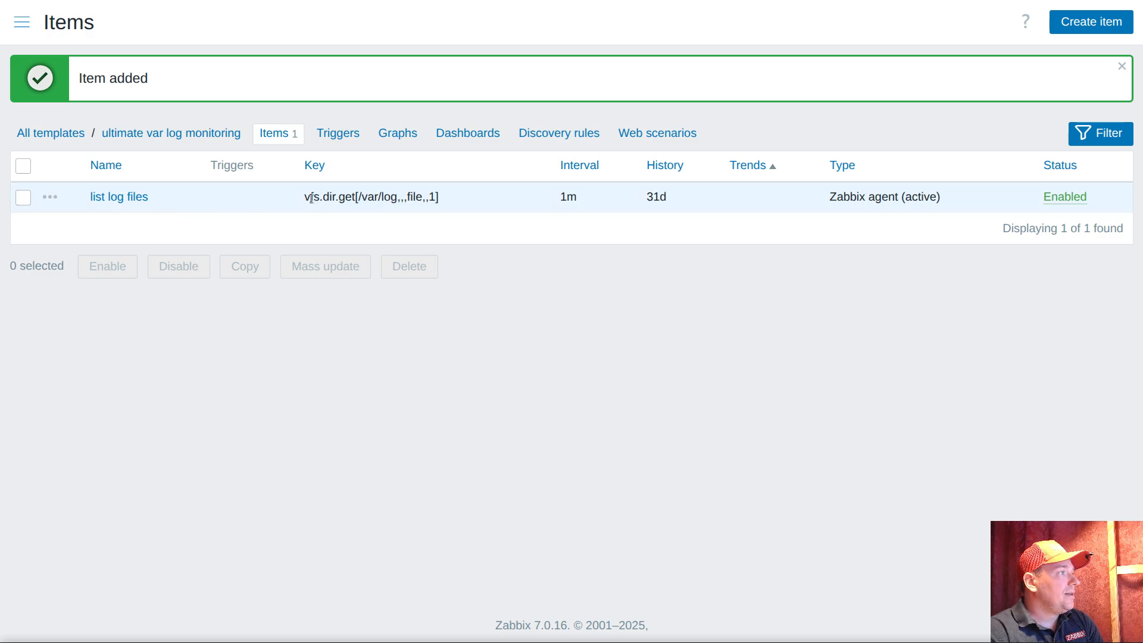
pyautogui.moveTo(305, 198); pyautogui.dragTo(356, 198)
pyautogui.rightClick(356, 206)
pyautogui.click(369, 220)
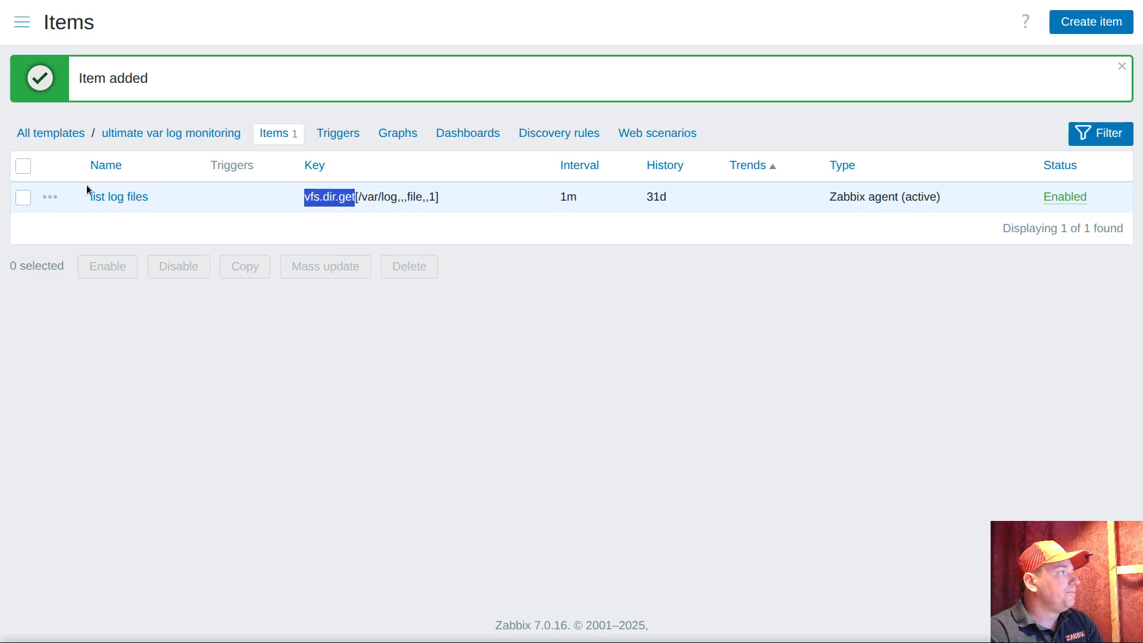
pyautogui.click(49, 199)
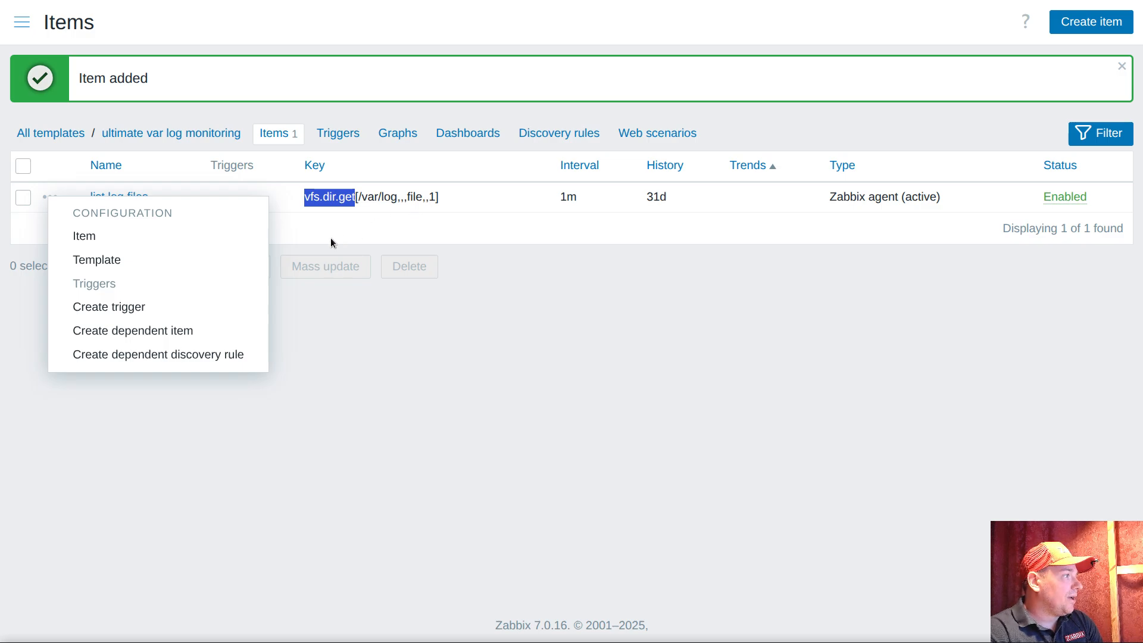
pyautogui.click(174, 331)
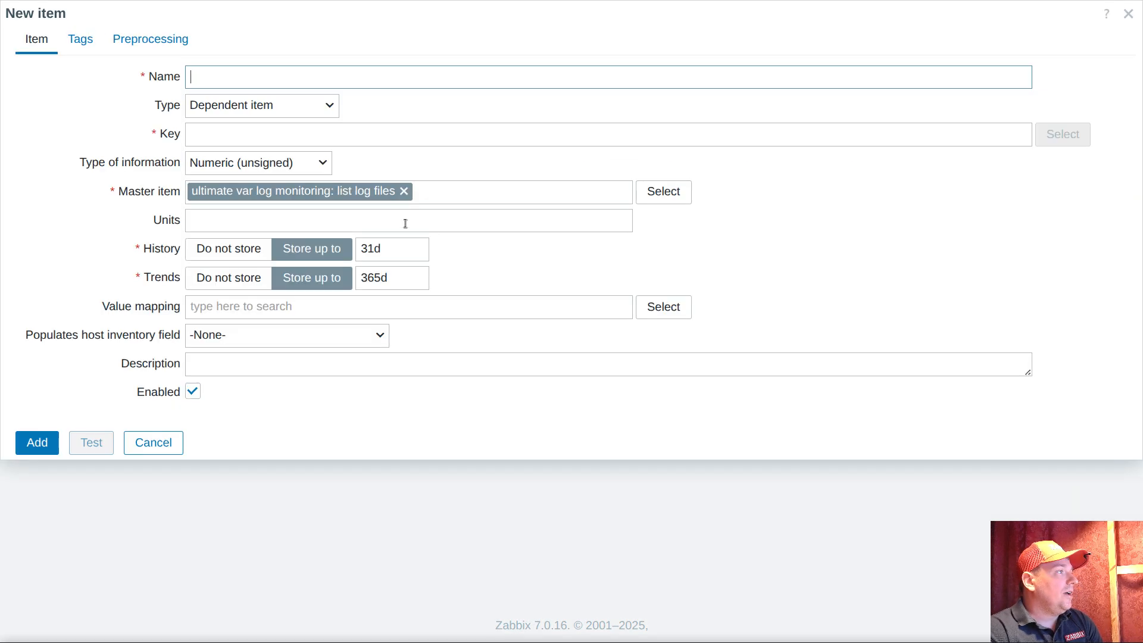
pyautogui.click(251, 139)
pyautogui.write('vfs.dir.get')
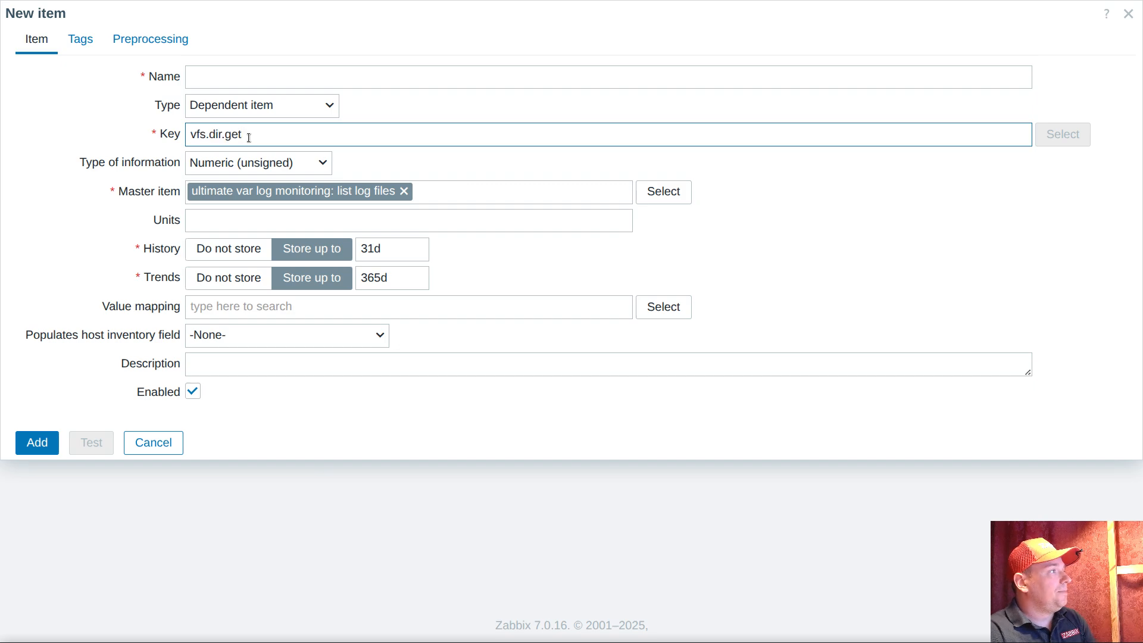
pyautogui.write('.gate')
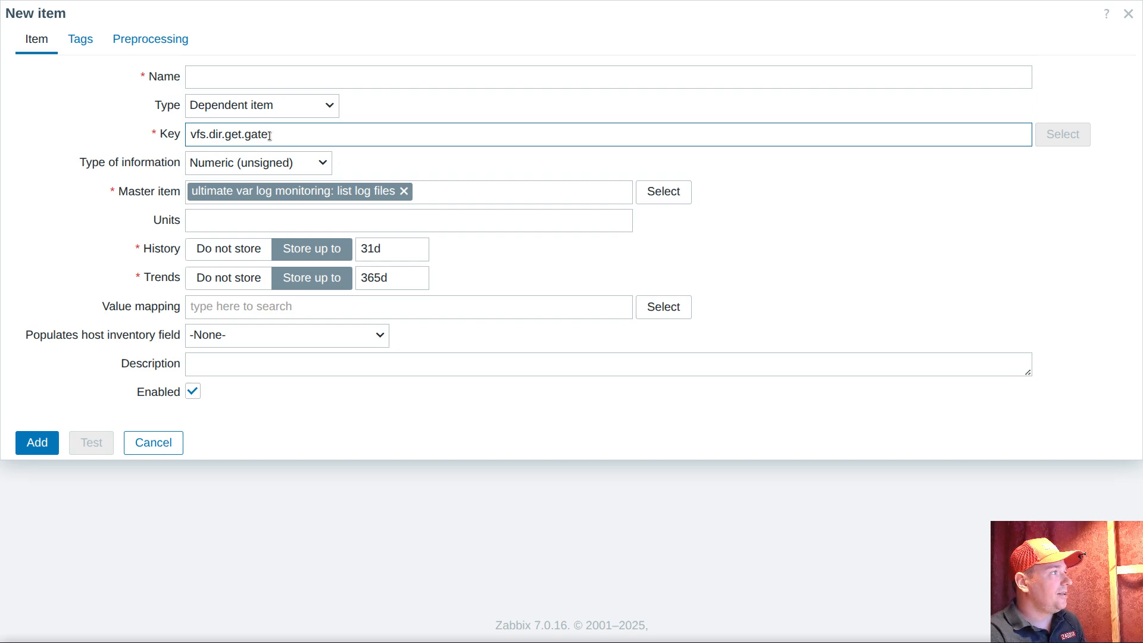
# Name the dependent item the same as its key, vfs.dir.get.gate, and set its type of information to Text
pyautogui.hotkey('ctrl', 'a')
pyautogui.hotkey('ctrl', 'c')
pyautogui.click(268, 82)
pyautogui.hotkey('ctrl', 'v')
pyautogui.click(254, 166)
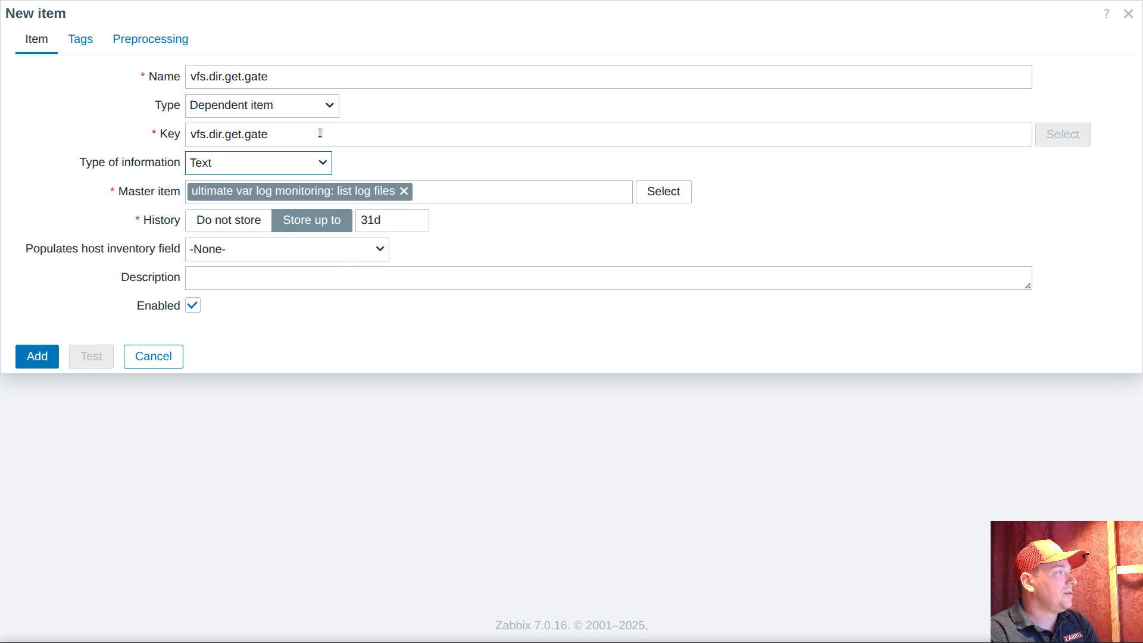
# Give the item a "Check for not supported value" preprocessing step that discards the value on any error, and add it to the template
pyautogui.click(154, 40)
pyautogui.click(169, 75)
pyautogui.click(234, 106)
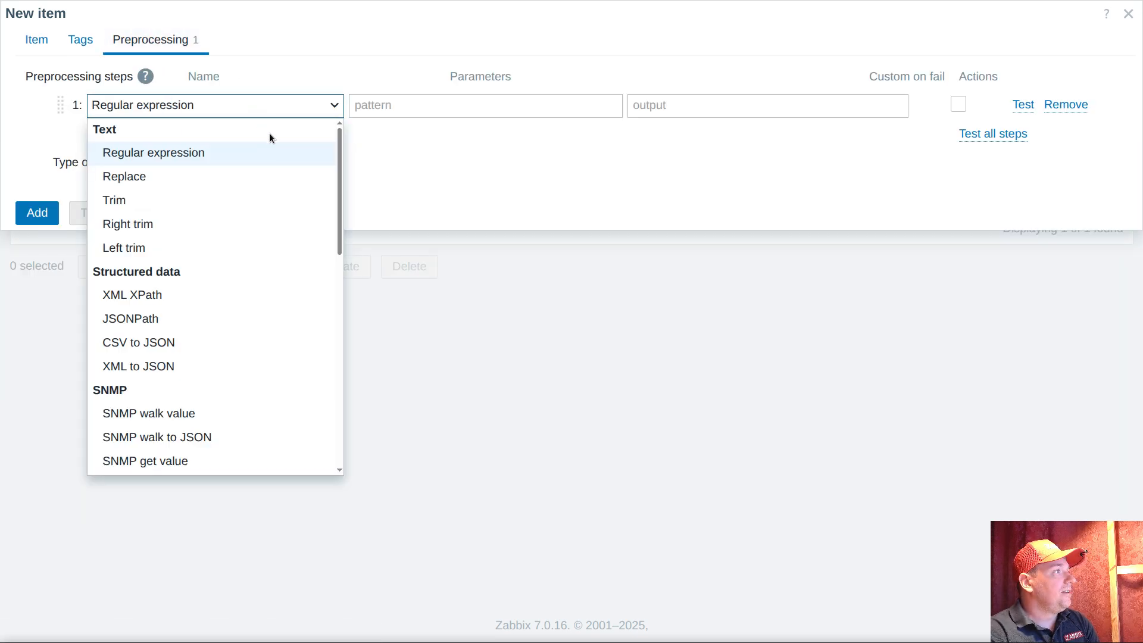
pyautogui.scroll(-10, 273, 188)
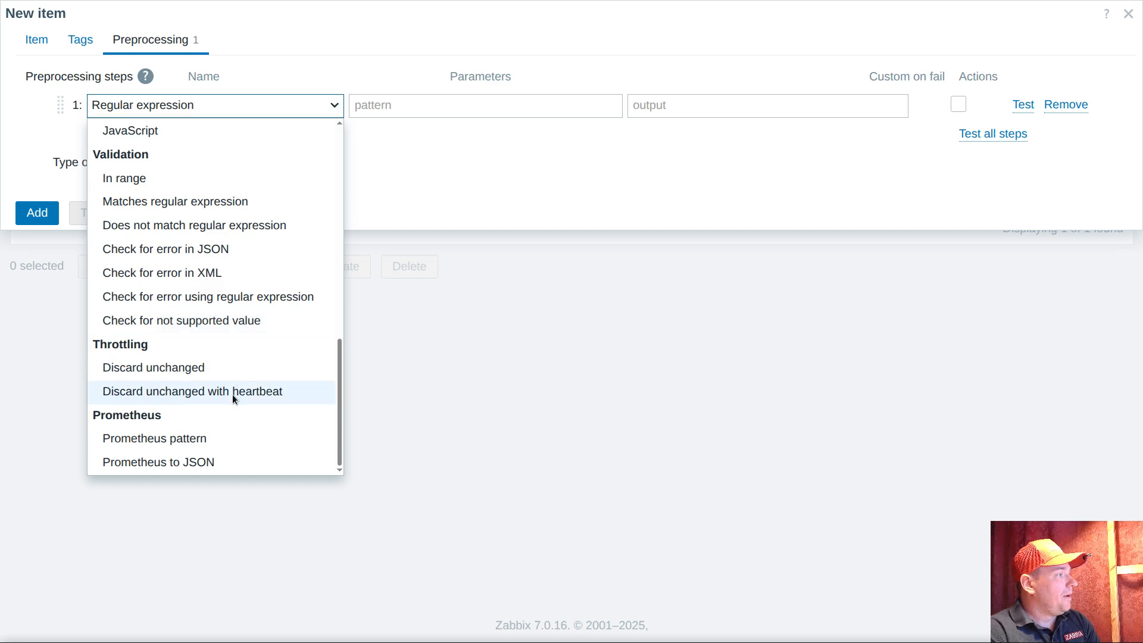
pyautogui.click(164, 322)
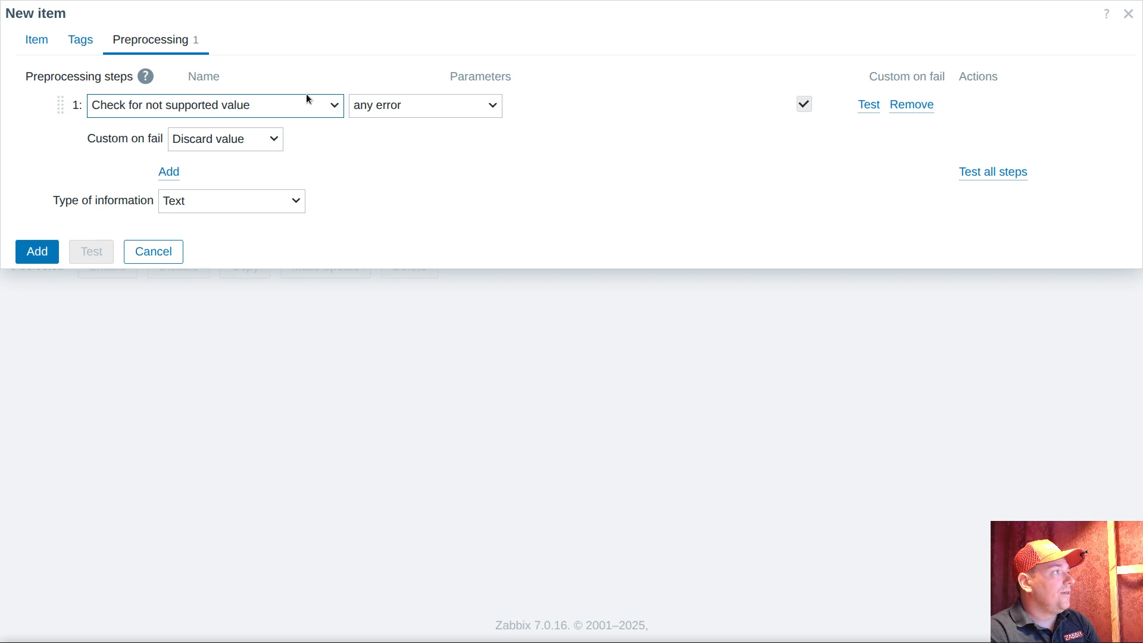
pyautogui.click(33, 39)
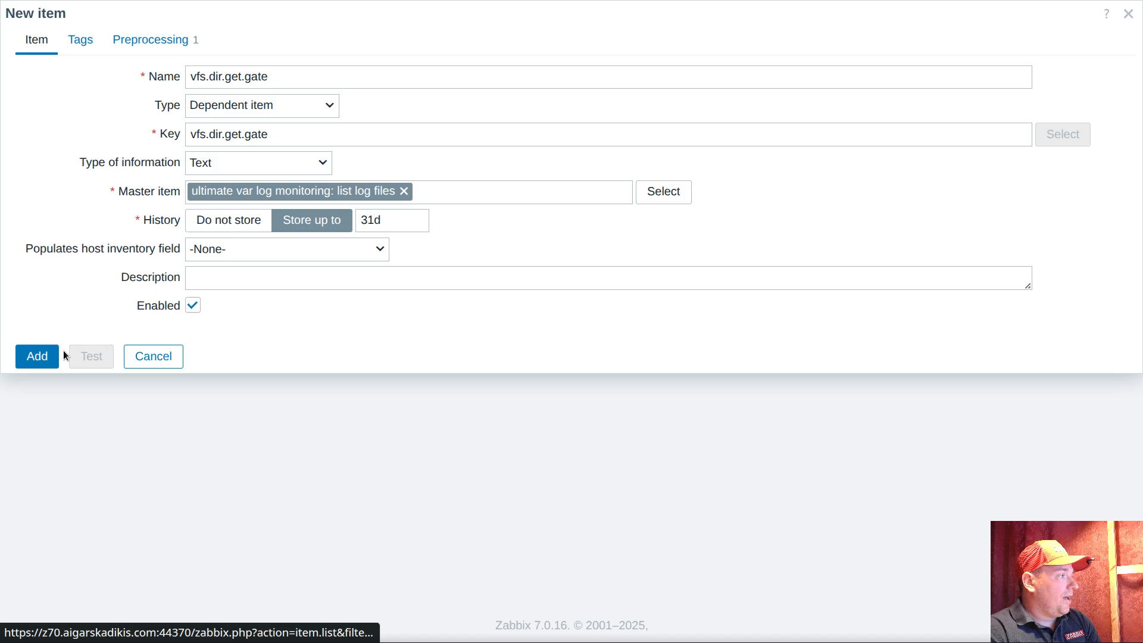
pyautogui.click(37, 357)
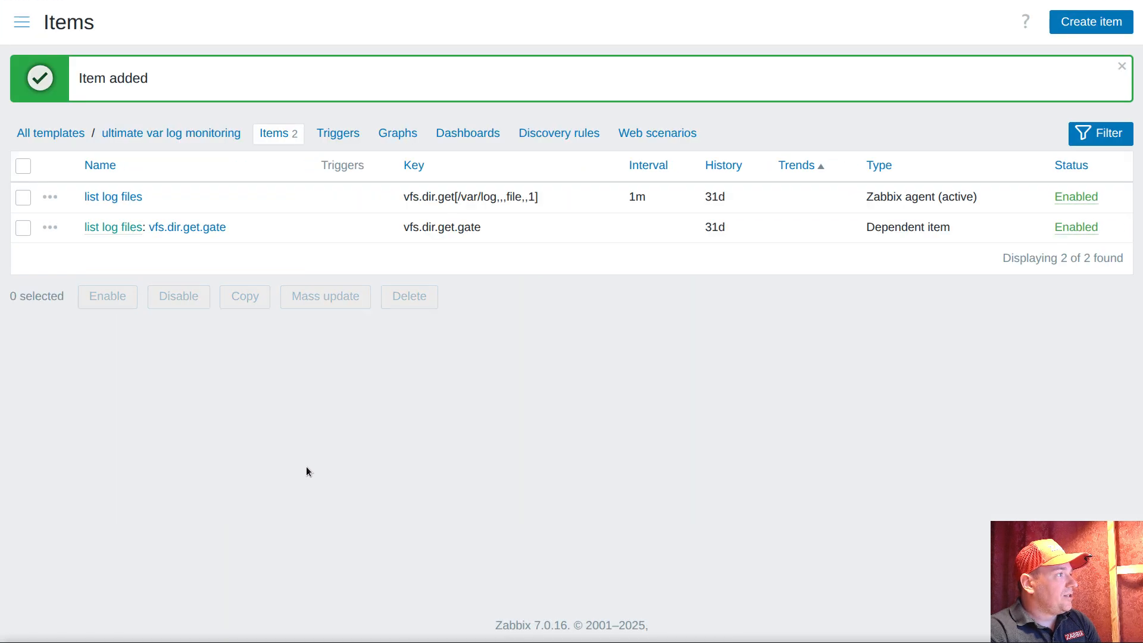
pyautogui.tripleClick(489, 198)
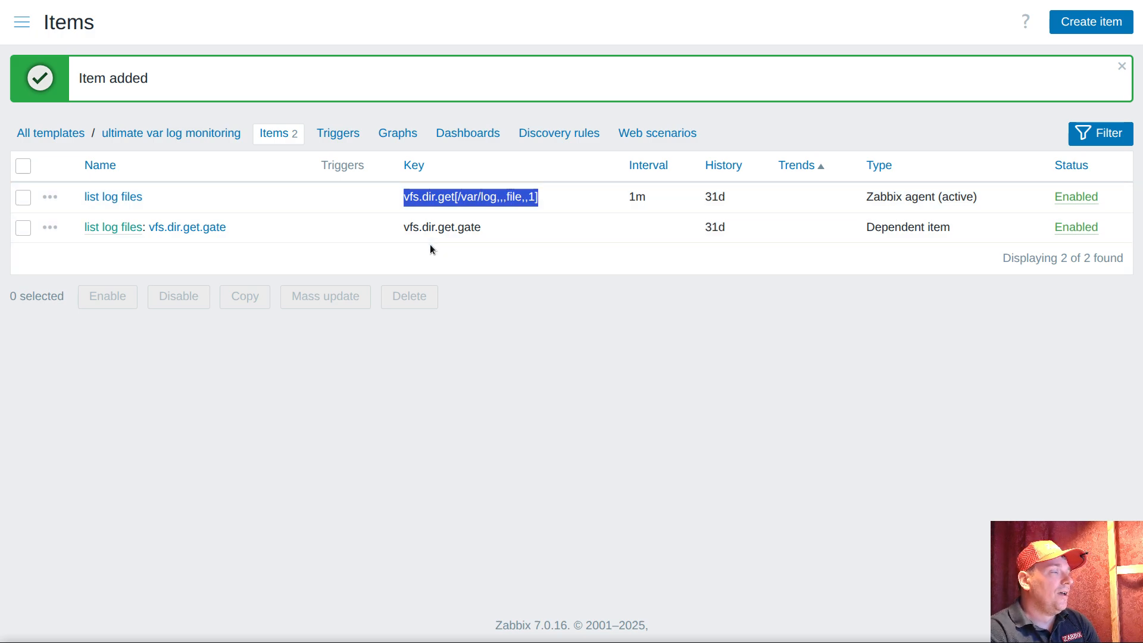
pyautogui.click(464, 229)
pyautogui.tripleClick(464, 229)
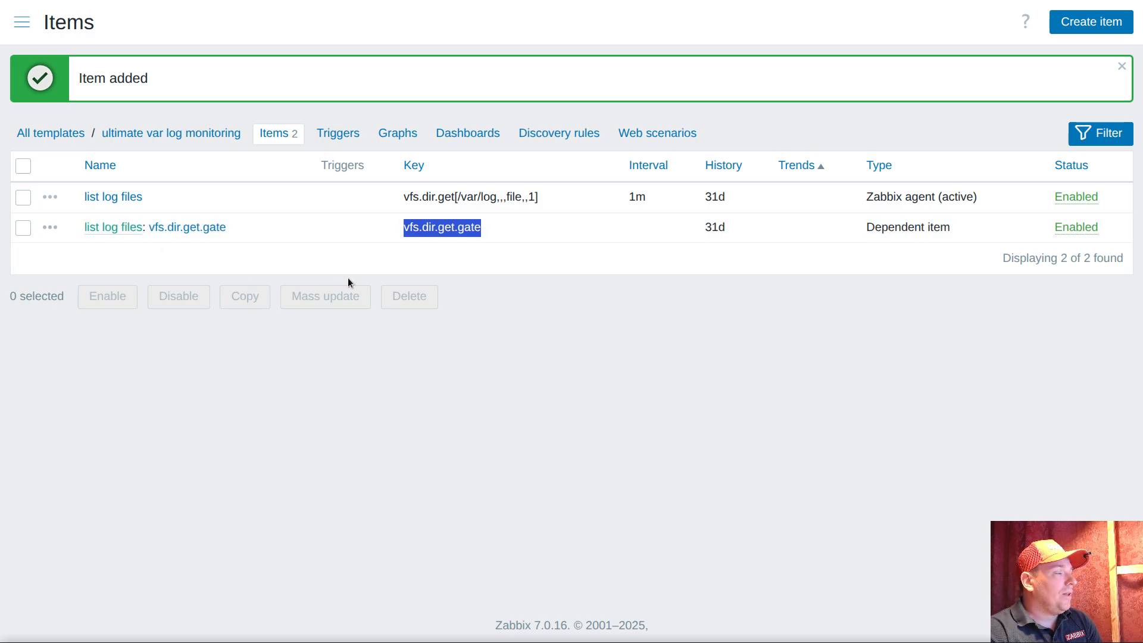
# Create a dependent item under vfs.dir.get.gate with the key scope.of.interest
pyautogui.click(50, 227)
pyautogui.click(142, 363)
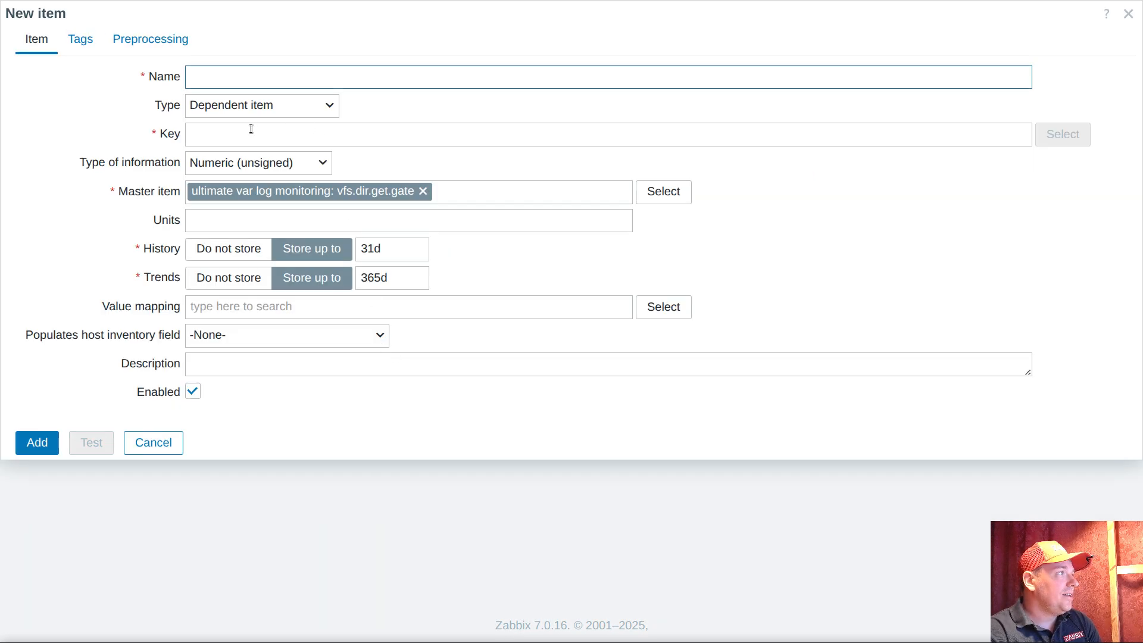
pyautogui.click(246, 135)
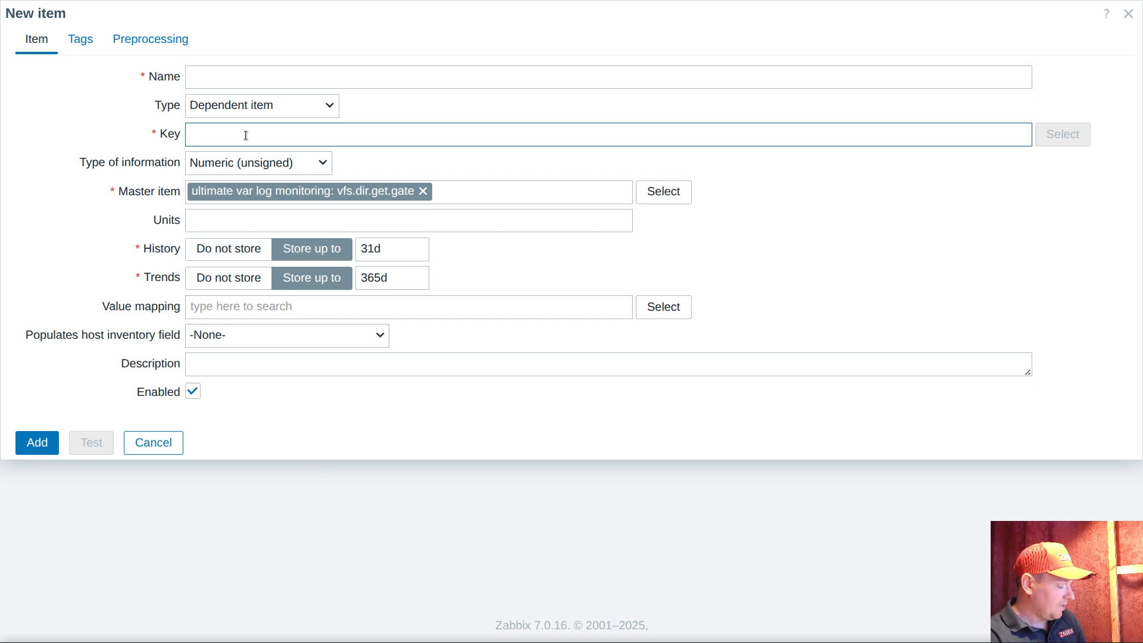
pyautogui.write('scope.o')
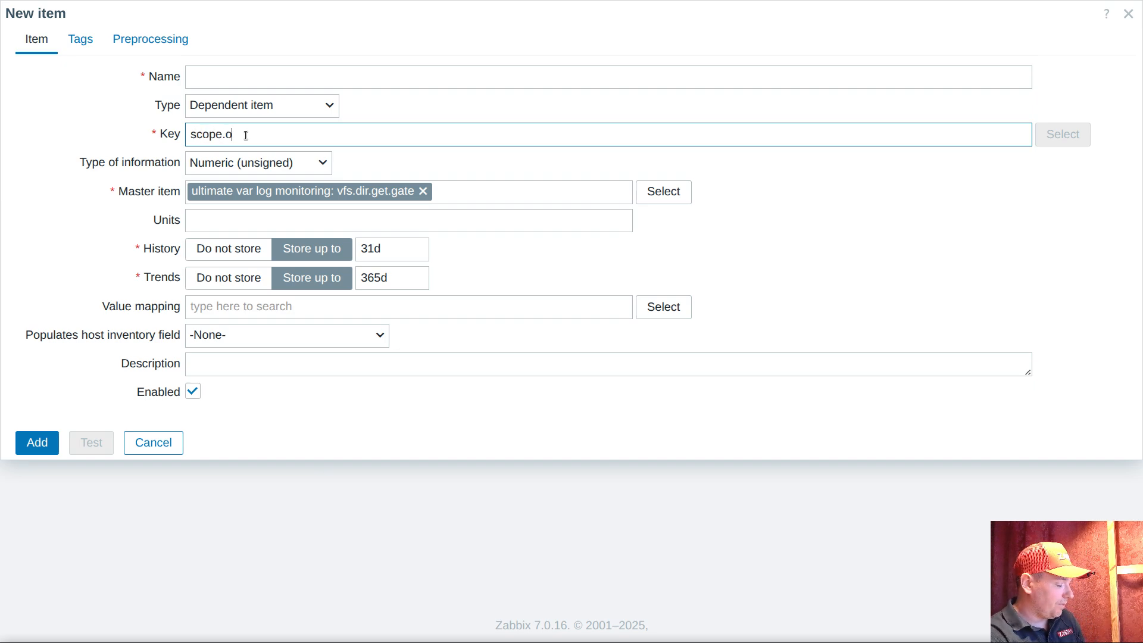
pyautogui.write('f.intererst')
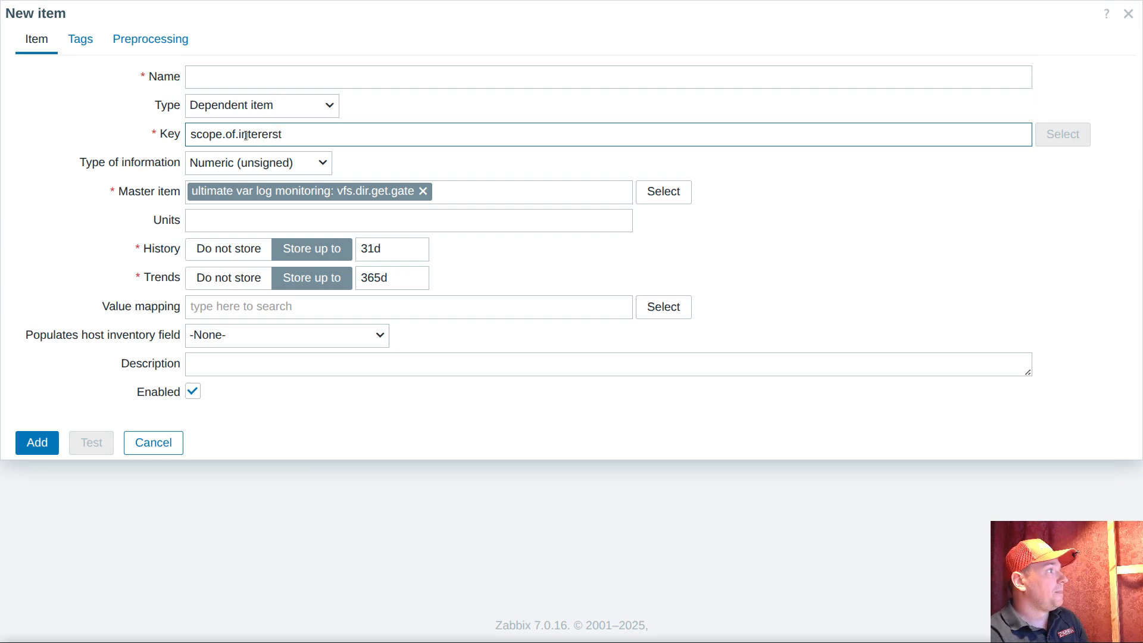
pyautogui.doubleClick(291, 135)
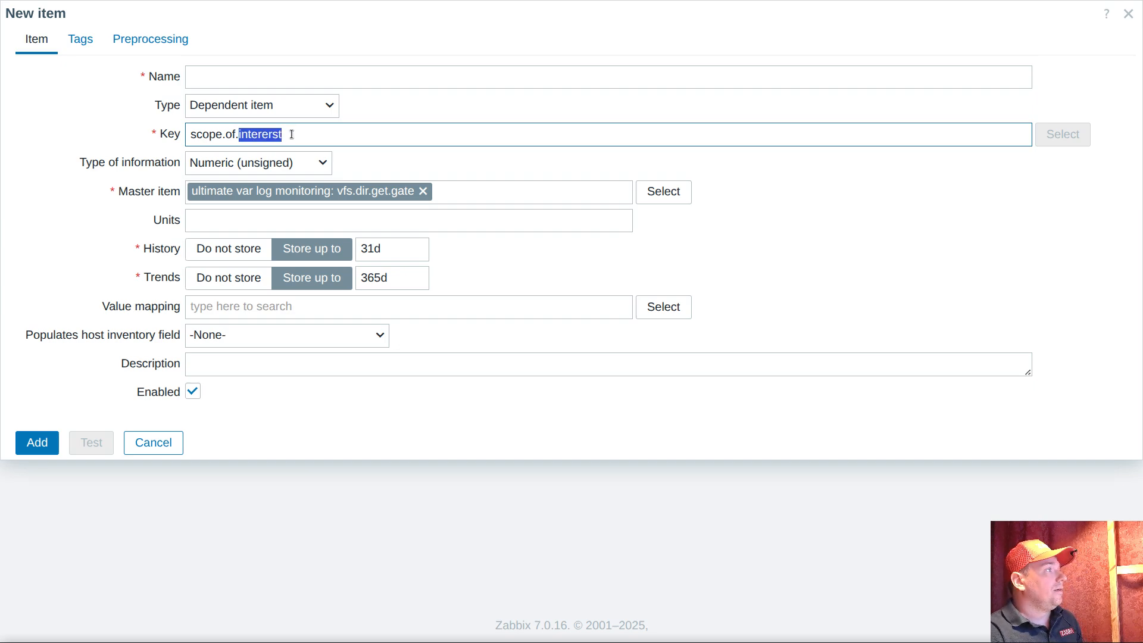
pyautogui.click(268, 133)
pyautogui.press('Delete')
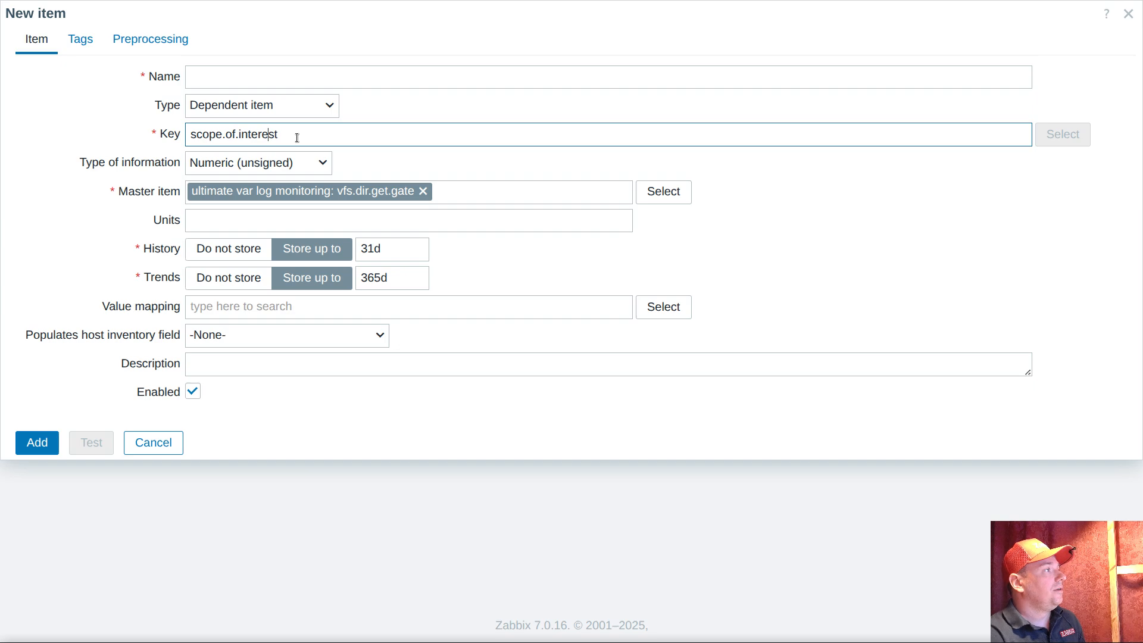
# Copy the key scope.of.interest into the item's name and set the type of information to Text
pyautogui.hotkey('ctrl', 'a')
pyautogui.hotkey('ctrl', 'c')
pyautogui.click(273, 76)
pyautogui.hotkey('ctrl', 'v')
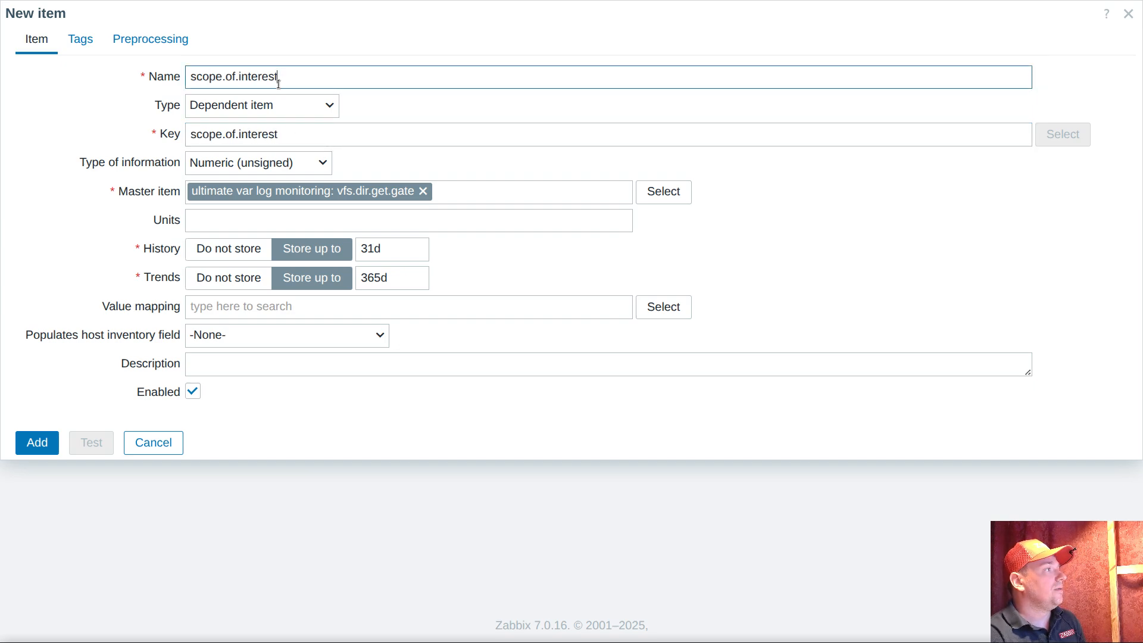
pyautogui.click(268, 162)
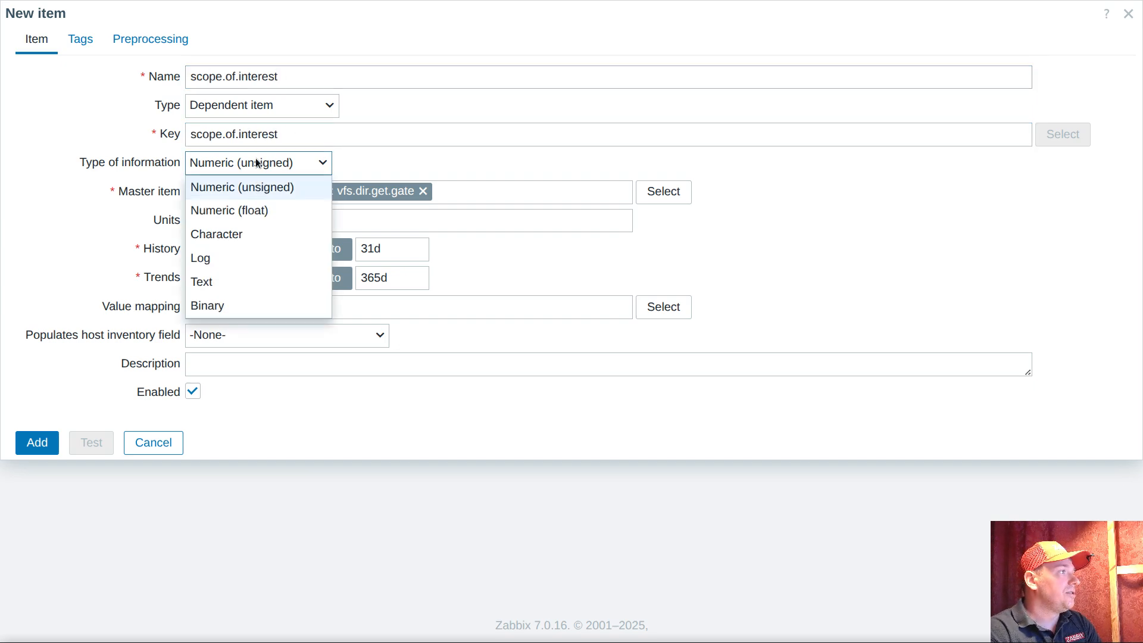
pyautogui.click(221, 283)
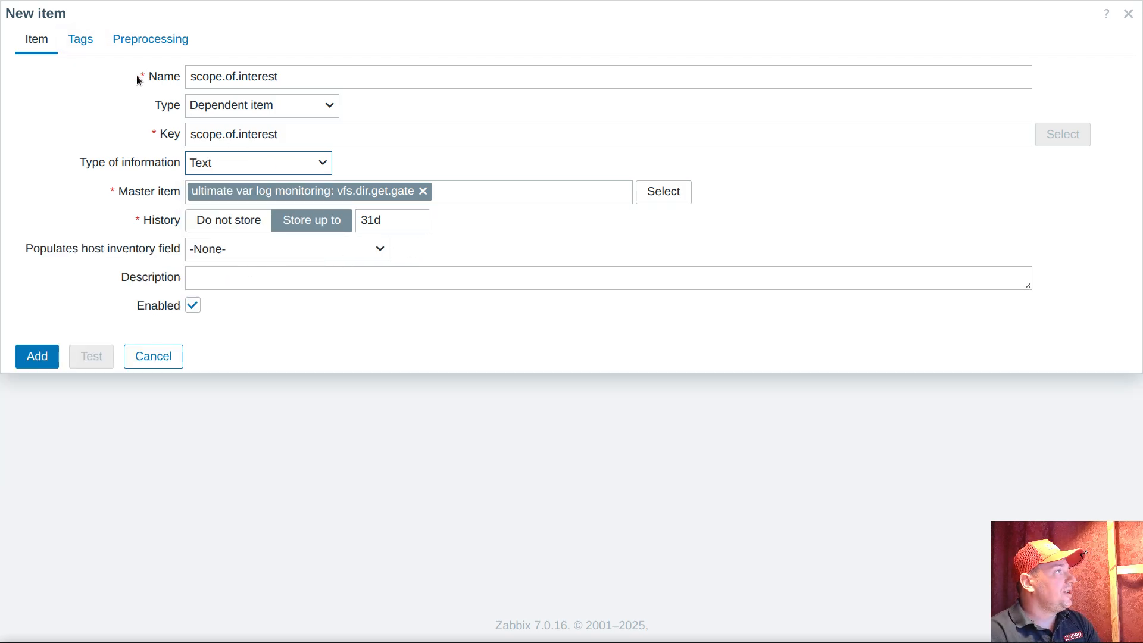
# Add a JSONPath preprocessing step to the scope.of.interest item
pyautogui.click(138, 38)
pyautogui.click(171, 77)
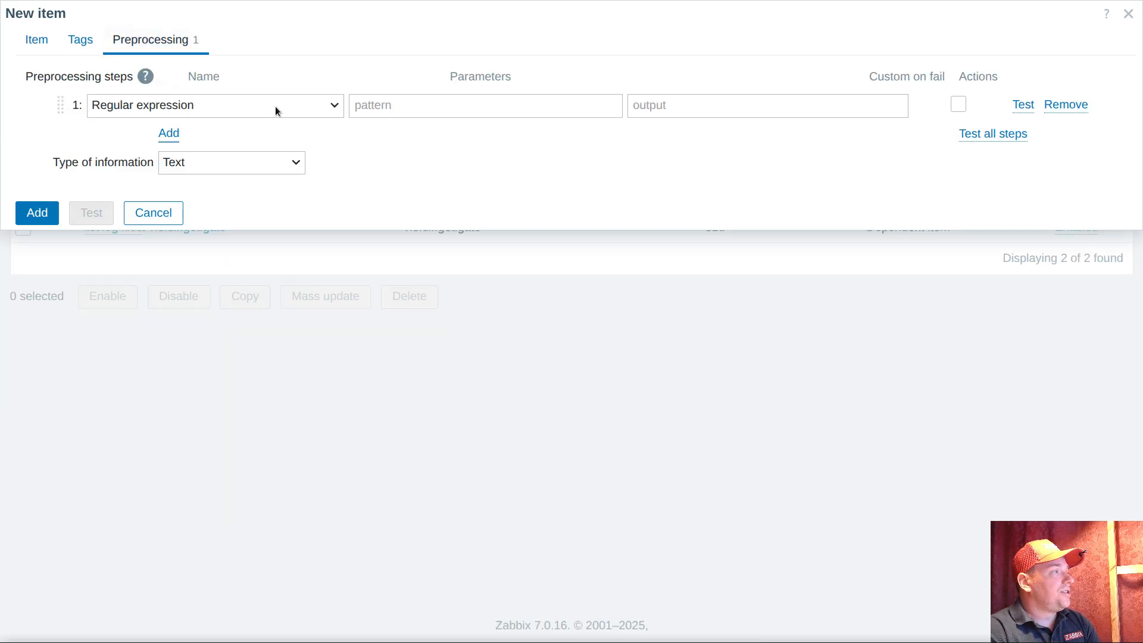
pyautogui.click(307, 105)
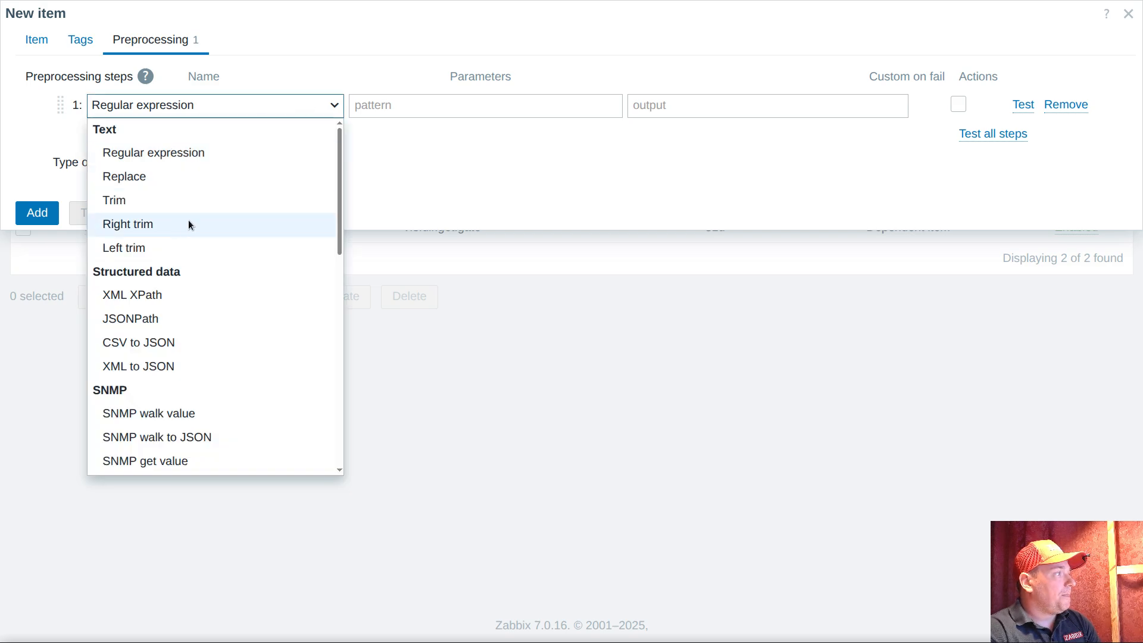
pyautogui.click(172, 318)
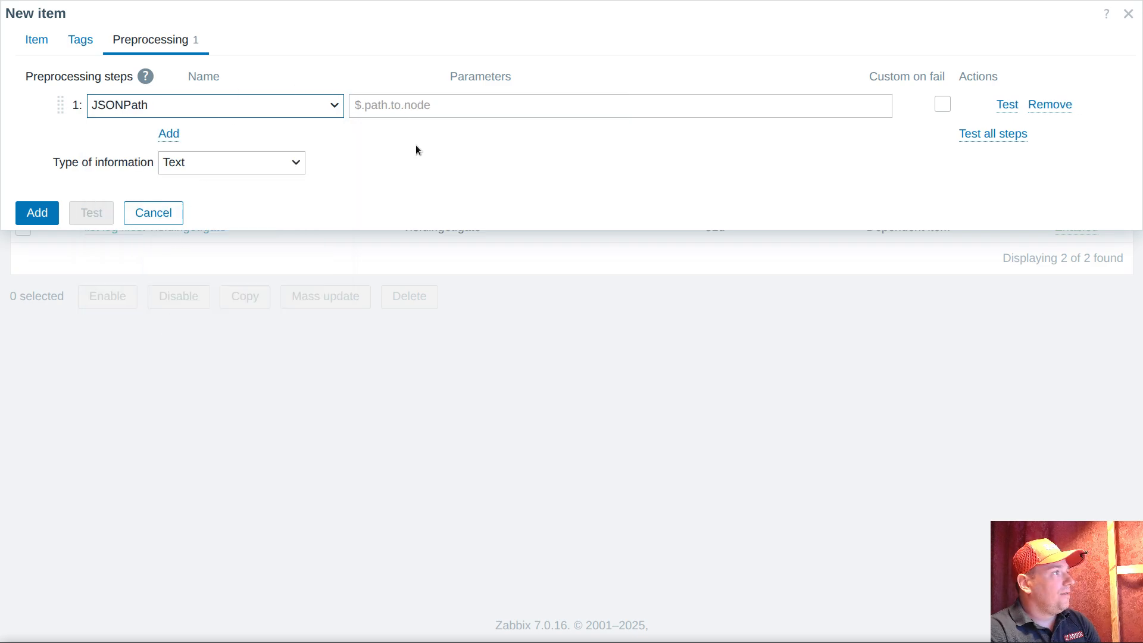
# Copy the expression $..[?(@.['basename'] =~ '{$BASENAME}')] from jsonpath.sh in VS Code and paste it as the JSONPath parameter in Zabbix
pyautogui.hotkey('alt', 'Tab')
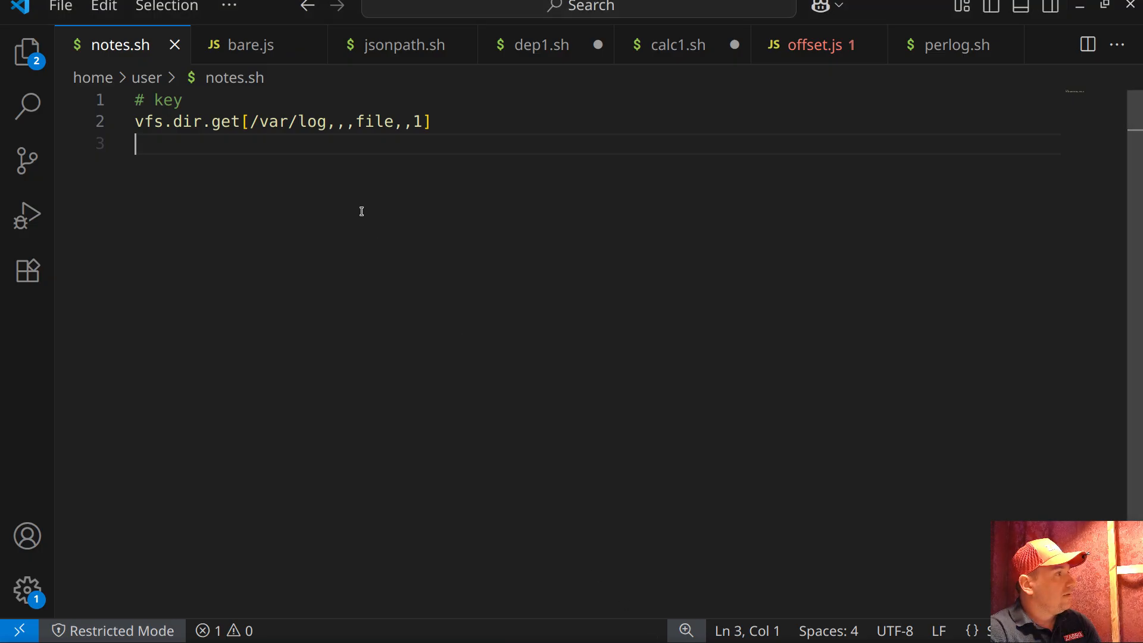
pyautogui.click(249, 45)
pyautogui.click(404, 47)
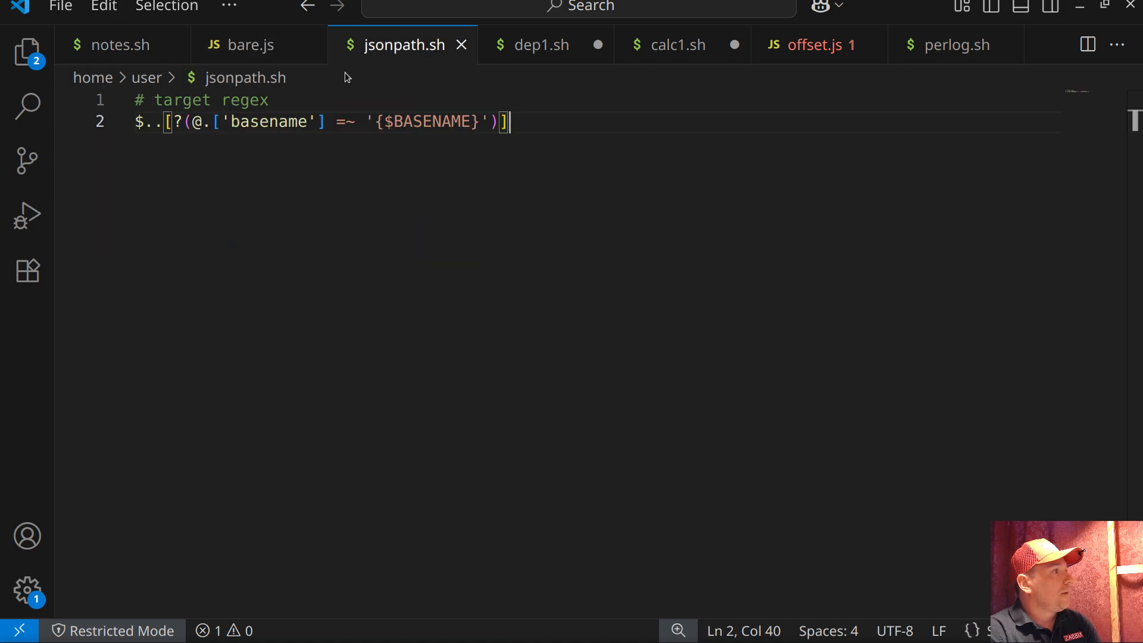
pyautogui.click(76, 119)
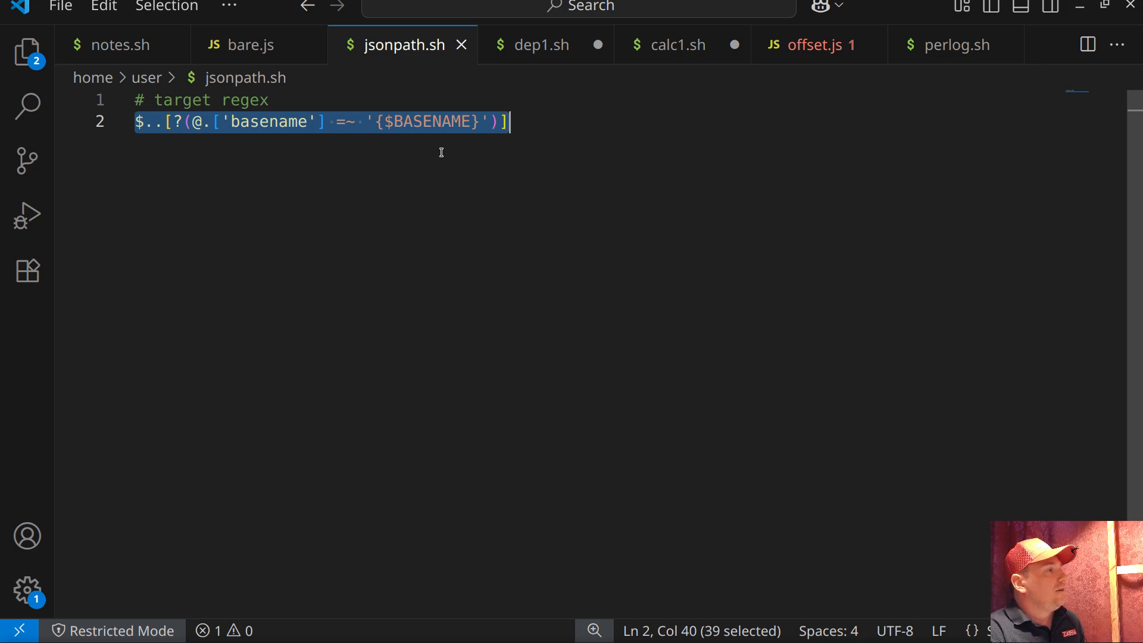
pyautogui.press('alt')
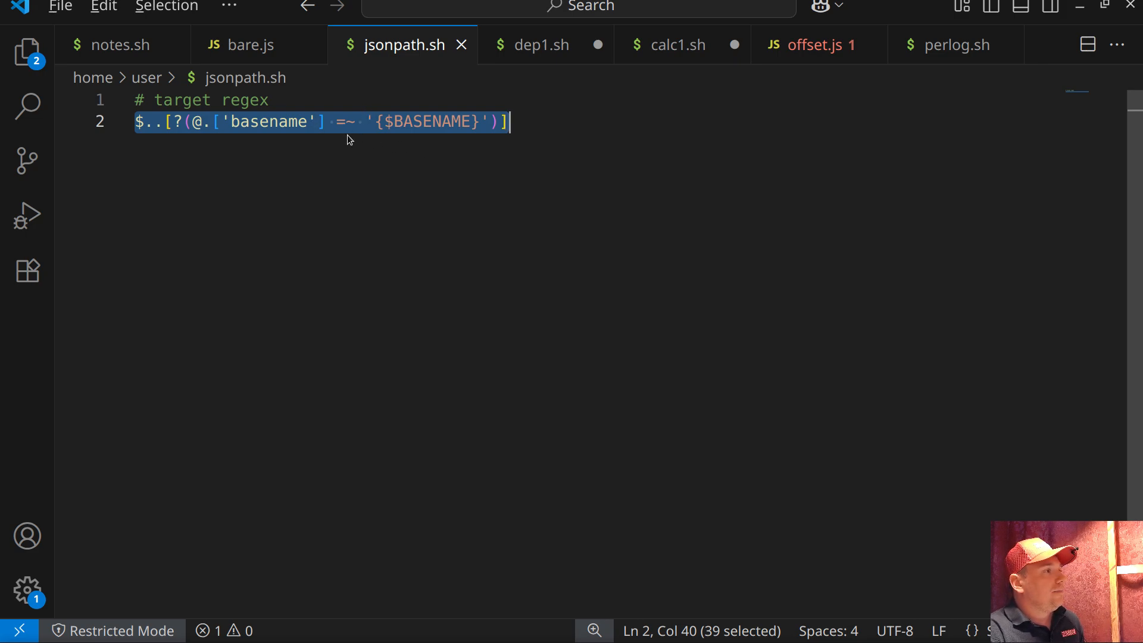
pyautogui.hotkey('alt', 'Tab')
pyautogui.hotkey('ctrl', 'v')
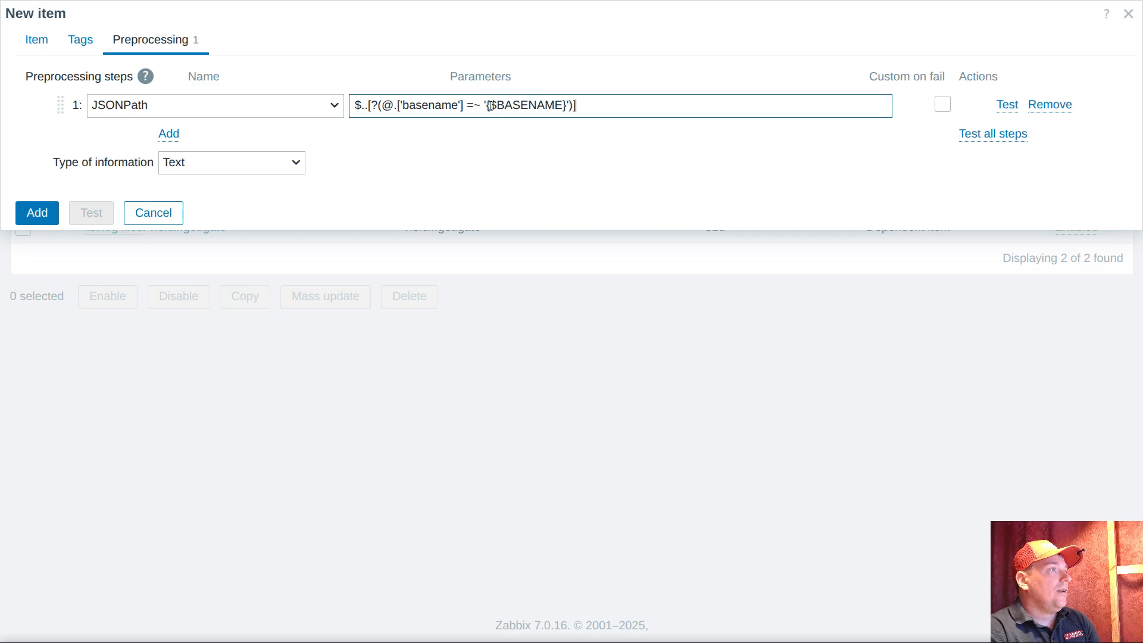
# Copy the {$BASENAME} macro out of the JSONPath expression and add the scope.of.interest item to the template
pyautogui.moveTo(487, 105); pyautogui.dragTo(567, 107)
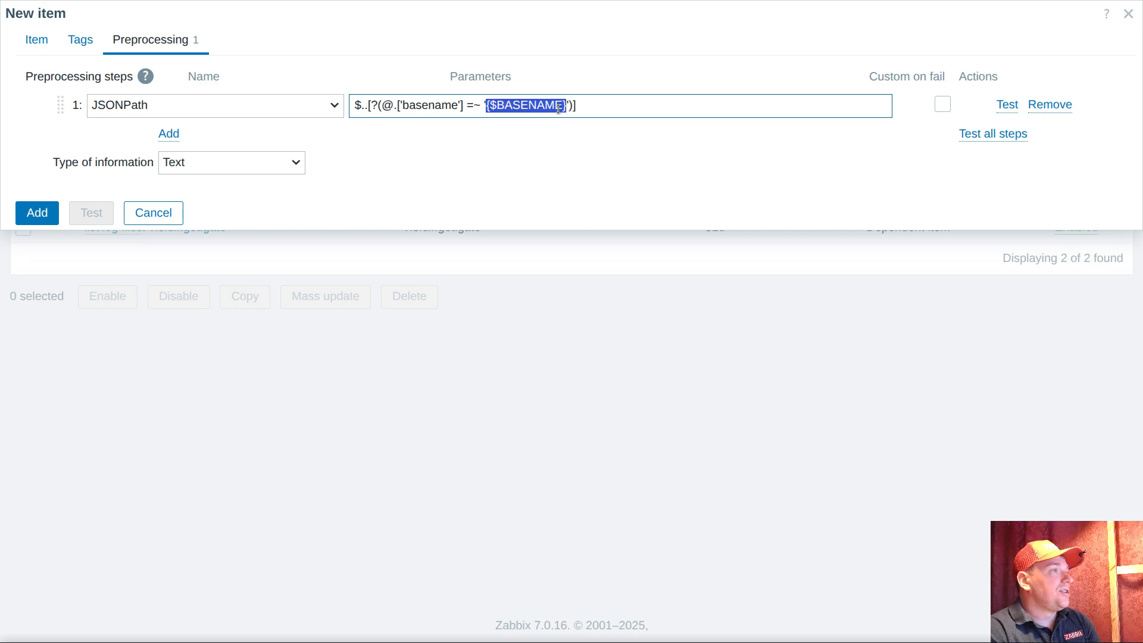
pyautogui.rightClick(569, 113)
pyautogui.click(606, 197)
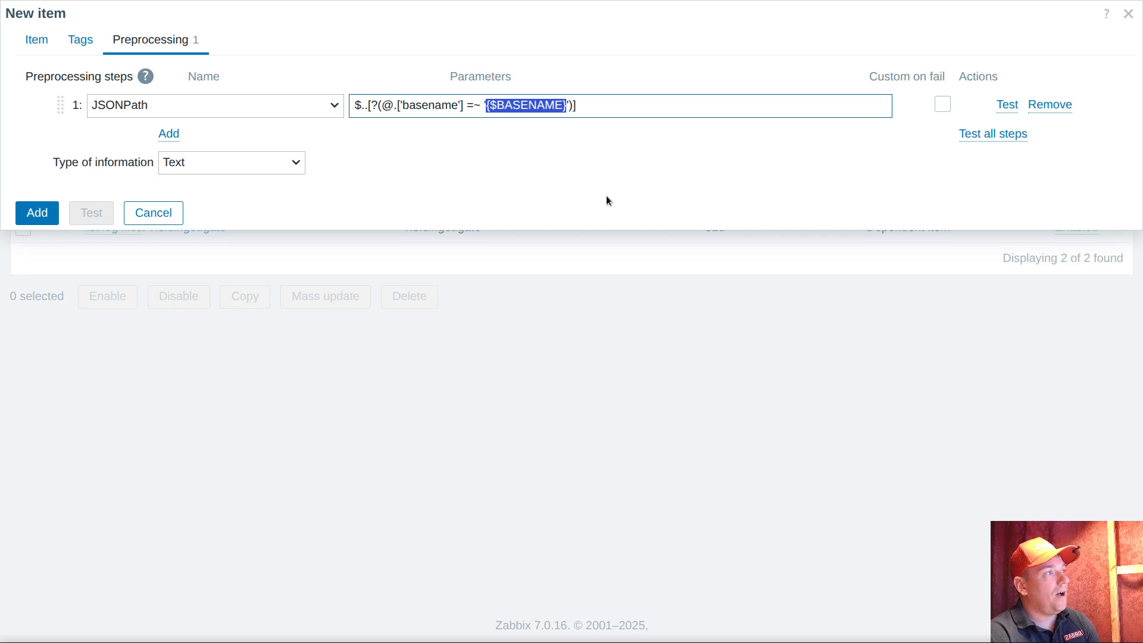
pyautogui.click(46, 215)
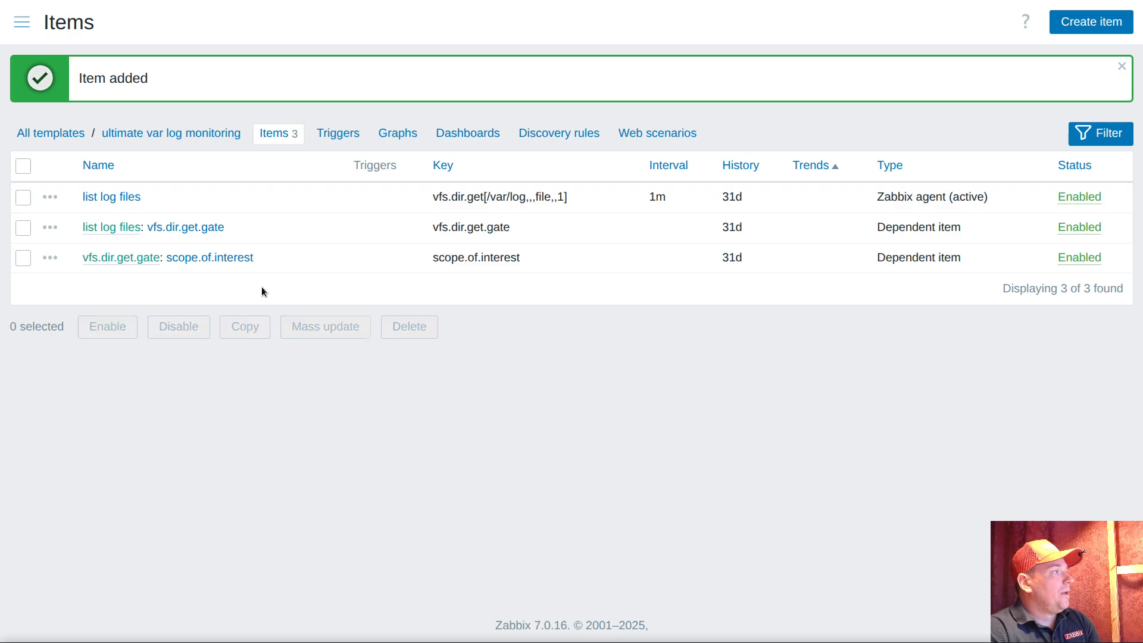
# Add the template macro {$BASENAME} to ultimate var log monitoring with the value ^()$
pyautogui.click(209, 132)
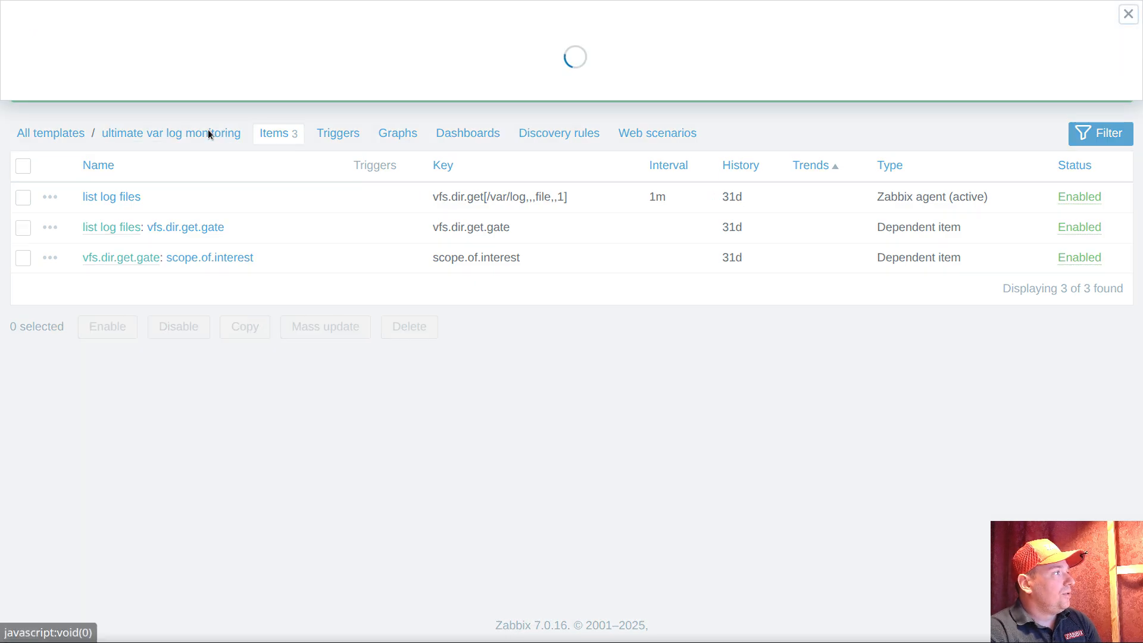
pyautogui.click(169, 43)
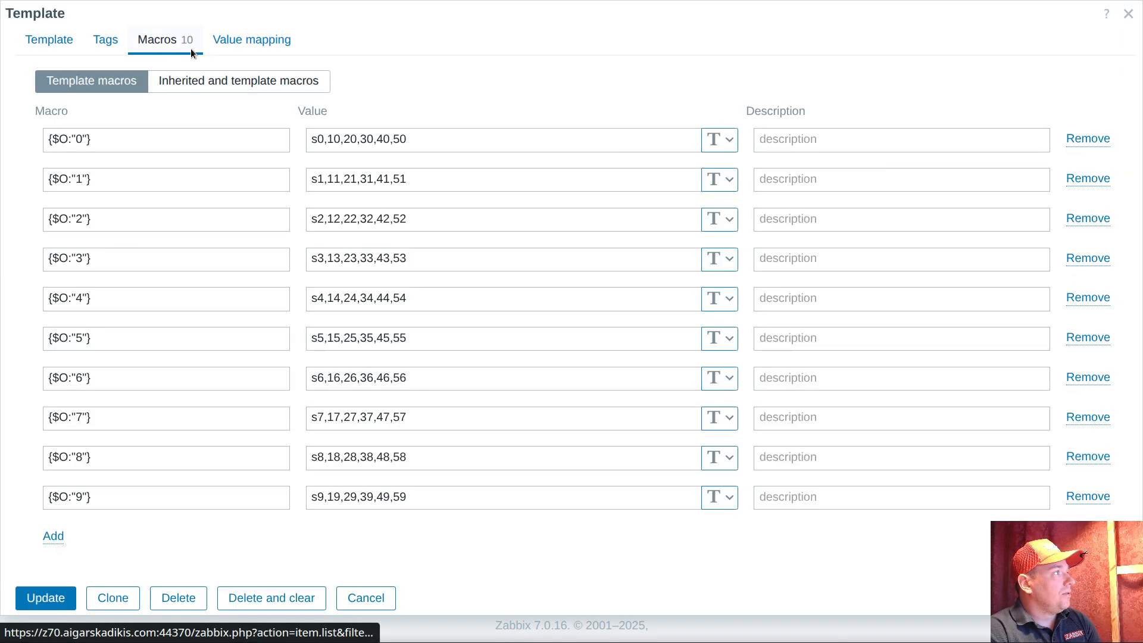
pyautogui.click(52, 537)
pyautogui.hotkey('ctrl', 'v')
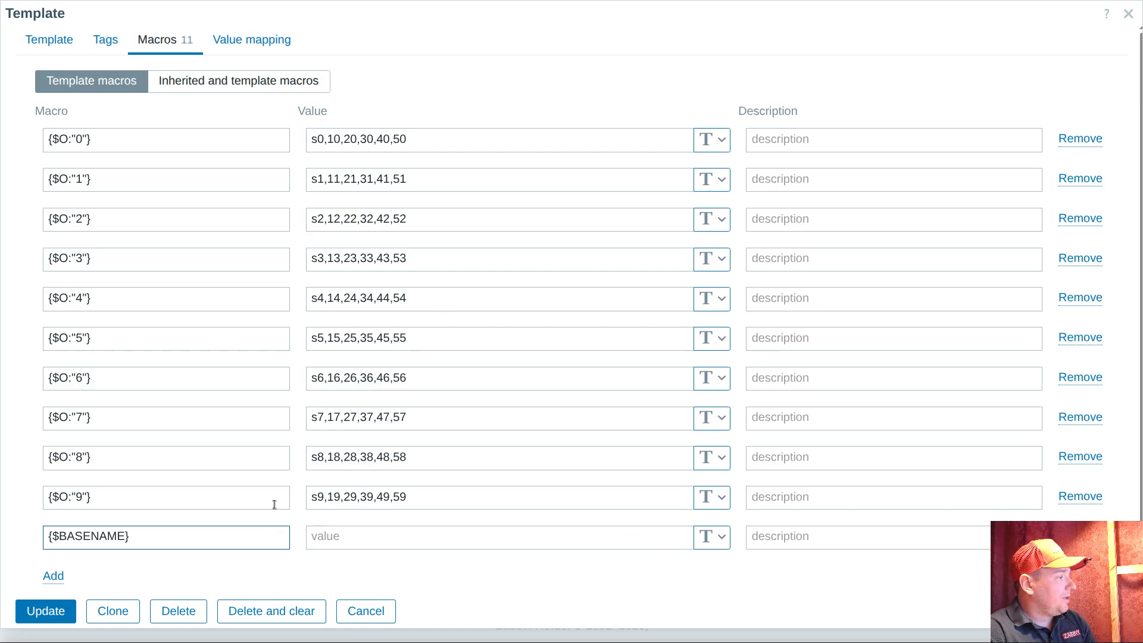
pyautogui.click(354, 540)
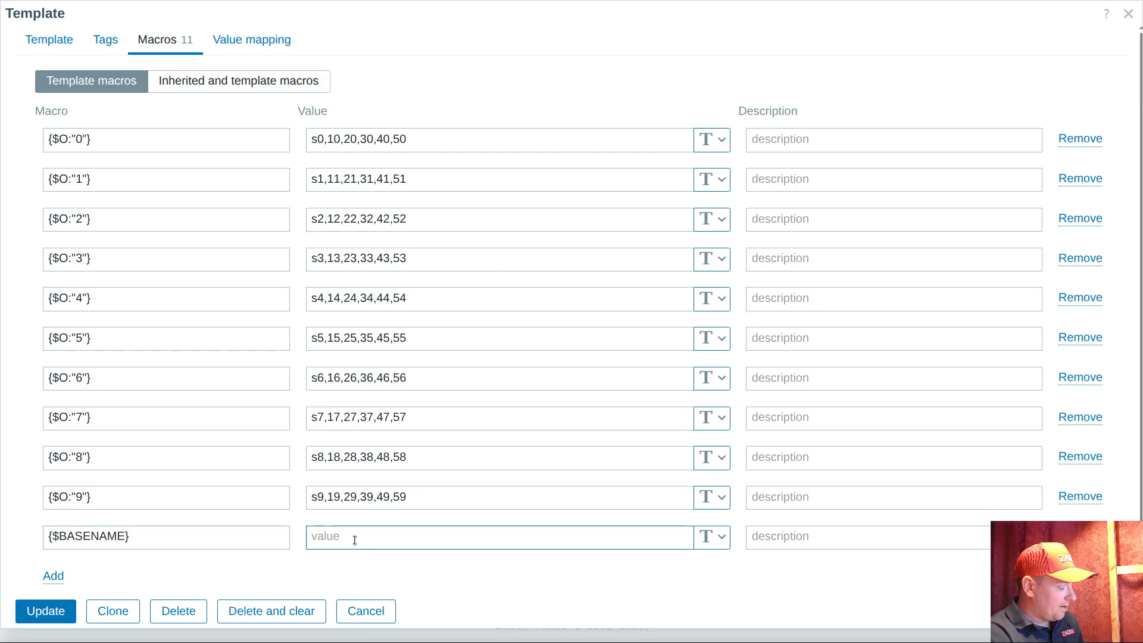
pyautogui.write('^(')
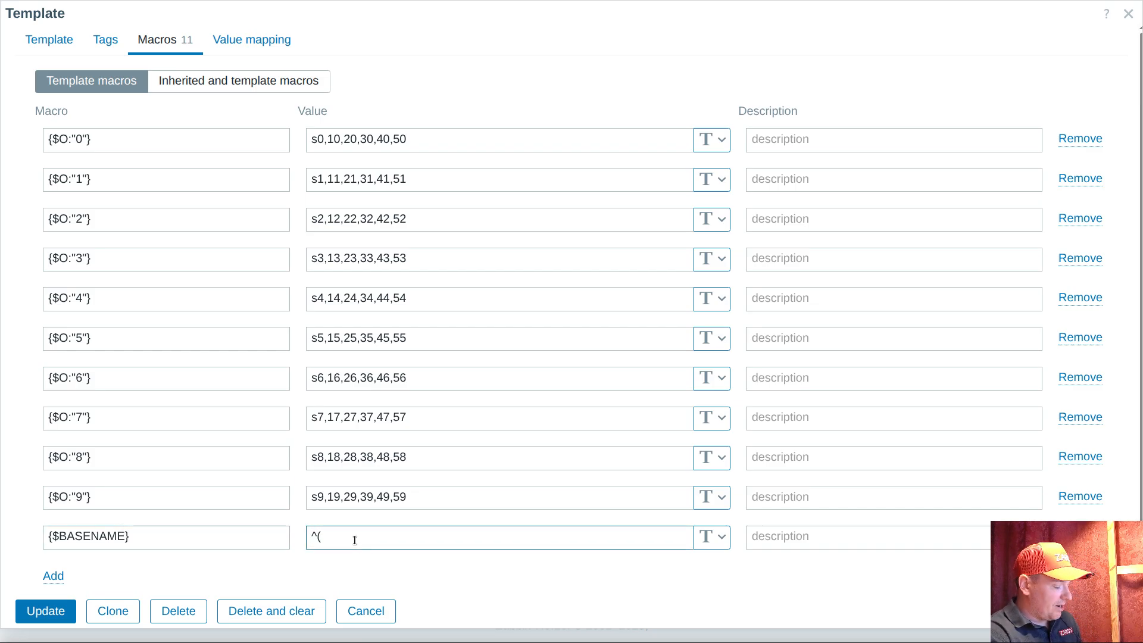
pyautogui.write(')$')
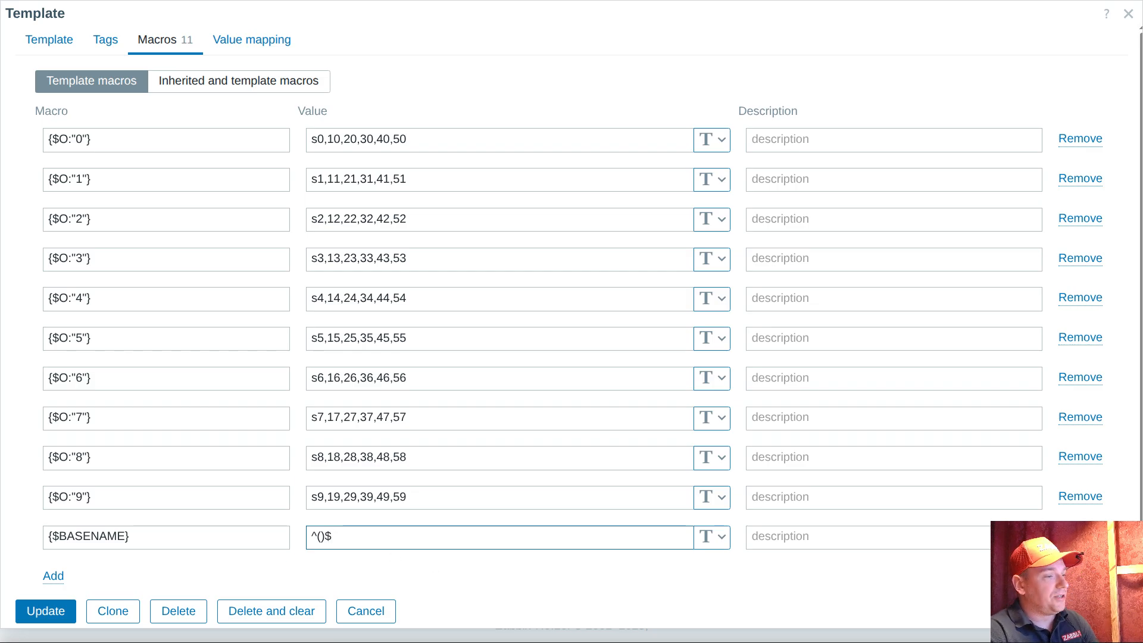
# Copy the file name dnf.log from the terminal's /var/log listing and paste it between the parentheses of the {$BASENAME} value in Zabbix
pyautogui.hotkey('alt', 'Tab')
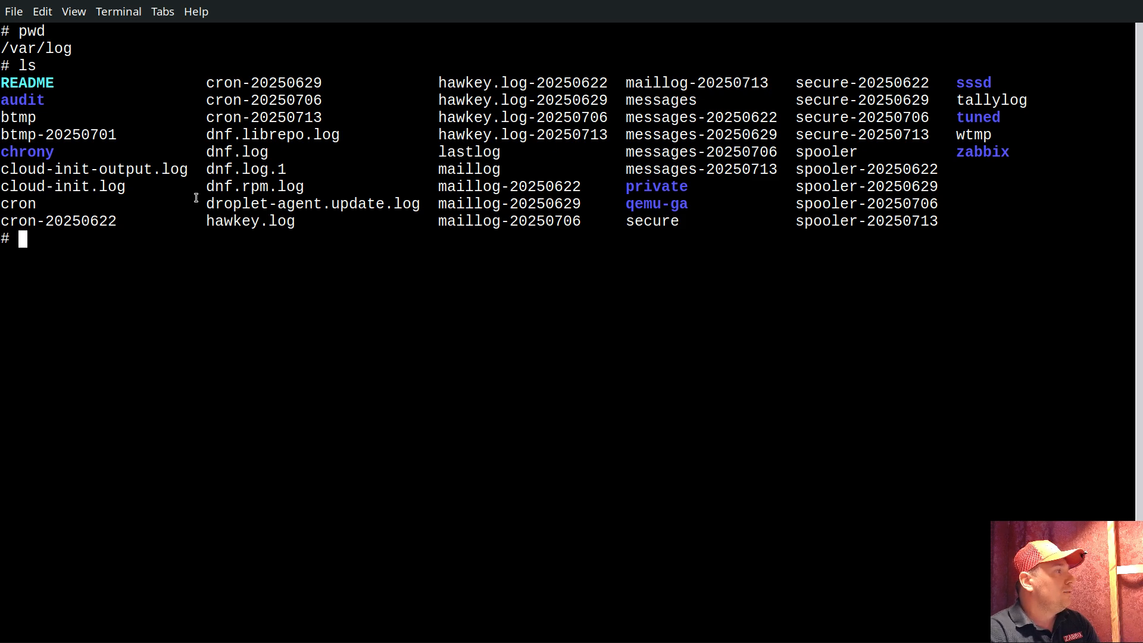
pyautogui.doubleClick(235, 152)
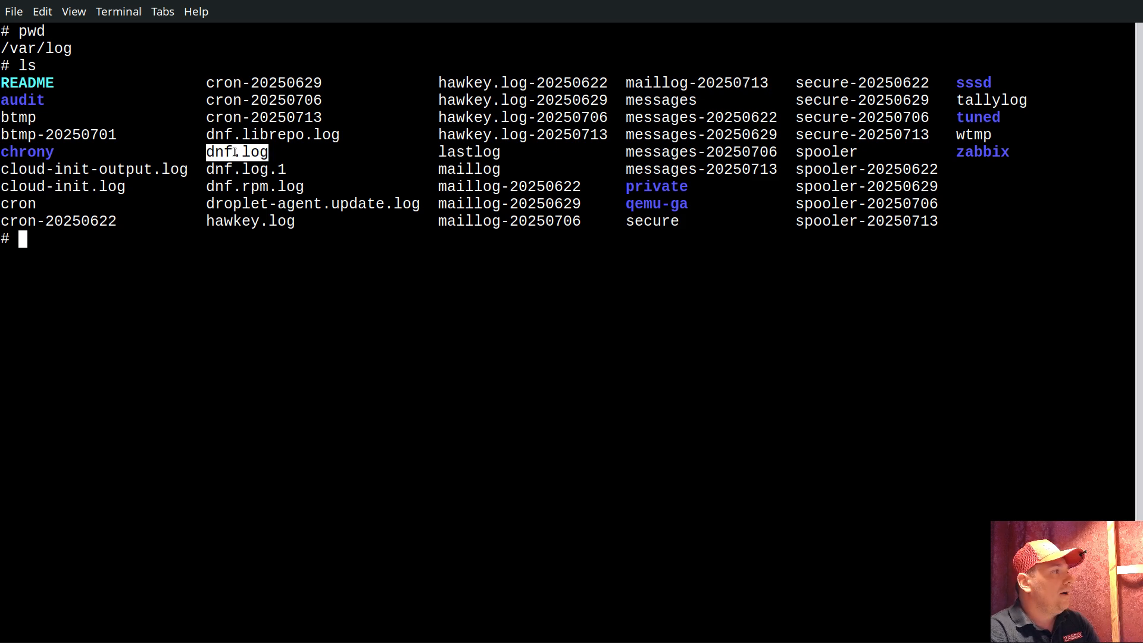
pyautogui.rightClick(235, 152)
pyautogui.click(260, 209)
pyautogui.hotkey('alt', 'Tab')
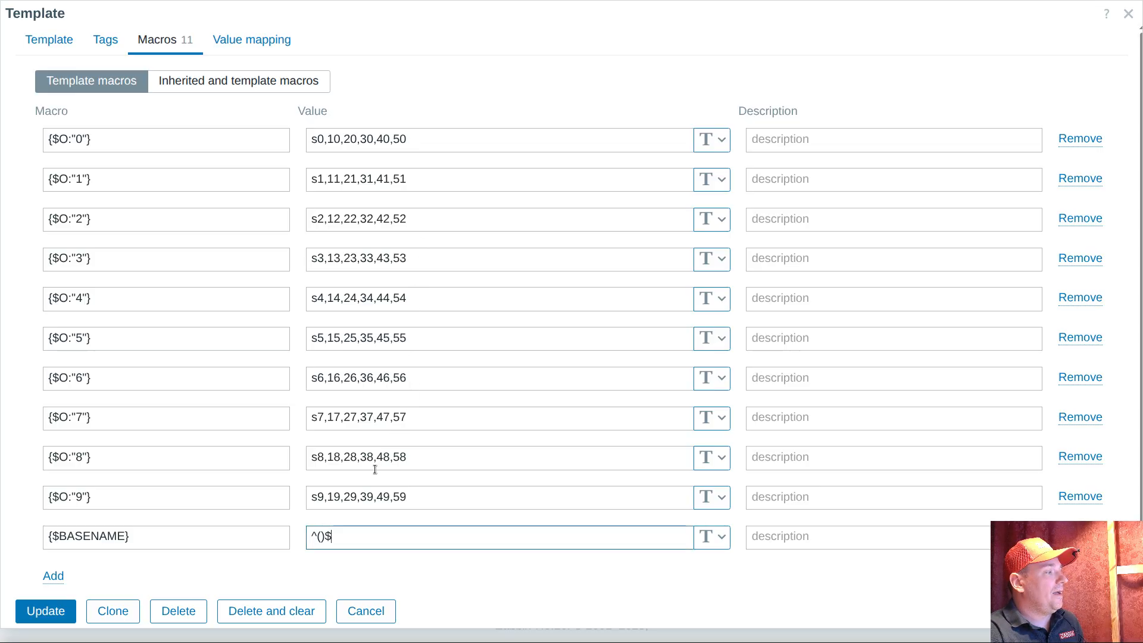
pyautogui.click(320, 536)
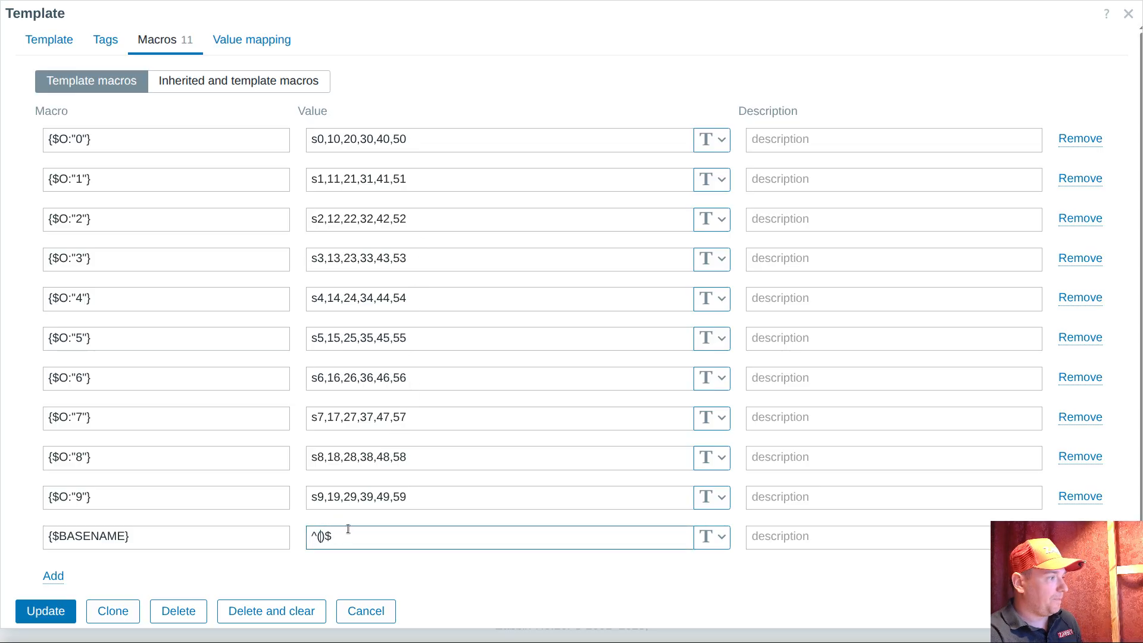
pyautogui.hotkey('ctrl', 'v')
# Copy cron from the terminal listing and append it to the {$BASENAME} value in Zabbix as the alternative |cron
pyautogui.hotkey('alt', 'Tab')
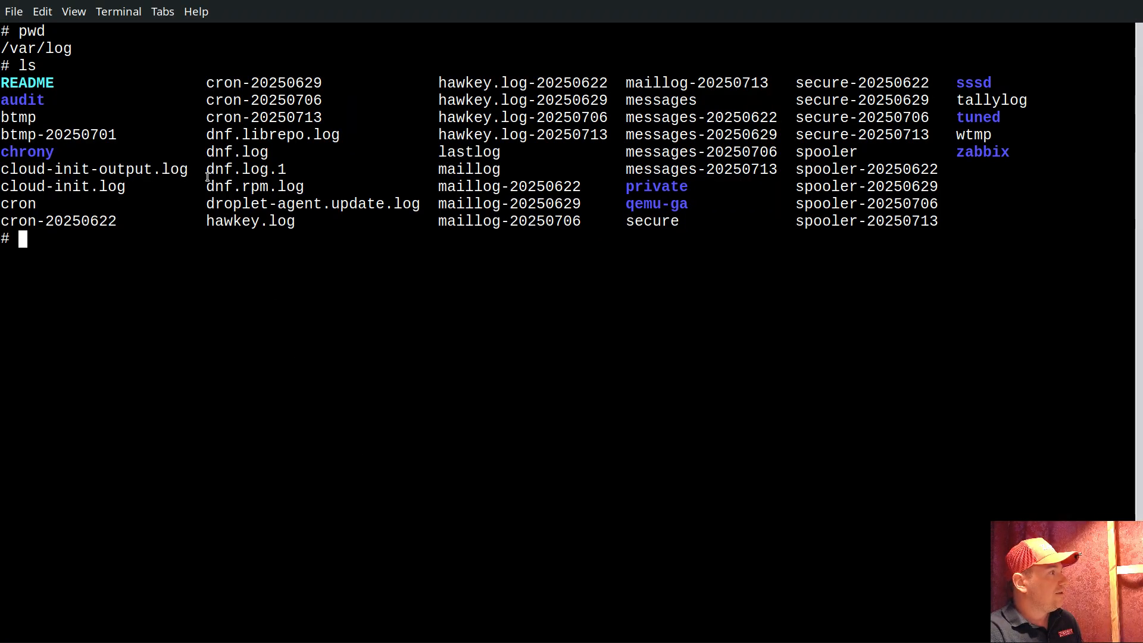
pyautogui.doubleClick(17, 204)
pyautogui.hotkey('alt', 'Tab')
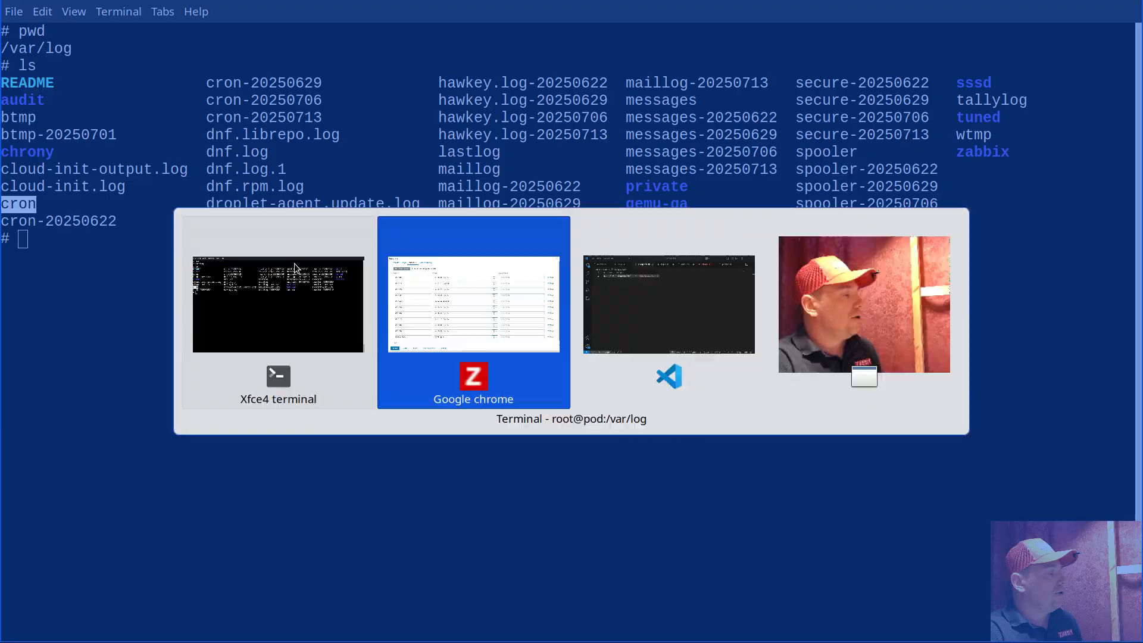
pyautogui.write('|)$')
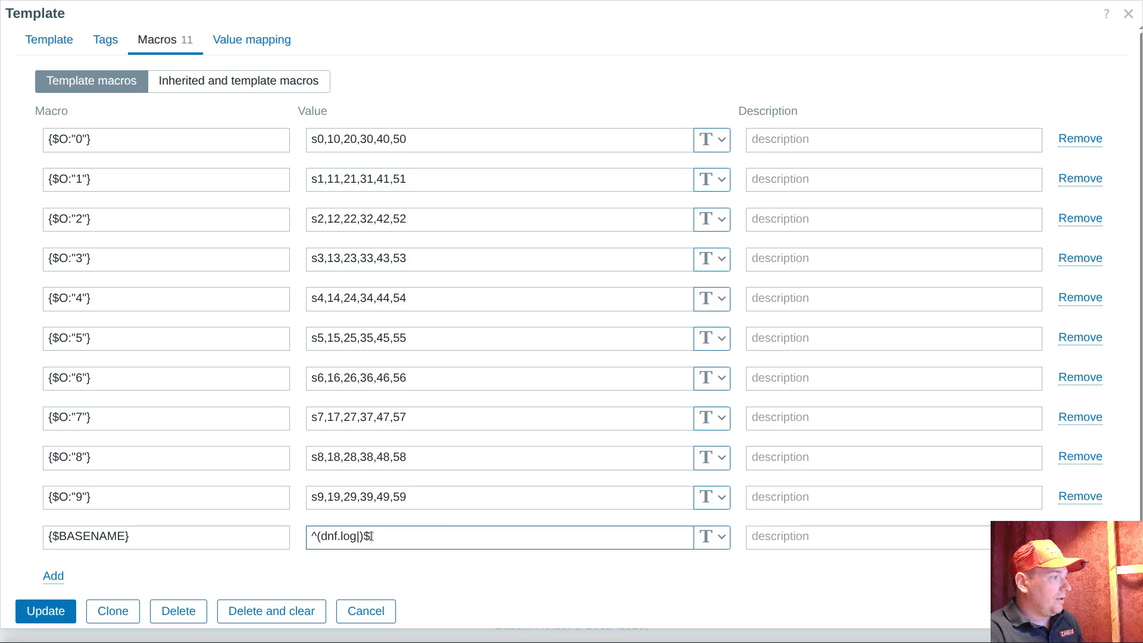
pyautogui.hotkey('ctrl', 'v')
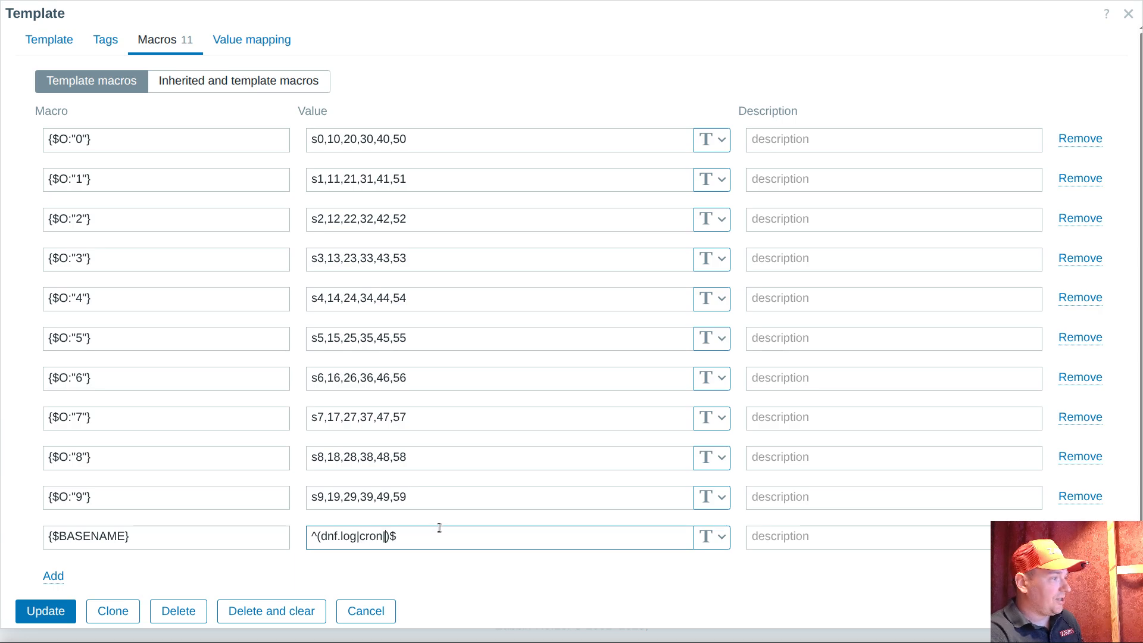
# Copy secure from the terminal listing and append it to the {$BASENAME} value in Zabbix as the alternative |secure
pyautogui.hotkey('alt', 'Tab')
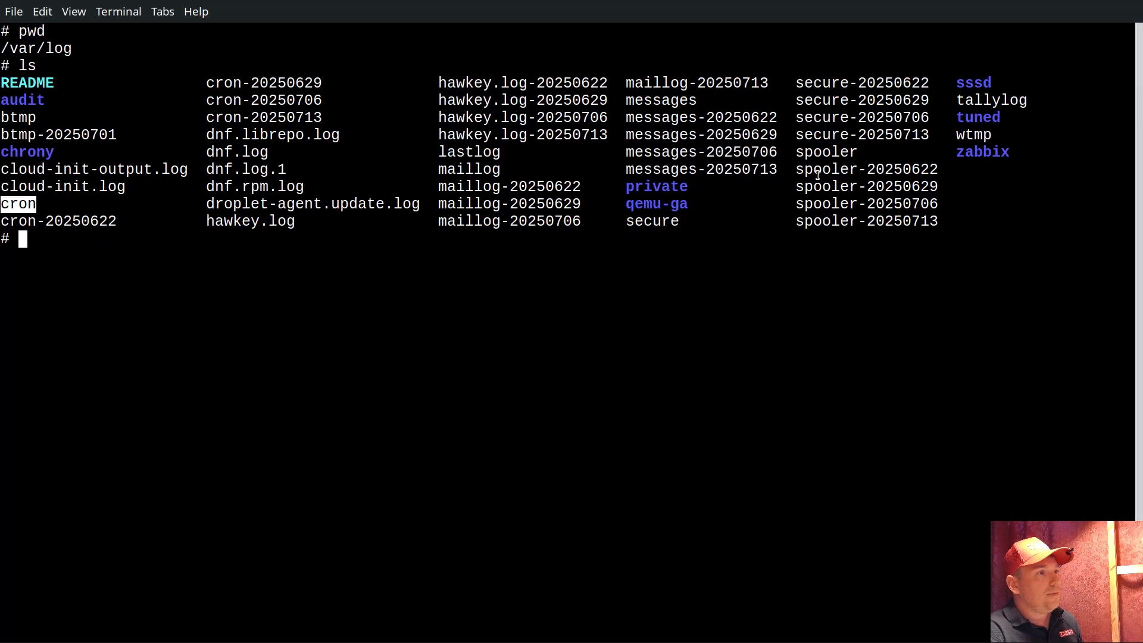
pyautogui.doubleClick(658, 223)
pyautogui.hotkey('alt', 'Tab')
pyautogui.write('|')
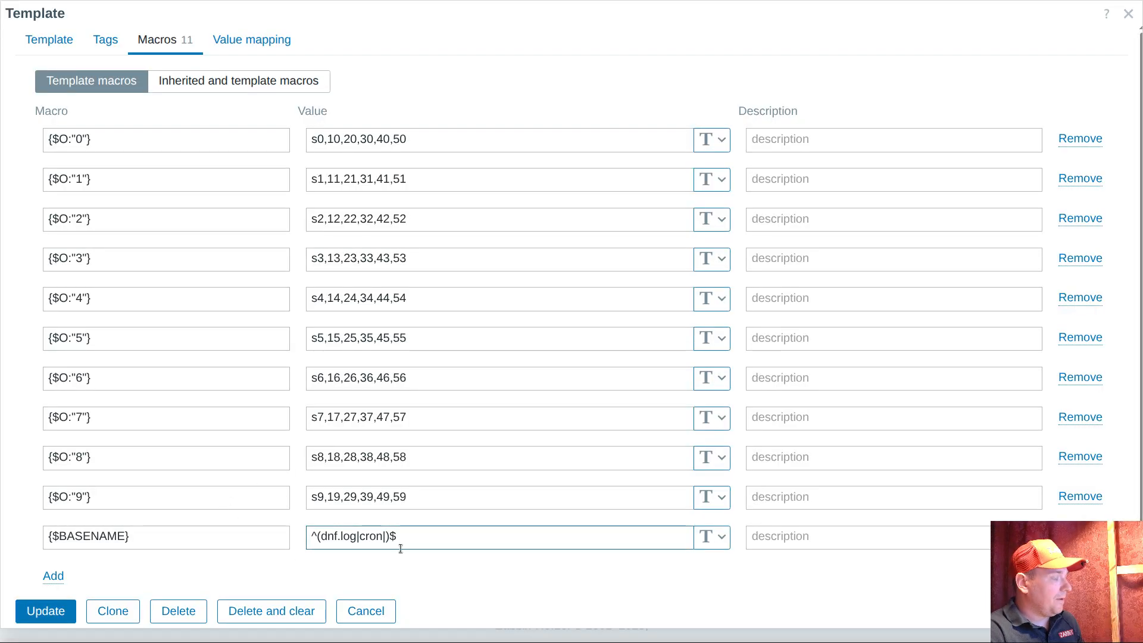
pyautogui.hotkey('ctrl', 'v')
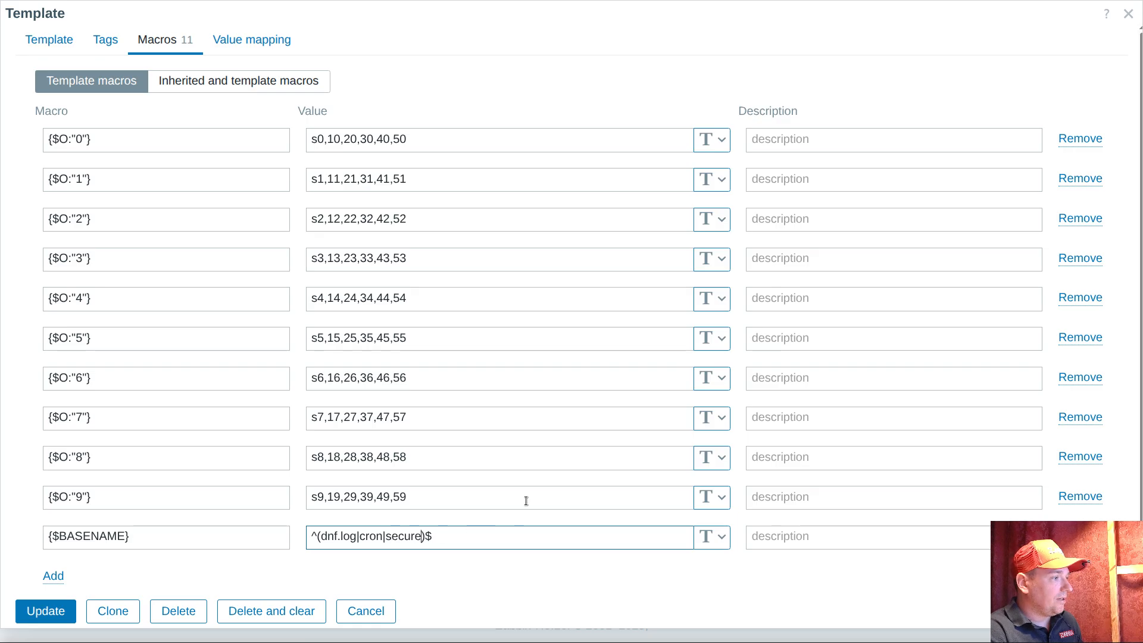
# Switch to the terminal, change into the audit directory under /var/log and list its files
pyautogui.hotkey('alt', 'Tab')
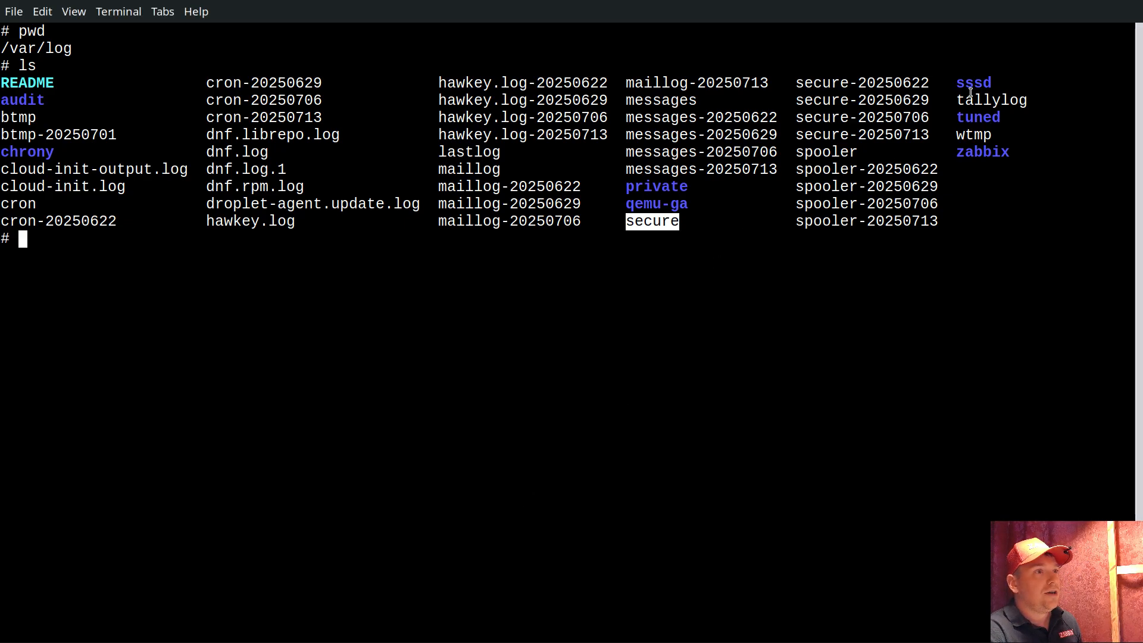
pyautogui.click(110, 176)
pyautogui.write('cd au')
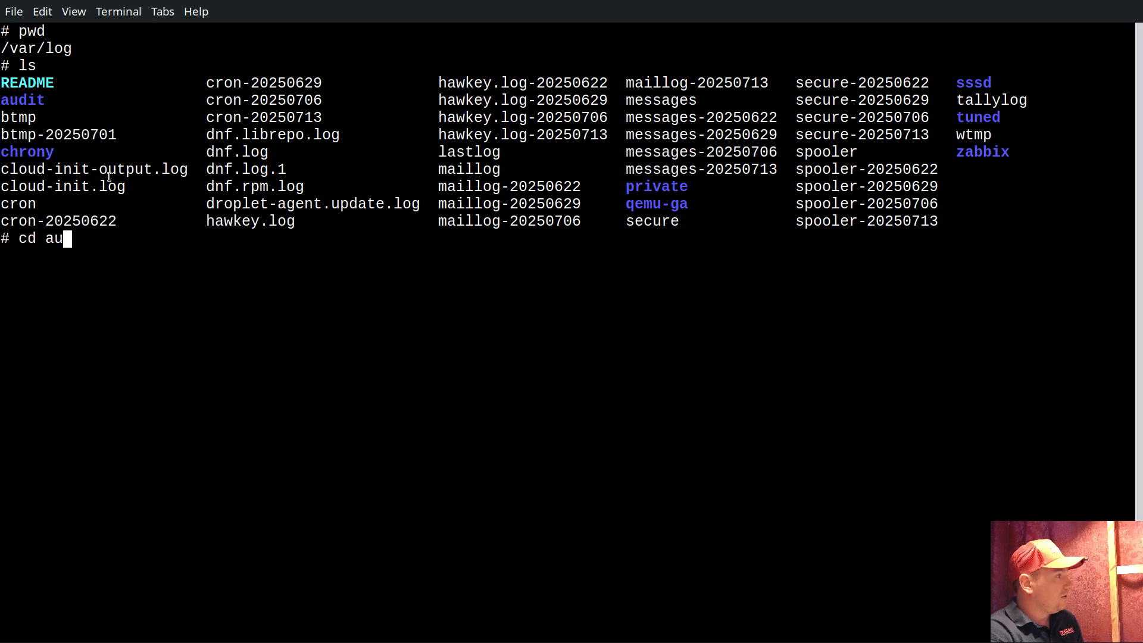
pyautogui.press('Tab')
pyautogui.press('Return')
pyautogui.write('ls')
pyautogui.press('Return')
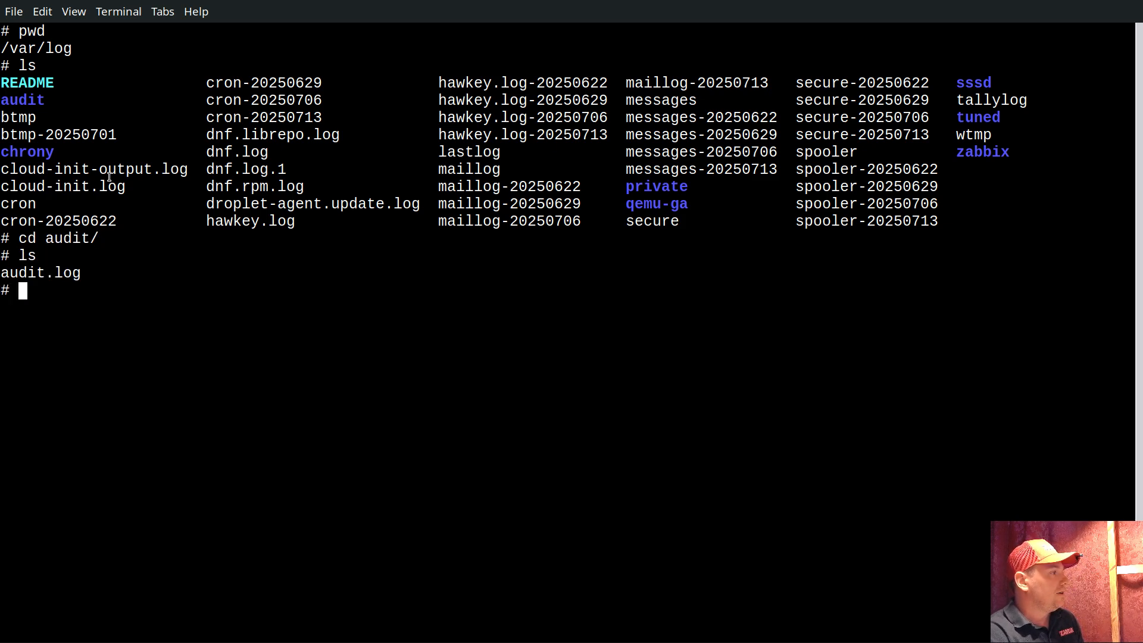
# Copy the file name audit.log from the terminal and append it to the {$BASENAME} value as the alternative |audit.log
pyautogui.doubleClick(47, 274)
pyautogui.rightClick(49, 271)
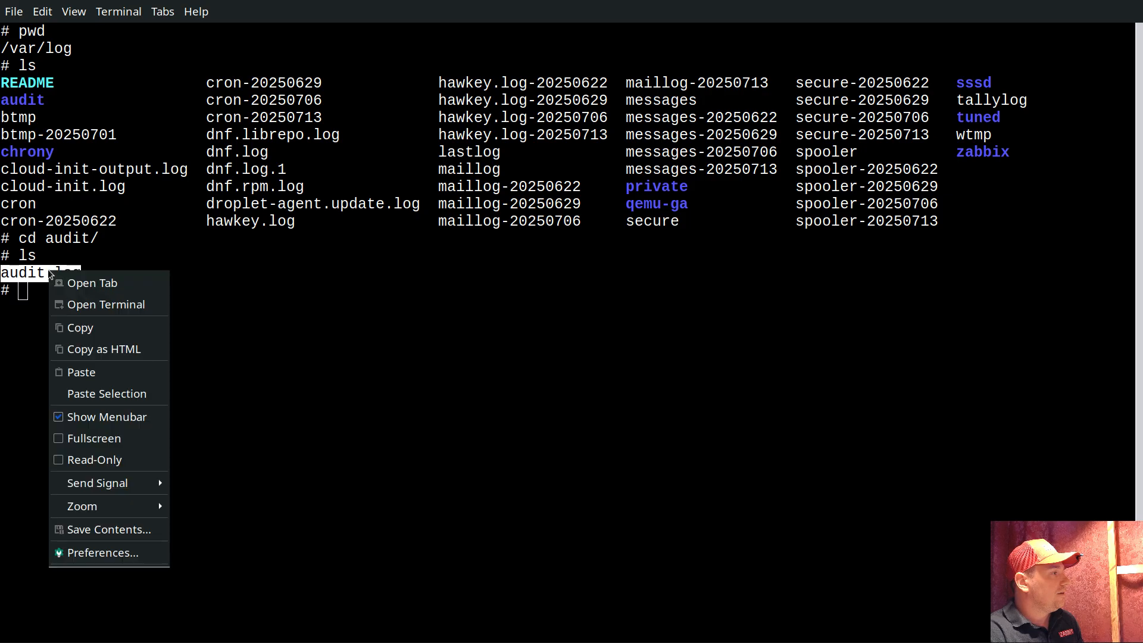
pyautogui.click(87, 327)
pyautogui.hotkey('ctrl', 'v')
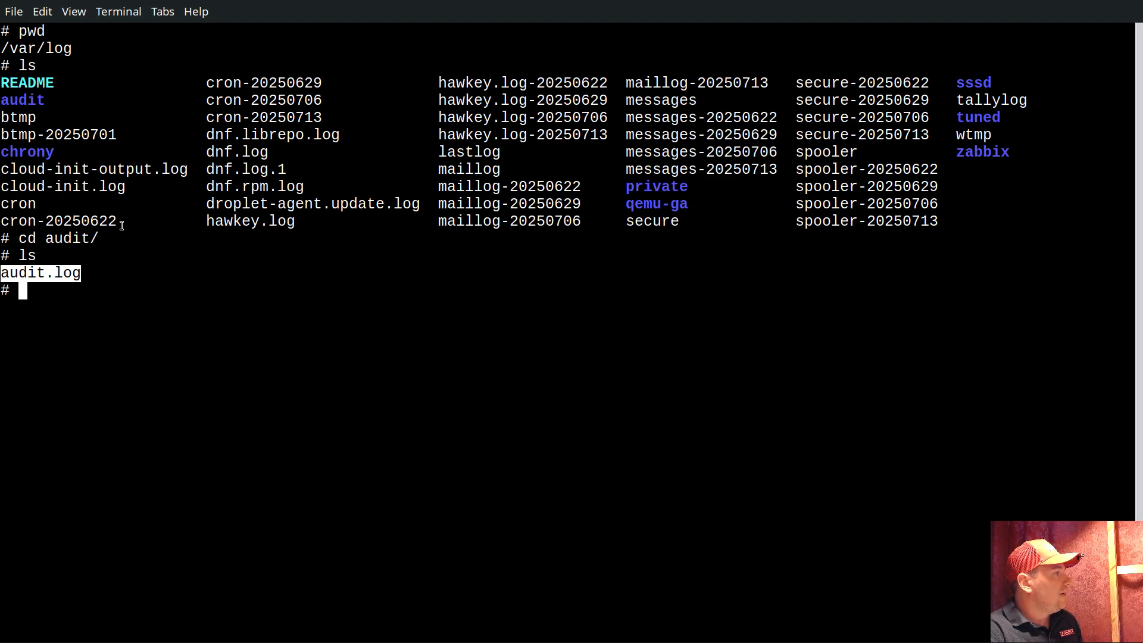
# Copy dnf.rpm.log from the terminal and append it in Zabbix, making the {$BASENAME} value ^(dnf.log|cron|secure|audit.log|dnf.rpm.log)$
pyautogui.doubleClick(260, 188)
pyautogui.rightClick(259, 187)
pyautogui.click(314, 243)
pyautogui.hotkey('alt', 'Tab')
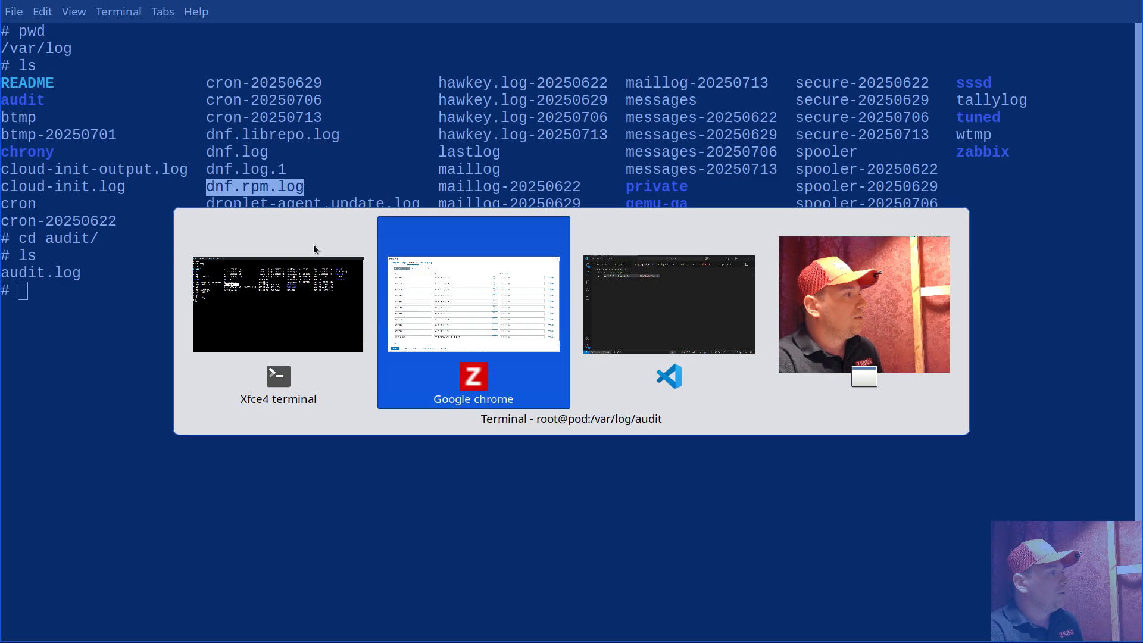
pyautogui.write('|cron|secure|audit.log)$')
pyautogui.hotkey('ctrl', 'v')
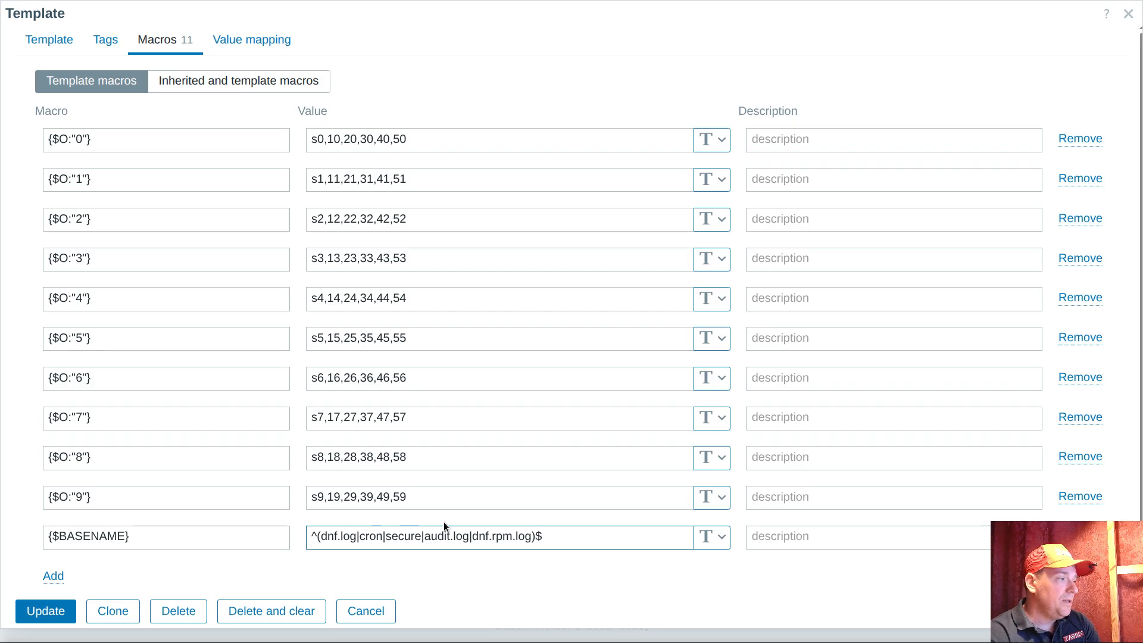
pyautogui.click(330, 536)
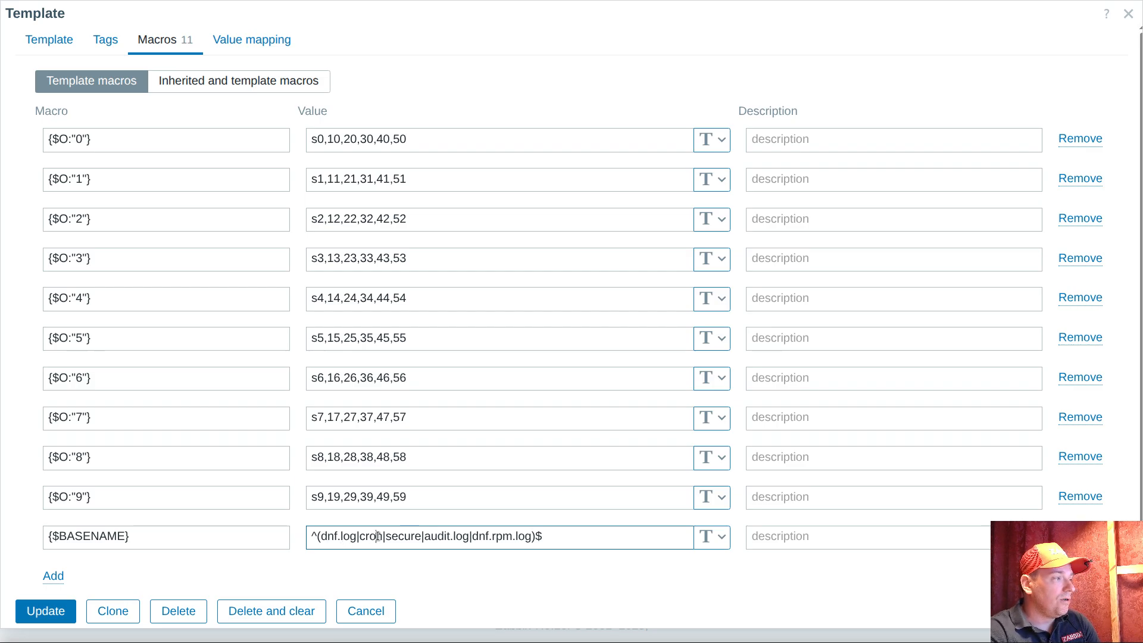
pyautogui.doubleClick(404, 537)
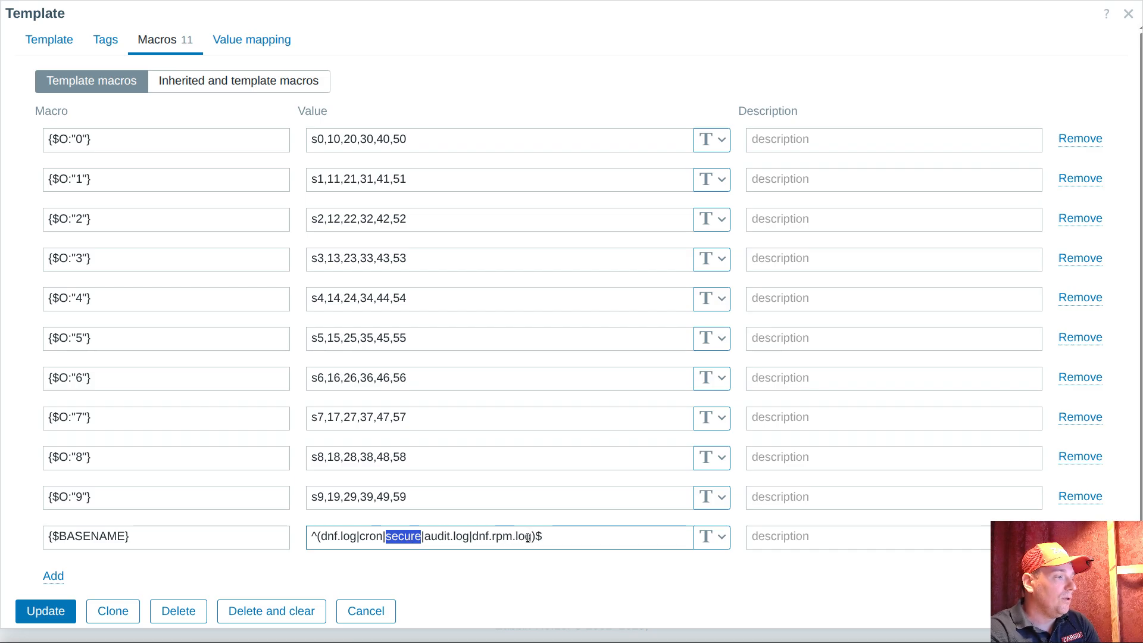
# Switch to the terminal, return to /var/log and run ls -lh to examine the owners and permissions of the log files
pyautogui.click(742, 642)
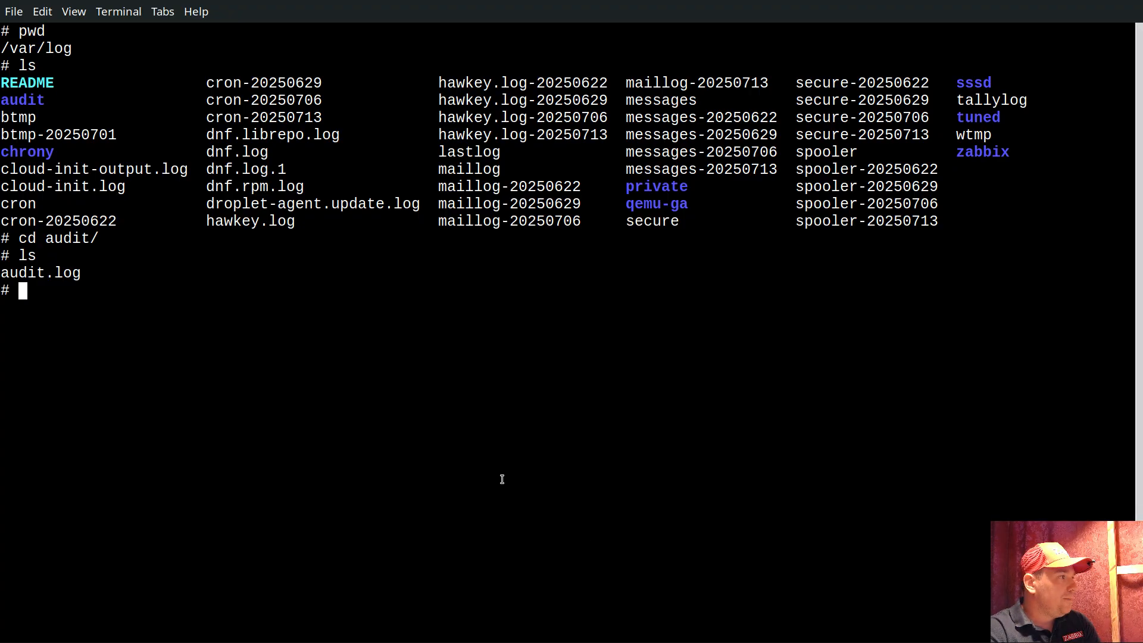
pyautogui.write('cd ..')
pyautogui.press('Return')
pyautogui.write('ls -l')
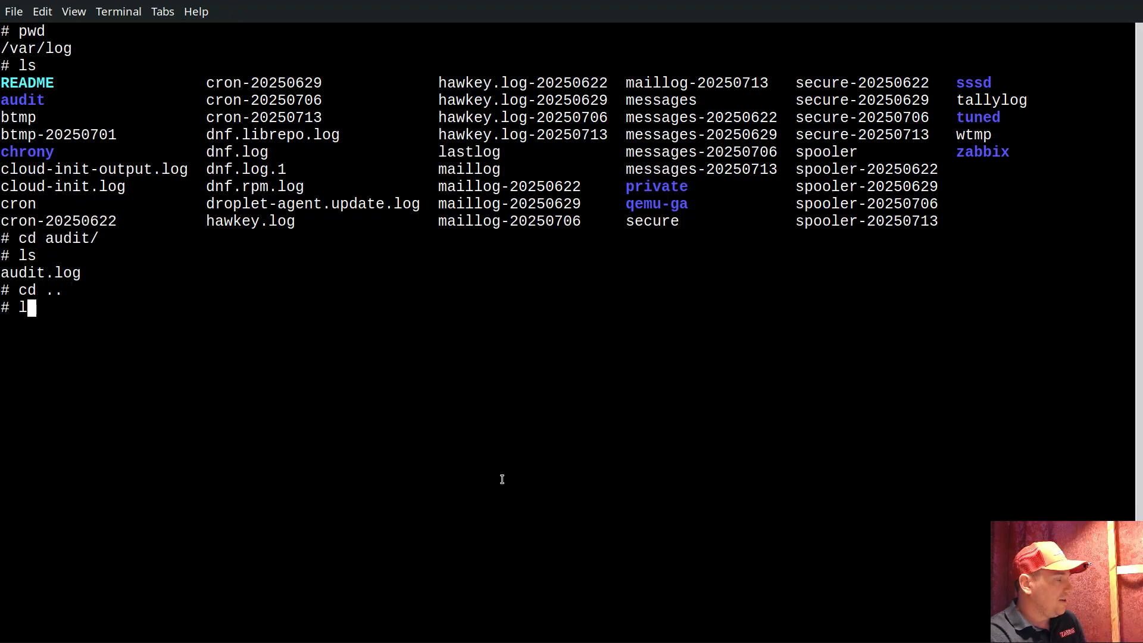
pyautogui.write('h')
pyautogui.press('Return')
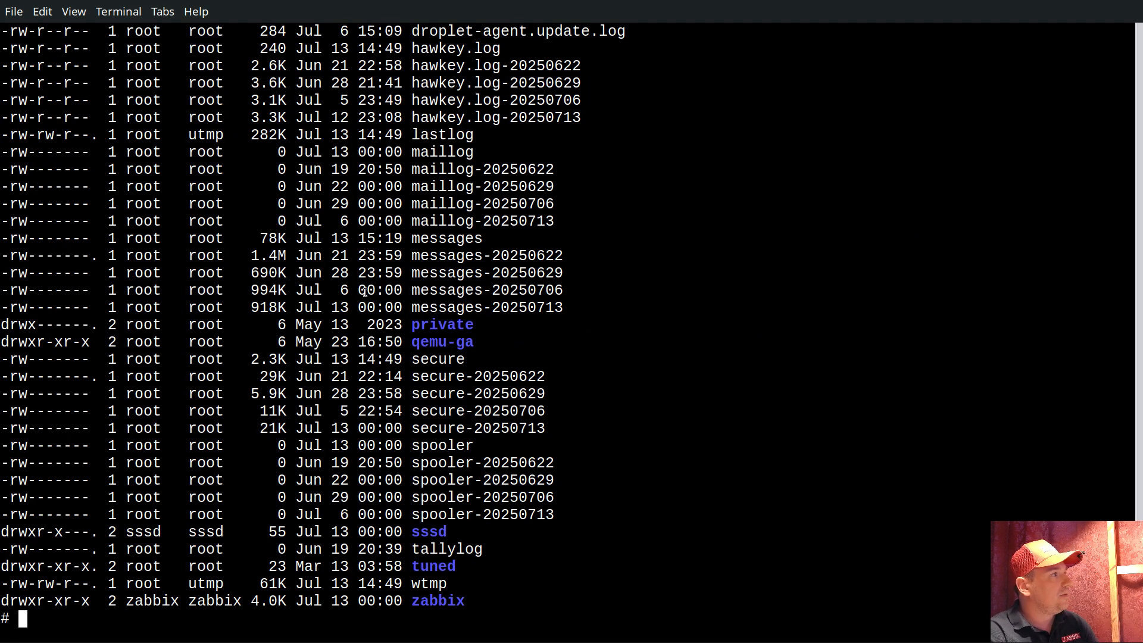
pyautogui.scroll(4, 365, 292)
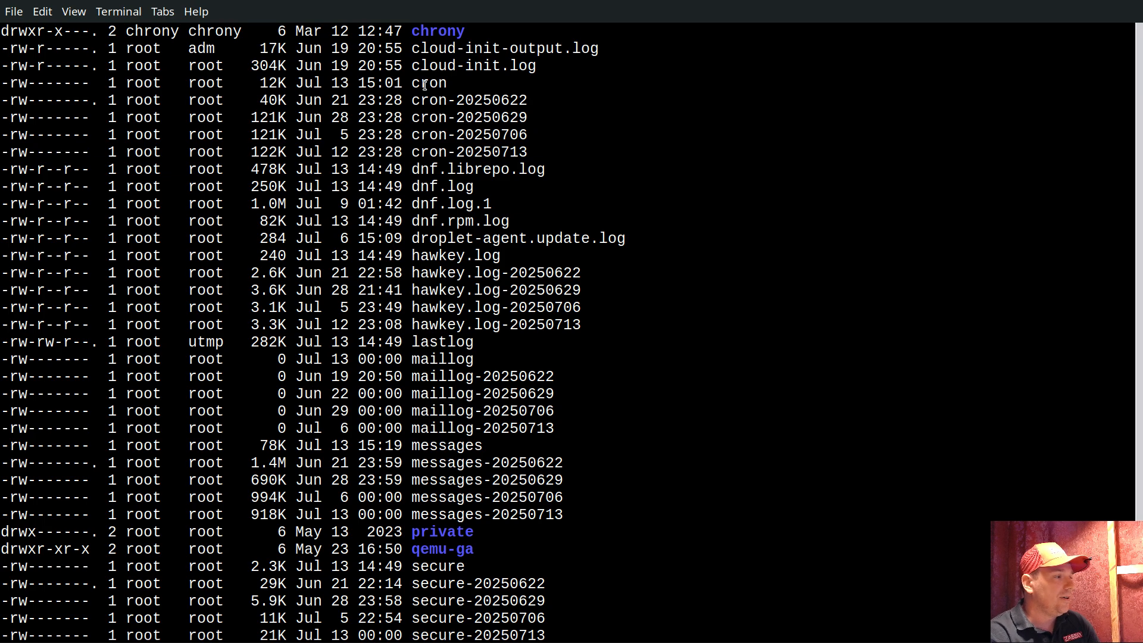
pyautogui.scroll(-4, 503, 221)
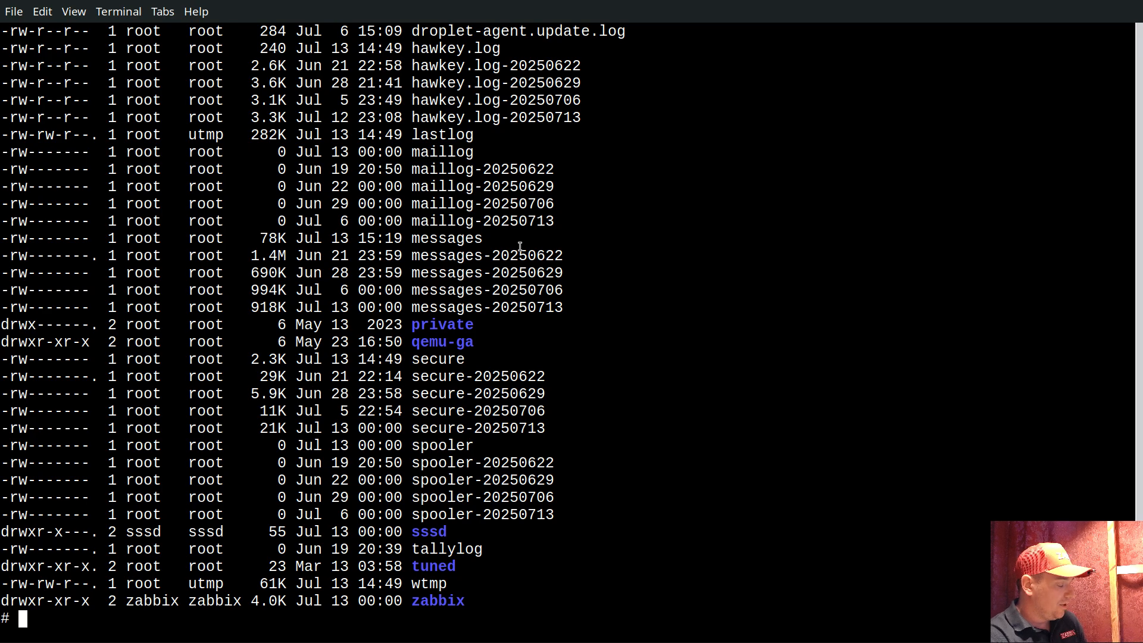
# Recall the edit command from the shell history to open the zabbix-agent service override.conf, and highlight its User=root and Group=root lines
pyautogui.write('d')
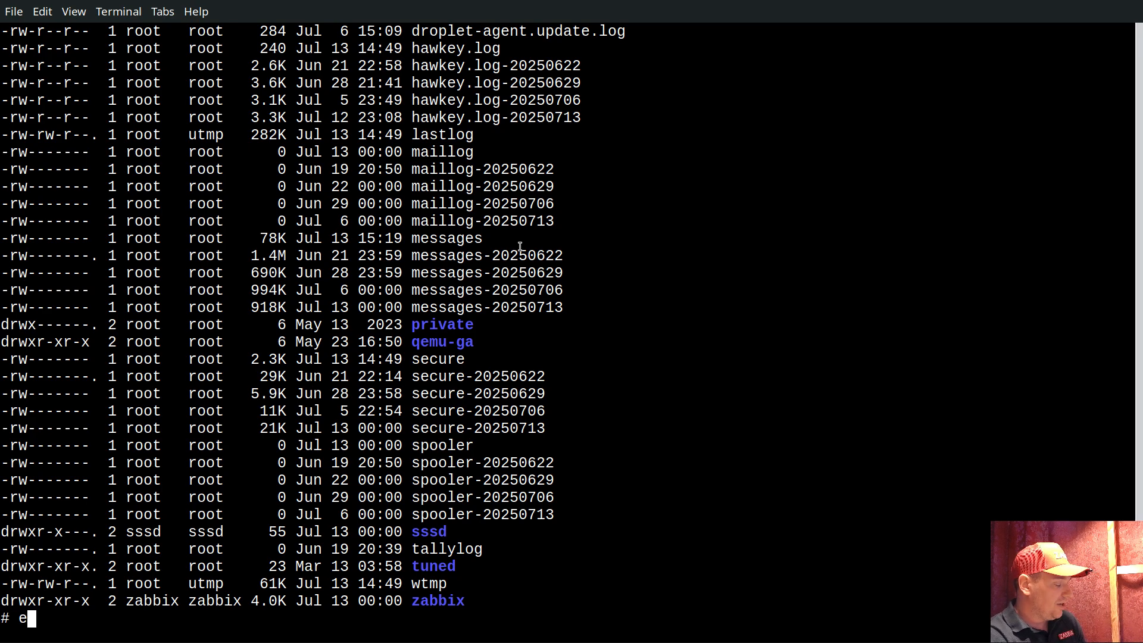
pyautogui.write('dit')
pyautogui.press('BackSpace')
pyautogui.press('BackSpace')
pyautogui.press('BackSpace')
pyautogui.press('BackSpace')
pyautogui.hotkey('ctrl', 'r')
pyautogui.write('e')
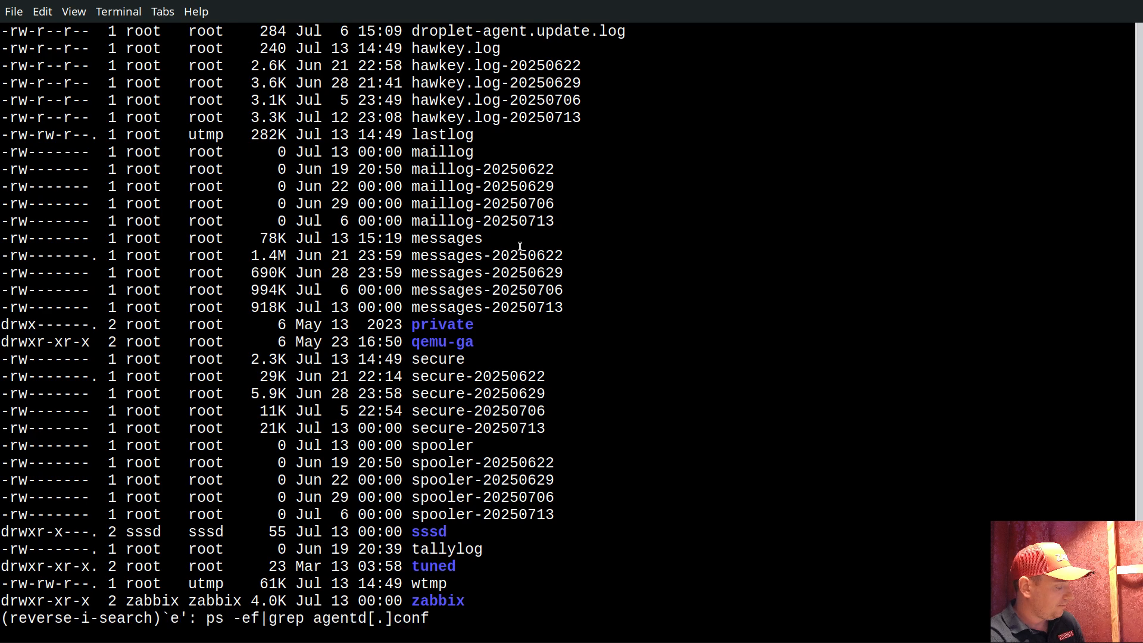
pyautogui.write('dit')
pyautogui.press('Return')
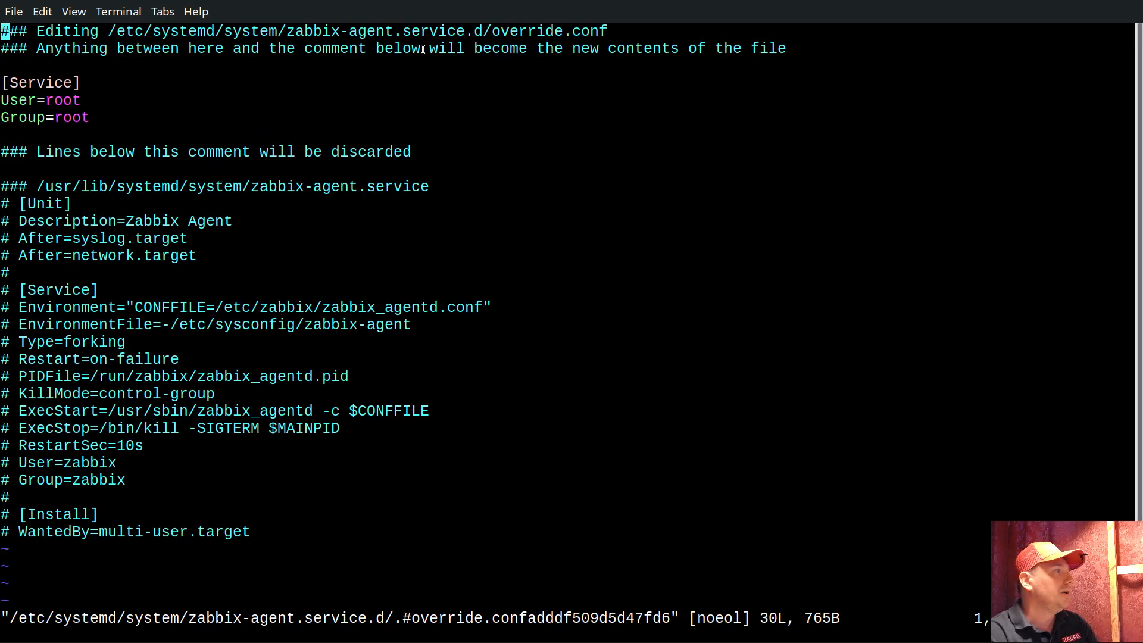
pyautogui.moveTo(2, 101); pyautogui.dragTo(84, 119)
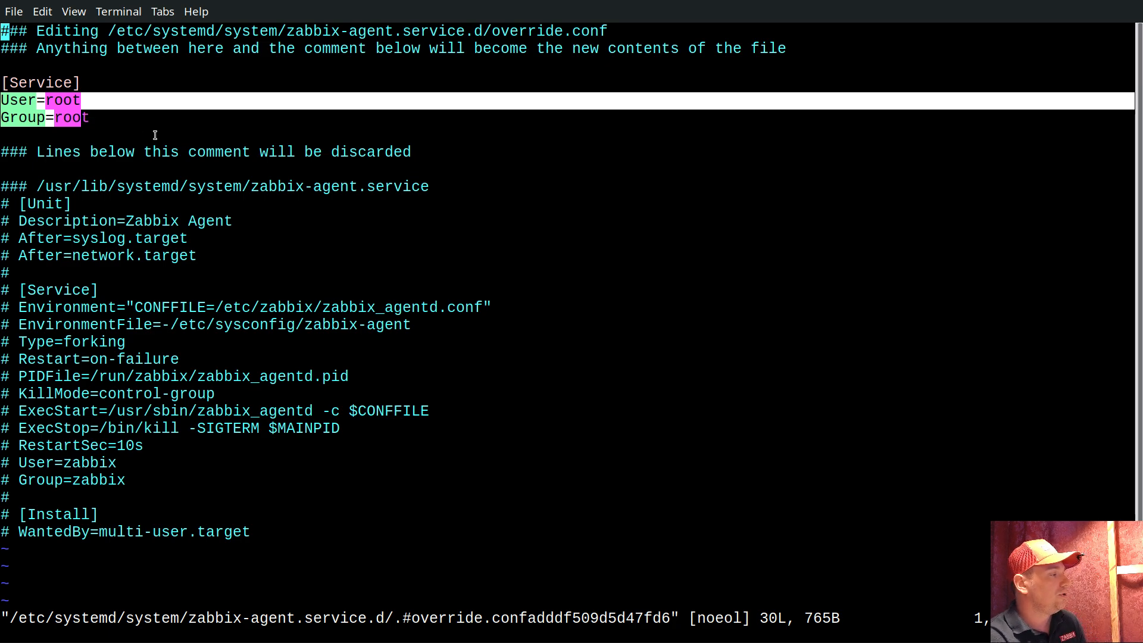
# Save and close the override.conf file, and run systemctl daemon-reload recalled from the shell history
pyautogui.write(':wq')
pyautogui.press('Return')
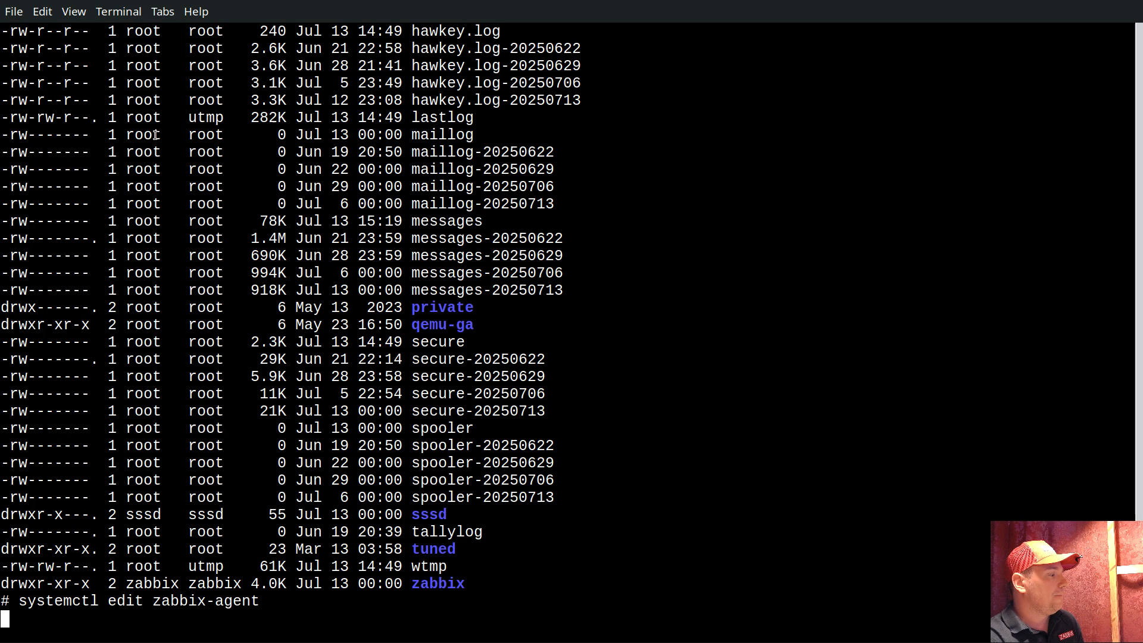
pyautogui.hotkey('ctrl', 'r')
pyautogui.write('re')
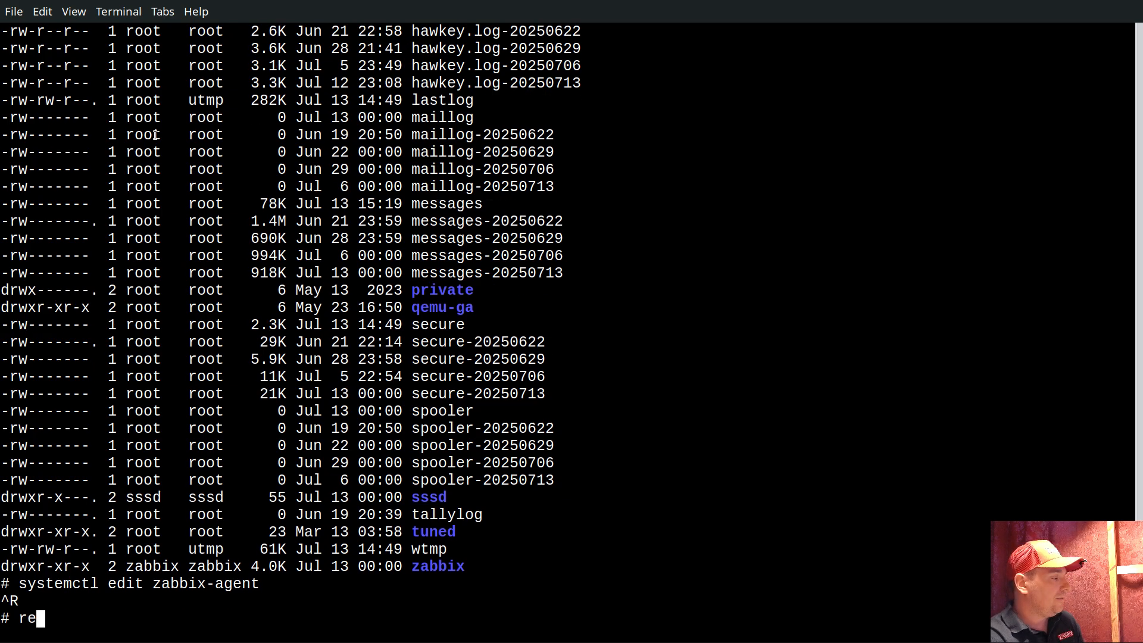
pyautogui.press('BackSpace')
pyautogui.press('BackSpace')
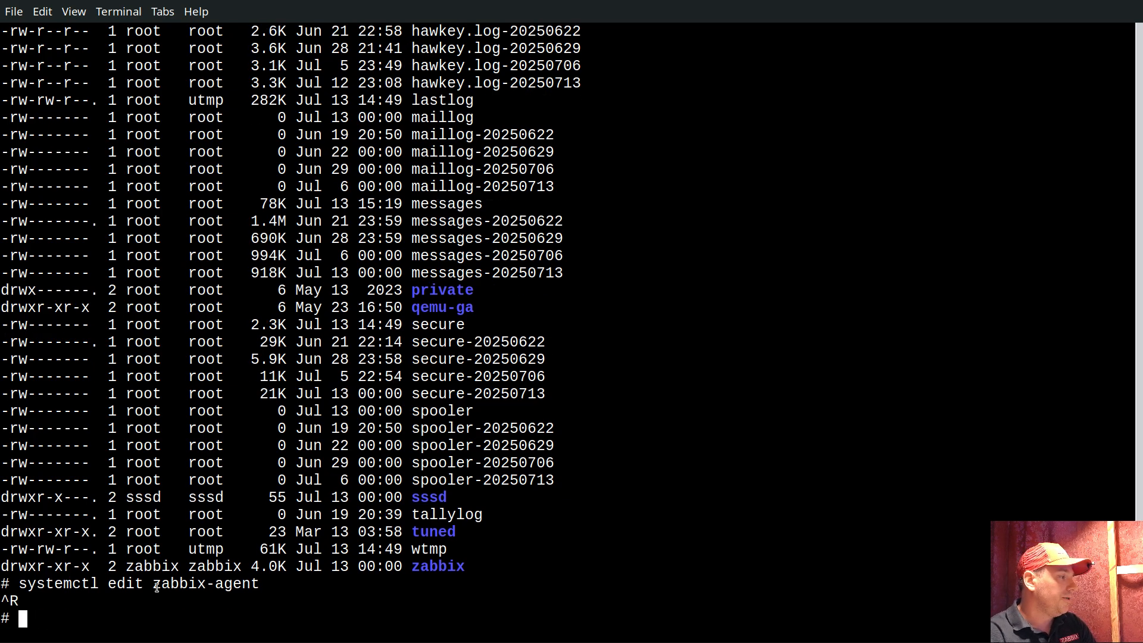
pyautogui.hotkey('ctrl', 'r')
pyautogui.write('reloa')
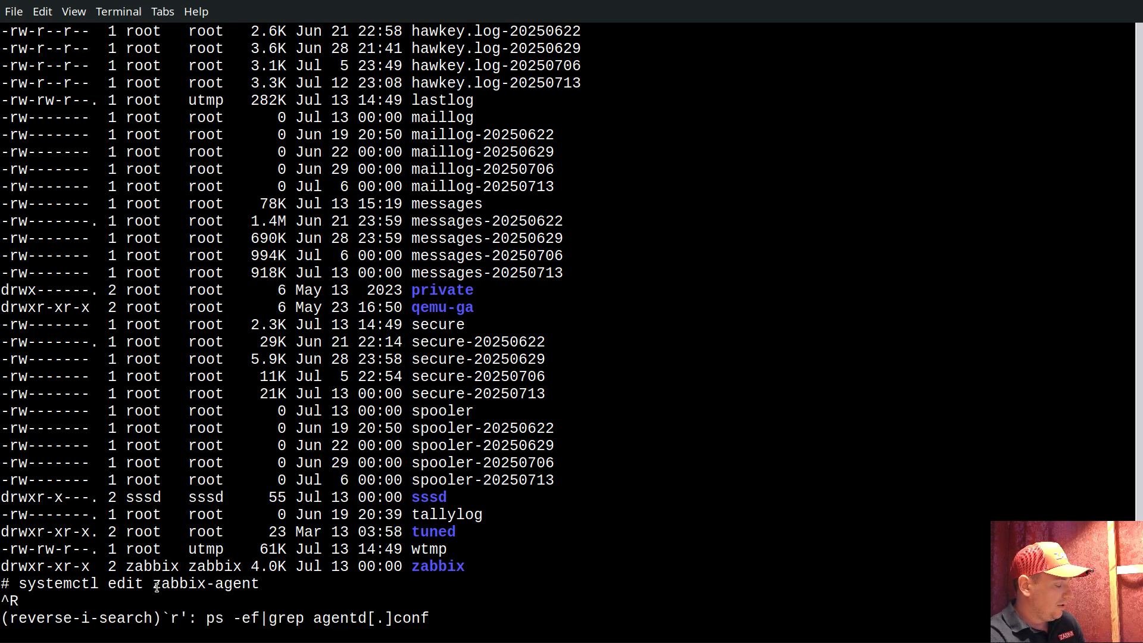
pyautogui.press('Return')
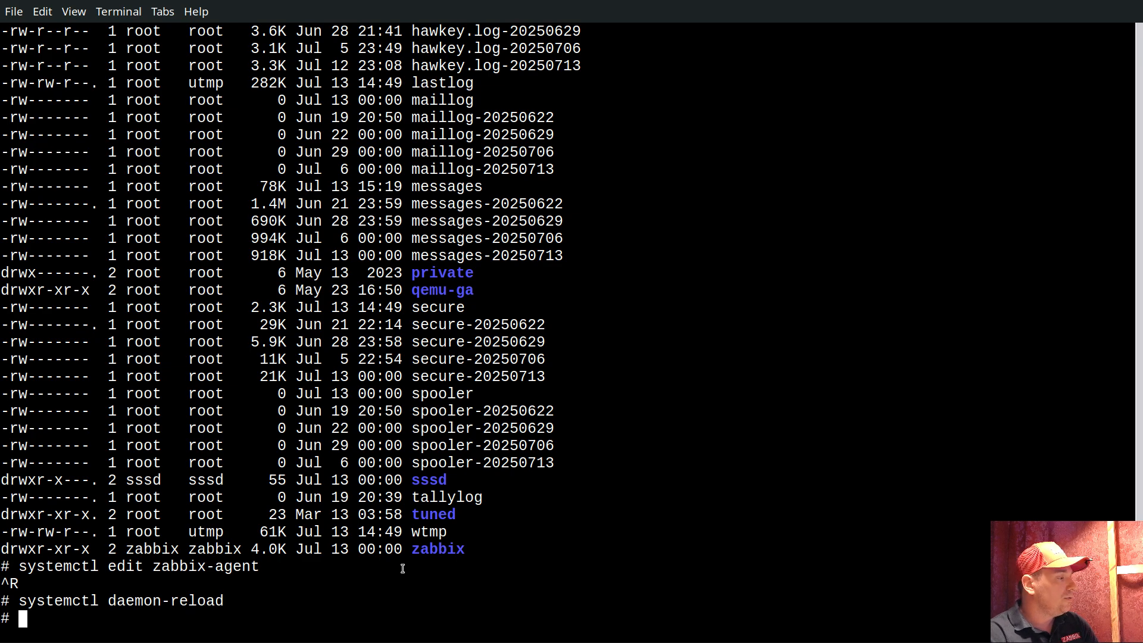
# Run ps -ef | grep agentd.conf and highlight the zabbix_agentd process's command line and its owning user
pyautogui.write('e')
pyautogui.press('BackSpace')
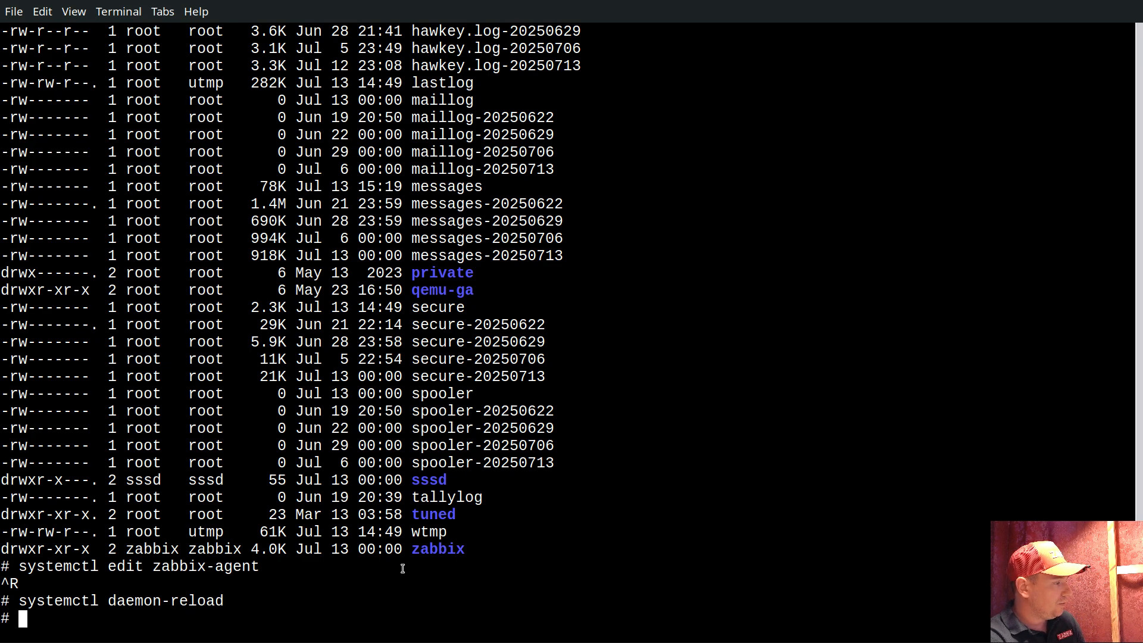
pyautogui.write('ps a')
pyautogui.press('BackSpace')
pyautogui.write('-ef')
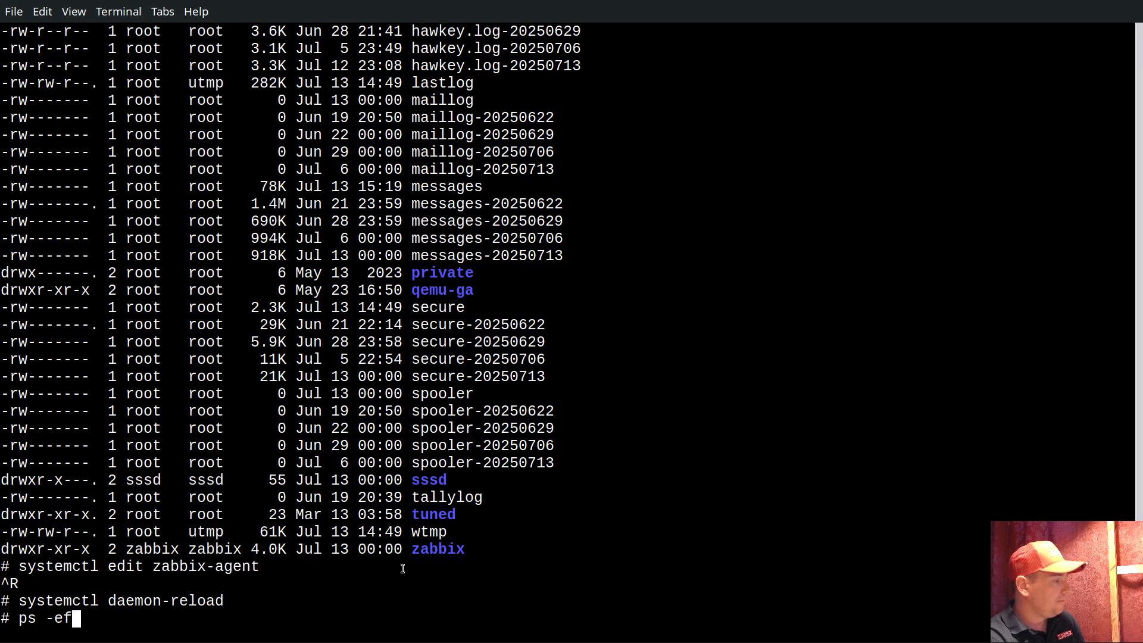
pyautogui.write(' | grep ')
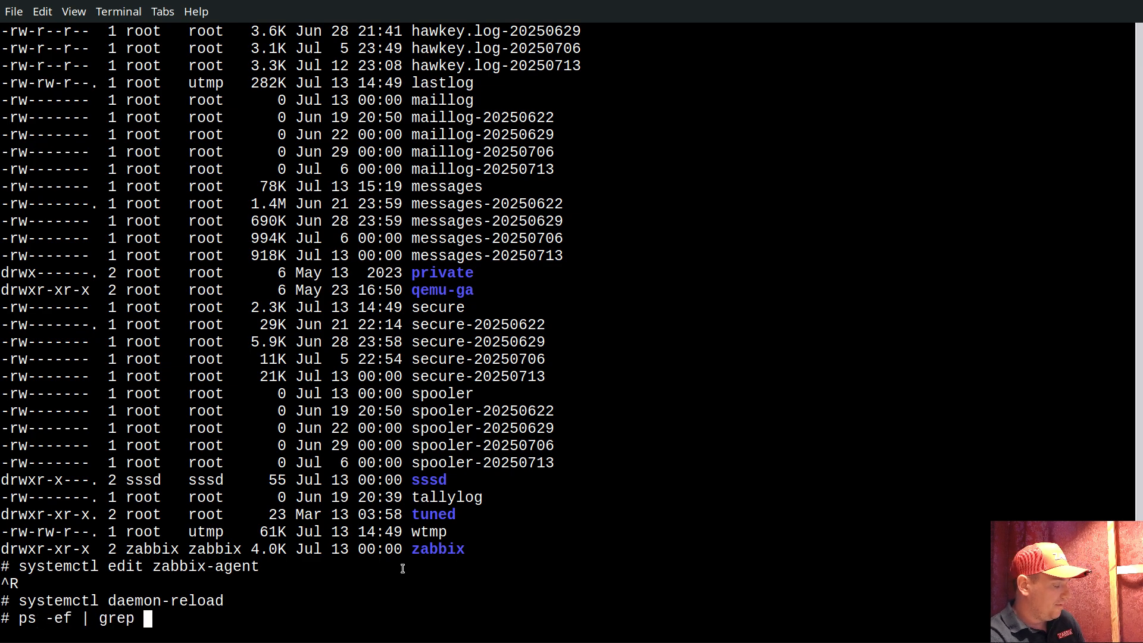
pyautogui.write('agent')
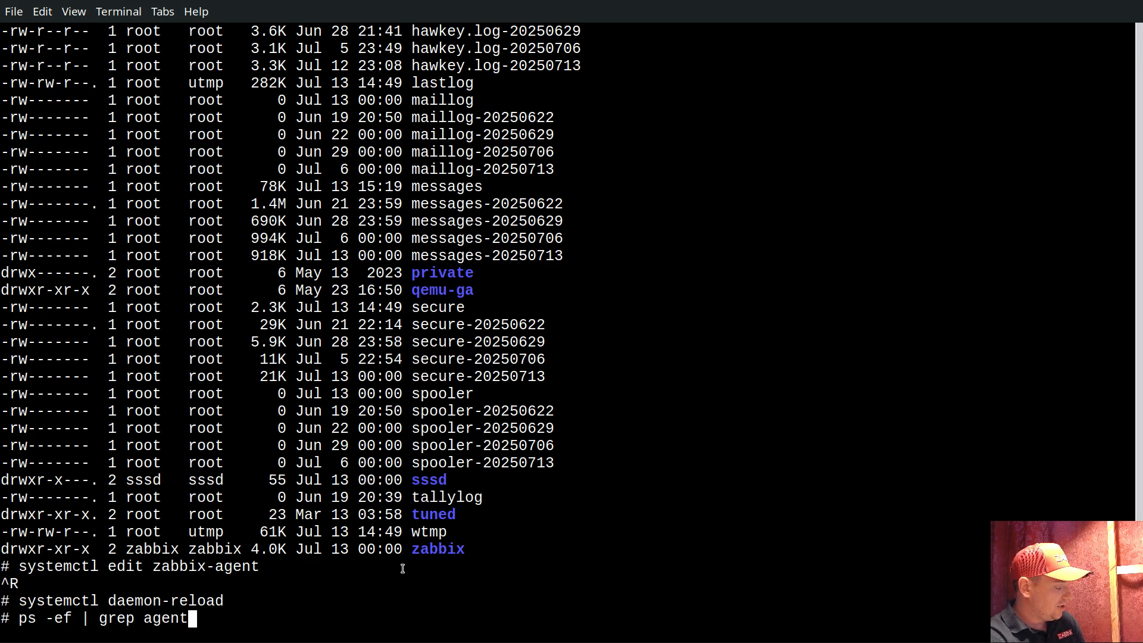
pyautogui.write('d.conf')
pyautogui.press('Return')
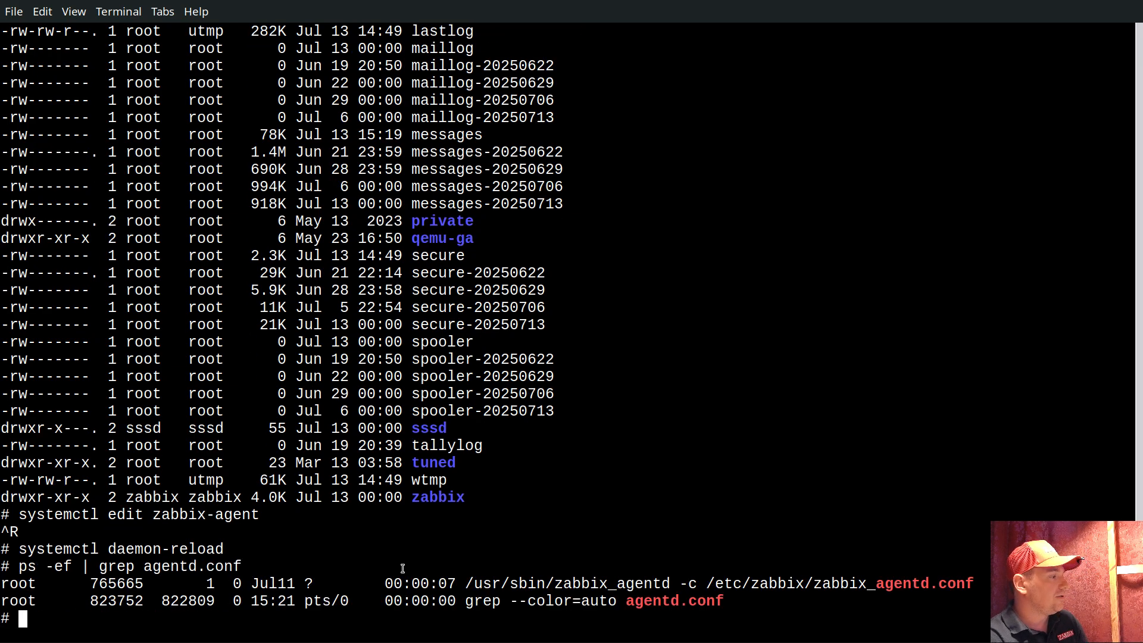
pyautogui.doubleClick(733, 582)
pyautogui.moveTo(733, 582); pyautogui.dragTo(606, 576)
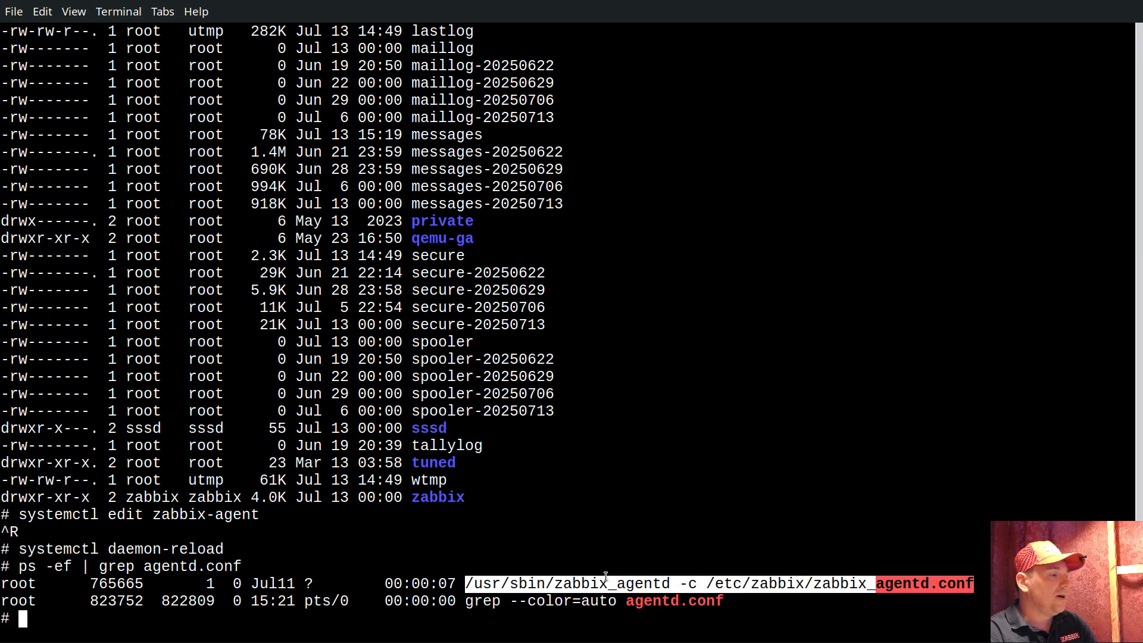
pyautogui.doubleClick(23, 585)
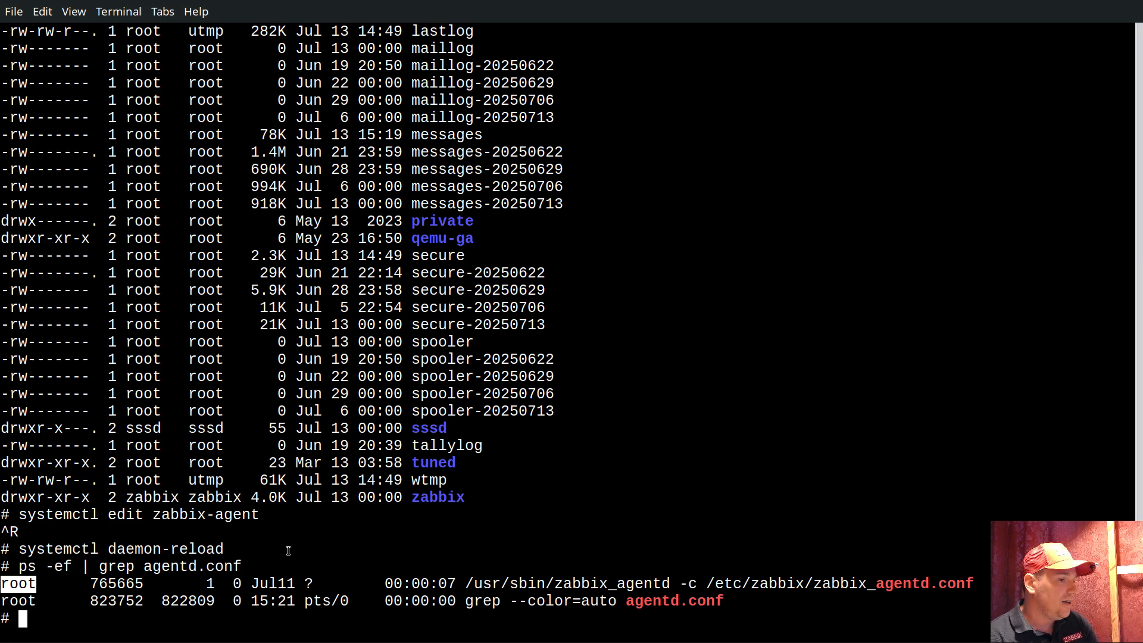
# Print the current working directory with pwd and highlight the resulting path
pyautogui.write('pwd')
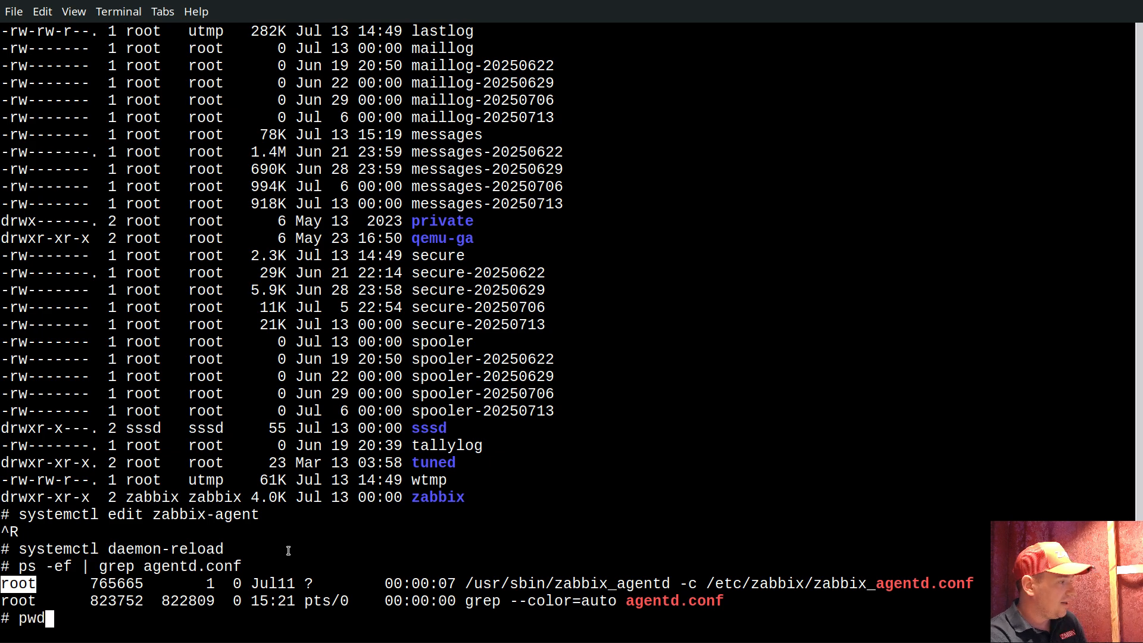
pyautogui.press('Return')
pyautogui.doubleClick(34, 601)
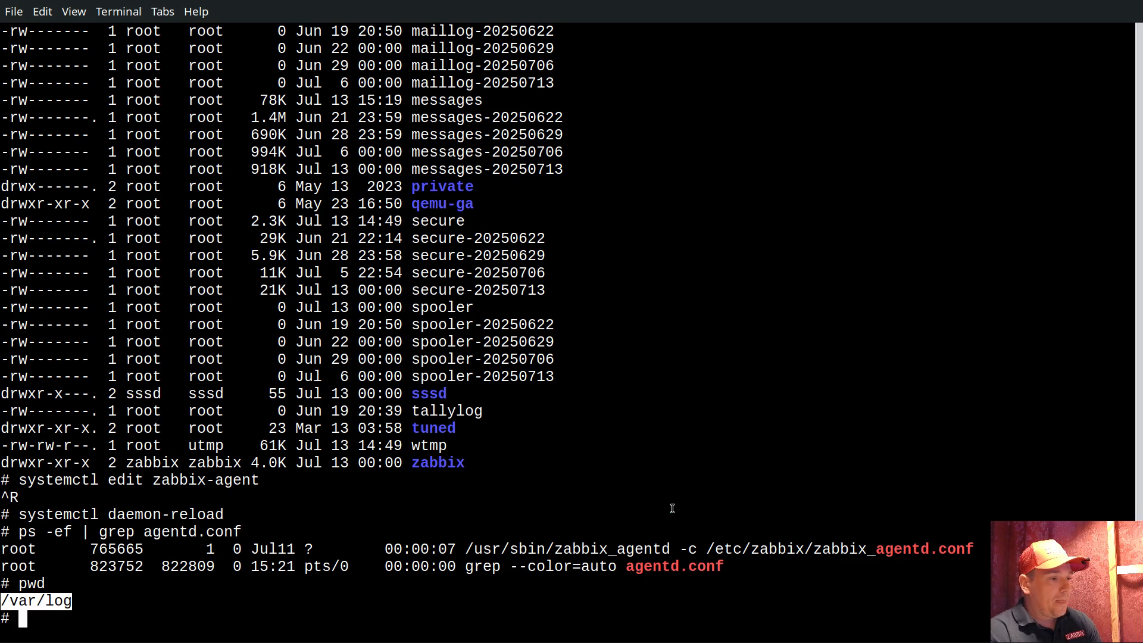
# Switch to Zabbix and save the template with its updated {$BASENAME} macro
pyautogui.hotkey('alt', 'Tab')
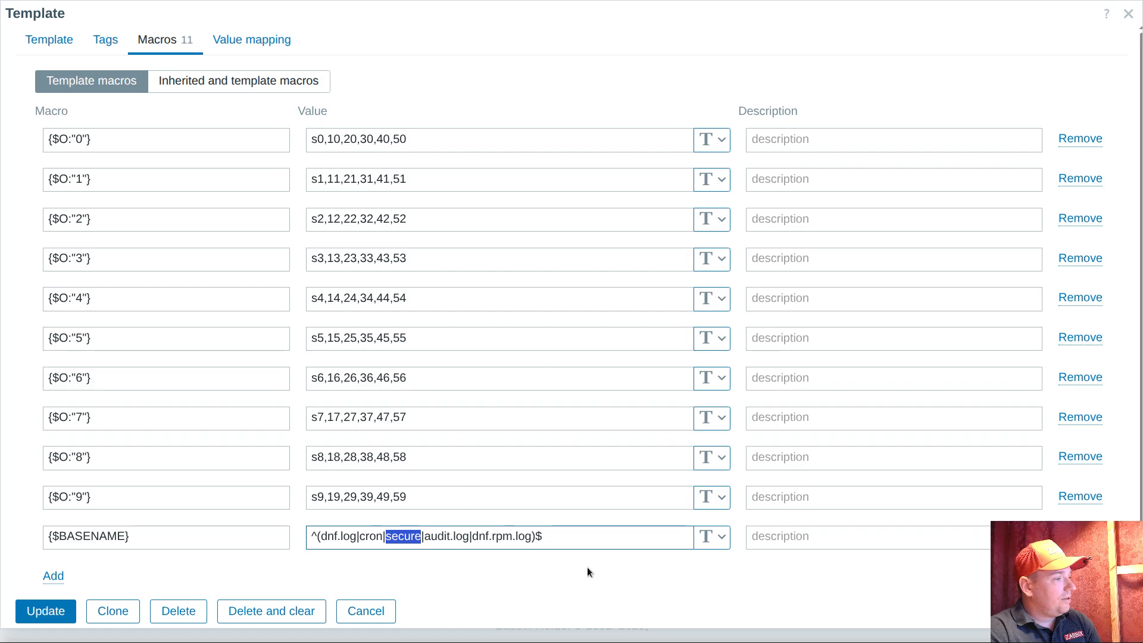
pyautogui.click(578, 536)
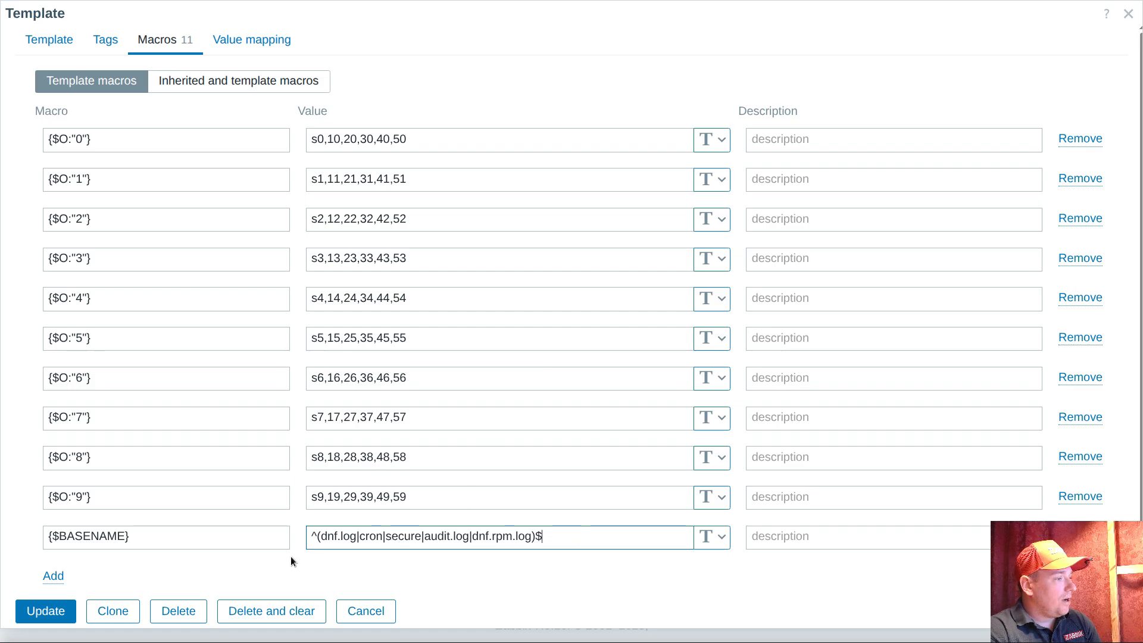
pyautogui.click(48, 612)
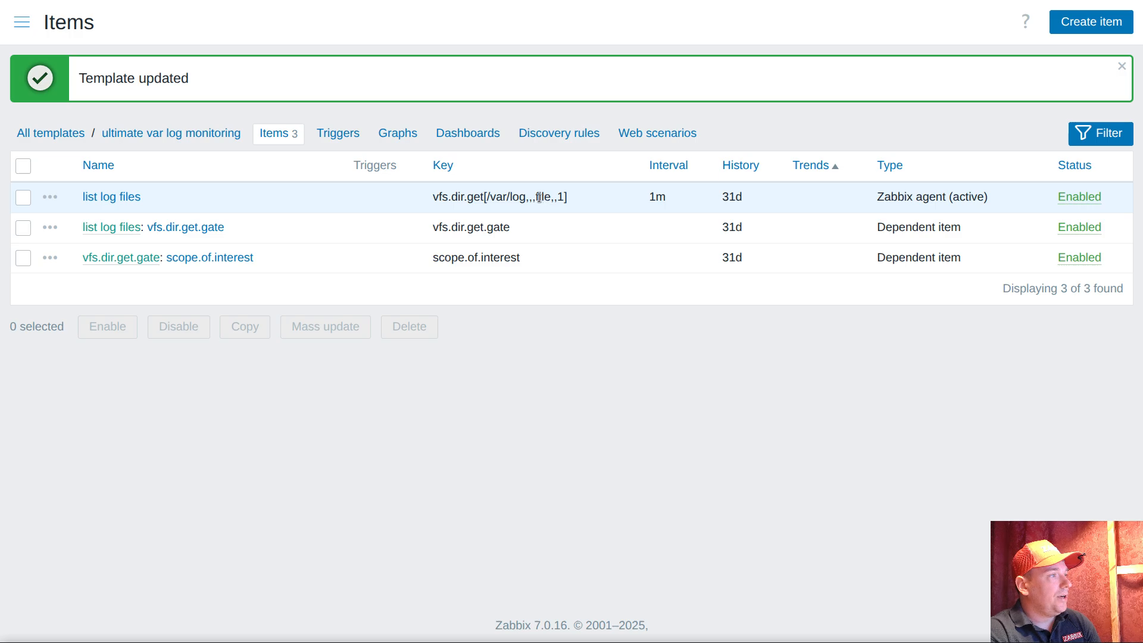
# Open the Latest data page and review the "list log files" items collected from all hosts
pyautogui.click(22, 25)
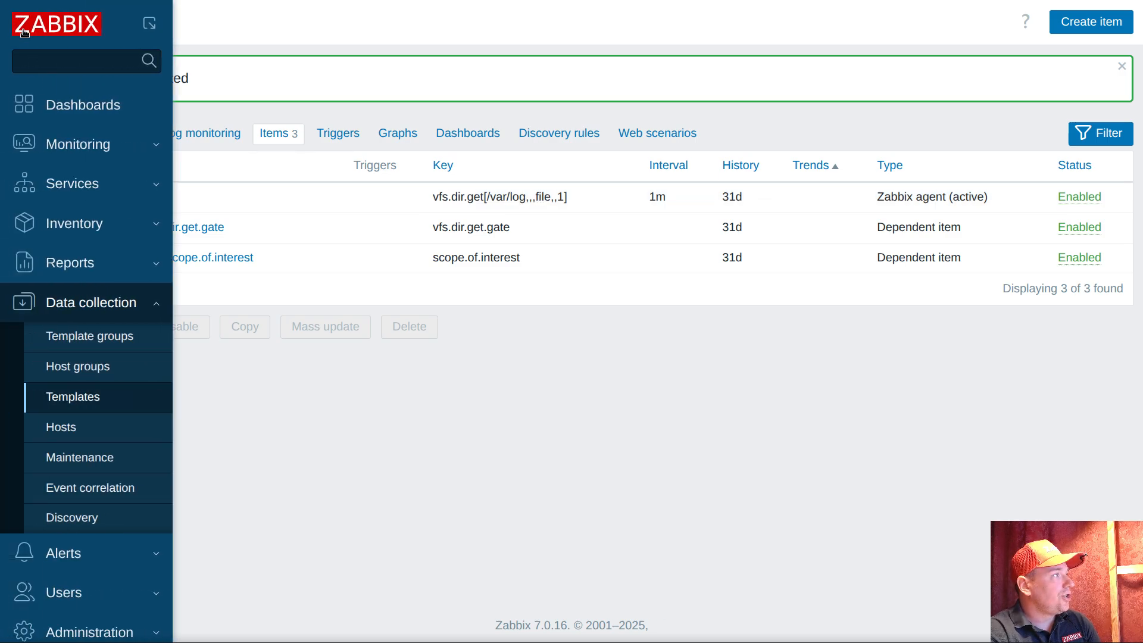
pyautogui.click(78, 145)
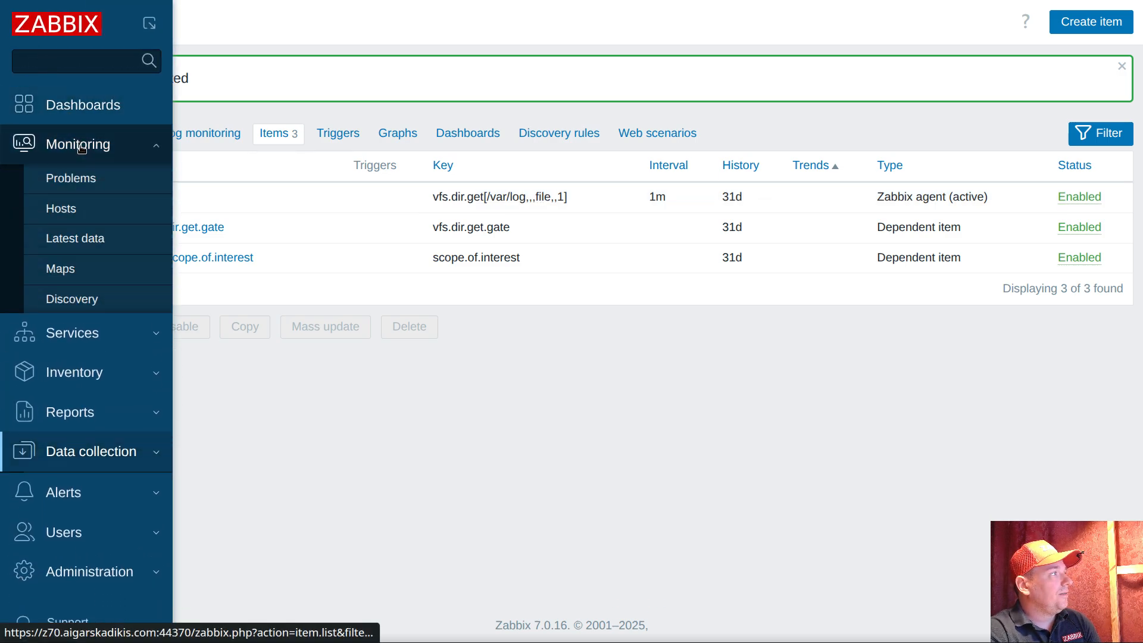
pyautogui.click(72, 241)
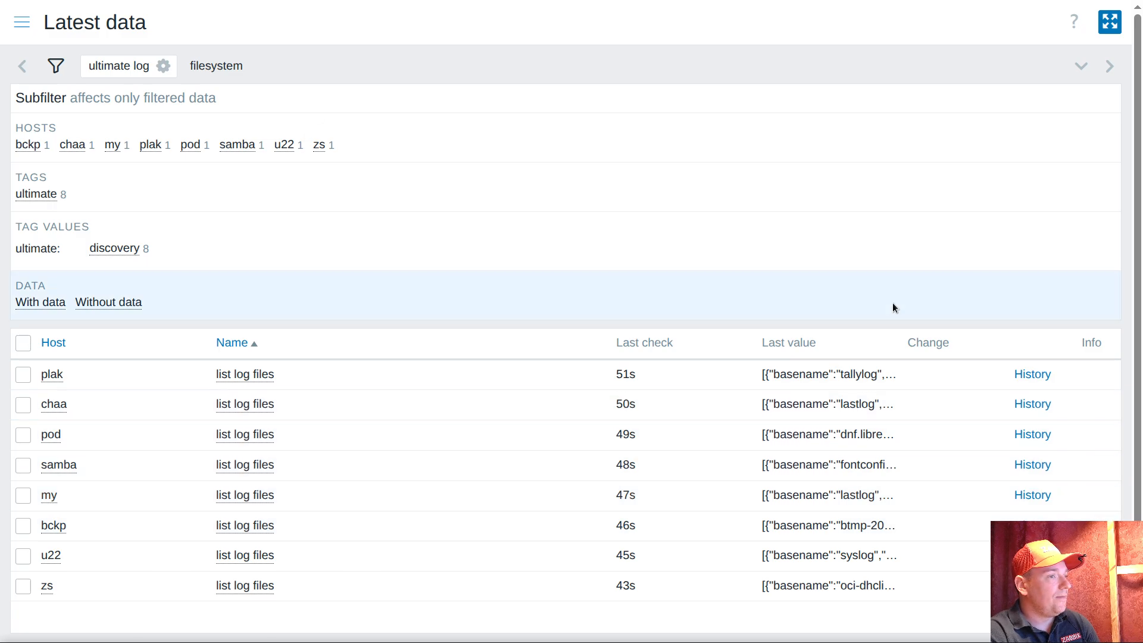
pyautogui.scroll(-2, 976, 191)
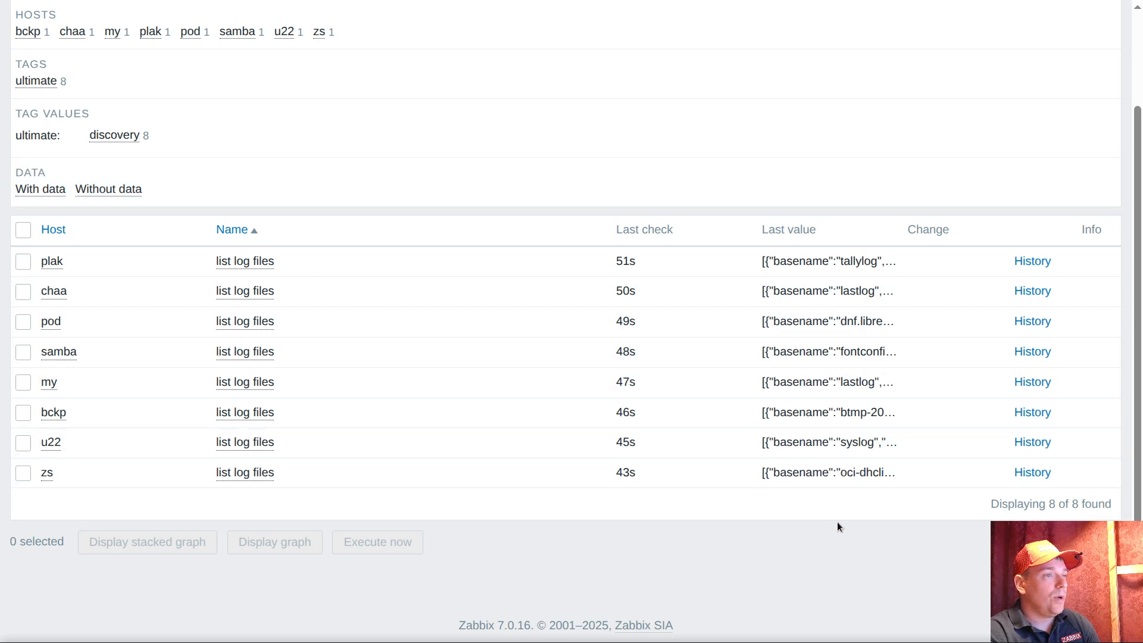
pyautogui.moveTo(879, 471)
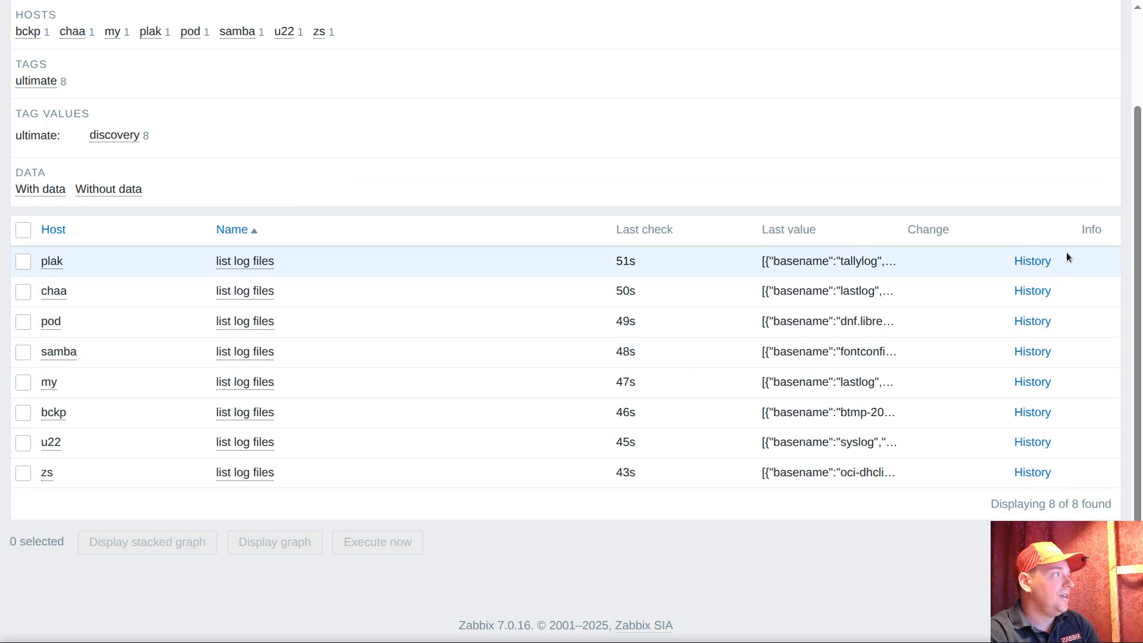
# Open the "list log files" history of host pod, and highlight the first entry's dirname /var/log and basename dnf.librepo.log
pyautogui.click(1059, 332)
pyautogui.scroll(-3, 317, 208)
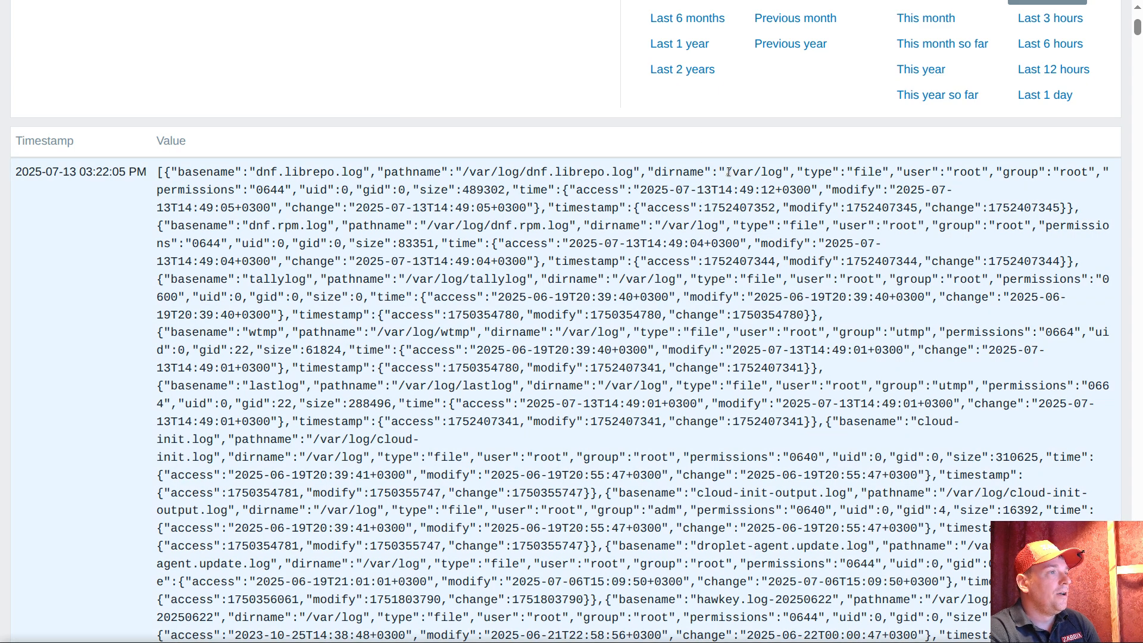
pyautogui.moveTo(727, 173); pyautogui.dragTo(782, 172)
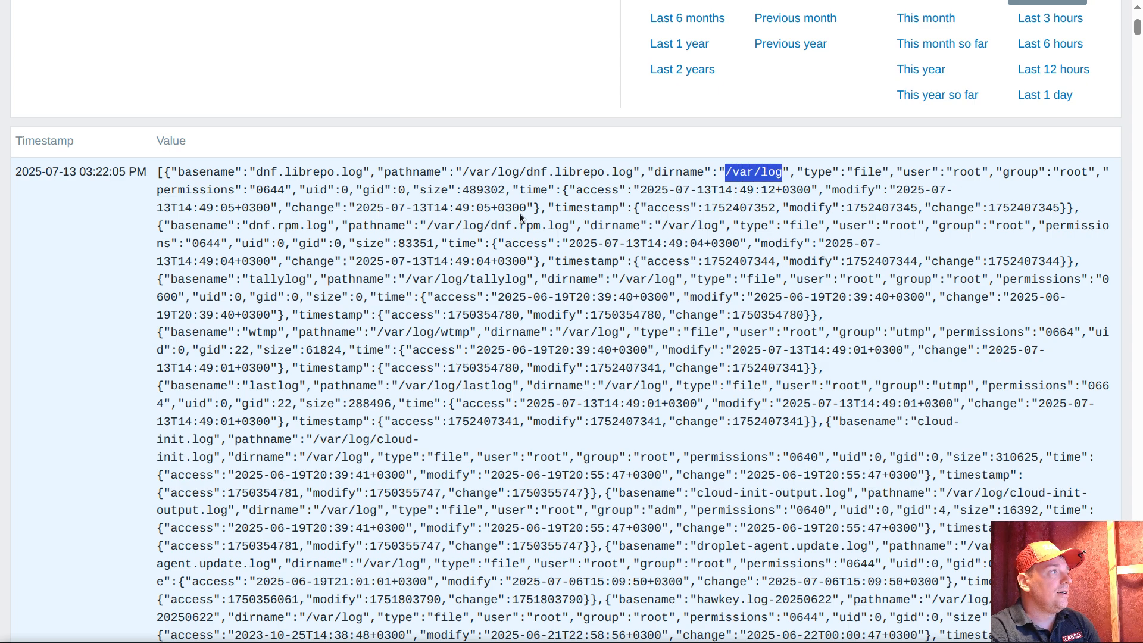
pyautogui.moveTo(257, 172); pyautogui.dragTo(363, 172)
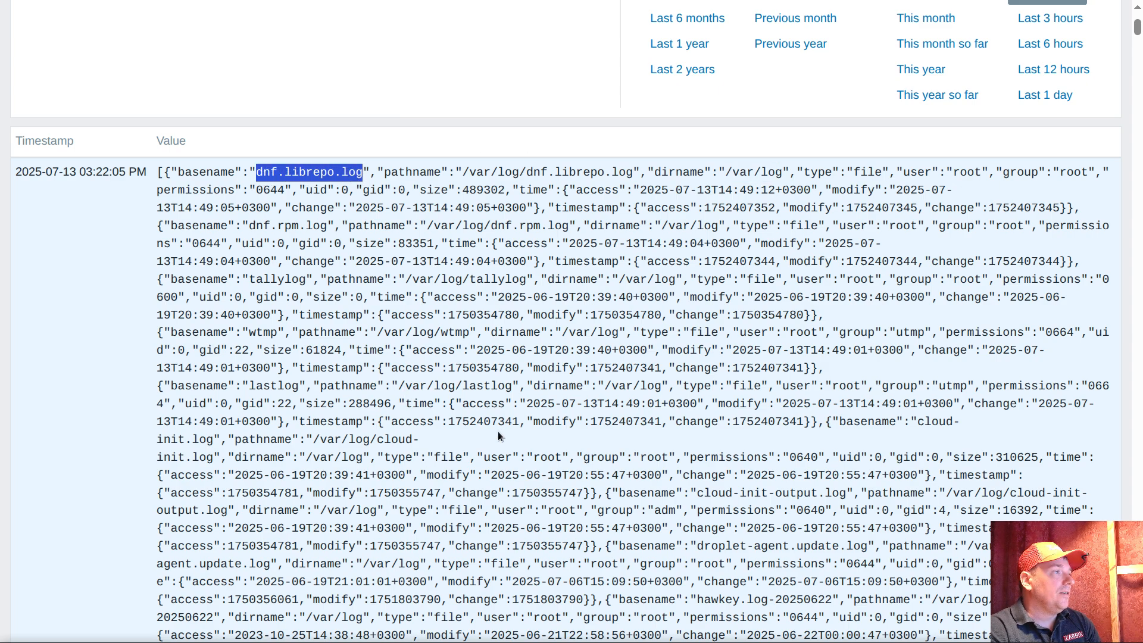
# Return to the "ultimate var log monitoring" template's items and open the preprocessing steps of scope.of.interest
pyautogui.scroll(3, 406, 388)
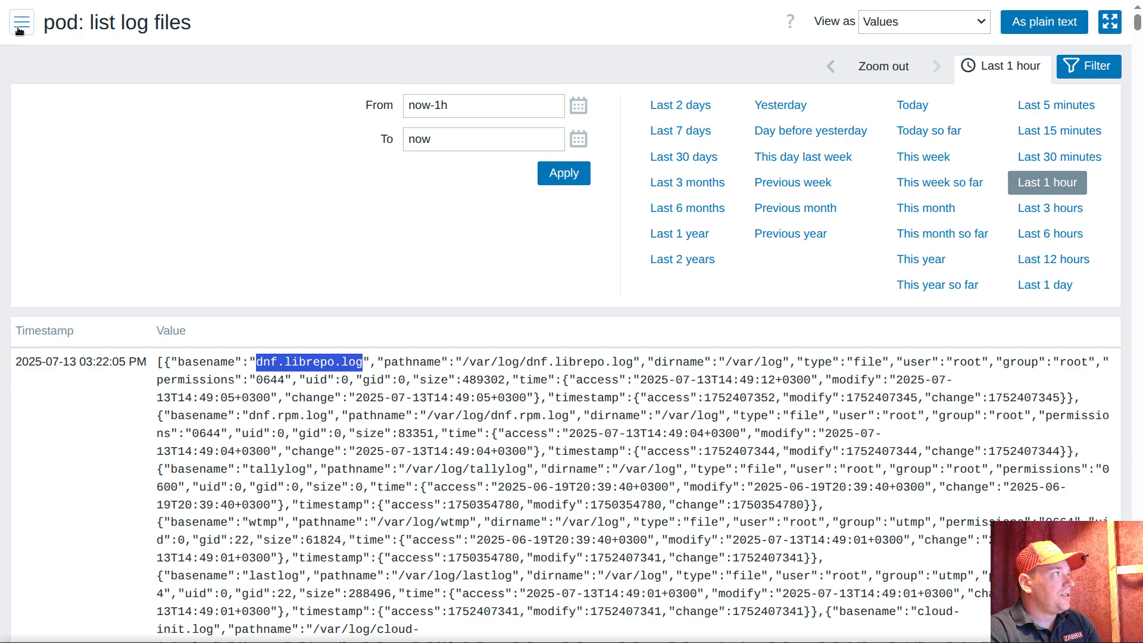
pyautogui.click(22, 26)
pyautogui.click(83, 414)
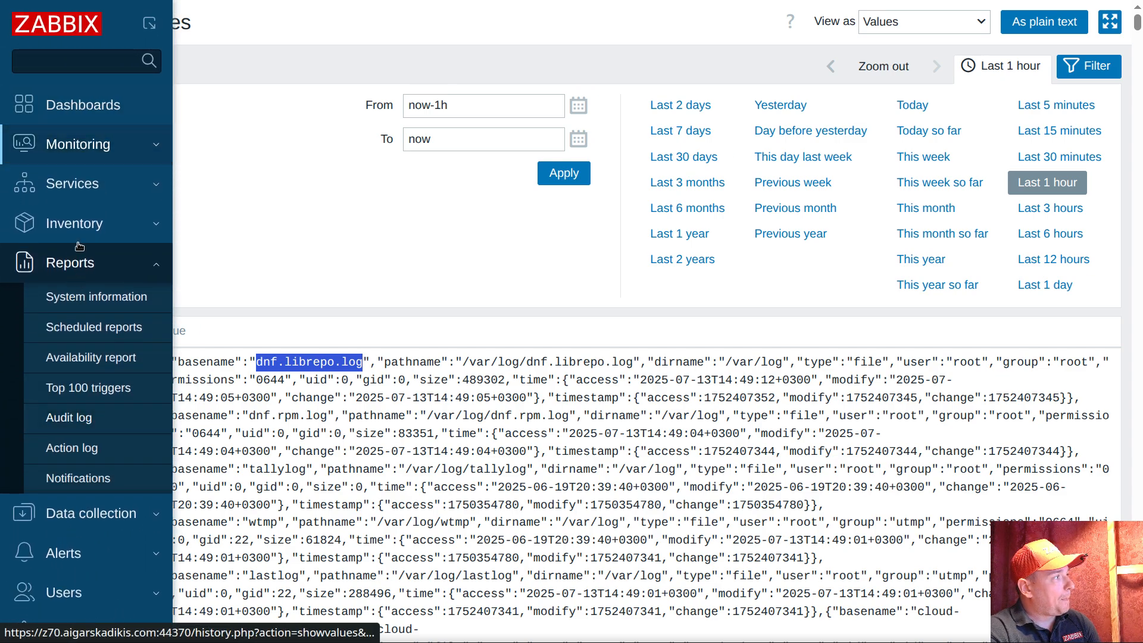
pyautogui.click(127, 531)
pyautogui.click(89, 401)
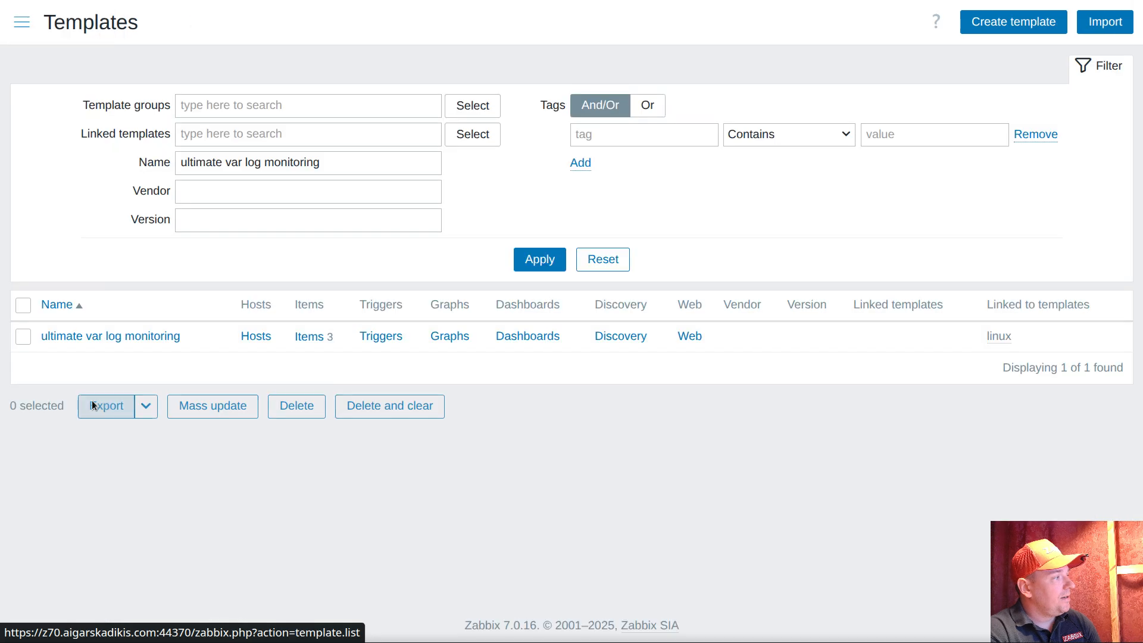
pyautogui.click(307, 337)
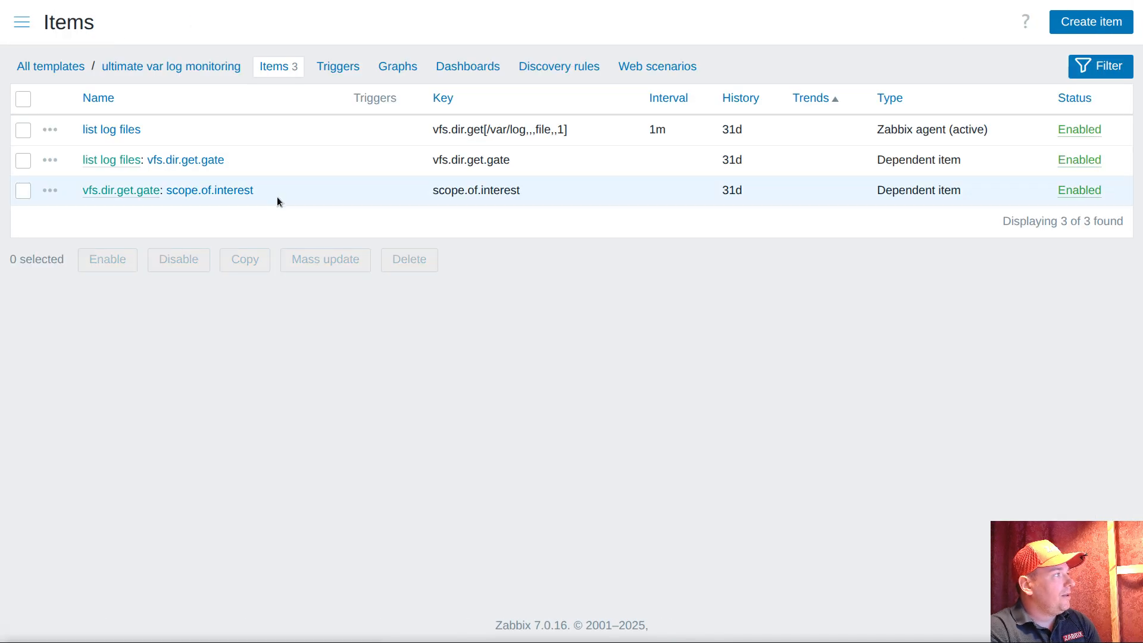
pyautogui.click(190, 194)
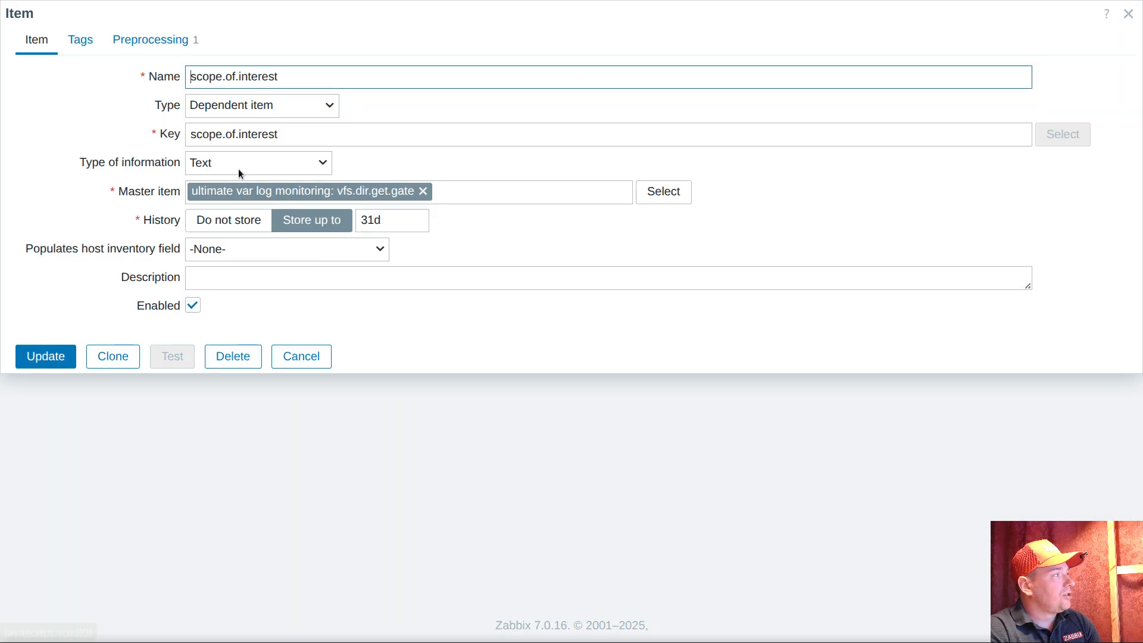
pyautogui.click(153, 39)
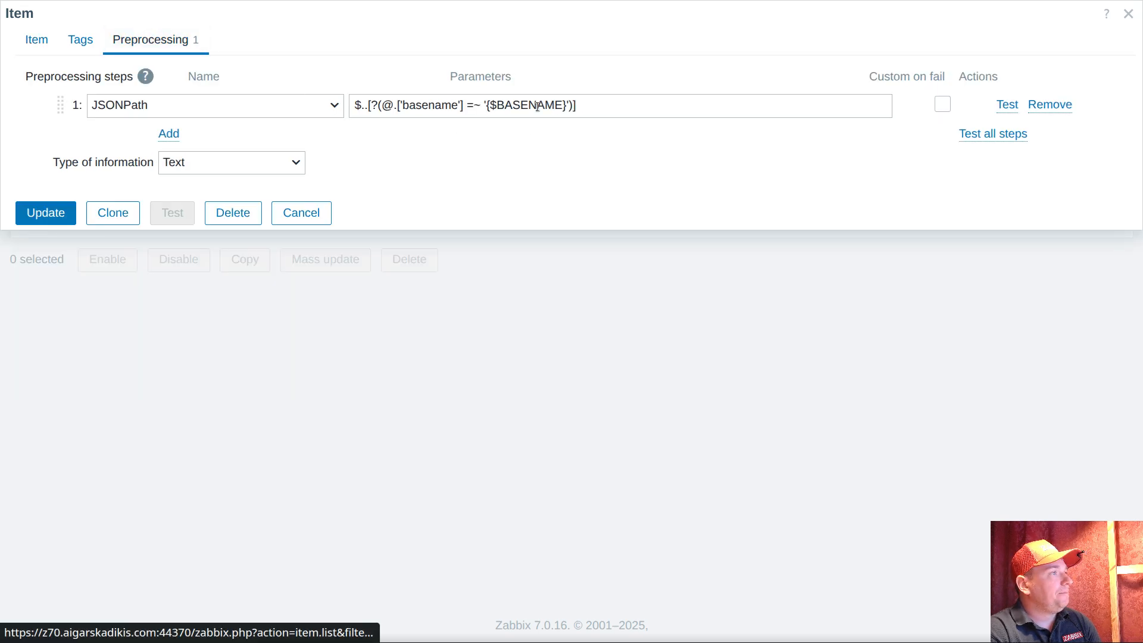
# Add a second preprocessing step of type JavaScript after the JSONPath step of the scope.of.interest item
pyautogui.click(170, 135)
pyautogui.click(235, 145)
pyautogui.scroll(-6, 192, 357)
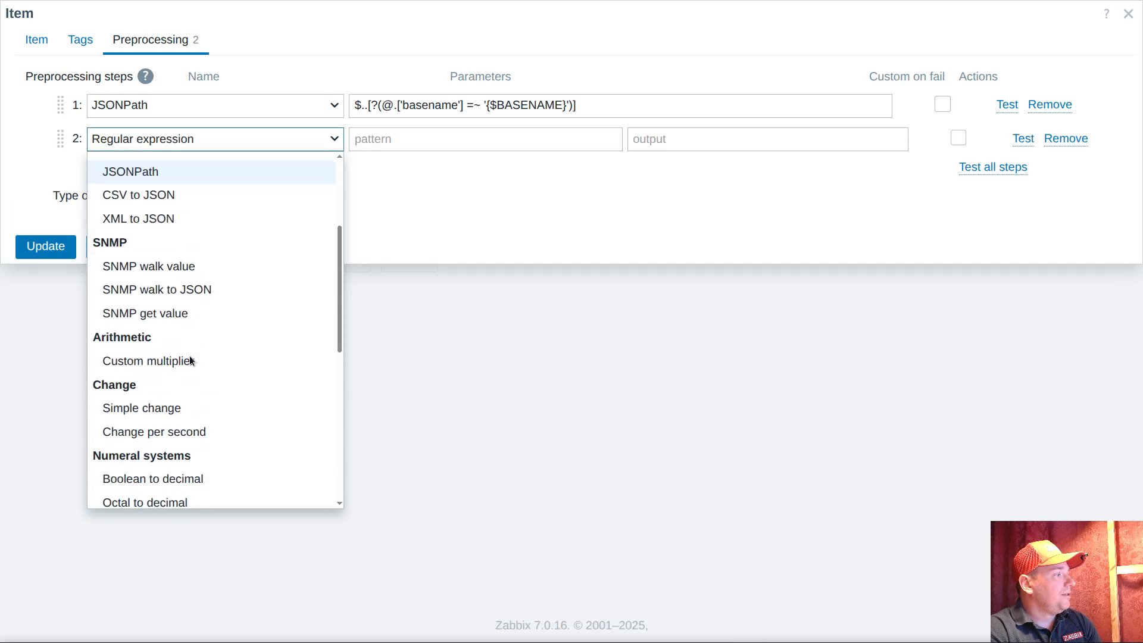
pyautogui.scroll(-3, 207, 387)
pyautogui.click(178, 374)
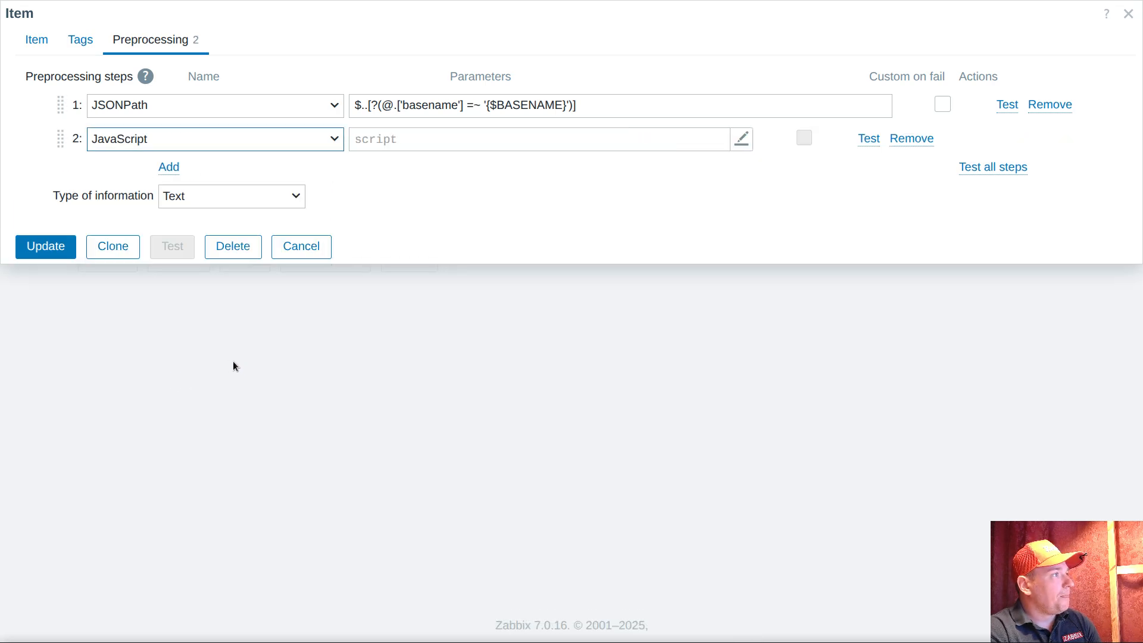
# Switch to Visual Studio Code and copy the entire bare.js script that extracts basename and dirname
pyautogui.hotkey('alt', 'Tab')
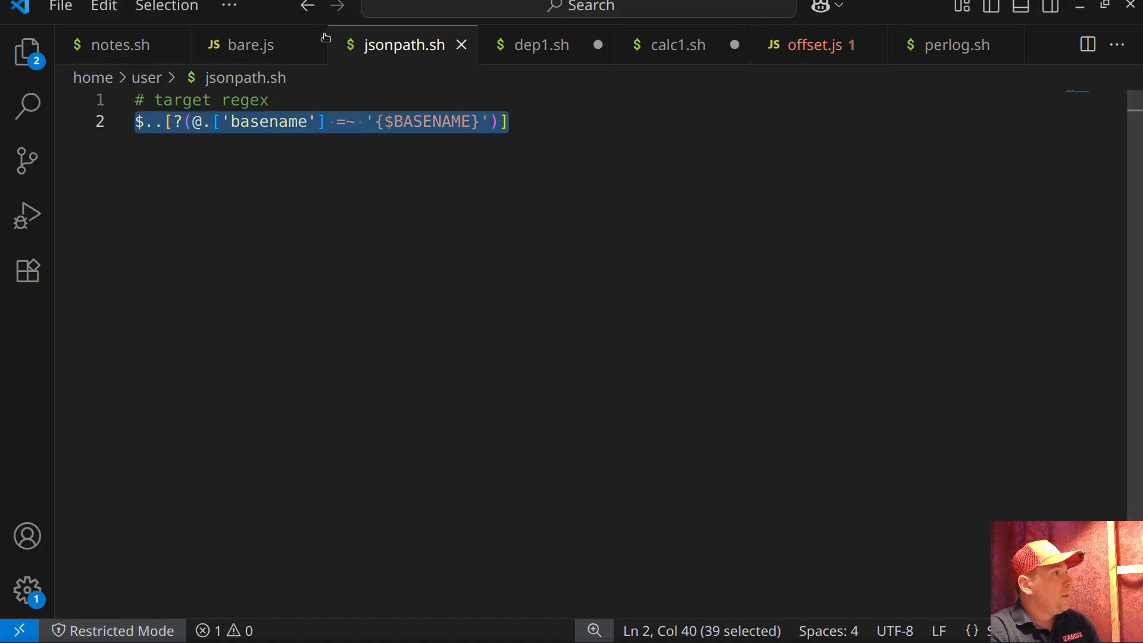
pyautogui.click(245, 47)
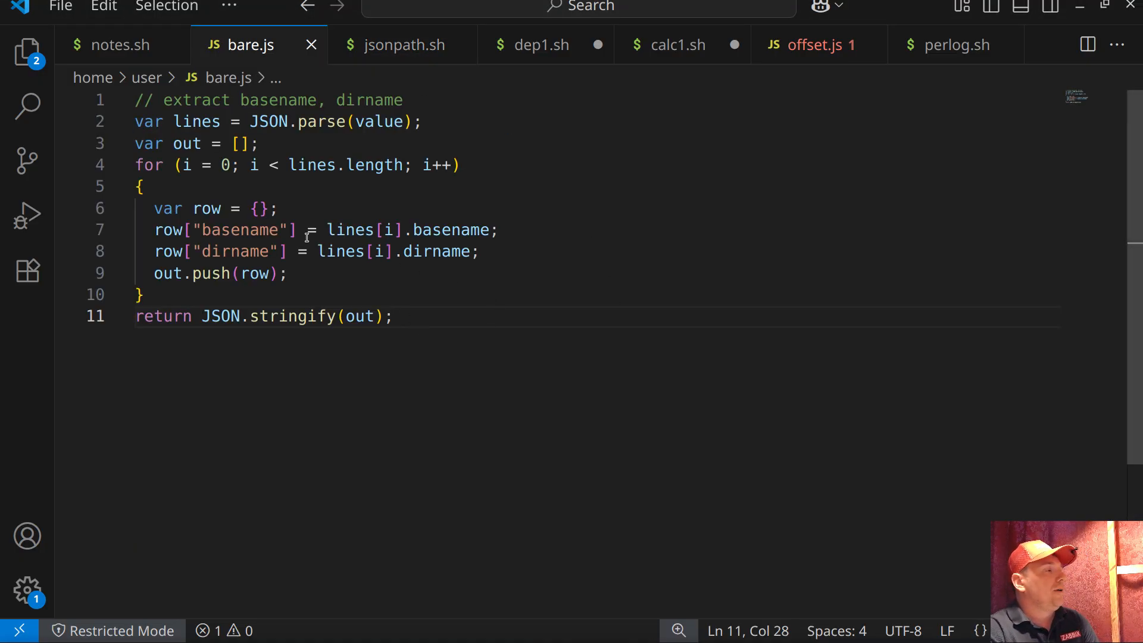
pyautogui.doubleClick(232, 231)
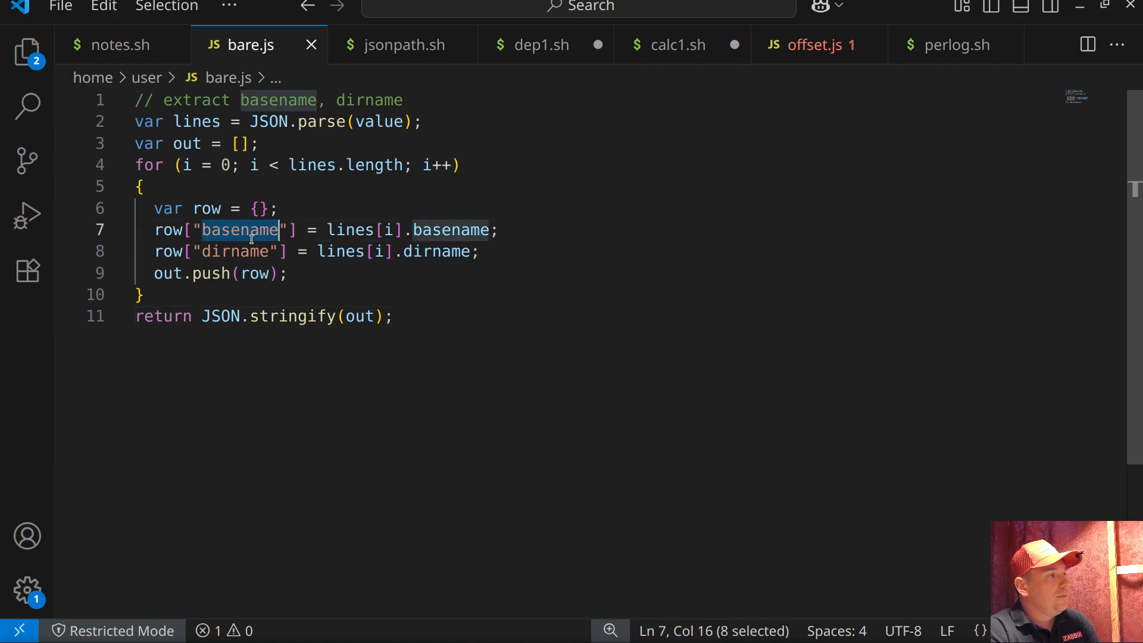
pyautogui.doubleClick(245, 252)
pyautogui.click(459, 342)
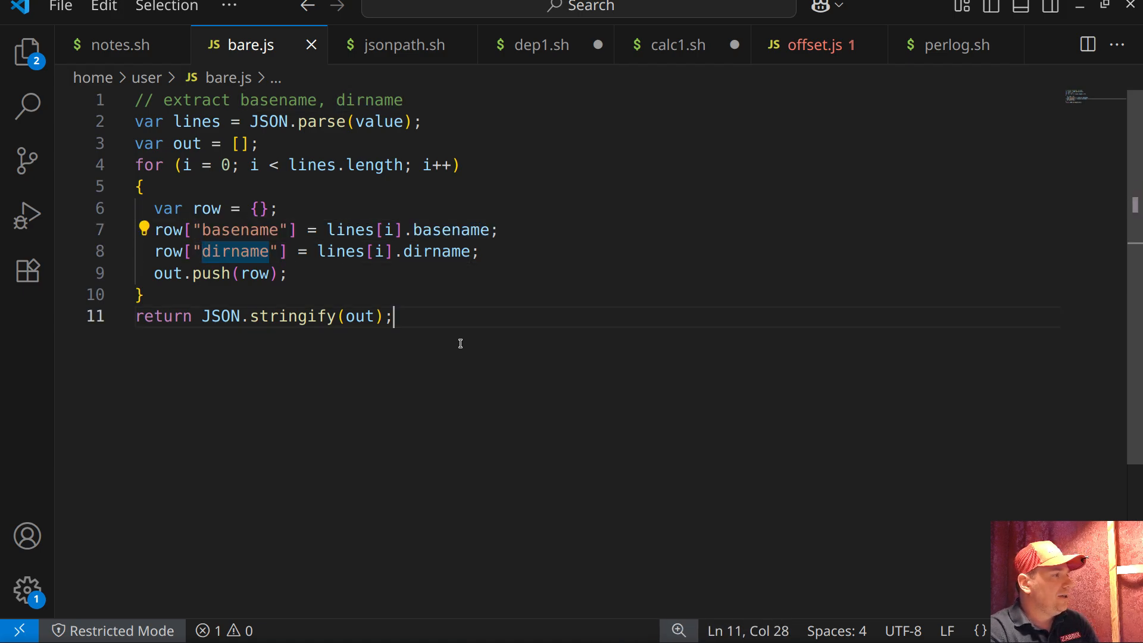
pyautogui.hotkey('ctrl', 'a')
pyautogui.hotkey('ctrl', 'c')
# Back in Zabbix, paste the copied script into the JavaScript preprocessing step of scope.of.interest and save the item
pyautogui.hotkey('alt', 'Tab')
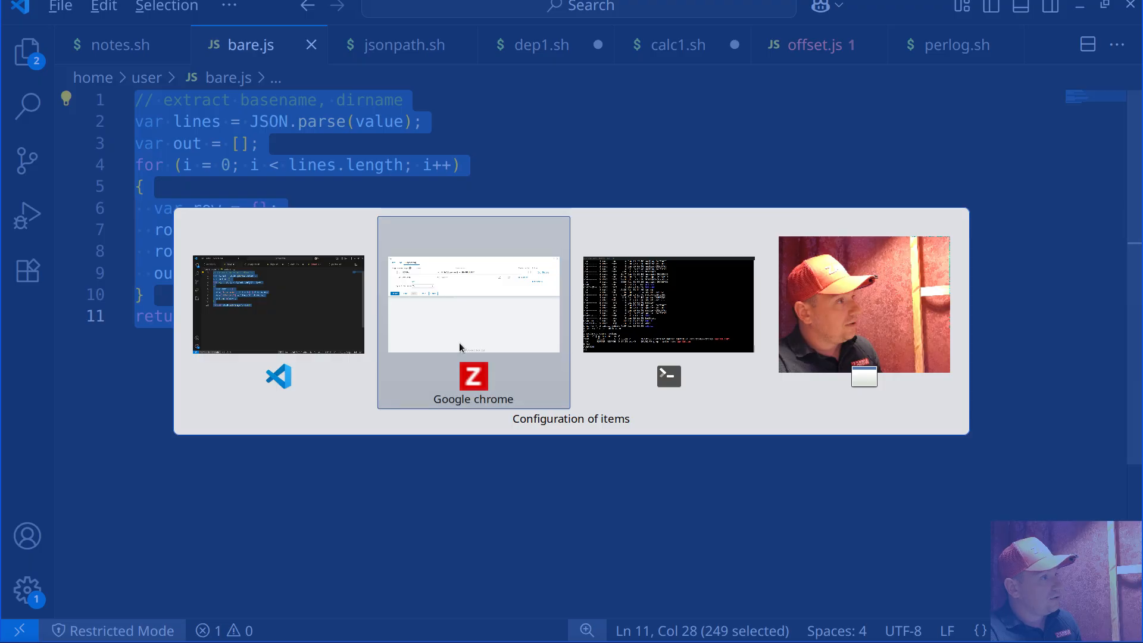
pyautogui.click(375, 146)
pyautogui.hotkey('ctrl', 'v')
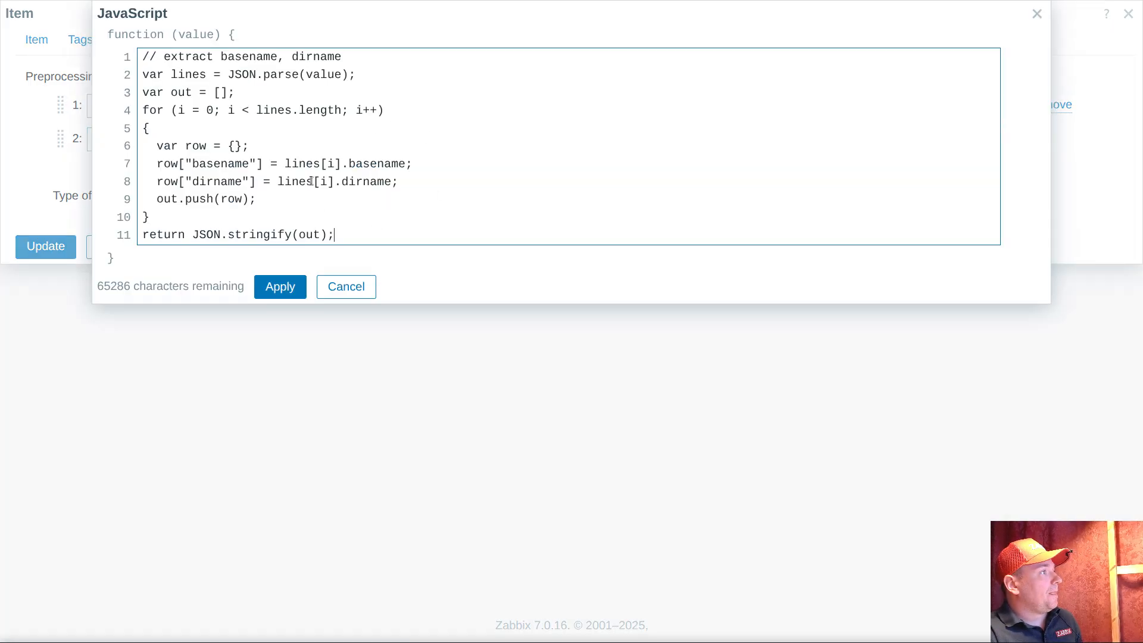
pyautogui.click(281, 288)
pyautogui.click(45, 246)
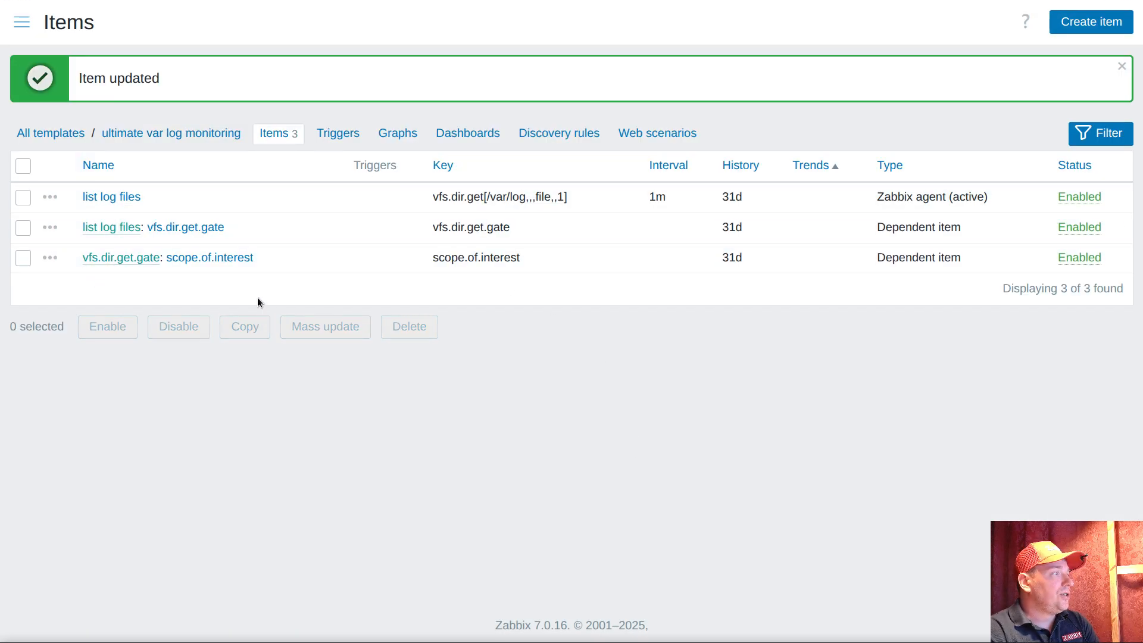
# Add the tag "ultimate" with value "scope" to the scope.of.interest item and save it
pyautogui.moveTo(268, 255); pyautogui.dragTo(167, 257)
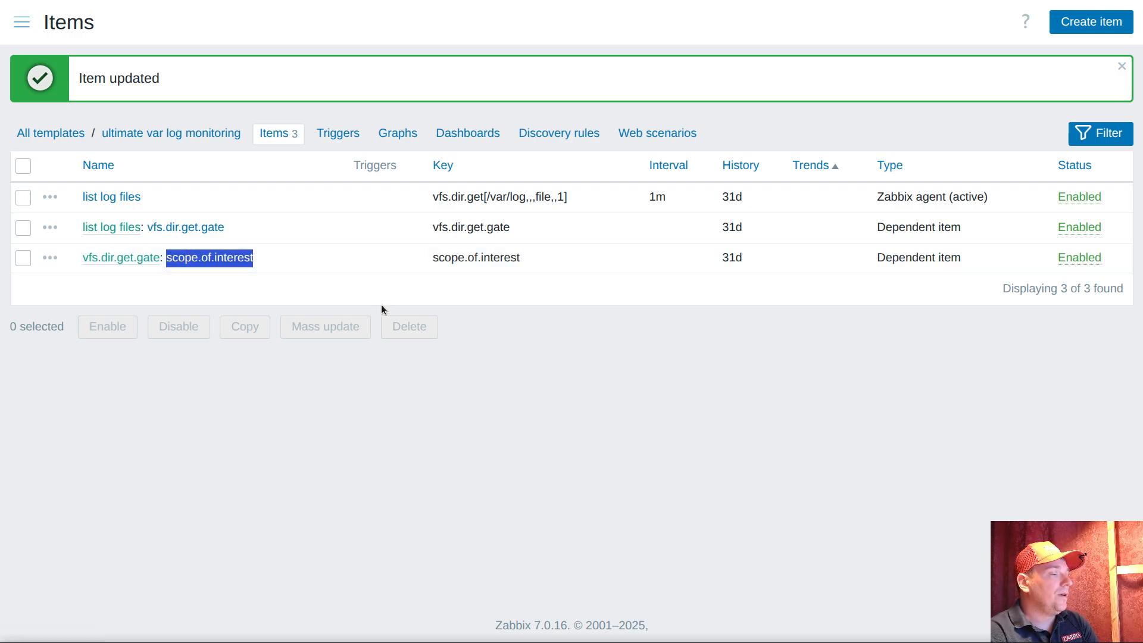
pyautogui.click(213, 274)
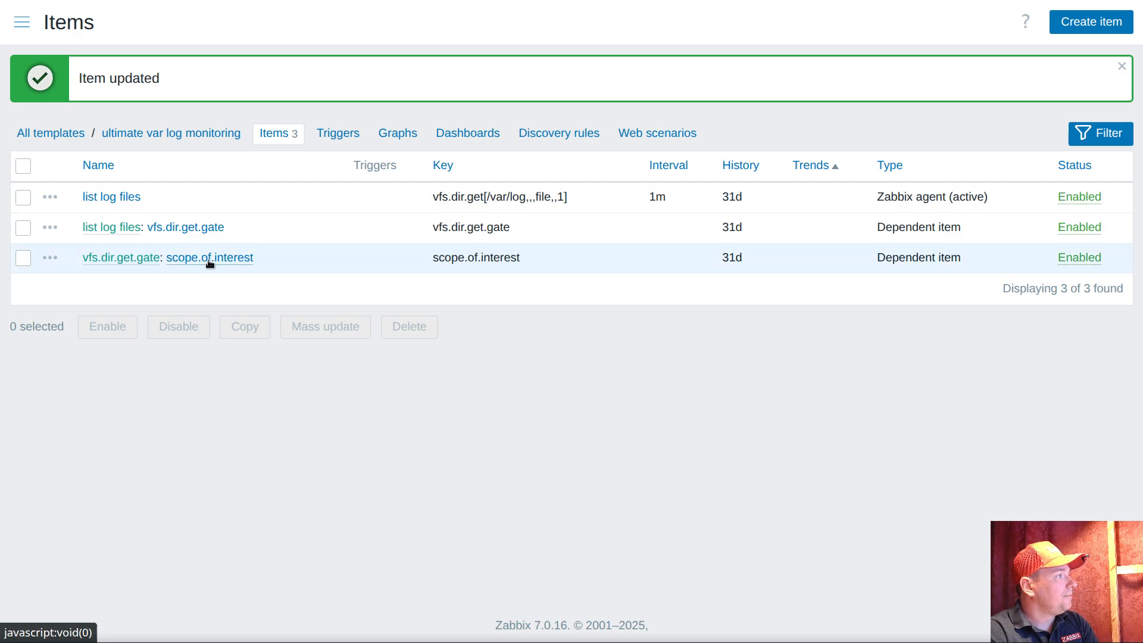
pyautogui.click(210, 259)
pyautogui.click(99, 46)
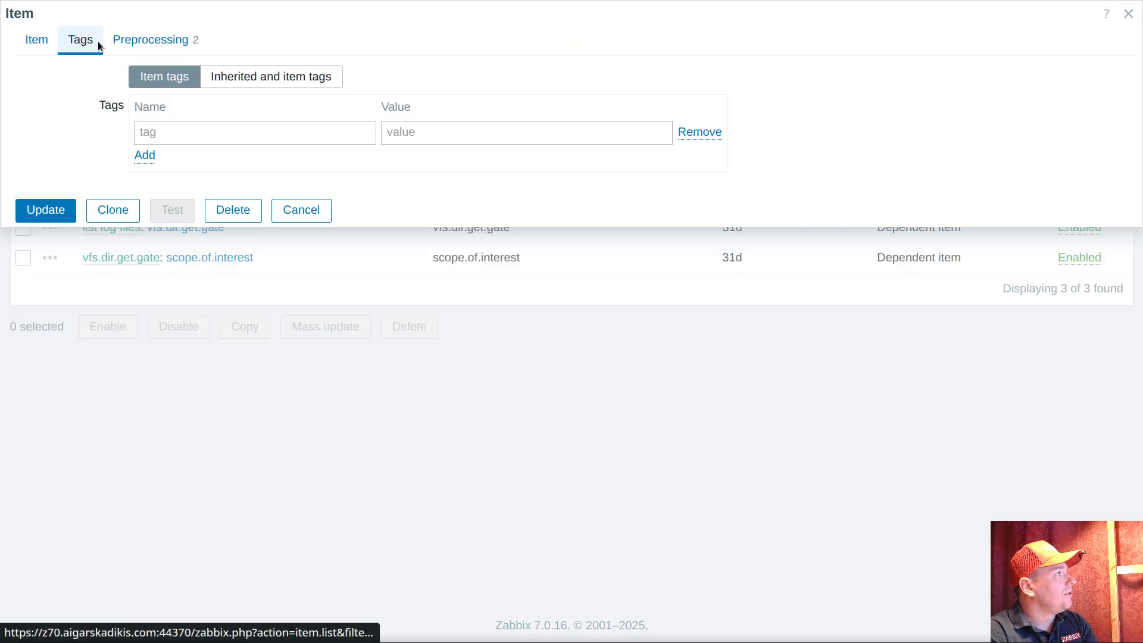
pyautogui.click(184, 132)
pyautogui.write('ultimate')
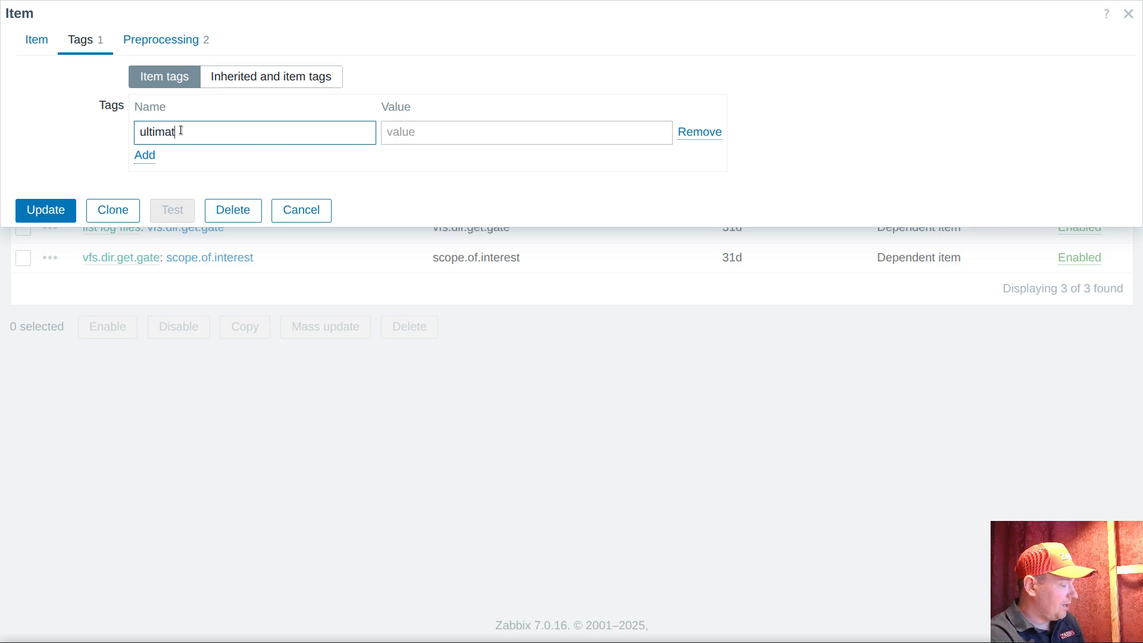
pyautogui.click(396, 137)
pyautogui.write('scope')
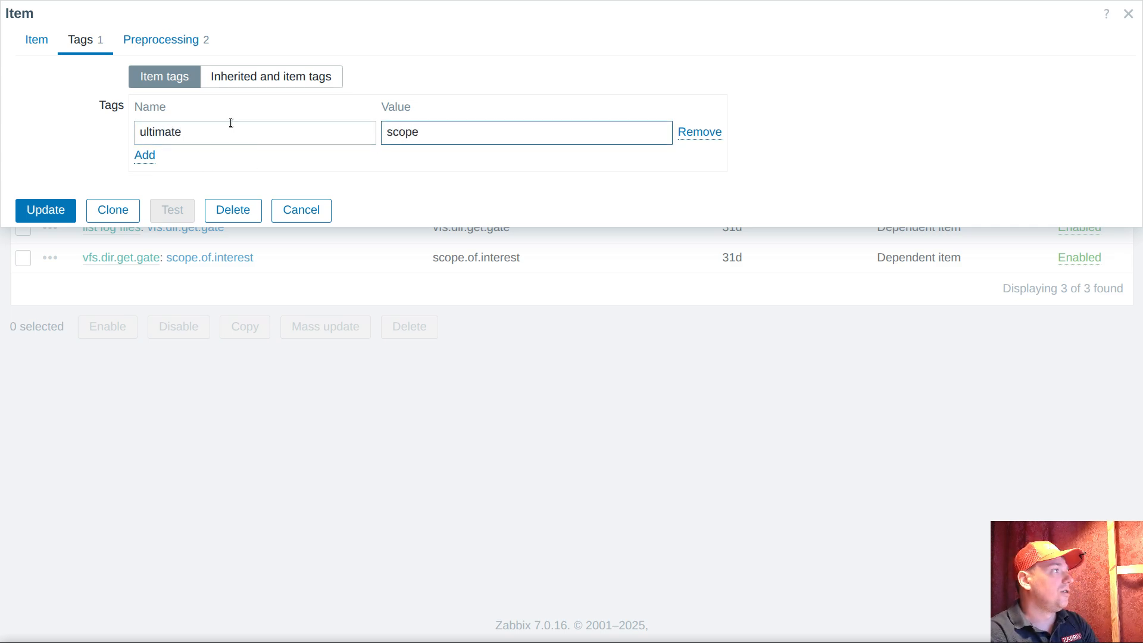
pyautogui.click(56, 209)
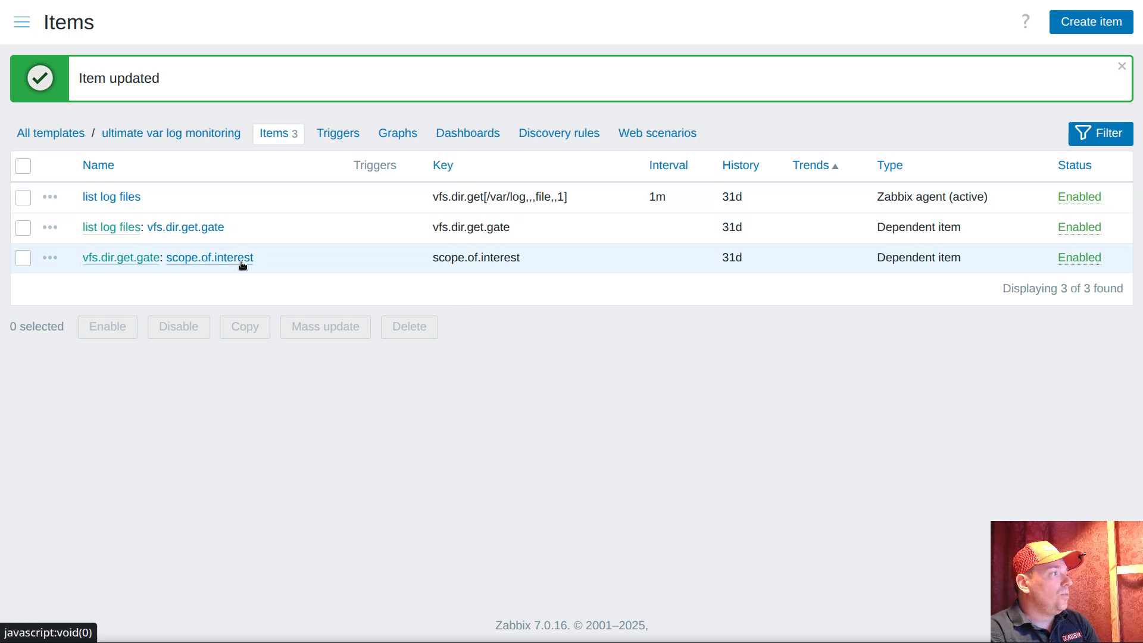
# Start a dependent discovery rule from the scope.of.interest item, with both name and key set to "log"
pyautogui.click(49, 258)
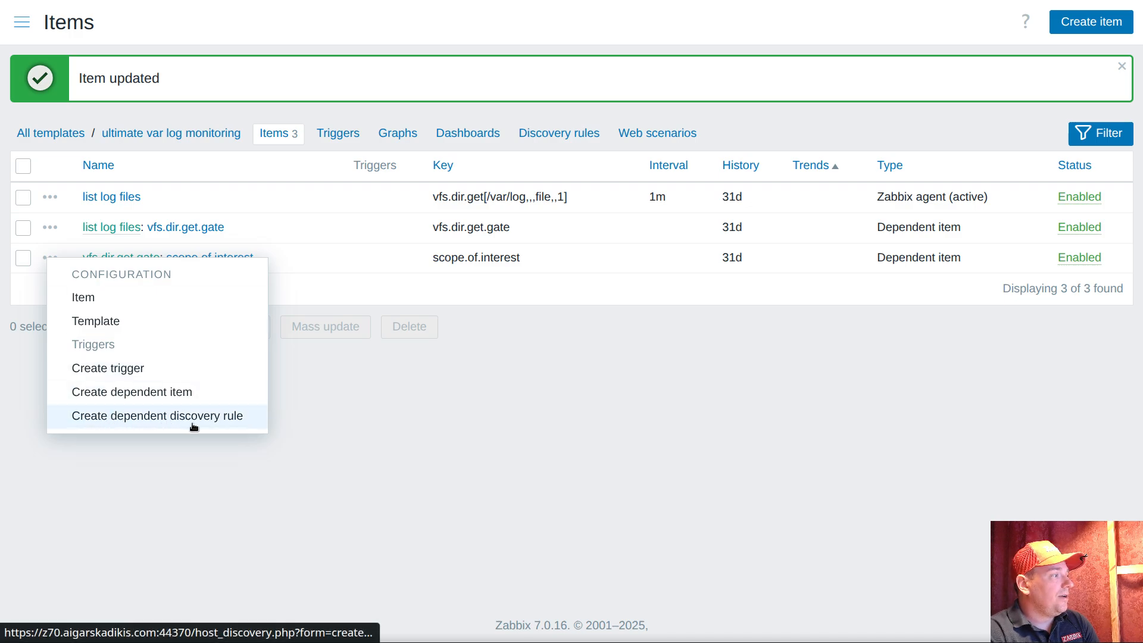
pyautogui.click(215, 417)
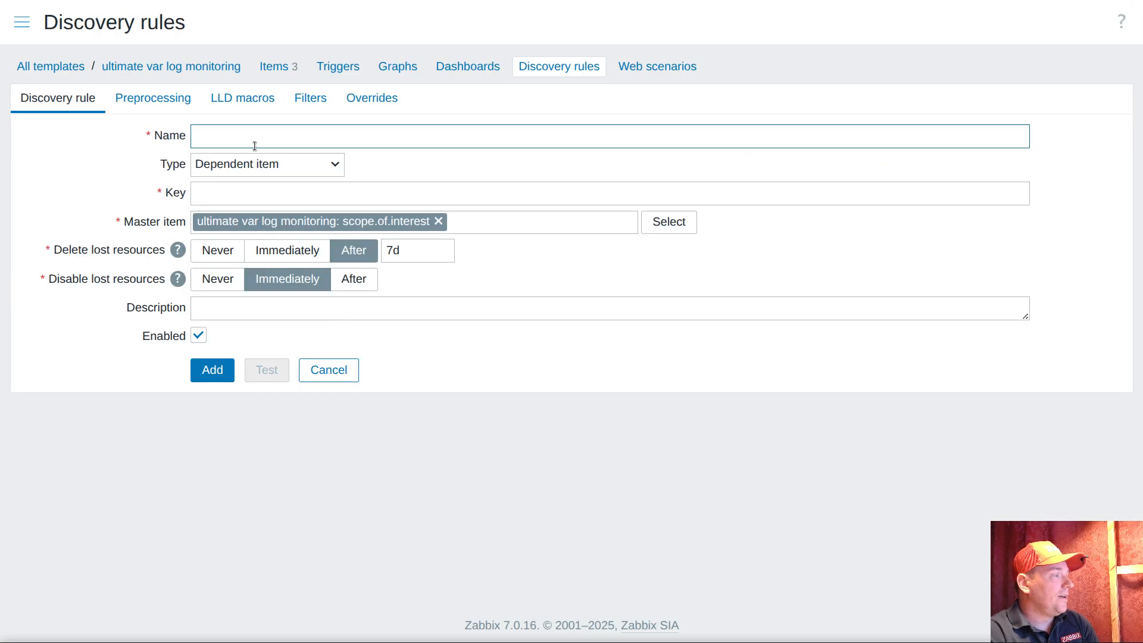
pyautogui.write('log')
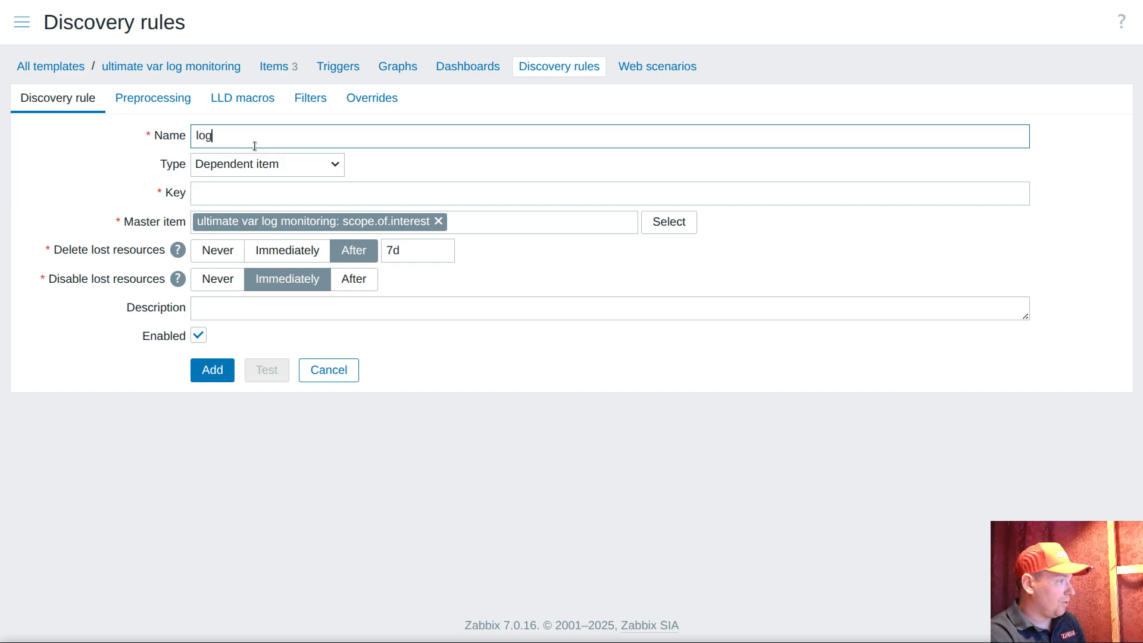
pyautogui.click(240, 192)
pyautogui.write('log')
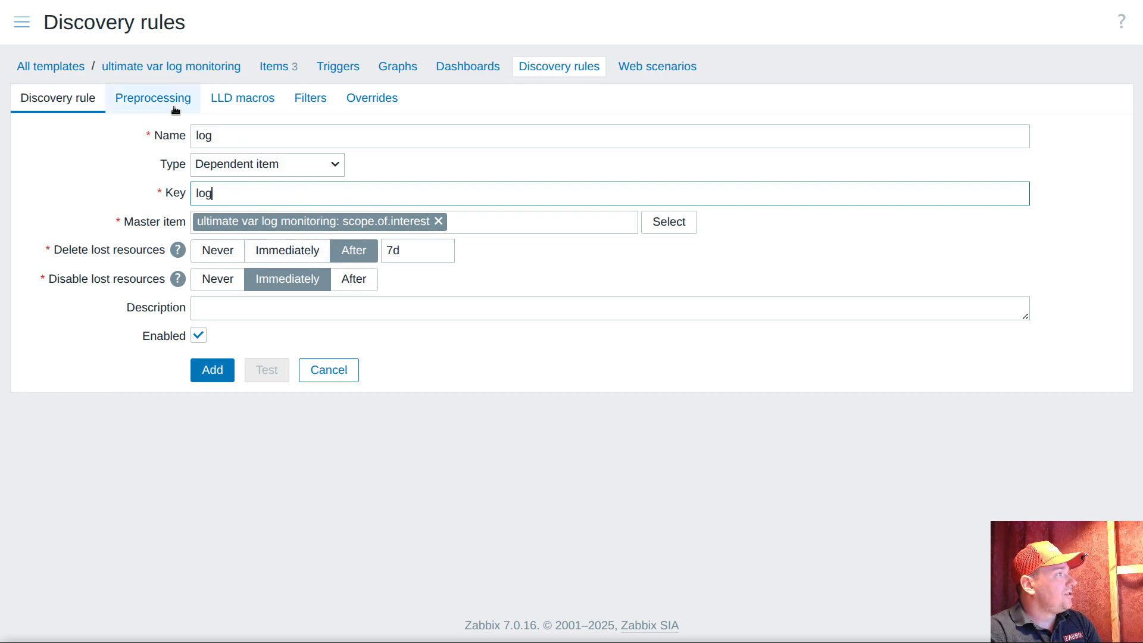
# Add the LLD macro {#BASENAME} with JSONPath $.['basename'] to the discovery rule
pyautogui.click(243, 105)
pyautogui.click(269, 166)
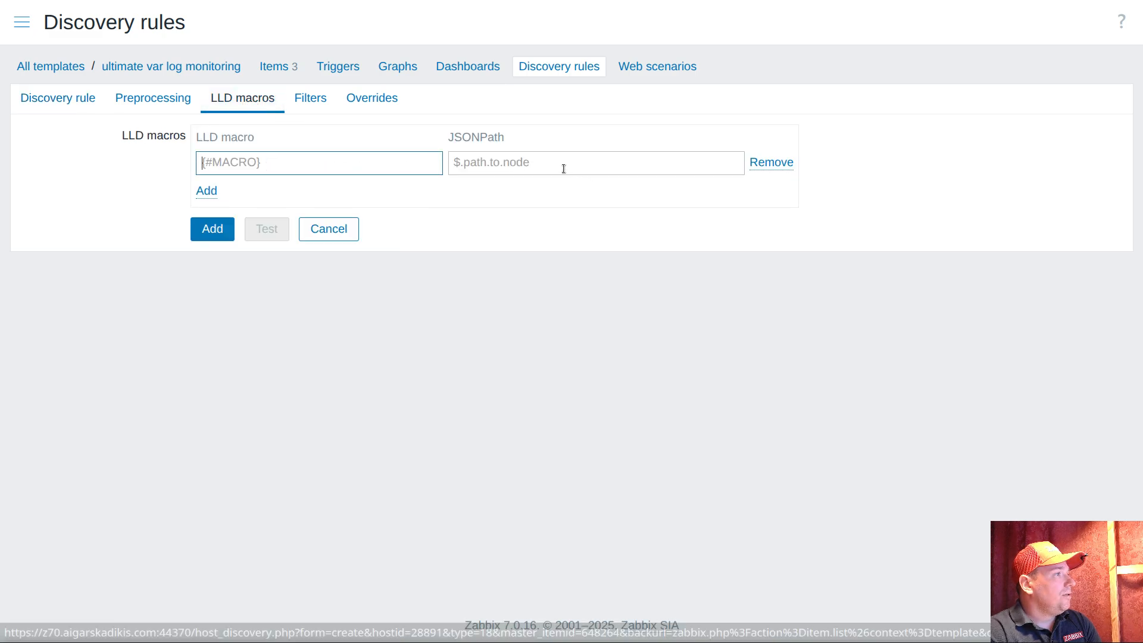
pyautogui.click(544, 162)
pyautogui.write('$')
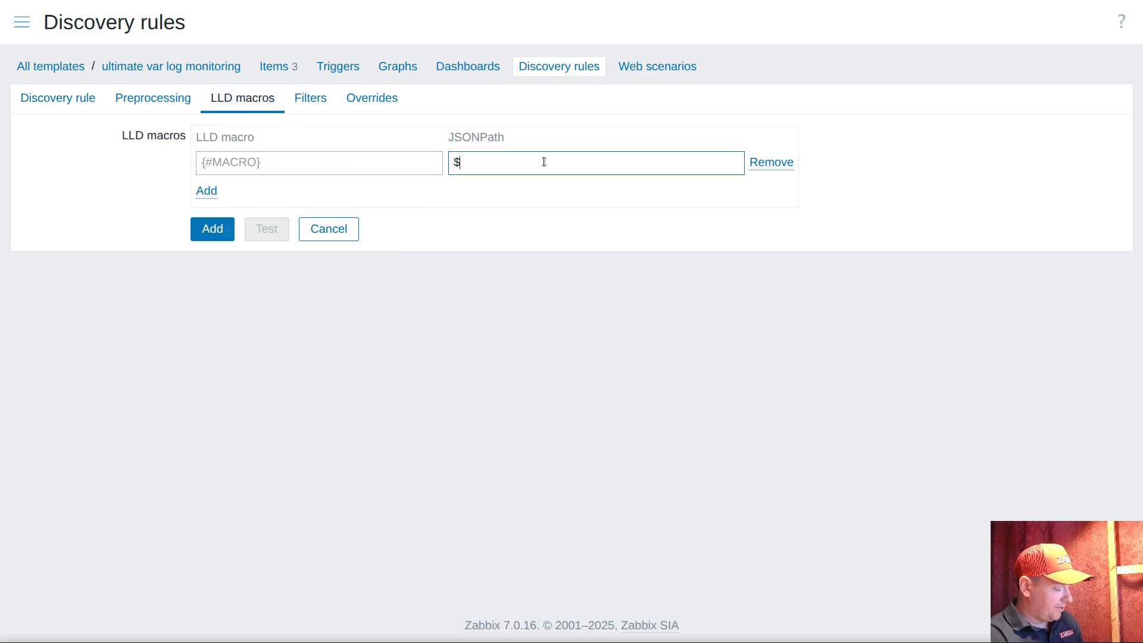
pyautogui.write('.[')
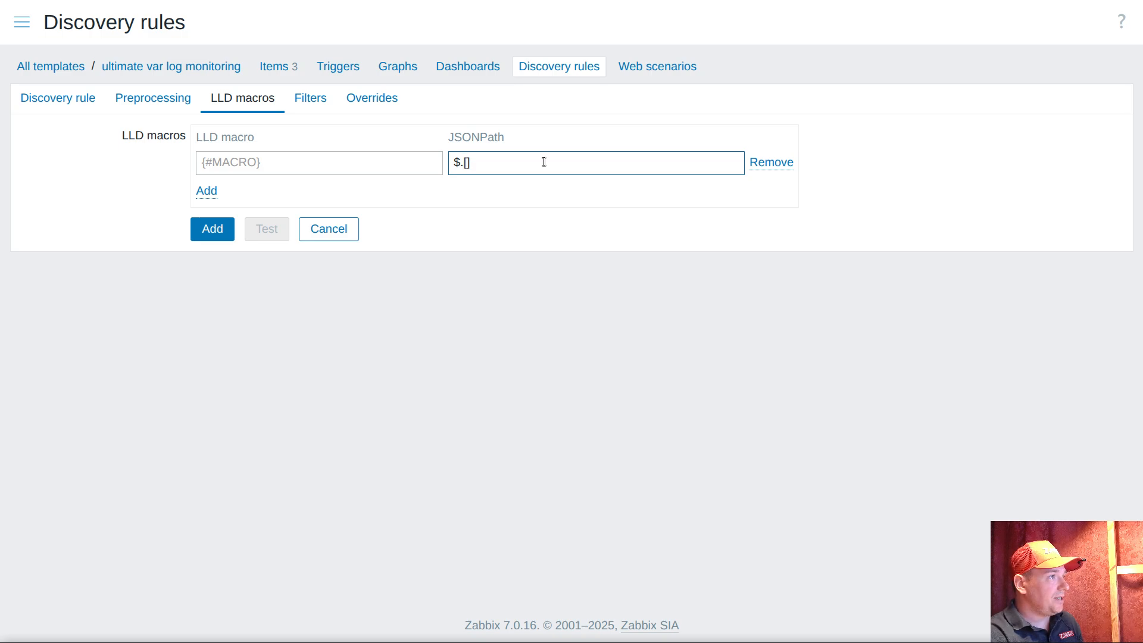
pyautogui.write("'basename")
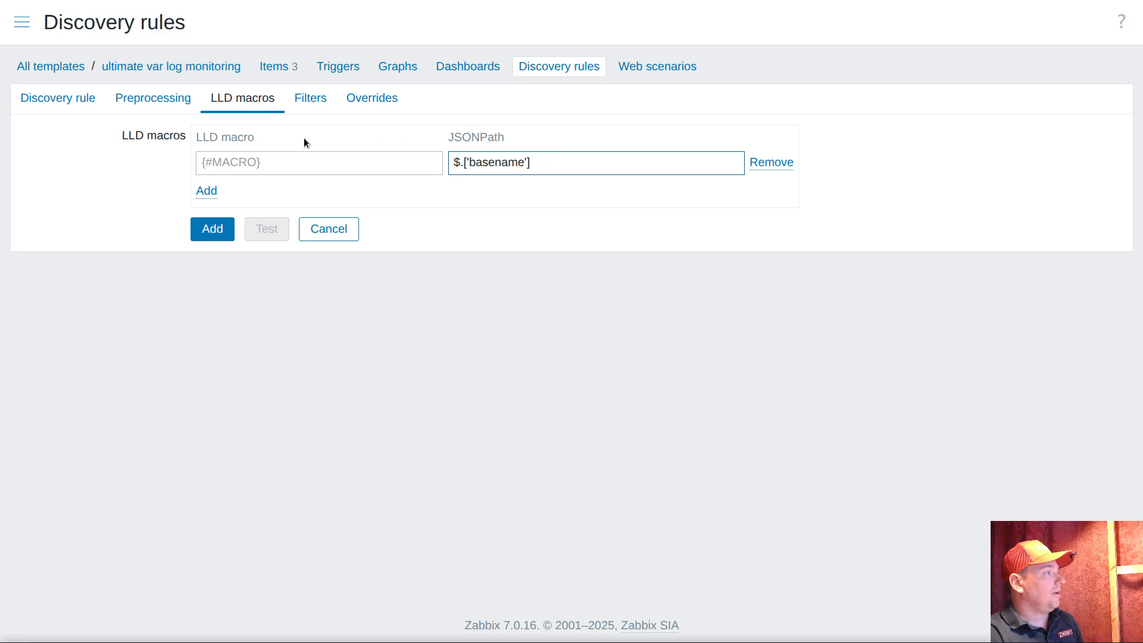
pyautogui.click(293, 166)
pyautogui.write('{')
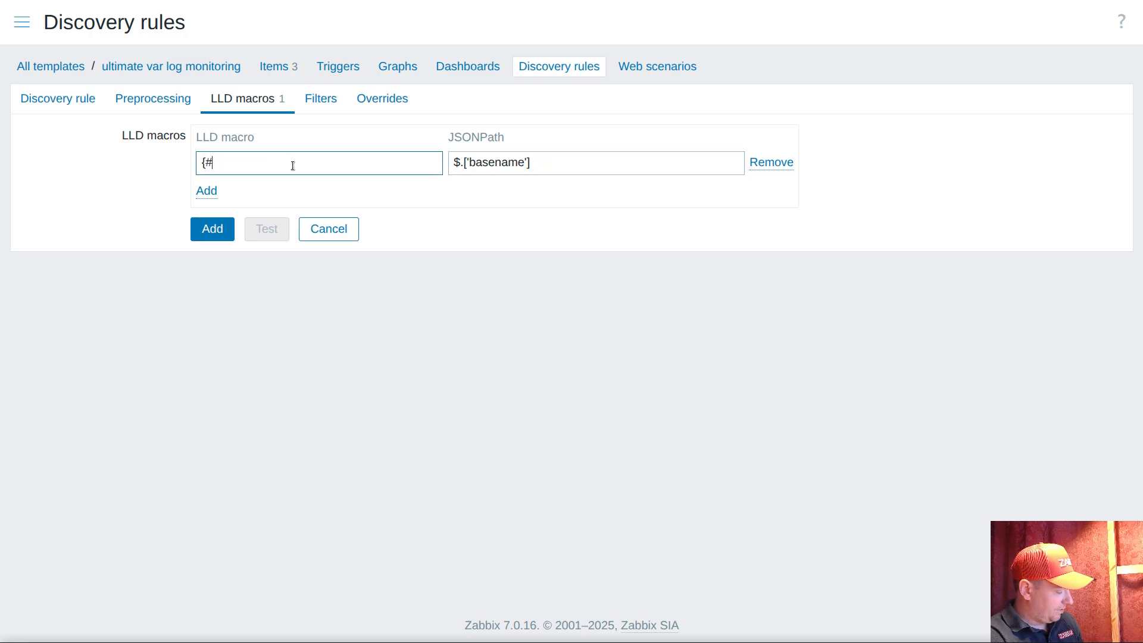
pyautogui.write('#BASENAME')
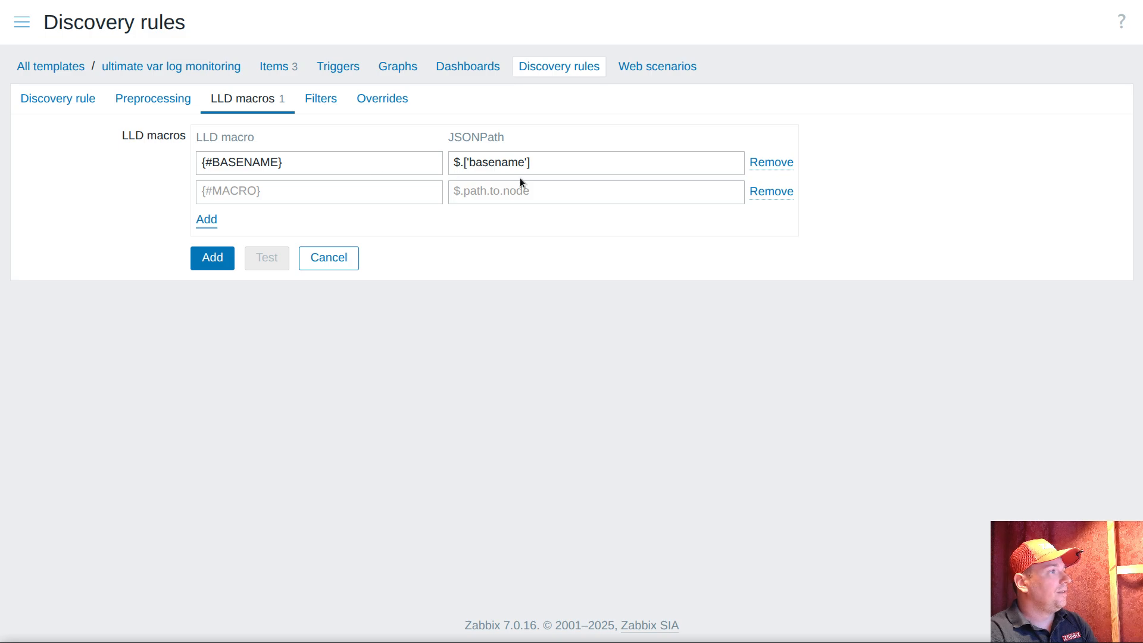
# Add a second LLD macro {#FILEDIR} with JSONPath $.['filedir'] and create the discovery rule
pyautogui.click(521, 162)
pyautogui.hotkey('ctrl', 'a')
pyautogui.hotkey('ctrl', 'c')
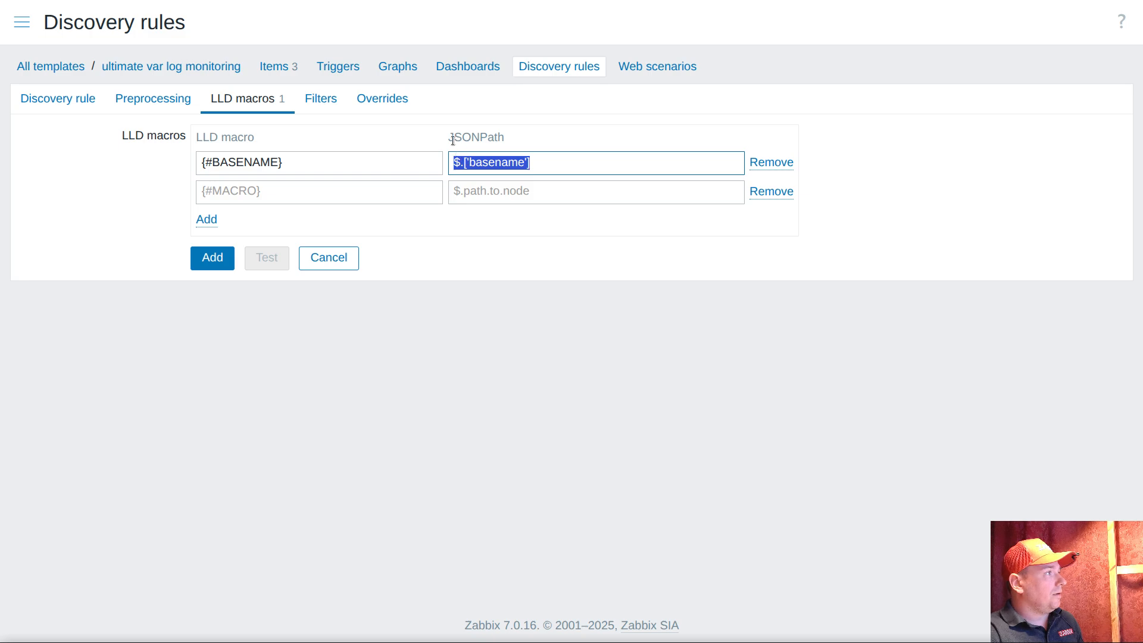
pyautogui.click(489, 192)
pyautogui.hotkey('ctrl', 'v')
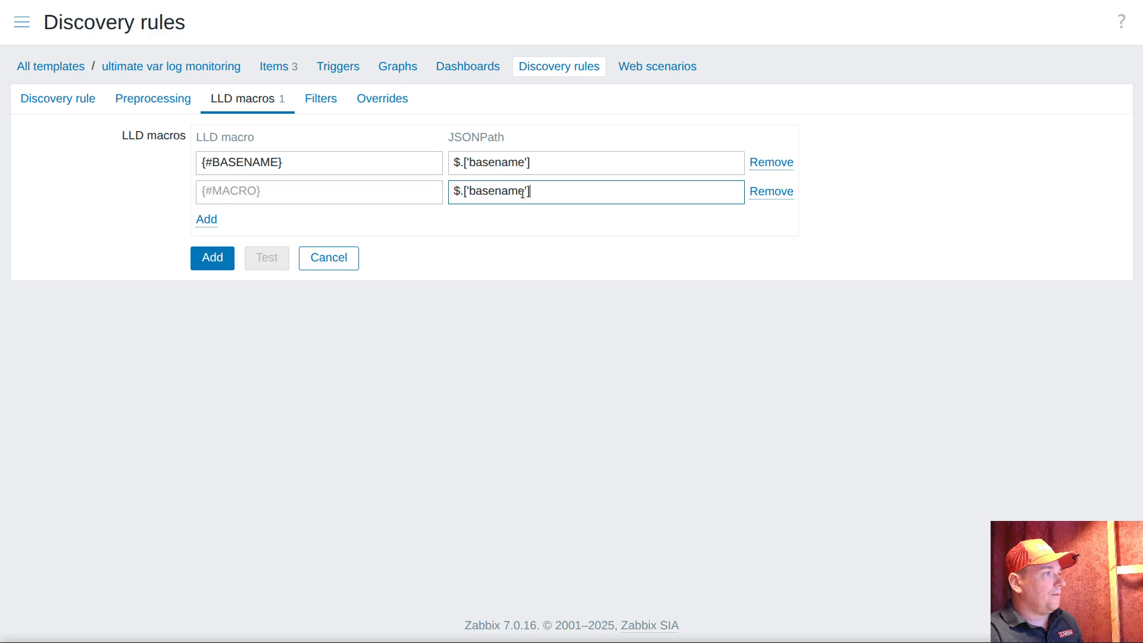
pyautogui.doubleClick(485, 192)
pyautogui.write('filedir')
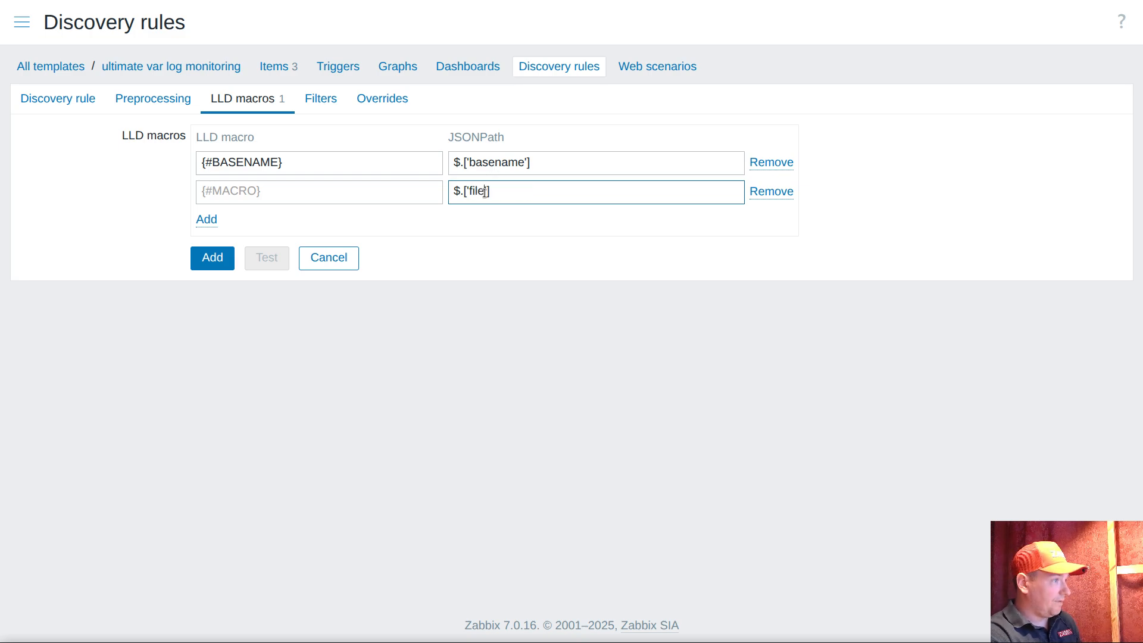
pyautogui.click(256, 189)
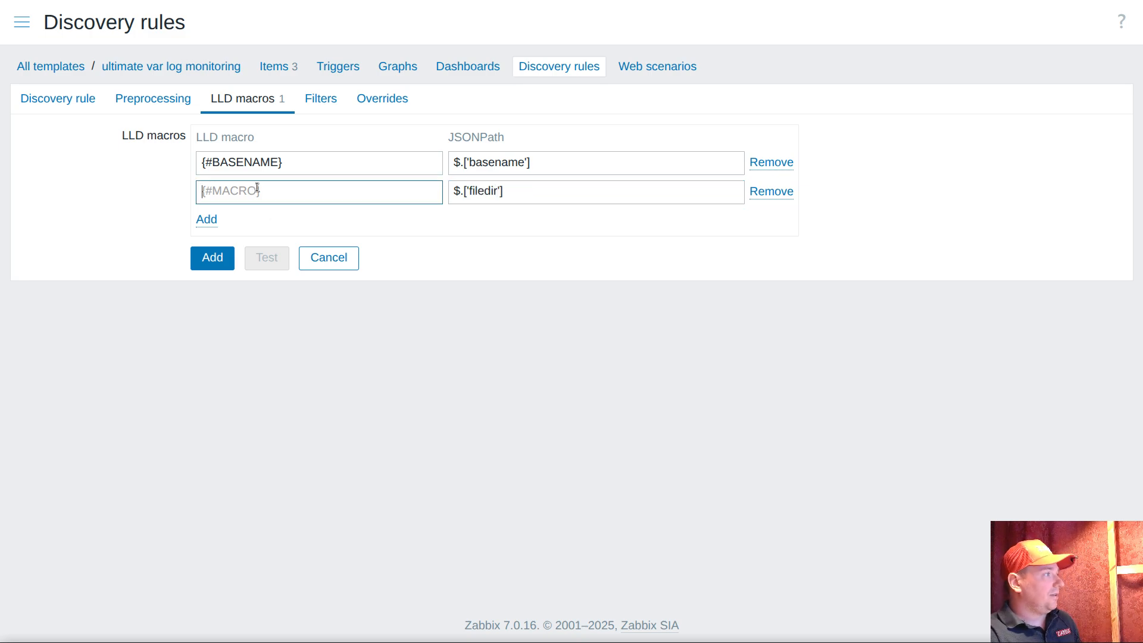
pyautogui.write('{#FILEDIR}')
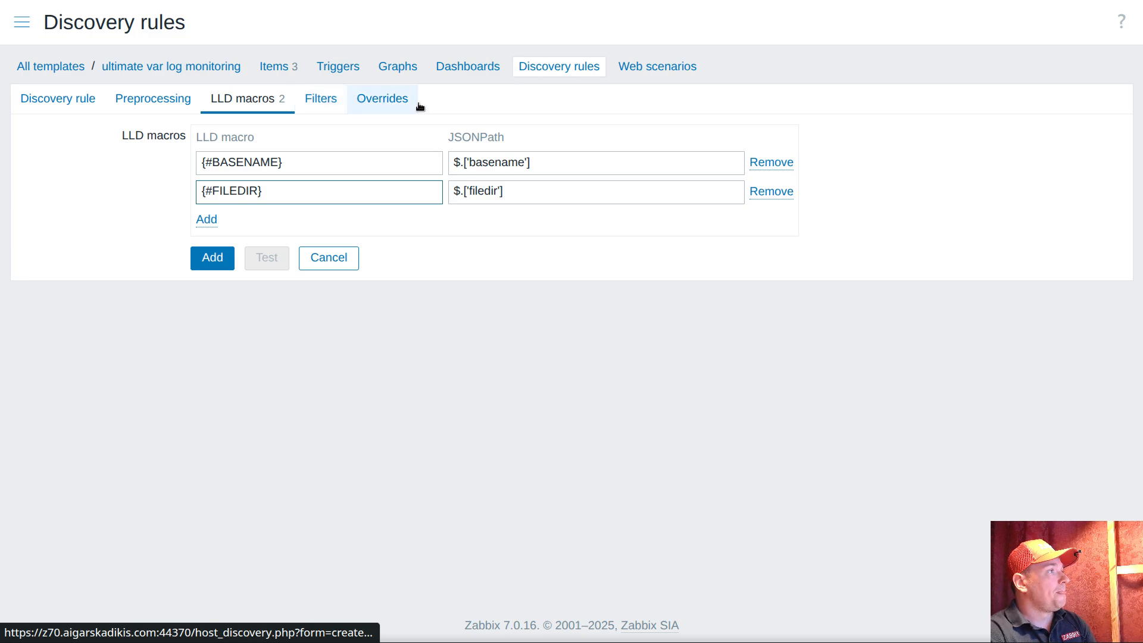
pyautogui.click(213, 257)
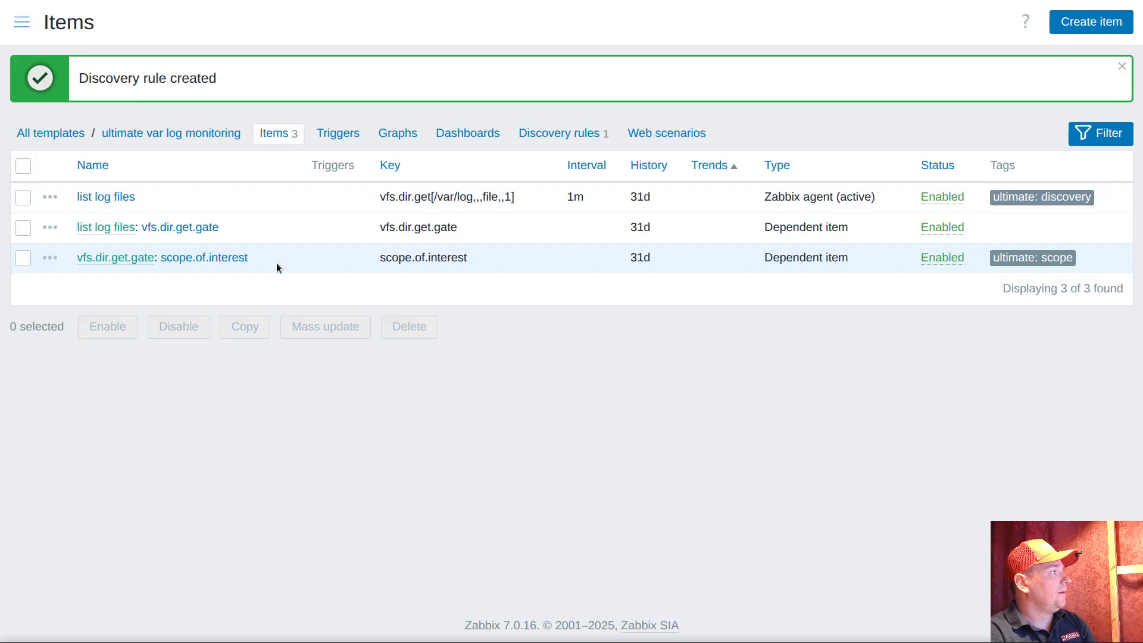
# Open Latest data, expand host plak's "list log files" value, check the basename key, and copy the key name dirname
pyautogui.click(22, 24)
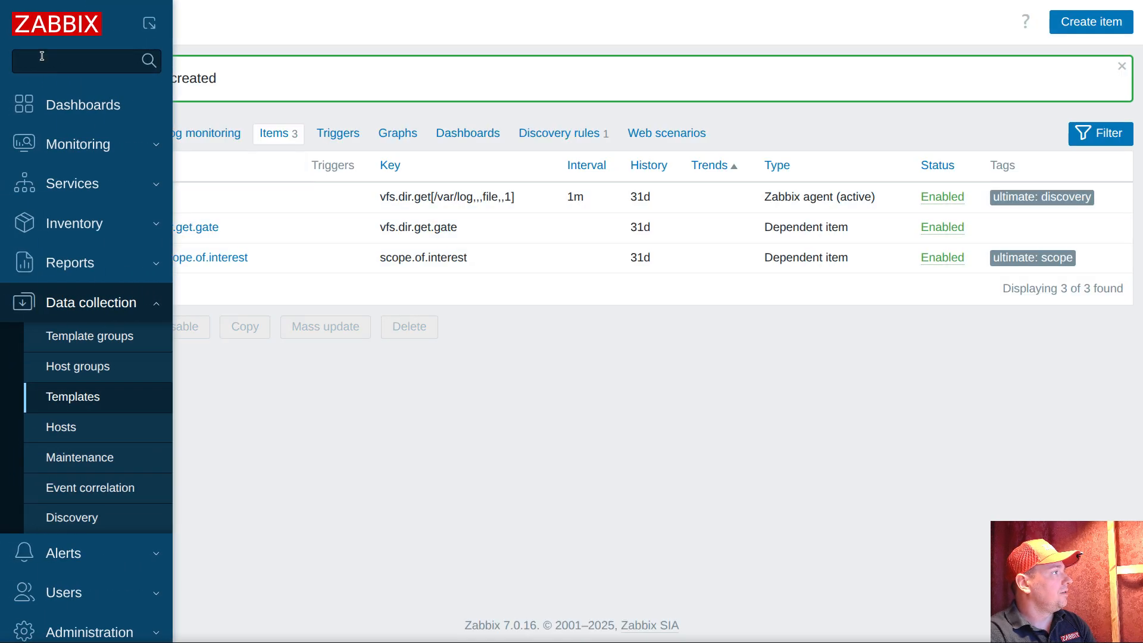
pyautogui.click(78, 144)
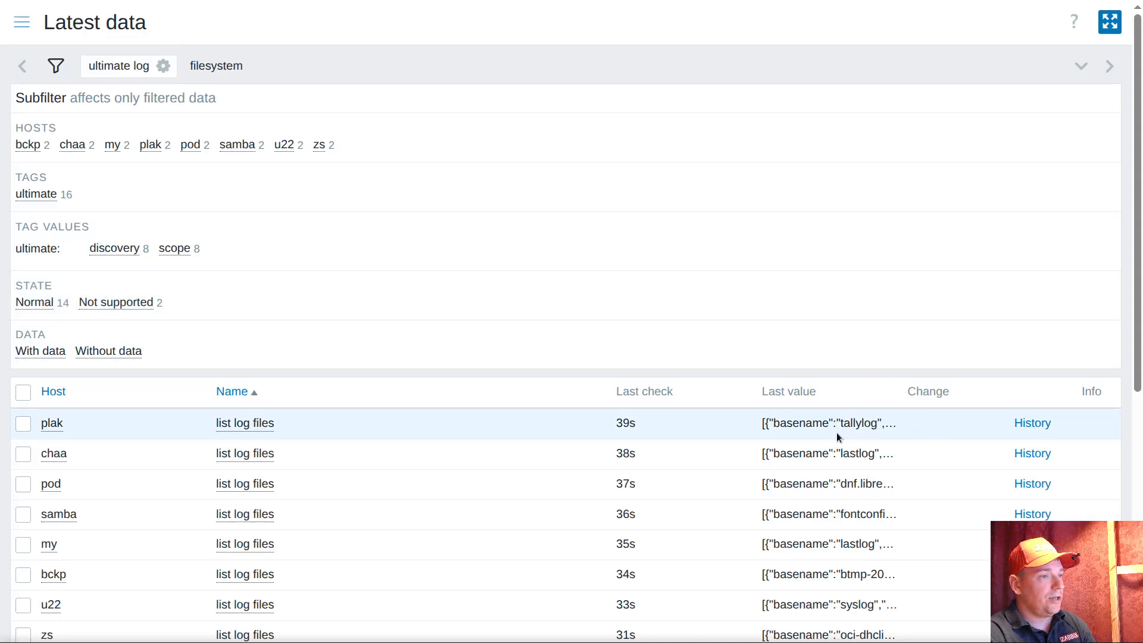
pyautogui.click(837, 434)
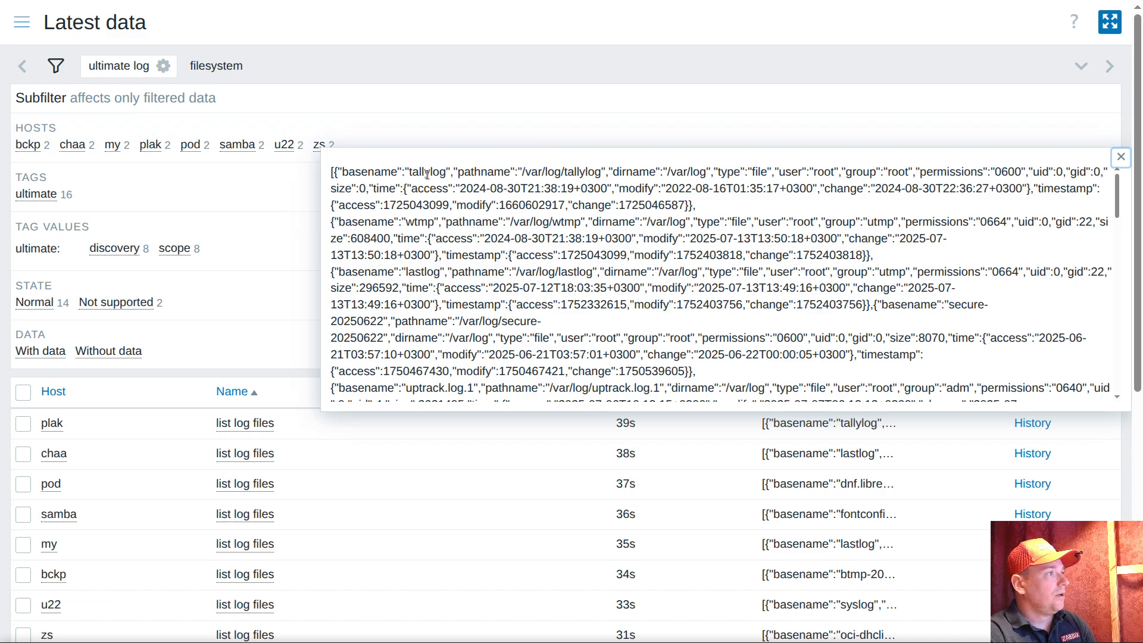
pyautogui.doubleClick(369, 171)
pyautogui.doubleClick(631, 172)
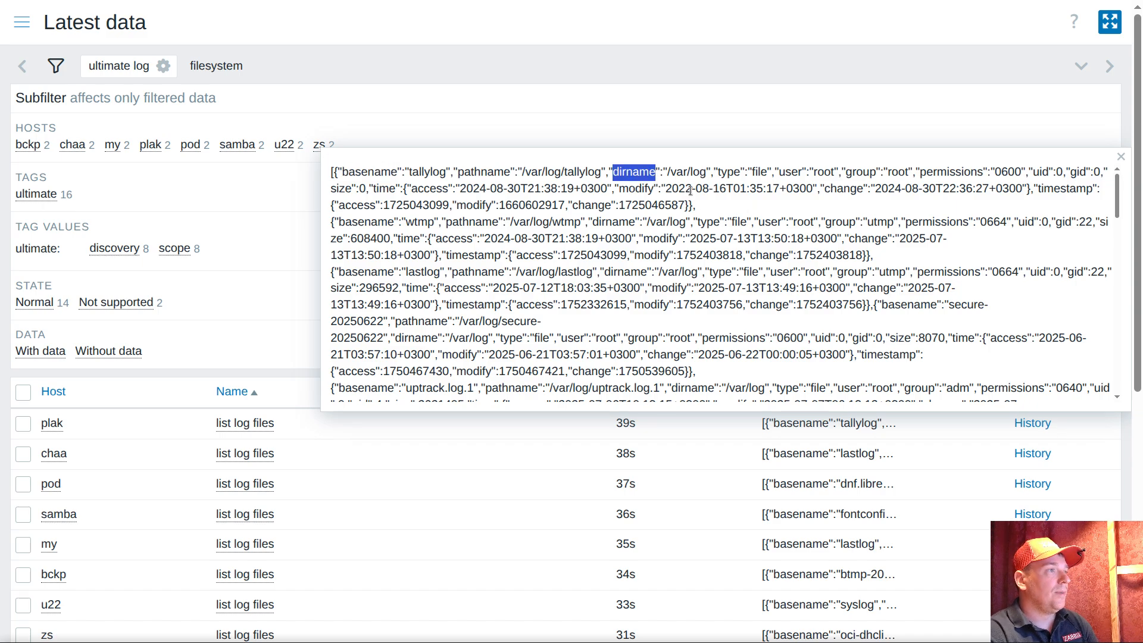
pyautogui.rightClick(646, 172)
pyautogui.click(685, 194)
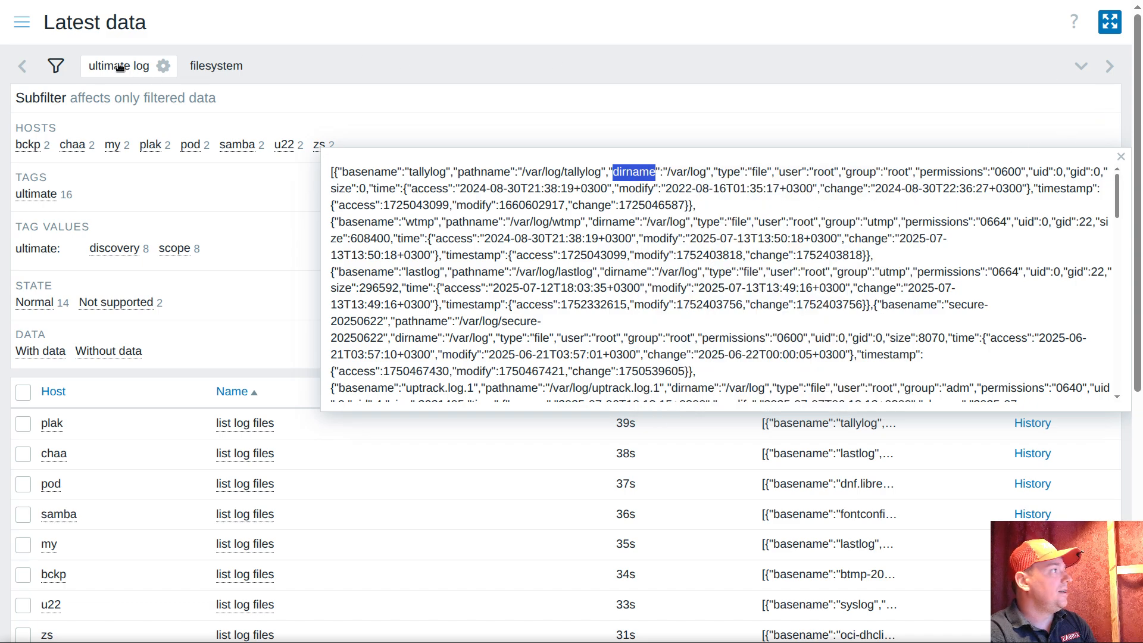
# Open the LLD macros of the log discovery rule in the ultimate var log monitoring template
pyautogui.click(21, 22)
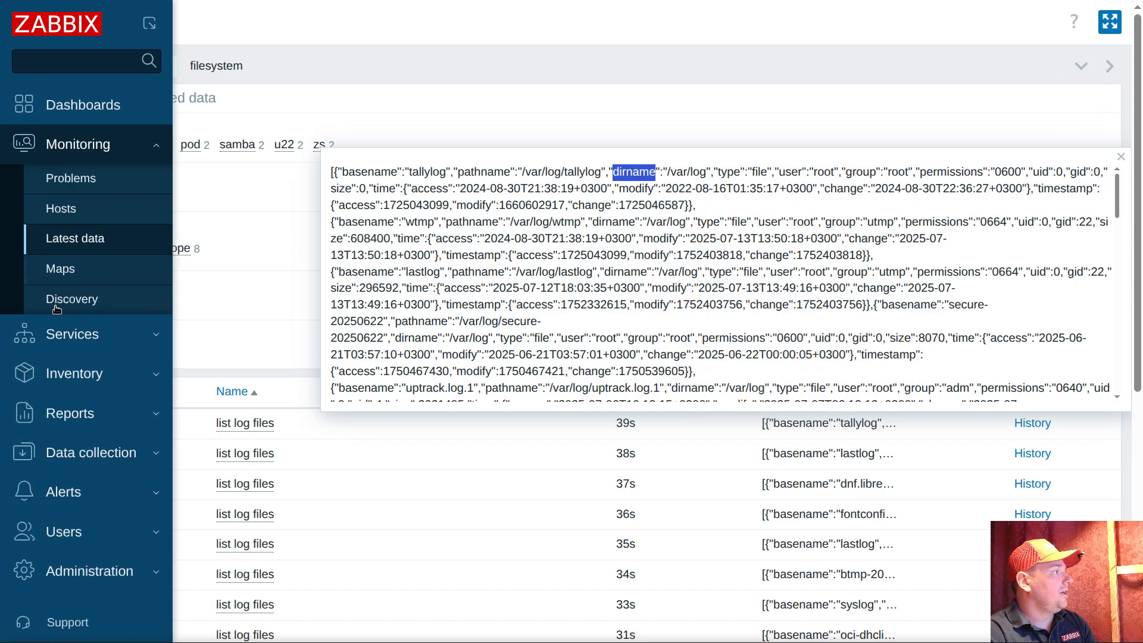
pyautogui.click(87, 457)
pyautogui.click(72, 395)
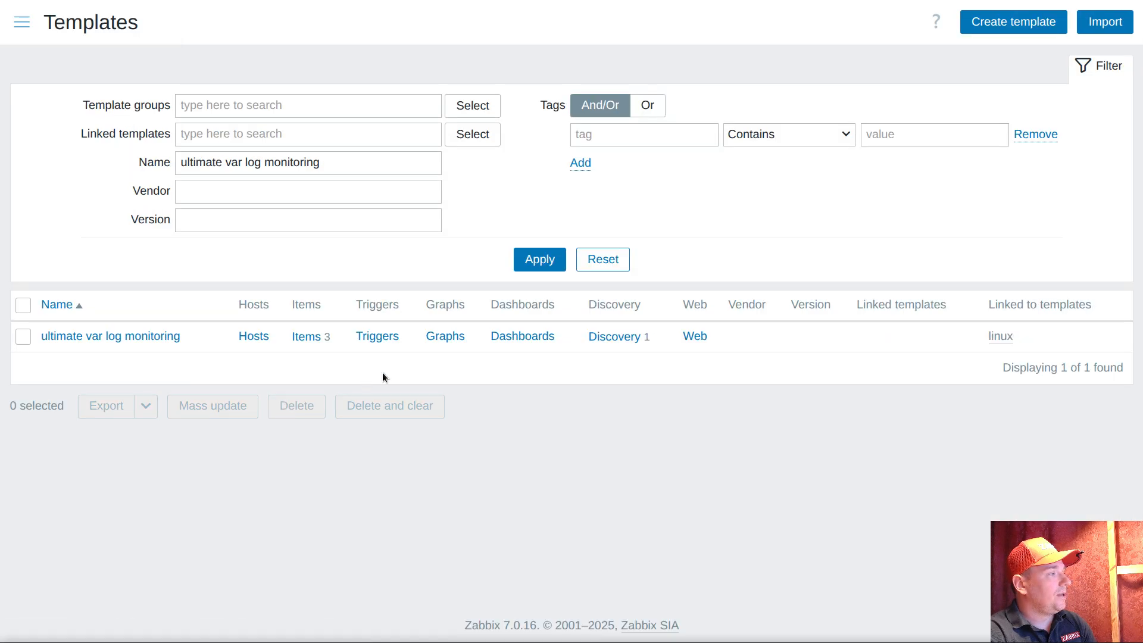
pyautogui.click(617, 337)
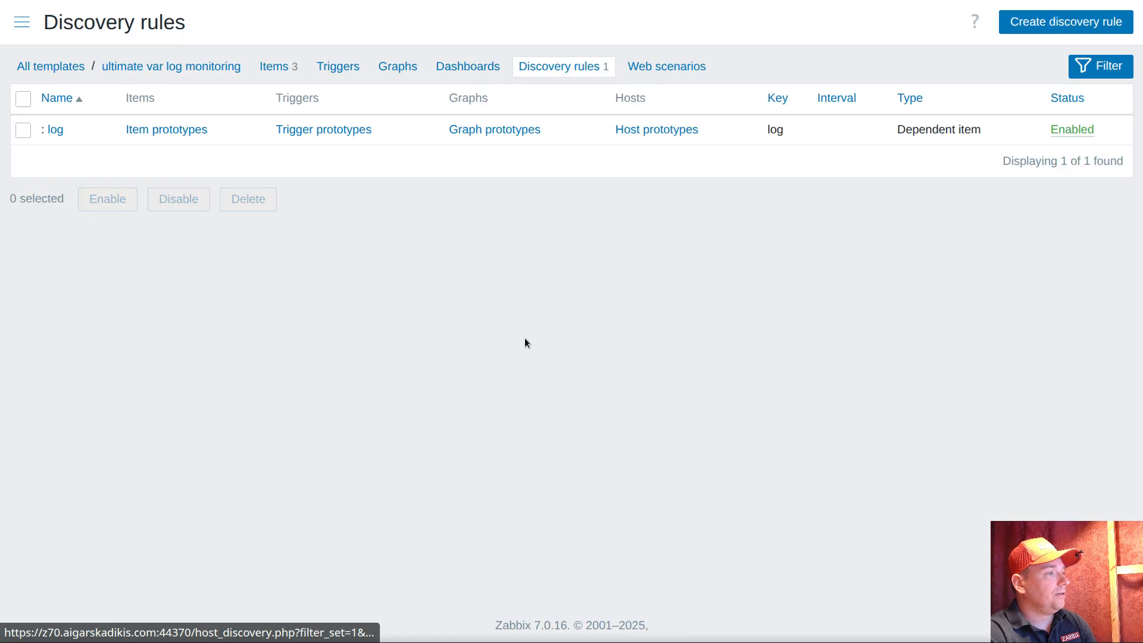
pyautogui.click(54, 130)
pyautogui.click(255, 101)
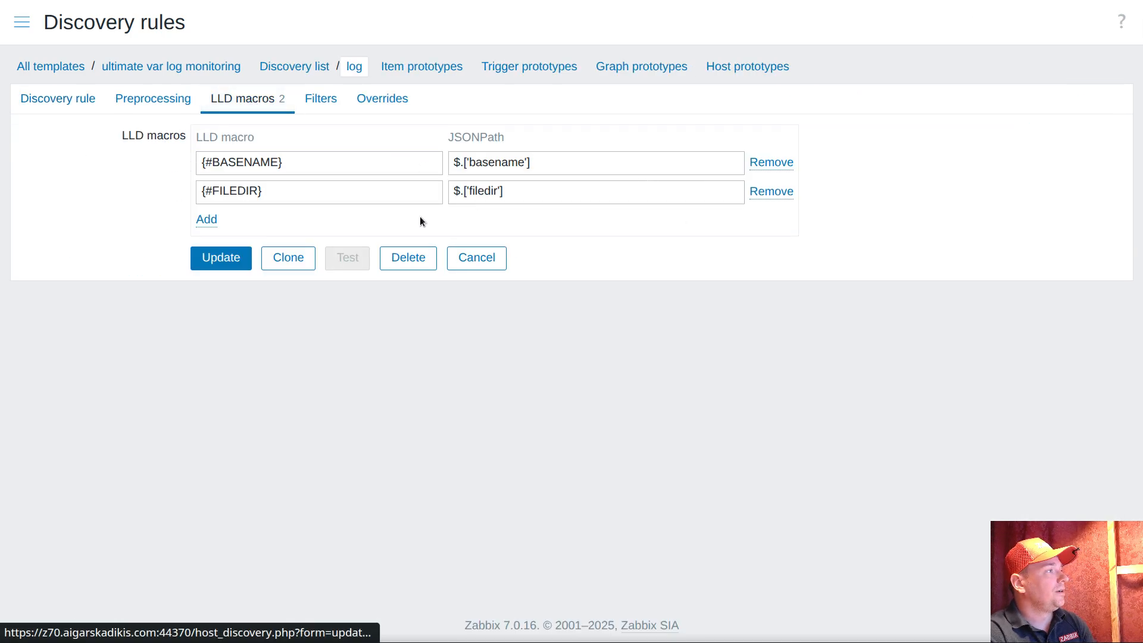
# Change the second LLD macro to {#DIRNAME} with JSONPath $.['dirname'] and update the discovery rule
pyautogui.doubleClick(483, 192)
pyautogui.write('dirname')
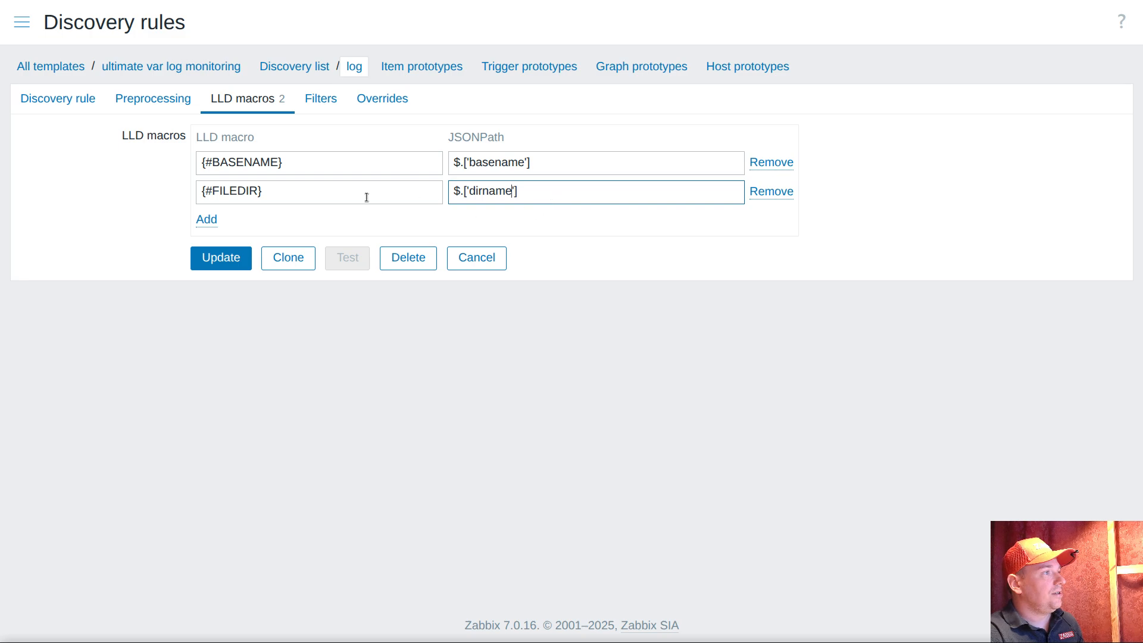
pyautogui.doubleClick(231, 192)
pyautogui.write('DIRNAME')
pyautogui.click(543, 201)
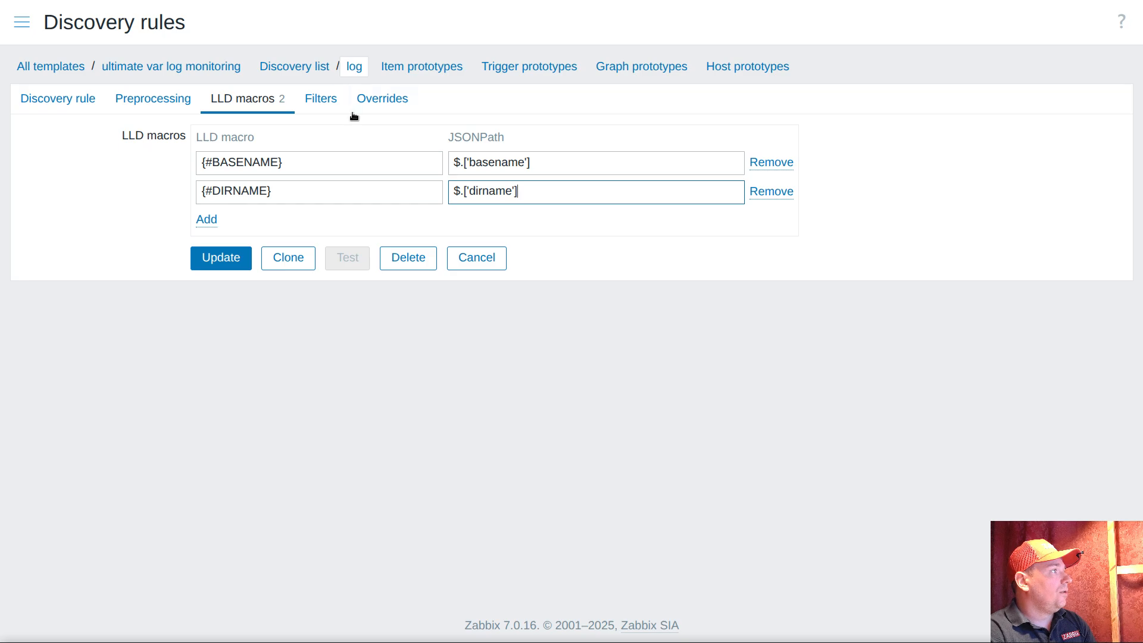
pyautogui.click(221, 262)
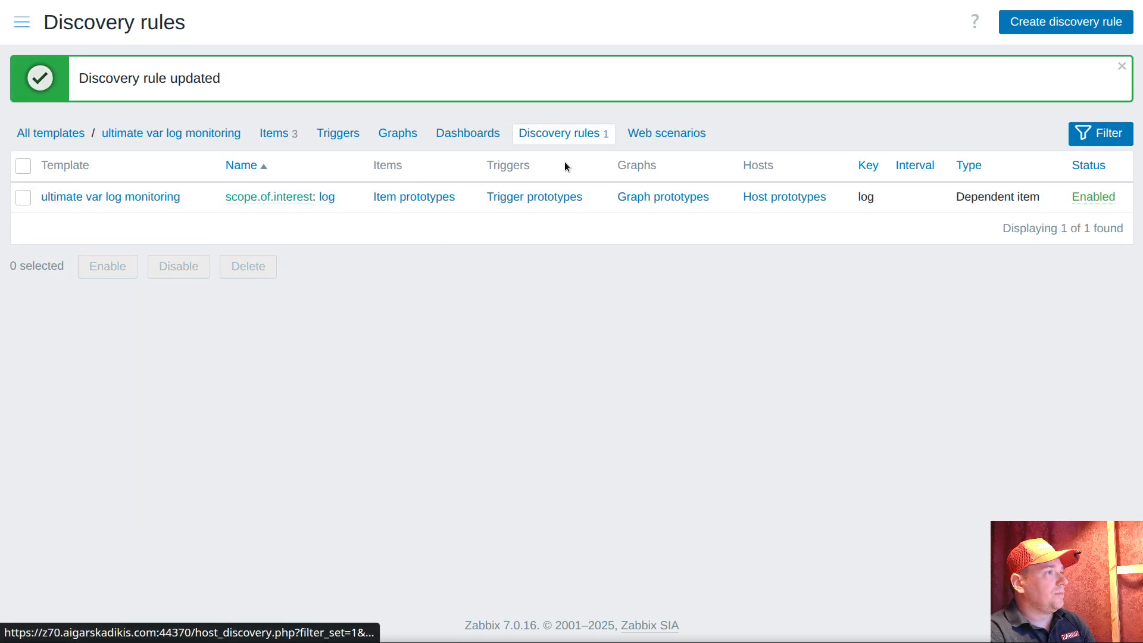
# Start a new item prototype under the log discovery rule, using dirname as its name
pyautogui.click(405, 200)
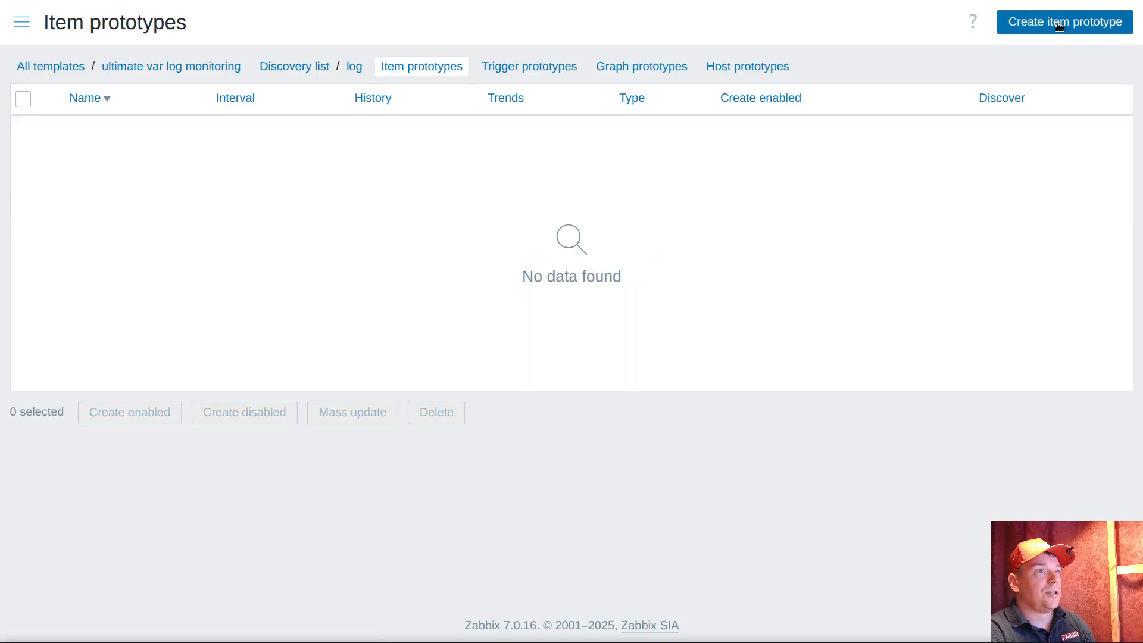
pyautogui.click(1059, 26)
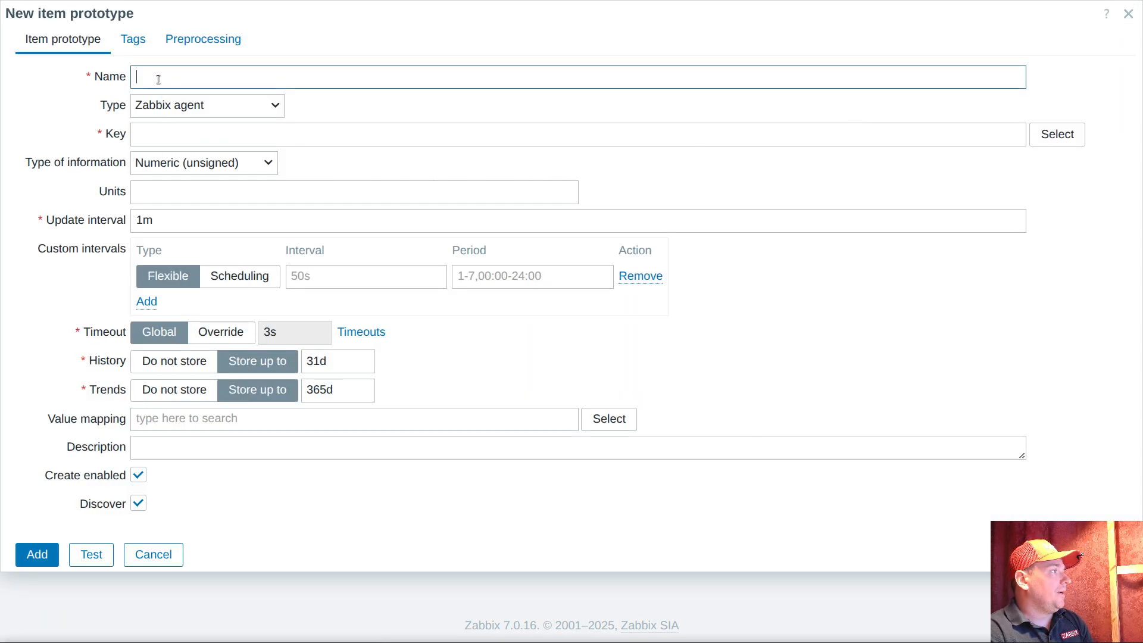
pyautogui.hotkey('ctrl', 'v')
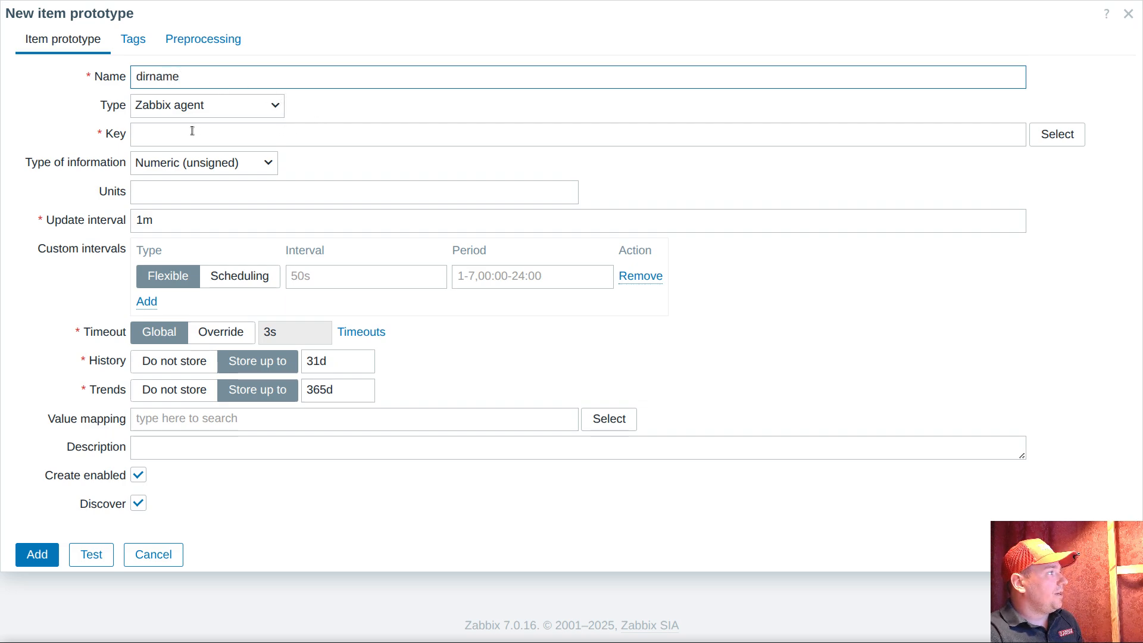
# Enter log[{#DIRNAME}/{#BASENAME} as the item prototype's key
pyautogui.click(232, 132)
pyautogui.write('log[')
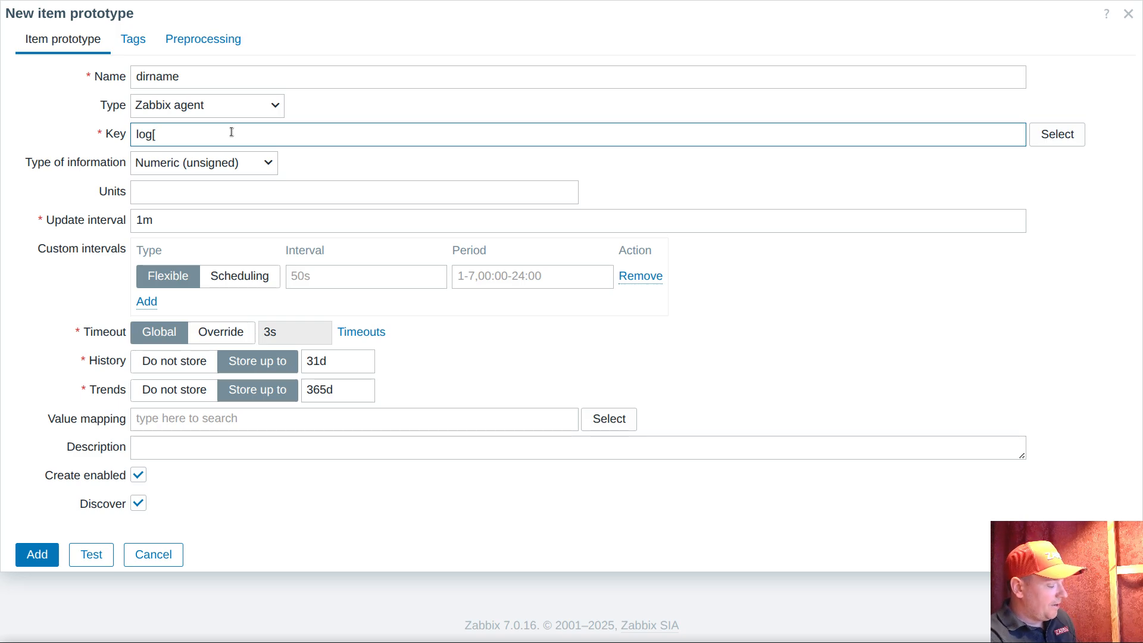
pyautogui.write('{#')
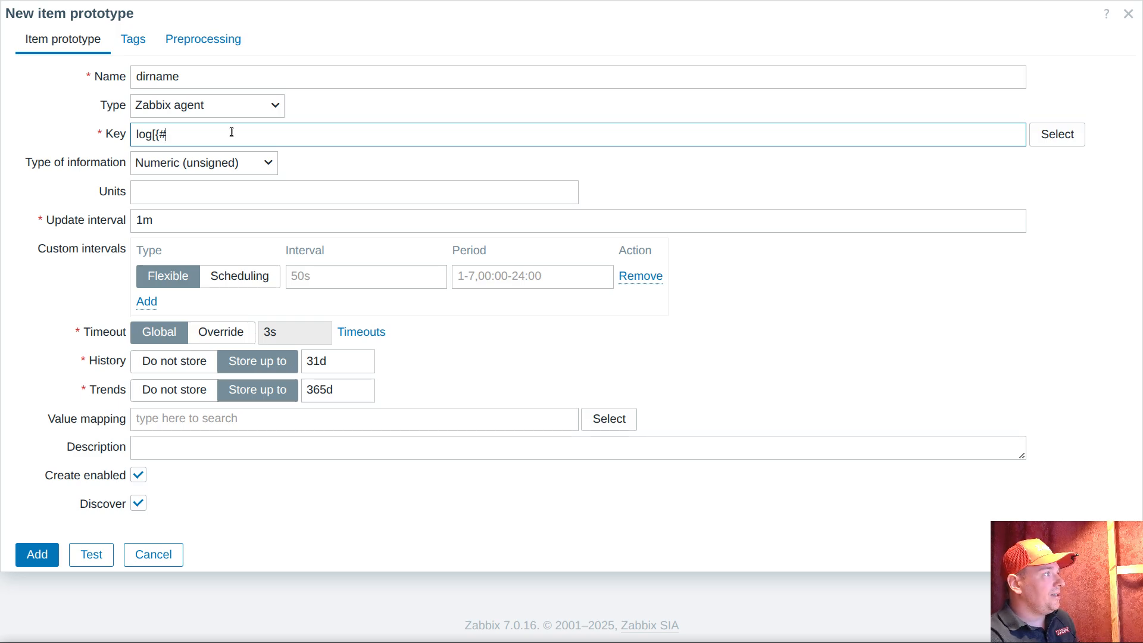
pyautogui.write('DIR')
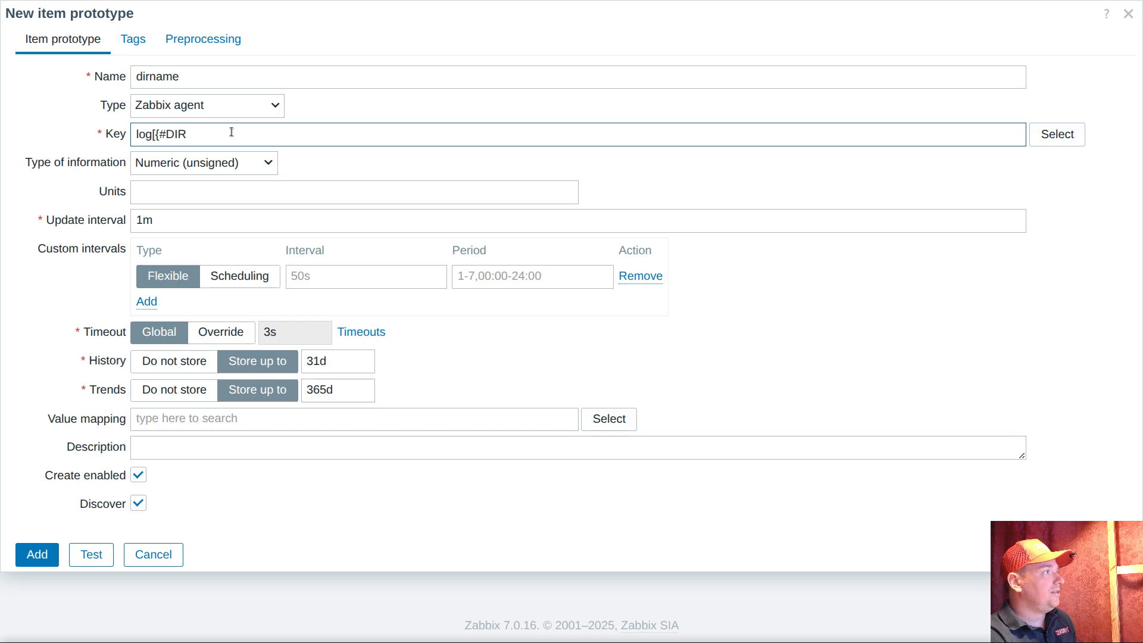
pyautogui.write('NAME}')
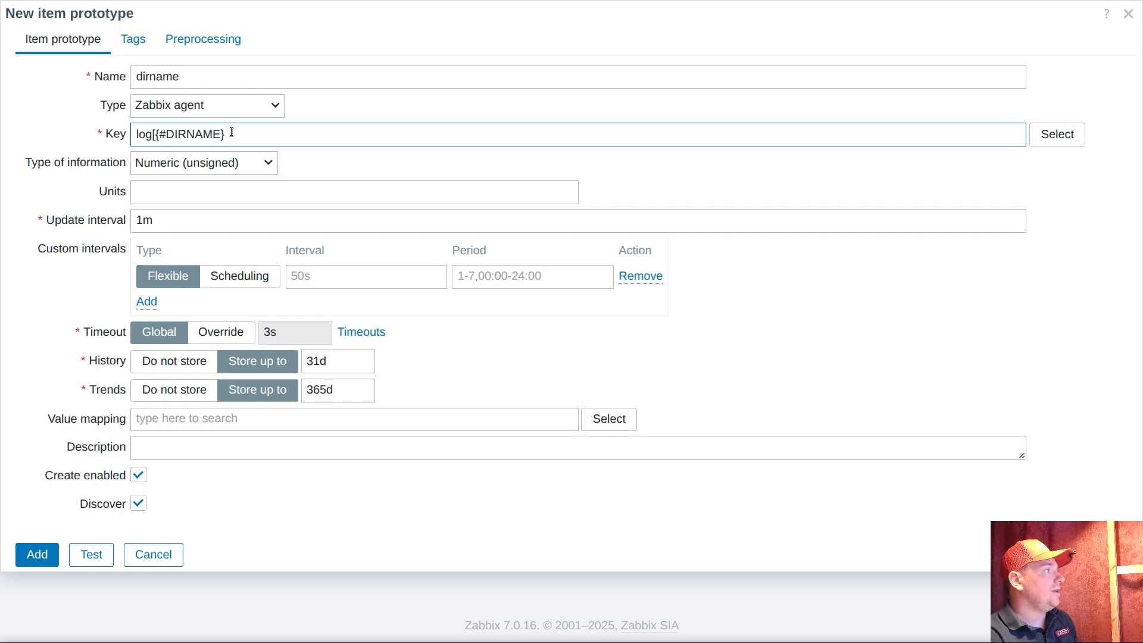
pyautogui.write('/')
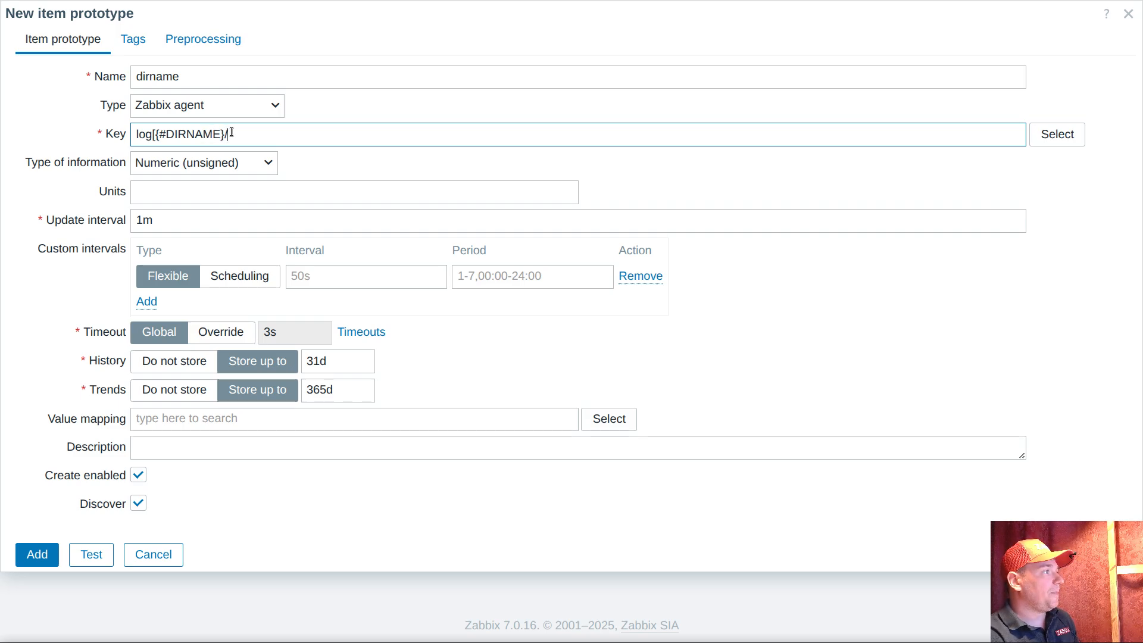
pyautogui.write('{#BASDE')
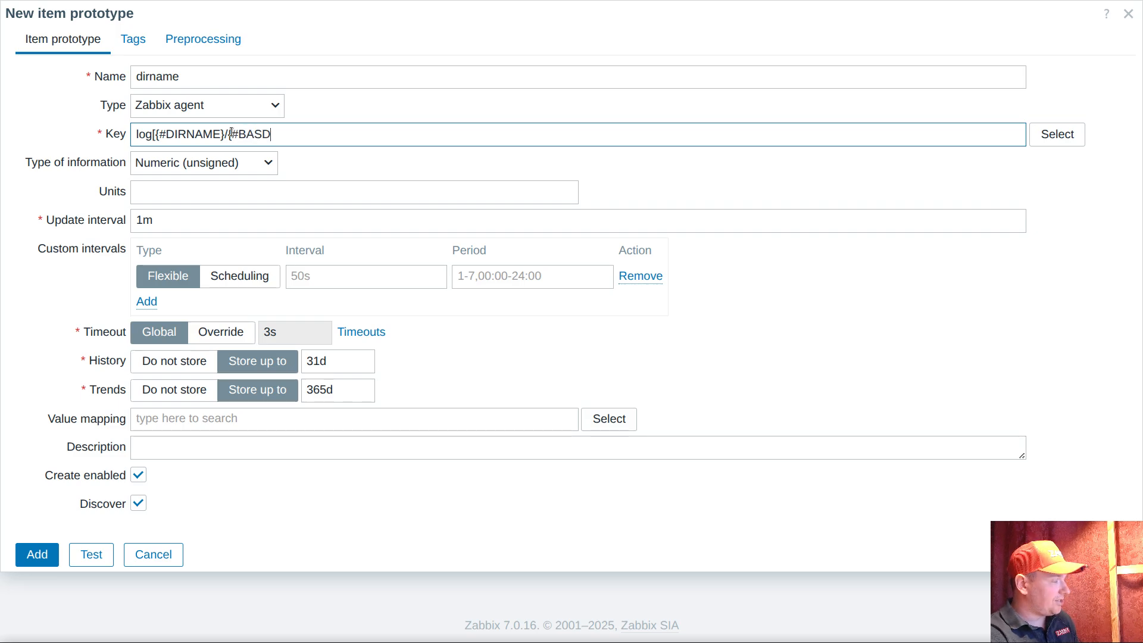
pyautogui.press('BackSpace')
pyautogui.press('BackSpace')
pyautogui.write('ENAME}')
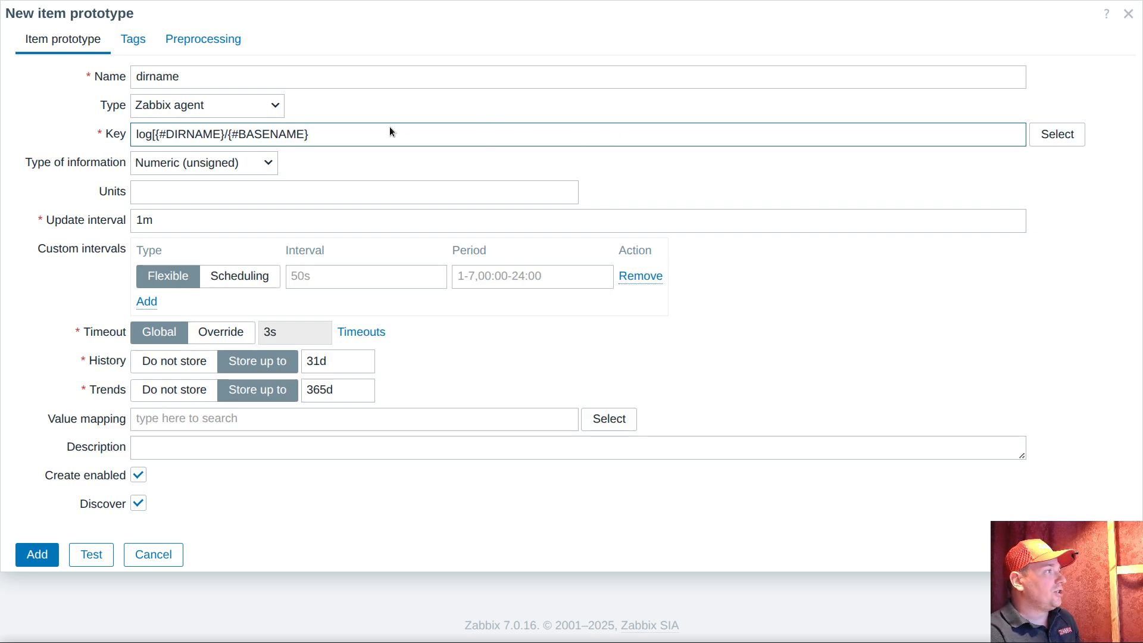
# Cut the whole key text and paste it over the item prototype's name, leaving the key empty
pyautogui.tripleClick(355, 127)
pyautogui.hotkey('ctrl', 'c')
pyautogui.press('BackSpace')
pyautogui.doubleClick(270, 72)
pyautogui.hotkey('ctrl', 'v')
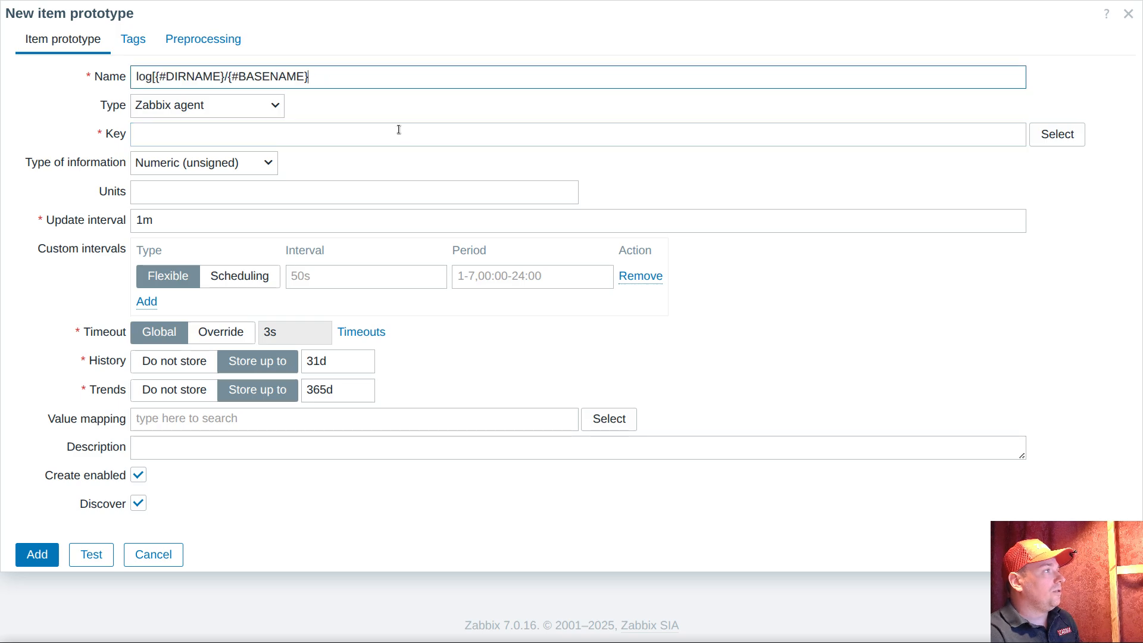
# Find log[ among the active agent's standard items and choose the log file monitoring key log[file,<regexp>,...] for the item prototype
pyautogui.click(383, 129)
pyautogui.click(1062, 137)
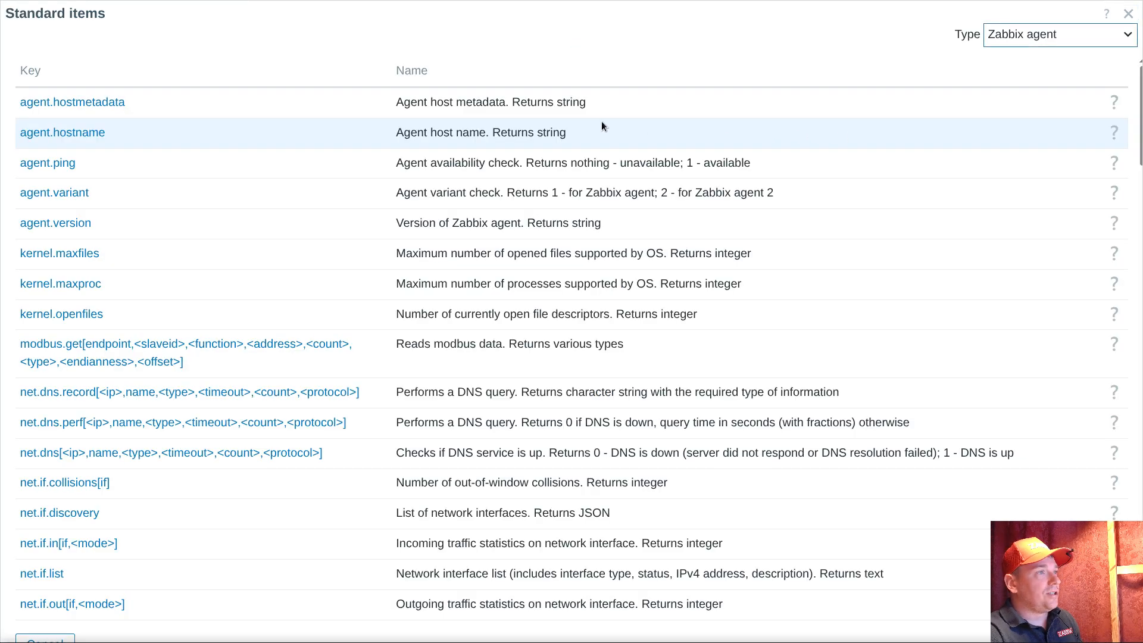
pyautogui.hotkey('ctrl', 'f')
pyautogui.write('log[')
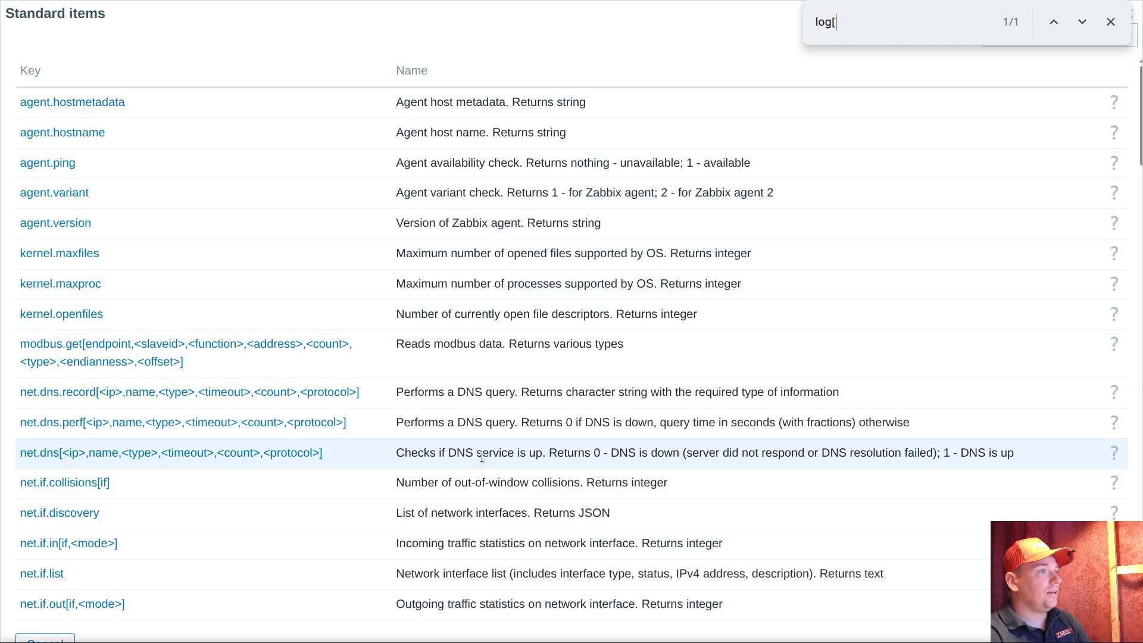
pyautogui.scroll(-20, 482, 427)
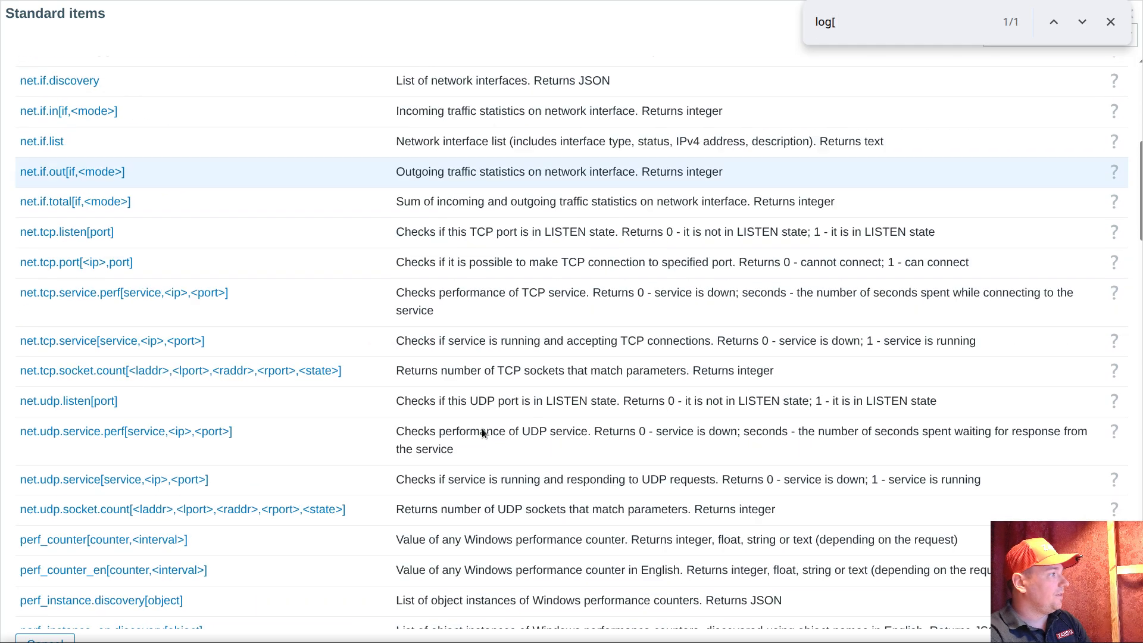
pyautogui.scroll(-20, 482, 428)
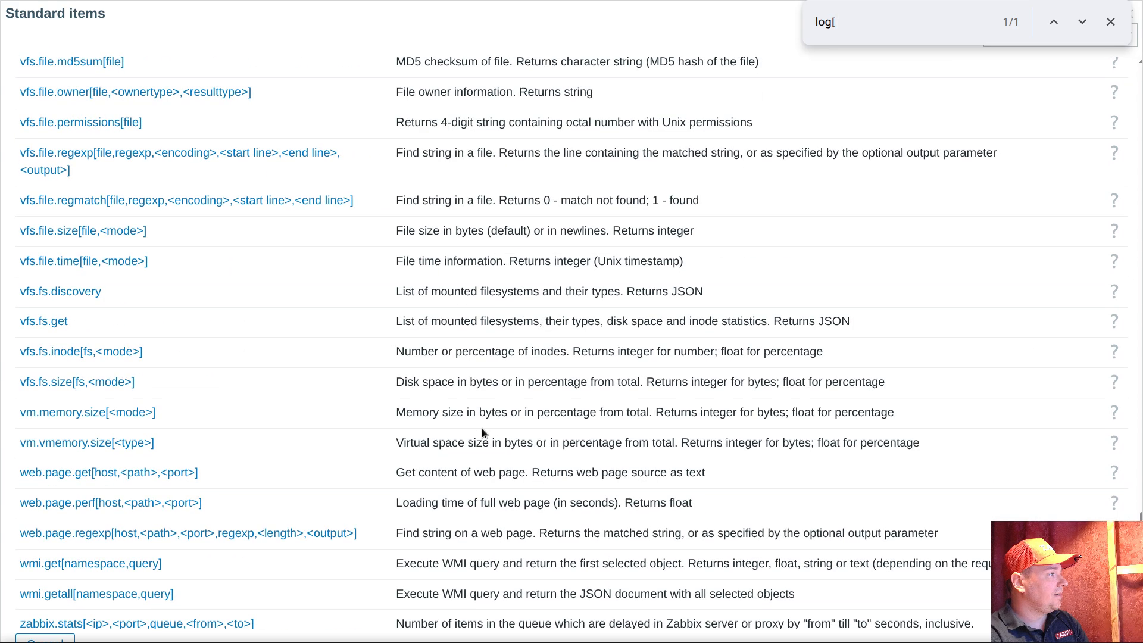
pyautogui.press('Escape')
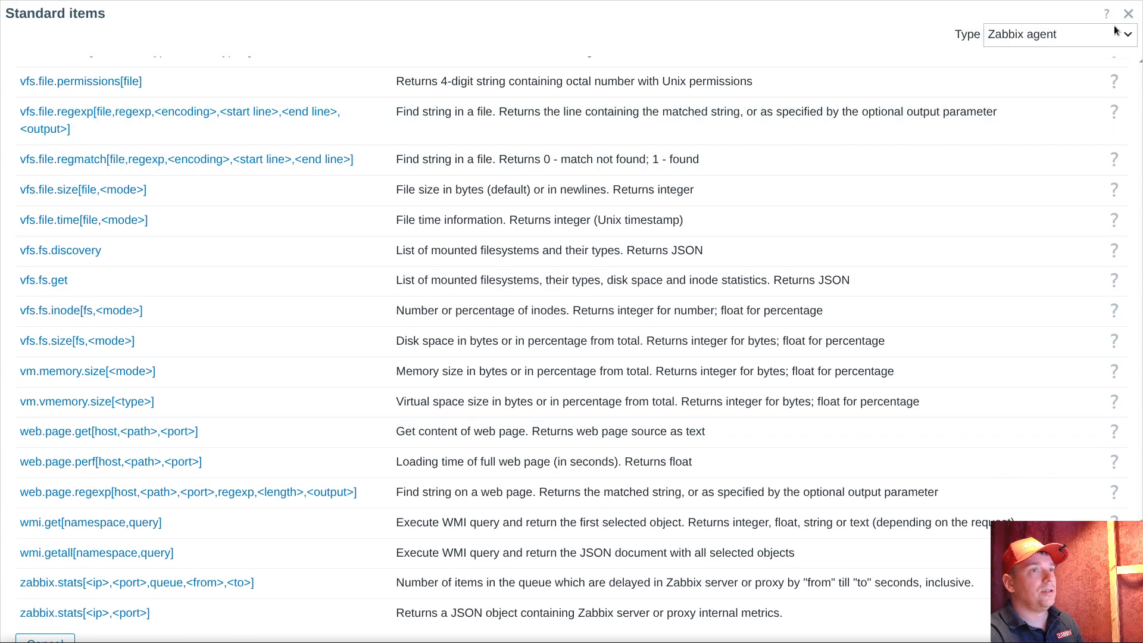
pyautogui.click(1048, 34)
pyautogui.click(1030, 76)
pyautogui.hotkey('ctrl', 'f')
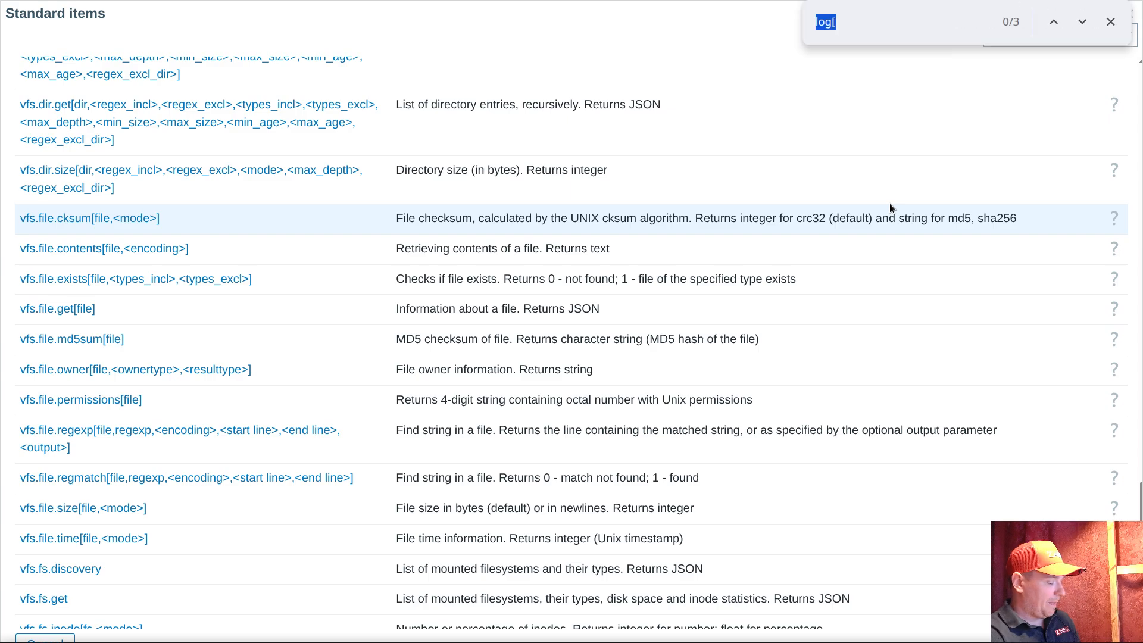
pyautogui.write('log[')
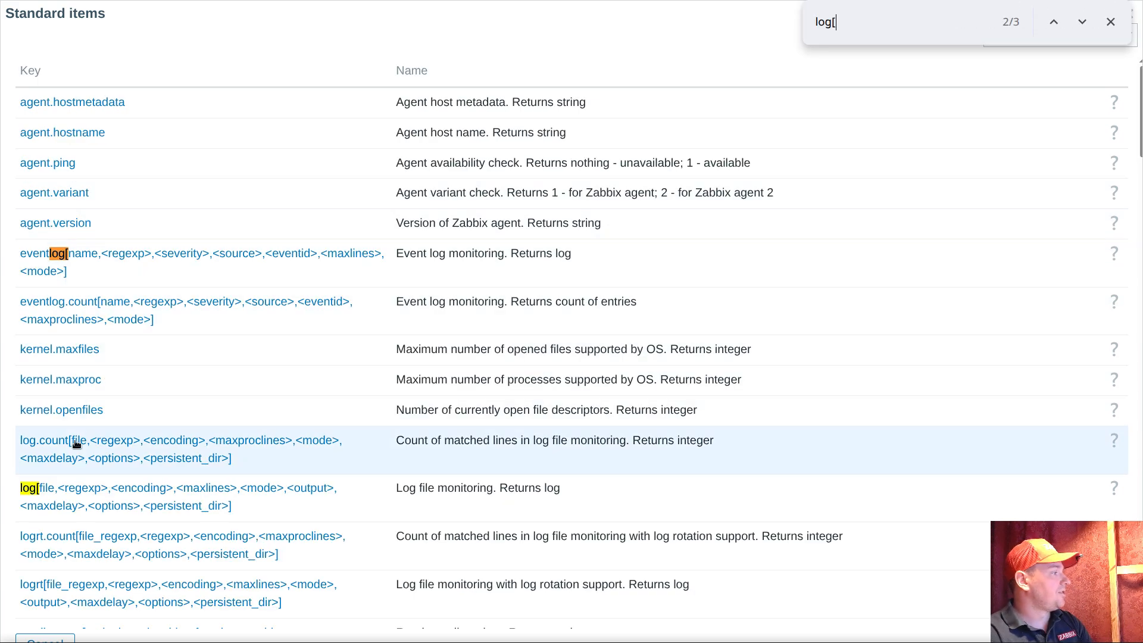
pyautogui.click(72, 489)
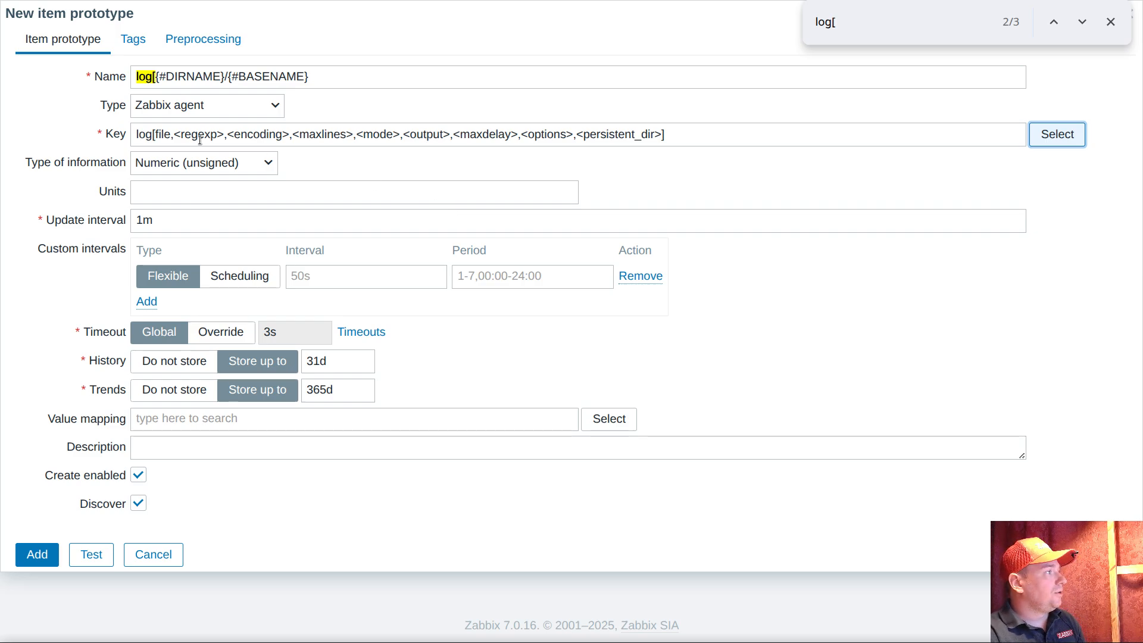
# Move {#DIRNAME}/{#BASENAME} from the item prototype's name into the key, replacing the file parameter
pyautogui.doubleClick(162, 134)
pyautogui.click(182, 76)
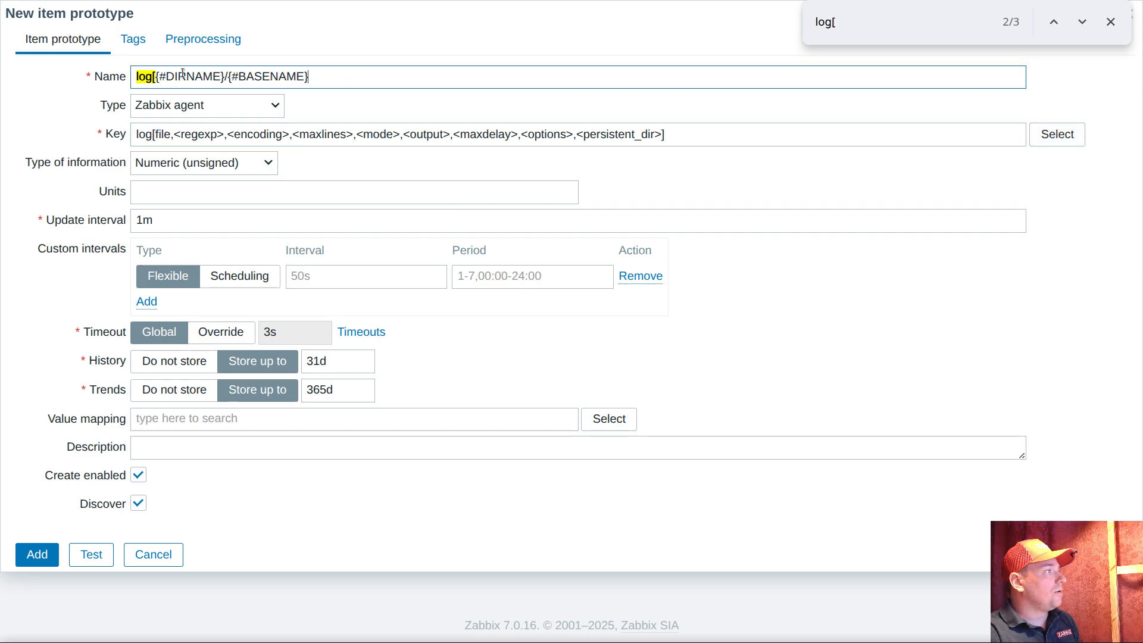
pyautogui.moveTo(155, 76); pyautogui.dragTo(317, 76)
pyautogui.rightClick(298, 76)
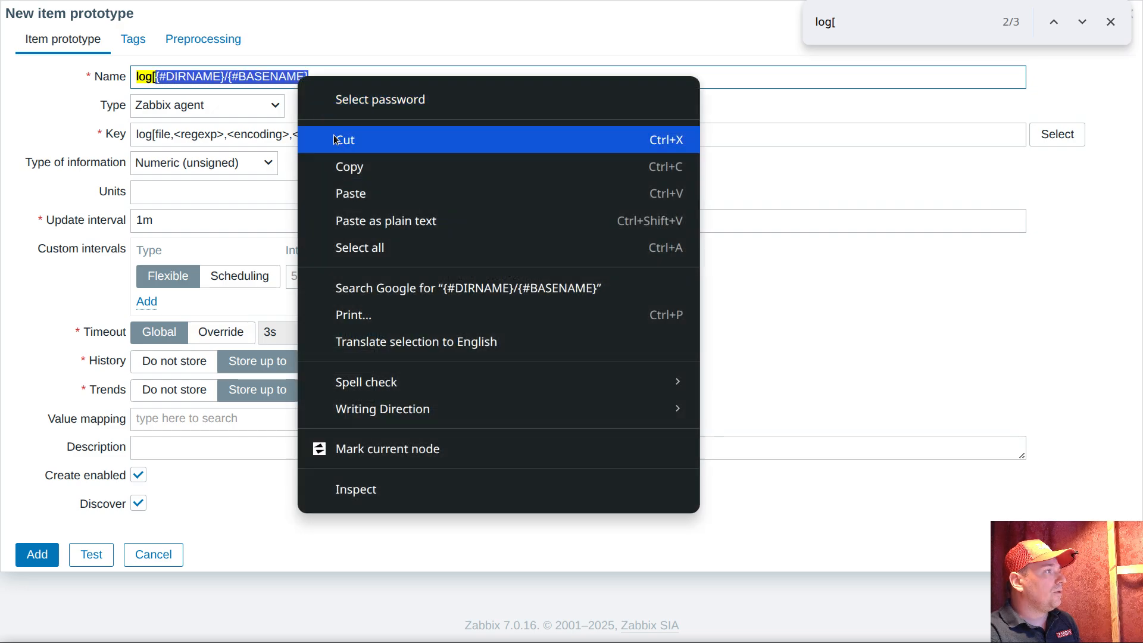
pyautogui.click(334, 139)
pyautogui.doubleClick(167, 134)
pyautogui.hotkey('ctrl', 'v')
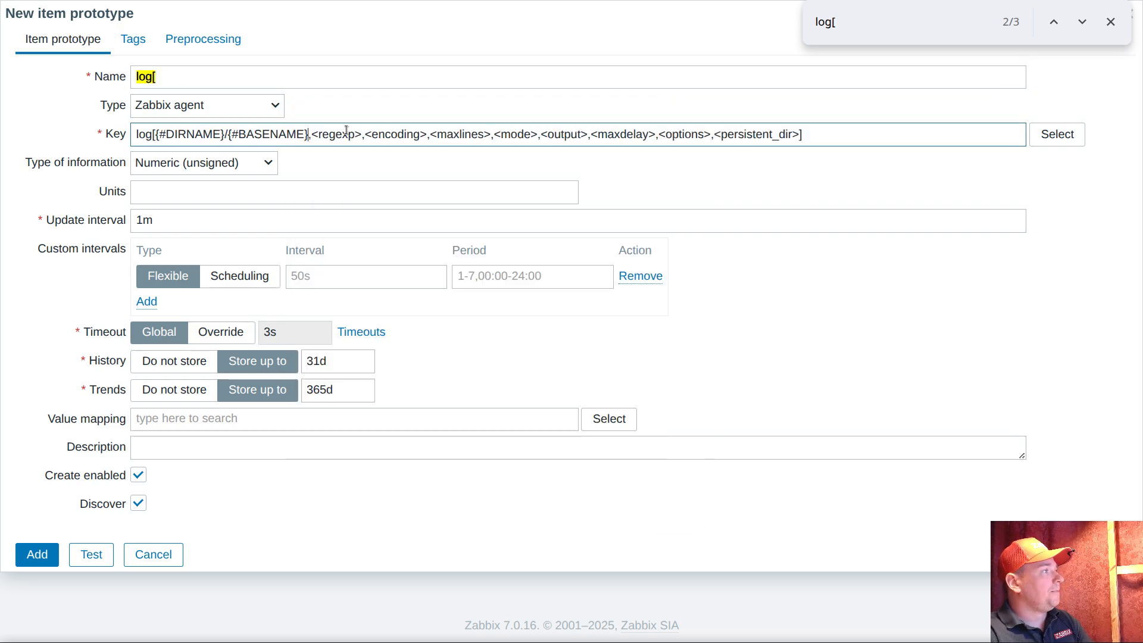
# Clear the <regexp> and <encoding> parameters from the log key, keeping their separating commas
pyautogui.click(314, 136)
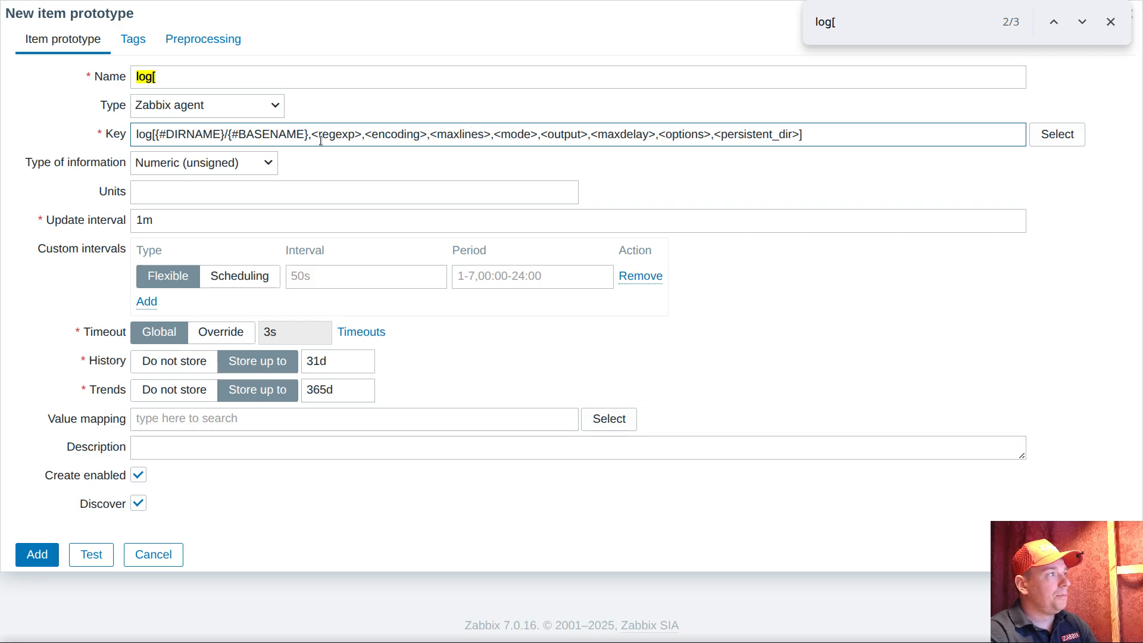
pyautogui.moveTo(311, 134); pyautogui.dragTo(360, 136)
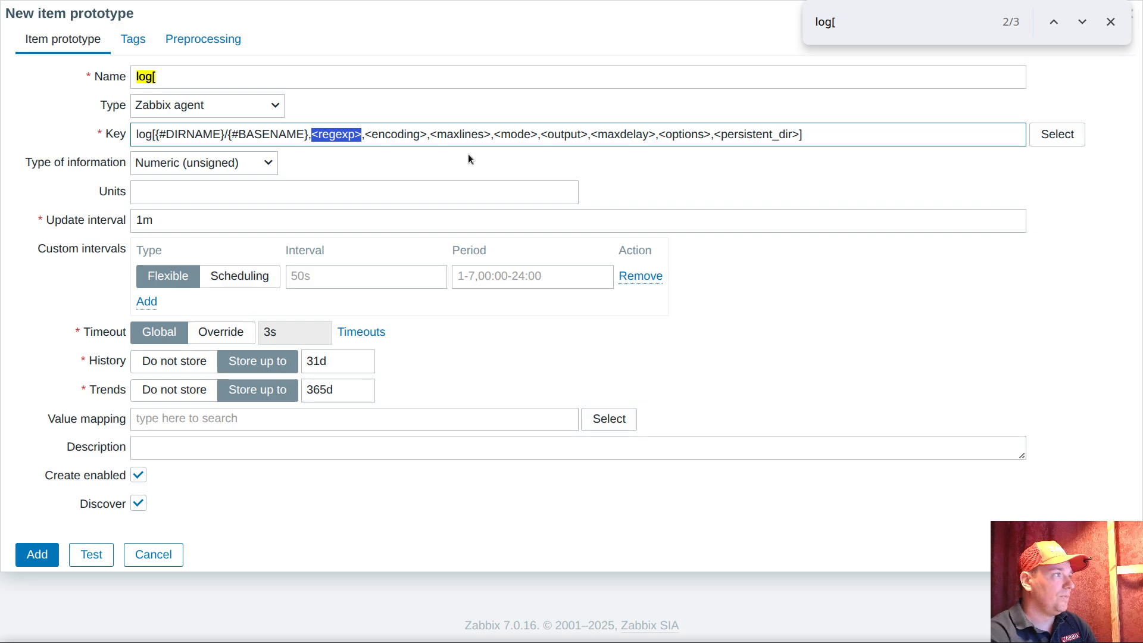
pyautogui.moveTo(311, 134); pyautogui.dragTo(365, 135)
pyautogui.click(417, 145)
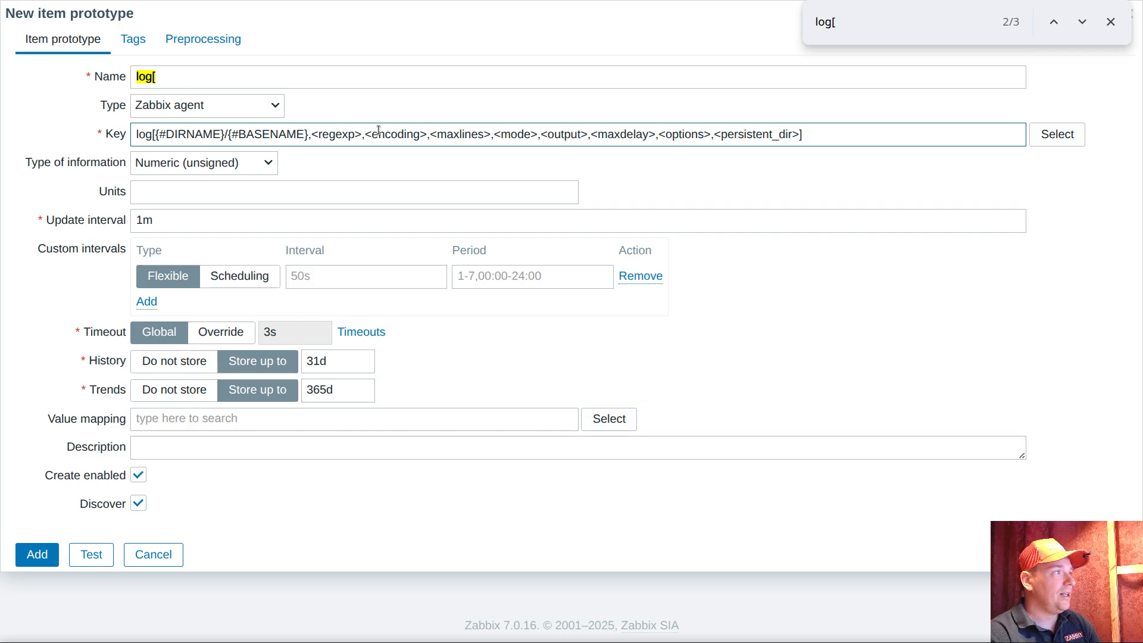
pyautogui.moveTo(312, 134); pyautogui.dragTo(363, 136)
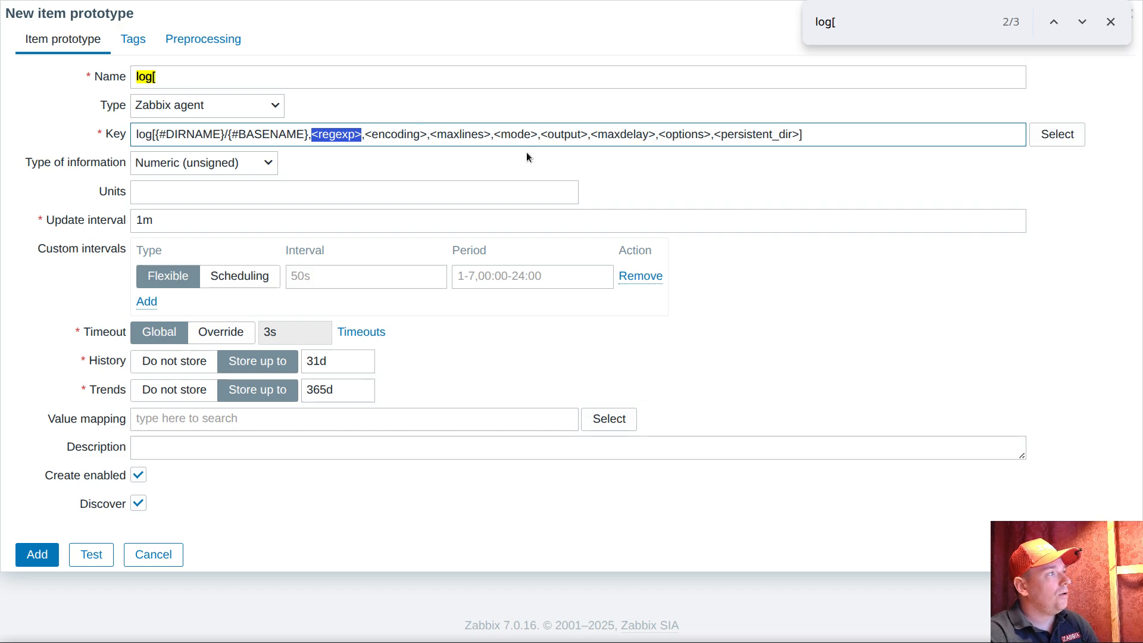
pyautogui.press('BackSpace')
pyautogui.moveTo(318, 135); pyautogui.dragTo(380, 136)
pyautogui.press('BackSpace')
# Replace the <maxlines> parameter in the item prototype's log key with the user macro {$MAX.LINES}
pyautogui.click(388, 135)
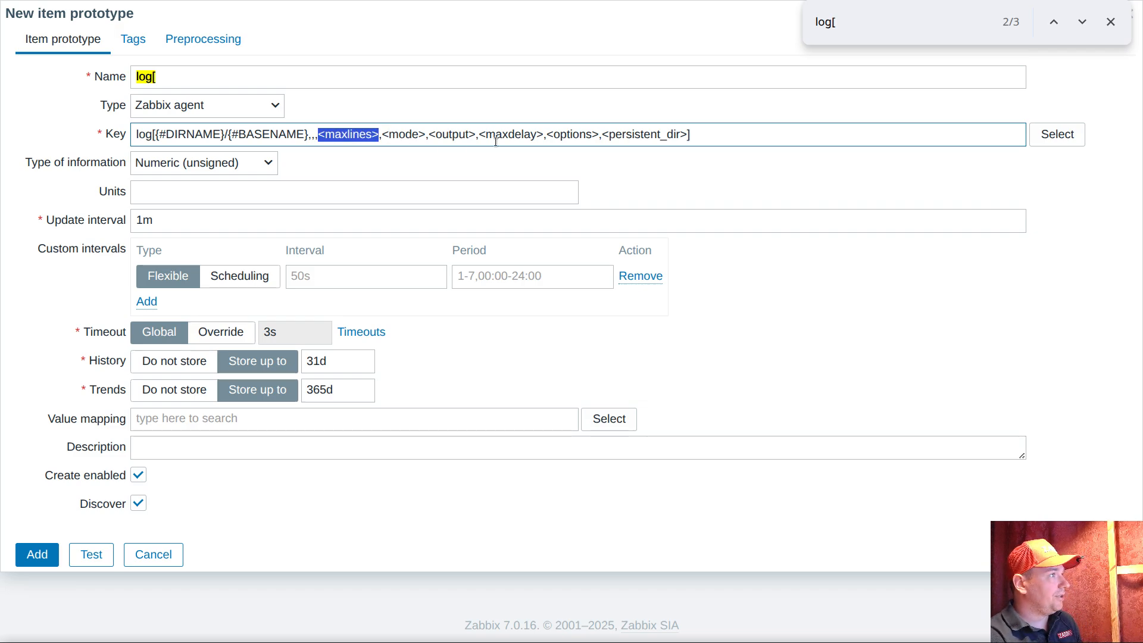
pyautogui.write('{#MAX')
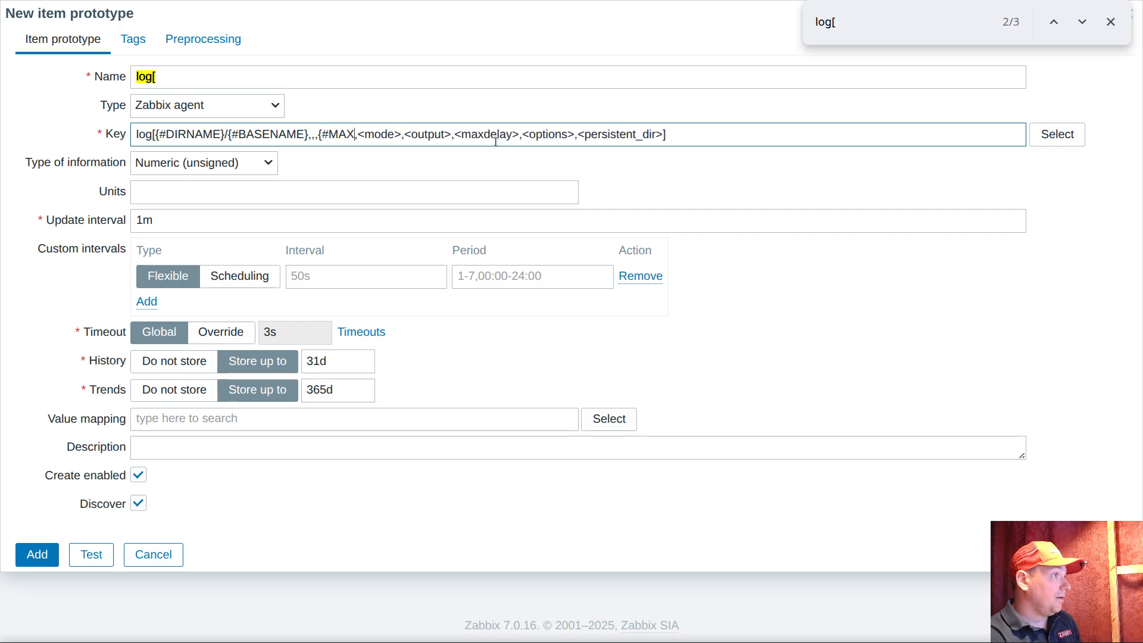
pyautogui.write('.')
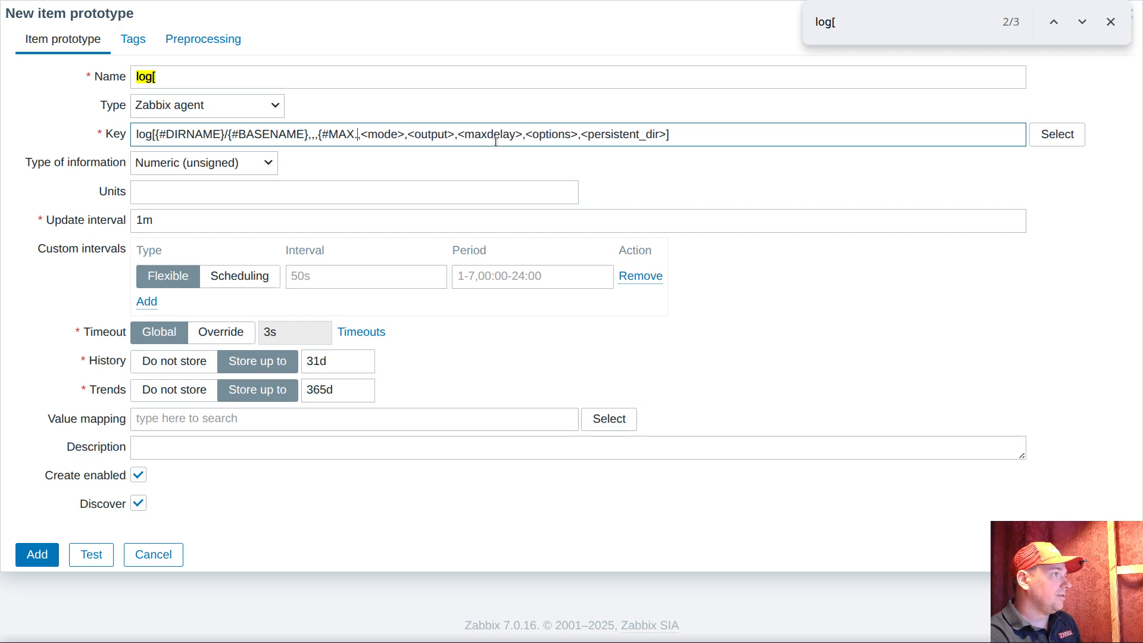
pyautogui.write('LINES')
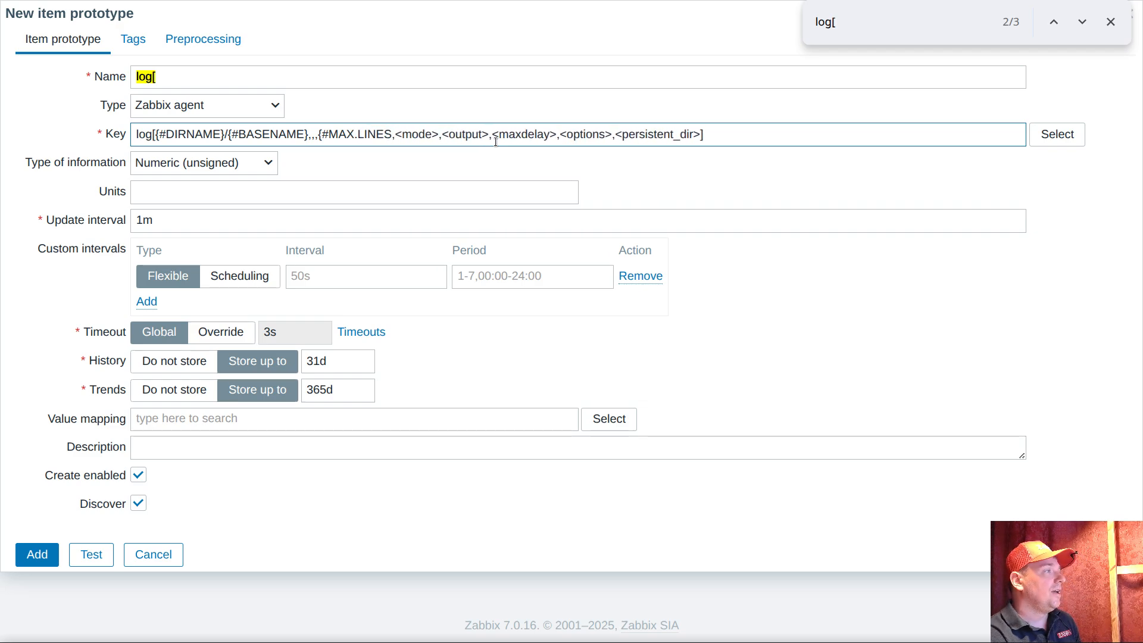
pyautogui.write('}')
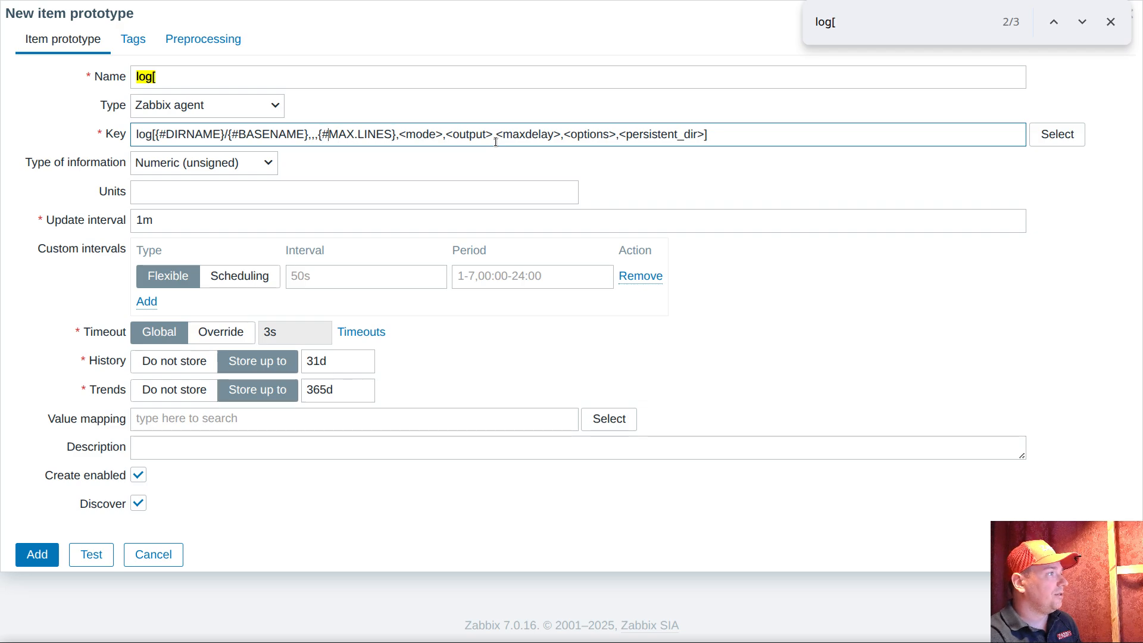
pyautogui.press('BackSpace')
pyautogui.write('$')
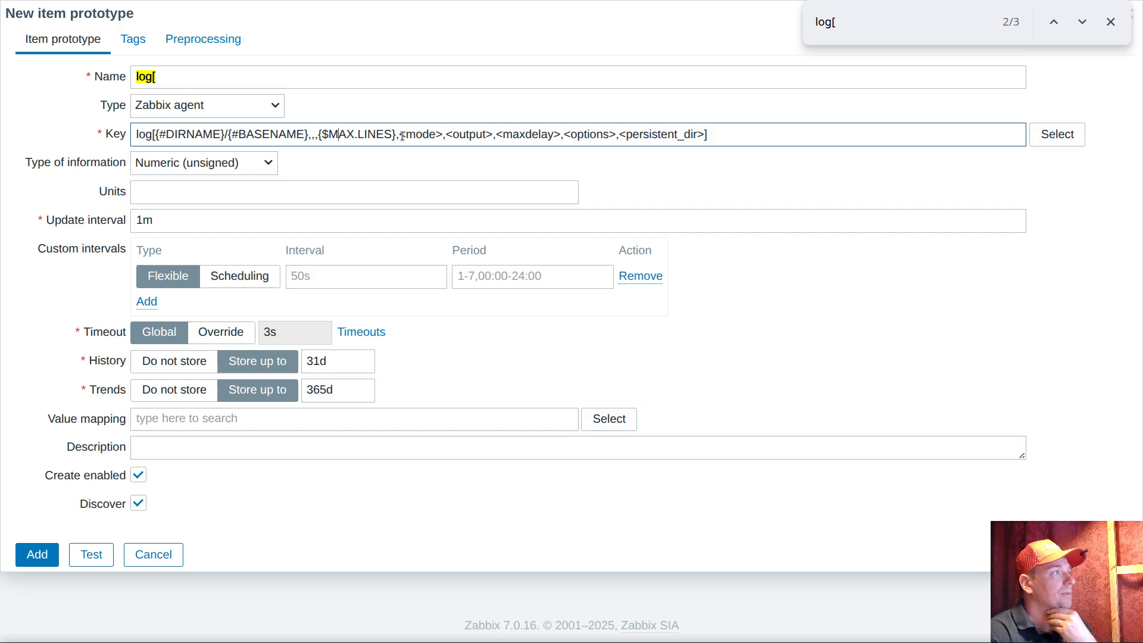
pyautogui.moveTo(318, 136); pyautogui.dragTo(391, 136)
pyautogui.click(429, 135)
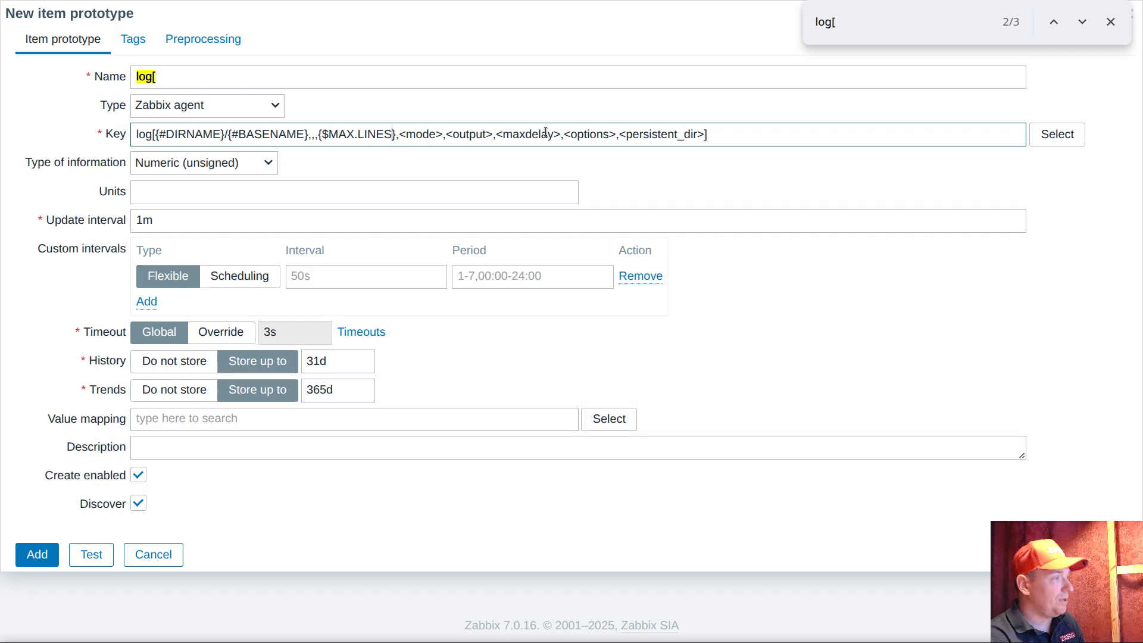
# Add the quoted context "{#BASENAME}" to the key's max lines macro, making it {$MAX.LINES:"{#BASENAME}"}
pyautogui.write(':""')
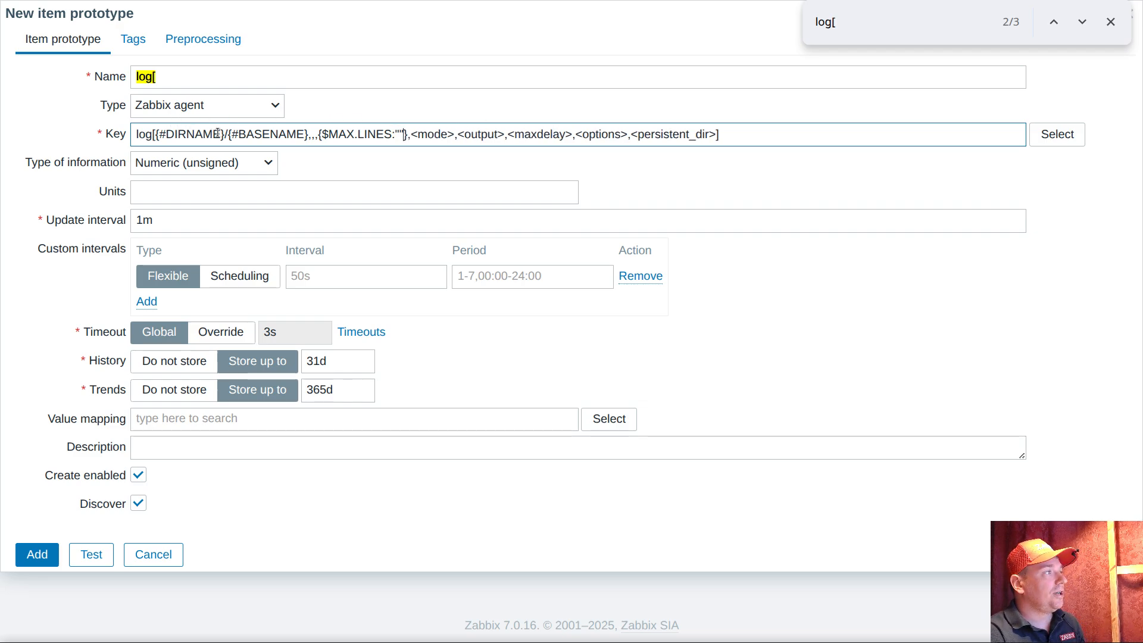
pyautogui.moveTo(228, 135); pyautogui.dragTo(310, 135)
pyautogui.hotkey('ctrl', 'c')
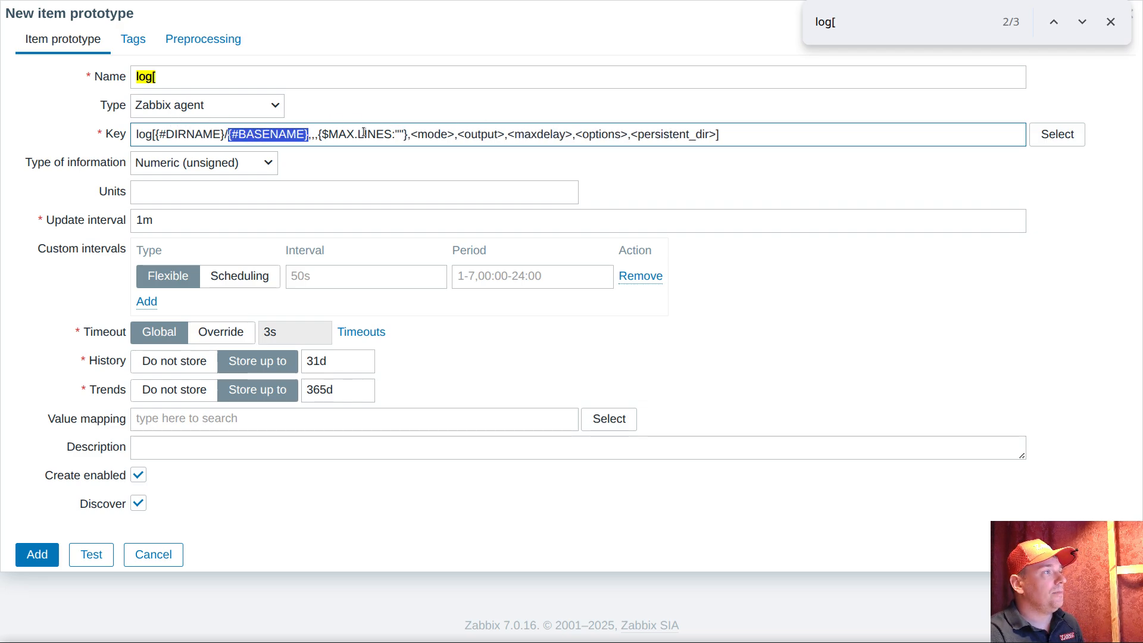
pyautogui.click(399, 135)
pyautogui.hotkey('ctrl', 'v')
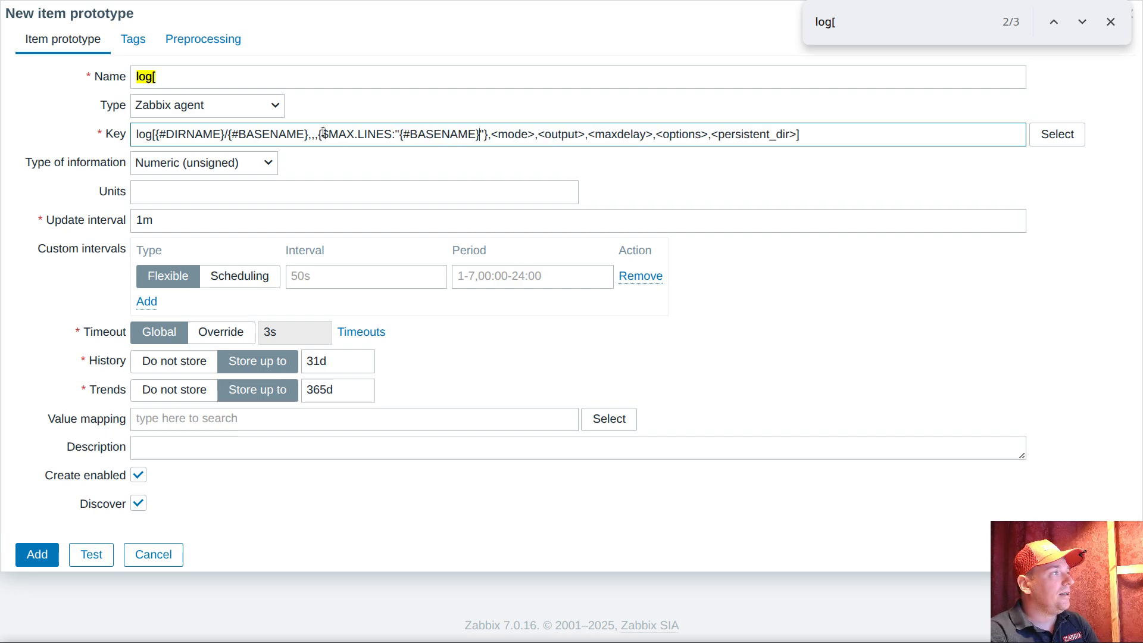
pyautogui.moveTo(316, 134); pyautogui.dragTo(489, 134)
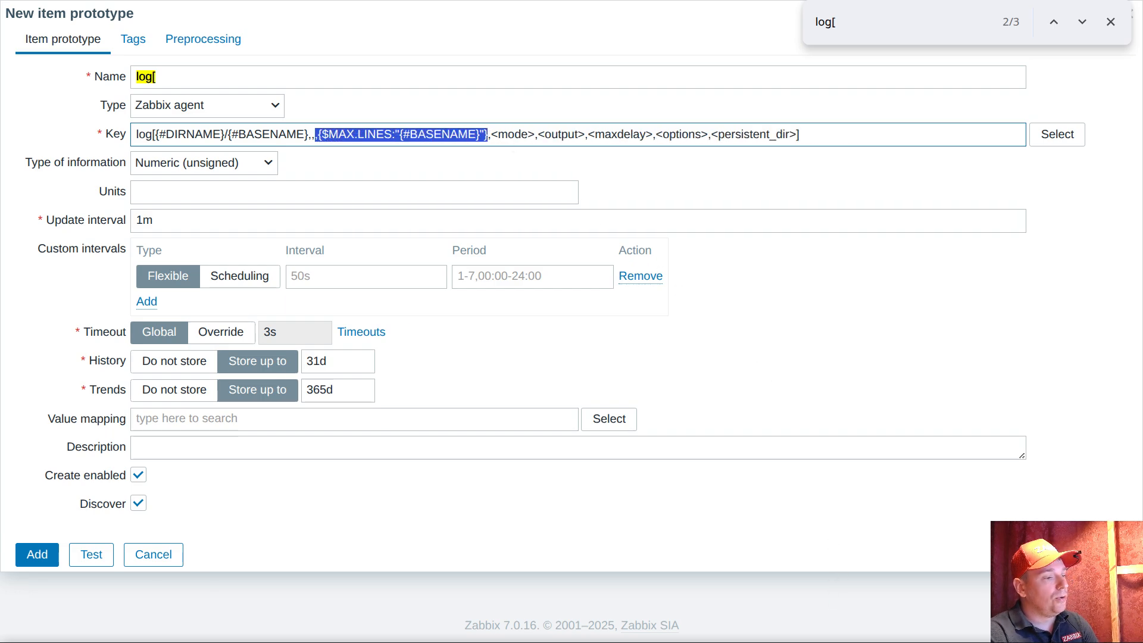
# Switch to the terminal, clear it and list /var/log to examine file names such as cron, dnf.log and secure
pyautogui.hotkey('alt', 'Tab')
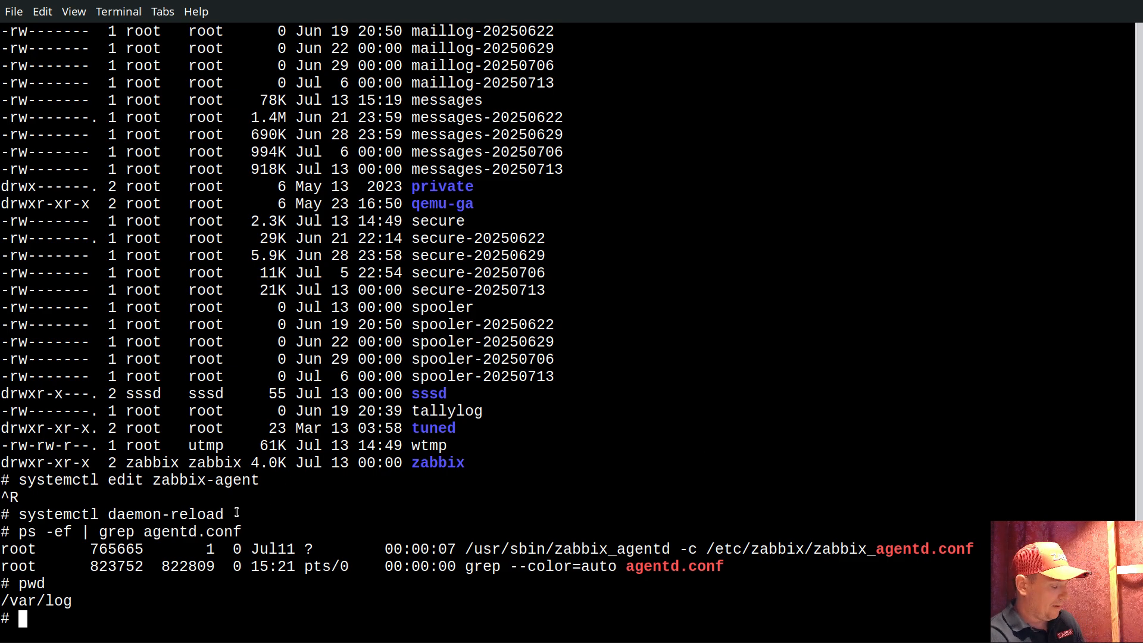
pyautogui.hotkey('ctrl', 'l')
pyautogui.write('ls')
pyautogui.press('Return')
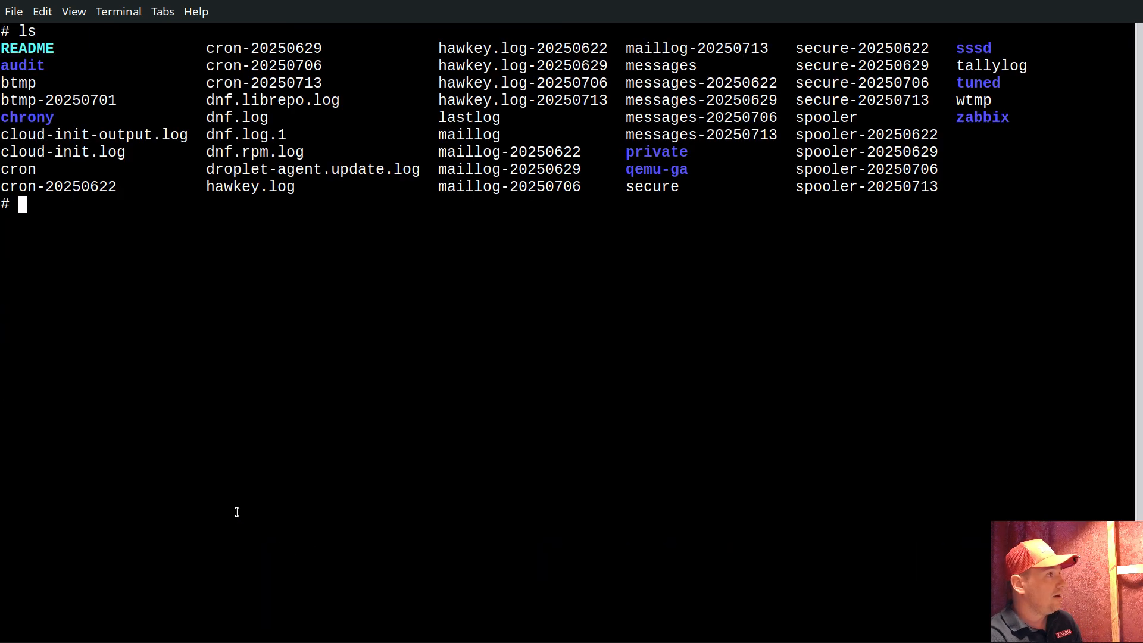
pyautogui.doubleClick(35, 172)
pyautogui.doubleClick(239, 120)
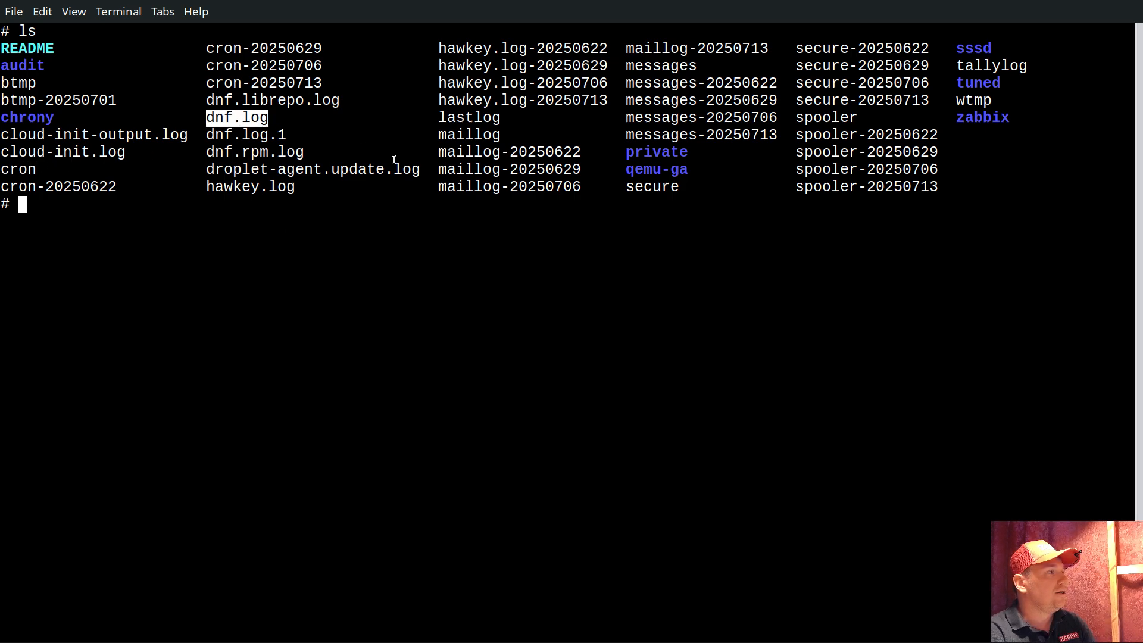
pyautogui.doubleClick(649, 188)
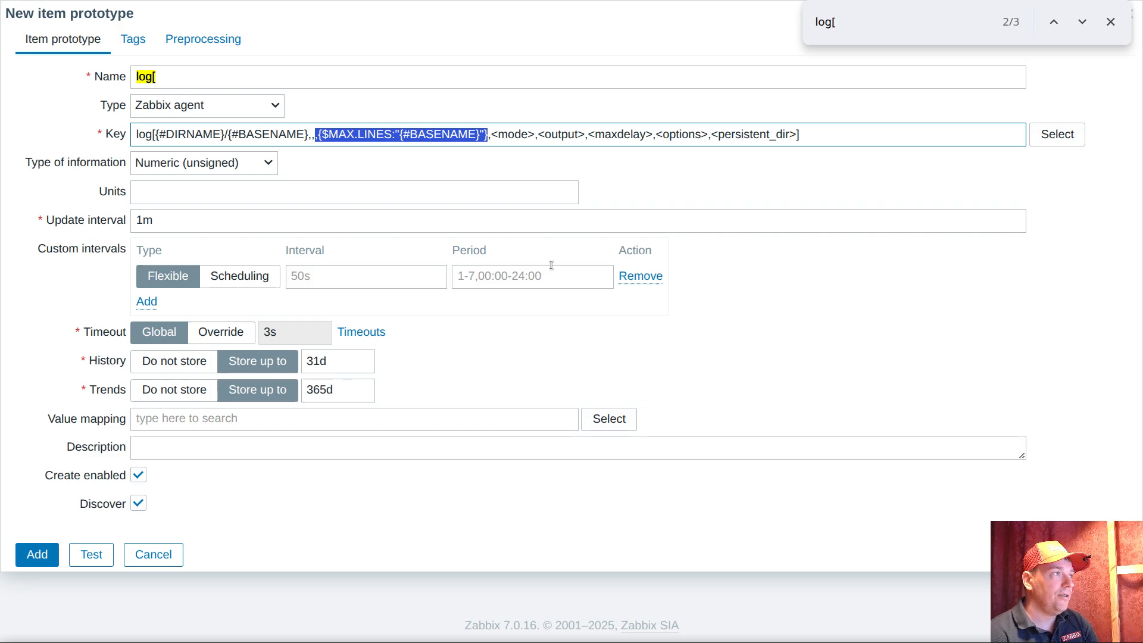
# Replace the <mode> parameter in the item prototype's key with the context macro {$MODE:"{#BASENAME}"}
pyautogui.click(384, 133)
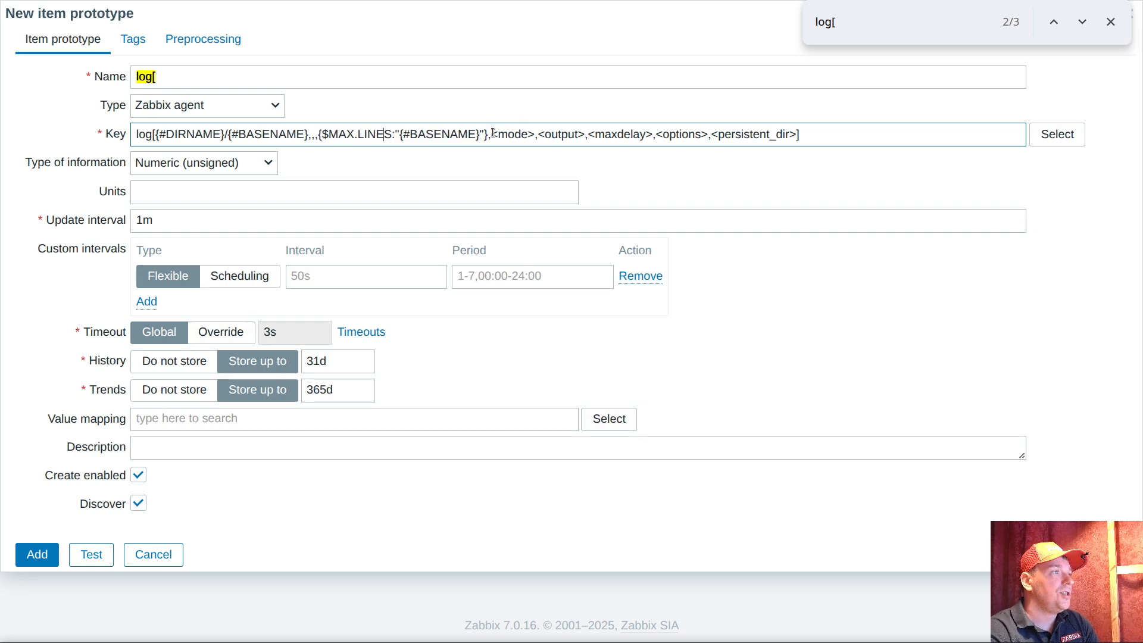
pyautogui.moveTo(492, 133); pyautogui.dragTo(535, 134)
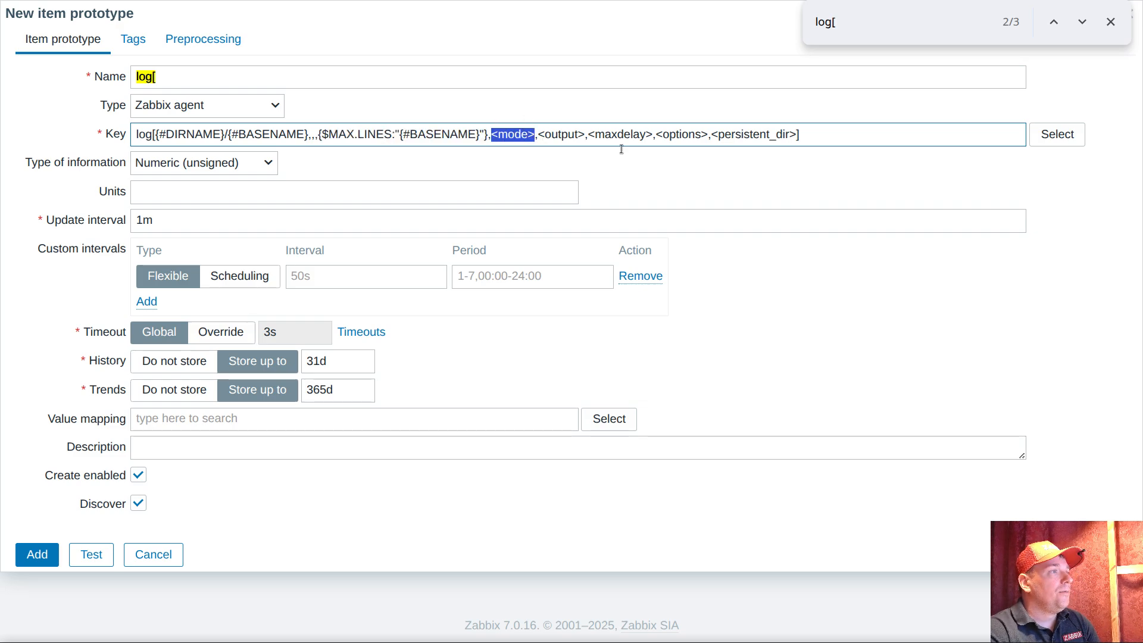
pyautogui.write('{$MO')
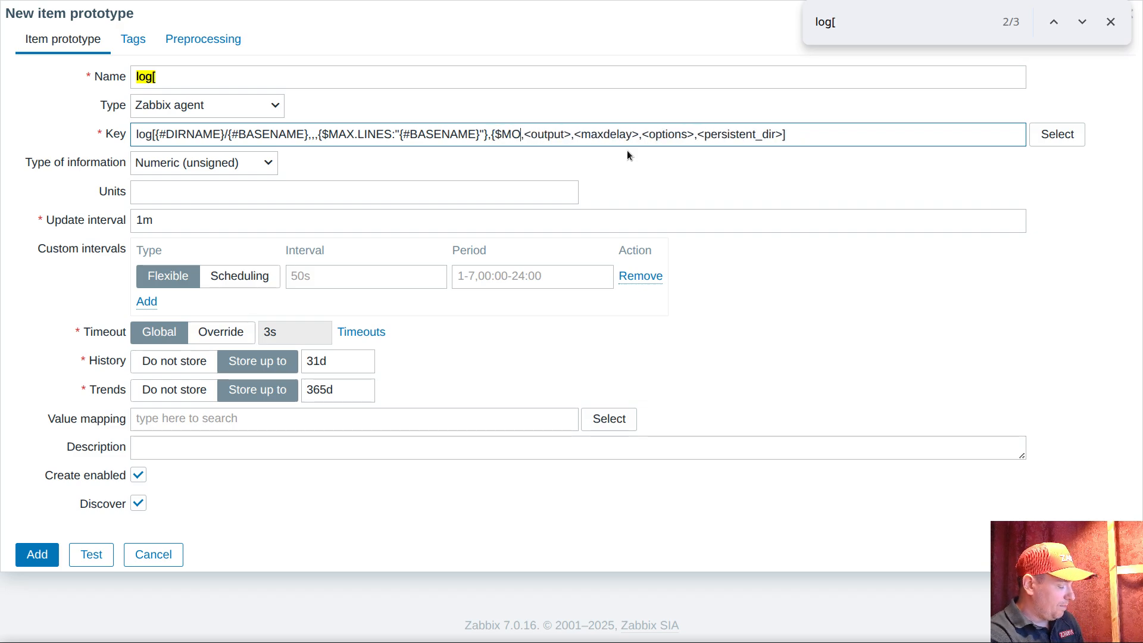
pyautogui.write('DE}')
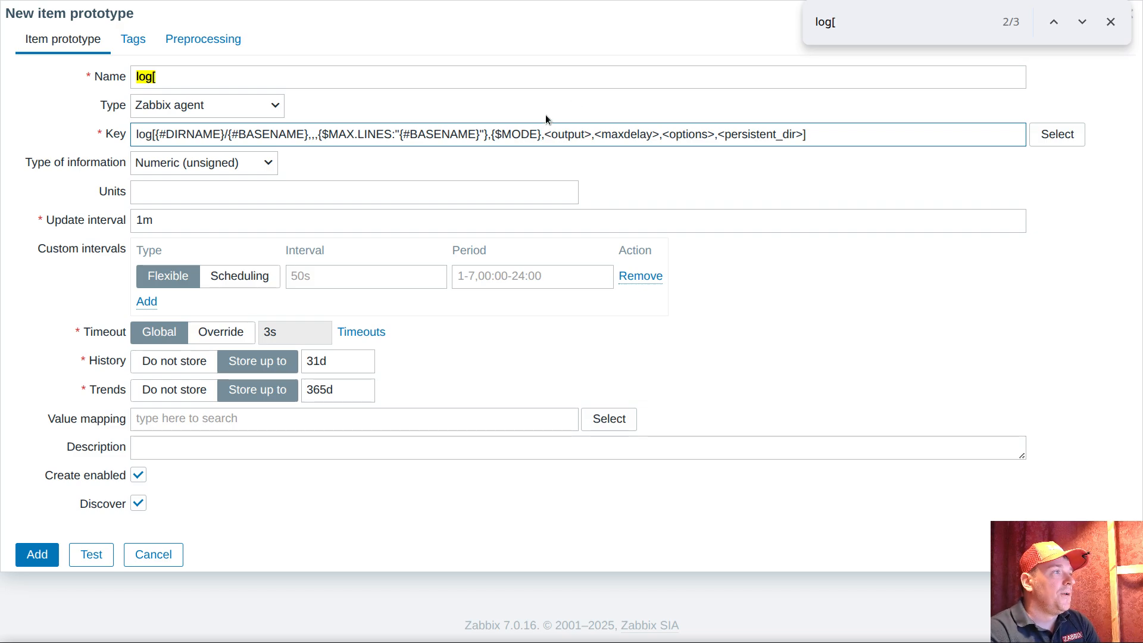
pyautogui.write(':""')
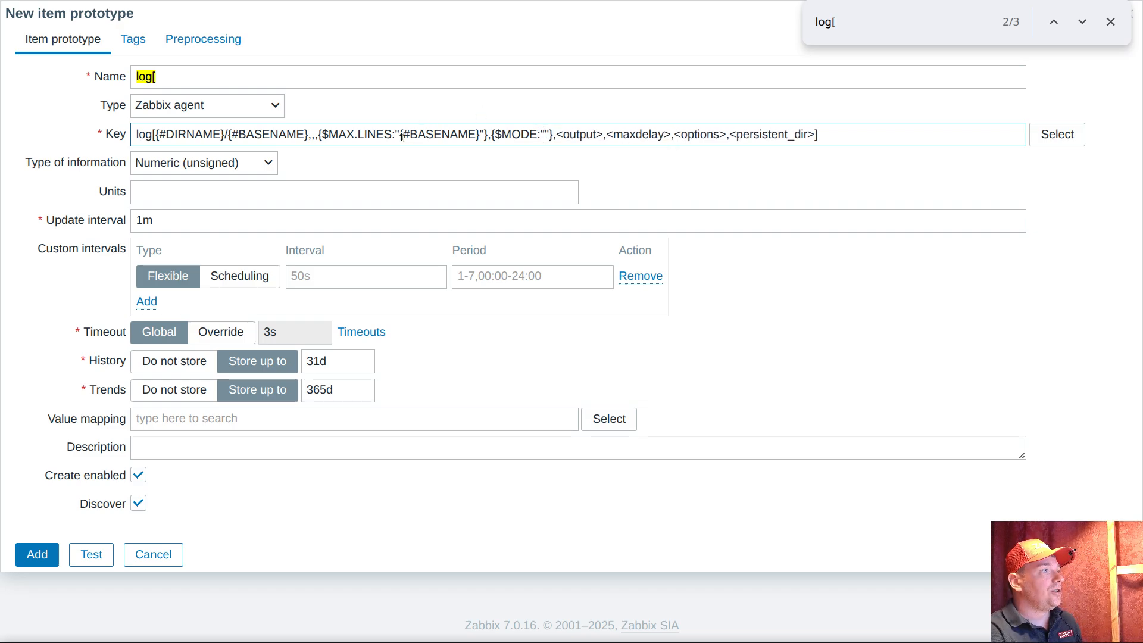
pyautogui.moveTo(401, 134); pyautogui.dragTo(482, 138)
pyautogui.hotkey('ctrl', 'c')
pyautogui.click(543, 134)
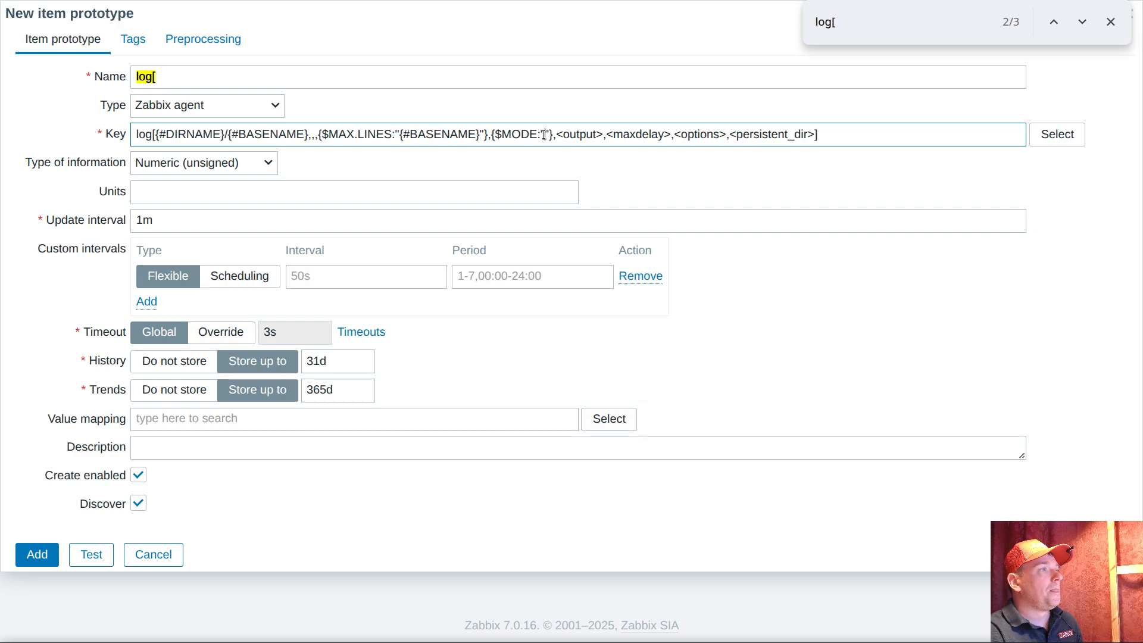
pyautogui.hotkey('ctrl', 'v')
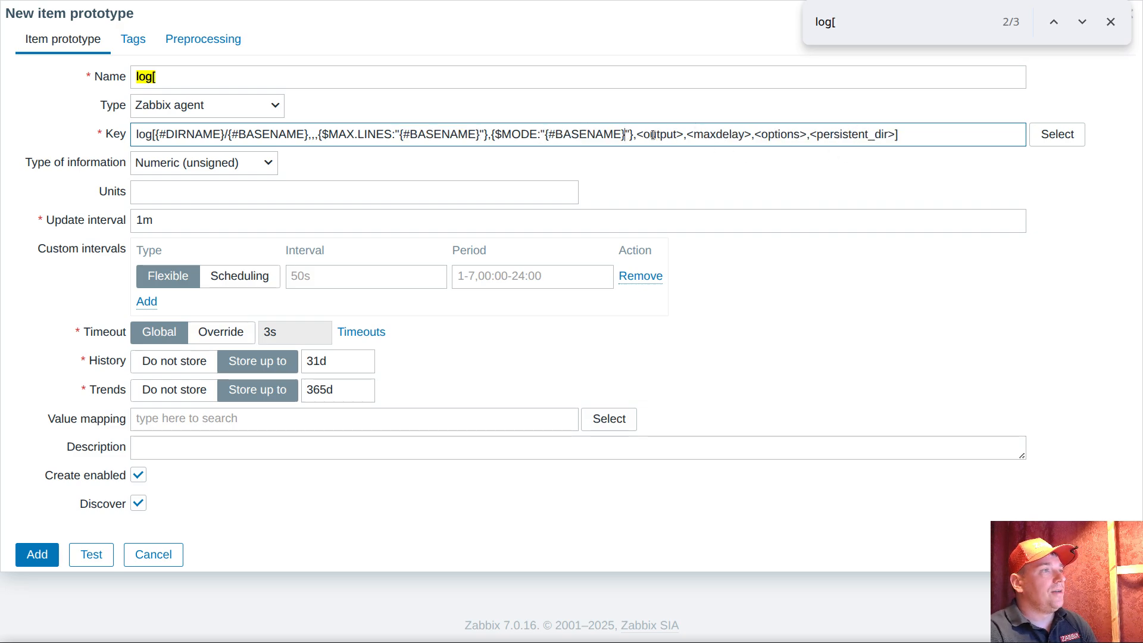
# Delete the parameters from <output> through <persistent_dir> from the key and set the type of information to Log
pyautogui.moveTo(635, 134); pyautogui.dragTo(894, 138)
pyautogui.press('BackSpace')
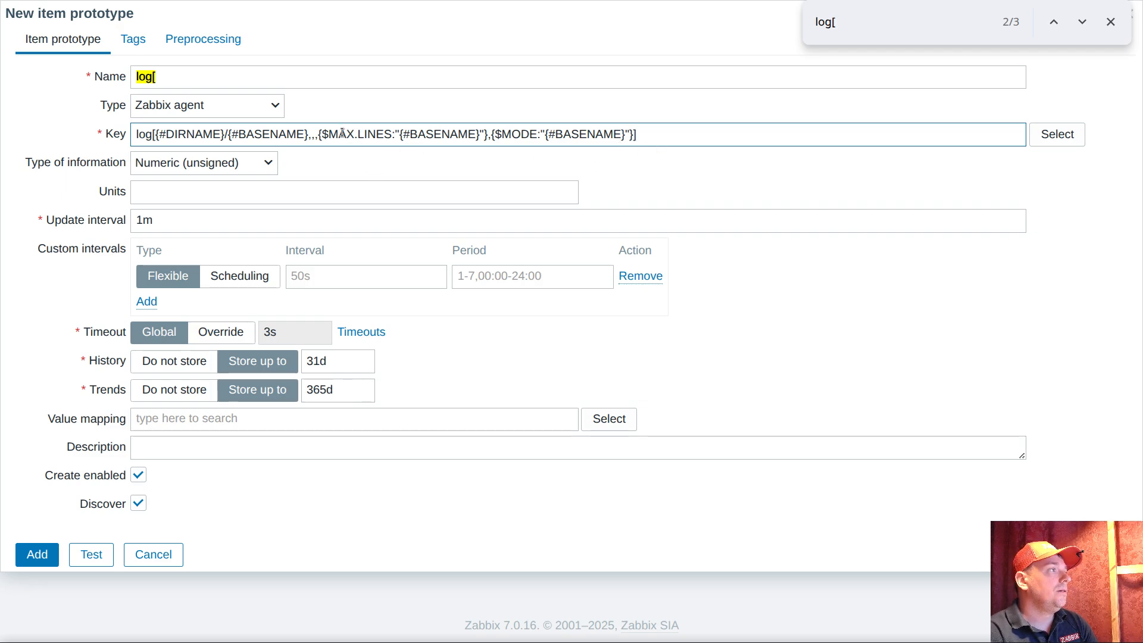
pyautogui.click(266, 165)
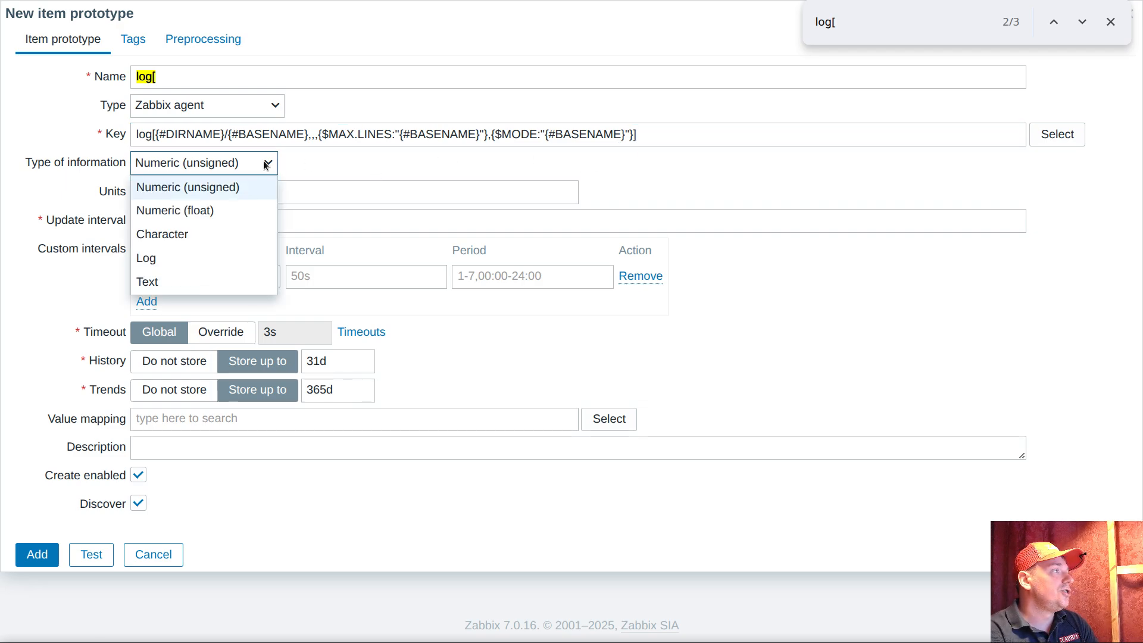
pyautogui.click(195, 257)
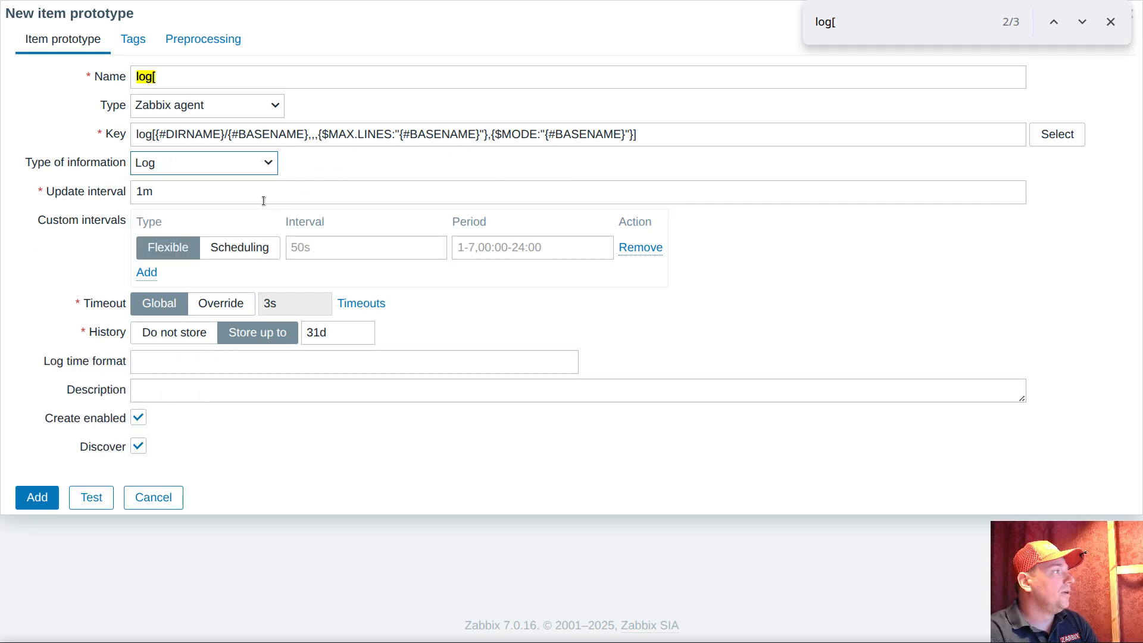
# Set the item prototype's update interval to 1s and override its timeout with 1s
pyautogui.click(234, 191)
pyautogui.hotkey('ctrl', 'a')
pyautogui.write('1s')
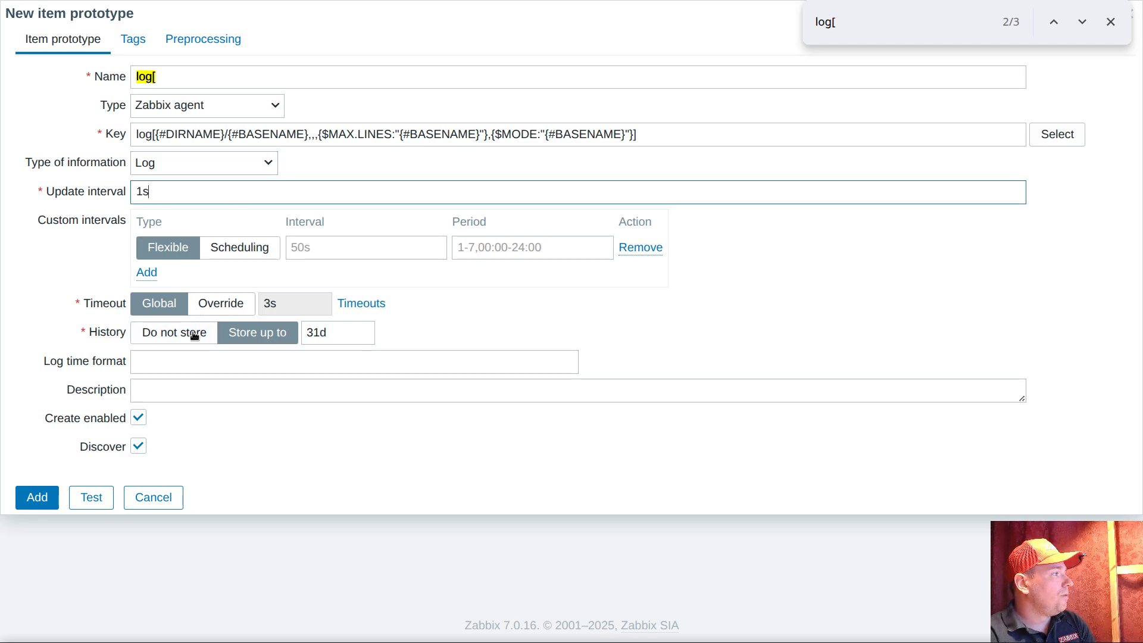
pyautogui.click(221, 303)
pyautogui.doubleClick(324, 304)
pyautogui.write('1s')
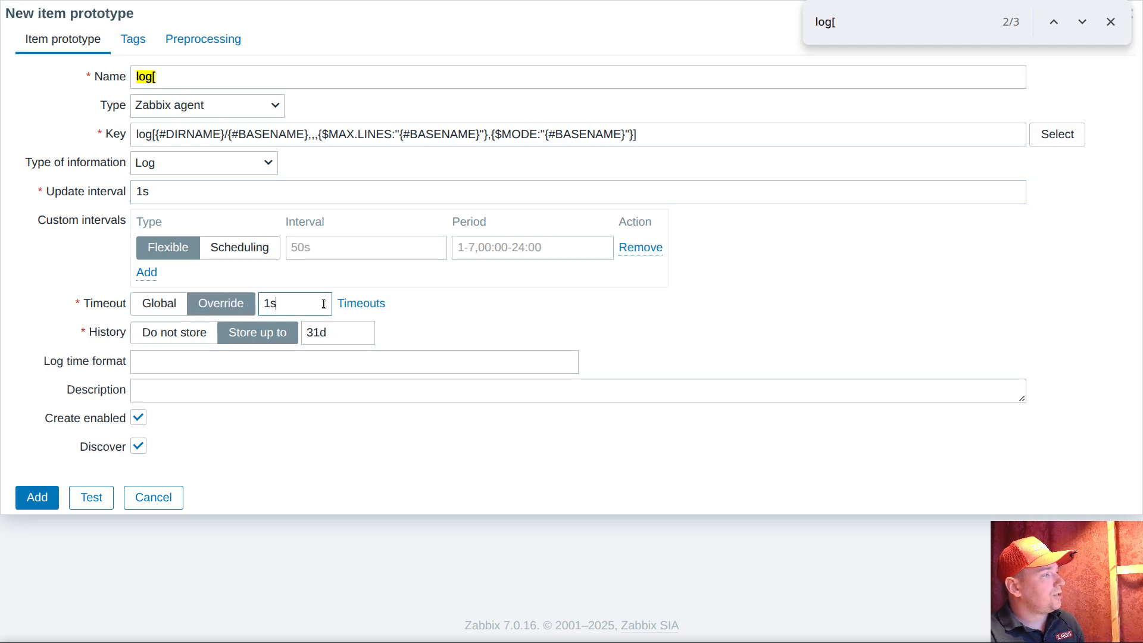
pyautogui.click(477, 314)
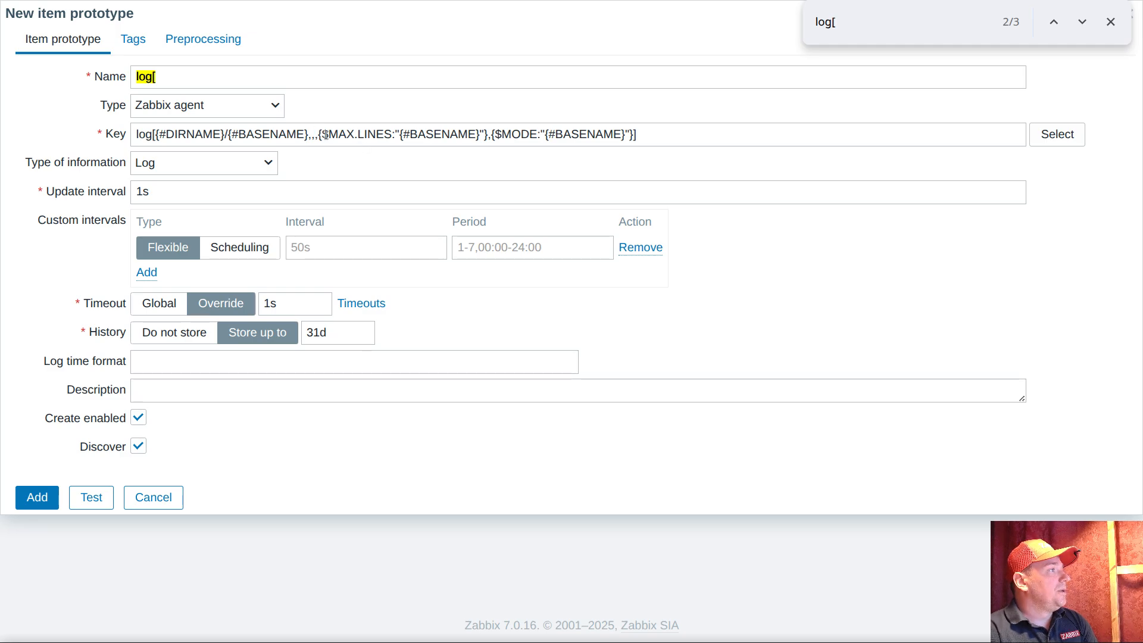
# Copy the macro name MAX.LINES from the item prototype's key
pyautogui.moveTo(329, 134); pyautogui.dragTo(391, 135)
pyautogui.rightClick(375, 137)
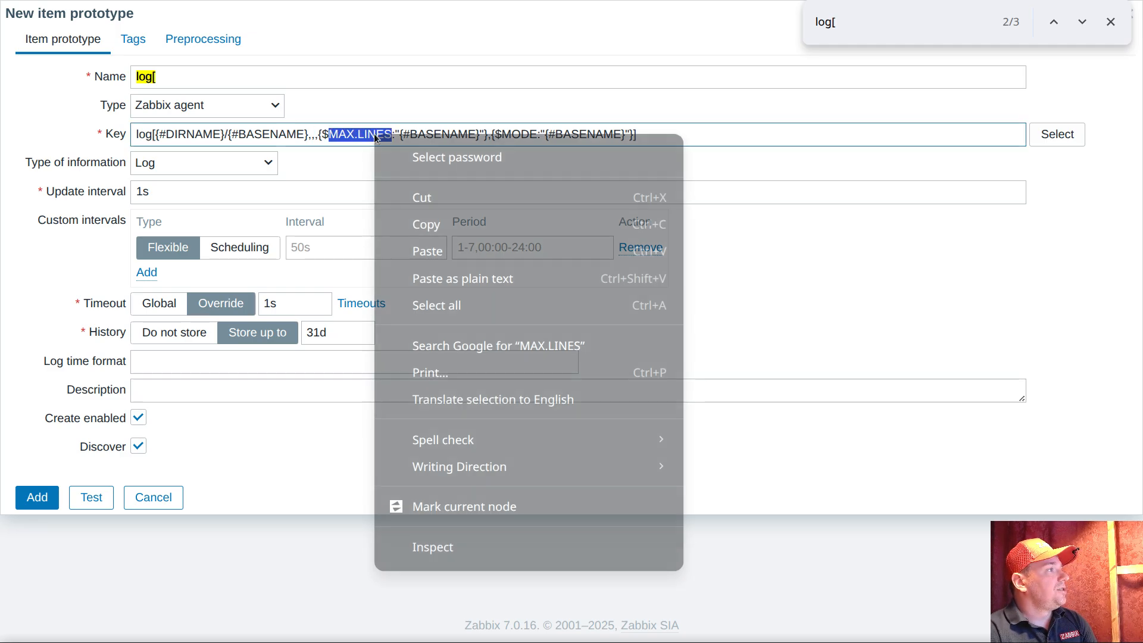
pyautogui.click(438, 224)
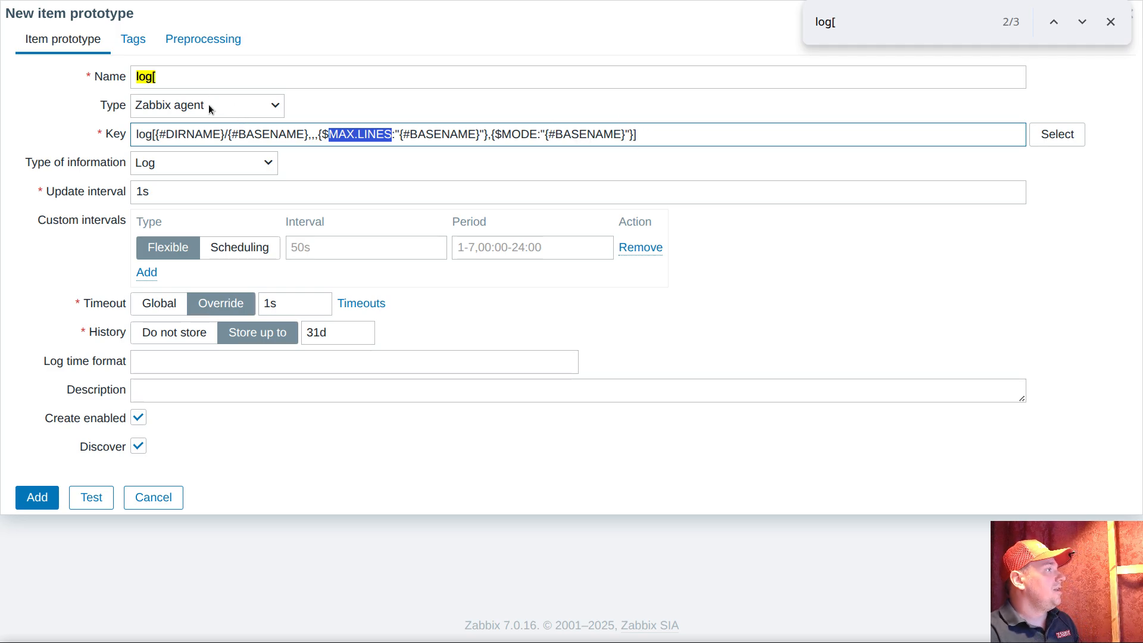
# Name the item prototype "{#DIRNAME}/{#BASENAME} contents", copying the path macros from its key
pyautogui.moveTo(154, 135); pyautogui.dragTo(274, 143)
pyautogui.click(274, 143)
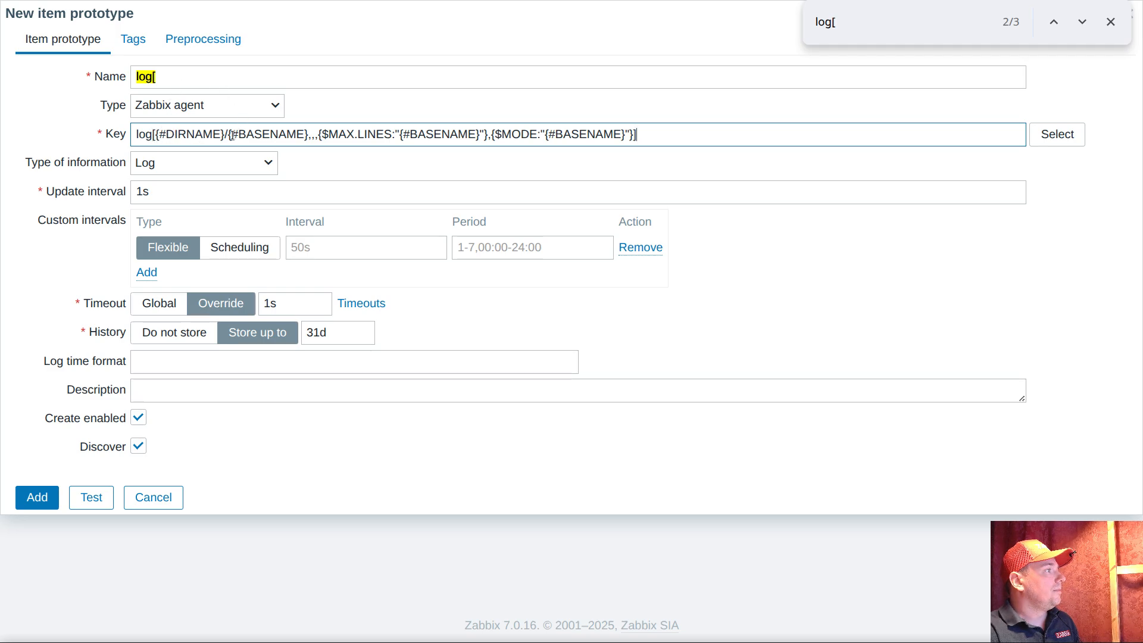
pyautogui.moveTo(156, 136); pyautogui.dragTo(309, 137)
pyautogui.hotkey('ctrl', 'c')
pyautogui.click(217, 81)
pyautogui.hotkey('ctrl', 'a')
pyautogui.hotkey('ctrl', 'v')
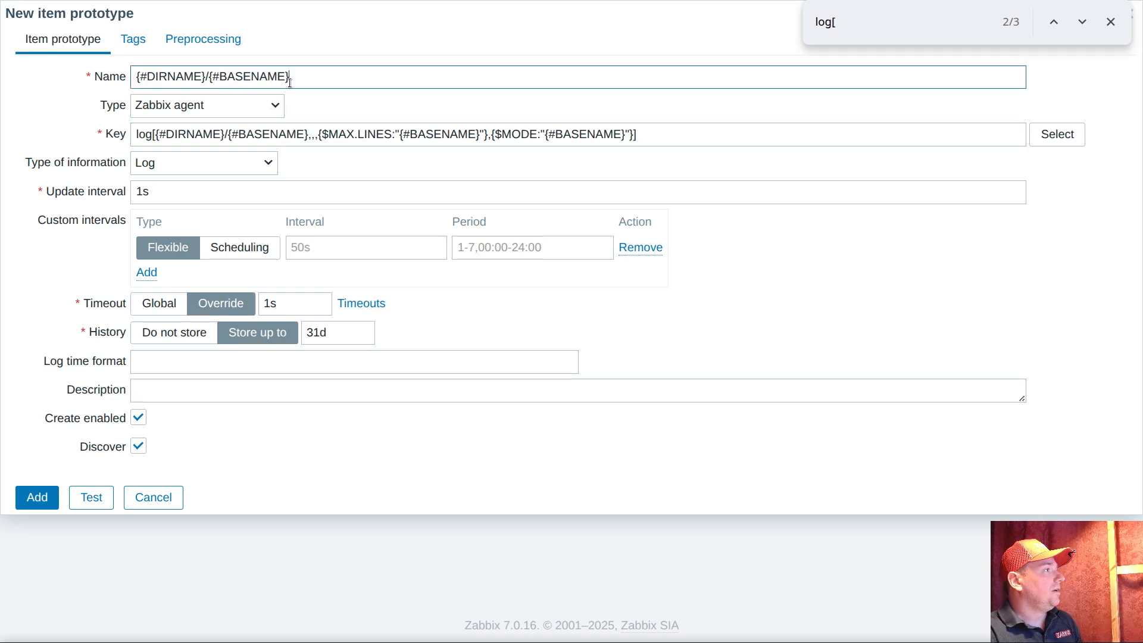
pyautogui.write('contents')
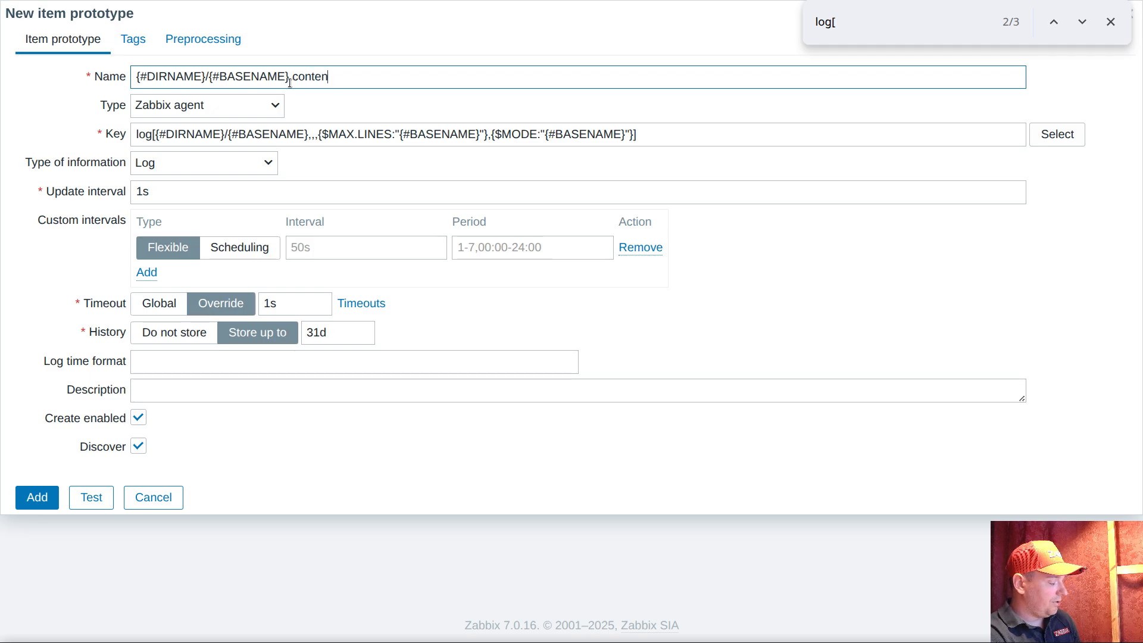
# Tag the new item prototype with ultimate set to contents
pyautogui.click(132, 40)
pyautogui.click(166, 133)
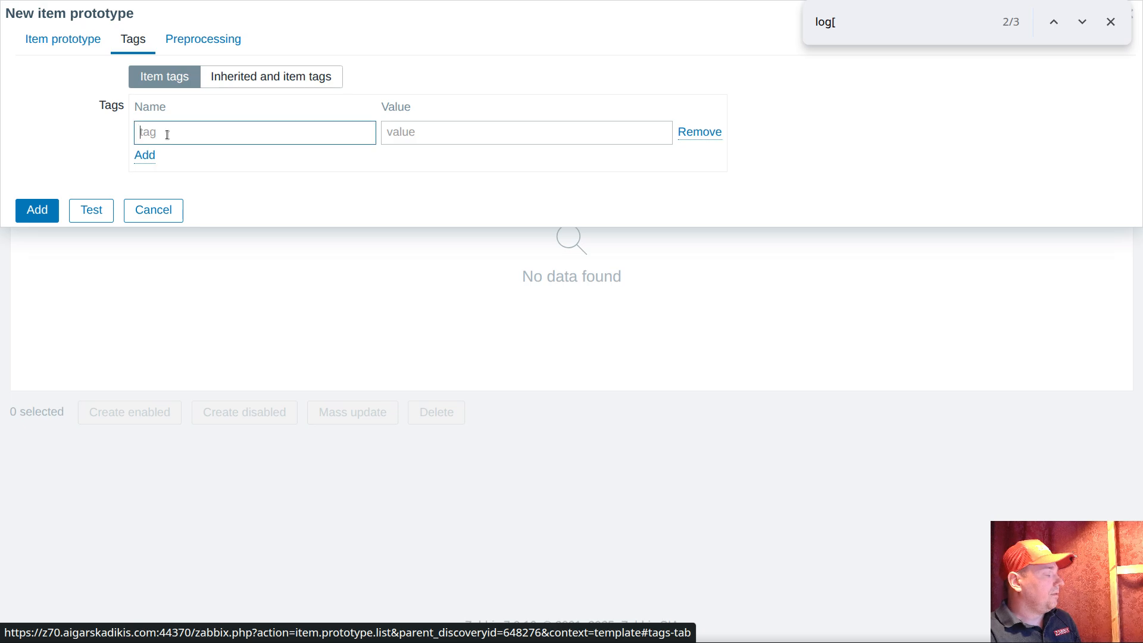
pyautogui.write('ultimate')
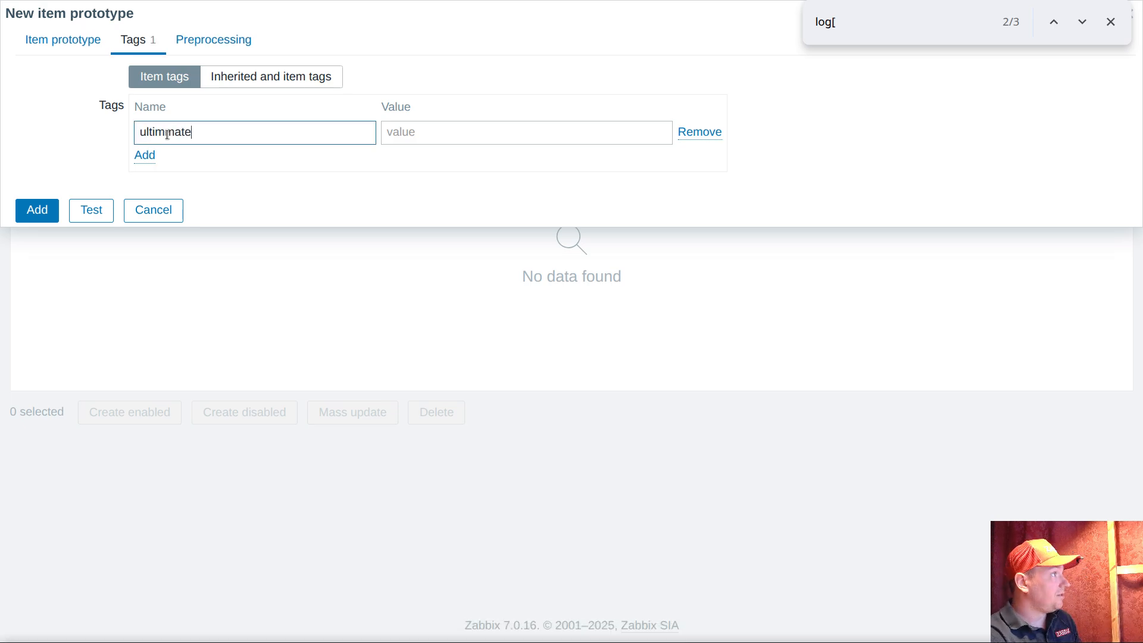
pyautogui.doubleClick(167, 134)
pyautogui.write('ult')
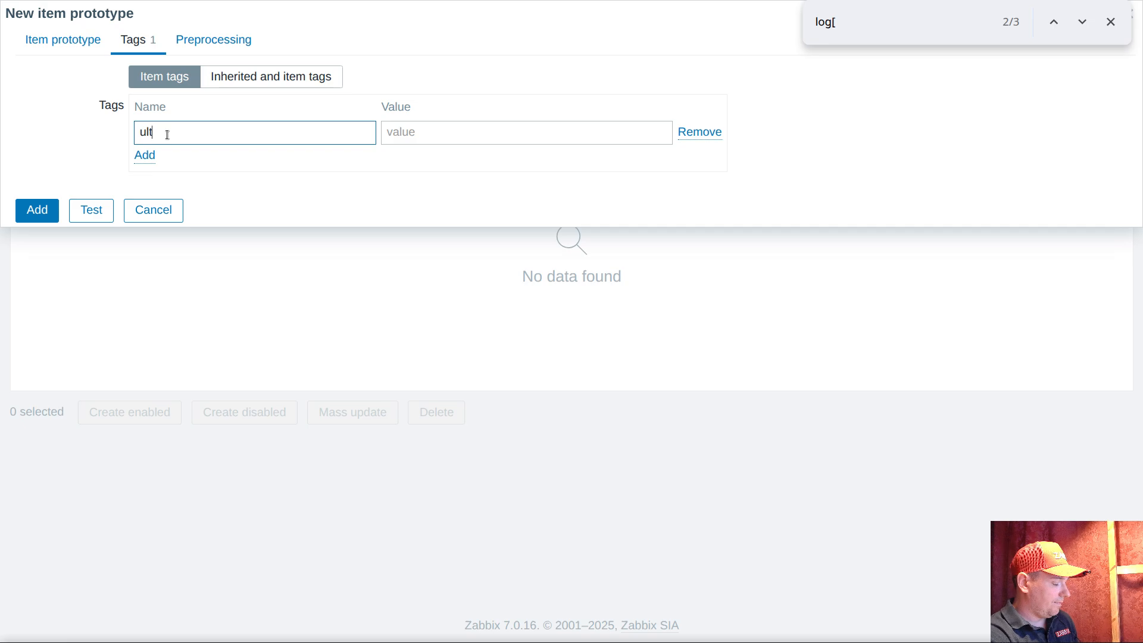
pyautogui.write('imate')
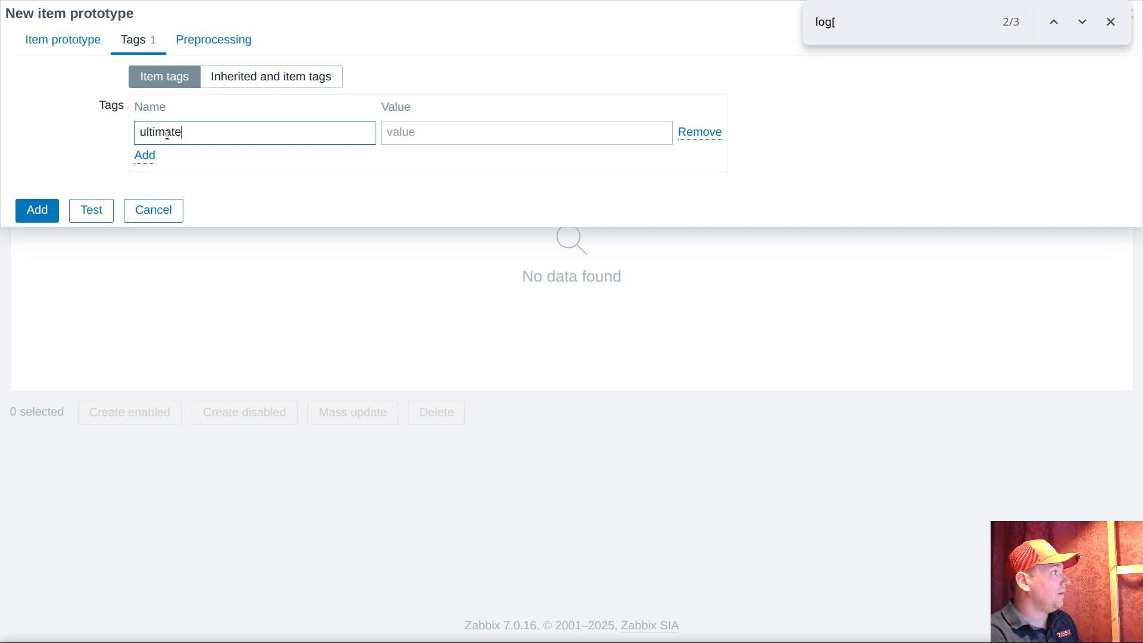
pyautogui.click(409, 130)
pyautogui.write('contents')
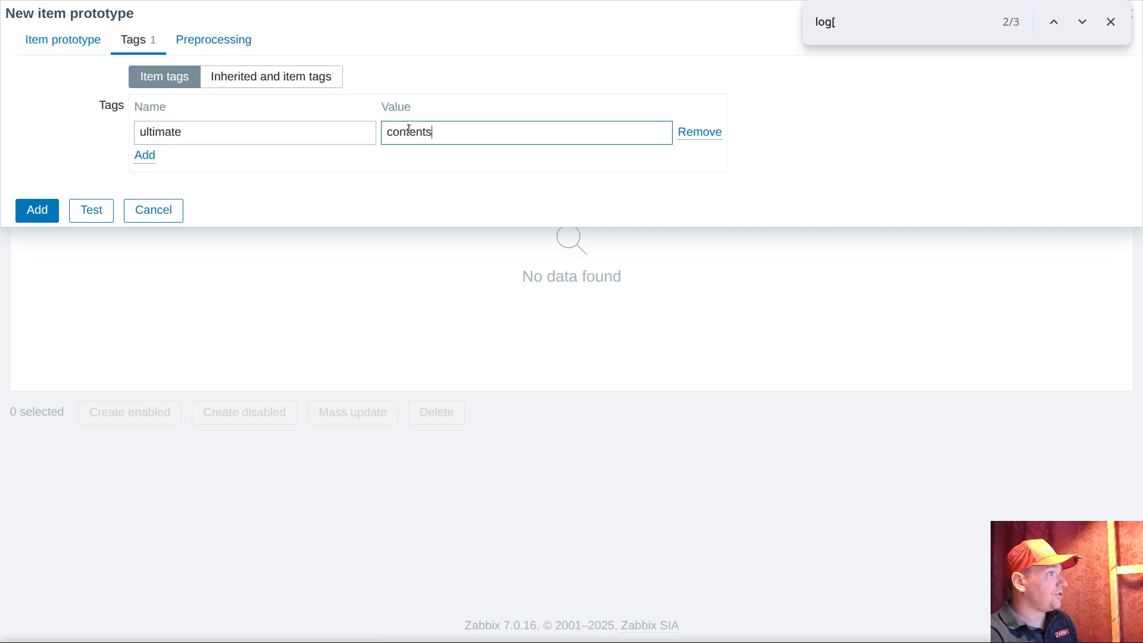
# Add a second tag, file, with the value {#BASENAME} copied from the prototype's name, and save the new item prototype
pyautogui.click(156, 156)
pyautogui.click(167, 163)
pyautogui.write('file')
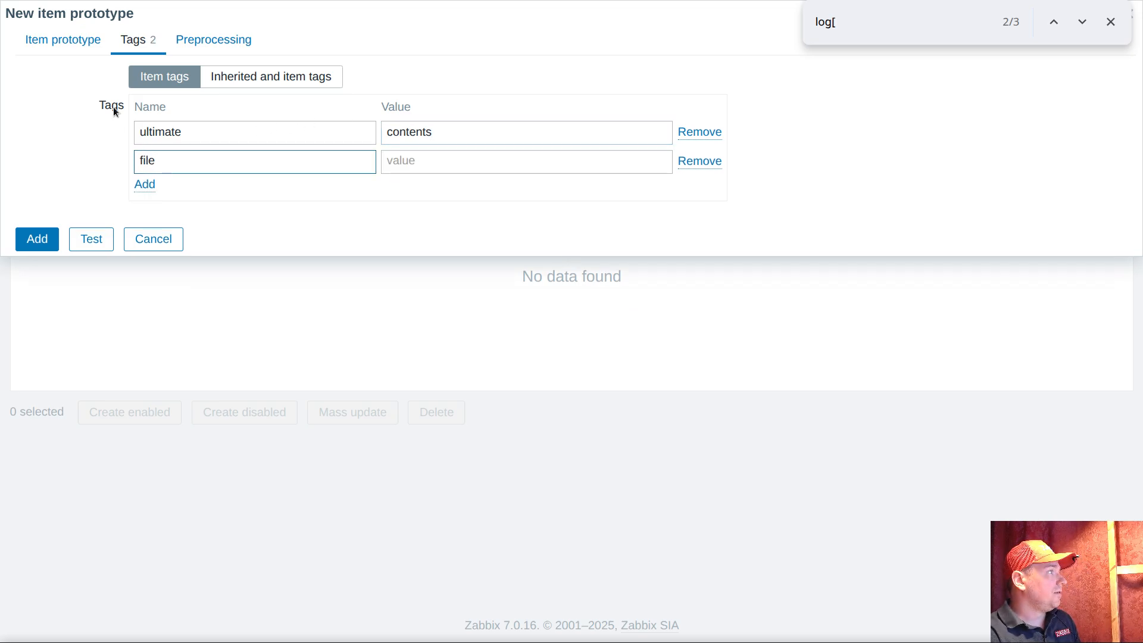
pyautogui.click(80, 48)
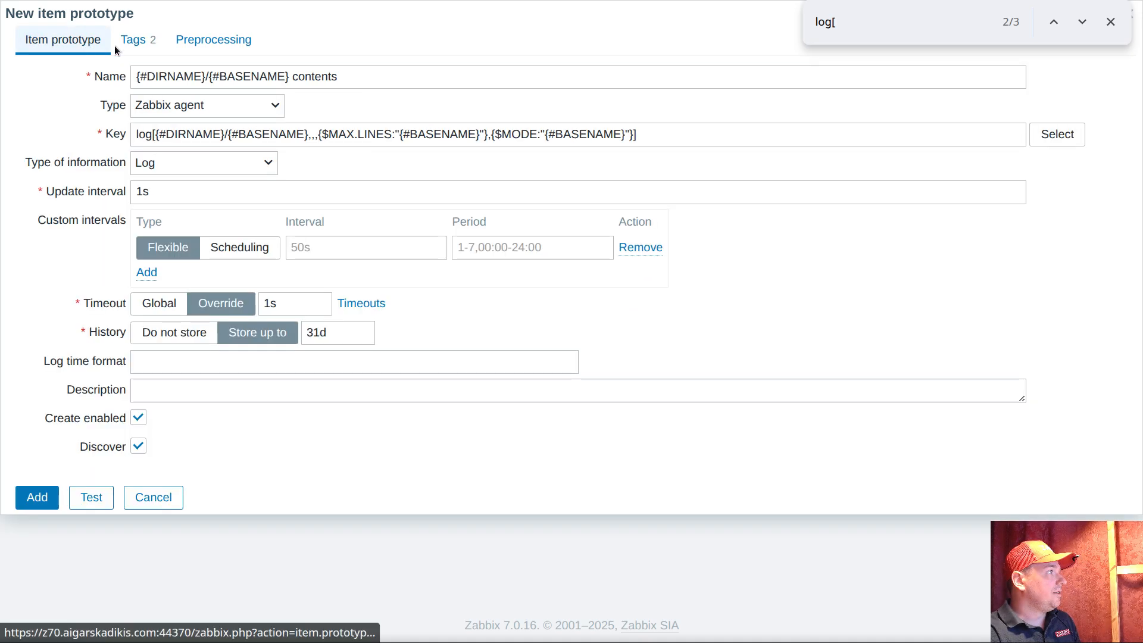
pyautogui.click(210, 77)
pyautogui.hotkey('shift', 'Right')
pyautogui.hotkey('shift', 'Right')
pyautogui.hotkey('shift', 'Right')
pyautogui.hotkey('shift', 'Right')
pyautogui.hotkey('shift', 'Right')
pyautogui.hotkey('shift', 'Right')
pyautogui.hotkey('shift', 'Right')
pyautogui.hotkey('shift', 'Right')
pyautogui.hotkey('shift', 'Right')
pyautogui.hotkey('shift', 'Right')
pyautogui.hotkey('shift', 'Right')
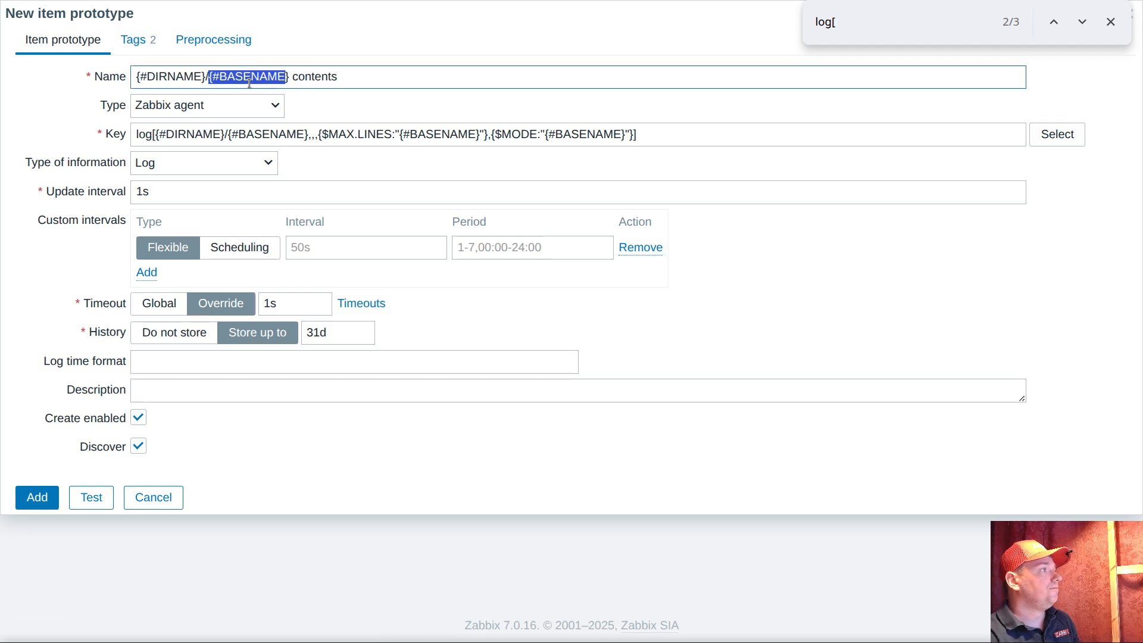
pyautogui.click(135, 39)
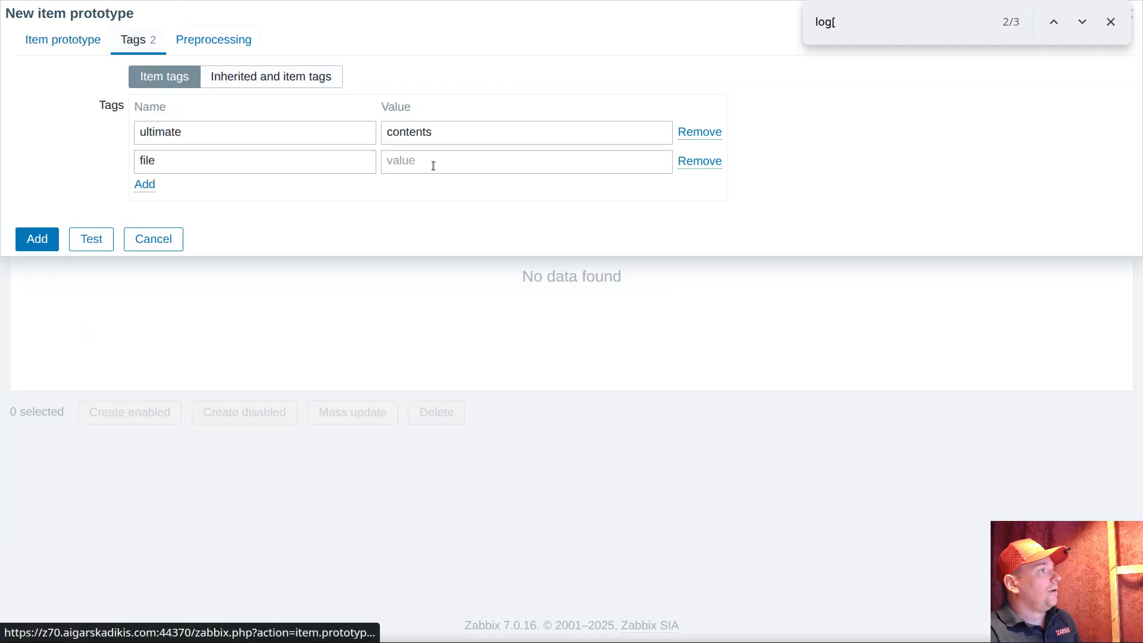
pyautogui.click(424, 166)
pyautogui.hotkey('ctrl', 'v')
pyautogui.click(284, 159)
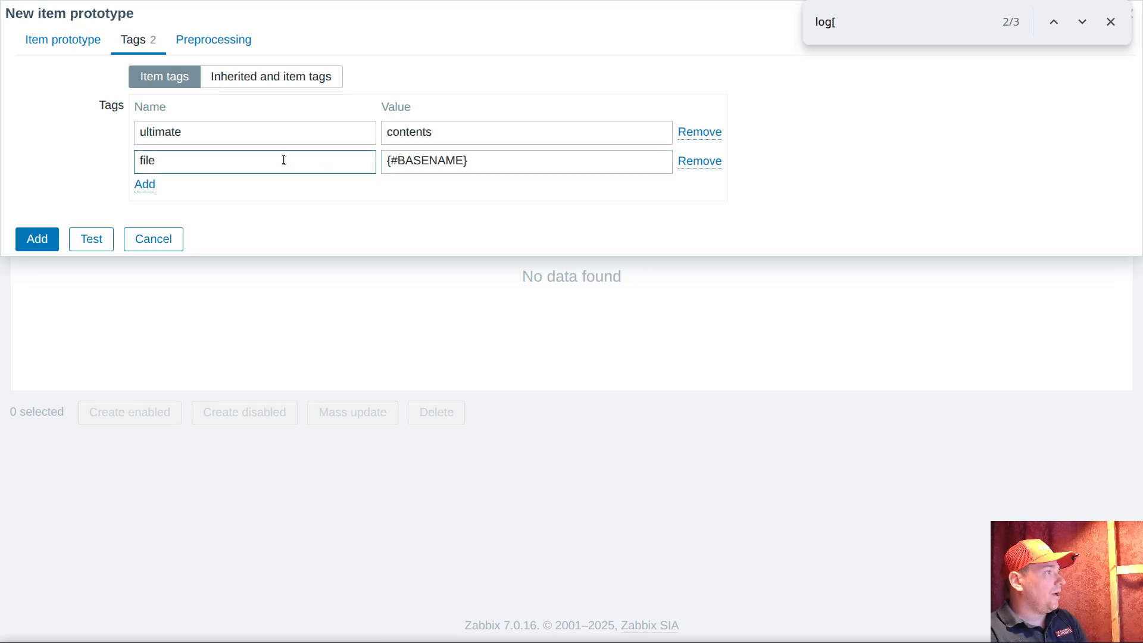
pyautogui.click(63, 40)
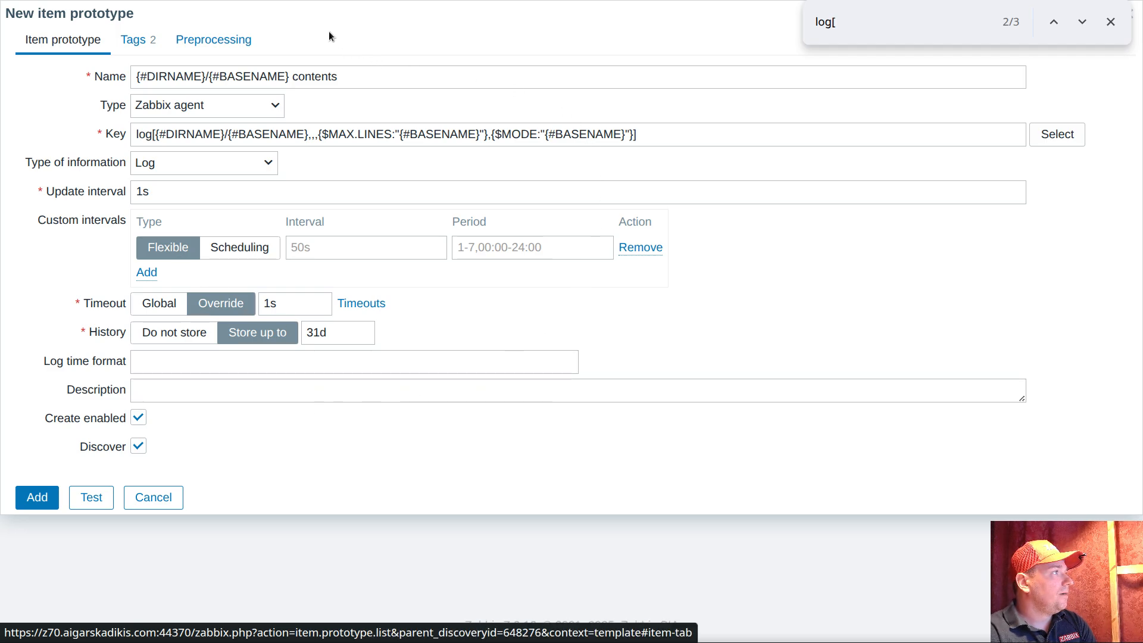
pyautogui.click(48, 499)
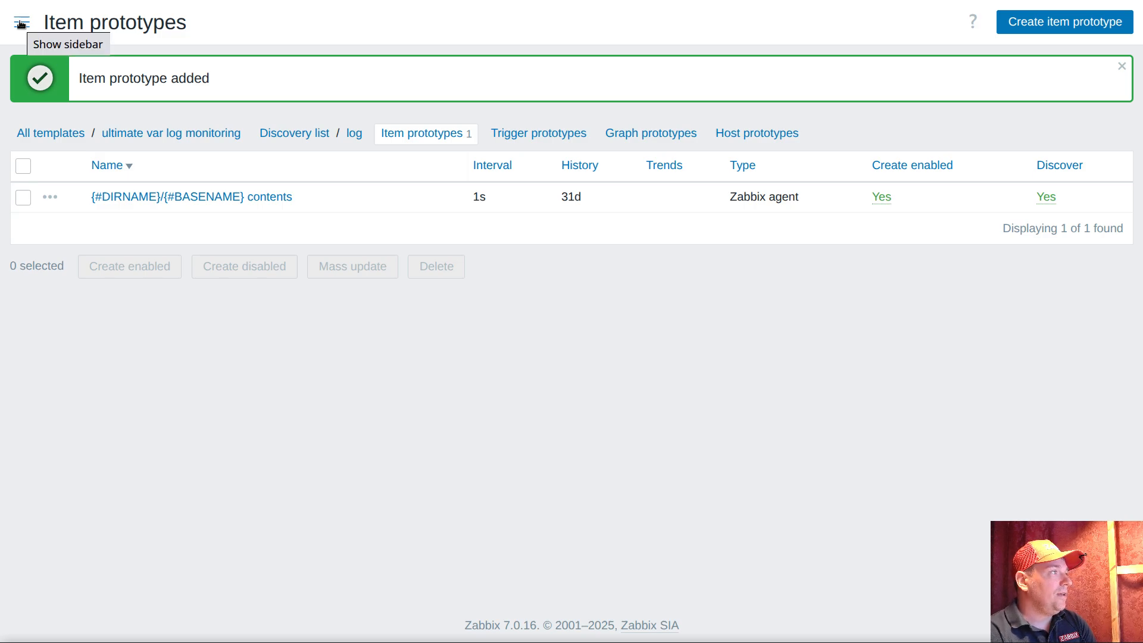
# Add the macro {$MAX.LINES} with the value 20 to the template "ultimate var log monitoring"
pyautogui.click(148, 133)
pyautogui.click(159, 41)
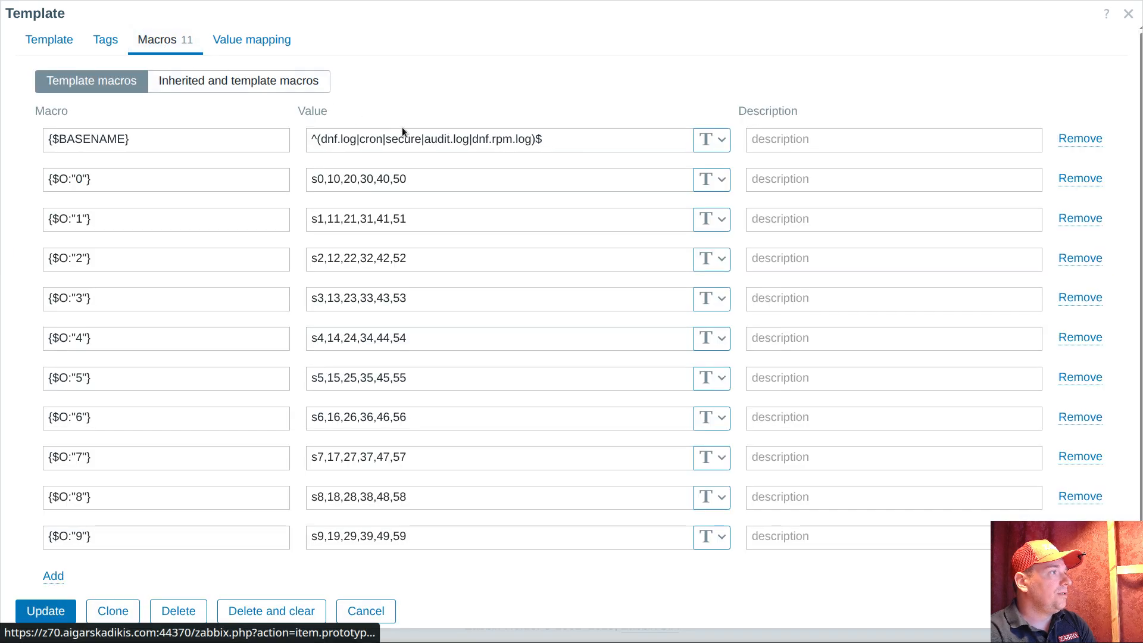
pyautogui.moveTo(322, 139); pyautogui.dragTo(384, 139)
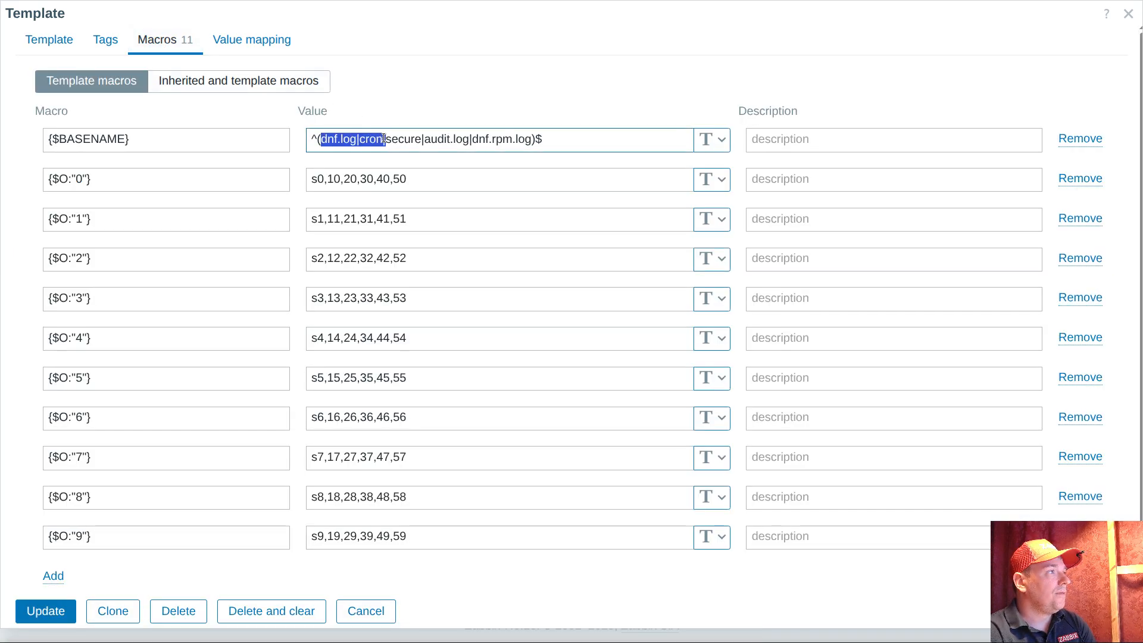
pyautogui.doubleClick(407, 139)
pyautogui.click(447, 139)
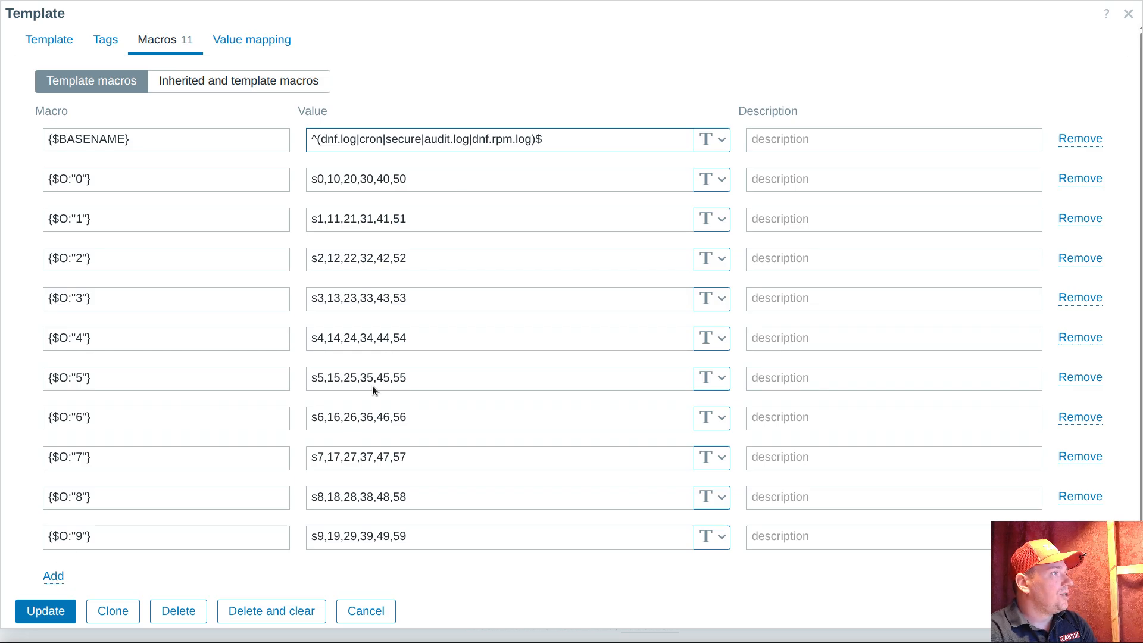
pyautogui.click(53, 576)
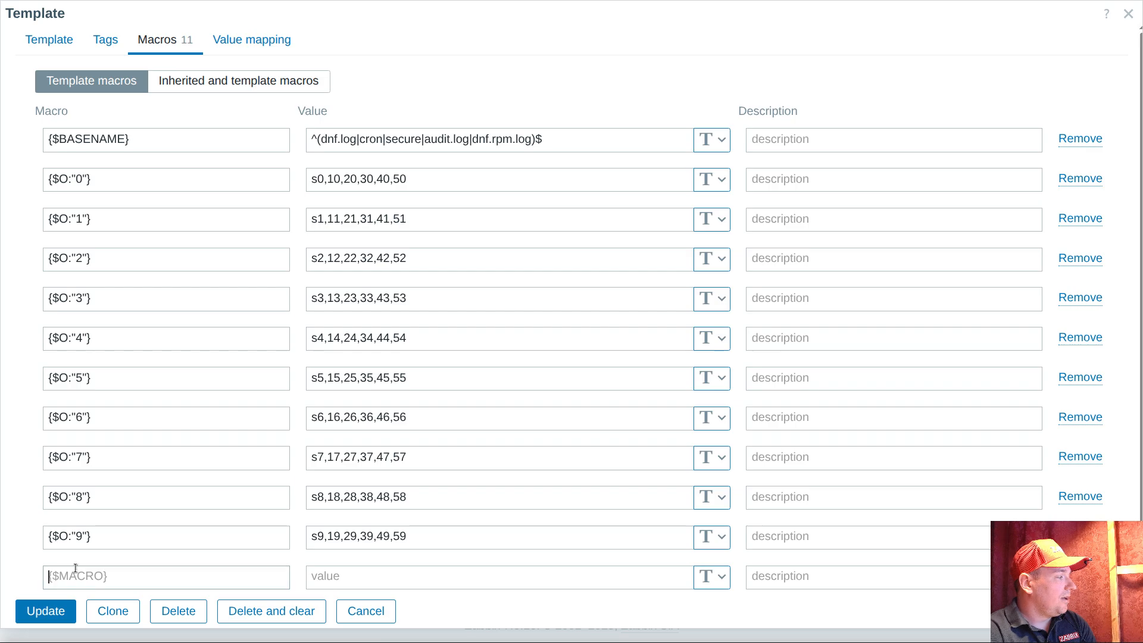
pyautogui.click(75, 570)
pyautogui.write('{$M')
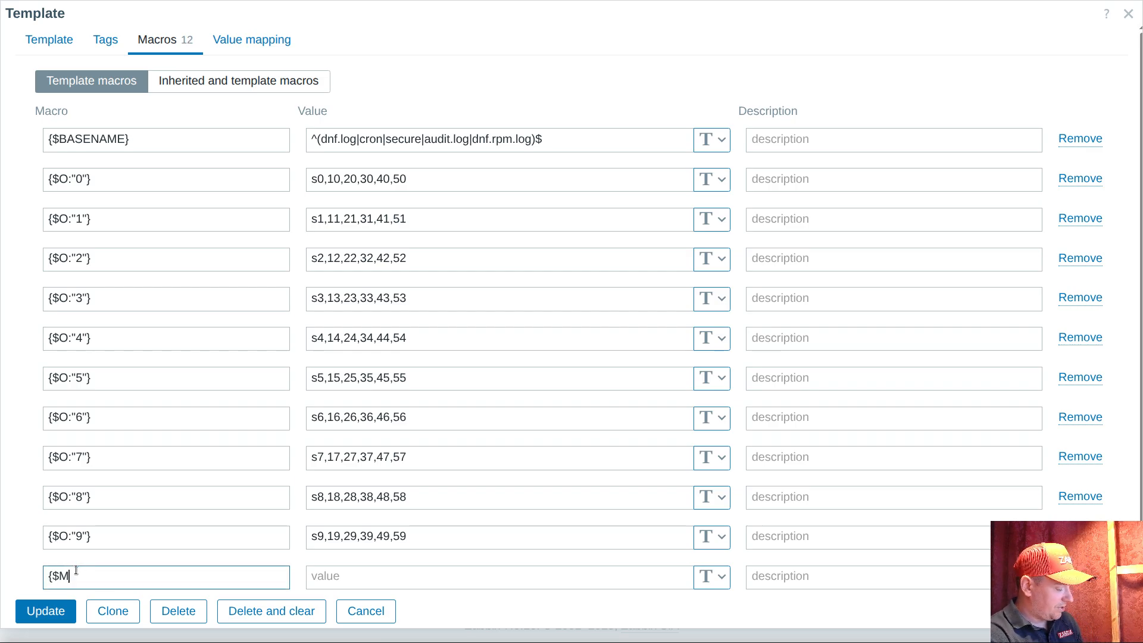
pyautogui.write('AX.LINES}')
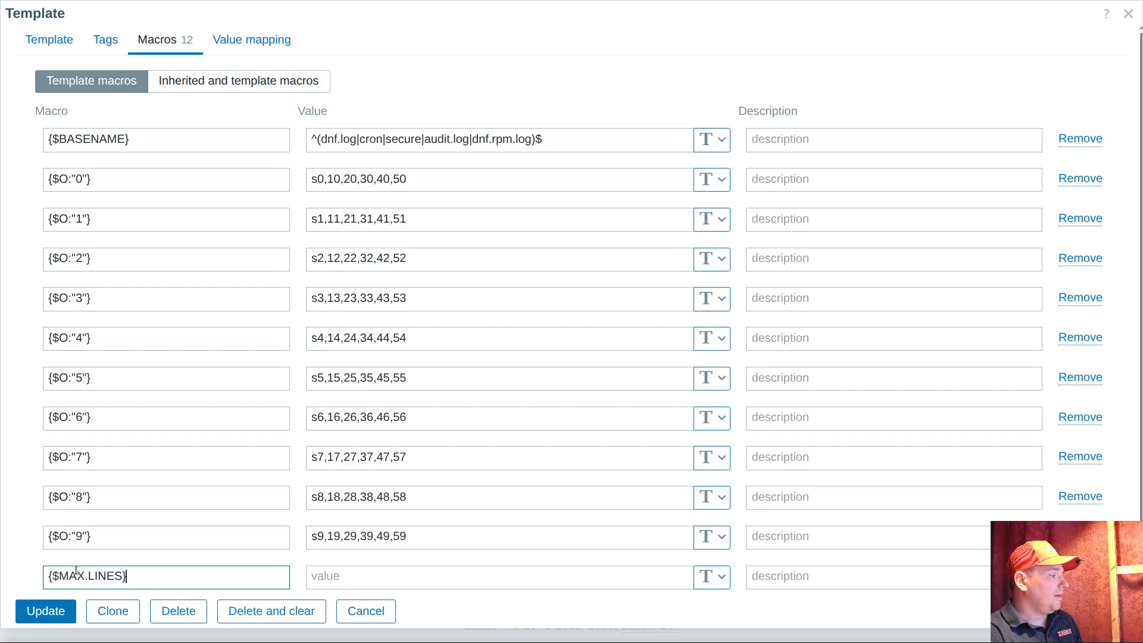
pyautogui.click(333, 577)
pyautogui.write('20')
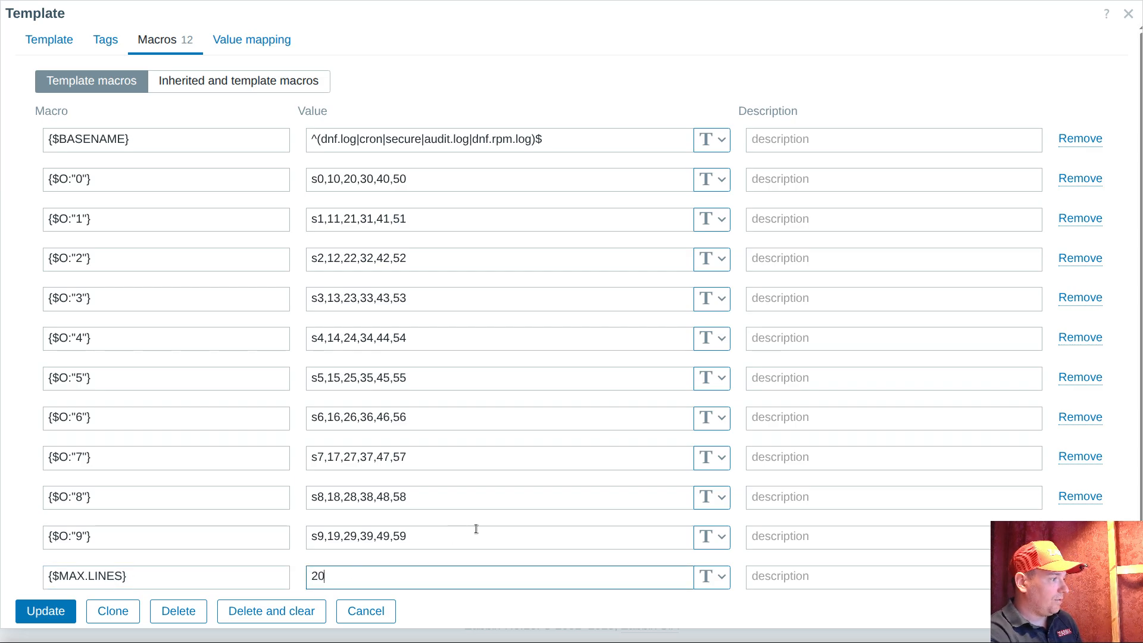
# Add the template macro {$MODE} with an empty value and the description skip, and save the template
pyautogui.scroll(-1, 476, 530)
pyautogui.click(52, 546)
pyautogui.click(69, 548)
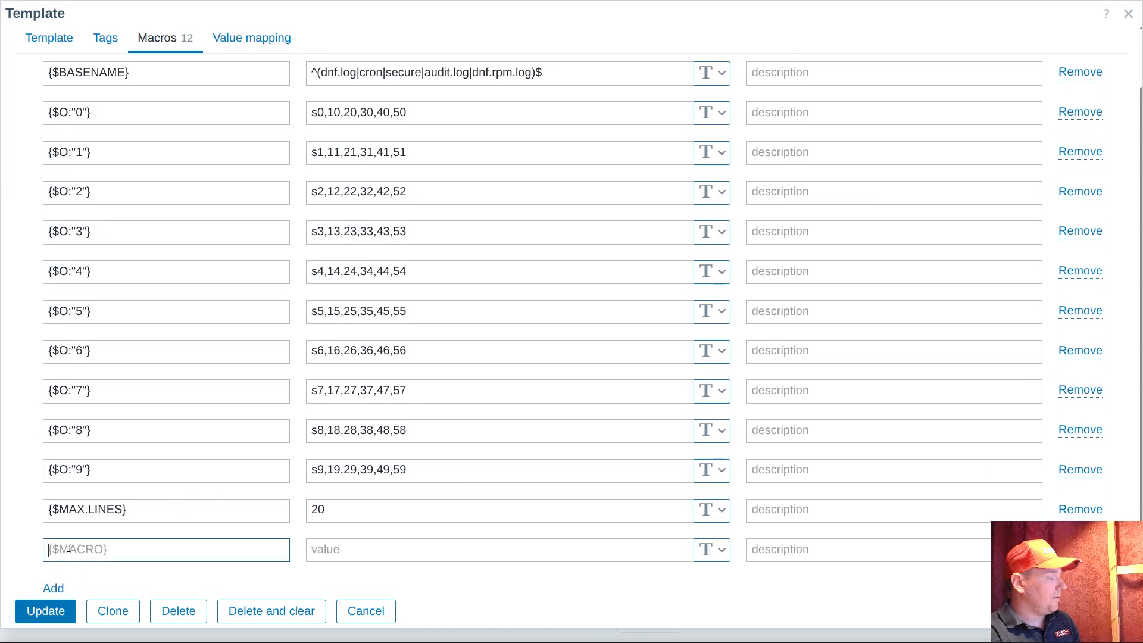
pyautogui.write('{$MODE}')
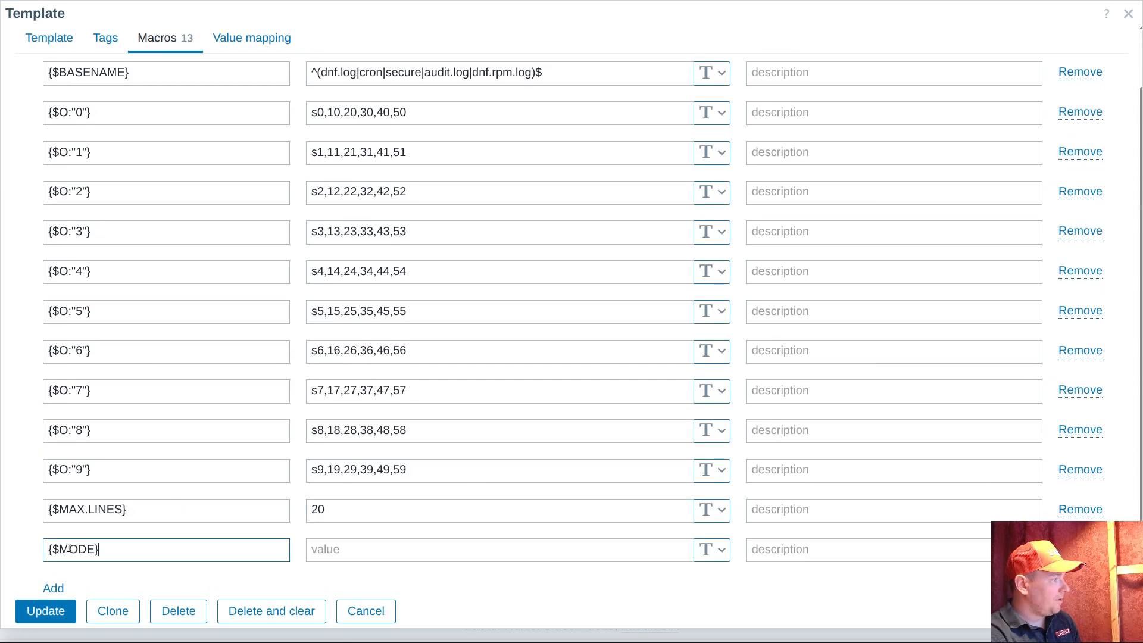
pyautogui.click(335, 548)
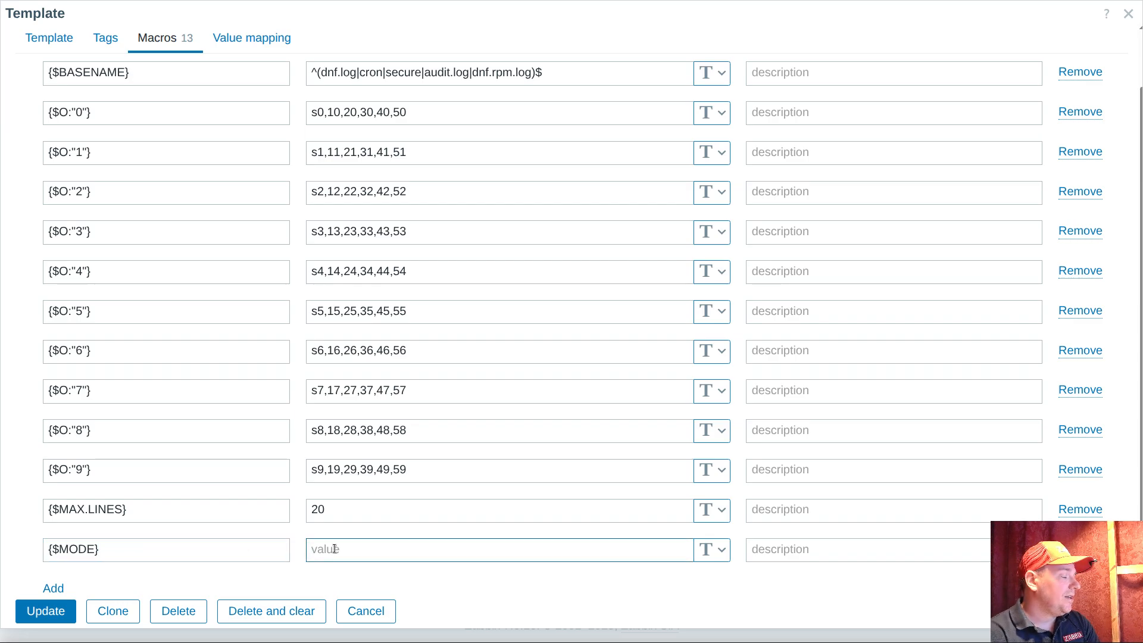
pyautogui.click(770, 544)
pyautogui.write('ski')
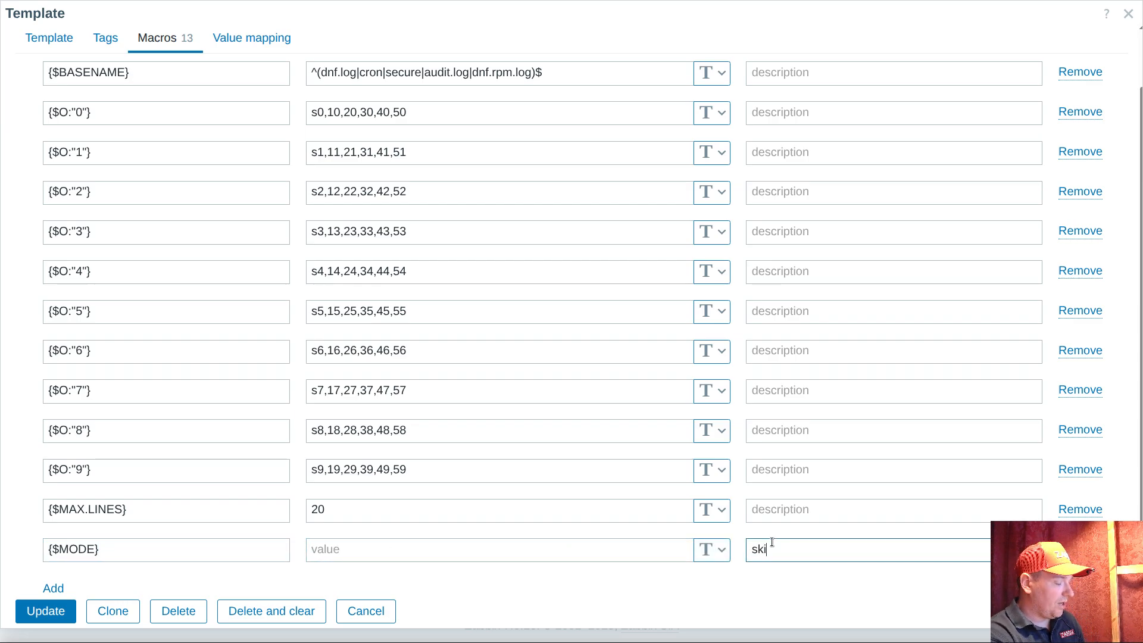
pyautogui.write('p')
pyautogui.click(355, 543)
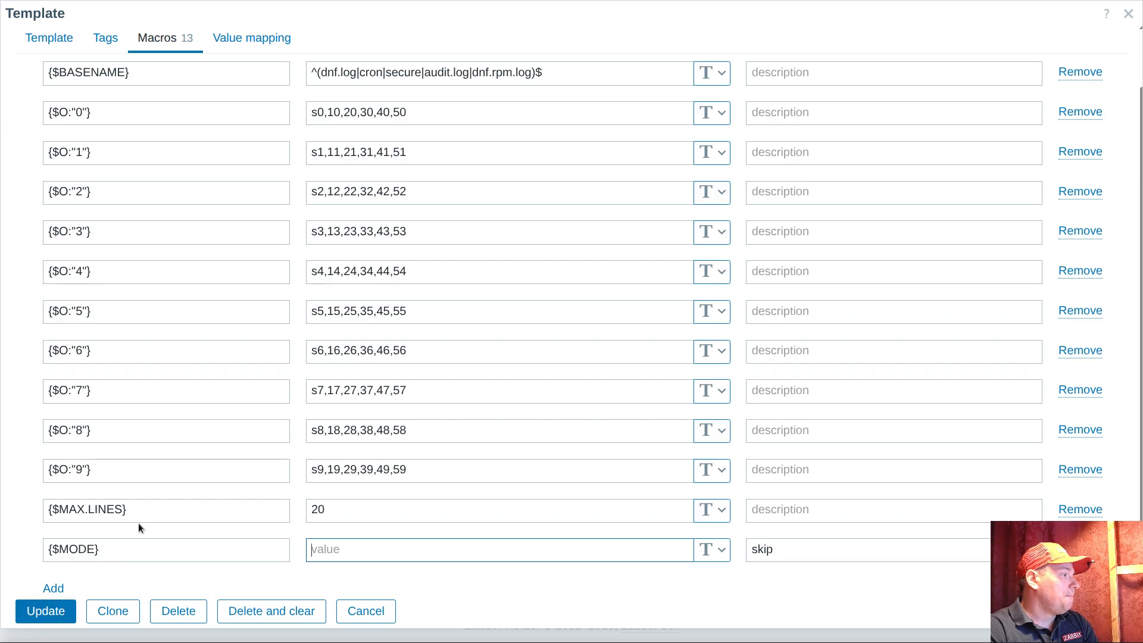
pyautogui.click(49, 613)
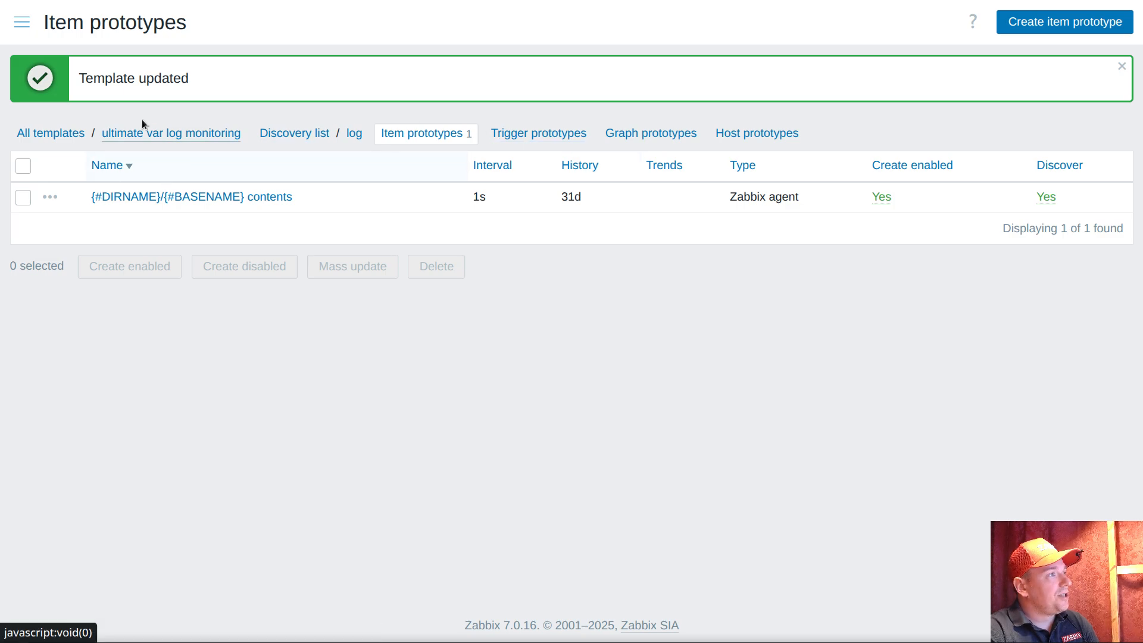
# Show the latest data under the ultimate log filter for host pod and examine the error of its audit.log contents item
pyautogui.click(22, 22)
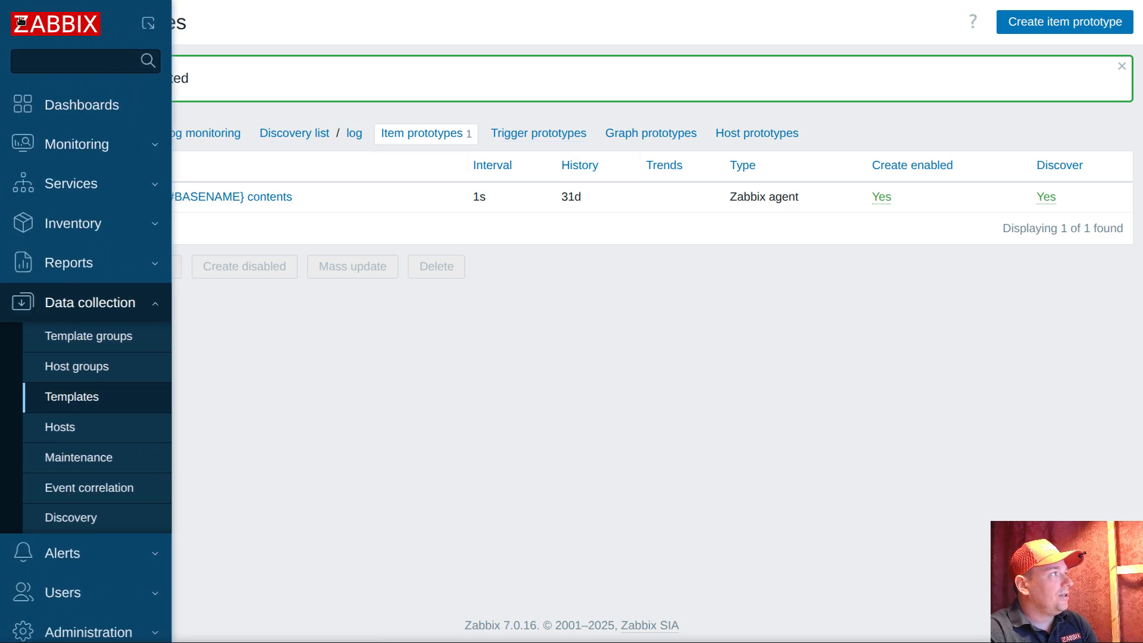
pyautogui.click(78, 144)
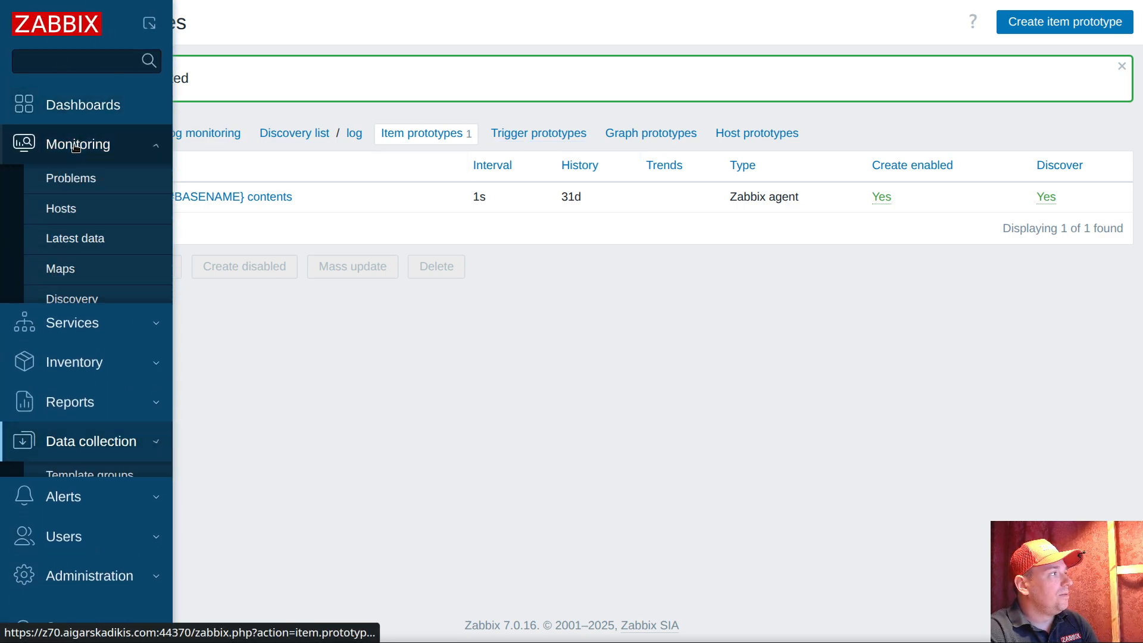
pyautogui.click(71, 243)
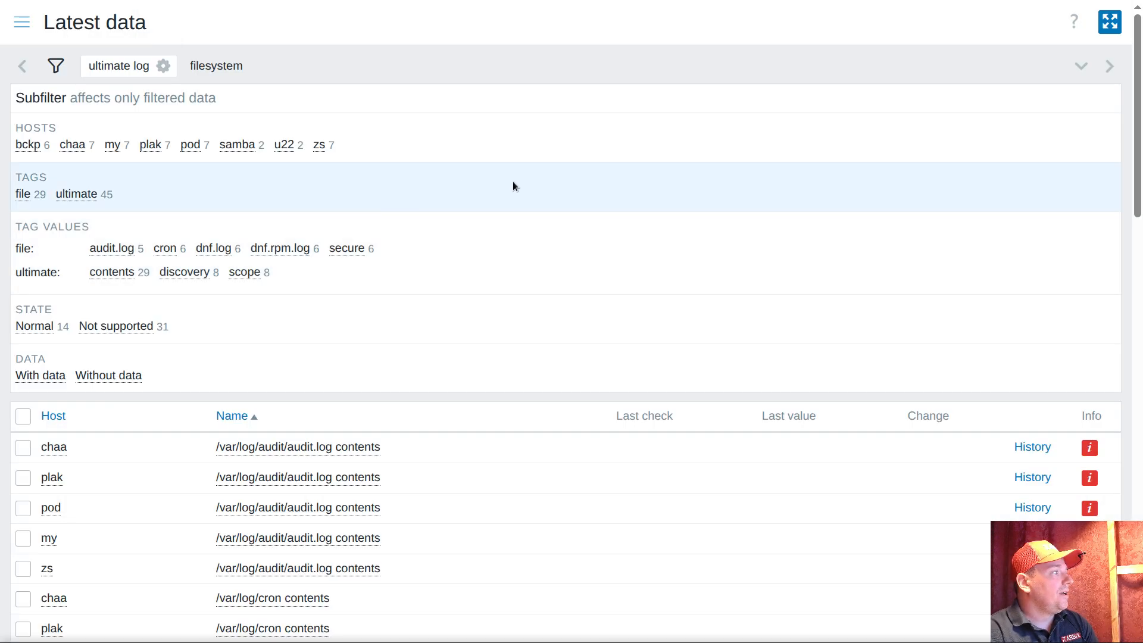
pyautogui.click(103, 66)
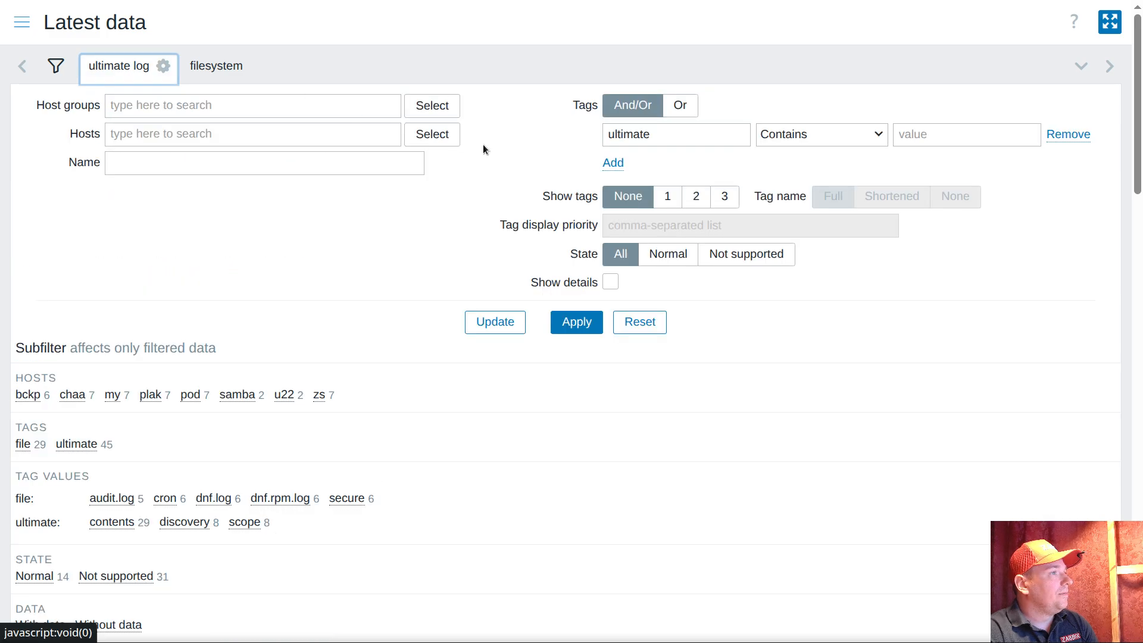
pyautogui.moveTo(669, 136); pyautogui.dragTo(608, 128)
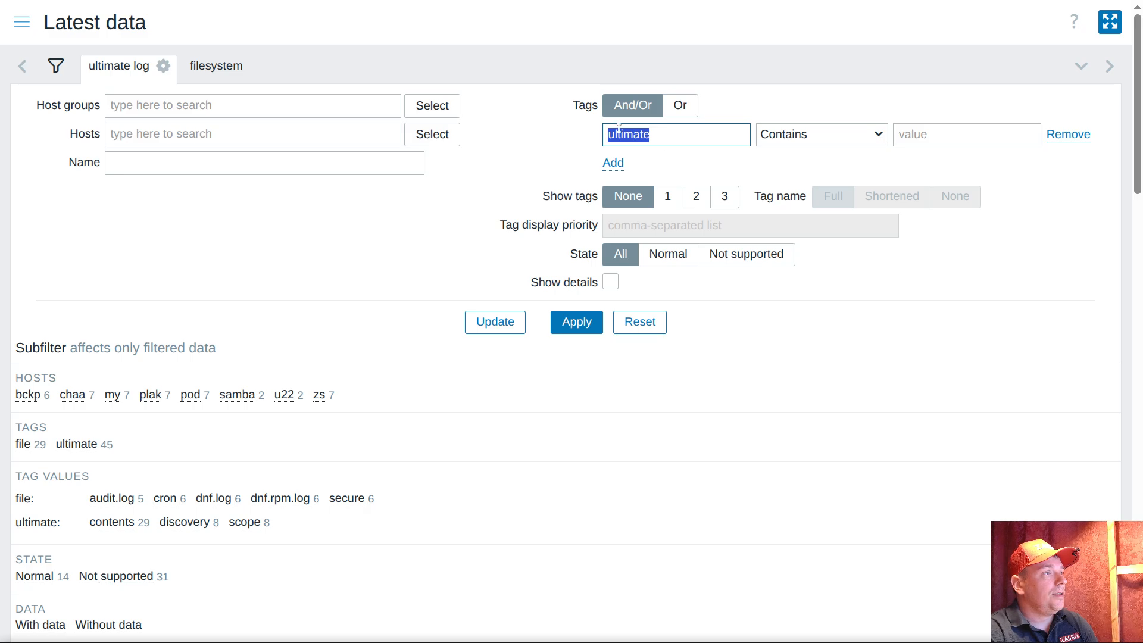
pyautogui.click(101, 67)
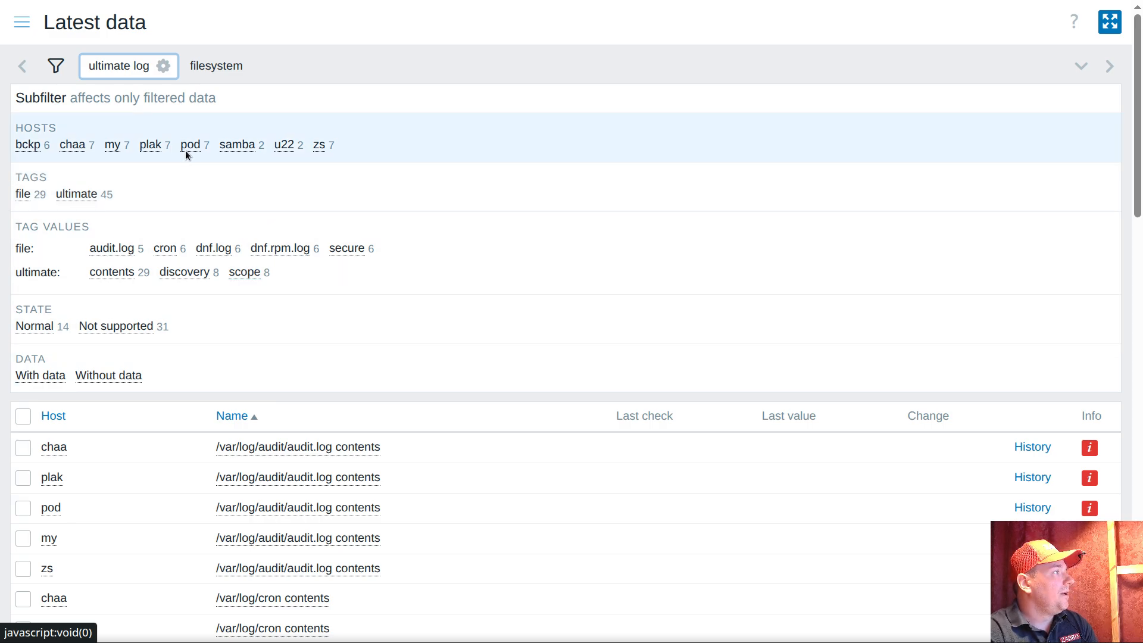
pyautogui.click(190, 146)
pyautogui.scroll(-3, 359, 236)
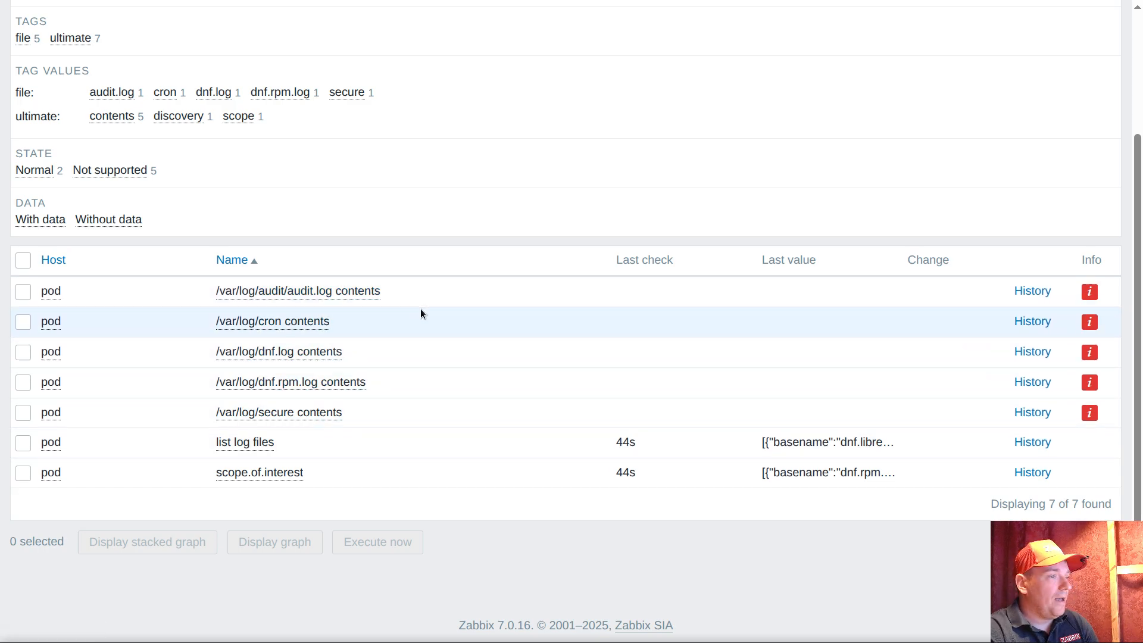
pyautogui.click(1093, 289)
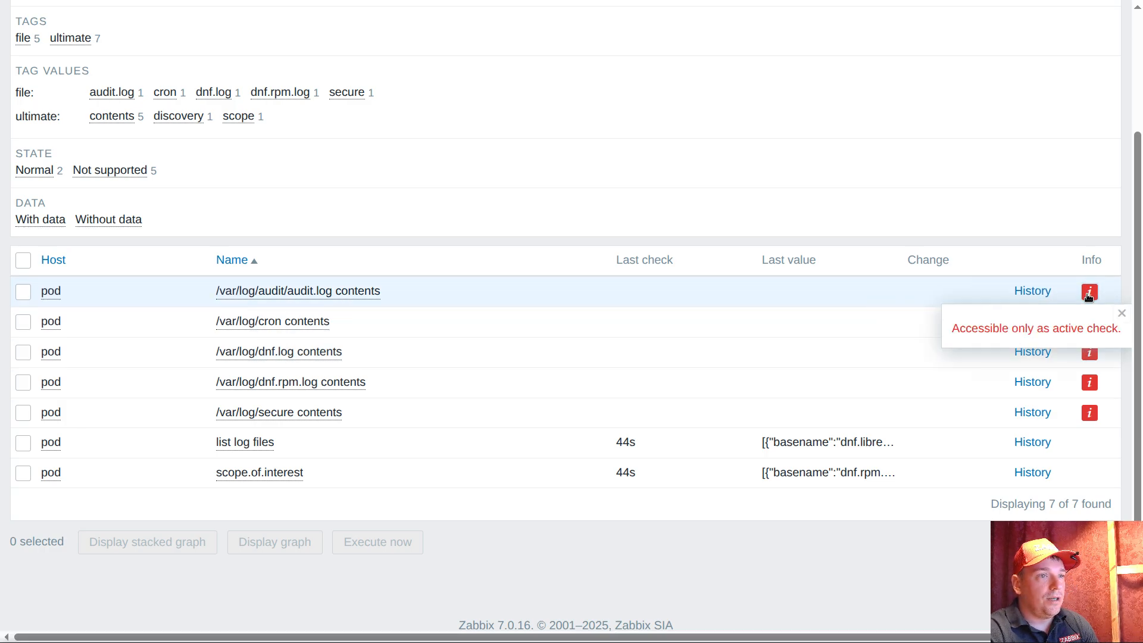
pyautogui.click(1122, 316)
# Open the parent prototype of the audit.log contents item, change its type to Zabbix agent (active) and save it
pyautogui.click(309, 292)
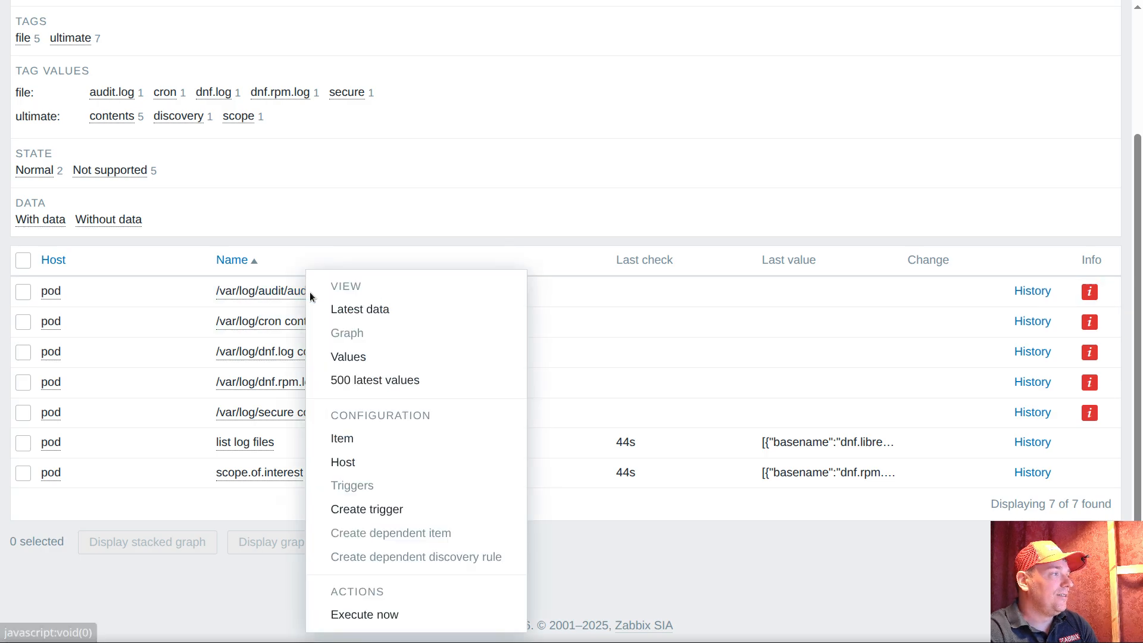
pyautogui.click(345, 439)
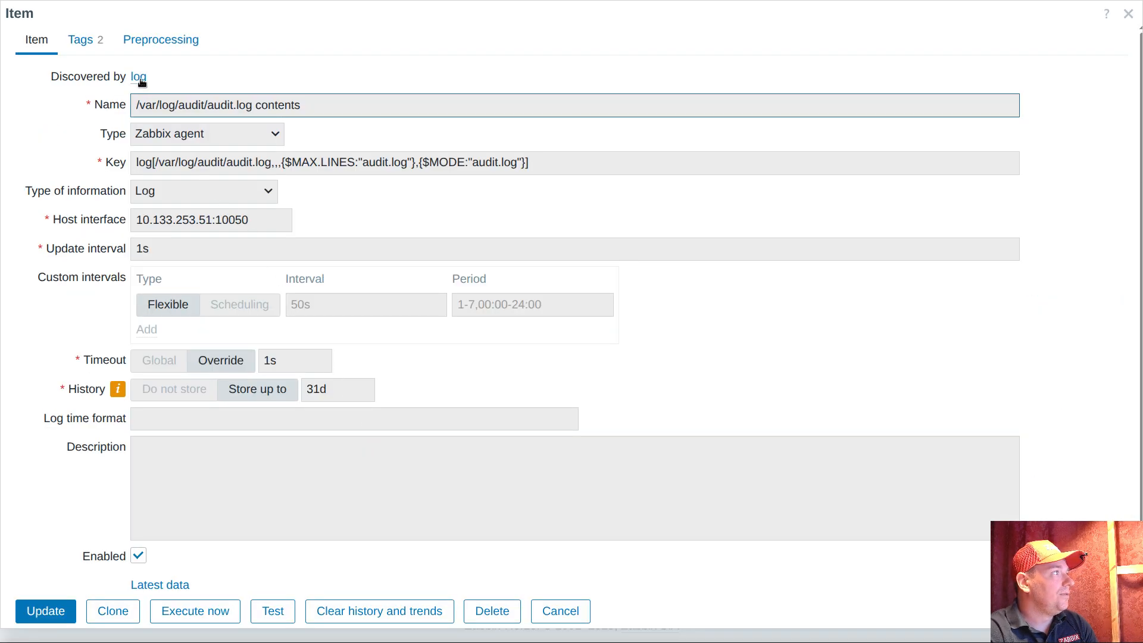
pyautogui.click(139, 77)
pyautogui.click(182, 85)
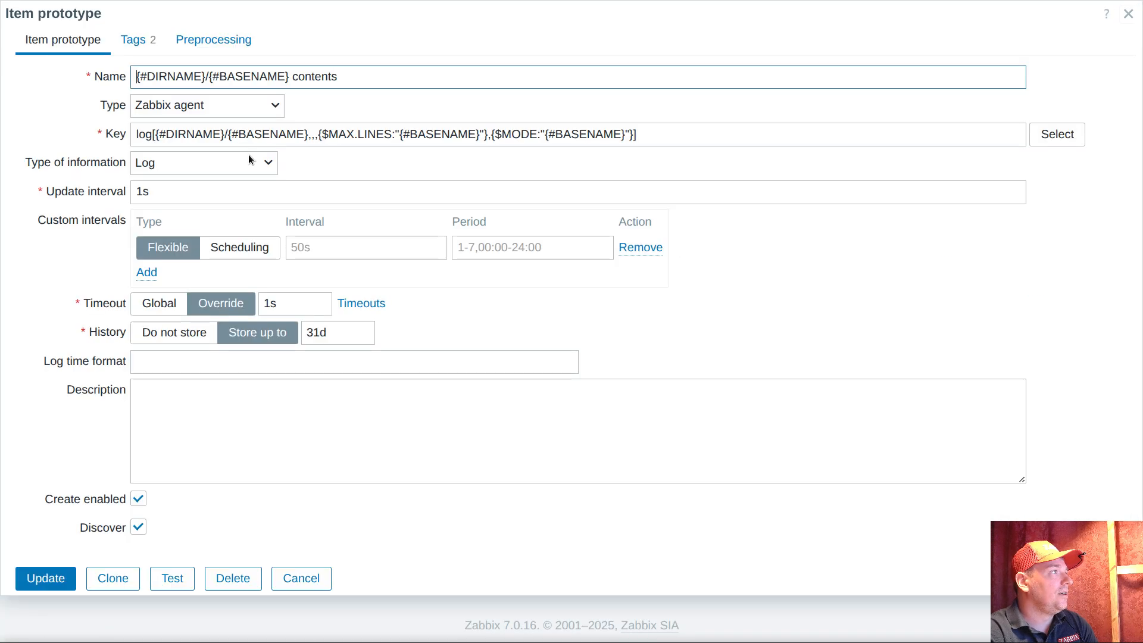
pyautogui.click(204, 107)
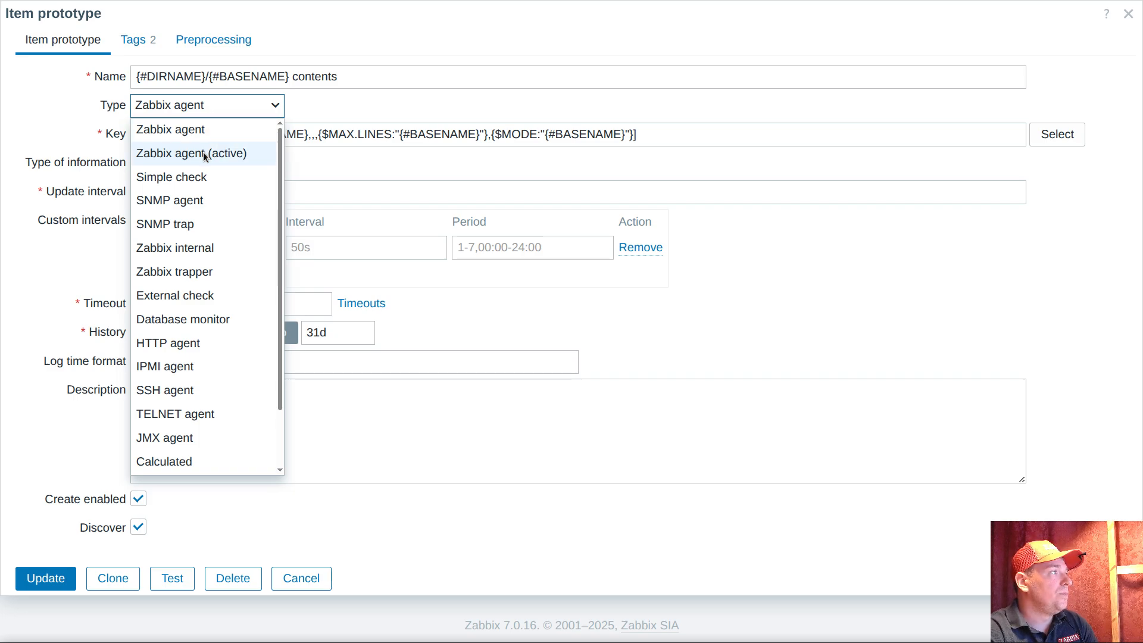
pyautogui.click(227, 154)
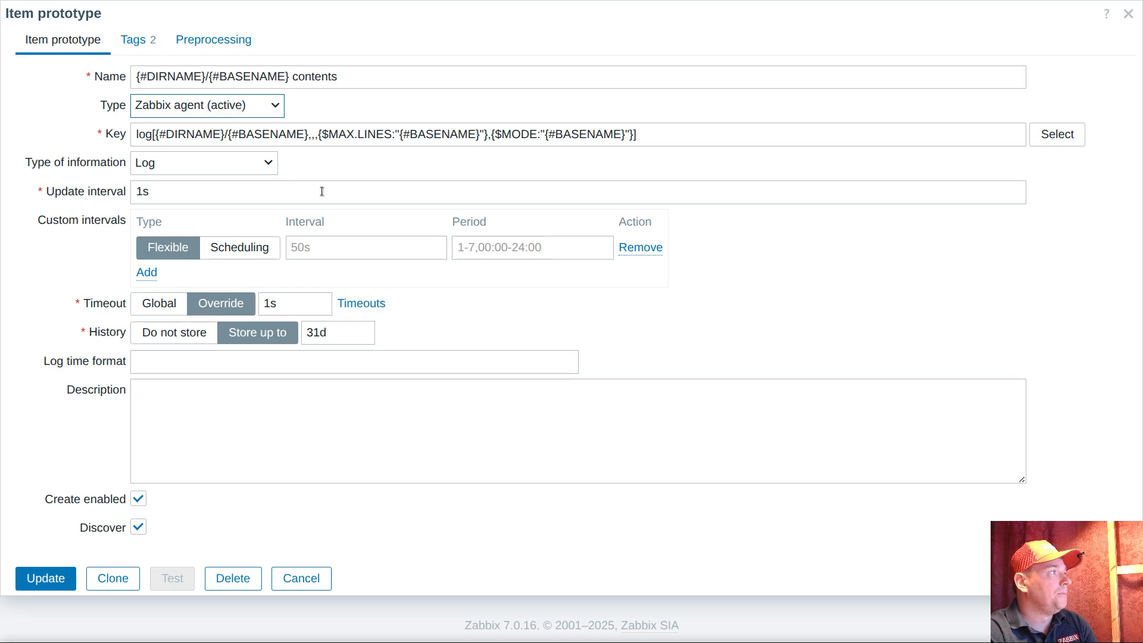
pyautogui.click(42, 579)
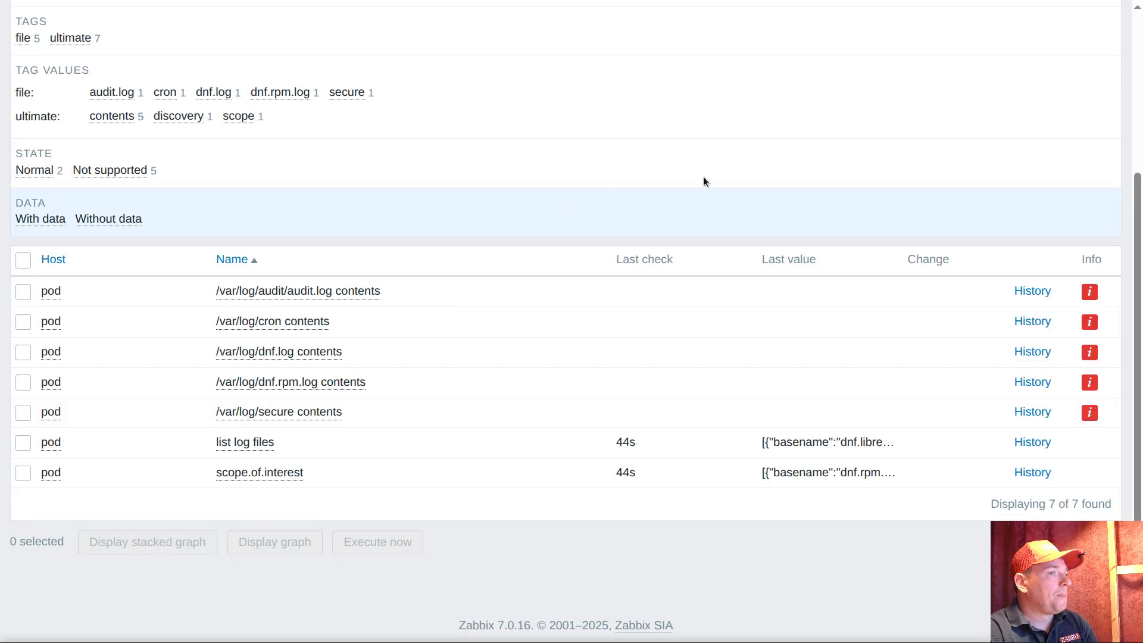
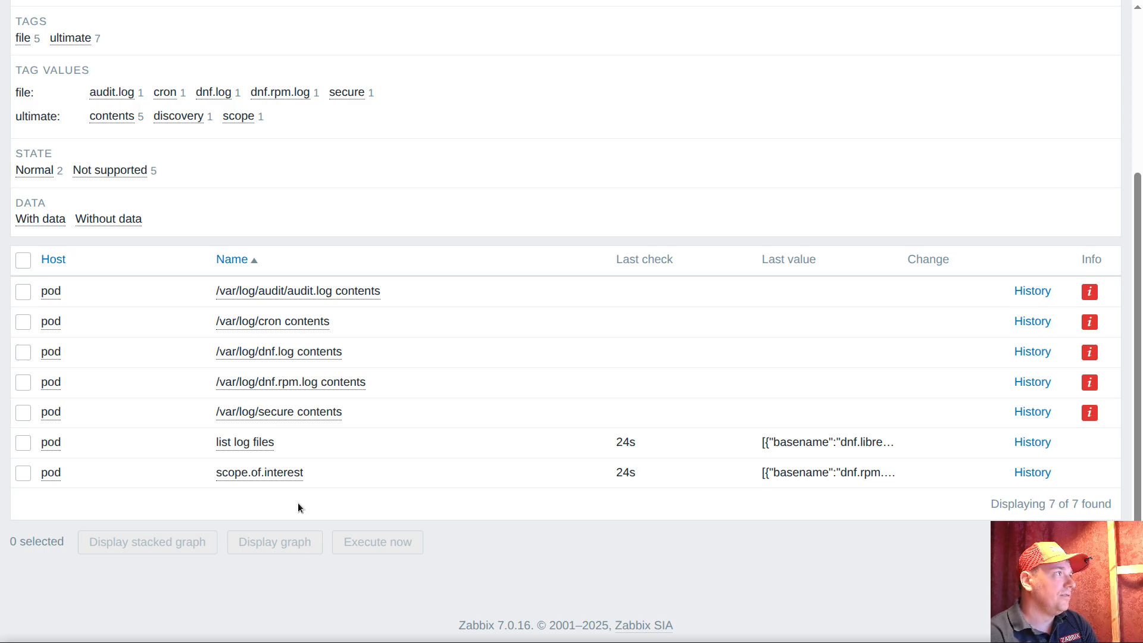
# Open the item prototypes of the log discovery rule in the template "ultimate var log monitoring"
pyautogui.scroll(4, 297, 507)
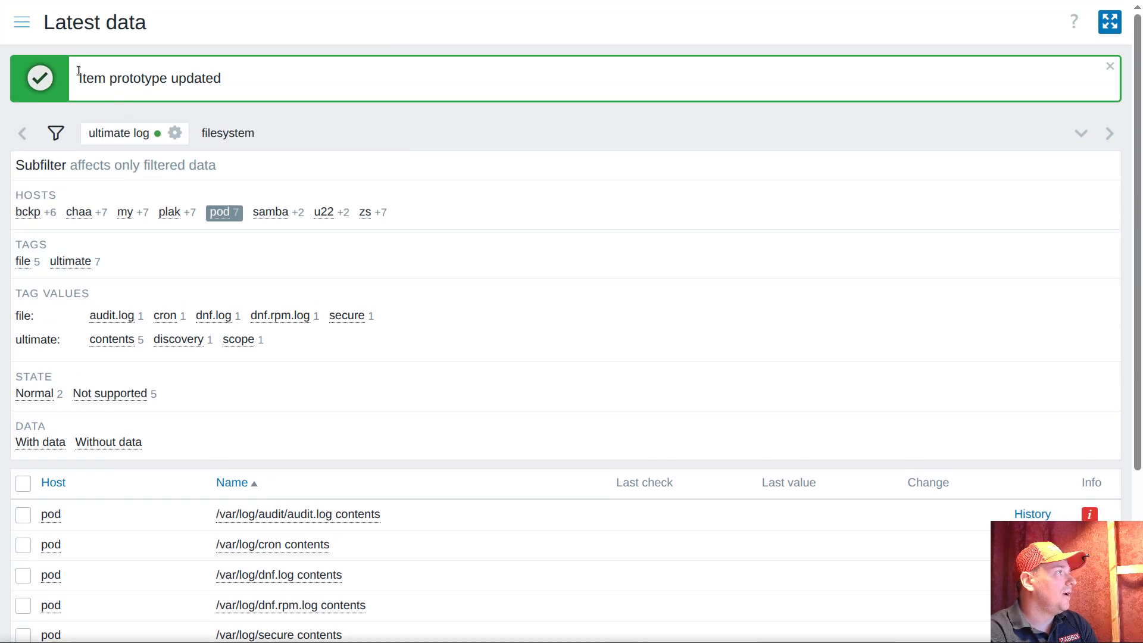
pyautogui.click(20, 31)
pyautogui.click(90, 452)
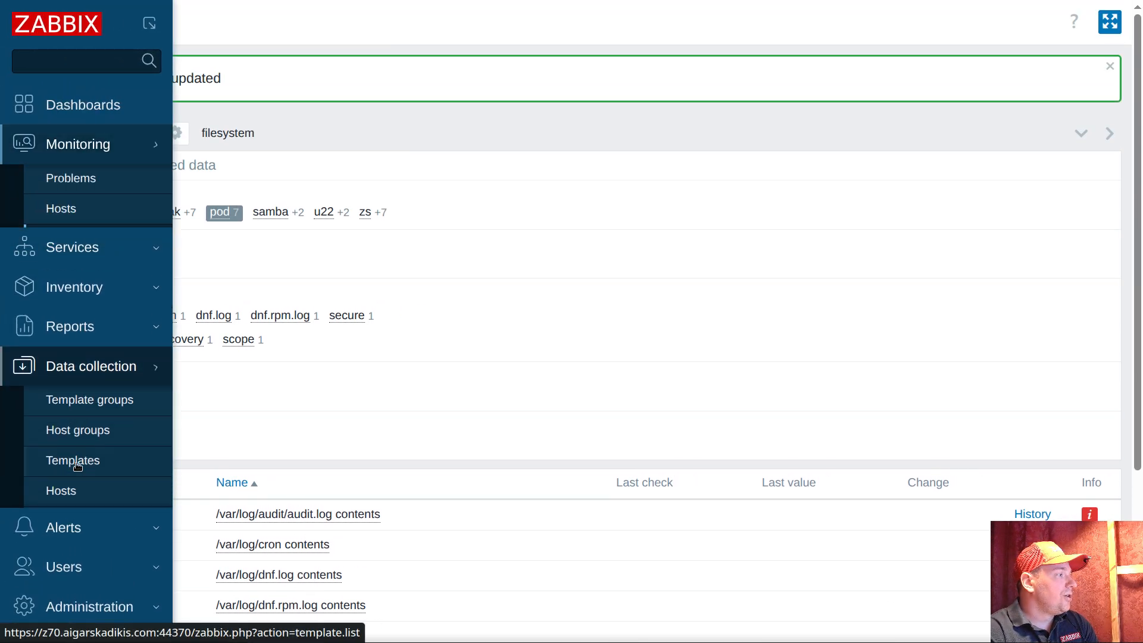
pyautogui.click(72, 396)
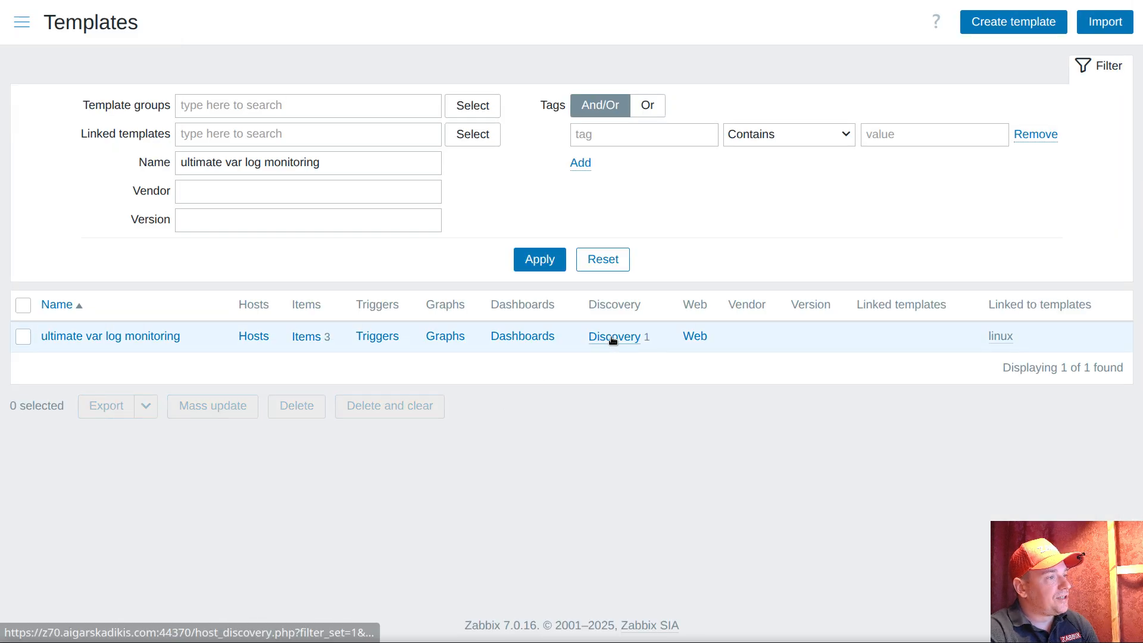
pyautogui.click(613, 337)
pyautogui.click(158, 130)
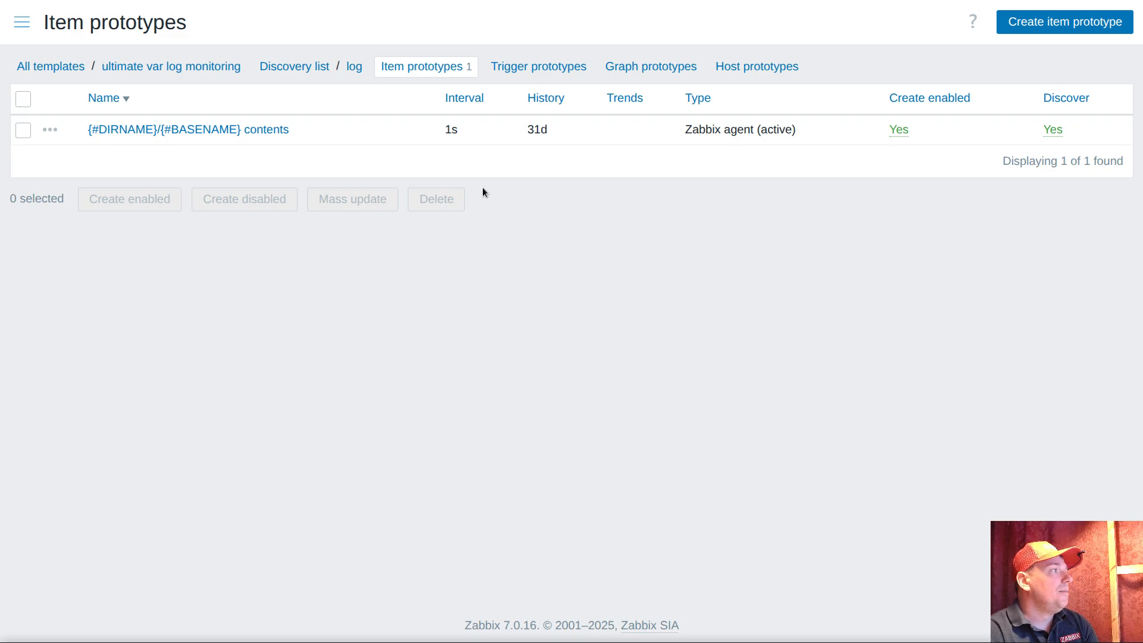
# Copy the full log[] key from the {#DIRNAME}/{#BASENAME} contents prototype and close it without changes
pyautogui.click(263, 132)
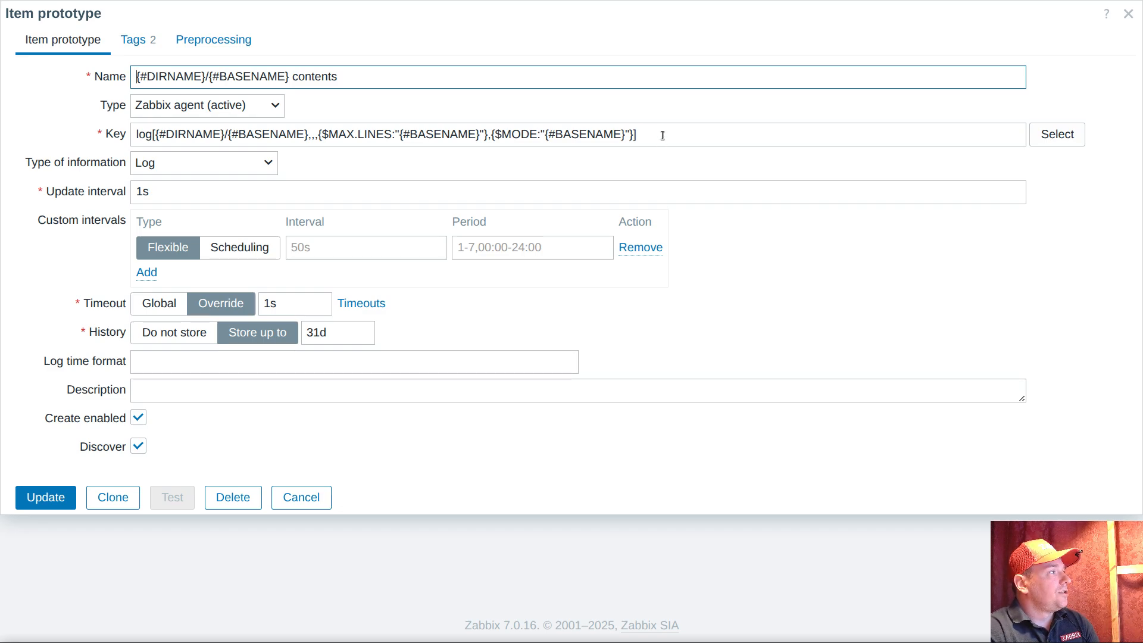
pyautogui.moveTo(669, 135); pyautogui.dragTo(107, 142)
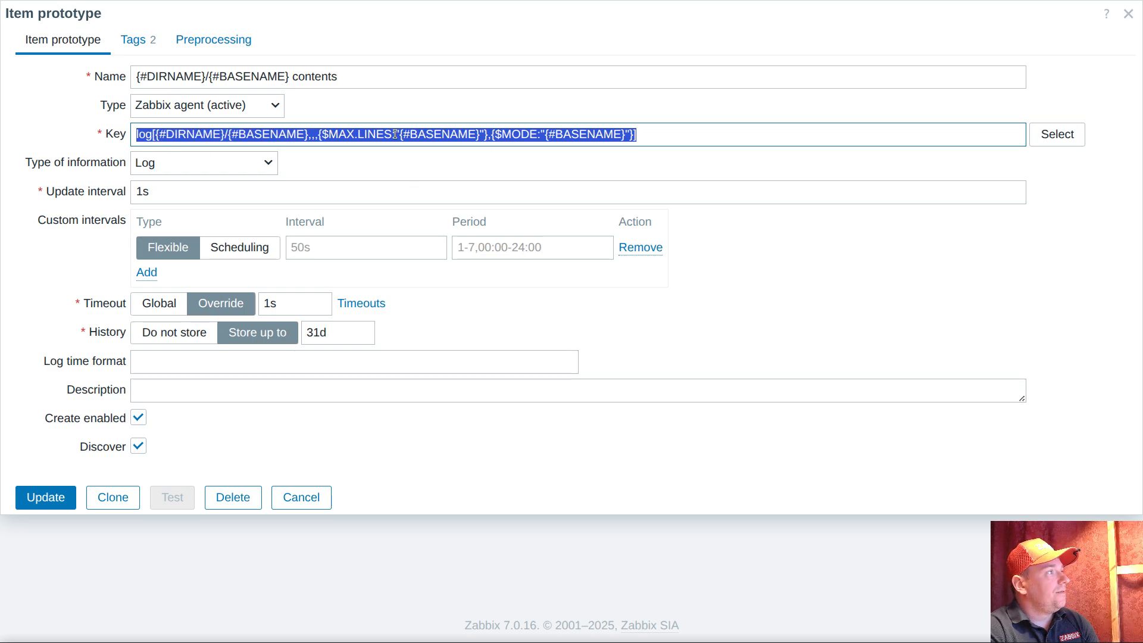
pyautogui.rightClick(370, 146)
pyautogui.click(434, 220)
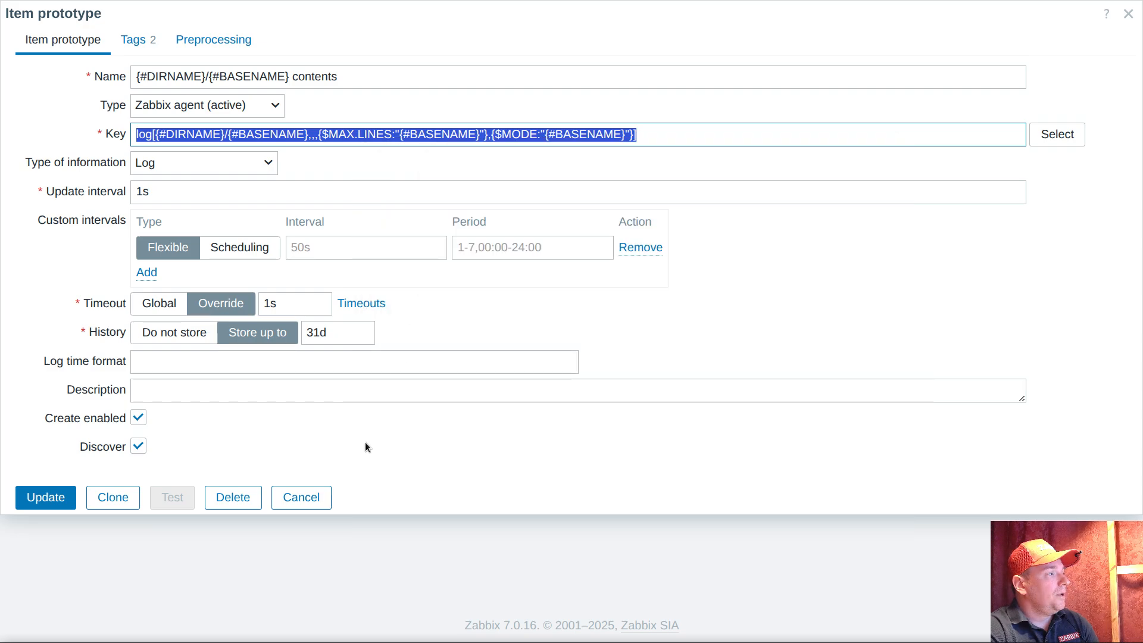
pyautogui.click(308, 503)
# Start a new item prototype in the log discovery rule and set its type to Calculated
pyautogui.click(1066, 22)
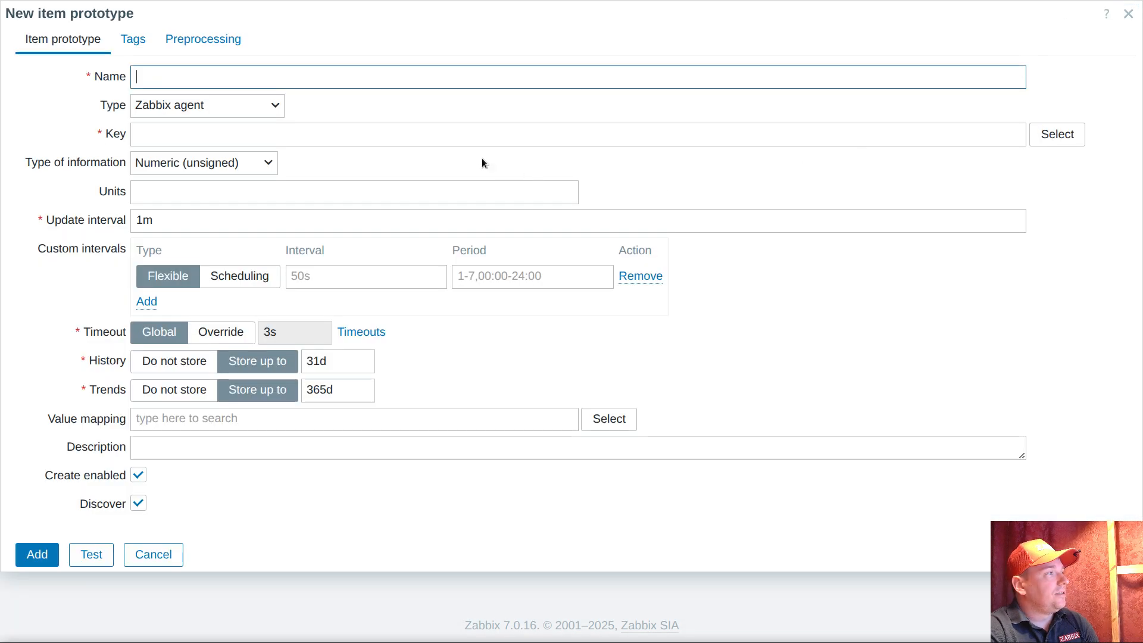
pyautogui.click(248, 106)
pyautogui.scroll(-2, 238, 298)
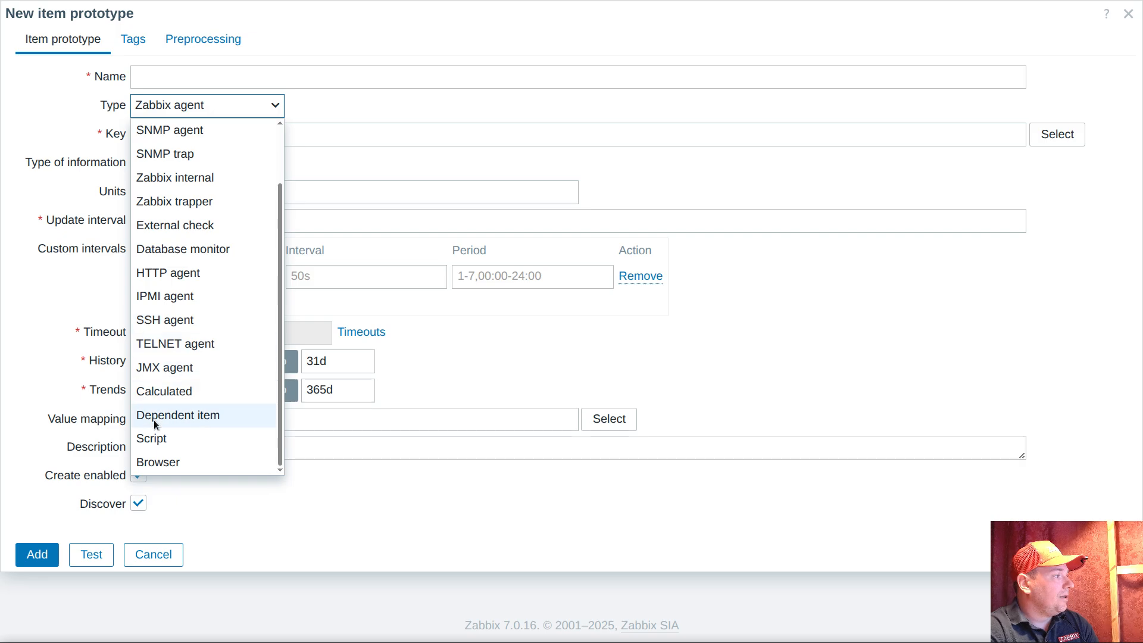
pyautogui.click(181, 392)
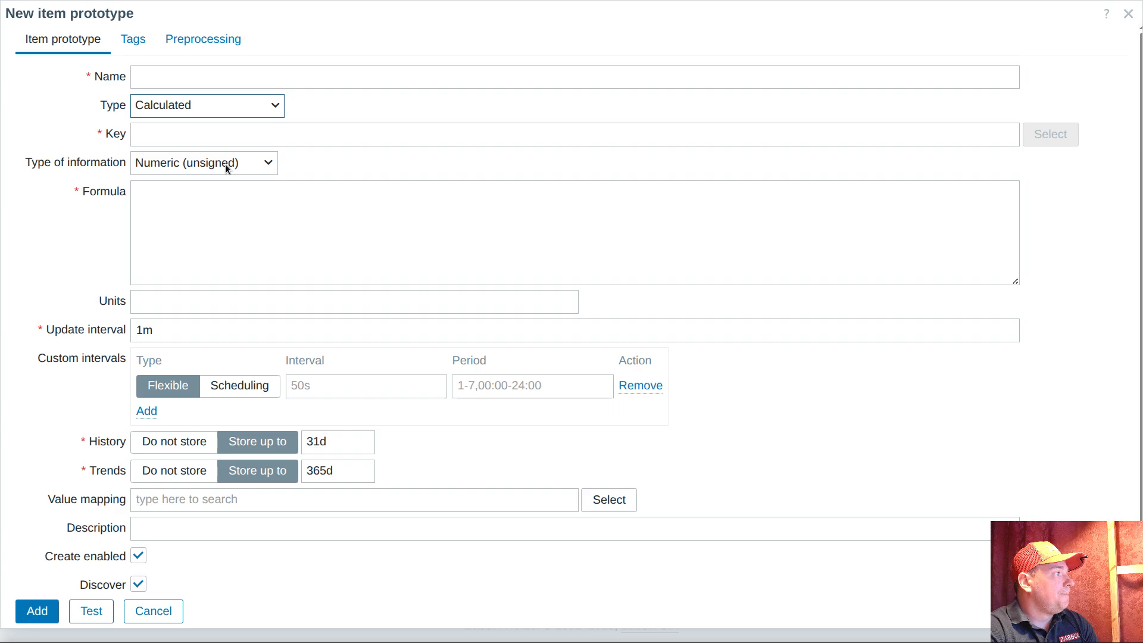
# Set the formula to count(//log[{#DIRNAME}/{#BASENAME},,,{$MAX.LINES:"{#BASENAME}"},{$MODE:"{#BASENAME}"}],5m) and the update interval to 5m
pyautogui.click(182, 221)
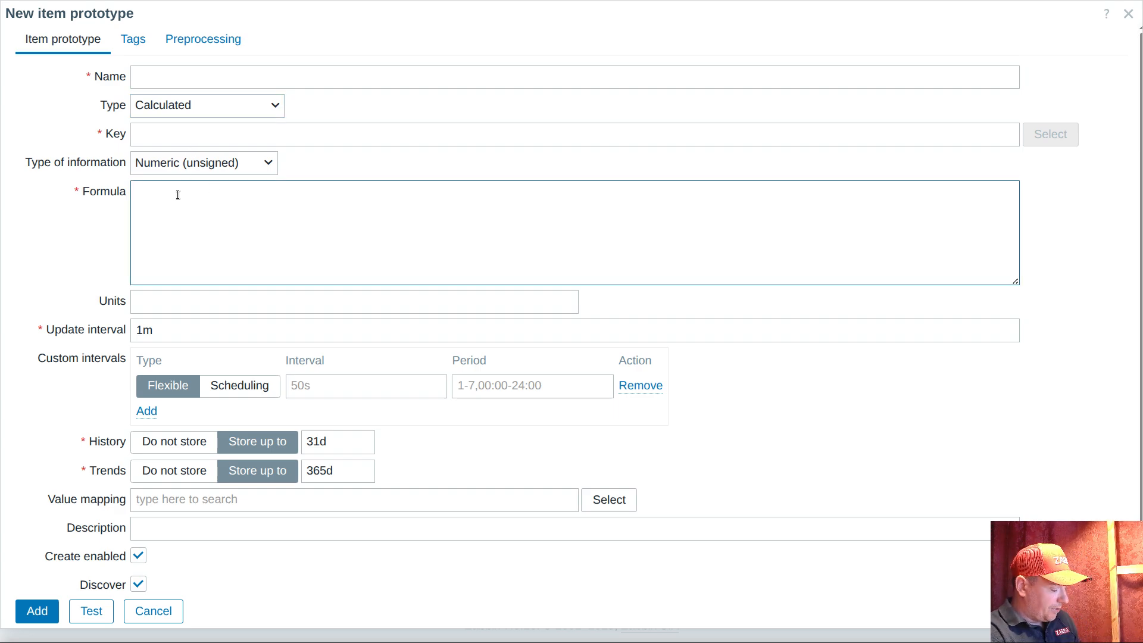
pyautogui.write('c')
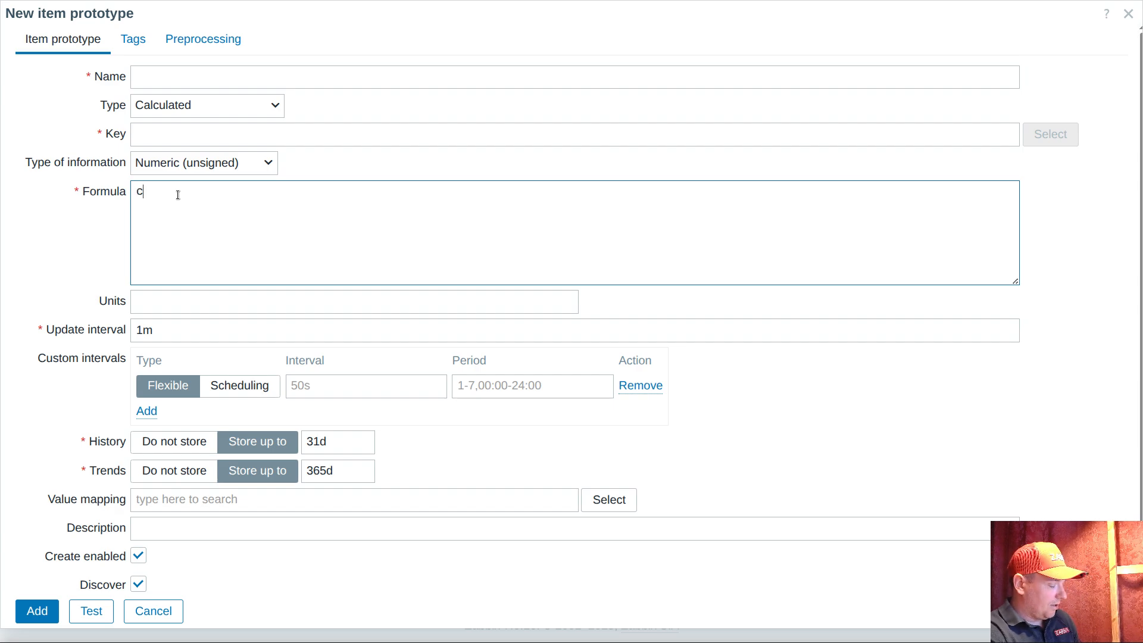
pyautogui.write('ount(//')
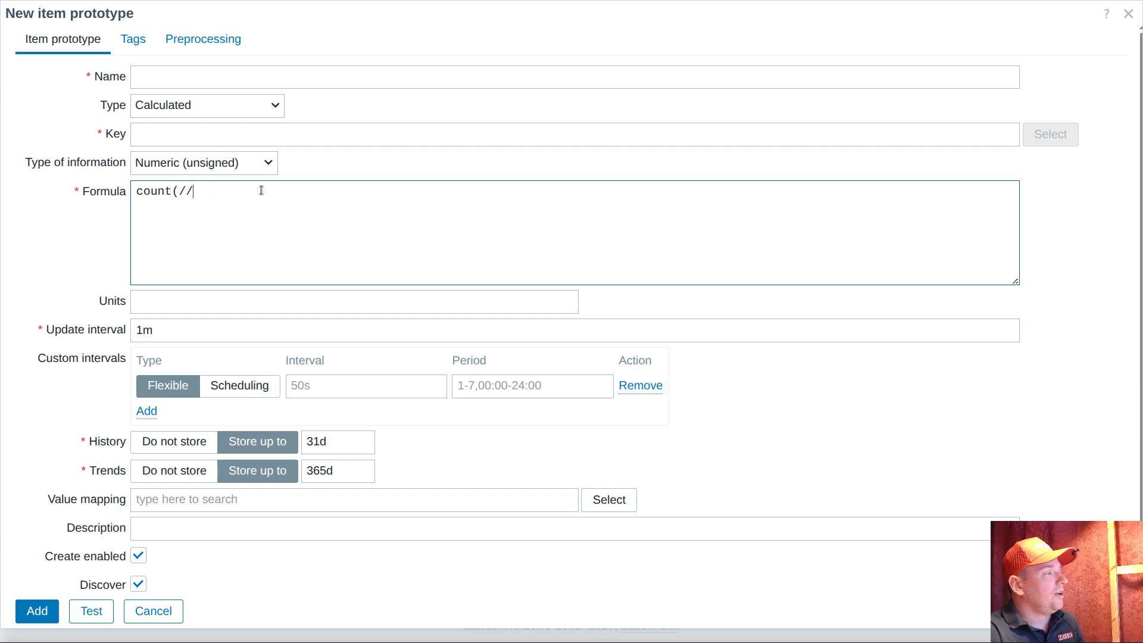
pyautogui.hotkey('ctrl', 'v')
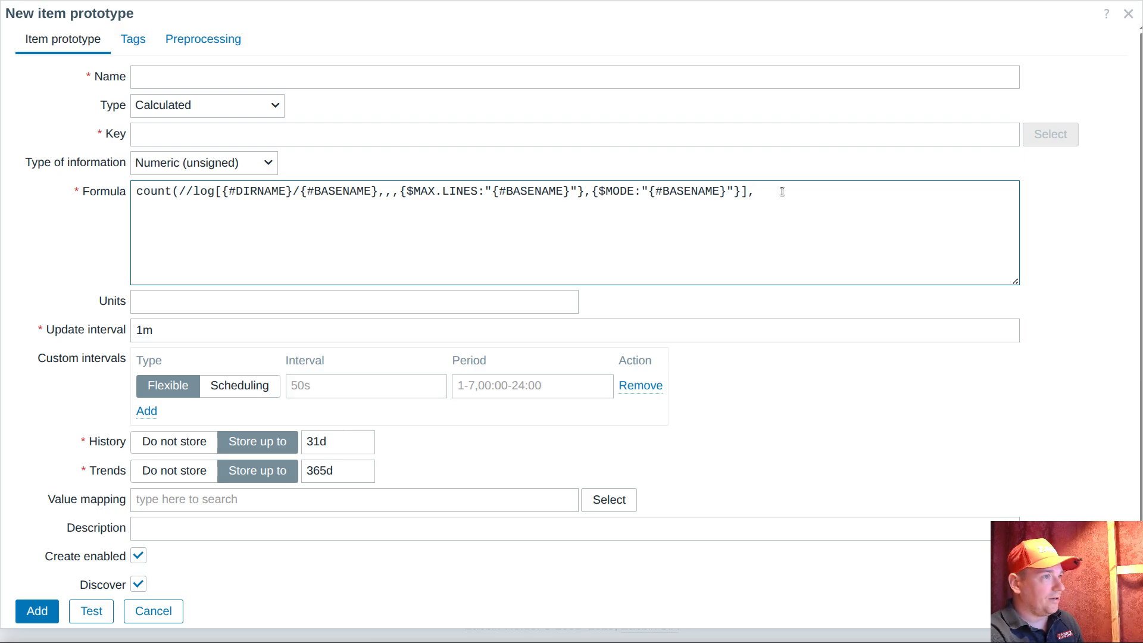
pyautogui.write('5m')
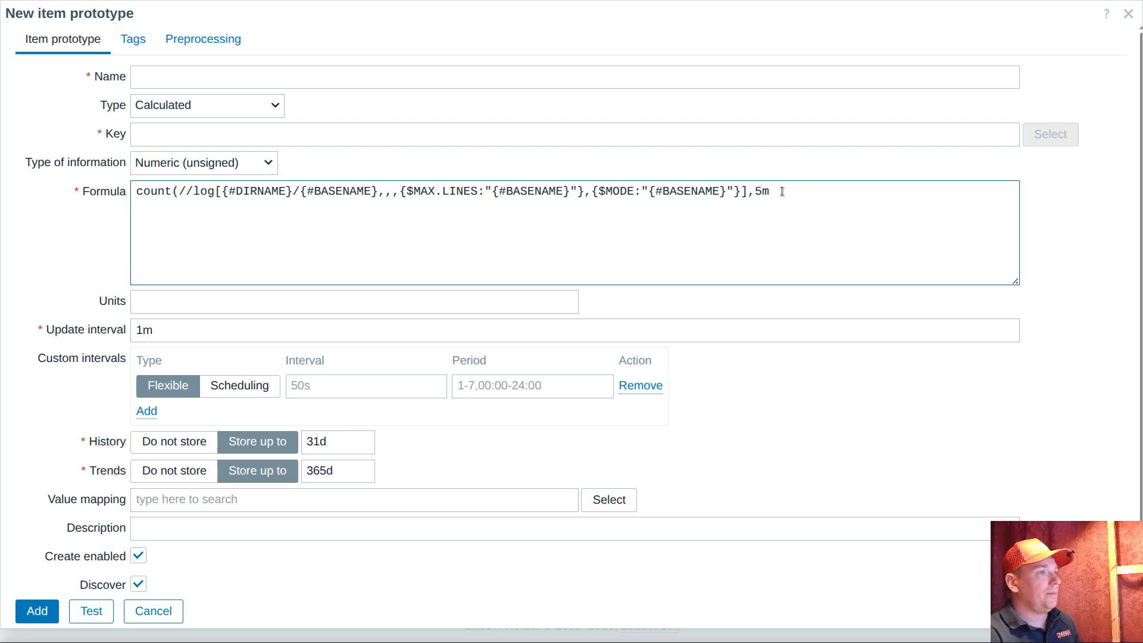
pyautogui.write(')')
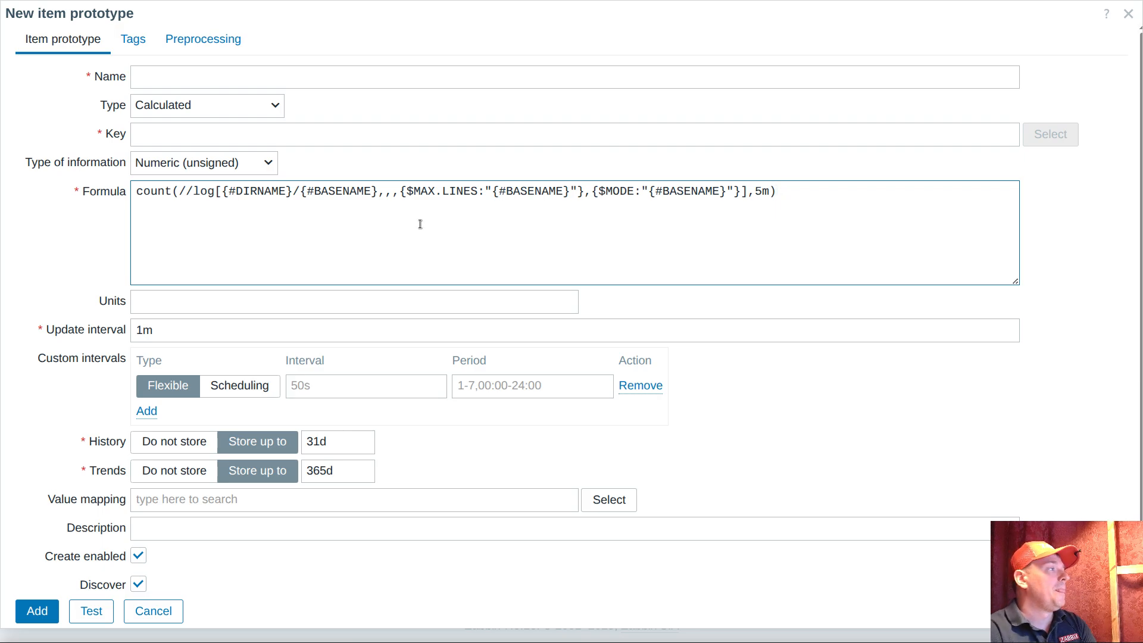
pyautogui.doubleClick(150, 327)
pyautogui.write('5m')
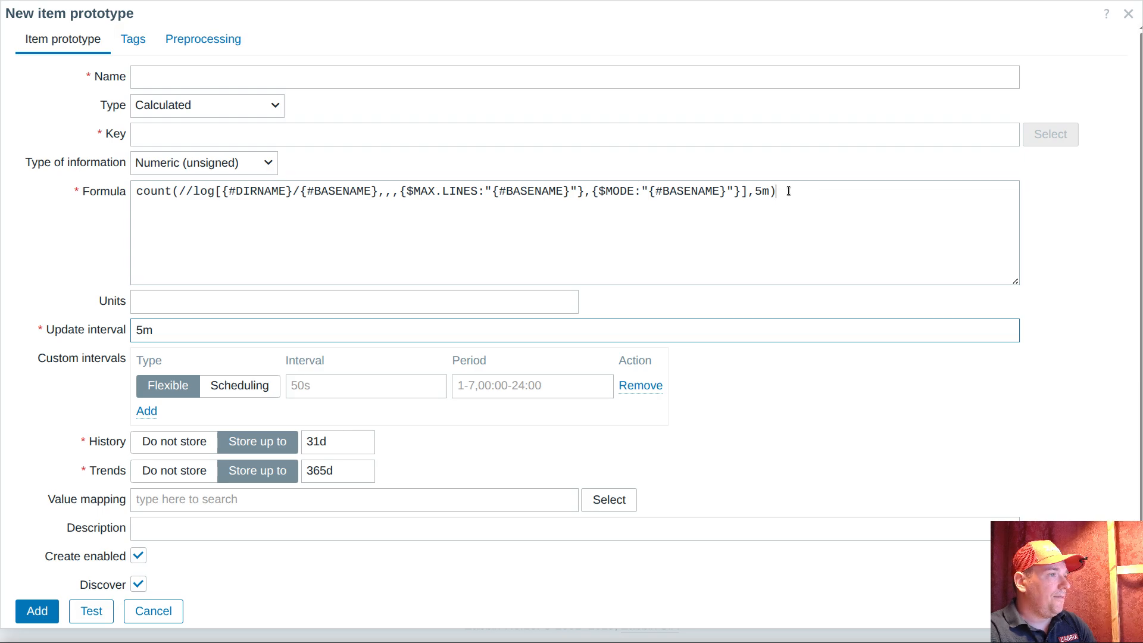
# Add the preprocessing step Check for not supported value for any error, with the custom on fail action Set value to 0
pyautogui.click(200, 38)
pyautogui.click(168, 75)
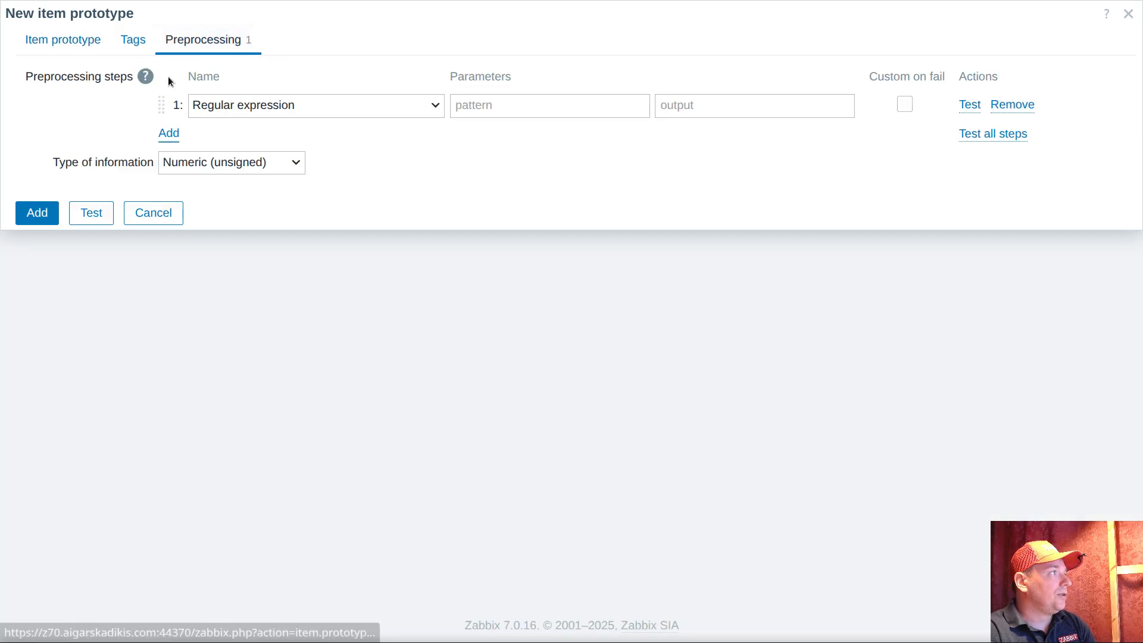
pyautogui.click(285, 106)
pyautogui.scroll(-8, 318, 201)
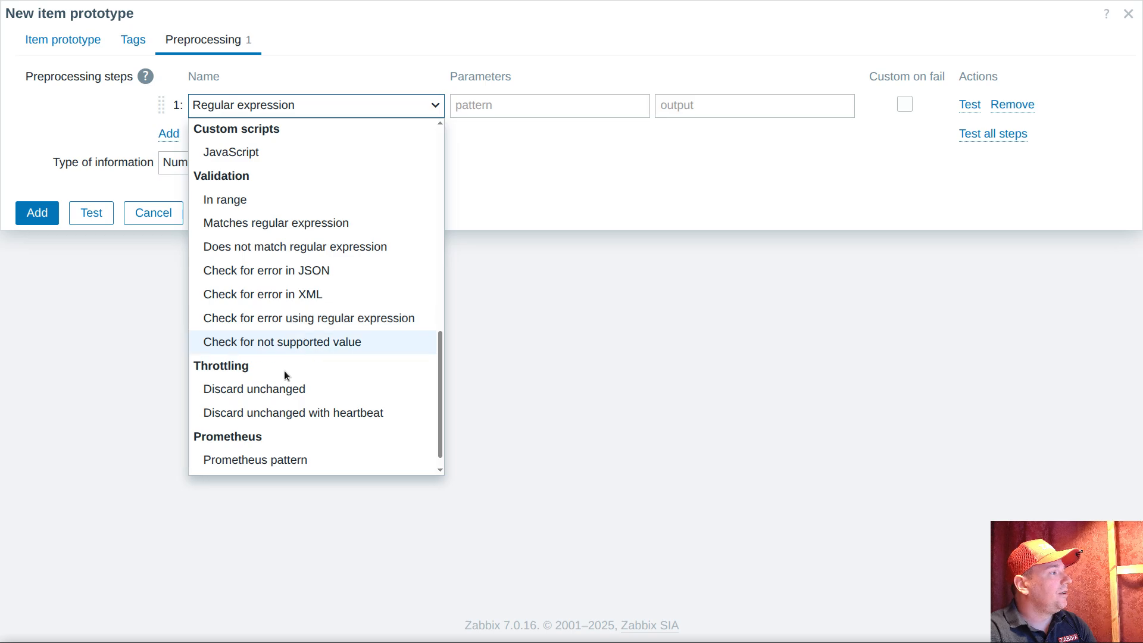
pyautogui.click(278, 342)
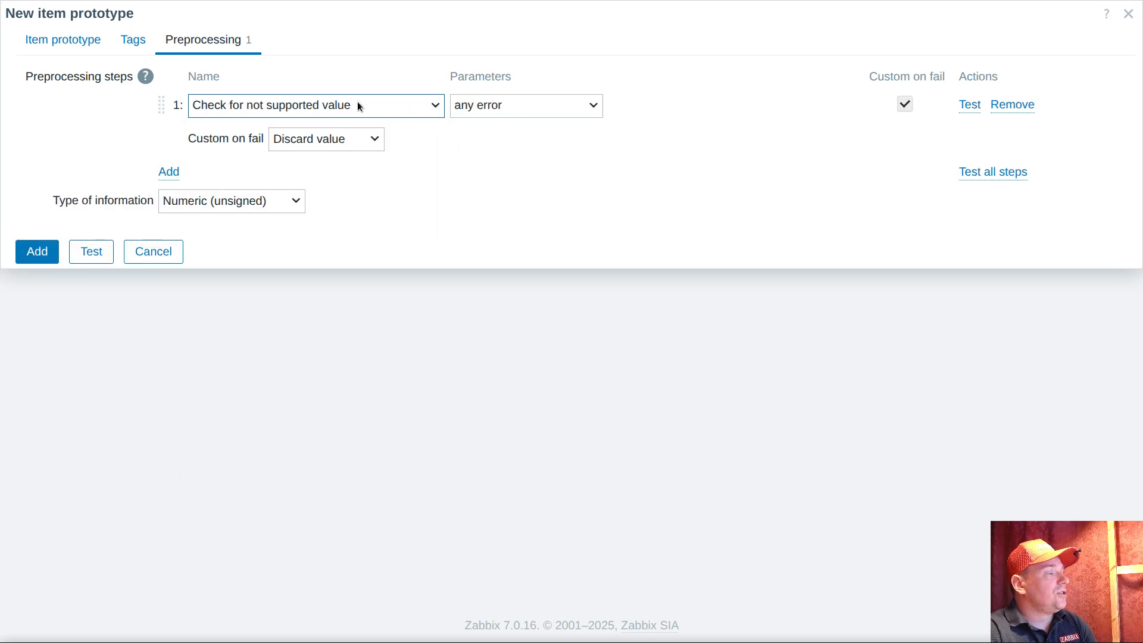
pyautogui.click(310, 141)
pyautogui.click(306, 186)
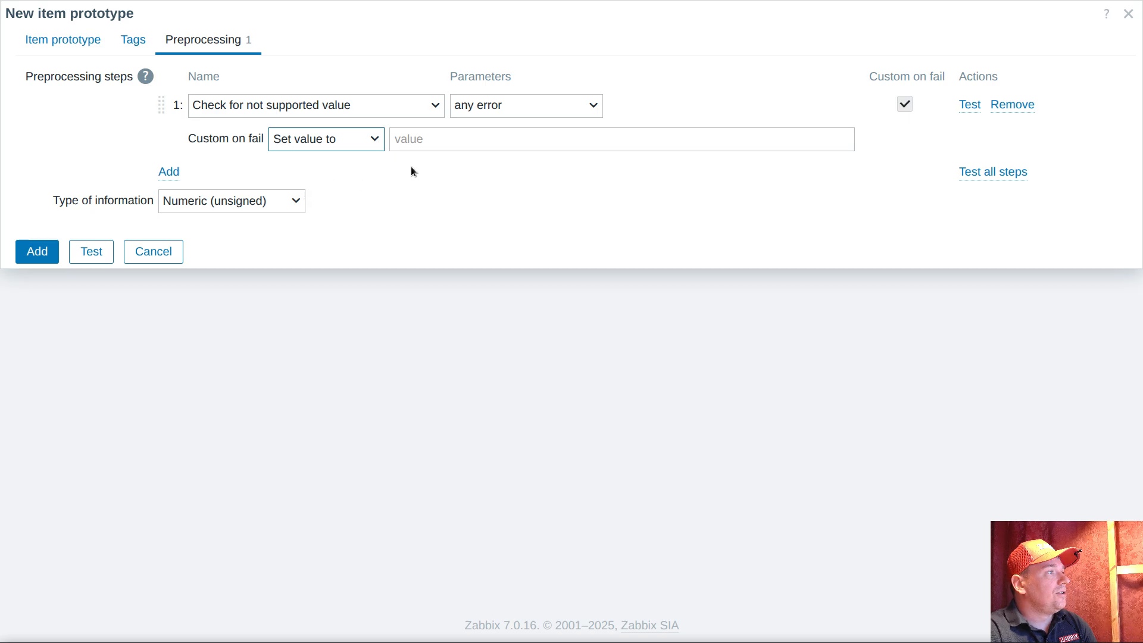
pyautogui.click(453, 143)
pyautogui.write('0')
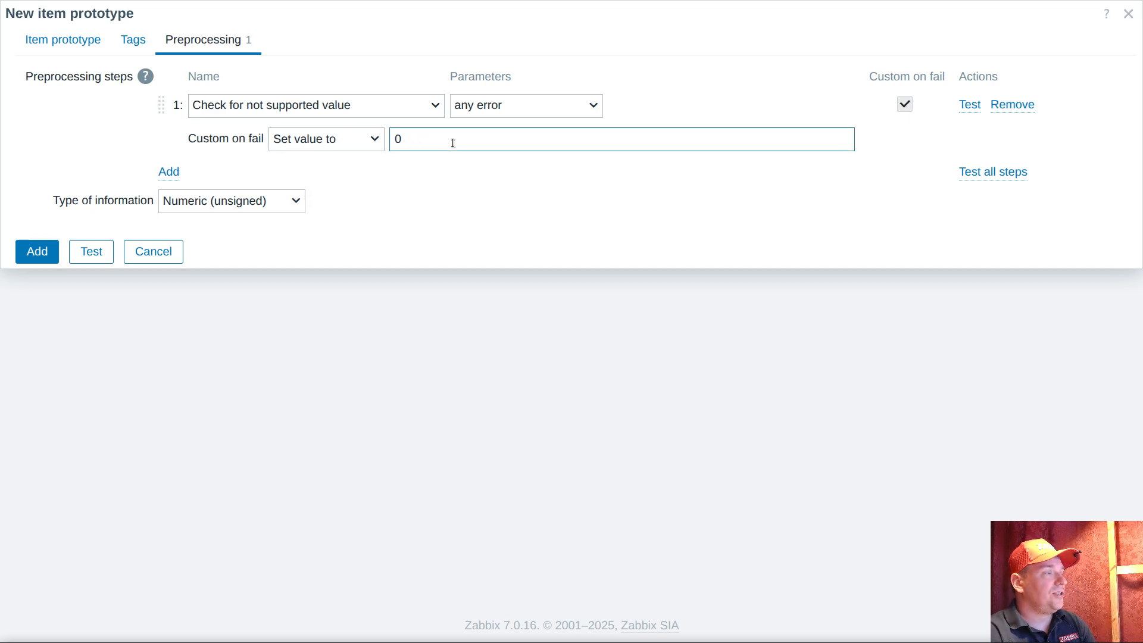
pyautogui.click(71, 41)
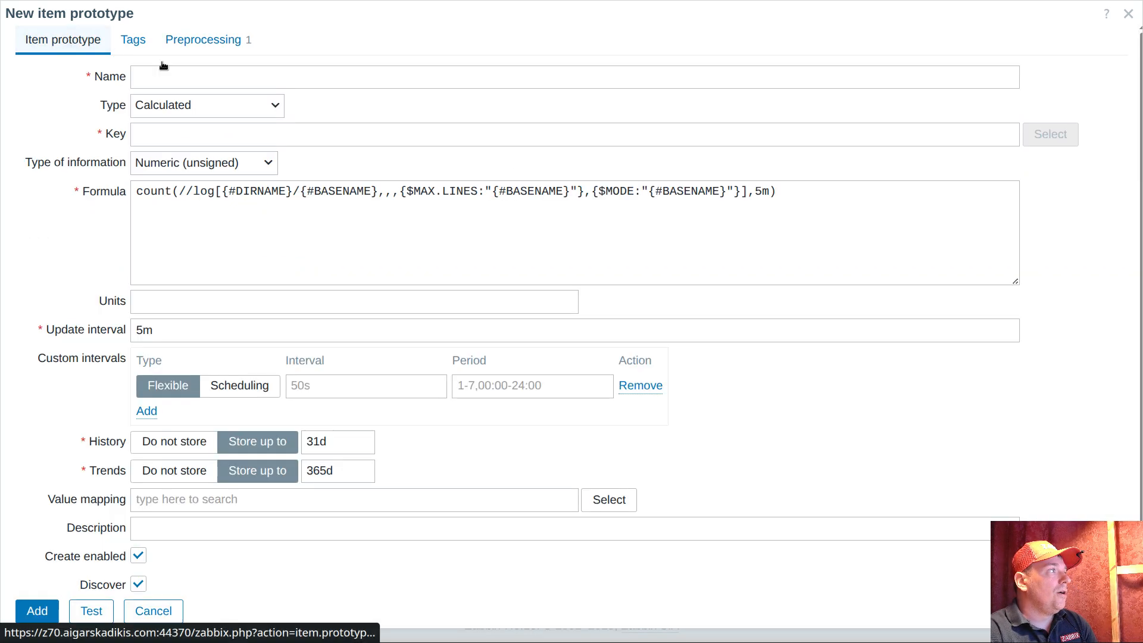
pyautogui.moveTo(751, 191); pyautogui.dragTo(770, 191)
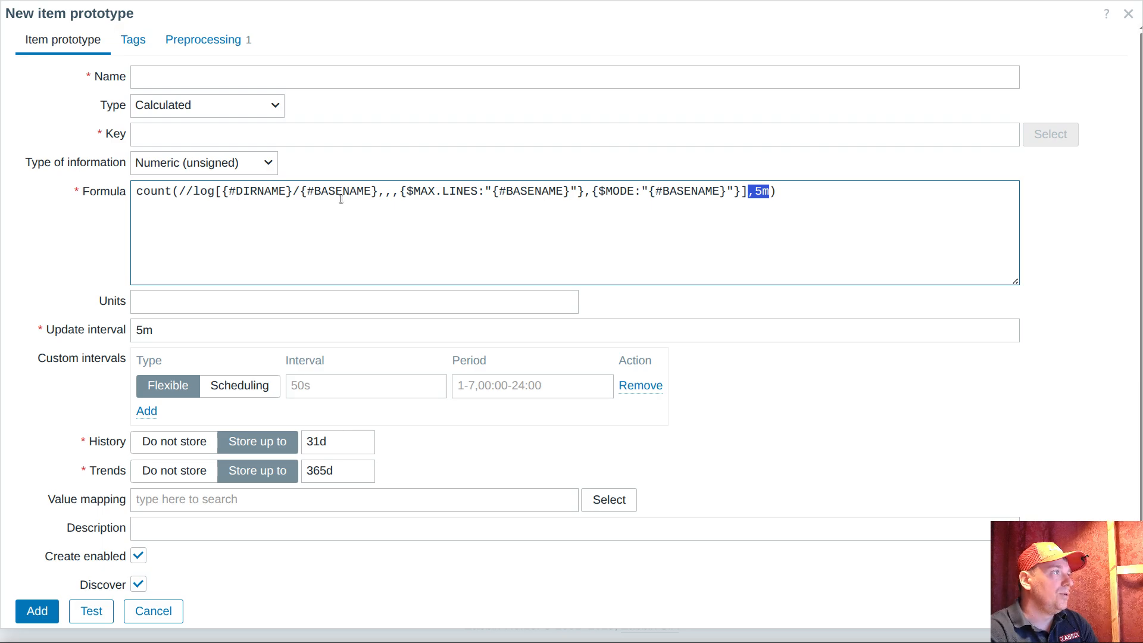
pyautogui.click(219, 41)
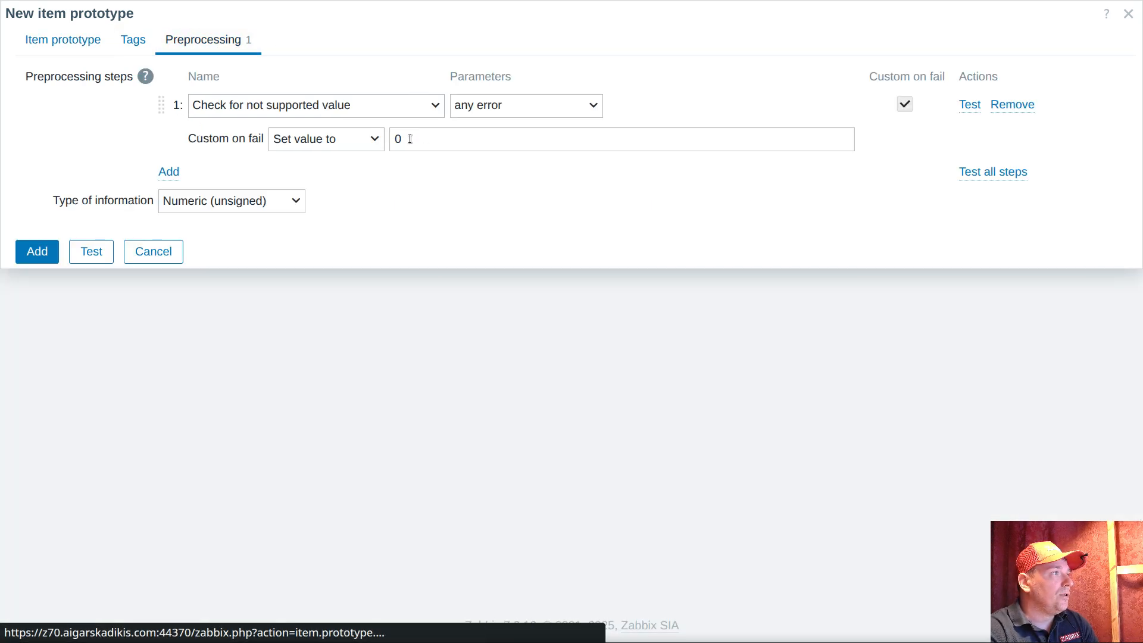
pyautogui.doubleClick(410, 139)
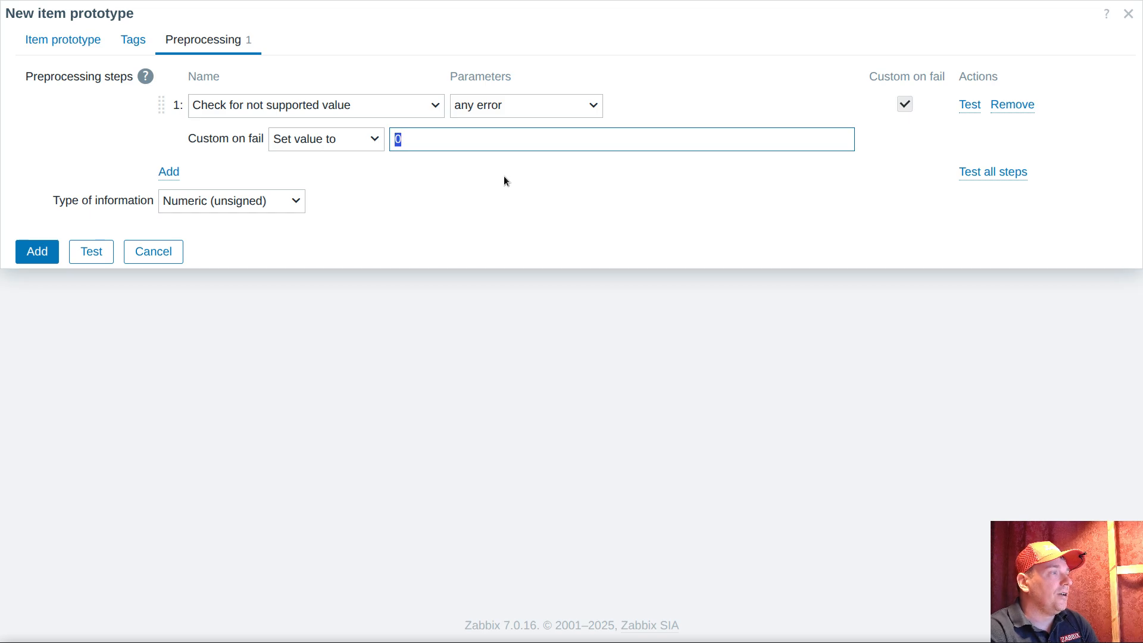
# Set the key of the calculated prototype to count[{#DIRNAME}/{#BASENAME}], reusing the path macros from the formula
pyautogui.click(69, 41)
pyautogui.click(179, 127)
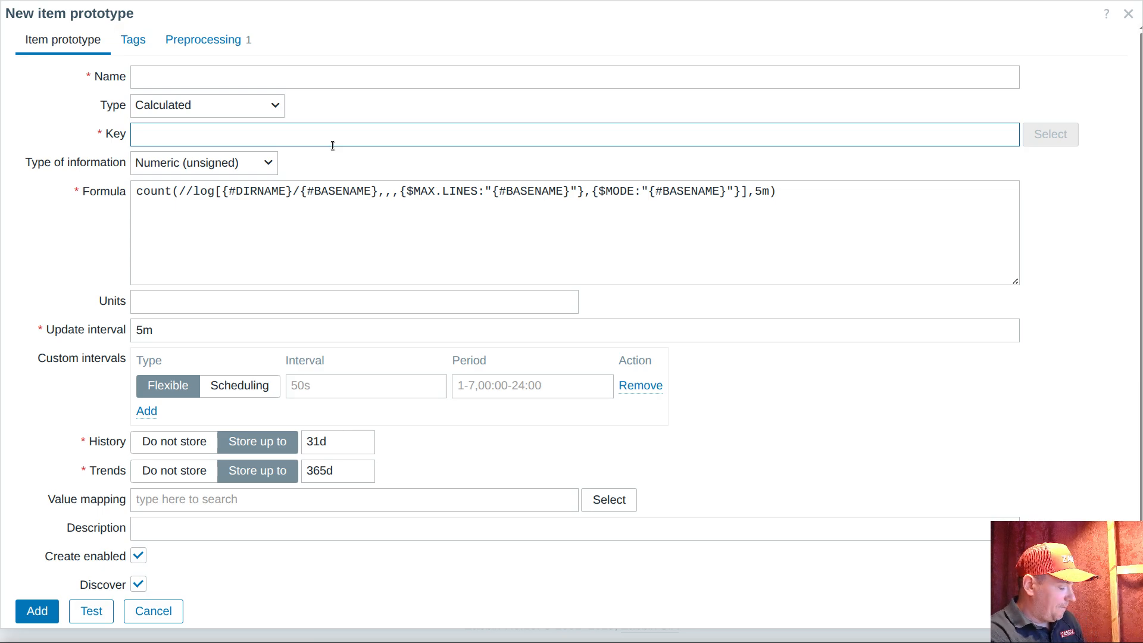
pyautogui.write('count')
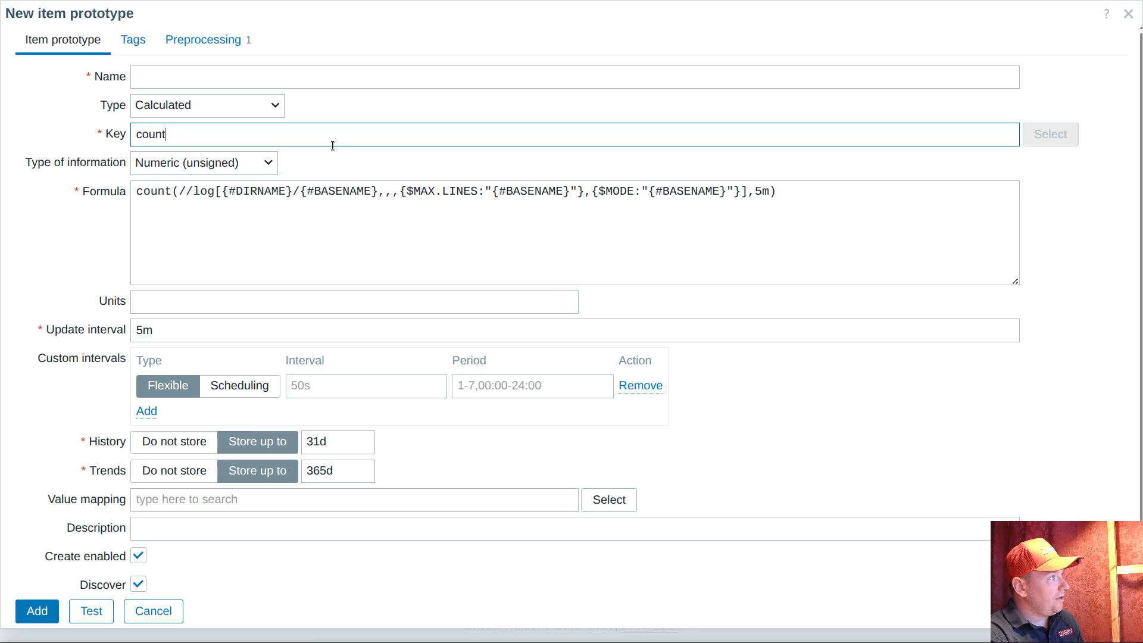
pyautogui.write('[]')
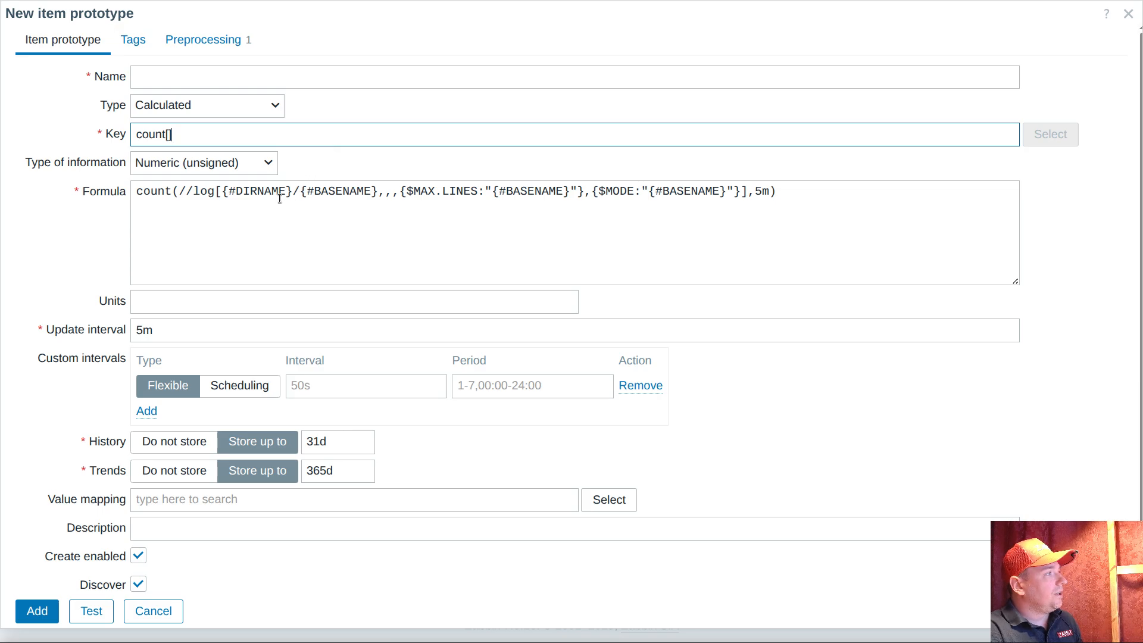
pyautogui.moveTo(223, 192); pyautogui.dragTo(379, 193)
pyautogui.hotkey('ctrl', 'c')
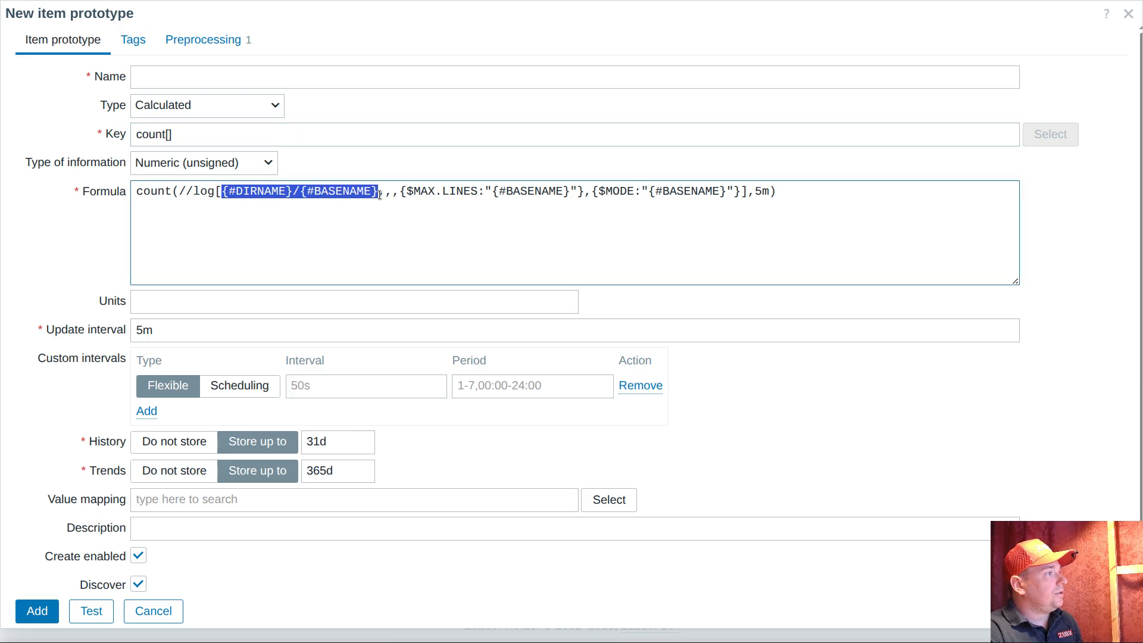
pyautogui.click(167, 135)
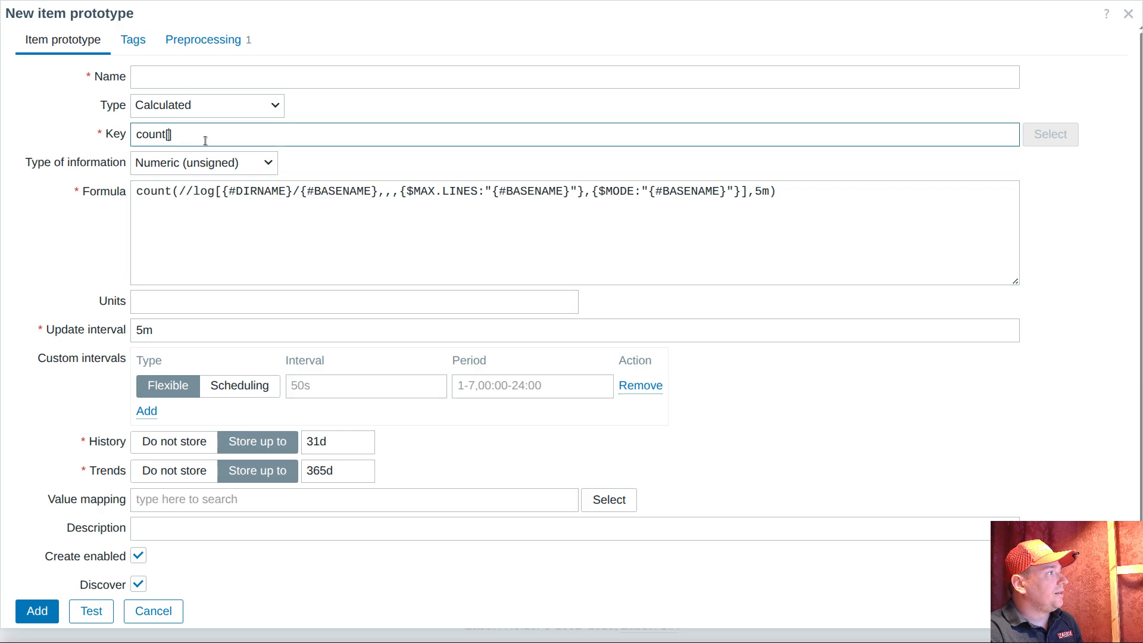
pyautogui.hotkey('ctrl', 'v')
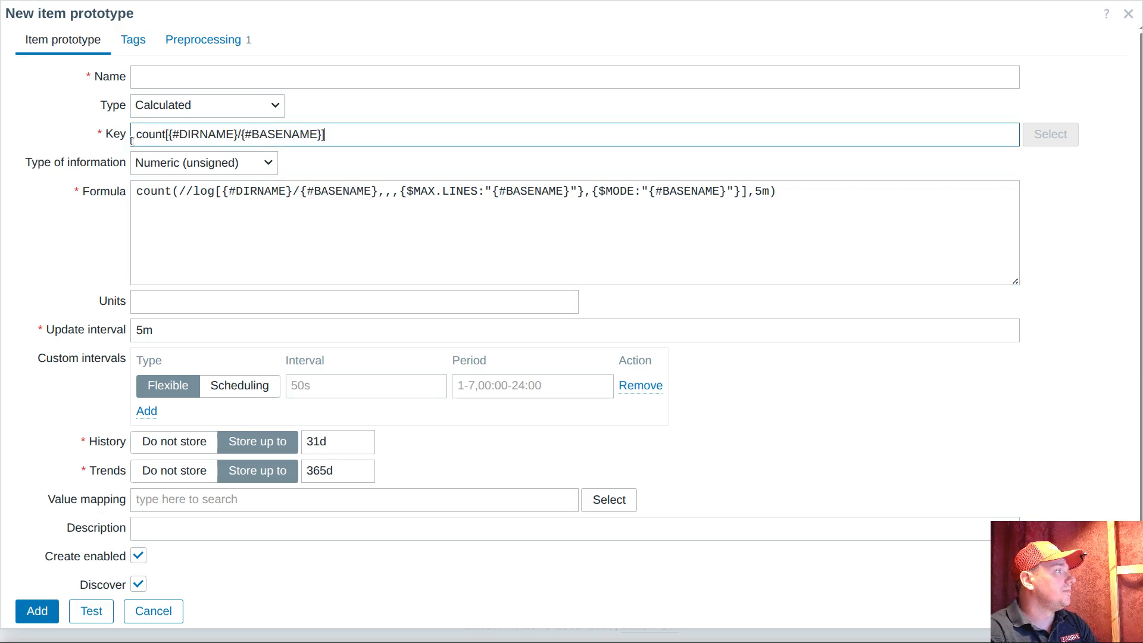
# Name the calculated prototype "{#DIRNAME}/{#BASENAME} count", reusing the path macros from its key
pyautogui.click(249, 81)
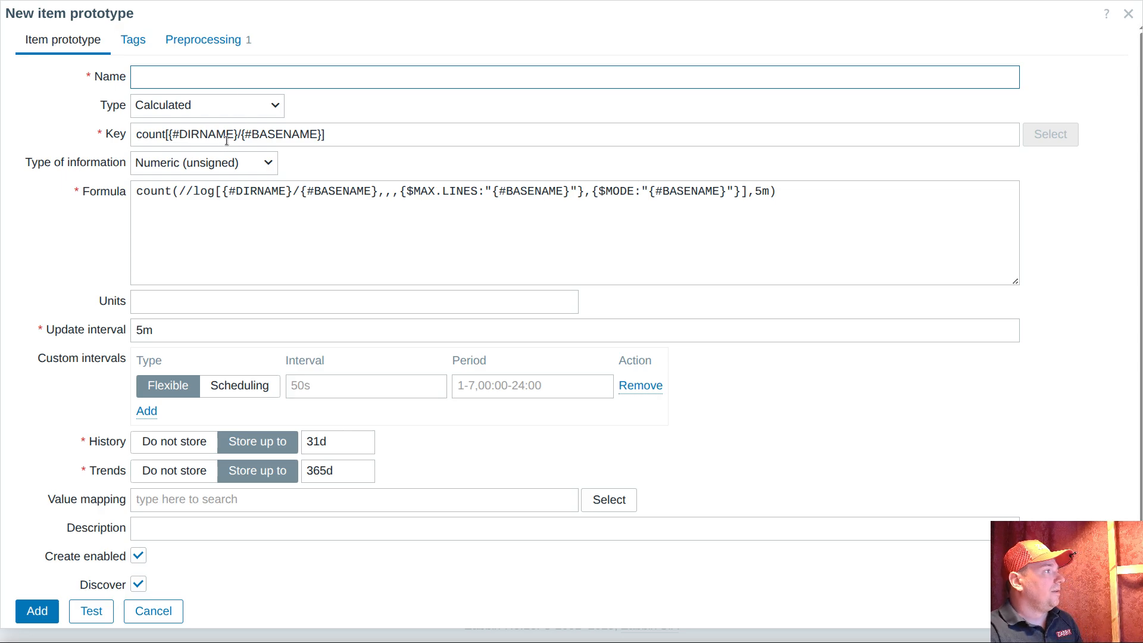
pyautogui.moveTo(169, 134); pyautogui.dragTo(324, 134)
pyautogui.hotkey('ctrl', 'c')
pyautogui.click(248, 79)
pyautogui.hotkey('ctrl', 'v')
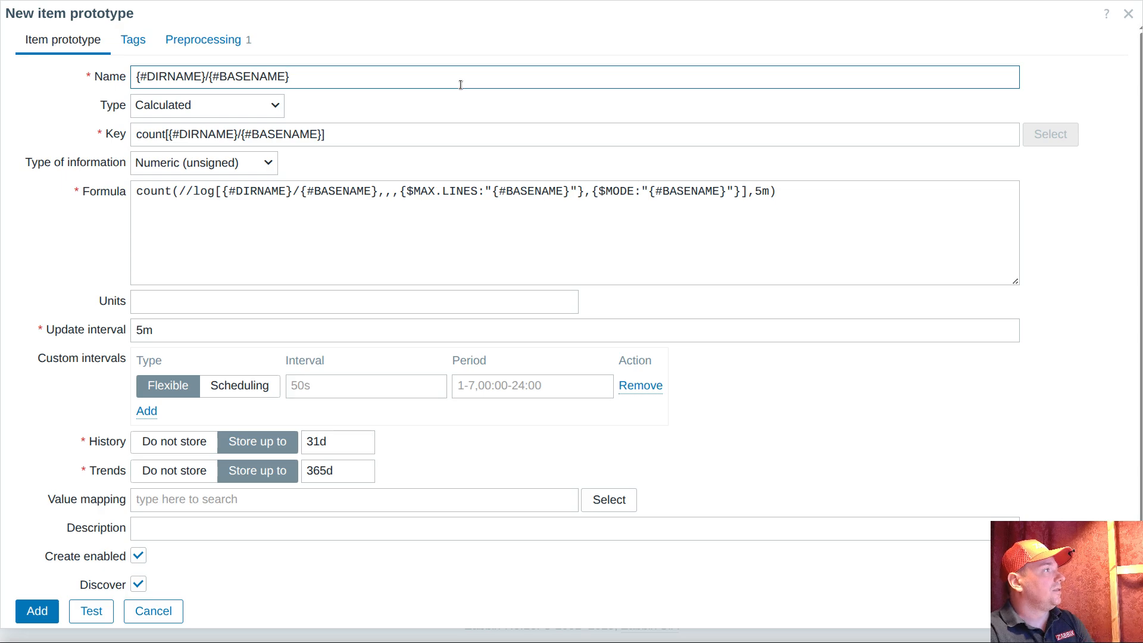
pyautogui.write('count')
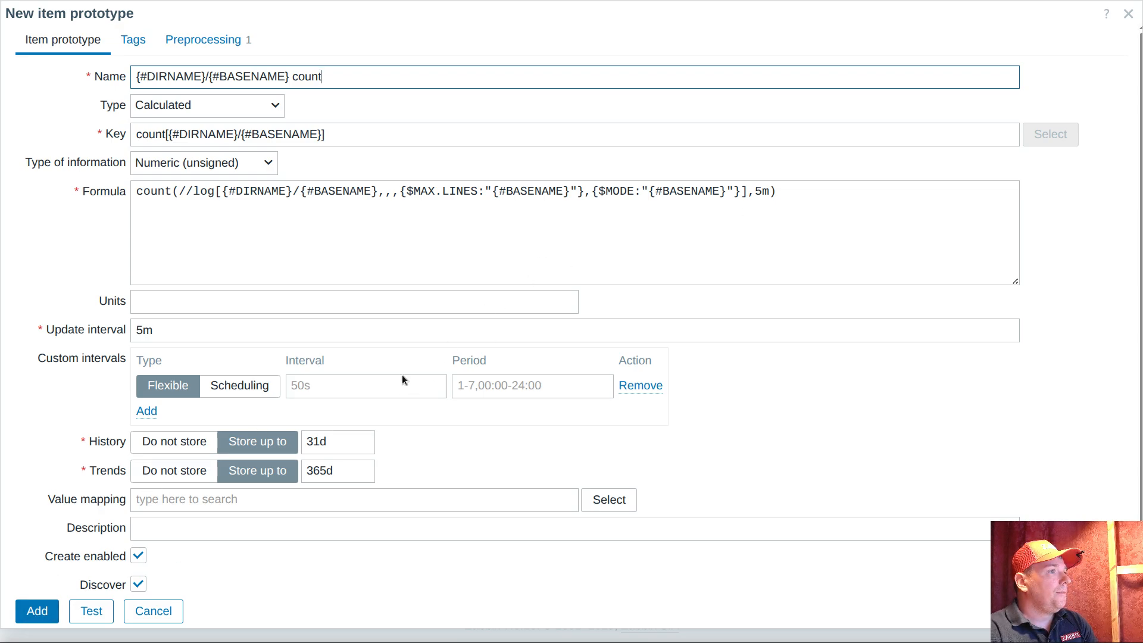
# Review the preprocessing of the calculated count prototype and add the prototype to the discovery rule
pyautogui.click(220, 40)
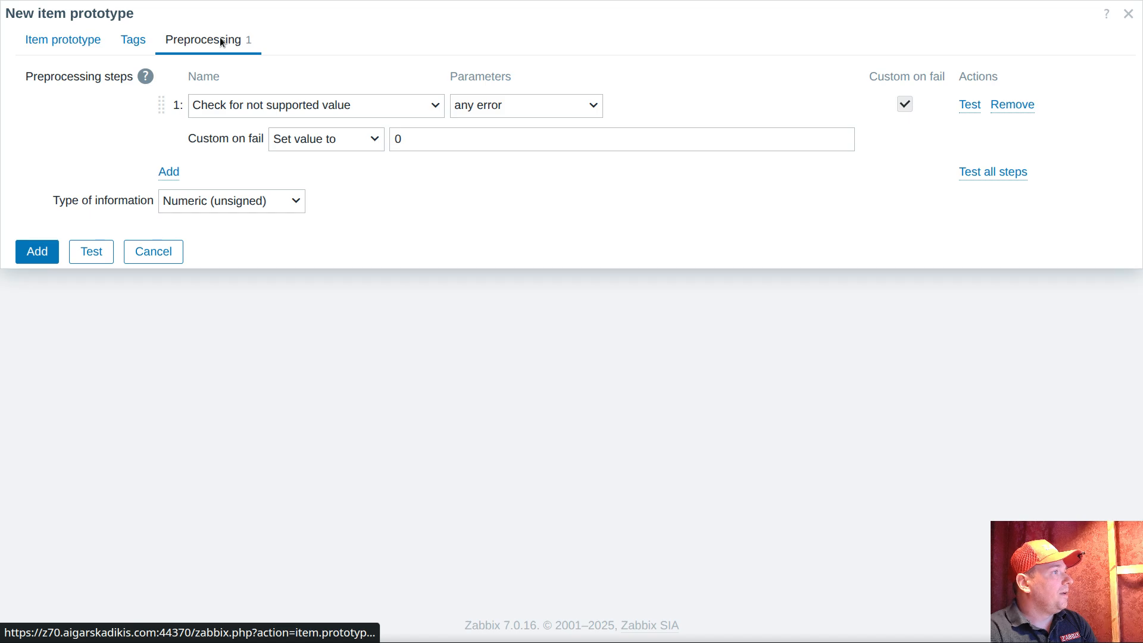
pyautogui.click(59, 41)
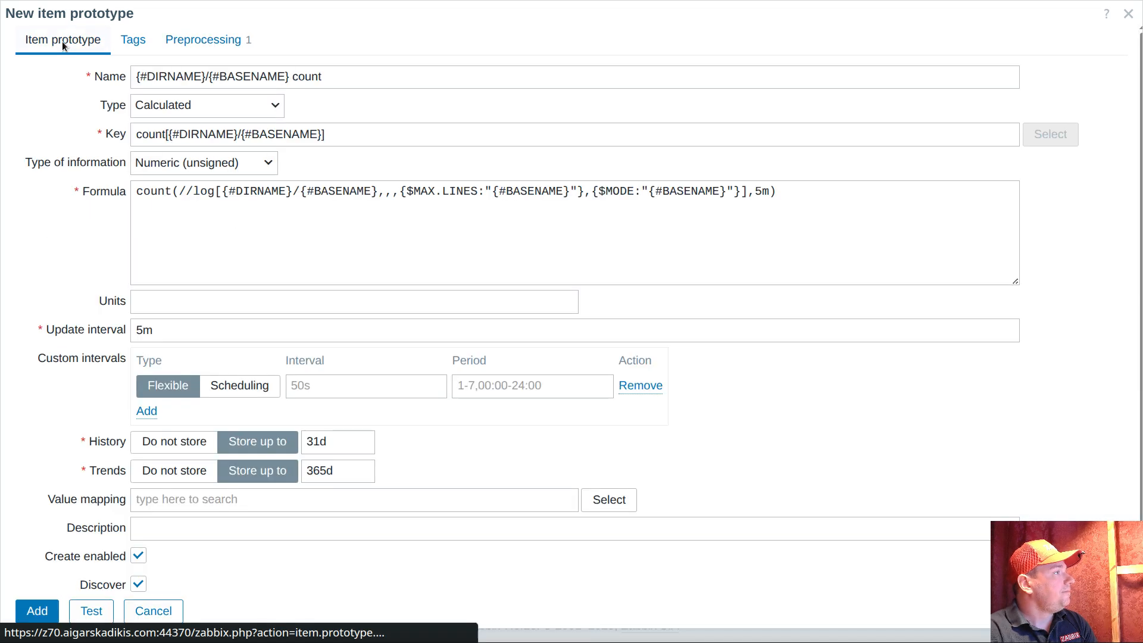
pyautogui.click(36, 610)
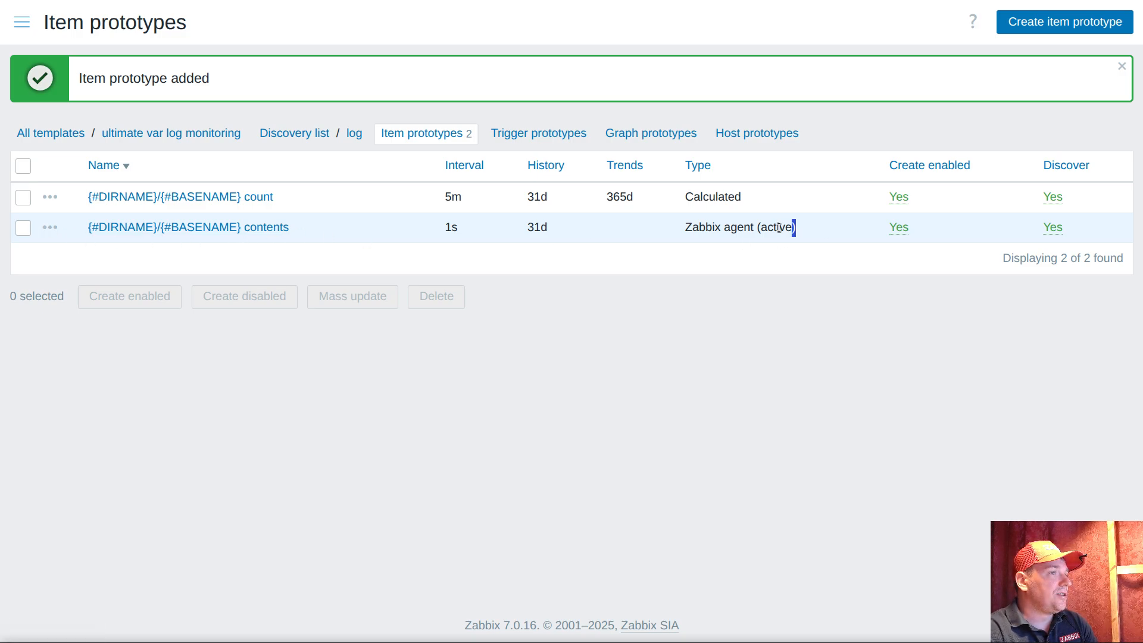
# Create a dependent item prototype from the contents prototype and name it "{#DIRNAME}/{#BASENAME} length"
pyautogui.moveTo(796, 227); pyautogui.dragTo(683, 227)
pyautogui.click(50, 227)
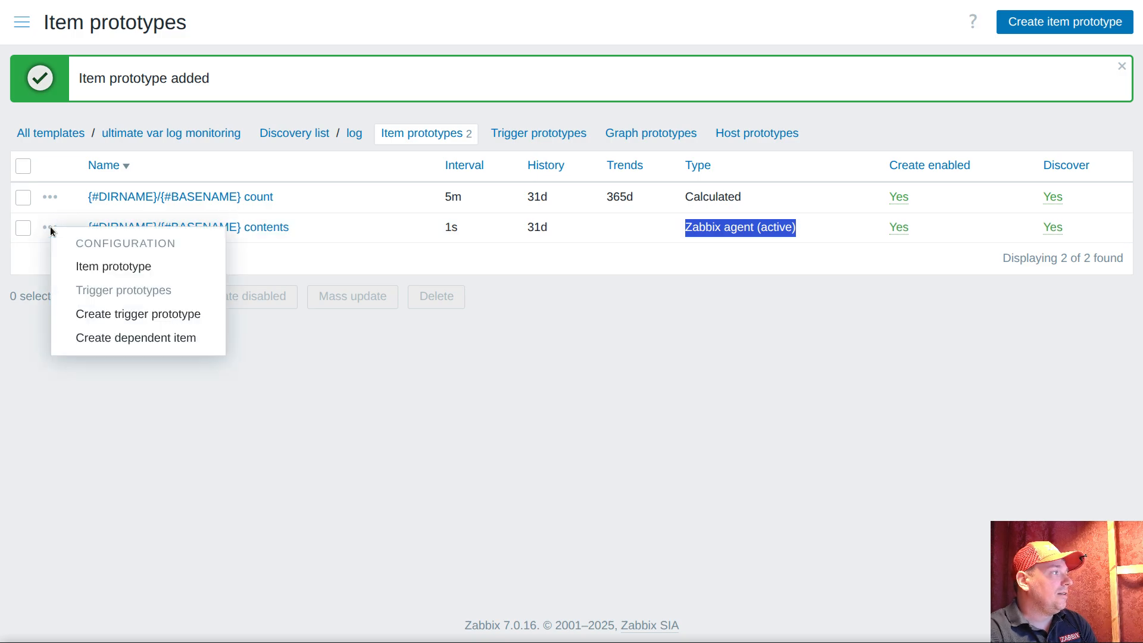
pyautogui.click(122, 341)
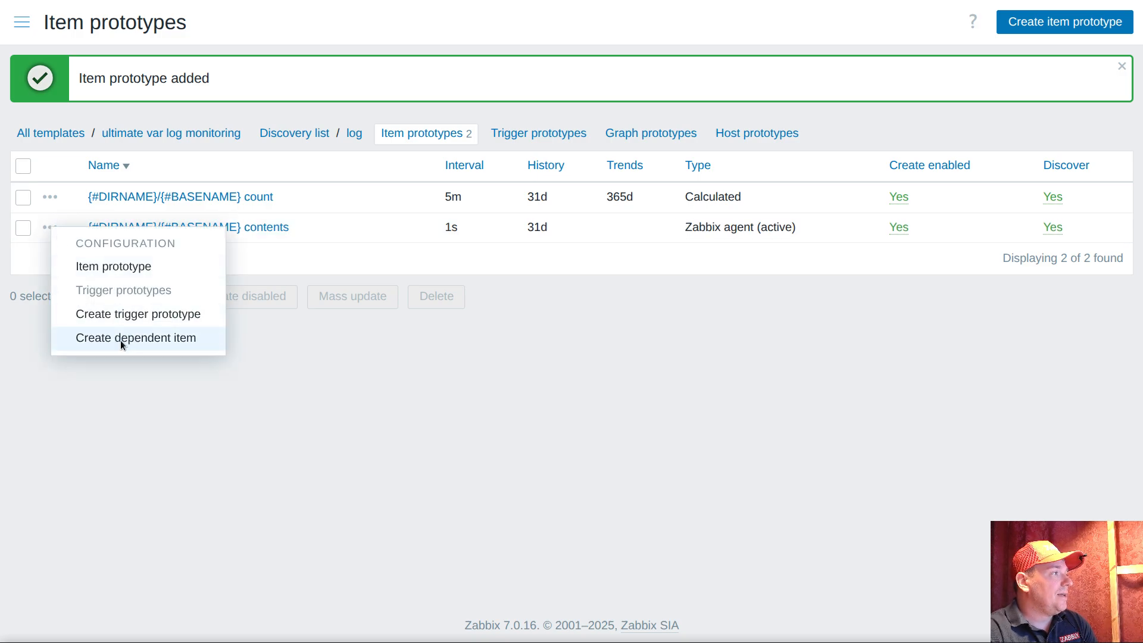
pyautogui.click(149, 141)
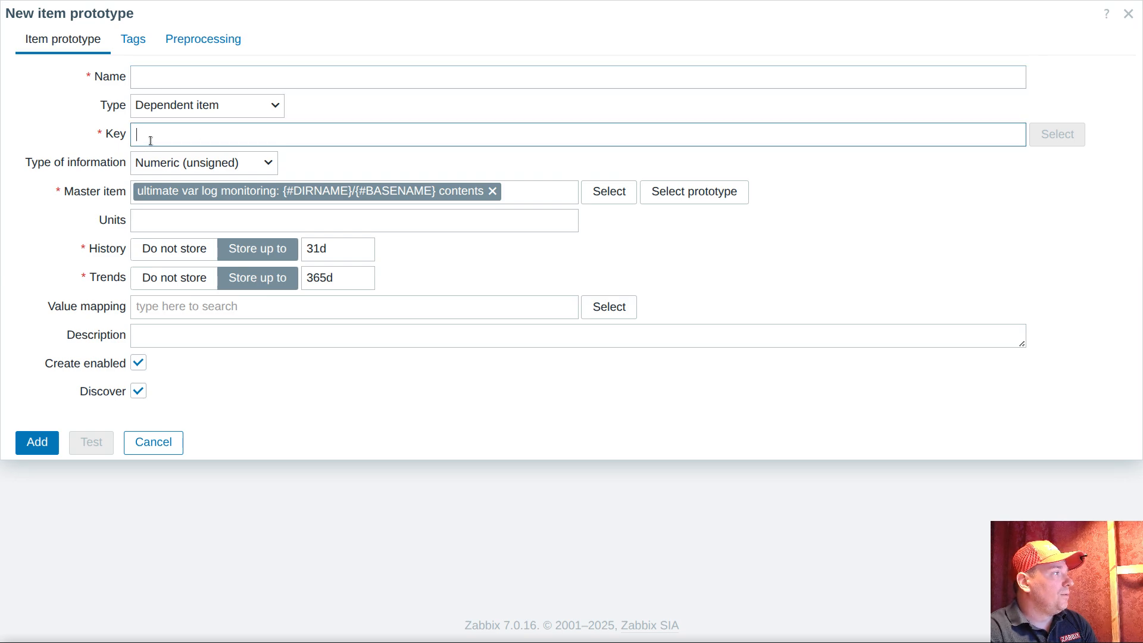
pyautogui.click(167, 75)
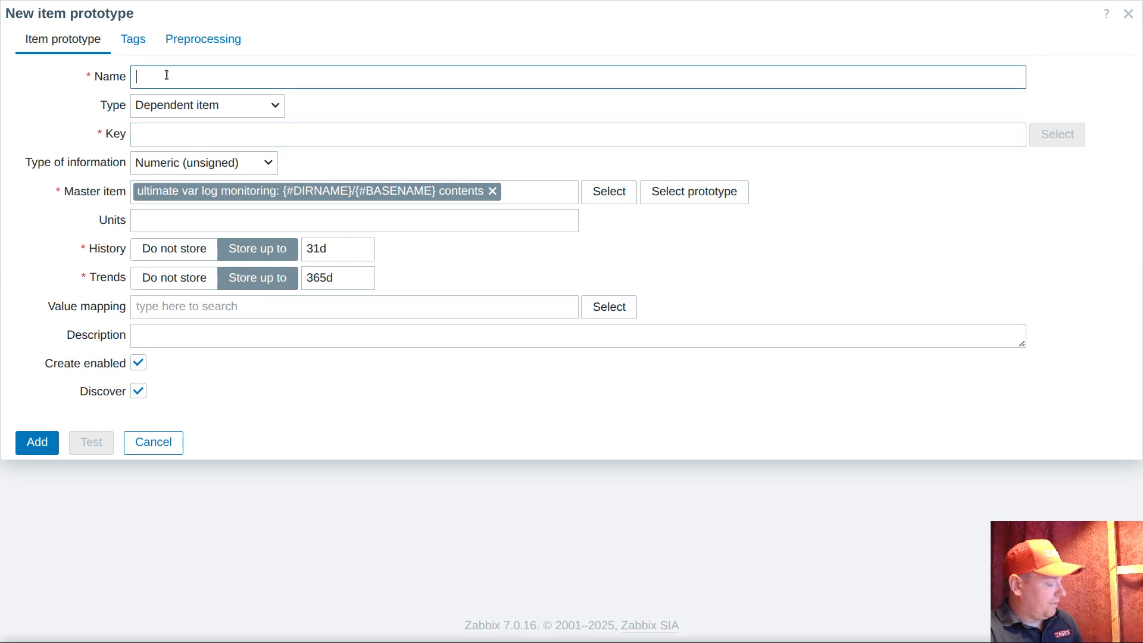
pyautogui.hotkey('ctrl', 'v')
pyautogui.write('length')
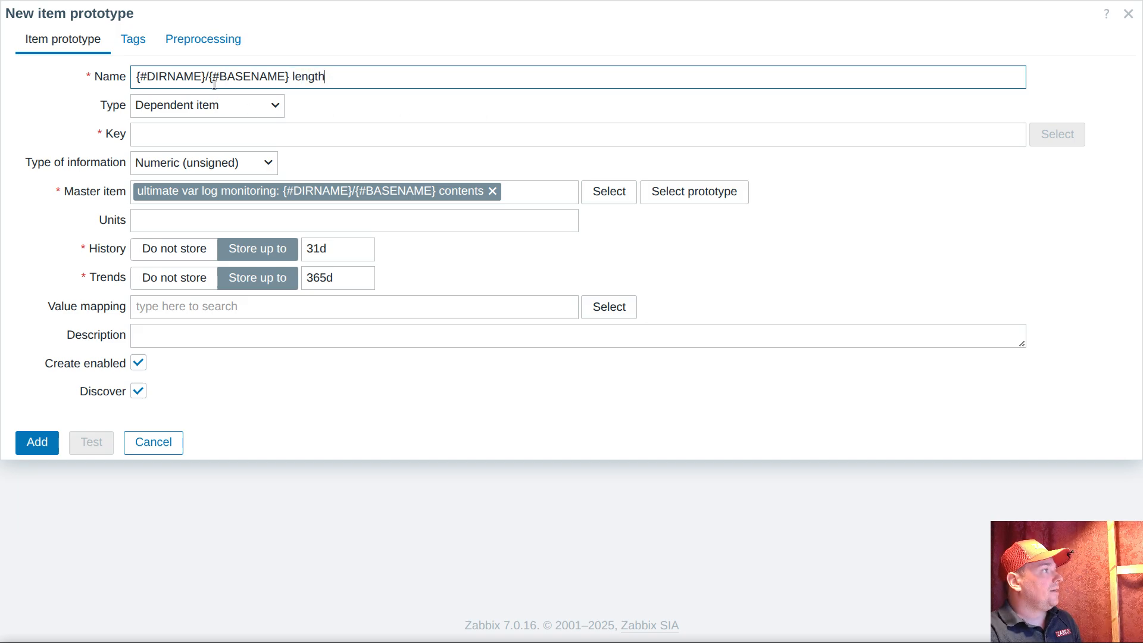
# Set the key of the dependent prototype to length[{#DIRNAME}/{#BASENAME}], reusing the word and path macros from its name
pyautogui.click(190, 40)
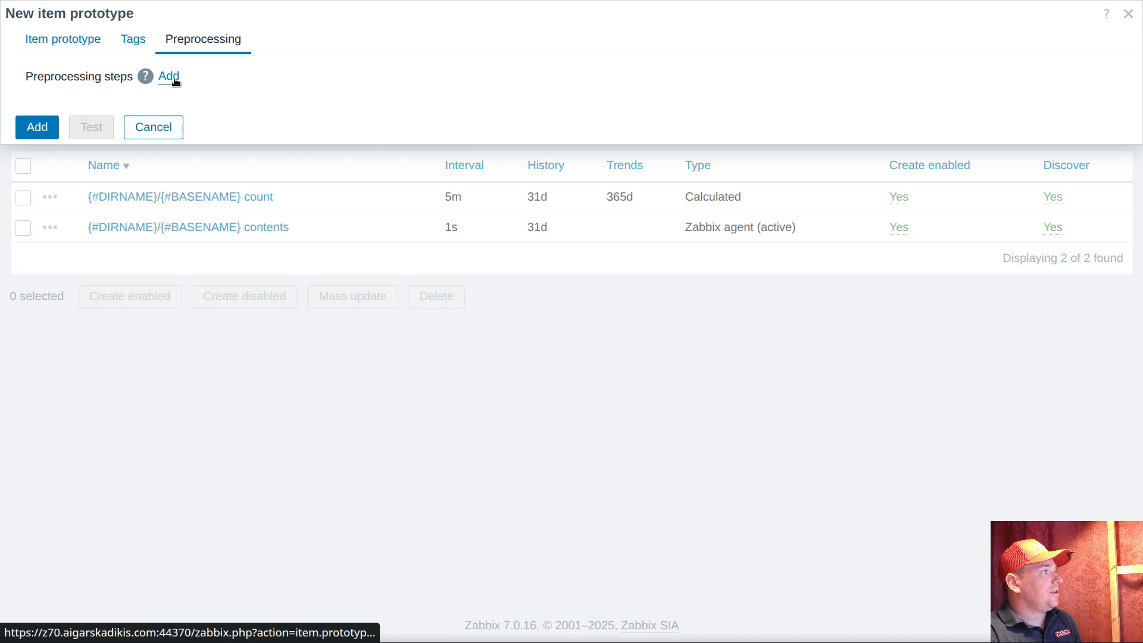
pyautogui.click(70, 39)
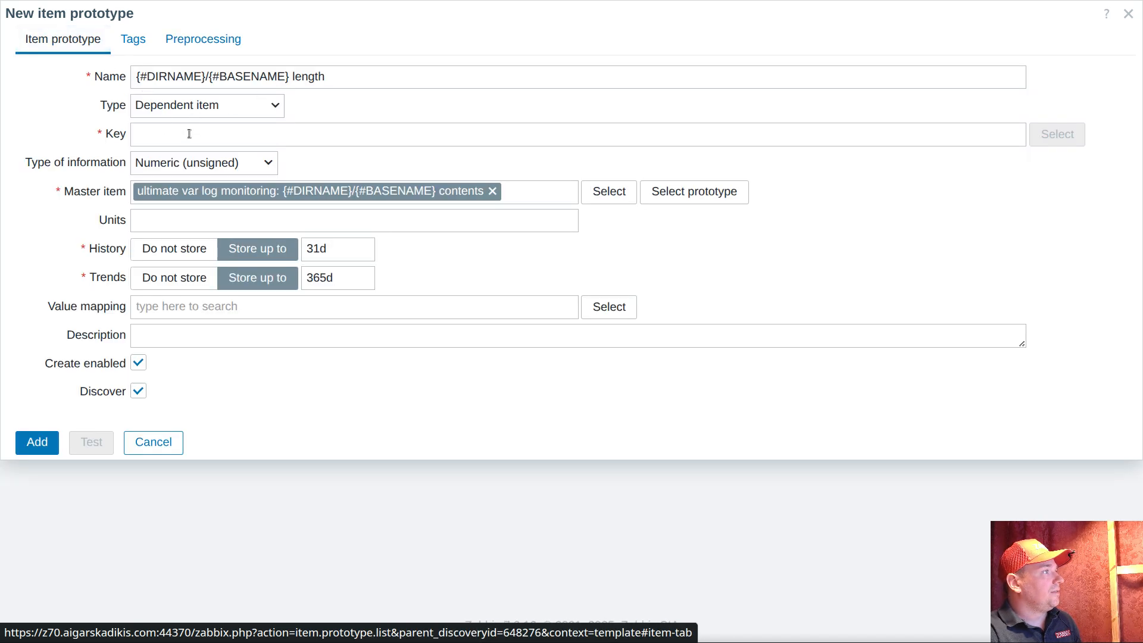
pyautogui.doubleClick(294, 79)
pyautogui.hotkey('ctrl', 'c')
pyautogui.click(250, 142)
pyautogui.hotkey('ctrl', 'v')
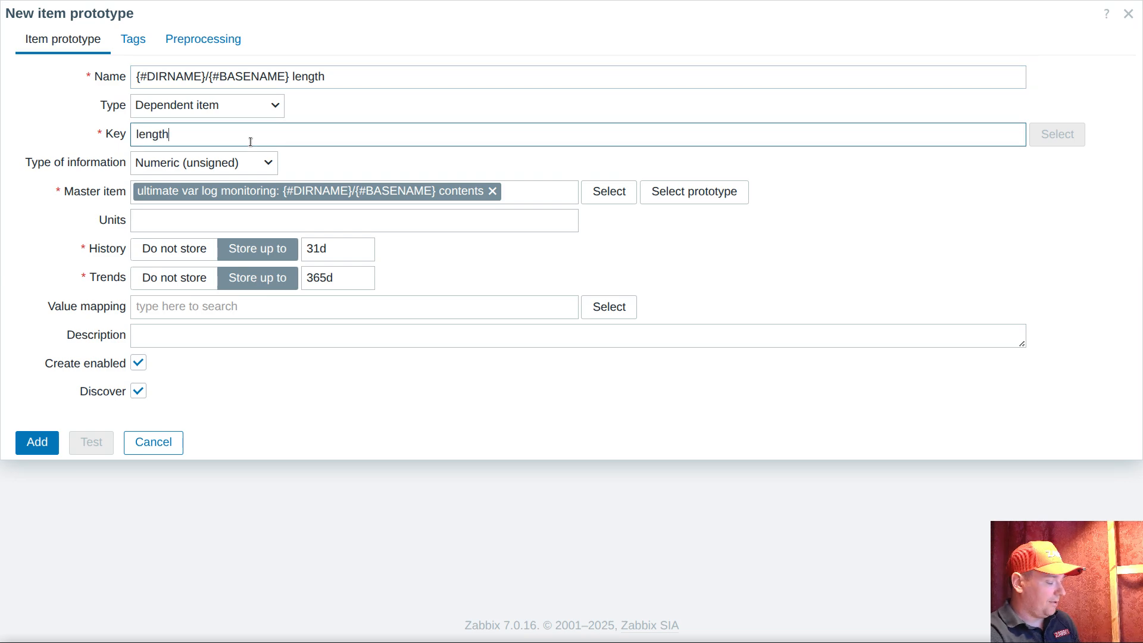
pyautogui.write('[')
pyautogui.hotkey('ctrl', 'v')
pyautogui.hotkey('ctrl', 'z')
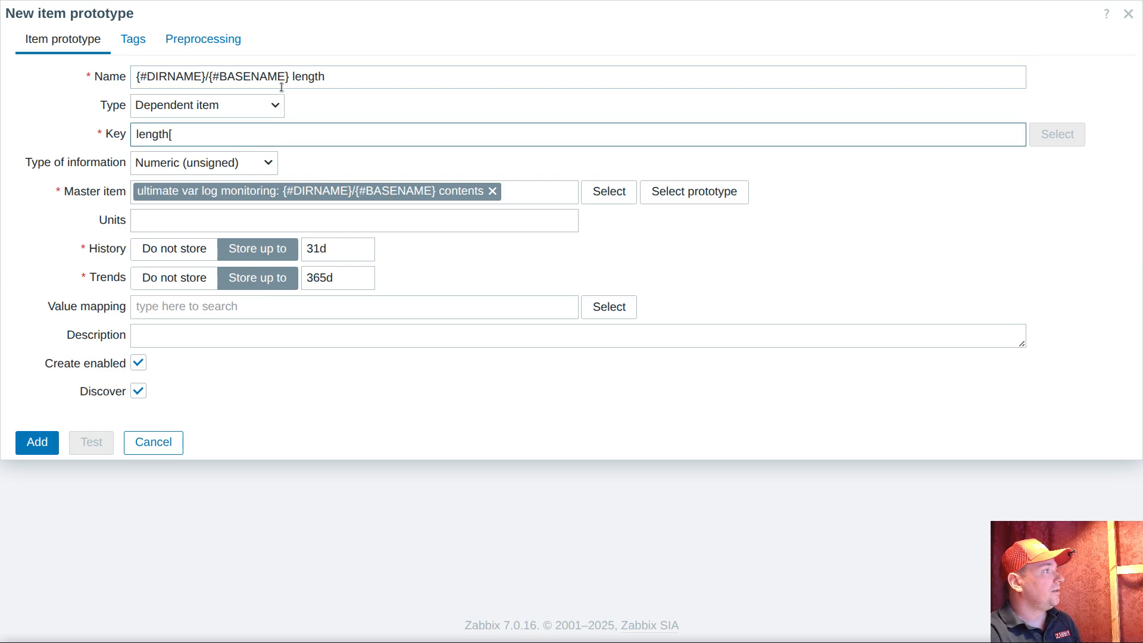
pyautogui.moveTo(292, 74); pyautogui.dragTo(3, 78)
pyautogui.hotkey('ctrl', 'c')
pyautogui.click(215, 141)
pyautogui.hotkey('ctrl', 'v')
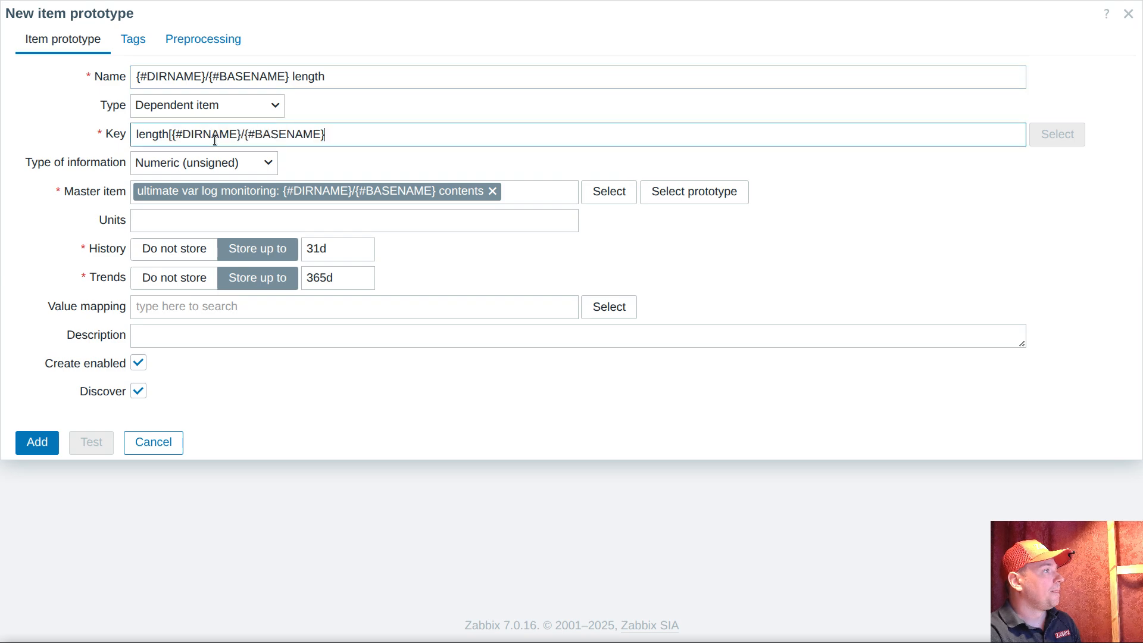
pyautogui.write(']')
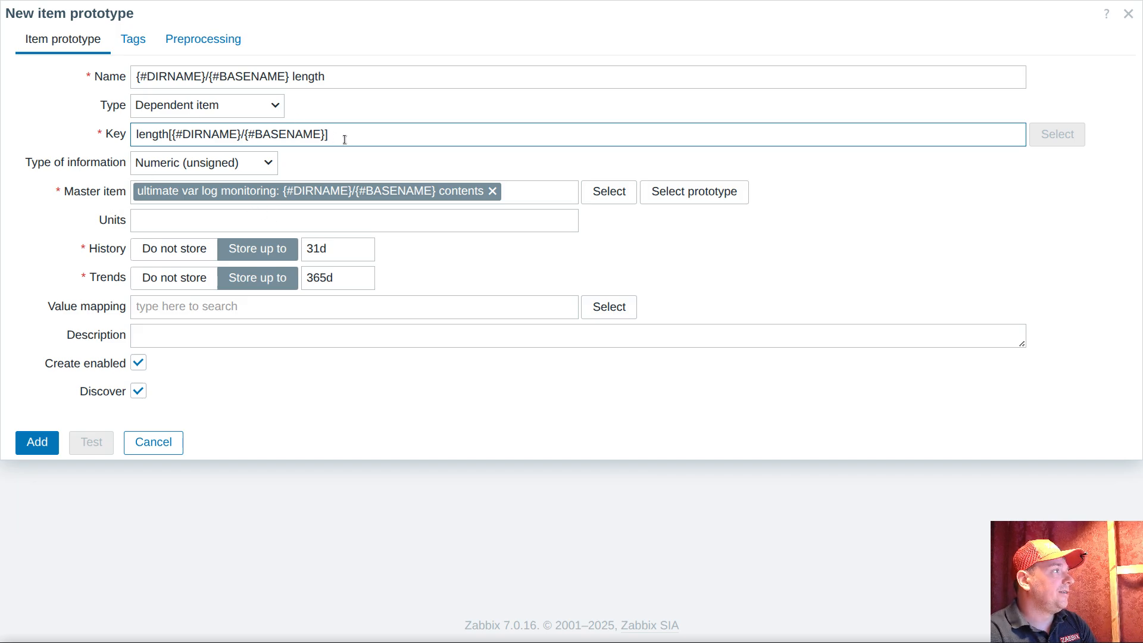
# Add a JavaScript preprocessing step to the dependent prototype with the script "return value.length;"
pyautogui.click(201, 39)
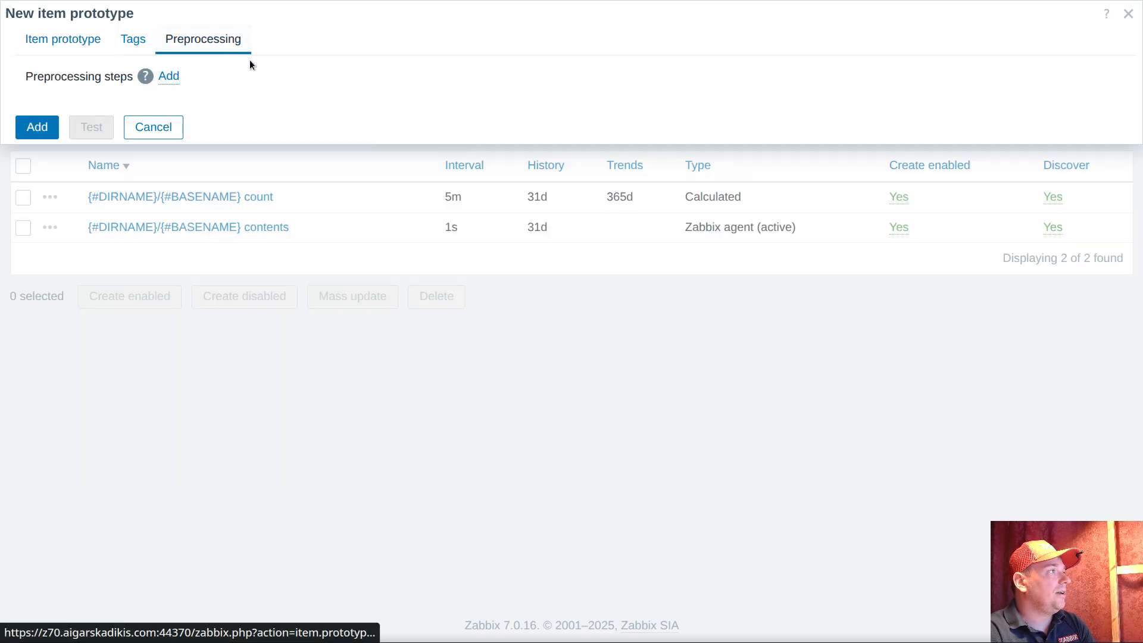
pyautogui.click(177, 78)
pyautogui.click(258, 106)
pyautogui.scroll(-10, 302, 177)
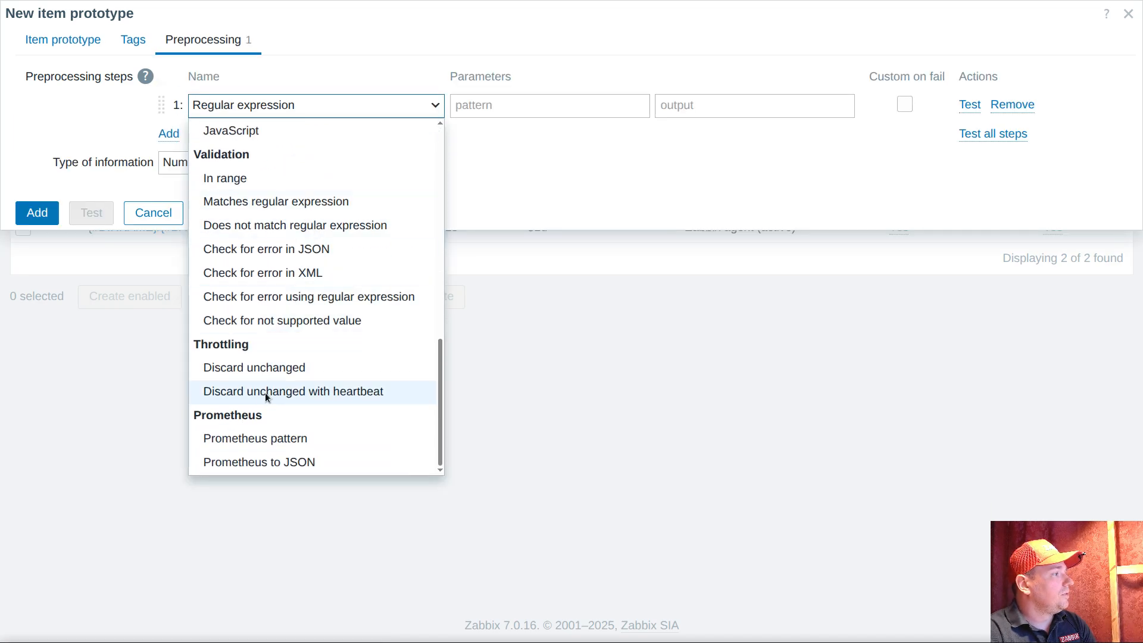
pyautogui.click(429, 131)
pyautogui.click(500, 105)
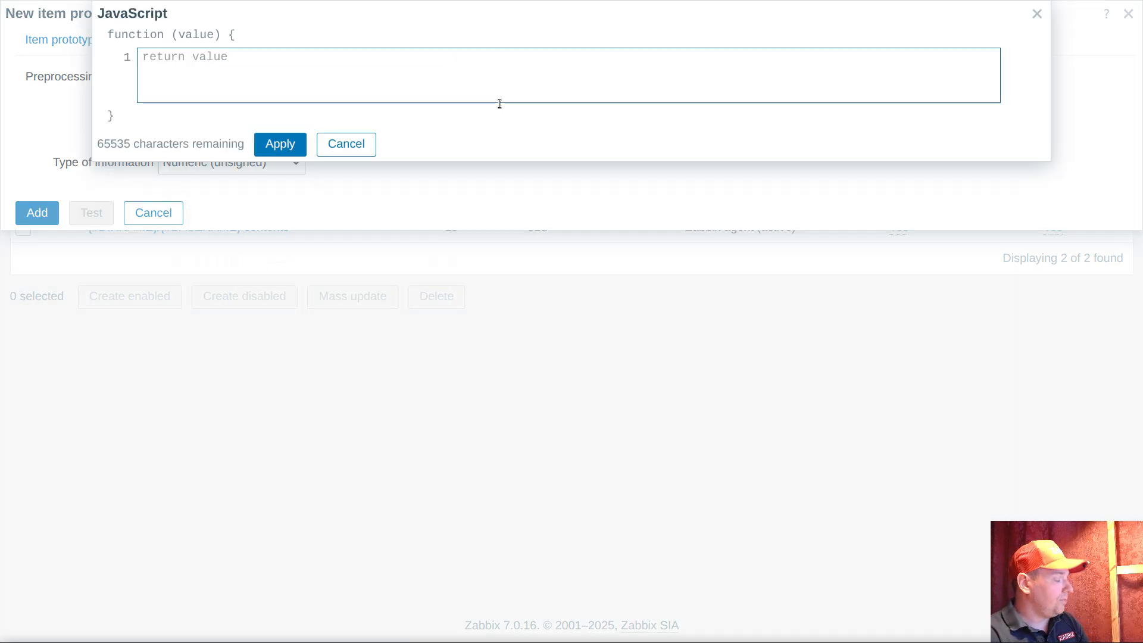
pyautogui.write('return ')
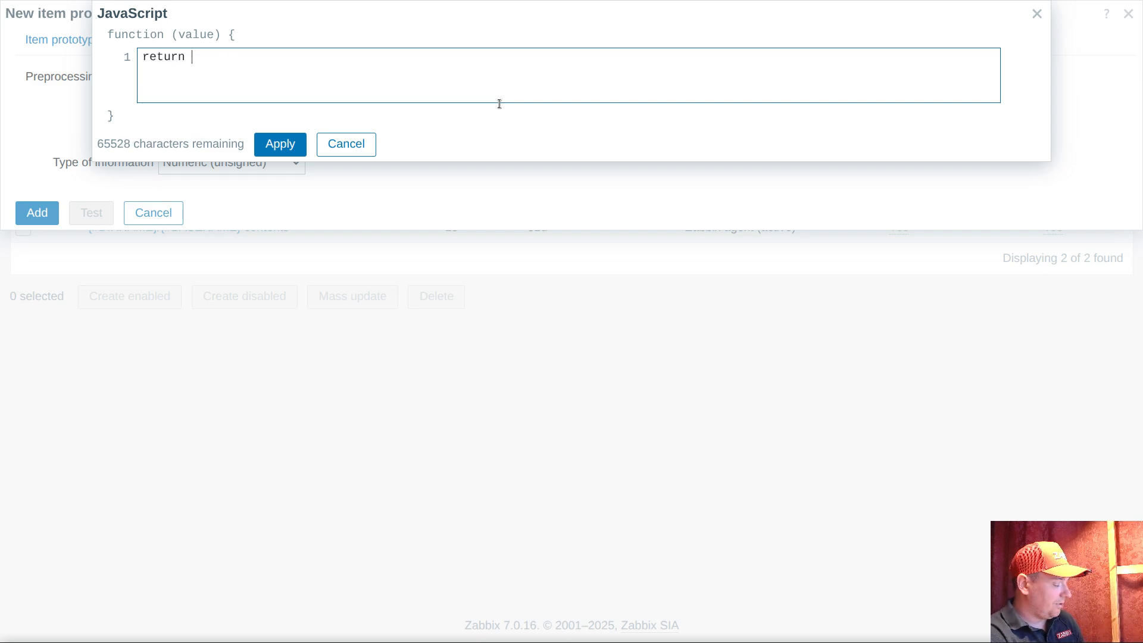
pyautogui.write('value.leng')
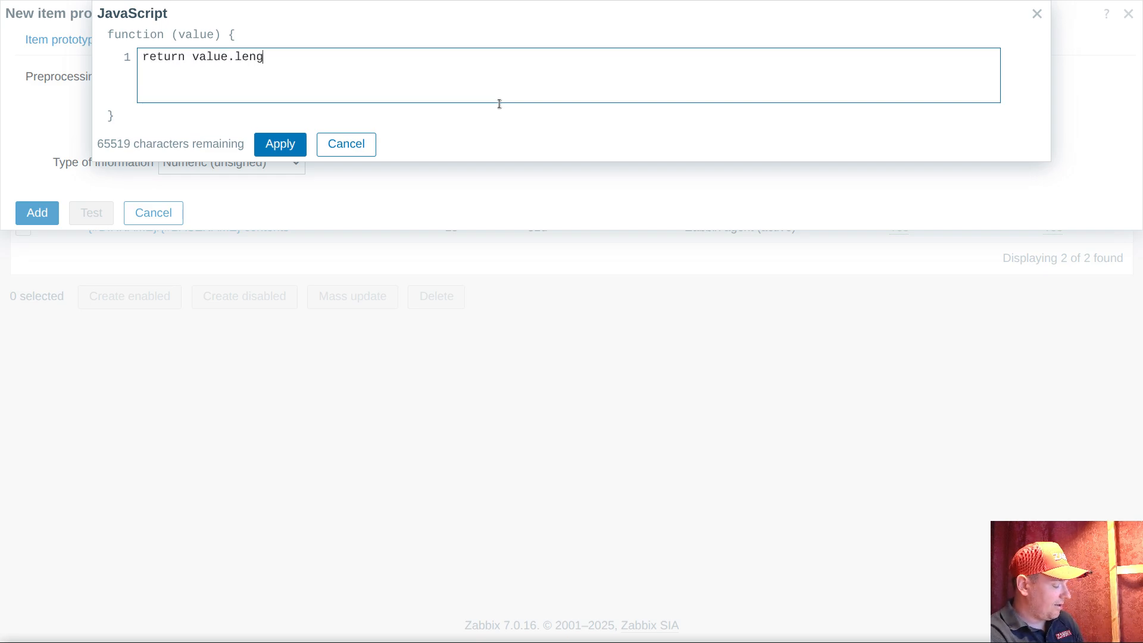
pyautogui.write('th;')
pyautogui.click(280, 145)
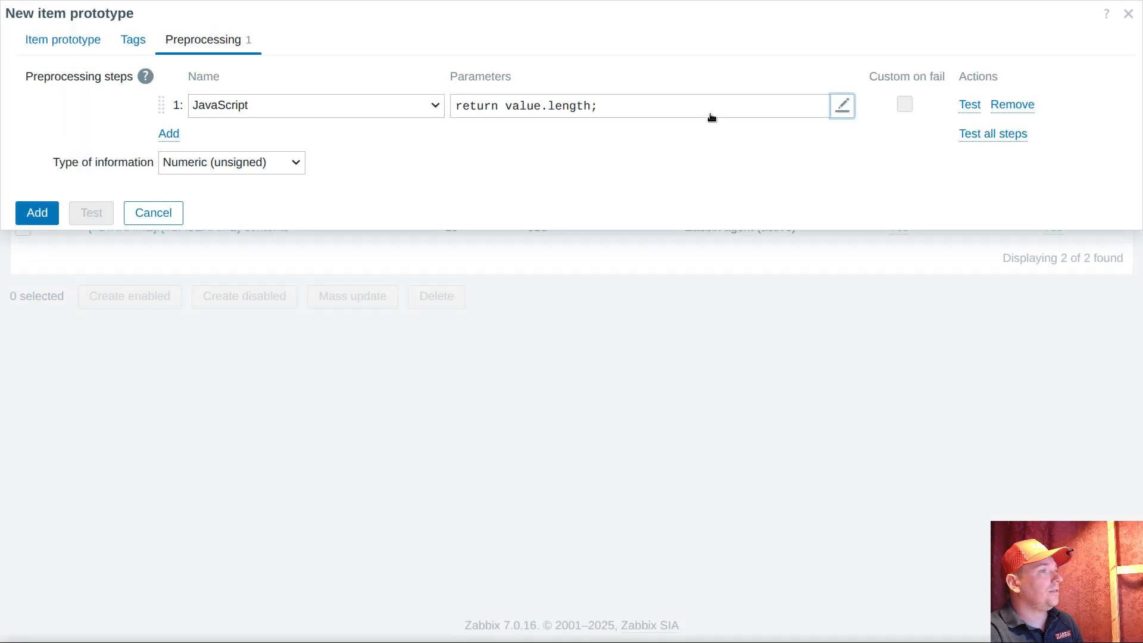
# Test all preprocessing steps with the value abcd, and add the dependent length prototype to the discovery rule
pyautogui.click(980, 133)
pyautogui.click(388, 36)
pyautogui.write('a')
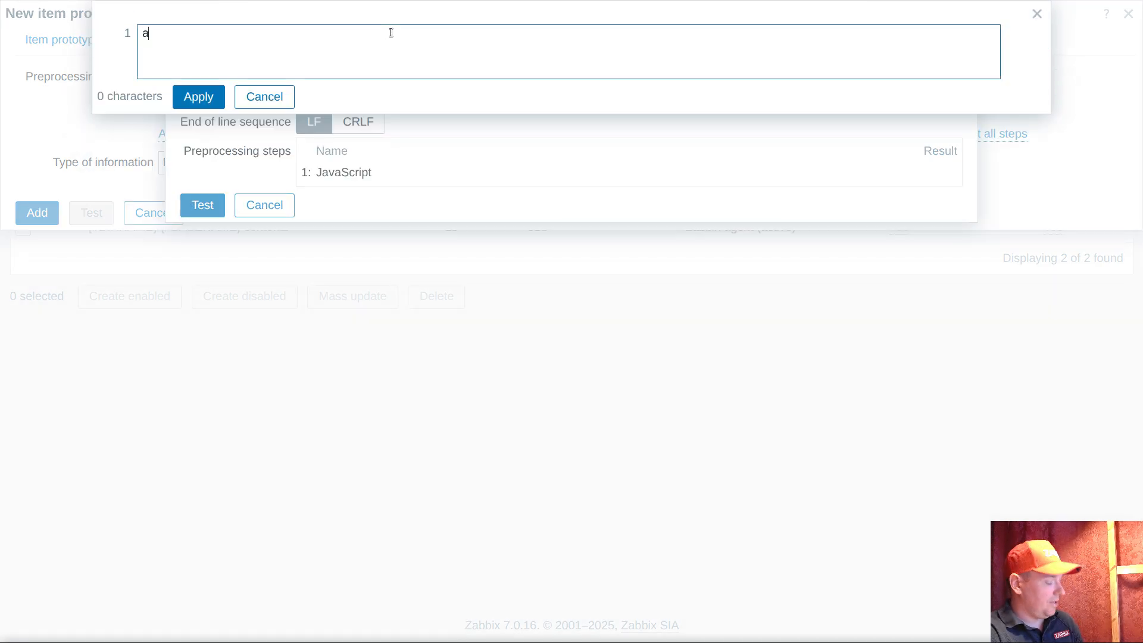
pyautogui.write('bcd')
pyautogui.click(206, 99)
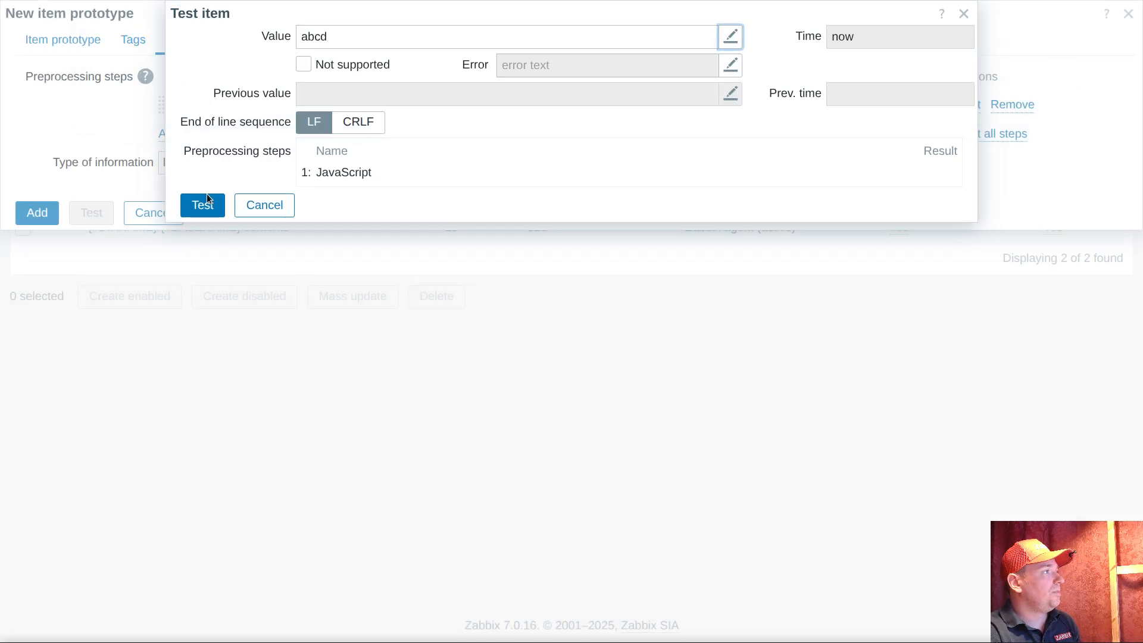
pyautogui.click(205, 205)
pyautogui.click(271, 235)
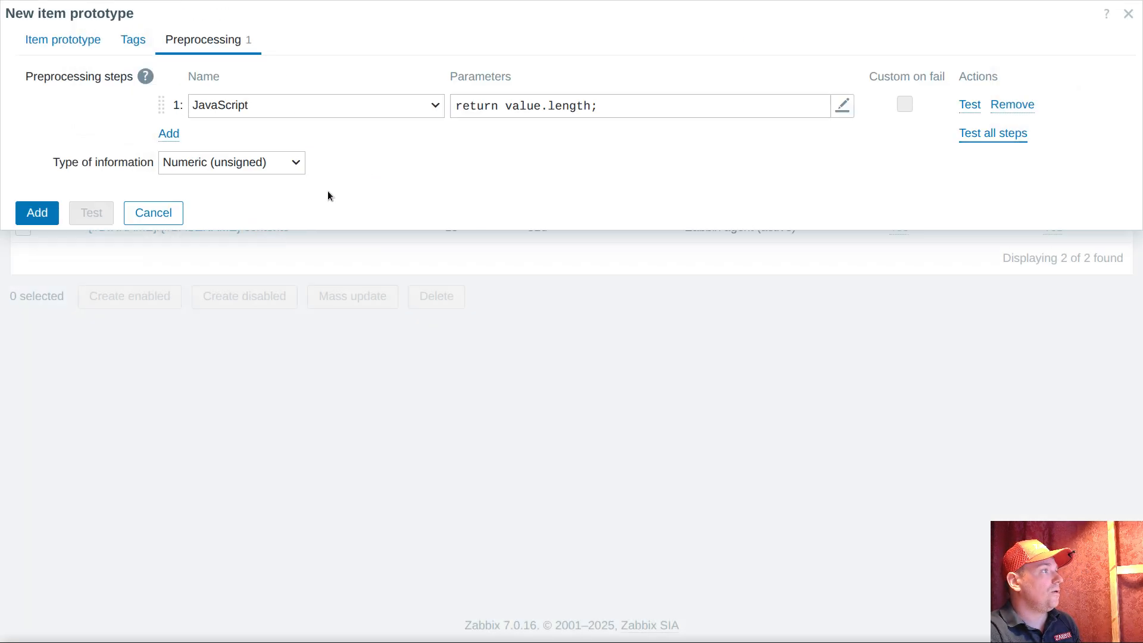
pyautogui.click(49, 40)
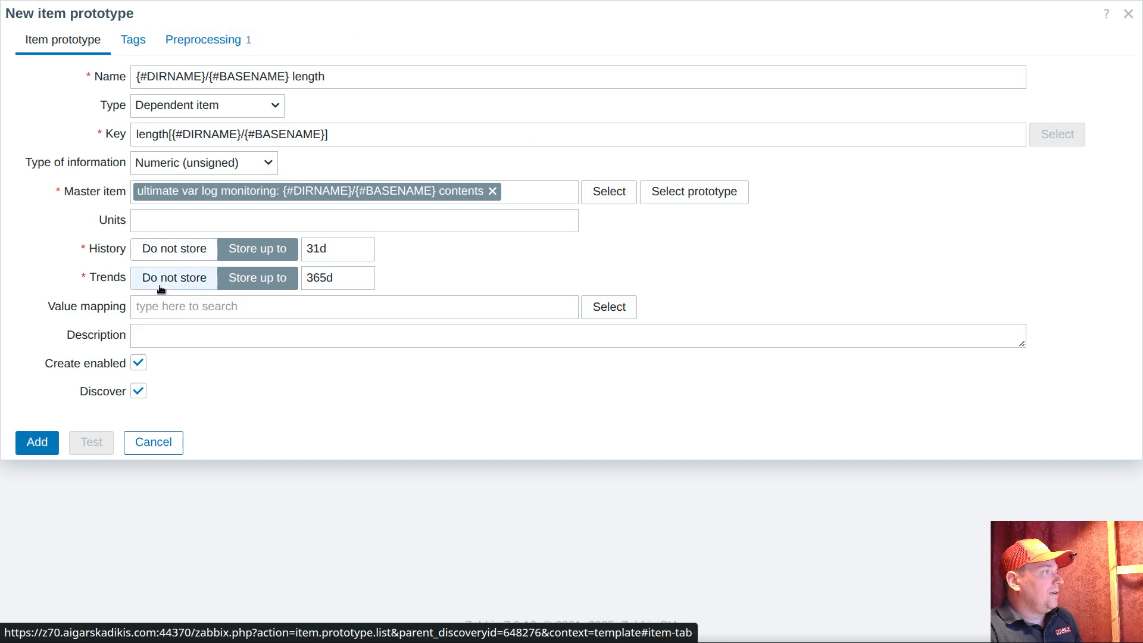
pyautogui.click(34, 447)
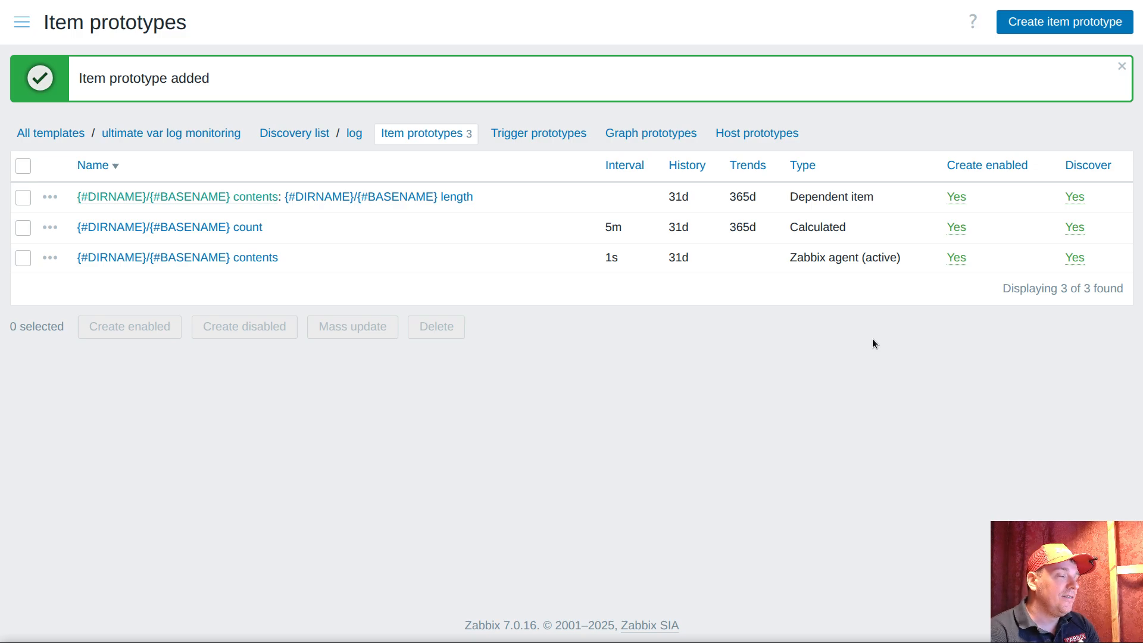
# Search the standard item keys available to the contents prototype for ".size" and read the vfs.file.size[file,<mode>] description, leaving the prototype unsaved
pyautogui.click(262, 258)
pyautogui.click(230, 102)
pyautogui.click(230, 103)
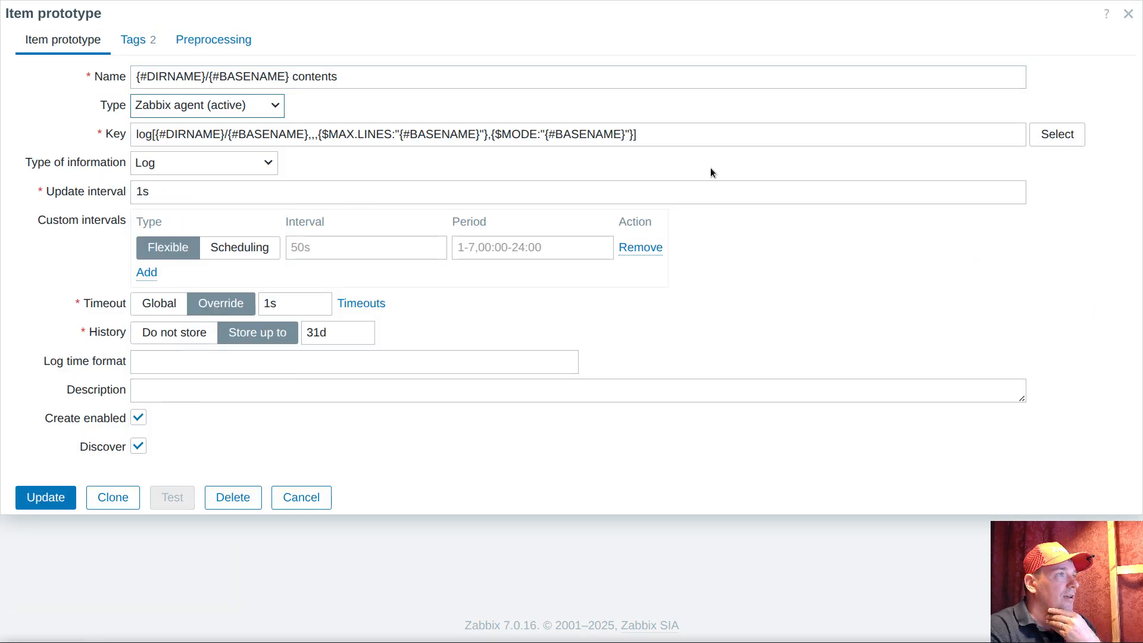
pyautogui.click(1051, 134)
pyautogui.hotkey('ctrl', 'f')
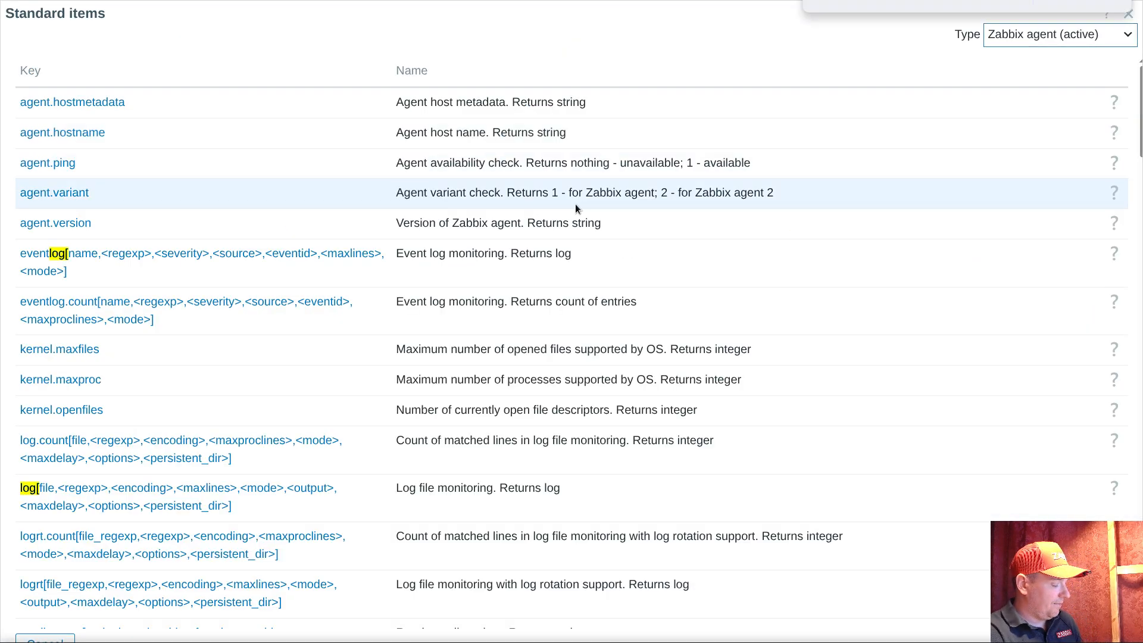
pyautogui.write('.size')
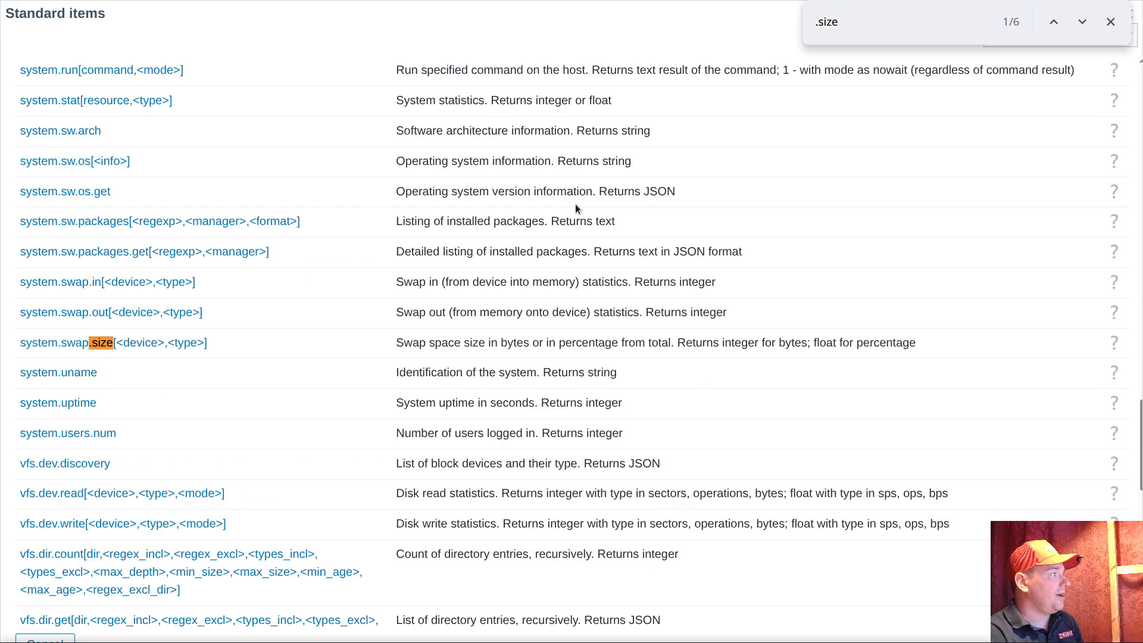
pyautogui.press('Return')
pyautogui.press('Return')
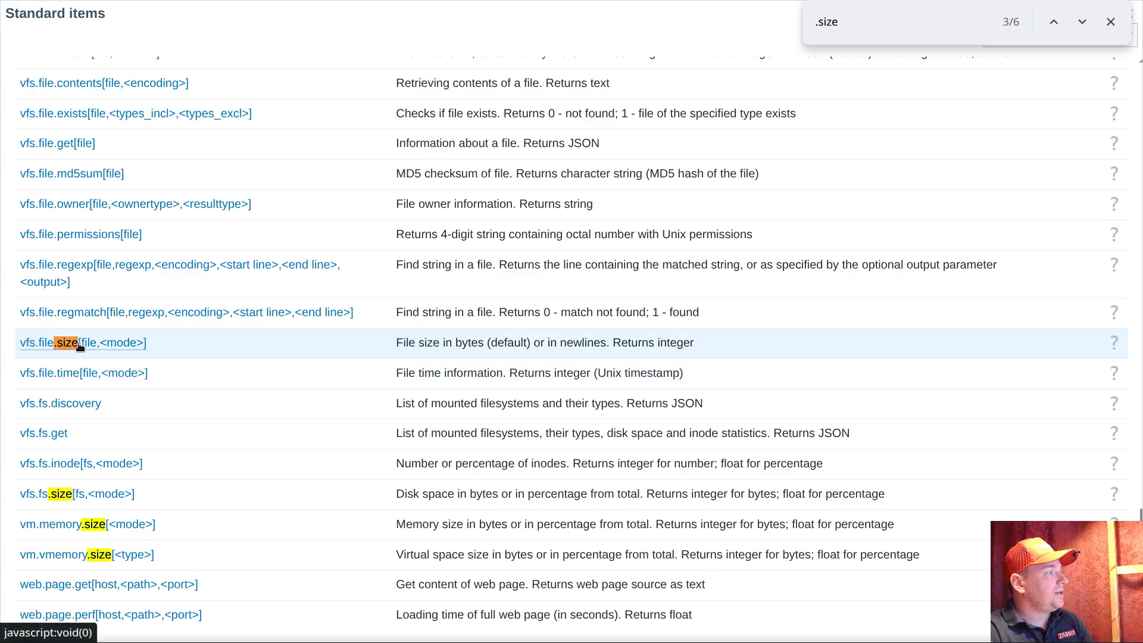
pyautogui.tripleClick(609, 344)
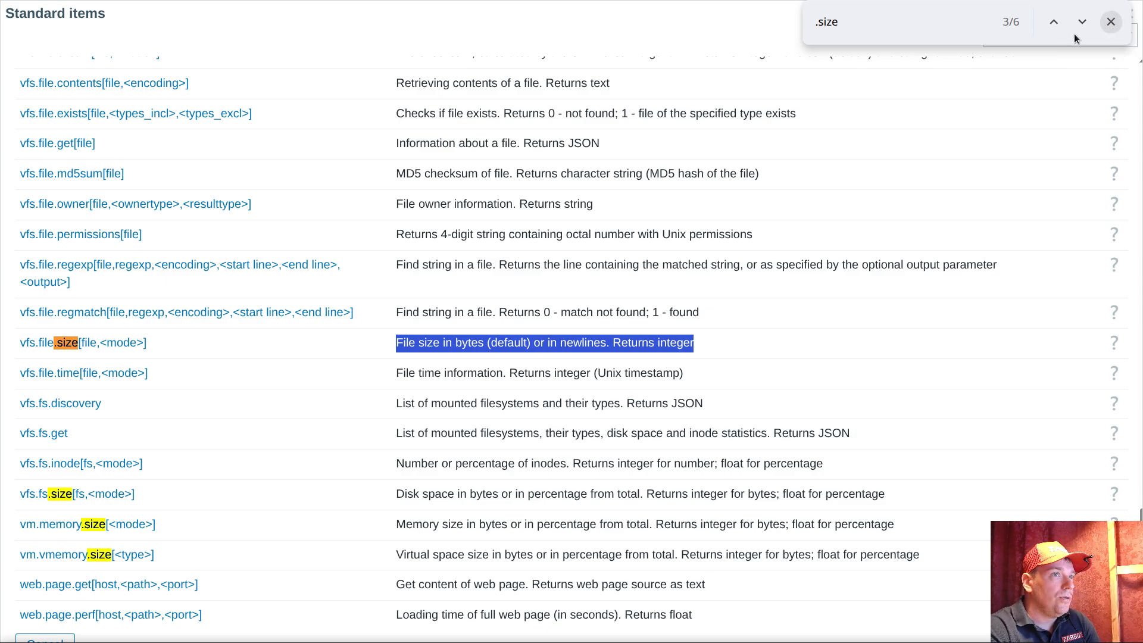
pyautogui.click(1111, 22)
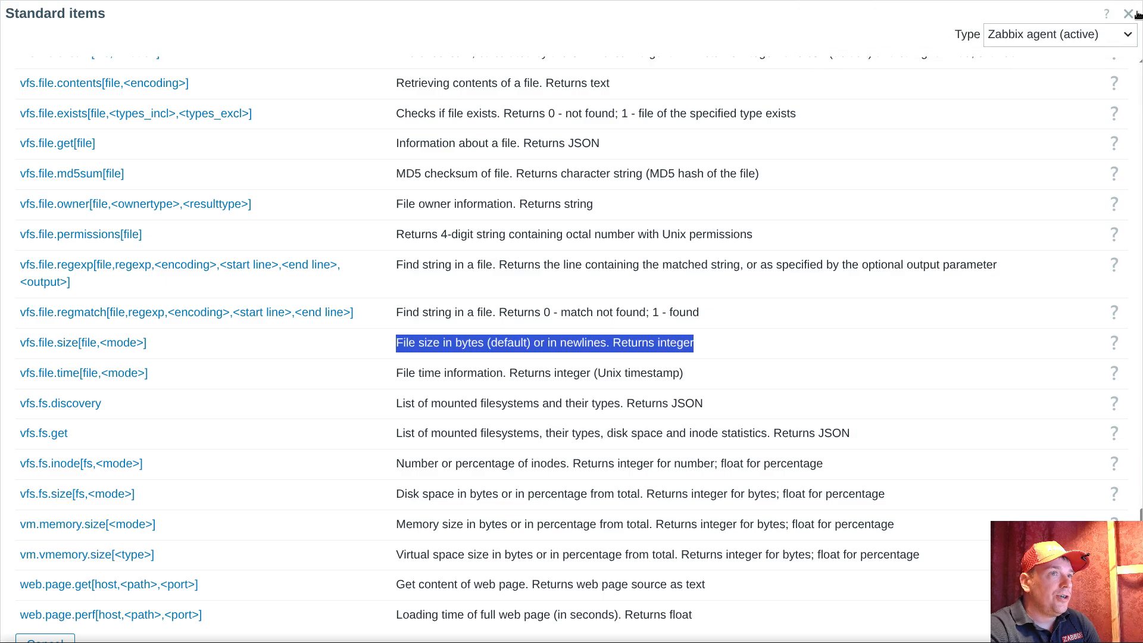
pyautogui.click(1128, 13)
pyautogui.click(319, 502)
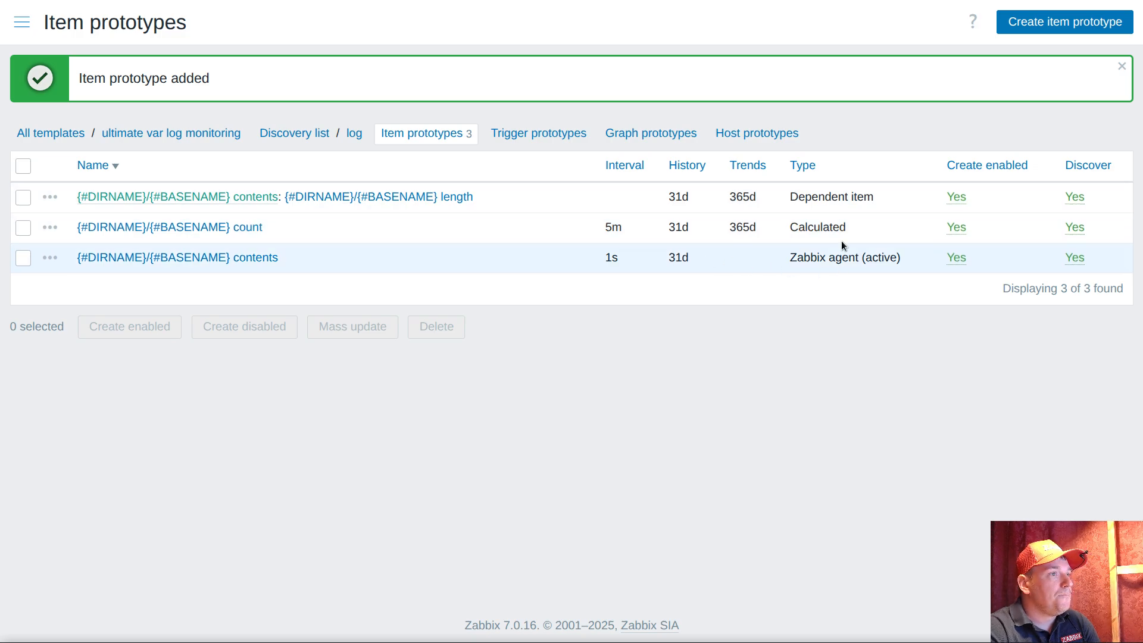
# Check the type of the length prototype in the list and open its configuration
pyautogui.doubleClick(455, 197)
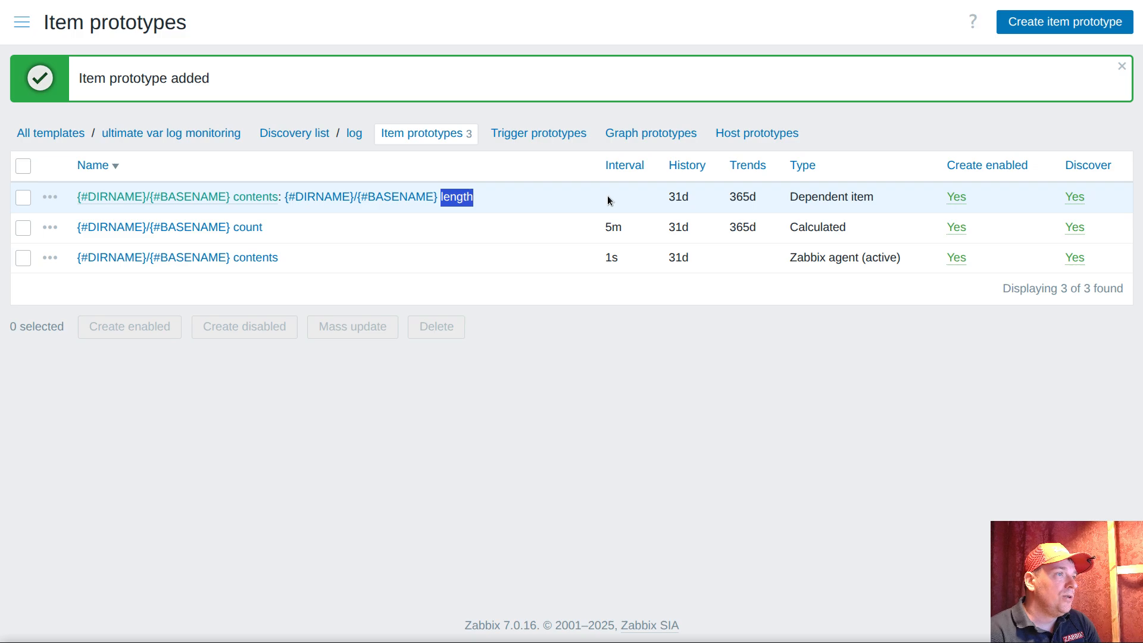
pyautogui.tripleClick(795, 202)
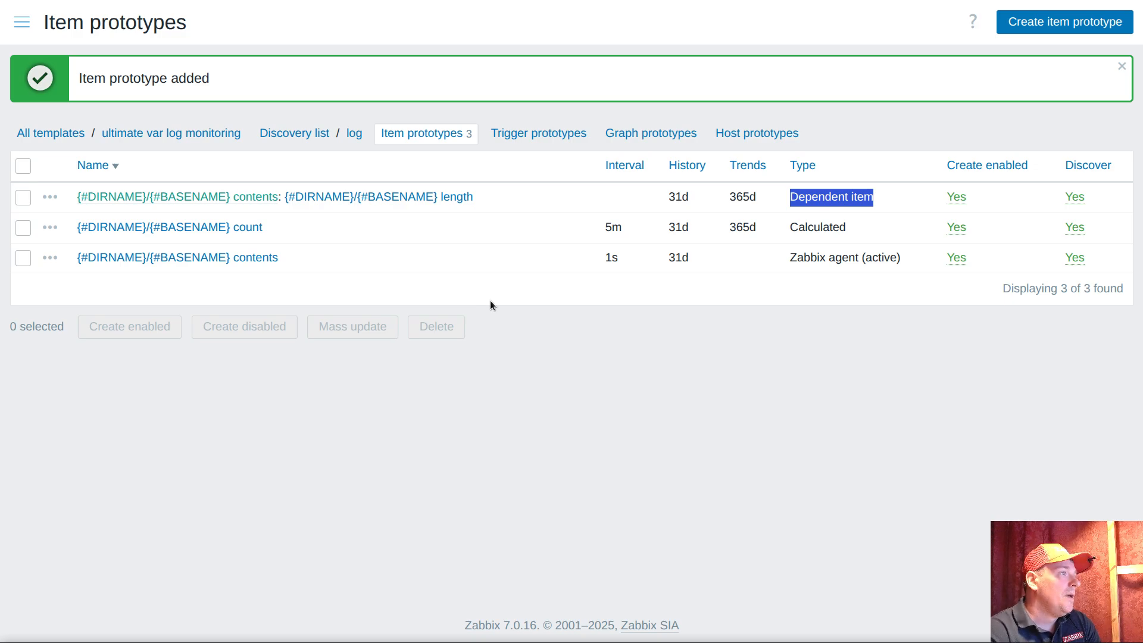
pyautogui.click(411, 197)
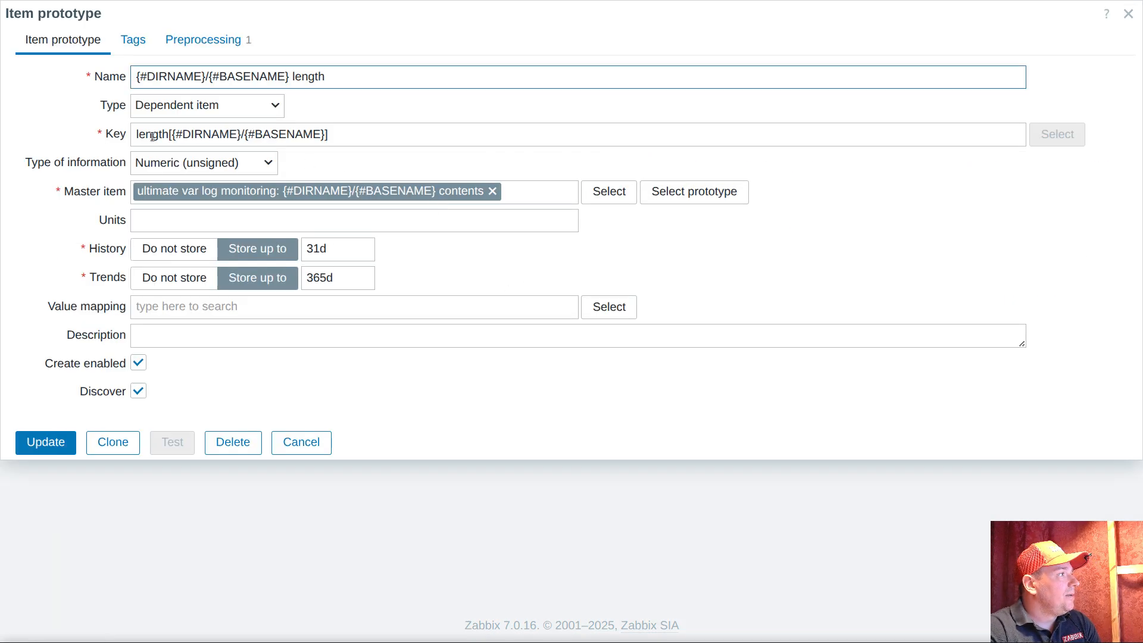
# Copy the full key of the length prototype and close its configuration without changes
pyautogui.click(257, 142)
pyautogui.hotkey('ctrl', 'a')
pyautogui.rightClick(258, 141)
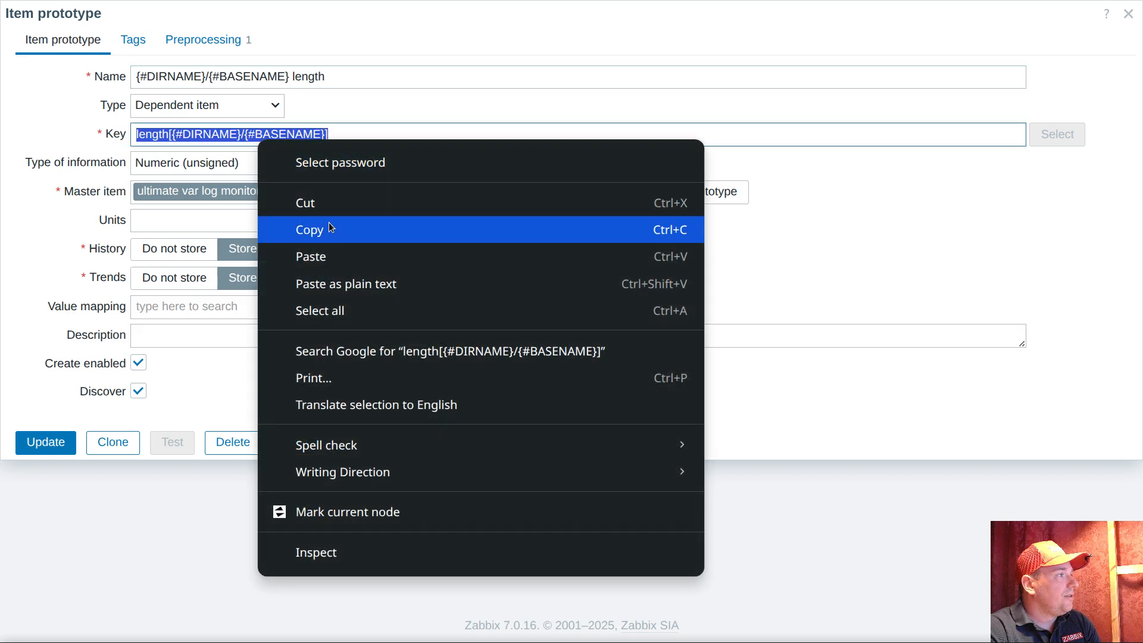
pyautogui.click(331, 228)
pyautogui.click(290, 445)
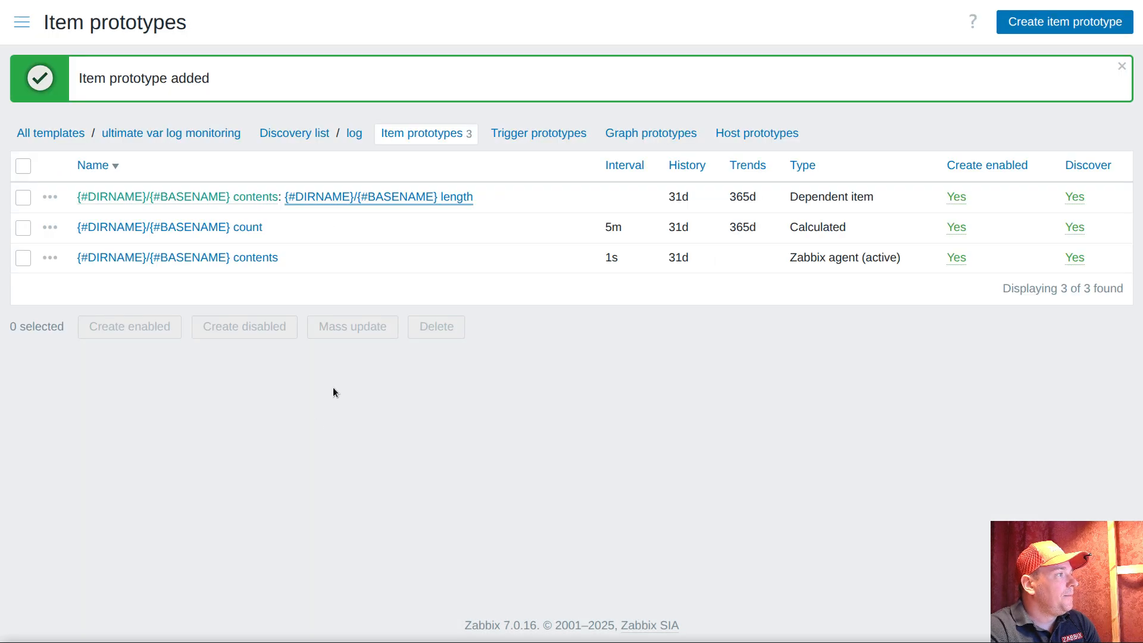
# Start a new item prototype in the log discovery rule with the type Calculated
pyautogui.click(1046, 20)
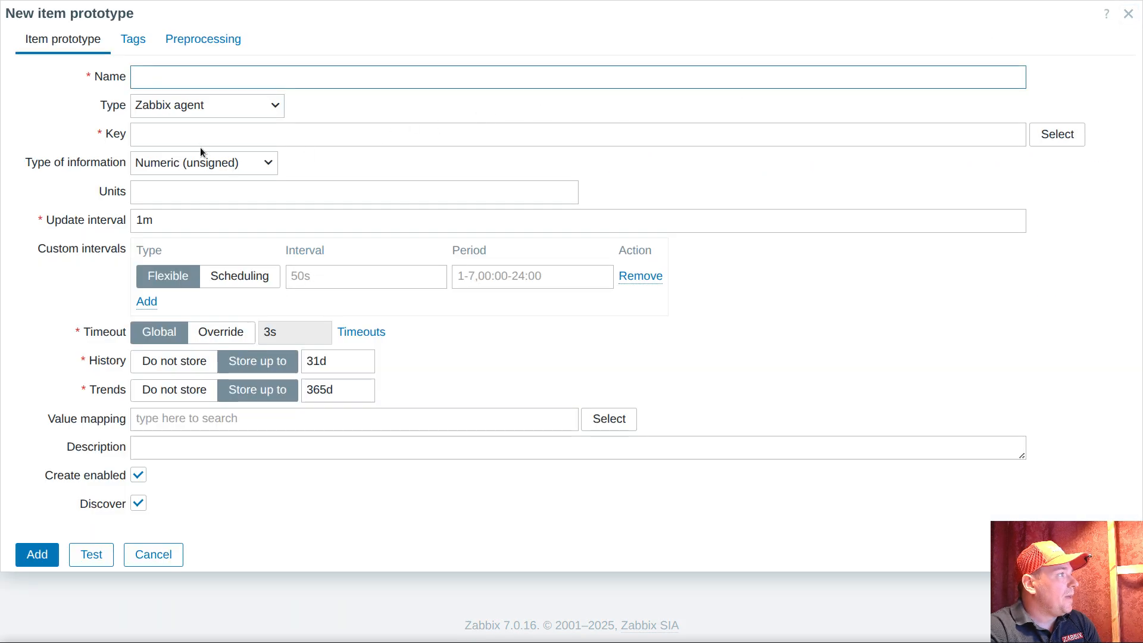
pyautogui.click(199, 163)
pyautogui.click(199, 165)
pyautogui.click(205, 105)
pyautogui.scroll(-1, 179, 405)
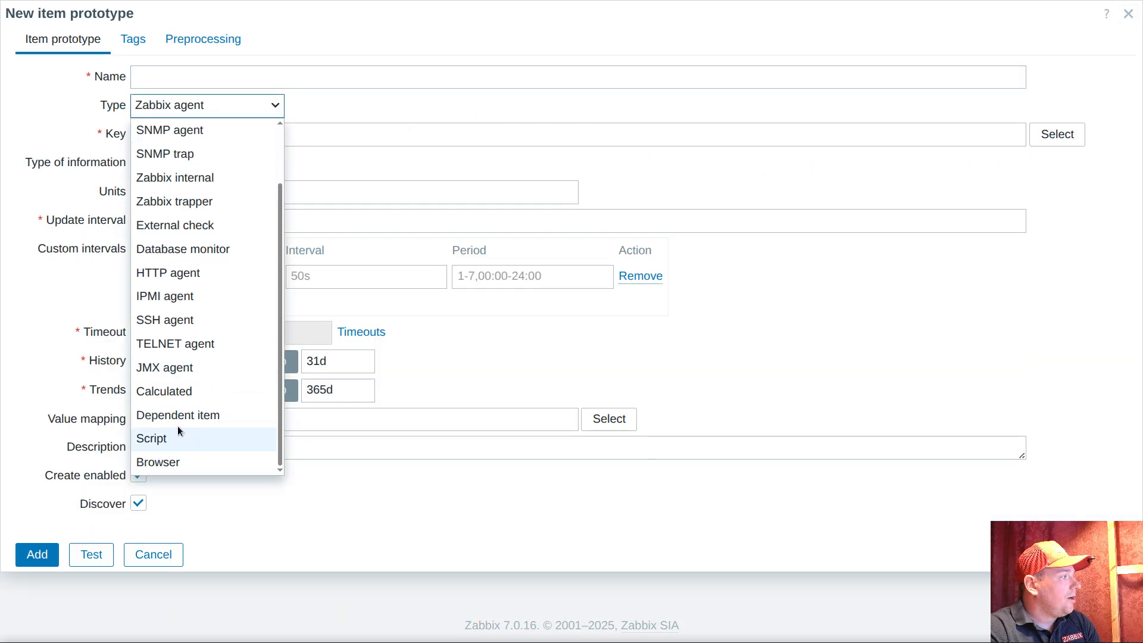
pyautogui.click(178, 391)
# Enter the formula sum(//length[{#DIRNAME}/{#BASENAME}],5m) for the calculated prototype and set its update interval to 5m
pyautogui.click(224, 236)
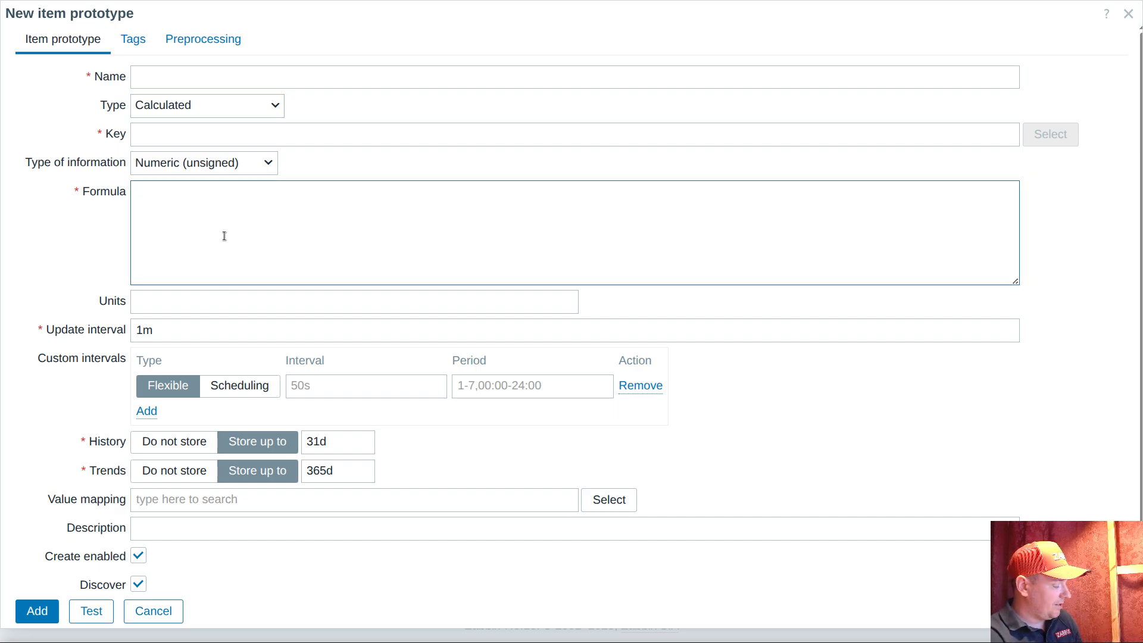
pyautogui.write('sum')
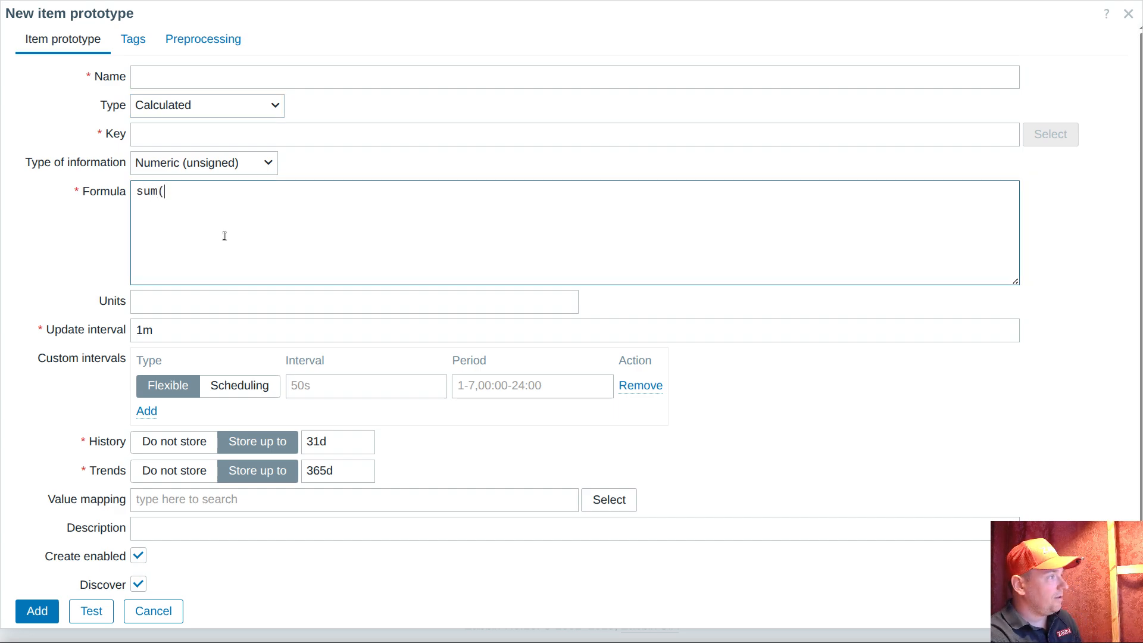
pyautogui.write('(//')
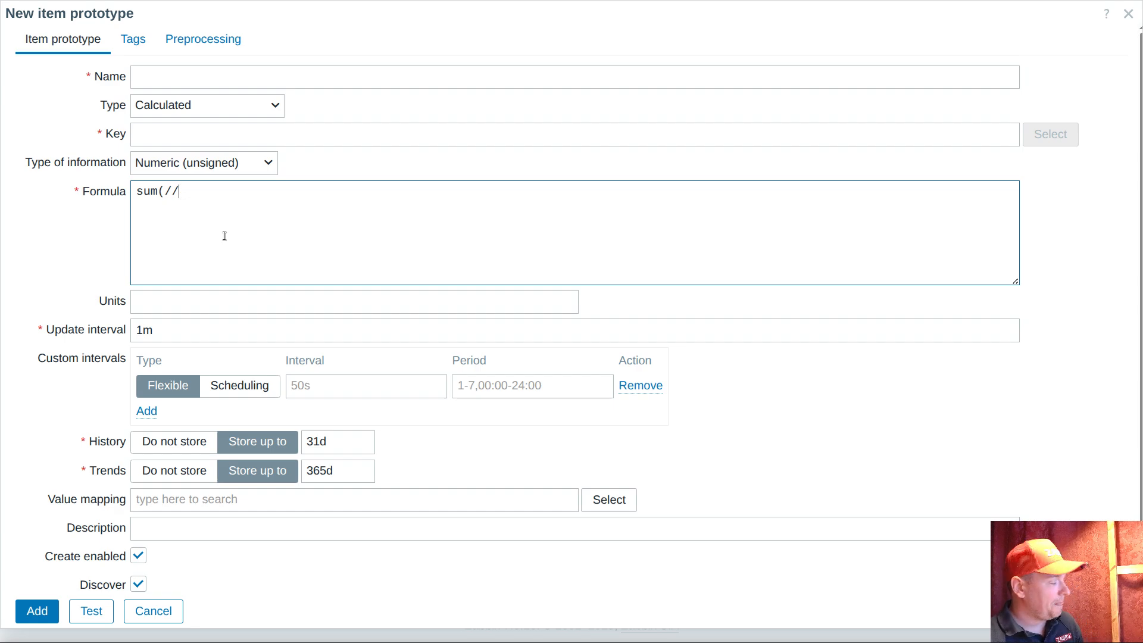
pyautogui.hotkey('ctrl', 'v')
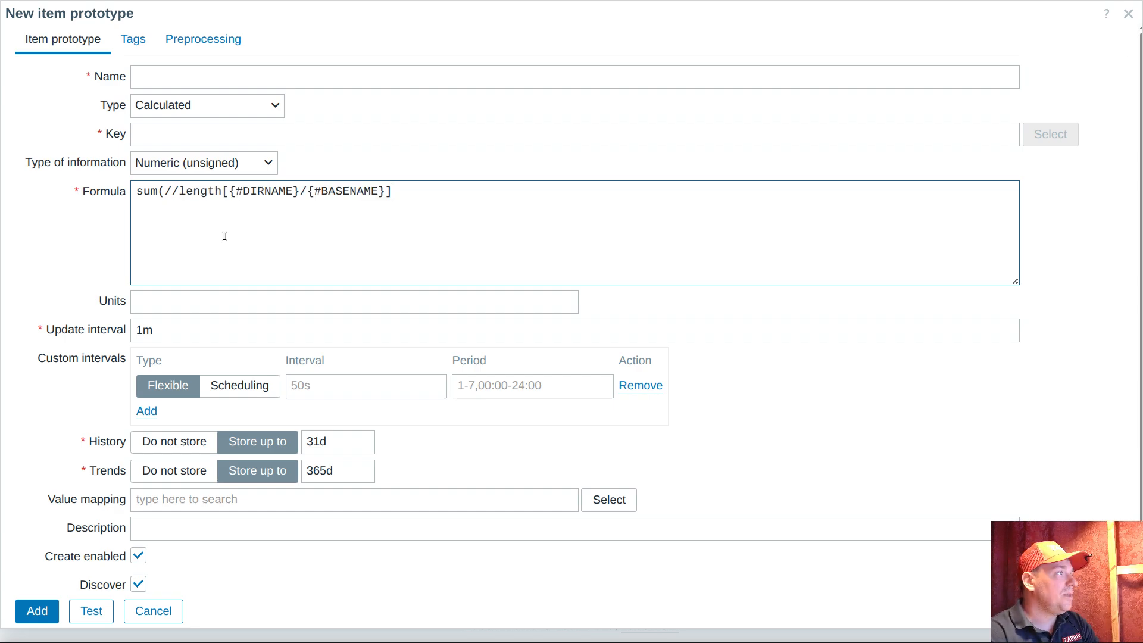
pyautogui.doubleClick(200, 191)
pyautogui.click(414, 194)
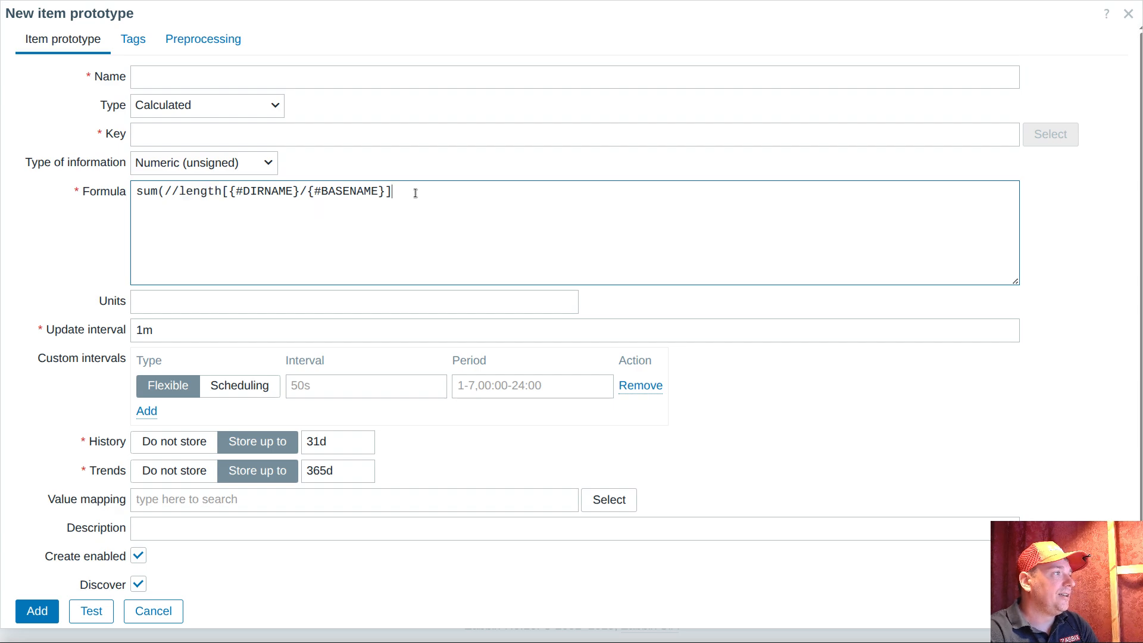
pyautogui.write(',')
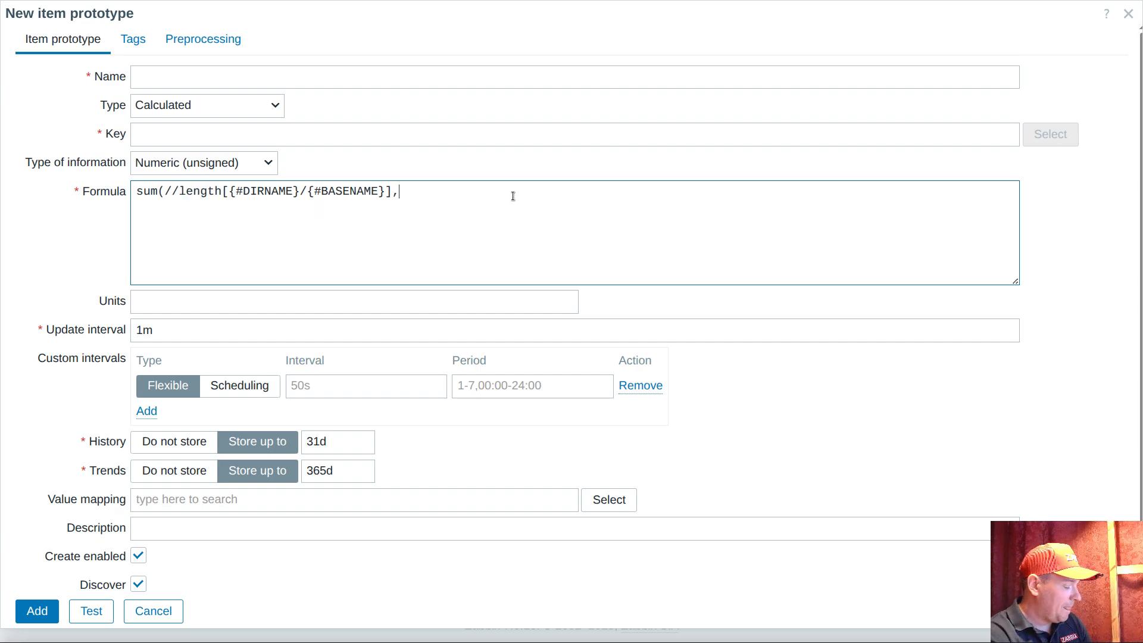
pyautogui.write('5m')
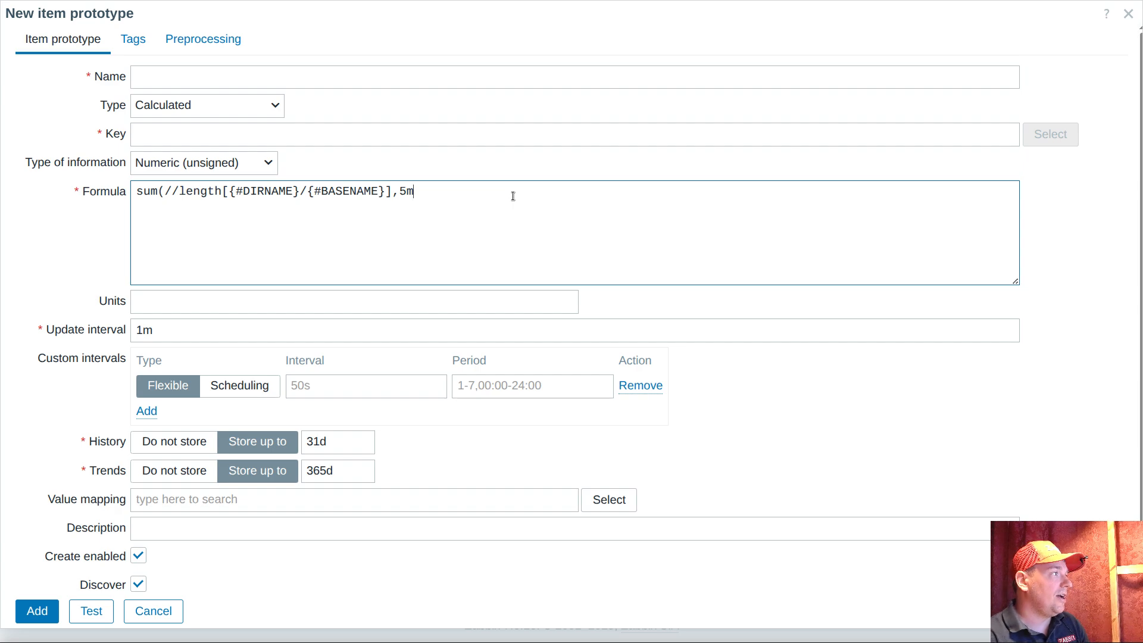
pyautogui.write(')')
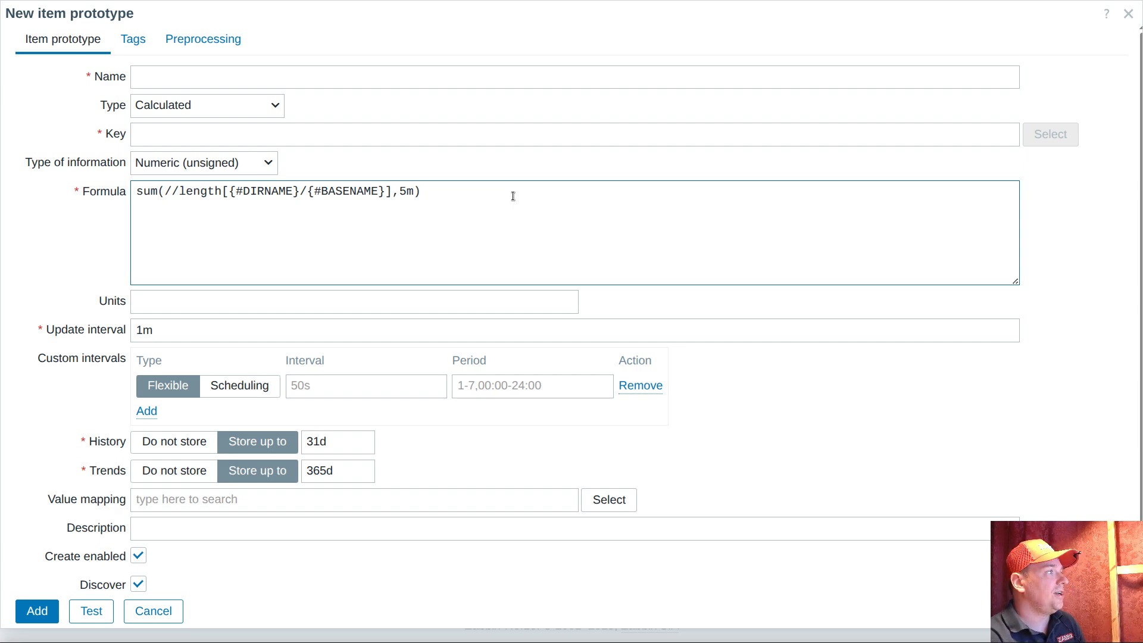
pyautogui.doubleClick(214, 336)
pyautogui.write('5m')
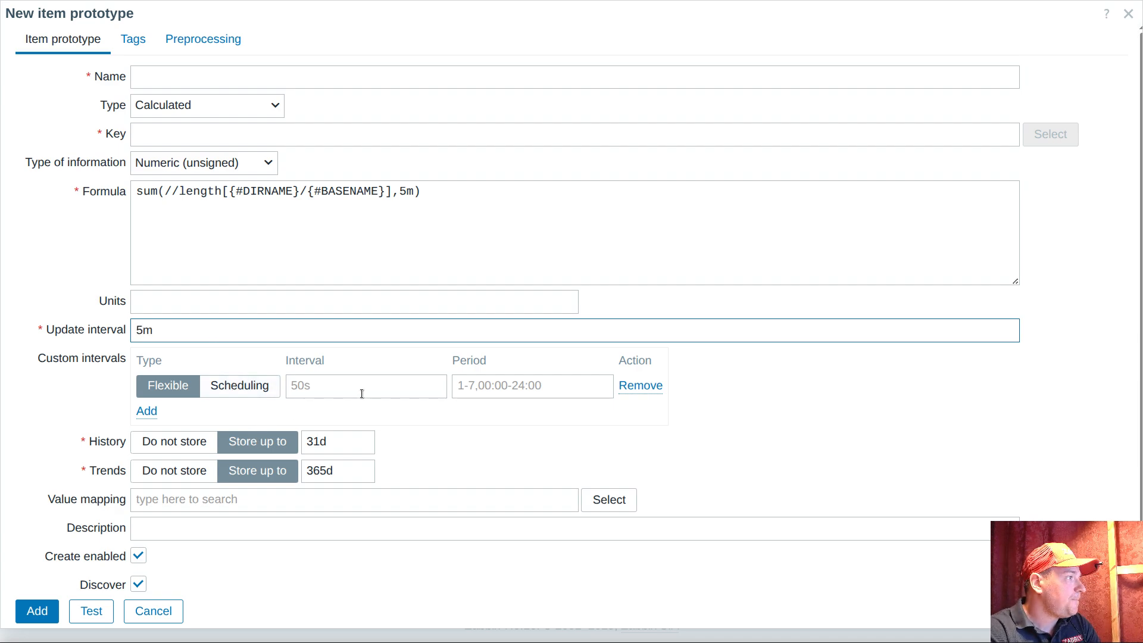
pyautogui.click(444, 199)
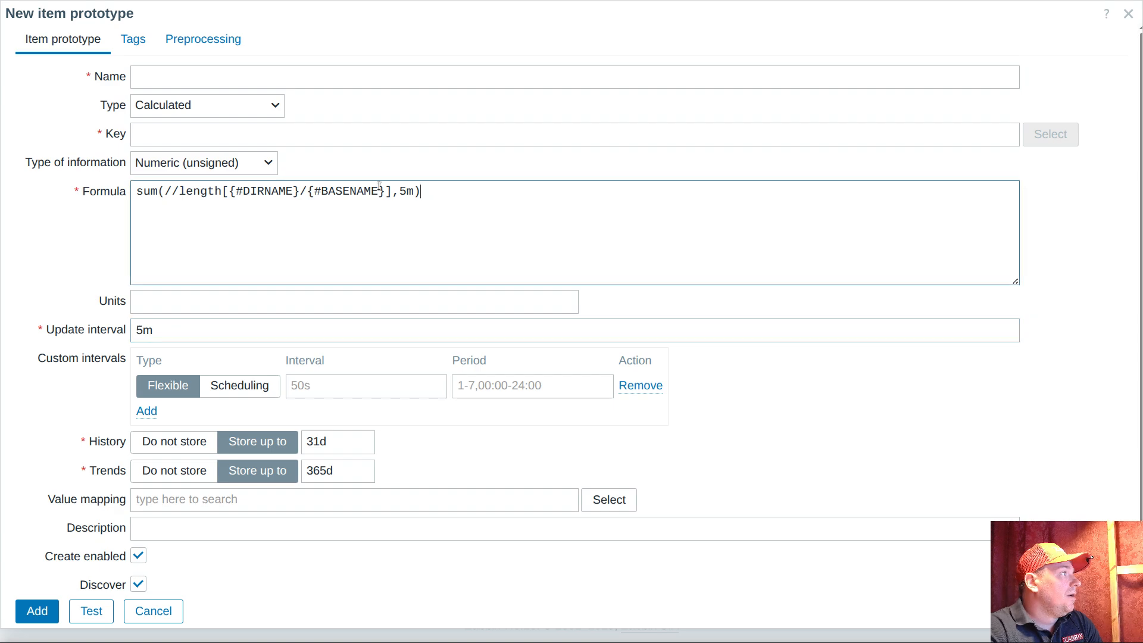
pyautogui.doubleClick(208, 193)
pyautogui.doubleClick(147, 192)
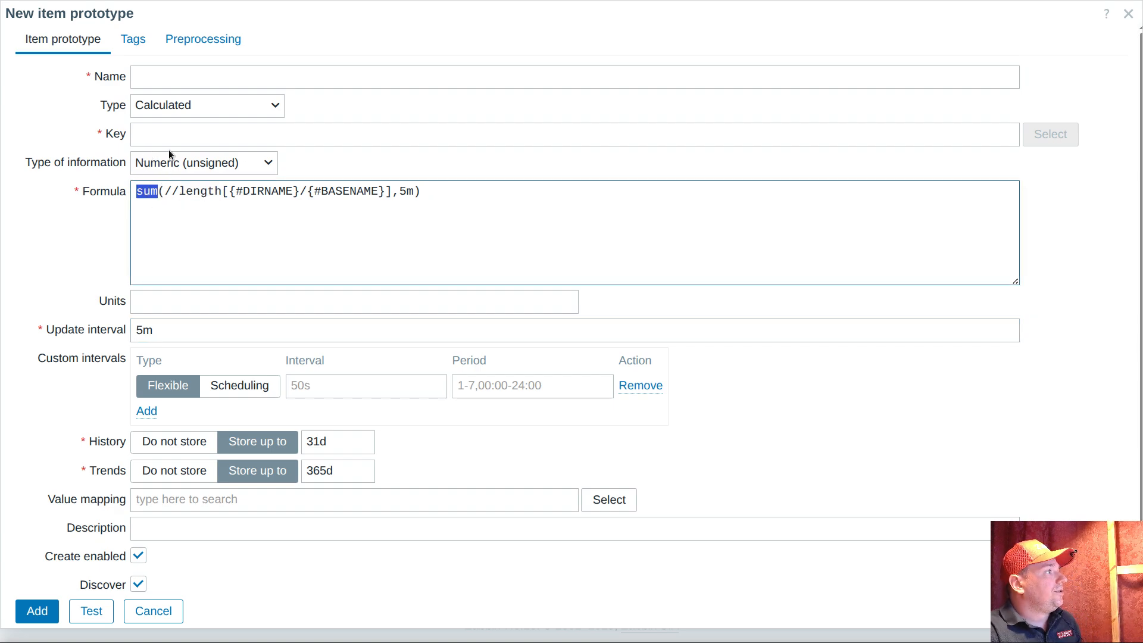
pyautogui.click(171, 134)
pyautogui.hotkey('ctrl', 'v')
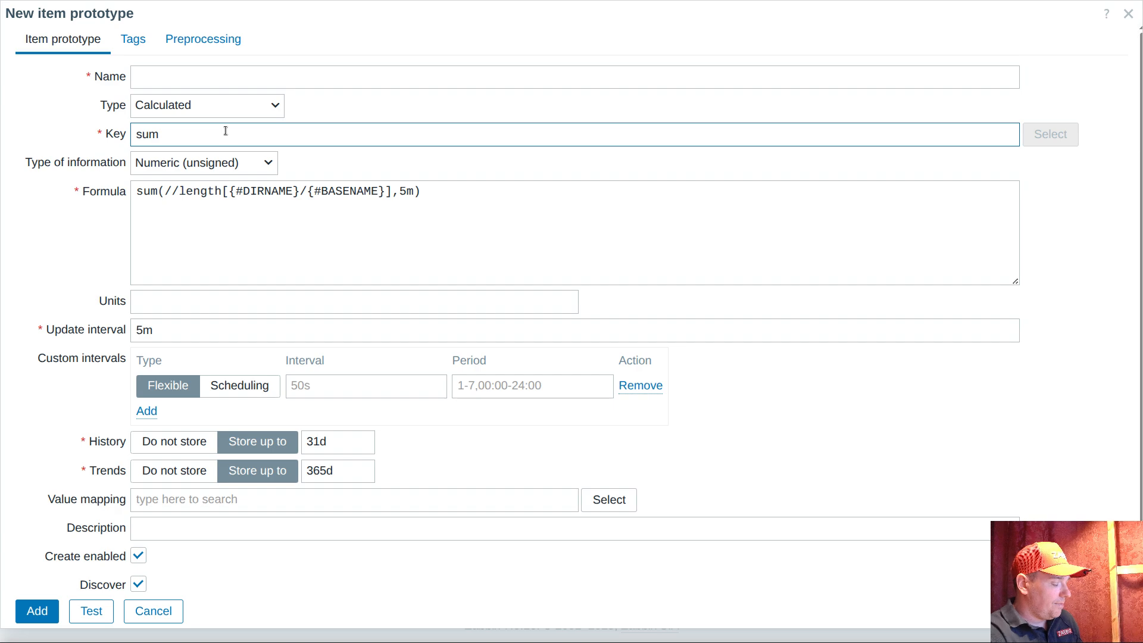
pyautogui.press('BackSpace')
pyautogui.press('BackSpace')
pyautogui.press('BackSpace')
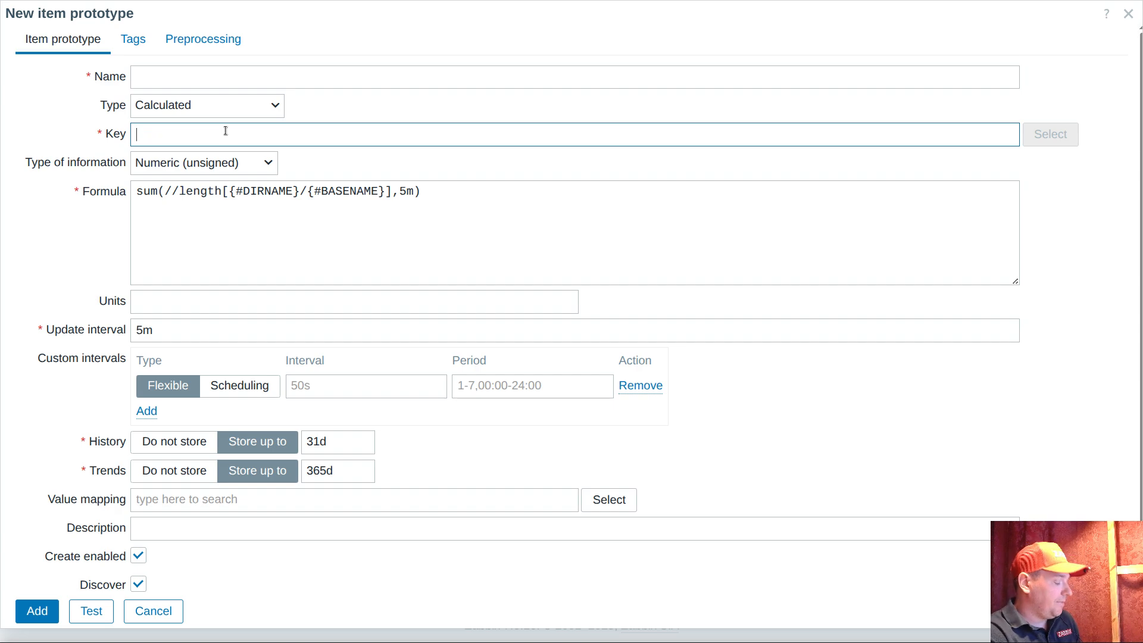
# Set the calculated prototype's key to sum[{#DIRNAME}/{#BASENAME}], reusing the macro path from the formula
pyautogui.write('sum')
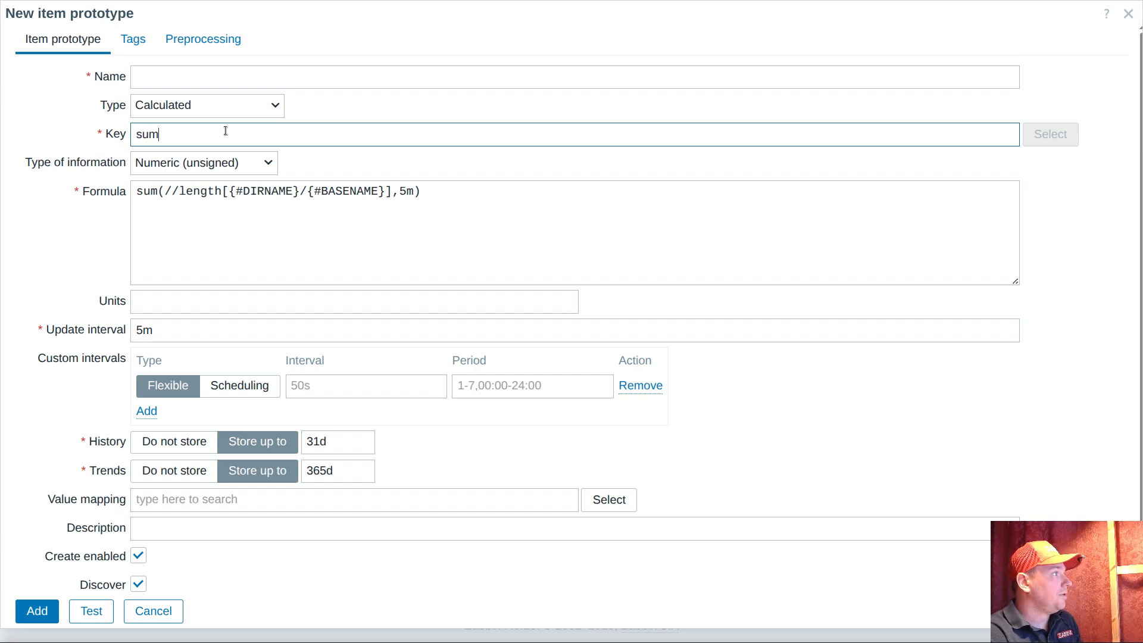
pyautogui.write('[')
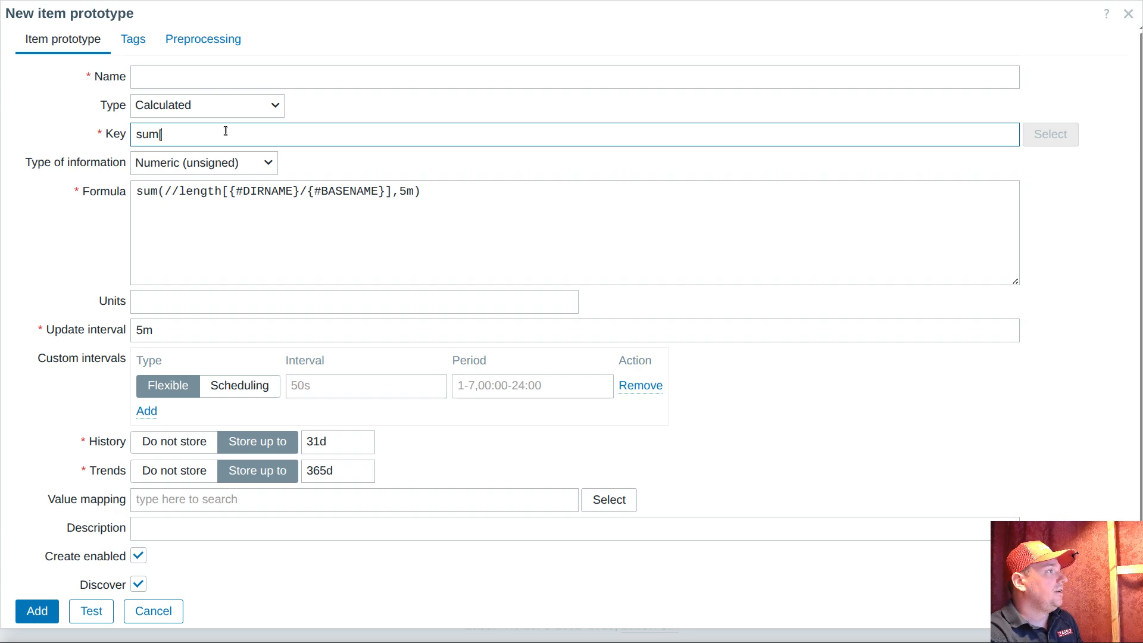
pyautogui.click(231, 192)
pyautogui.moveTo(230, 192); pyautogui.dragTo(382, 191)
pyautogui.hotkey('ctrl', 'c')
pyautogui.click(257, 133)
pyautogui.hotkey('ctrl', 'v')
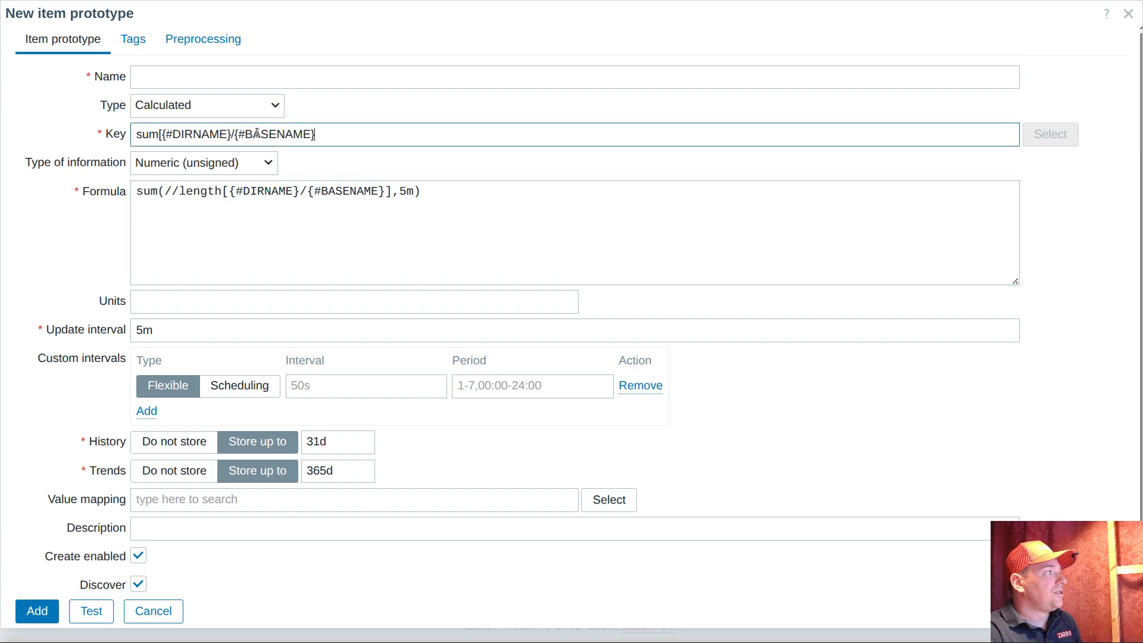
pyautogui.write(']')
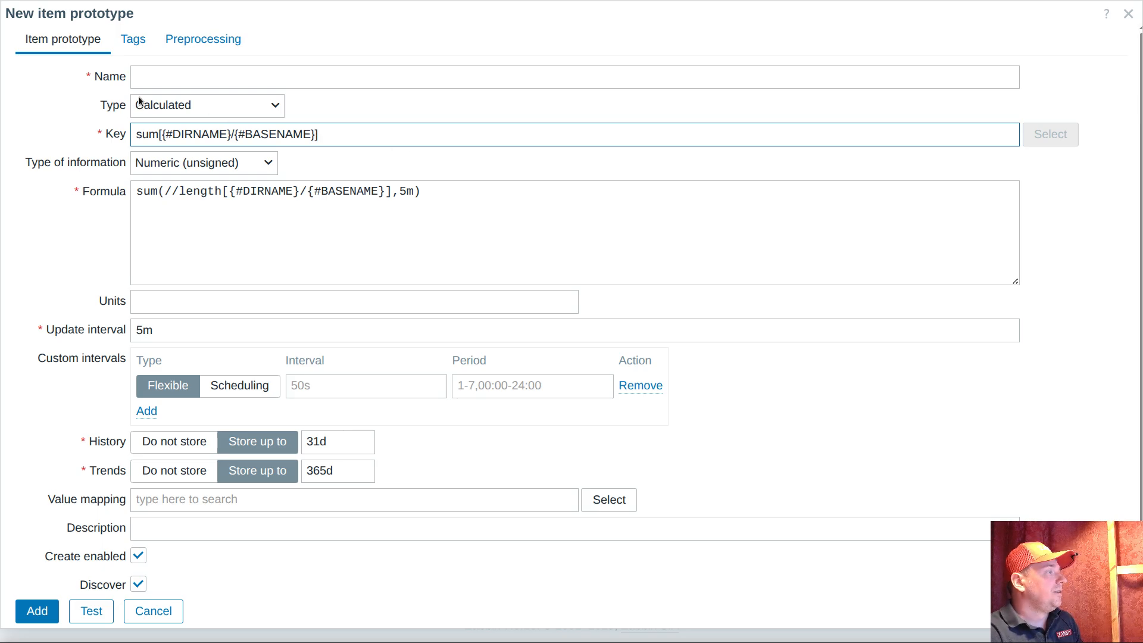
# Replace the word sum in the key with size, making it size[{#DIRNAME}/{#BASENAME}]
pyautogui.click(268, 70)
pyautogui.doubleClick(138, 134)
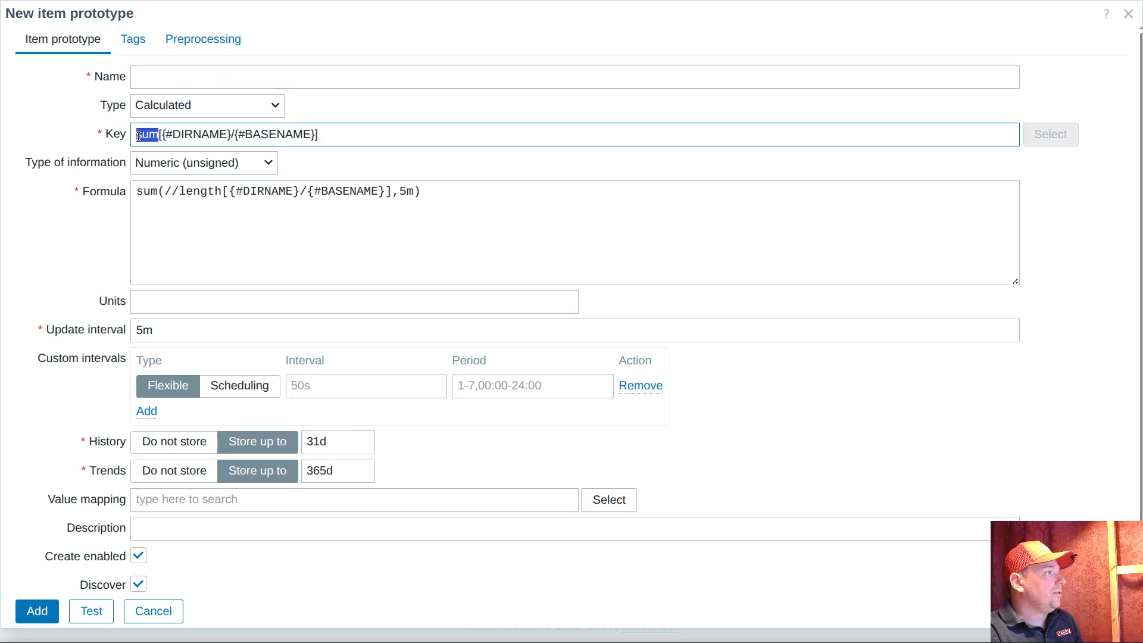
pyautogui.write('size')
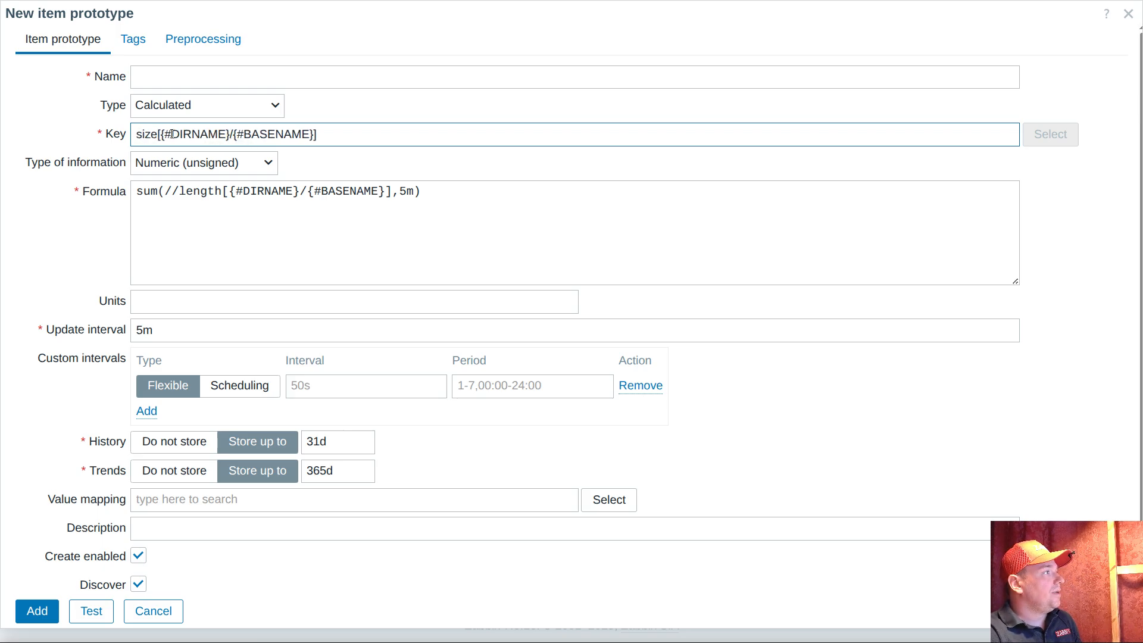
# Name the prototype "{#DIRNAME}/{#BASENAME} size", reusing the macro path from its key
pyautogui.moveTo(161, 135); pyautogui.dragTo(316, 139)
pyautogui.hotkey('ctrl', 'c')
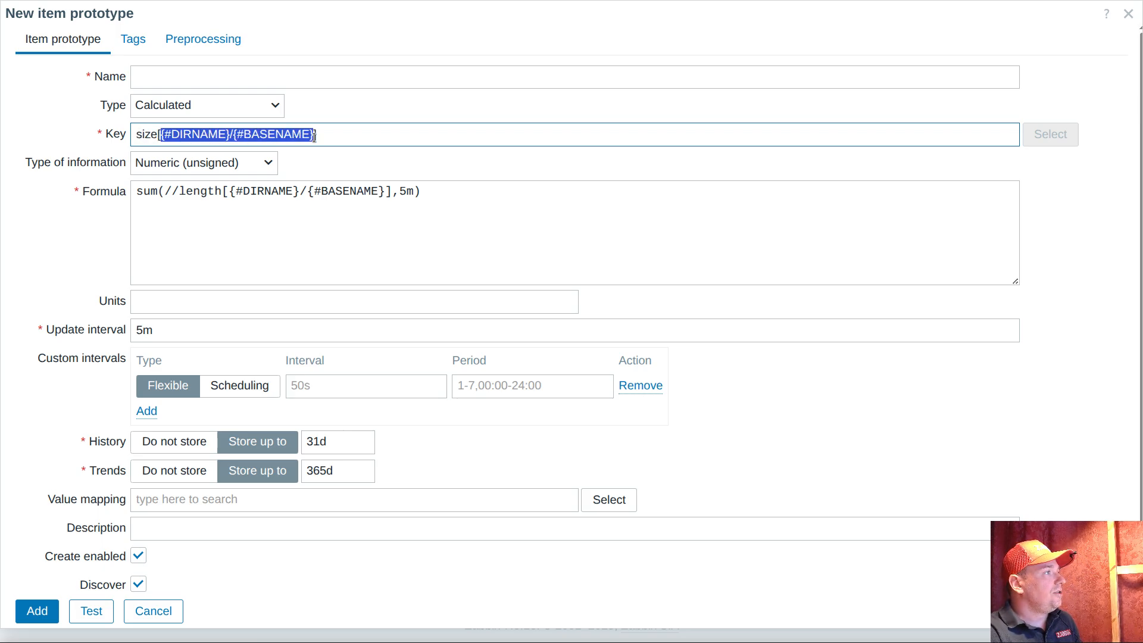
pyautogui.click(334, 78)
pyautogui.hotkey('ctrl', 'v')
pyautogui.write('sizew')
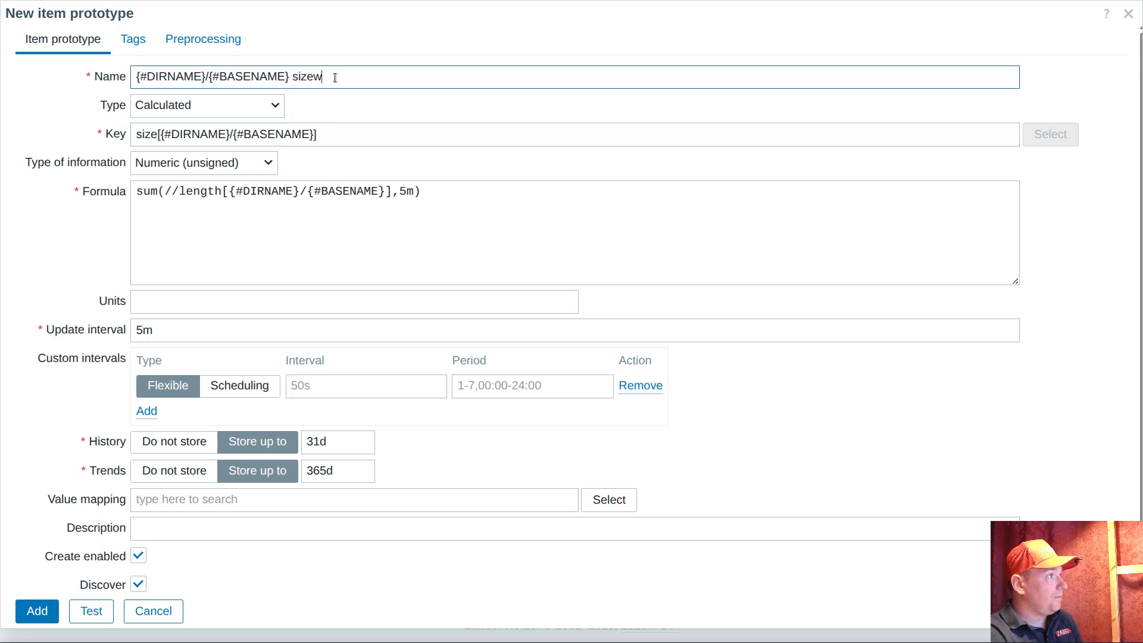
pyautogui.press('BackSpace')
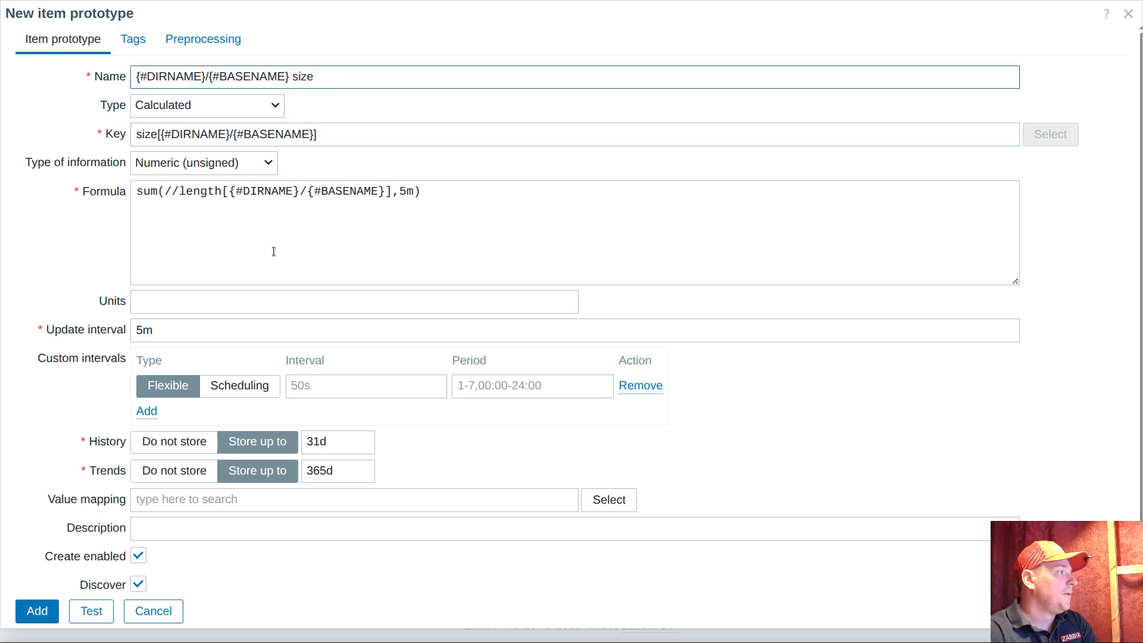
# Add a "Check for not supported value" preprocessing step for any error, with the custom on-fail action setting the value to 0
pyautogui.click(193, 39)
pyautogui.click(174, 79)
pyautogui.click(252, 110)
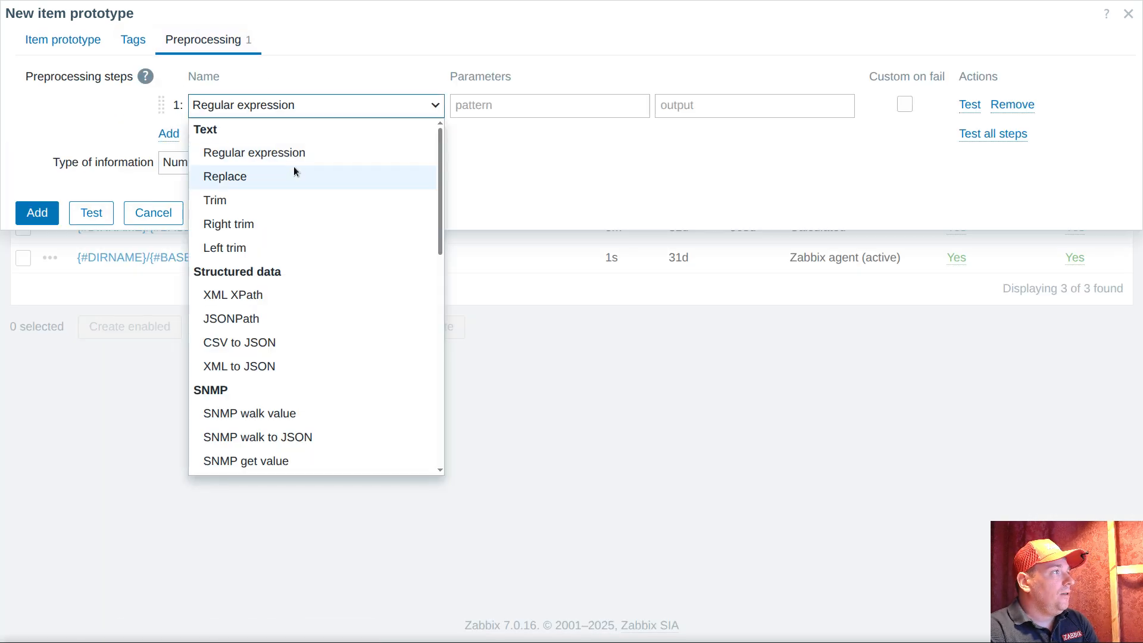
pyautogui.scroll(-8, 334, 215)
pyautogui.click(301, 320)
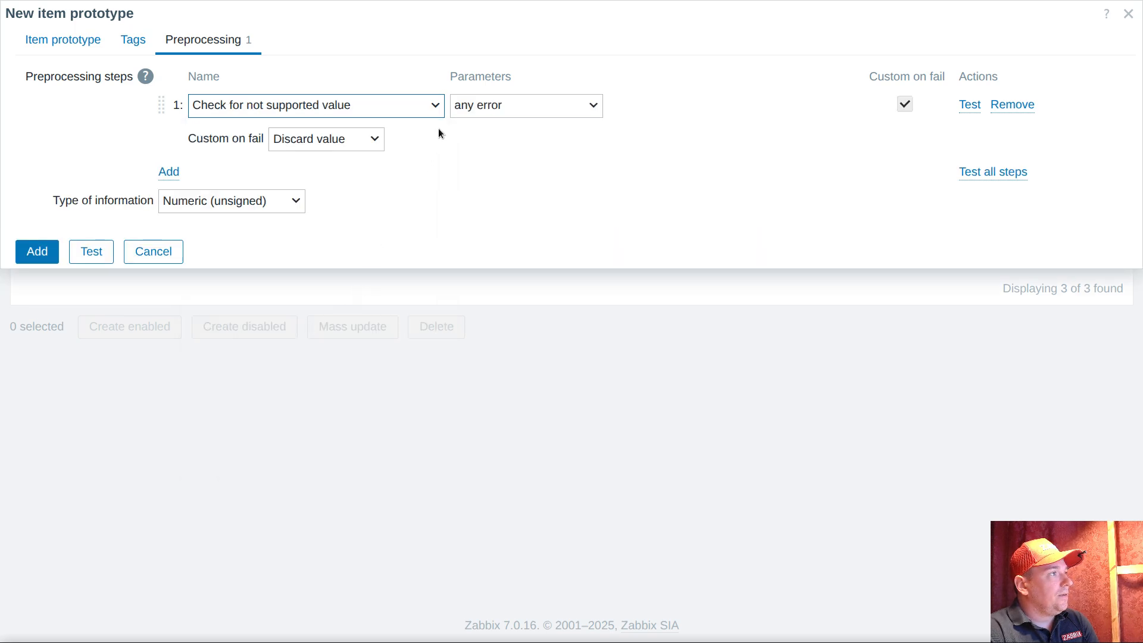
pyautogui.click(276, 137)
pyautogui.click(302, 185)
pyautogui.click(465, 139)
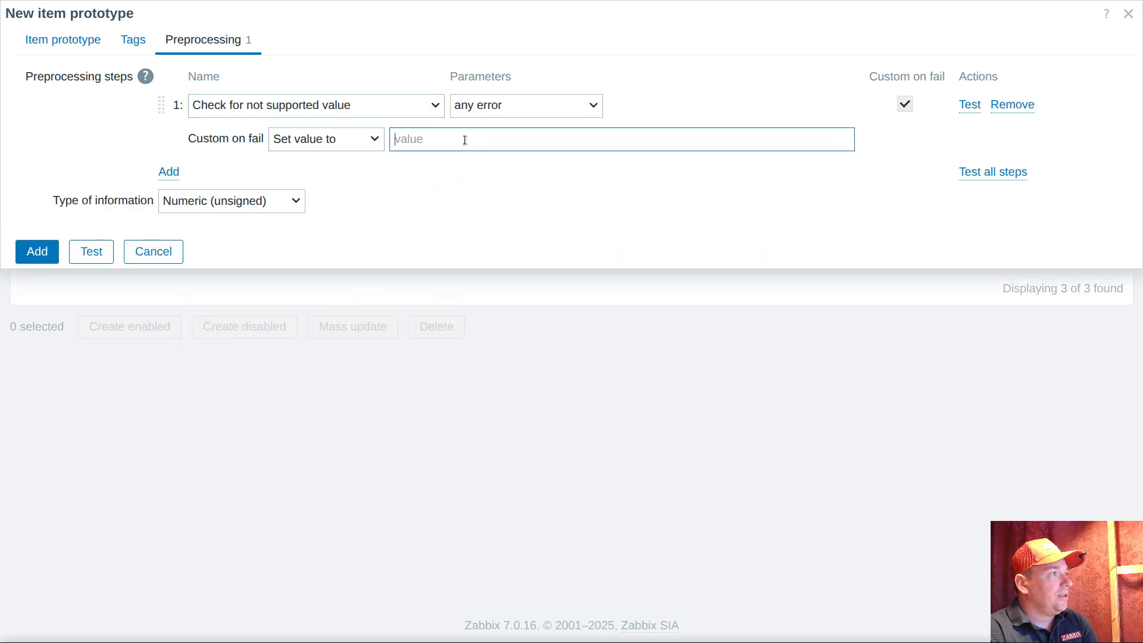
pyautogui.write('0')
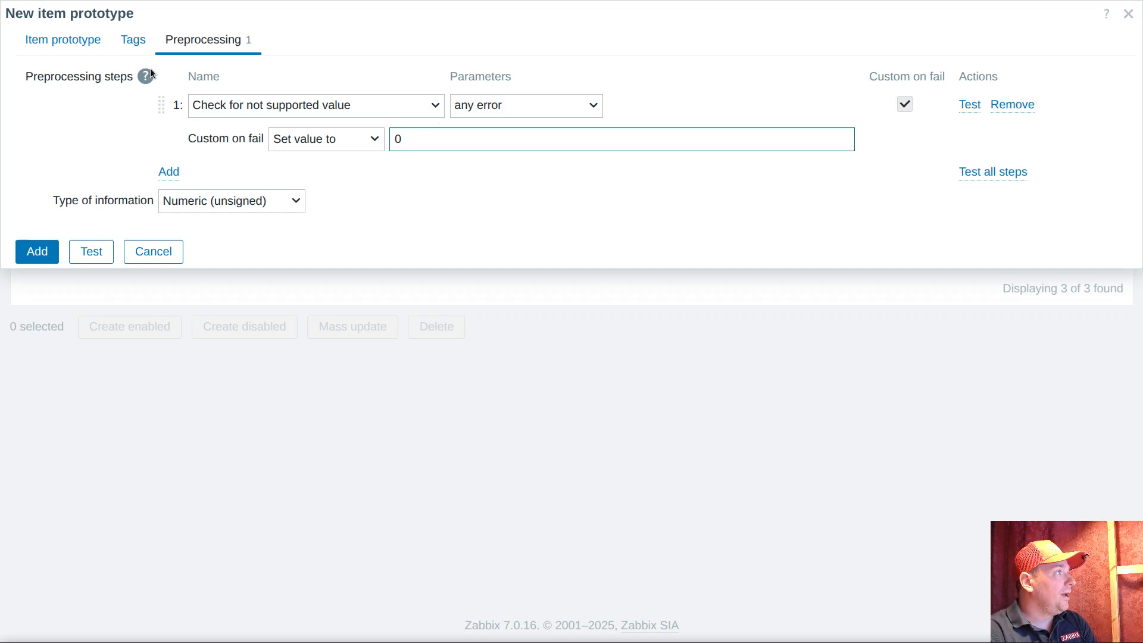
# Tag the size prototype with the name ultimate and value size, and add it to the discovery rule
pyautogui.click(133, 40)
pyautogui.click(196, 134)
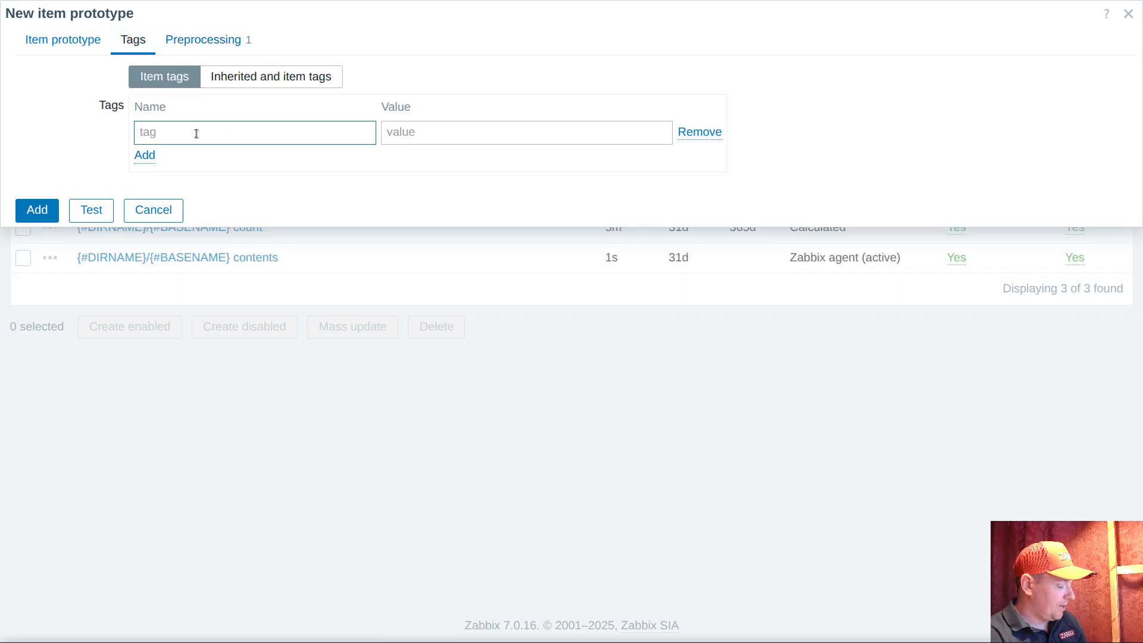
pyautogui.write('ultimate')
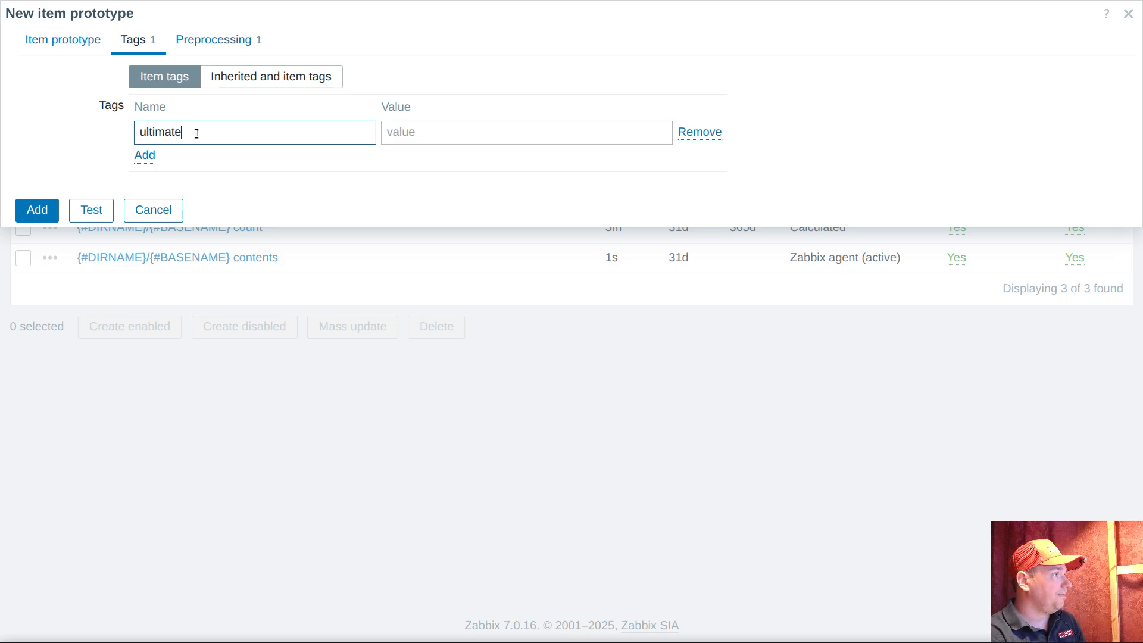
pyautogui.click(419, 129)
pyautogui.write('size')
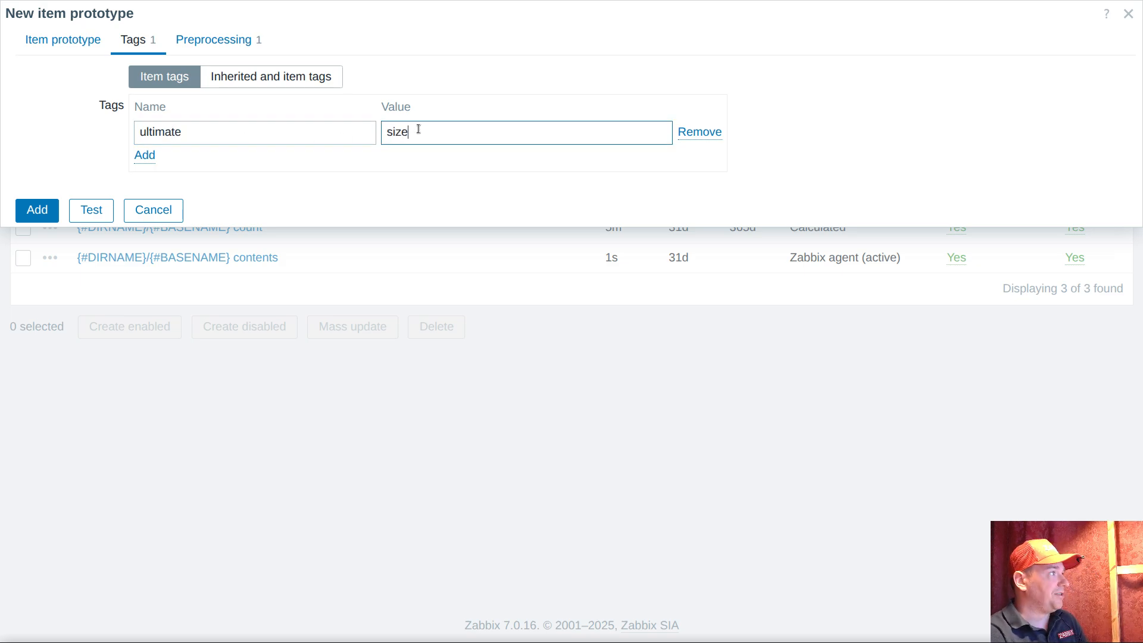
pyautogui.click(51, 211)
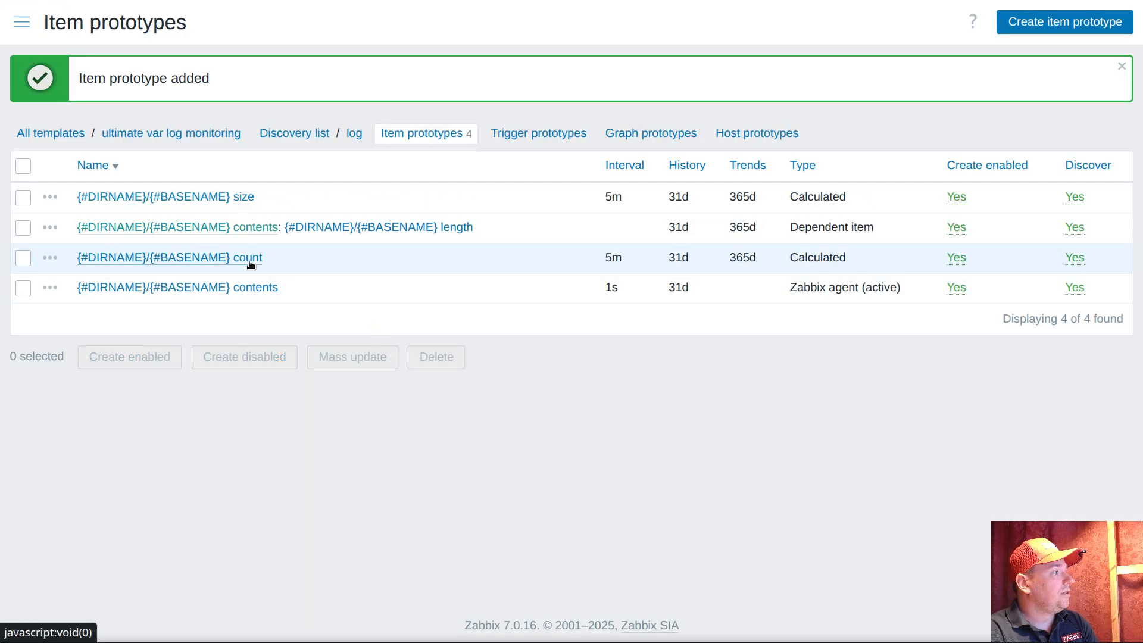
# Tag the {#DIRNAME}/{#BASENAME} count item prototype with the name ultimate and value count, and save the update
pyautogui.click(251, 261)
pyautogui.click(129, 37)
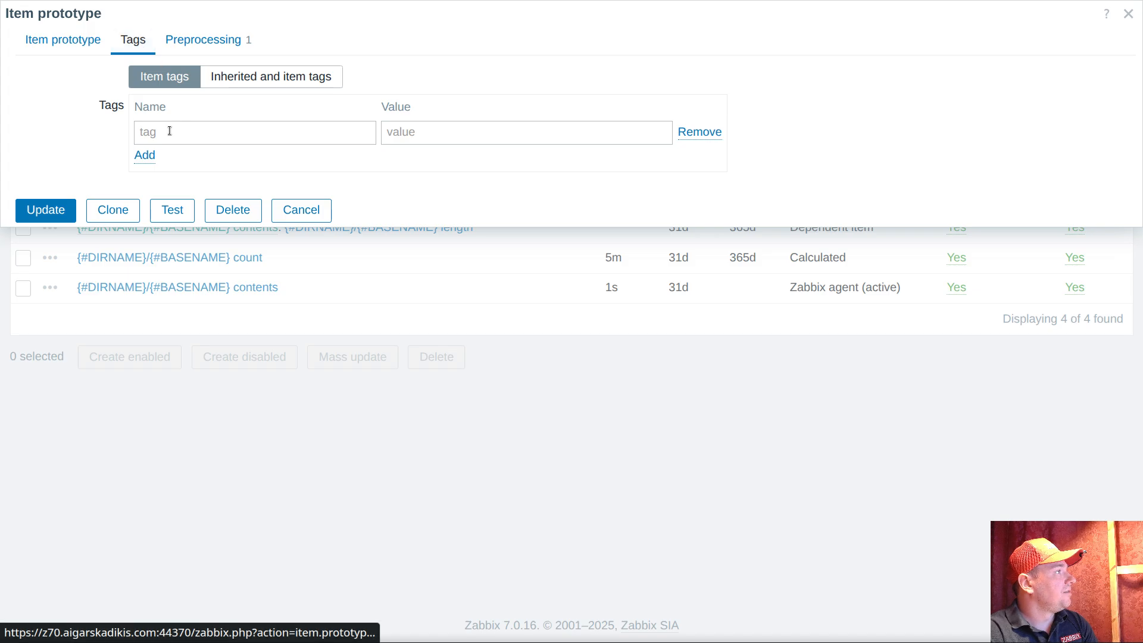
pyautogui.click(169, 131)
pyautogui.write('ultimate')
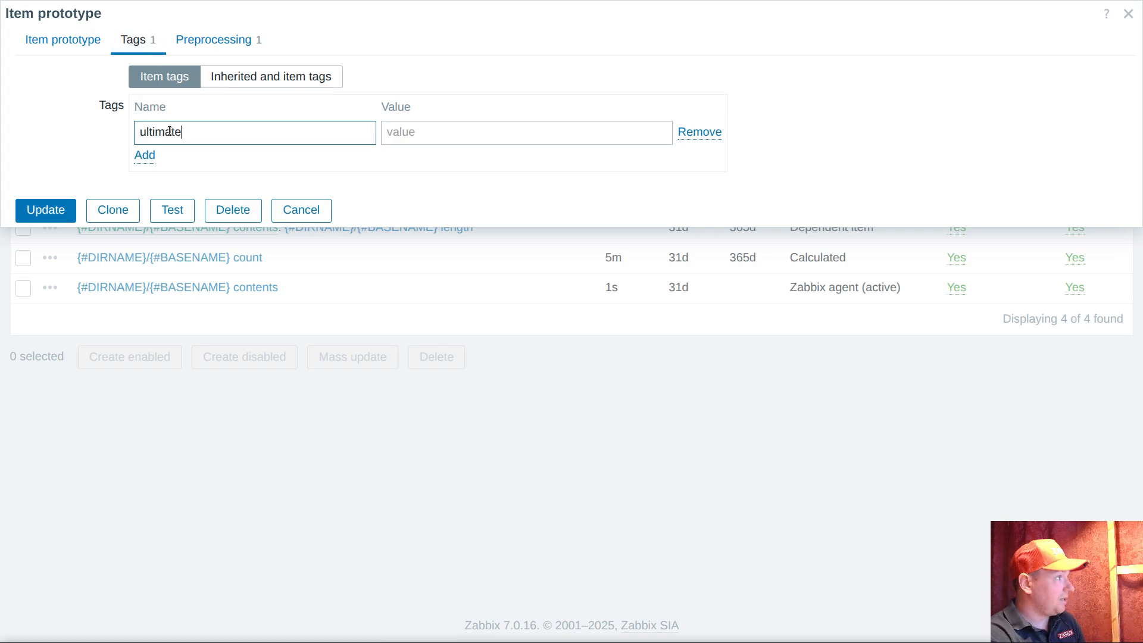
pyautogui.click(64, 40)
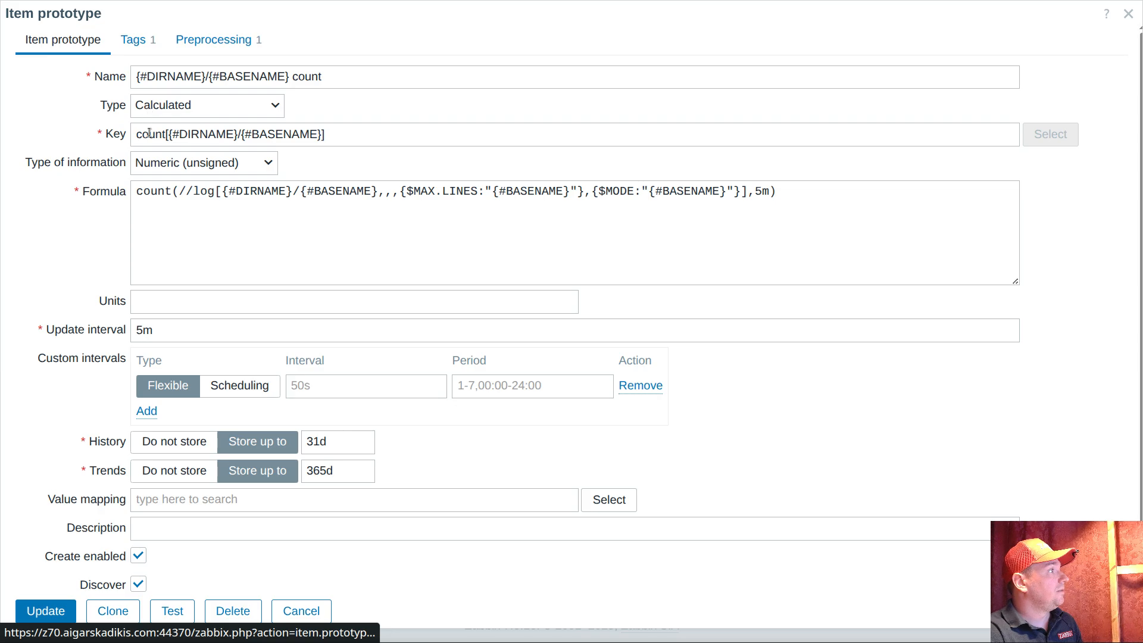
pyautogui.doubleClick(149, 133)
pyautogui.hotkey('ctrl', 'c')
pyautogui.click(133, 39)
pyautogui.click(421, 132)
pyautogui.hotkey('ctrl', 'v')
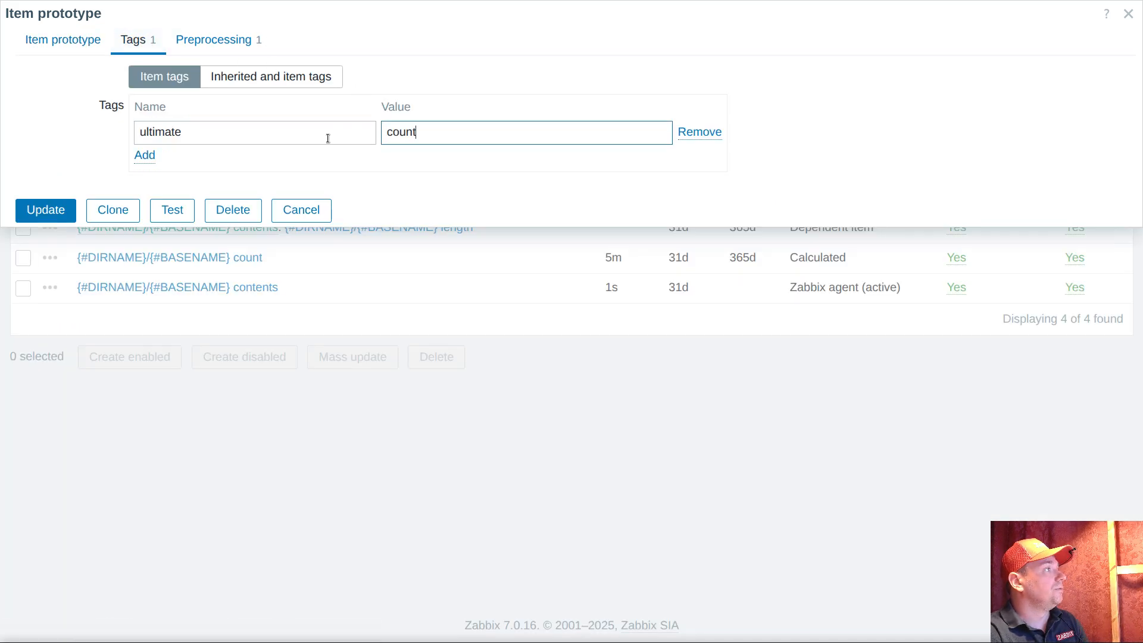
pyautogui.click(57, 213)
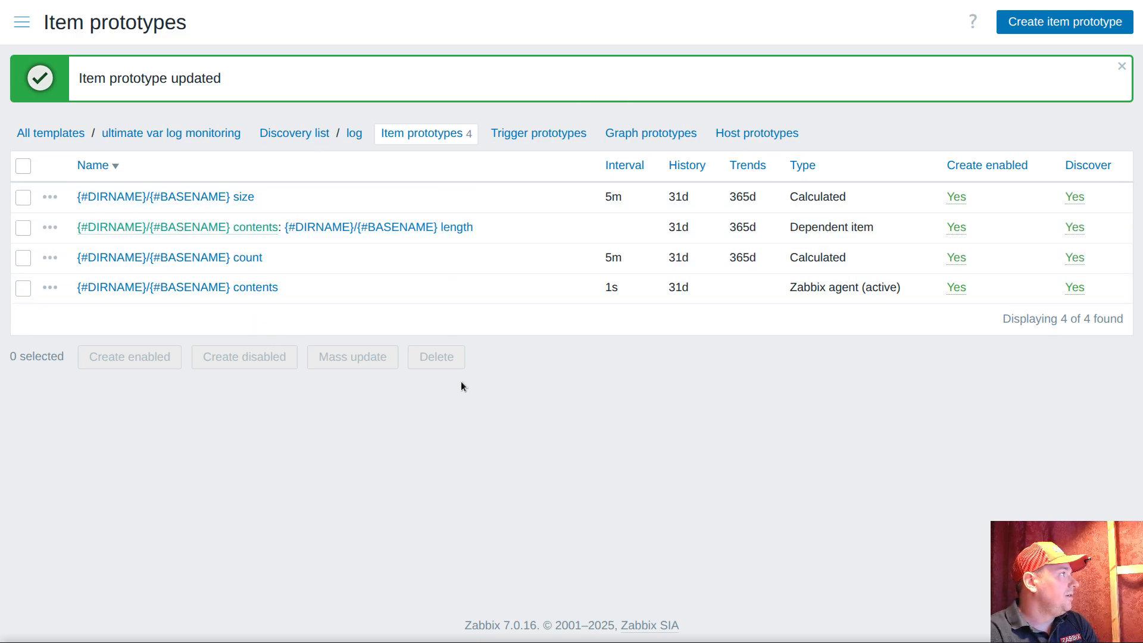
# Open the latest data page and look over the collected /var/log items in the ultimate log filter
pyautogui.click(21, 22)
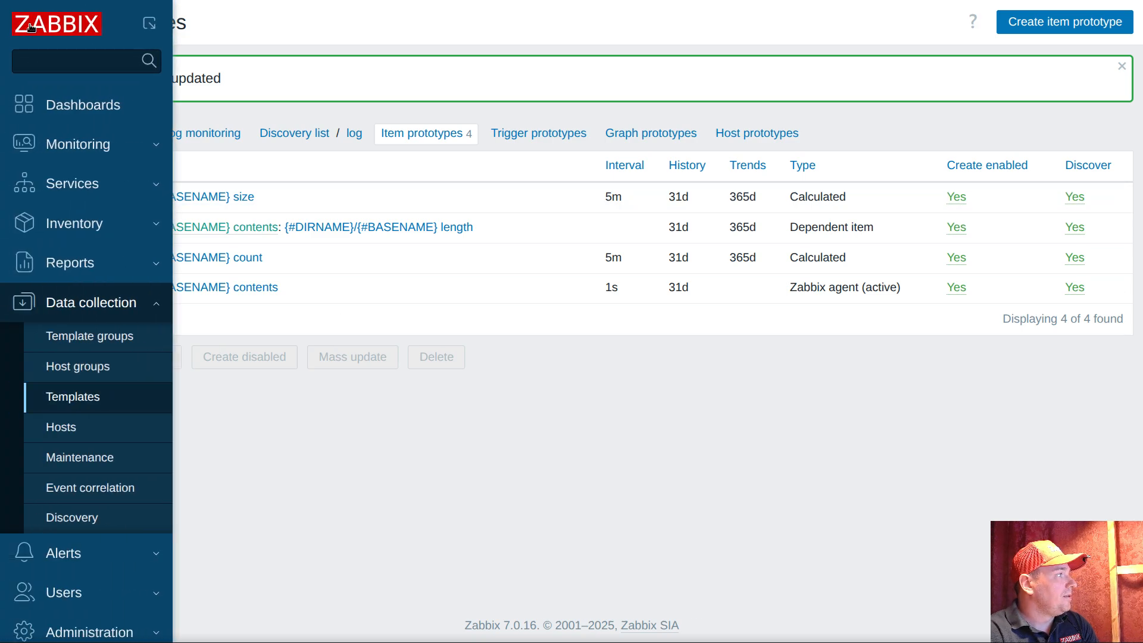
pyautogui.click(128, 146)
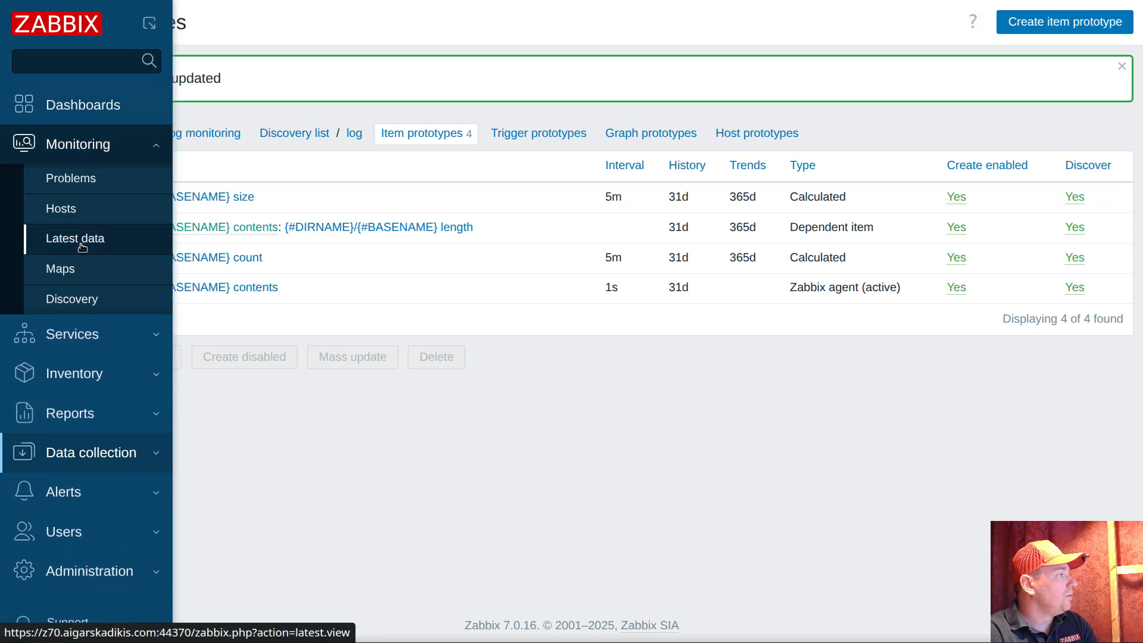
pyautogui.moveTo(789, 289); pyautogui.dragTo(929, 295)
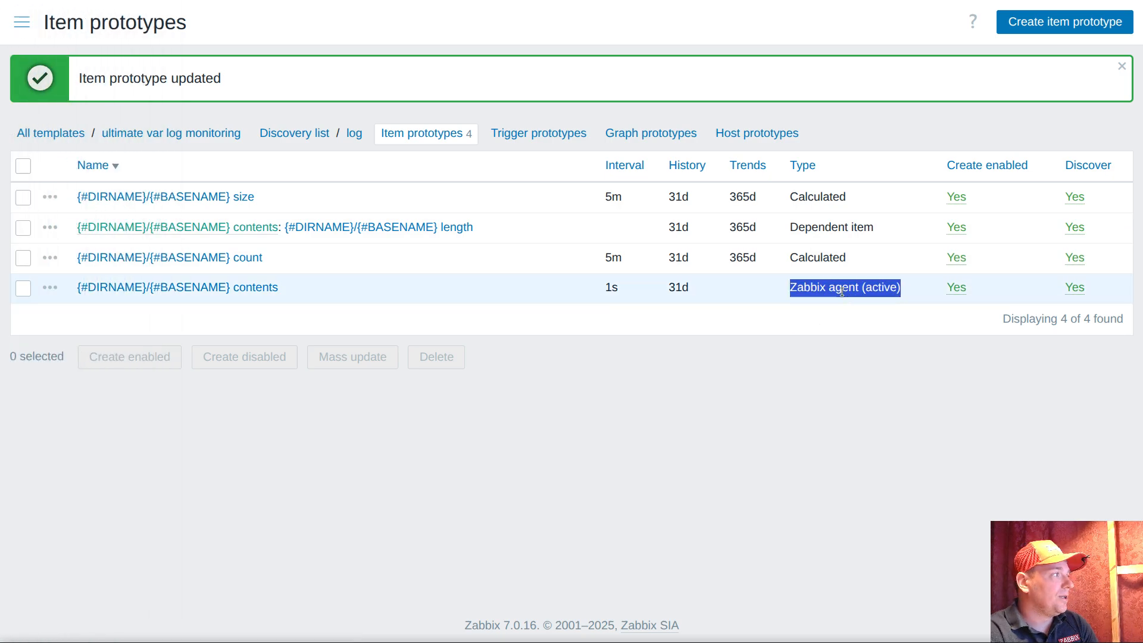
pyautogui.click(21, 22)
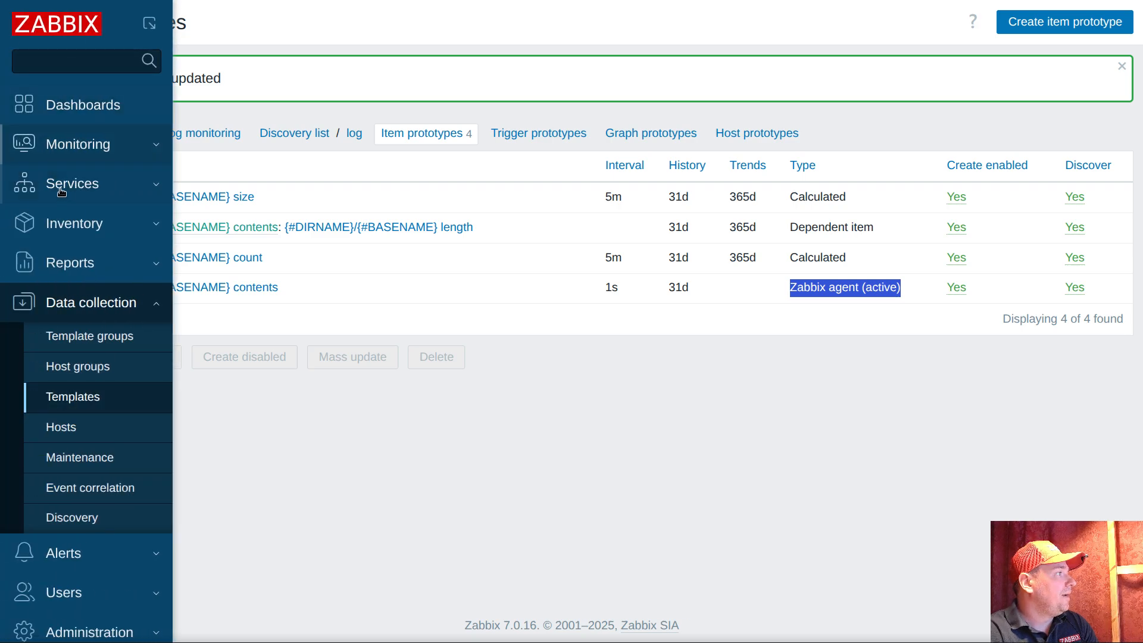
pyautogui.click(115, 153)
pyautogui.click(74, 241)
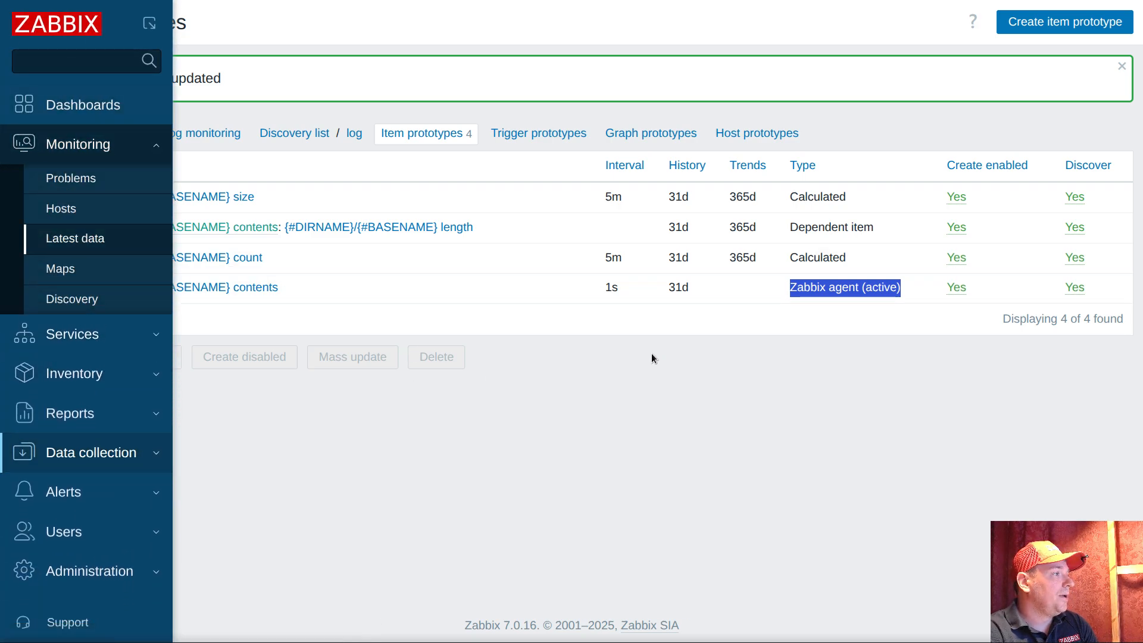
pyautogui.scroll(-3, 513, 323)
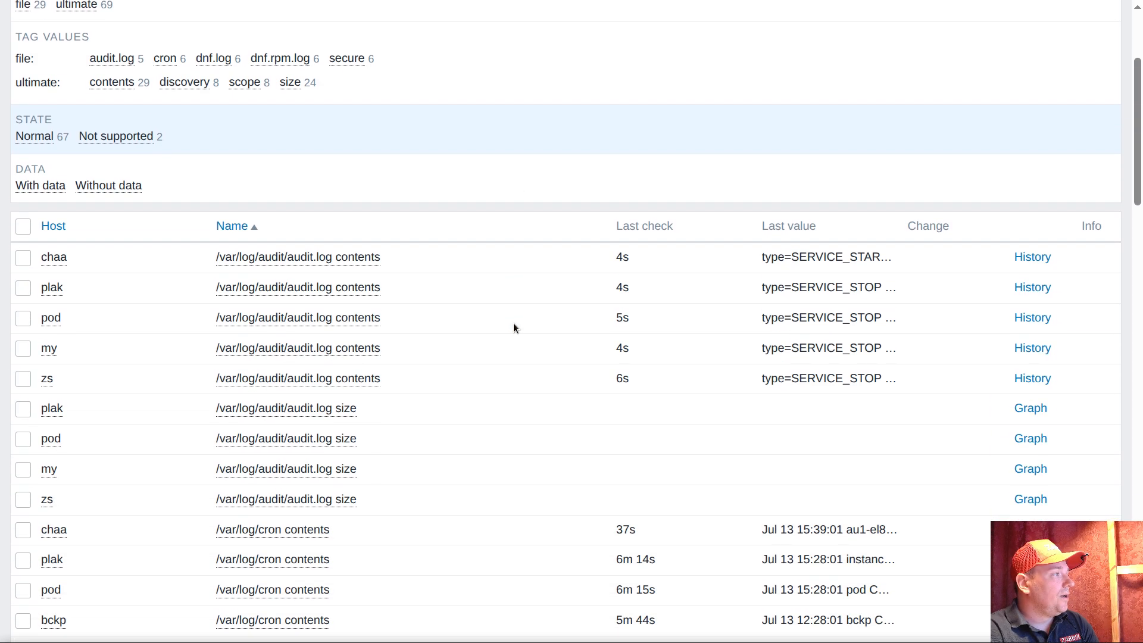
pyautogui.scroll(3, 513, 326)
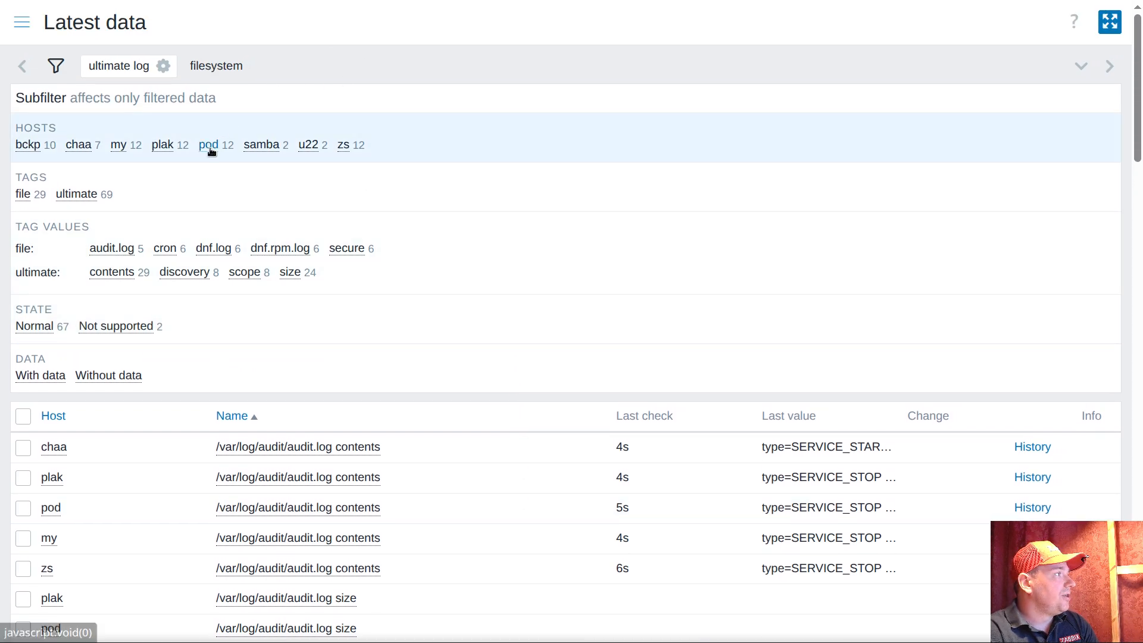
# Narrow the latest data to host pod and the ultimate tag values contents and size, and review the listed items
pyautogui.click(209, 145)
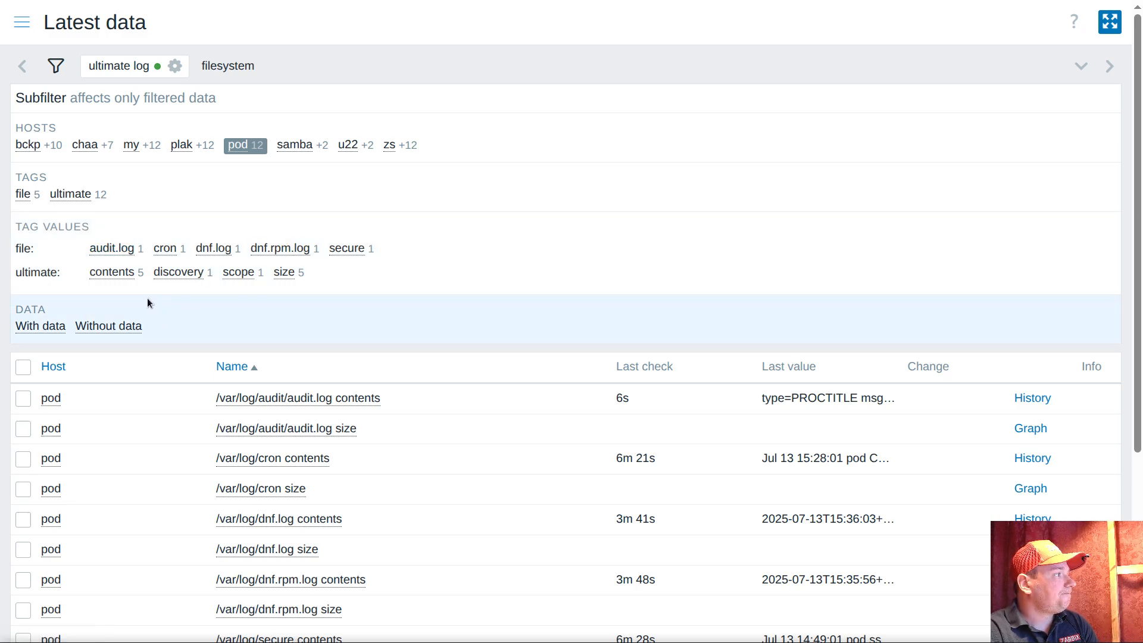
pyautogui.click(104, 272)
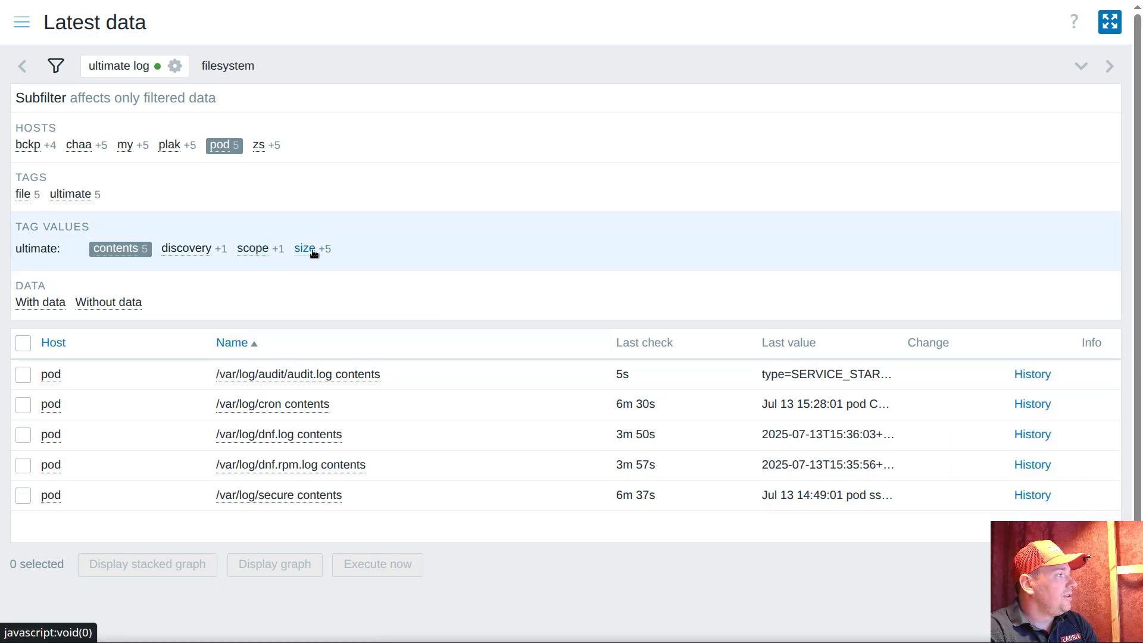
pyautogui.click(312, 249)
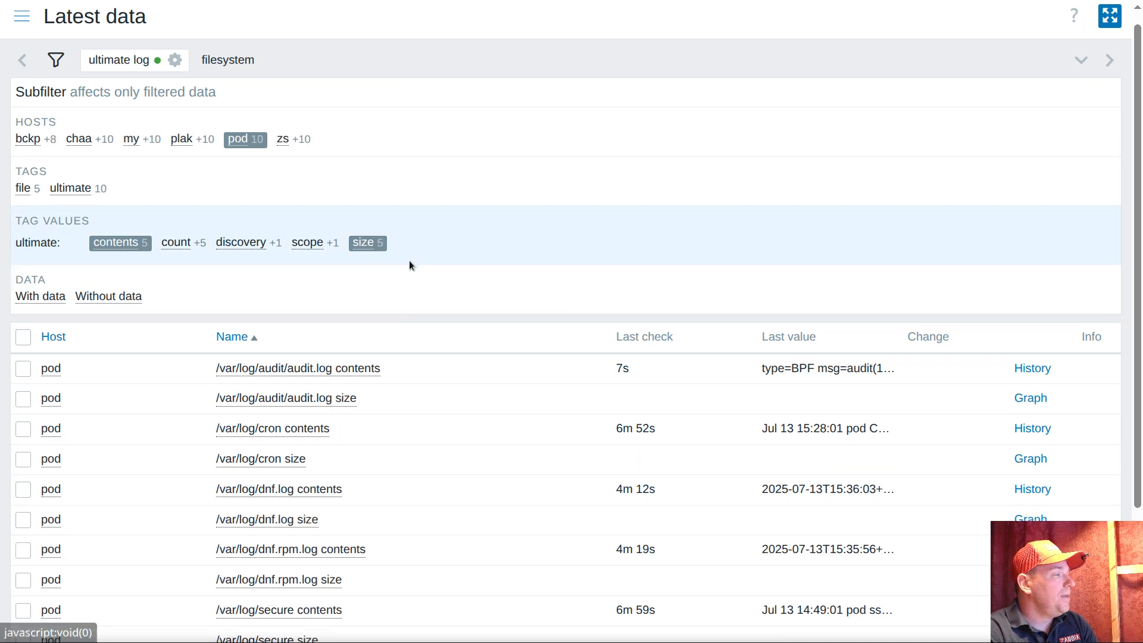
pyautogui.scroll(-3, 635, 232)
pyautogui.scroll(3, 360, 381)
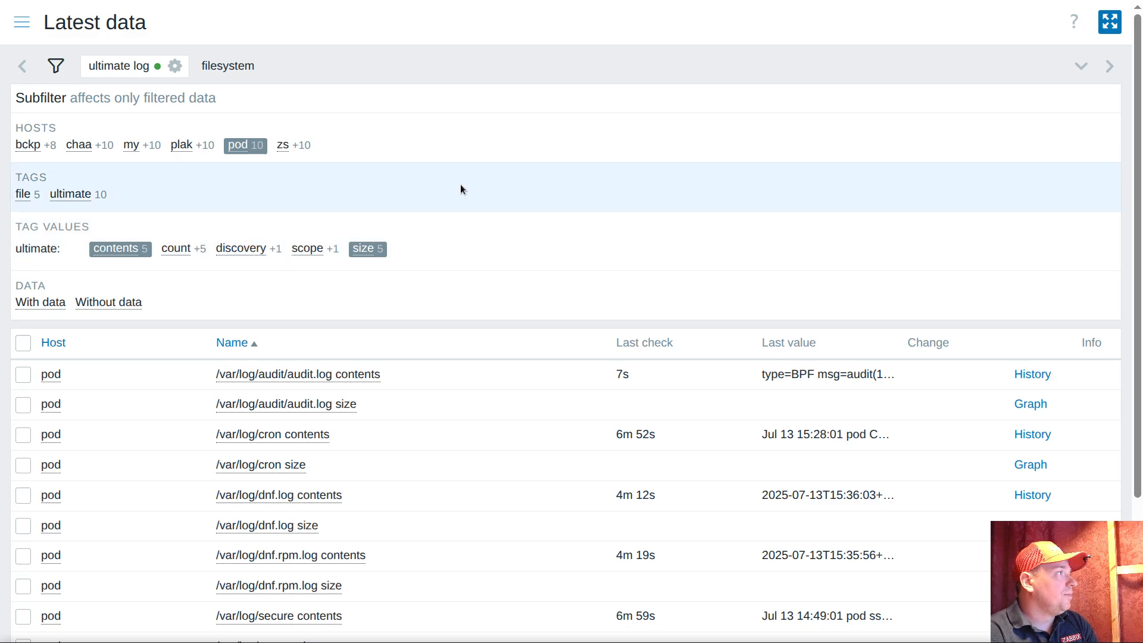
# Start a new trigger prototype under the log discovery rule of the ultimate var log monitoring template
pyautogui.click(31, 30)
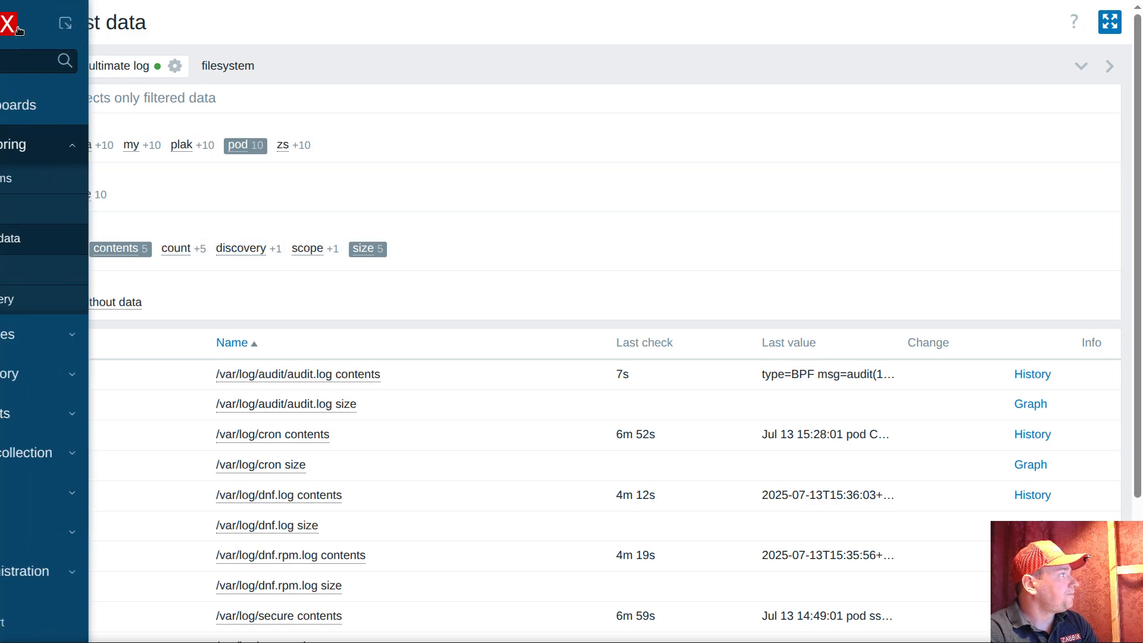
pyautogui.click(89, 453)
pyautogui.click(104, 400)
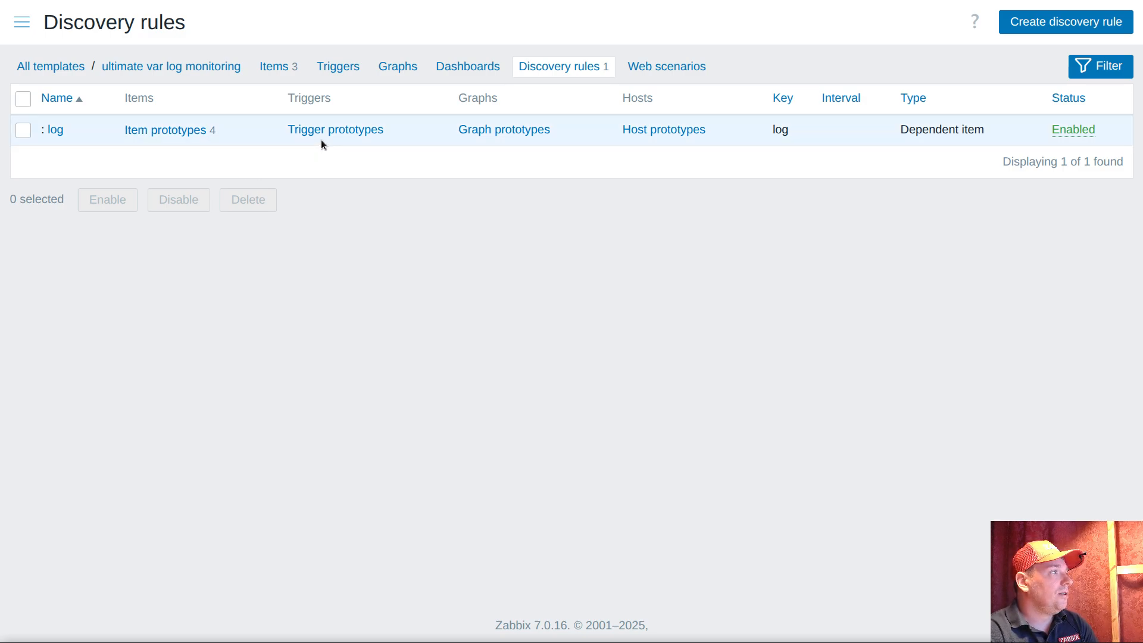
pyautogui.click(375, 129)
pyautogui.click(1112, 24)
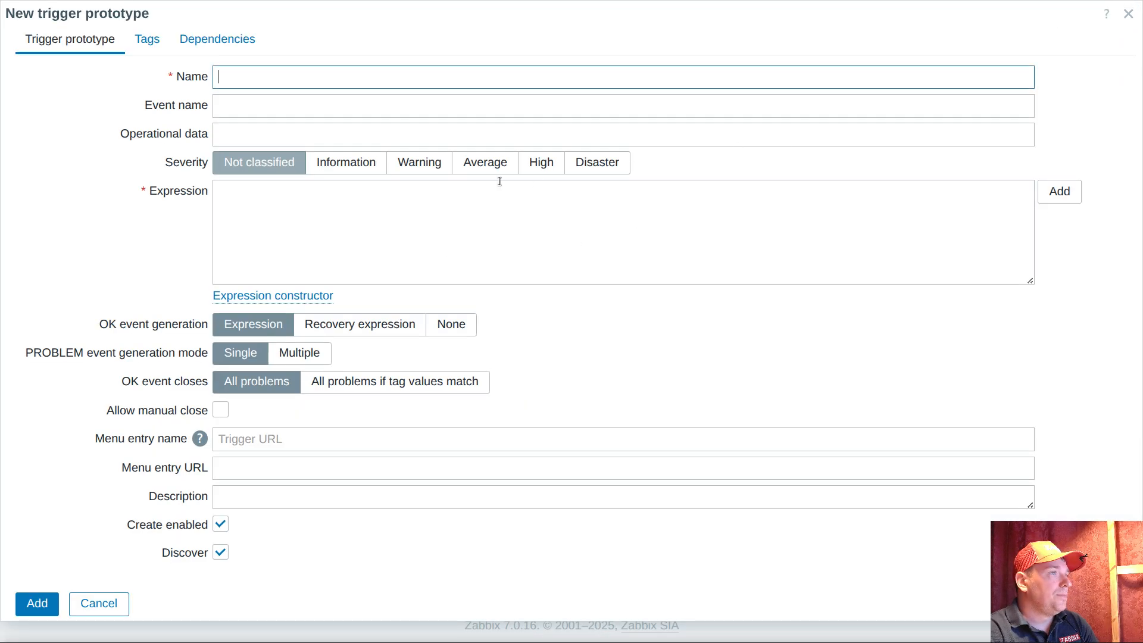
# Begin an expression condition for the trigger prototype, based on the {#DIRNAME}/{#BASENAME} contents item prototype
pyautogui.click(1077, 194)
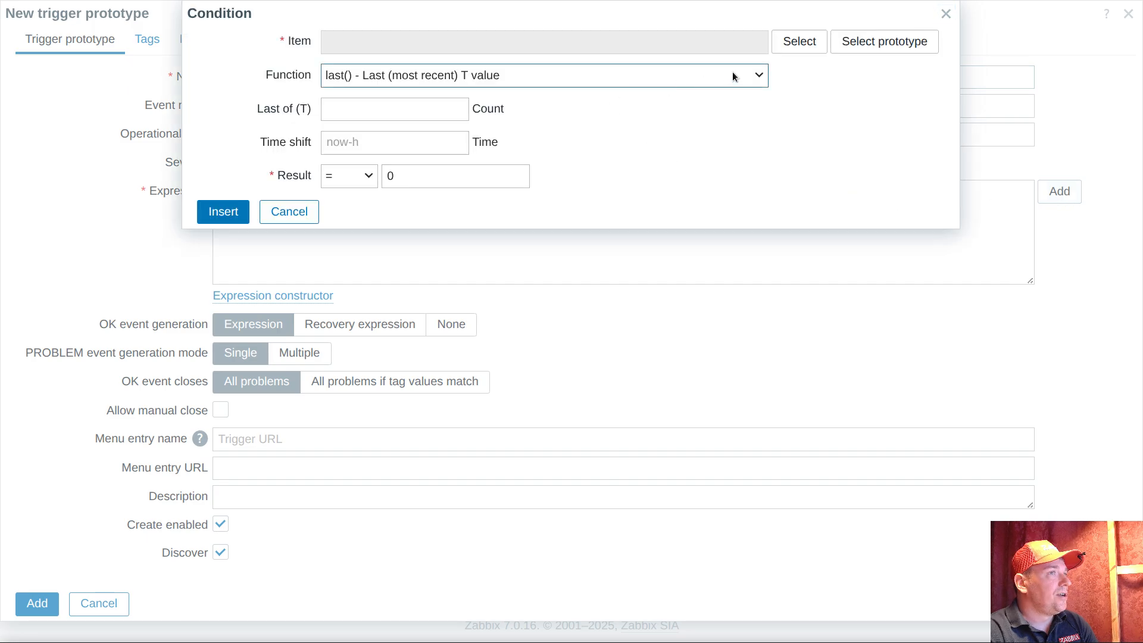
pyautogui.click(858, 52)
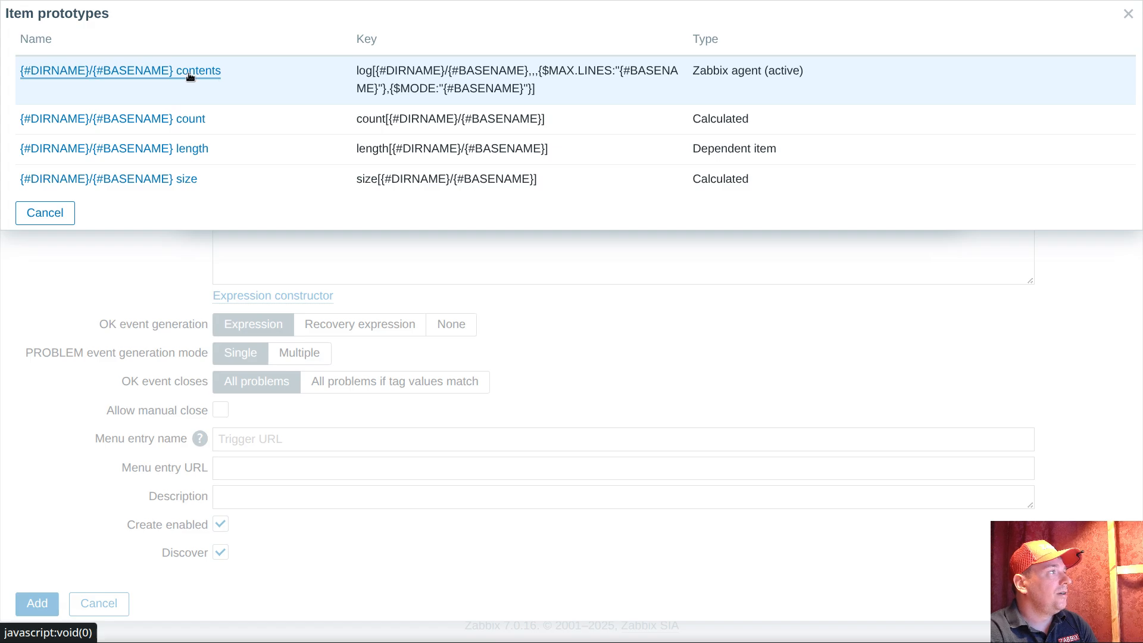
pyautogui.moveTo(221, 70); pyautogui.dragTo(120, 68)
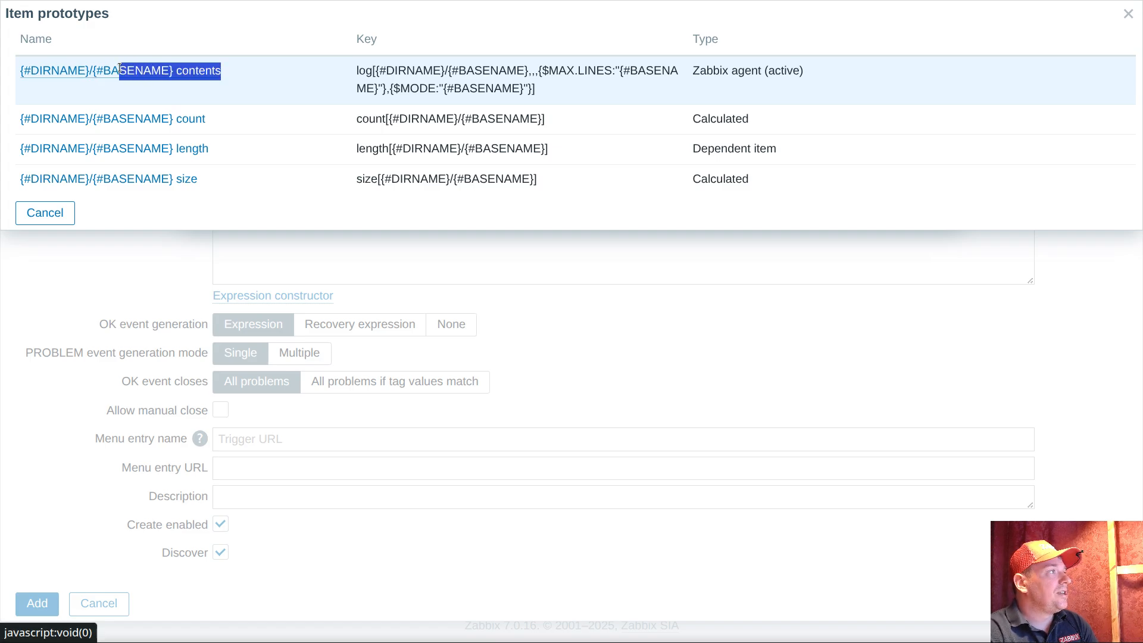
pyautogui.click(278, 119)
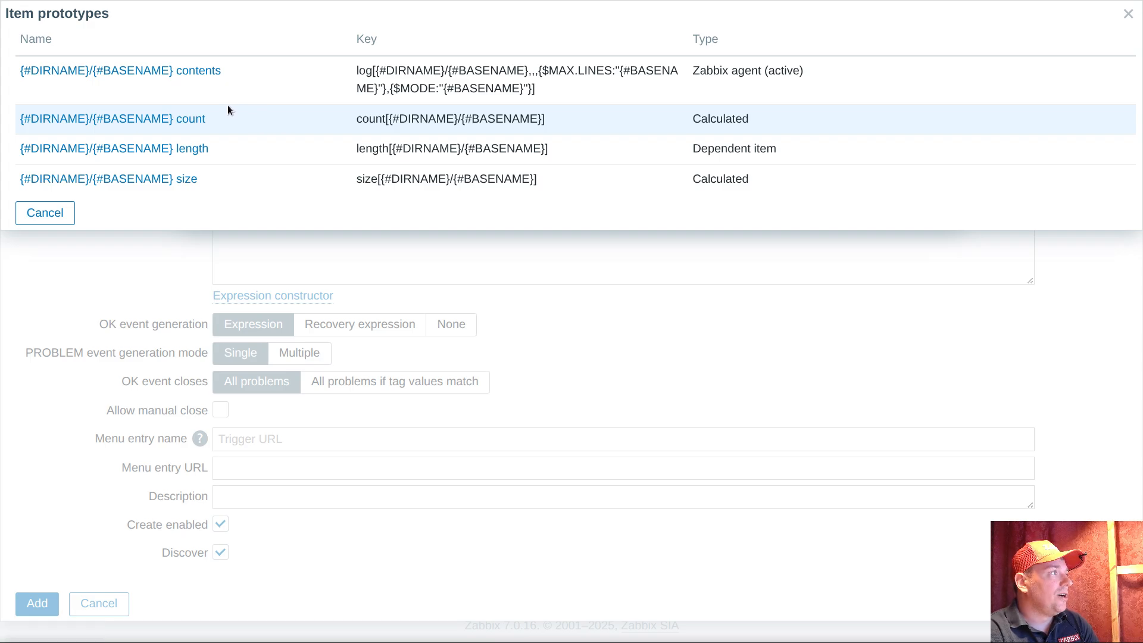
pyautogui.moveTo(212, 119); pyautogui.dragTo(176, 119)
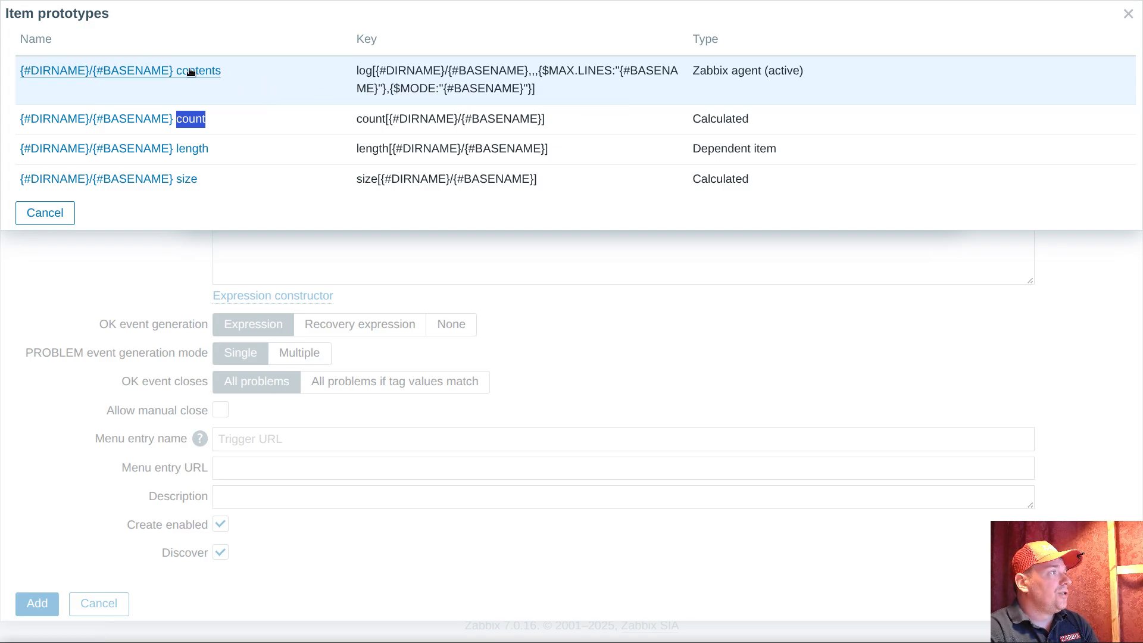
pyautogui.click(215, 81)
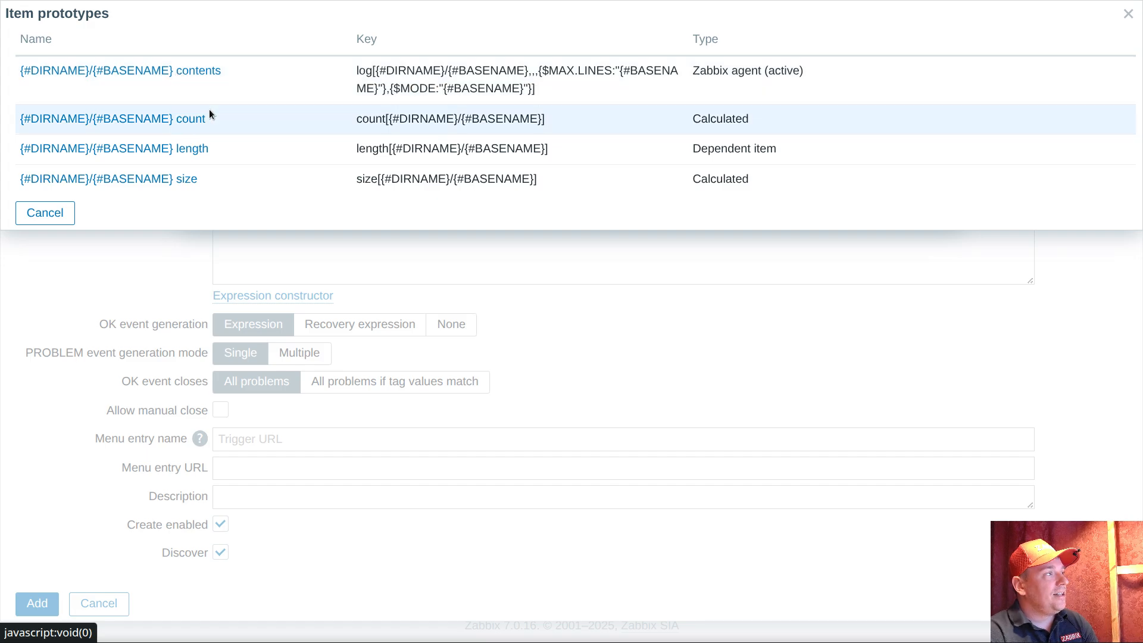
pyautogui.moveTo(170, 118); pyautogui.dragTo(277, 126)
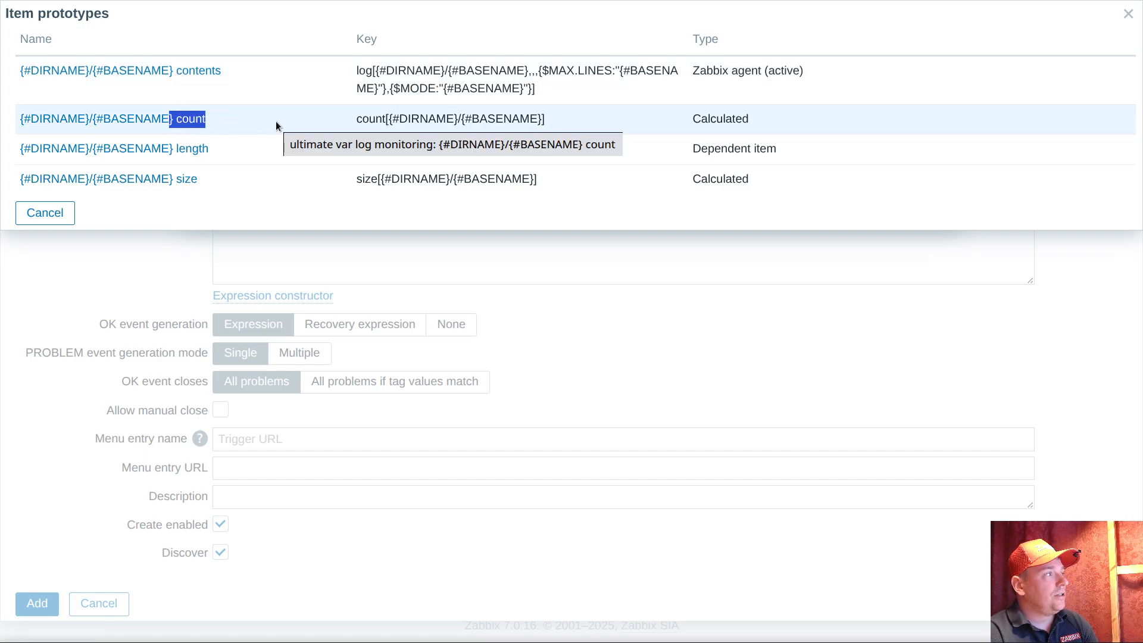
pyautogui.click(265, 79)
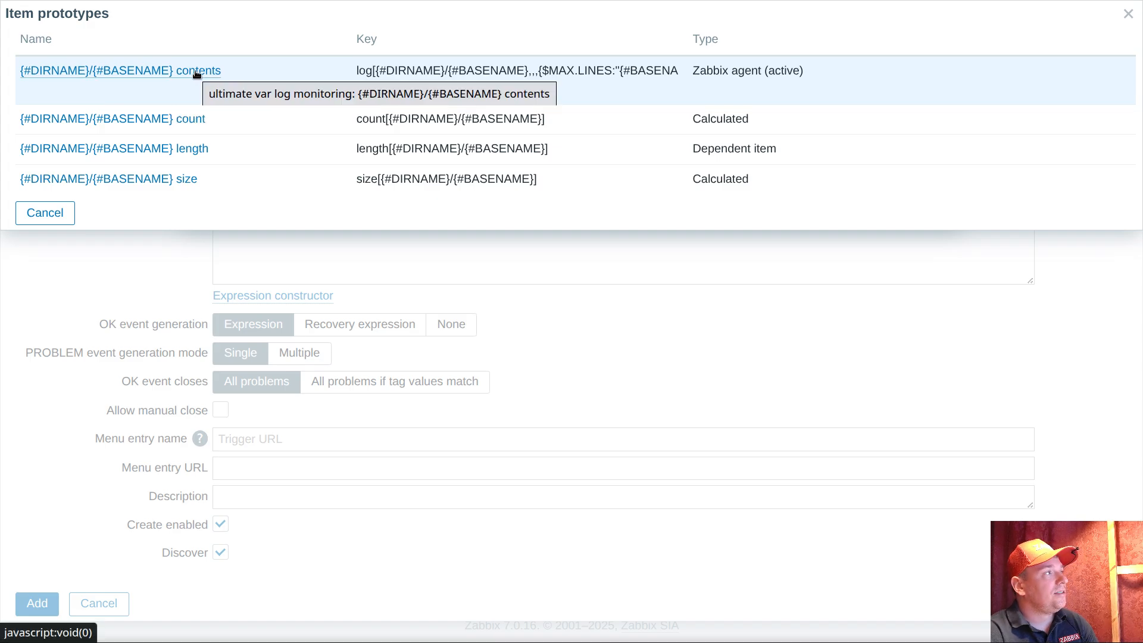
pyautogui.click(178, 70)
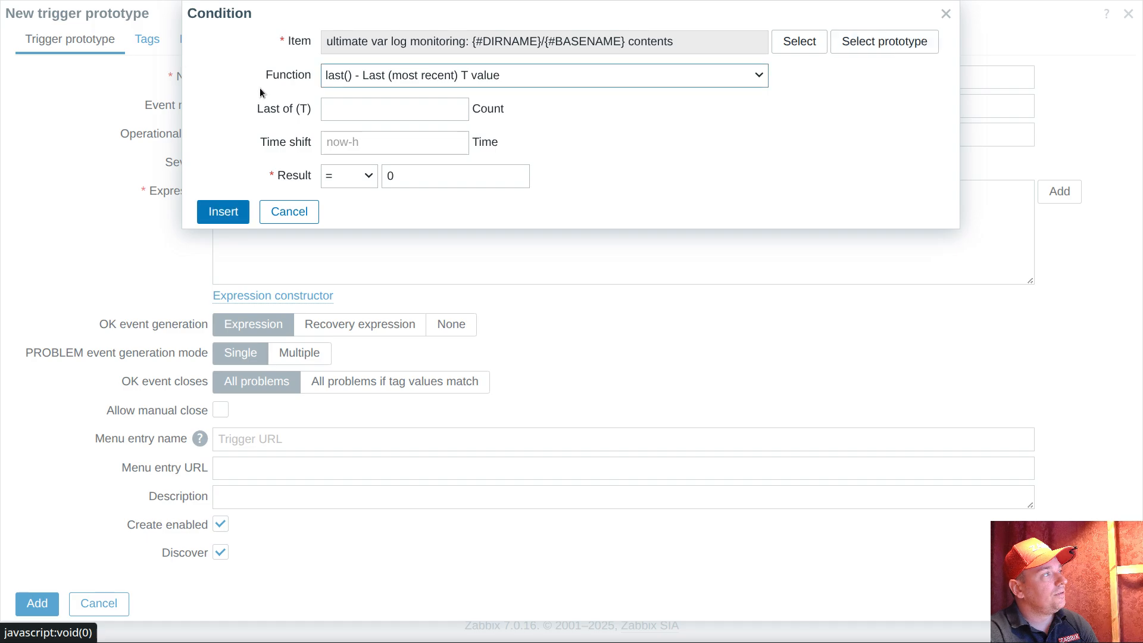
# Set the condition's function to count() over the last 1h, measured as time
pyautogui.click(411, 76)
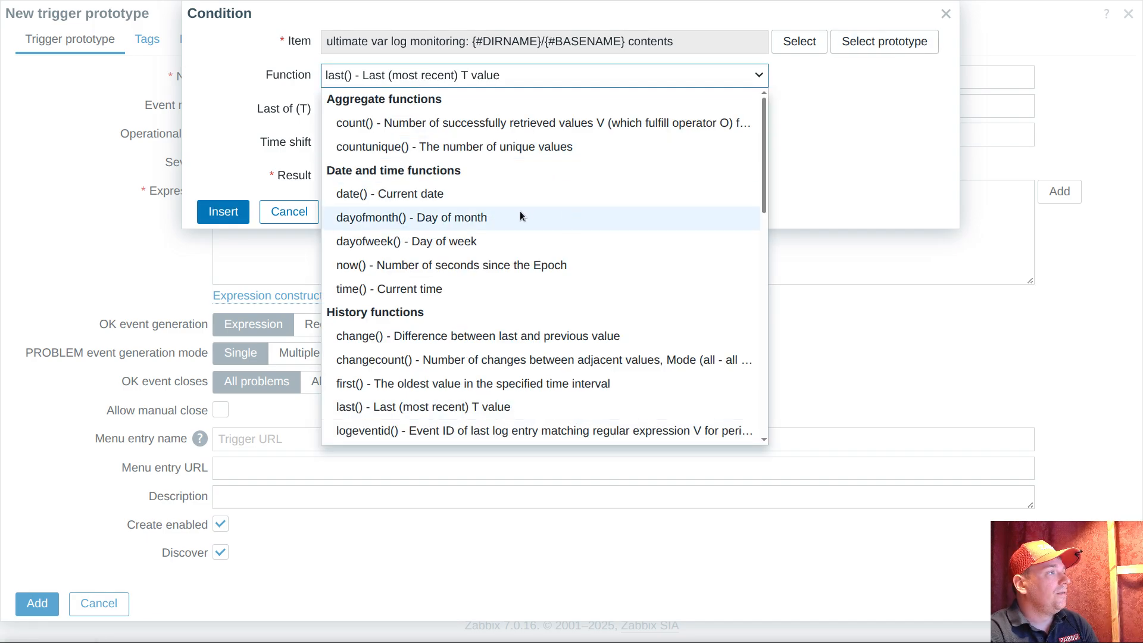
pyautogui.click(376, 124)
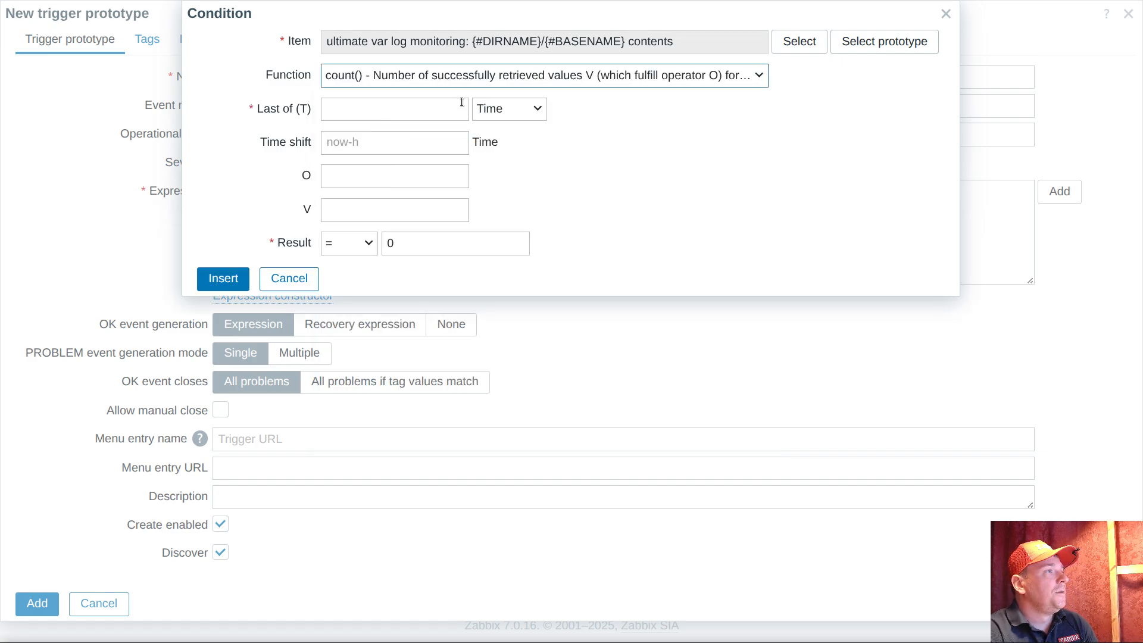
pyautogui.click(516, 109)
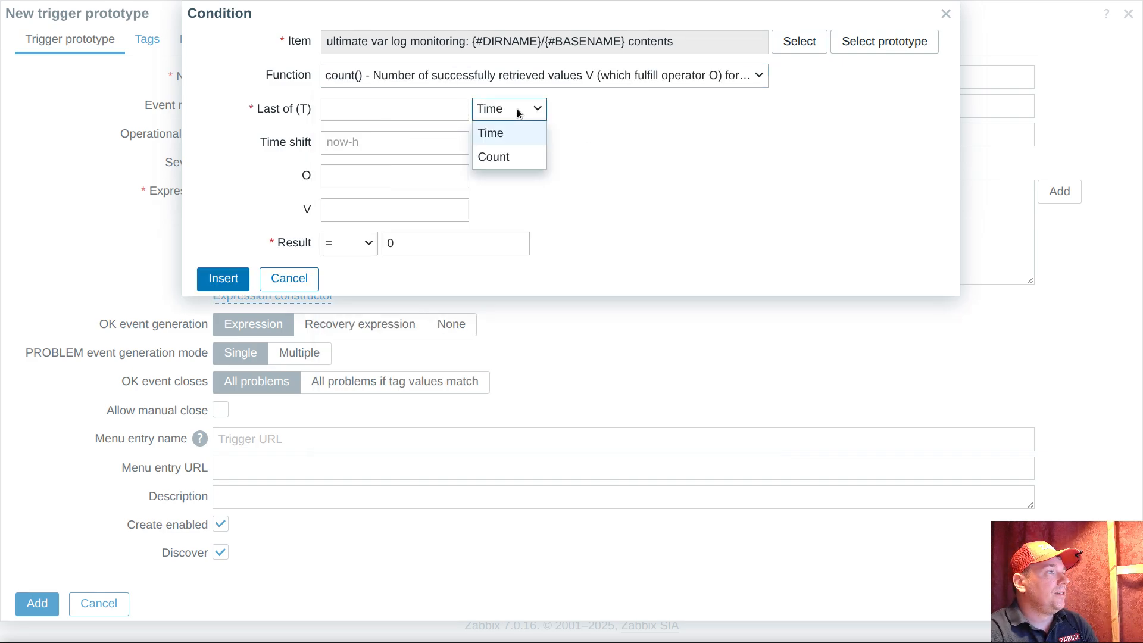
pyautogui.click(506, 132)
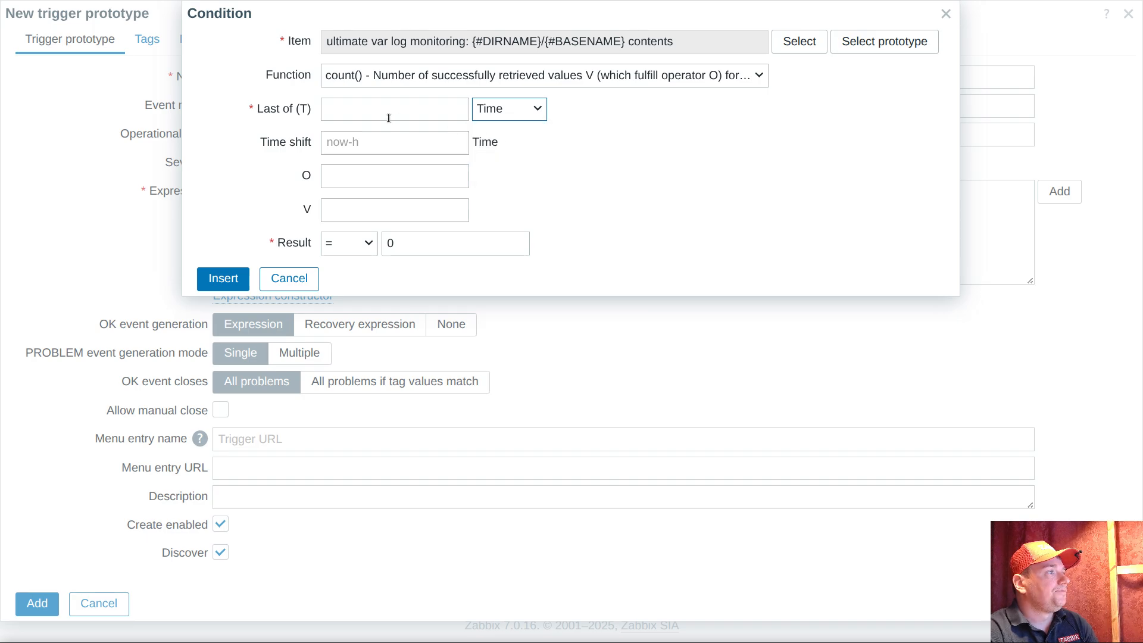
pyautogui.click(382, 114)
pyautogui.write('1h')
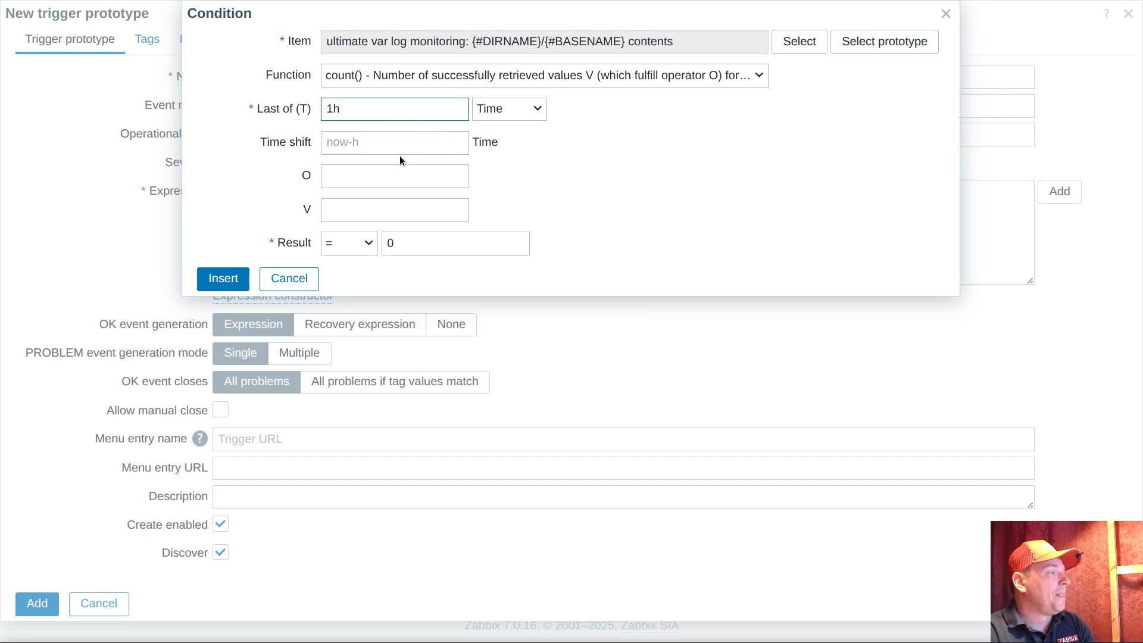
pyautogui.click(357, 180)
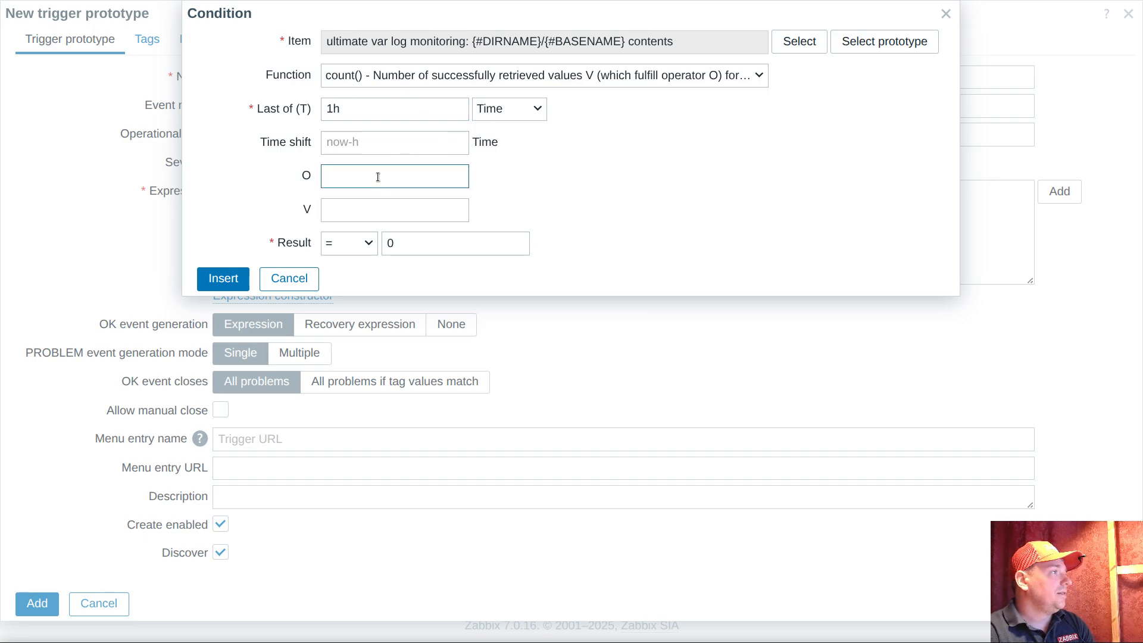
pyautogui.write('like')
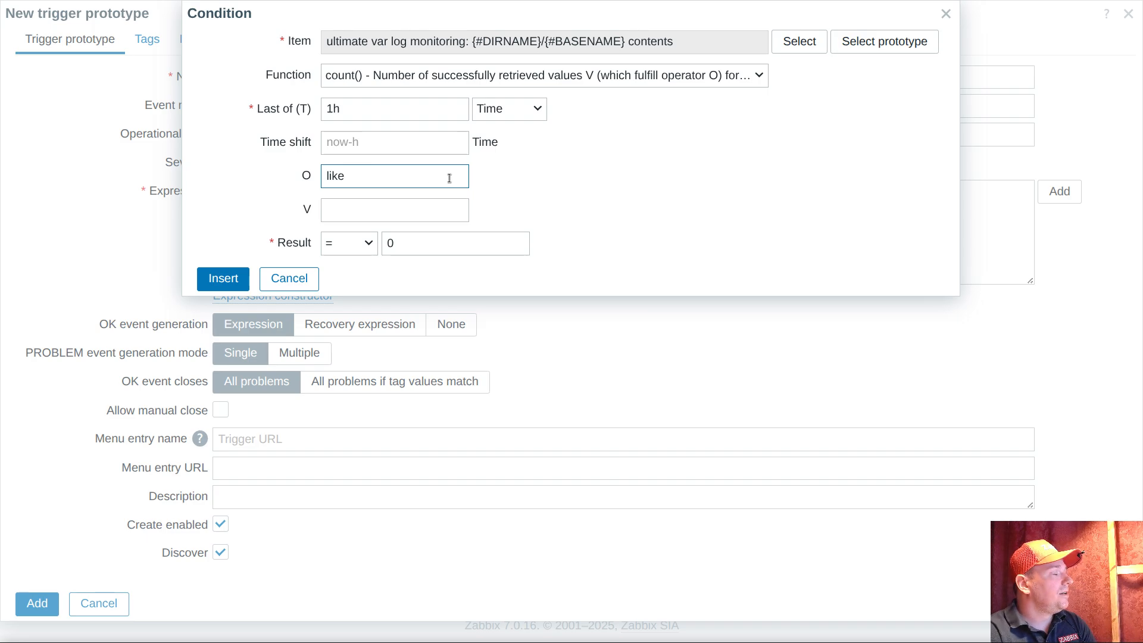
pyautogui.doubleClick(369, 178)
pyautogui.press('BackSpace')
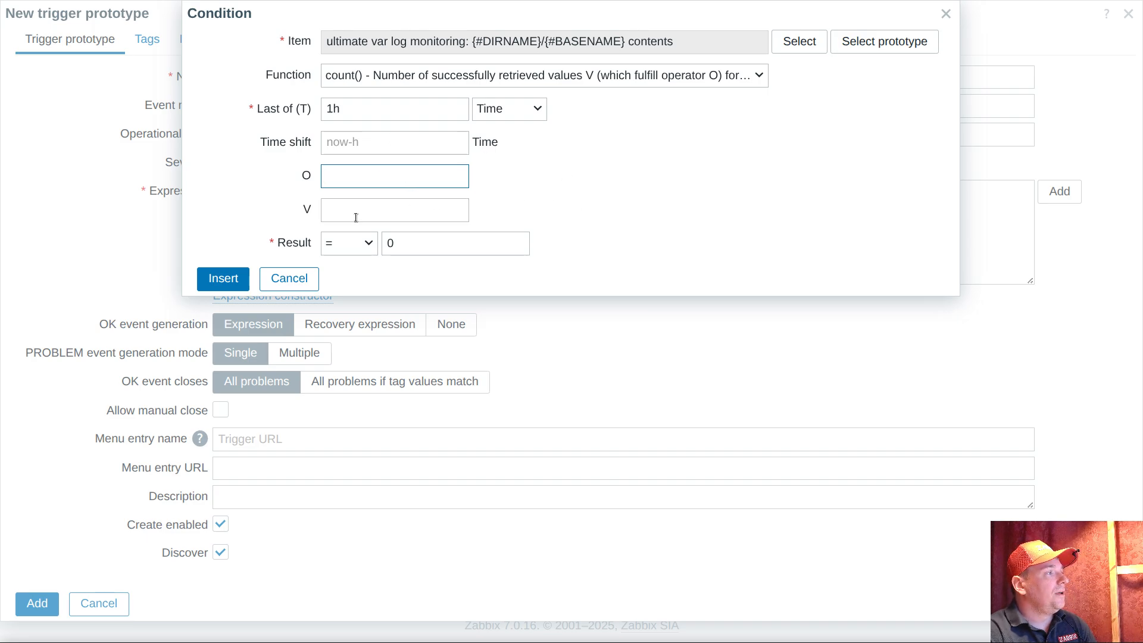
# Set the count() condition to a result > 0 over the last 3m and insert it into the expression
pyautogui.click(340, 244)
pyautogui.click(335, 311)
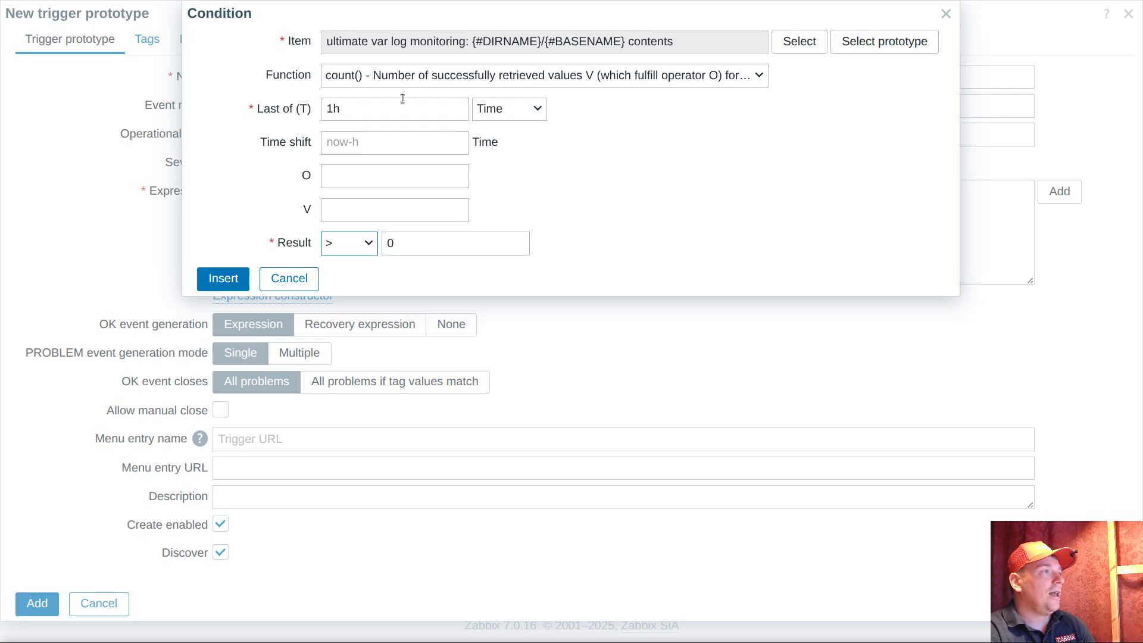
pyautogui.doubleClick(371, 116)
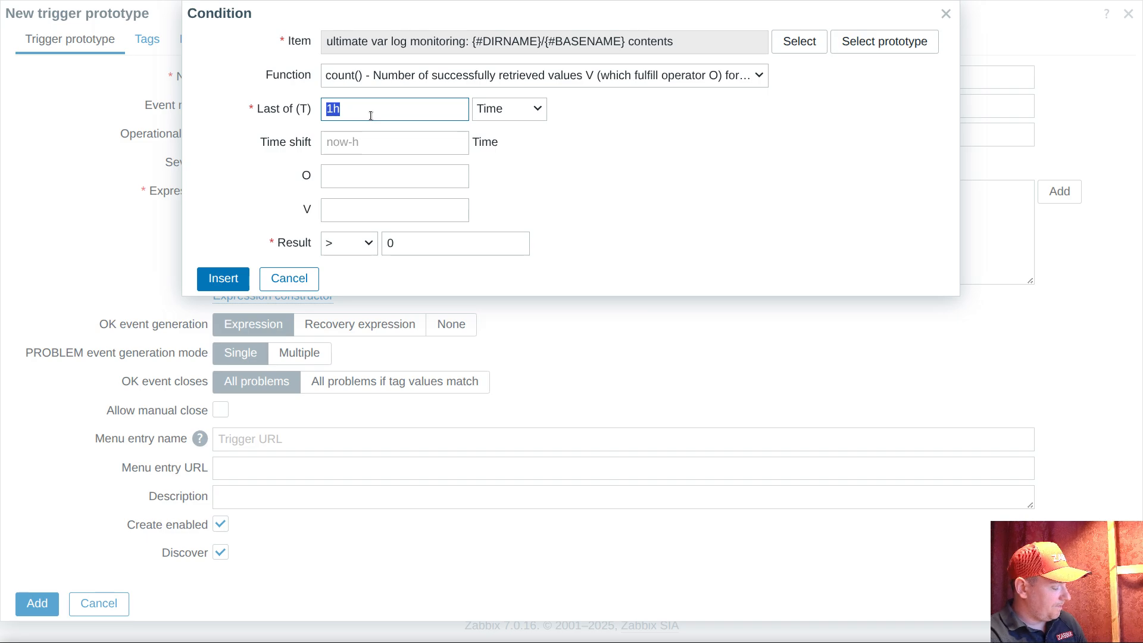
pyautogui.write('3m')
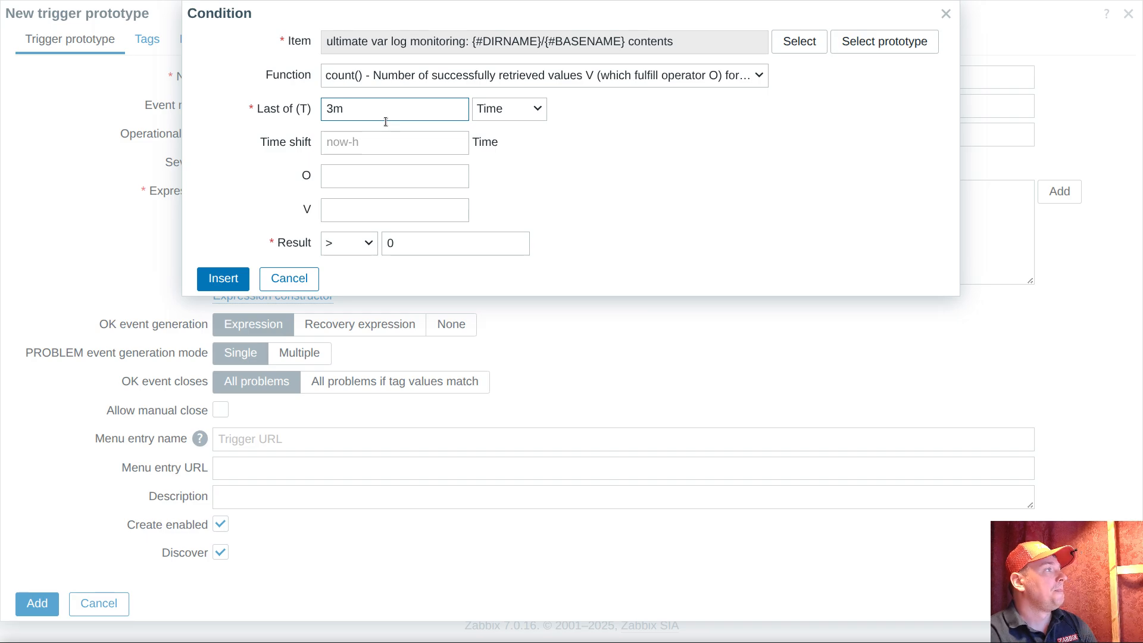
pyautogui.click(224, 278)
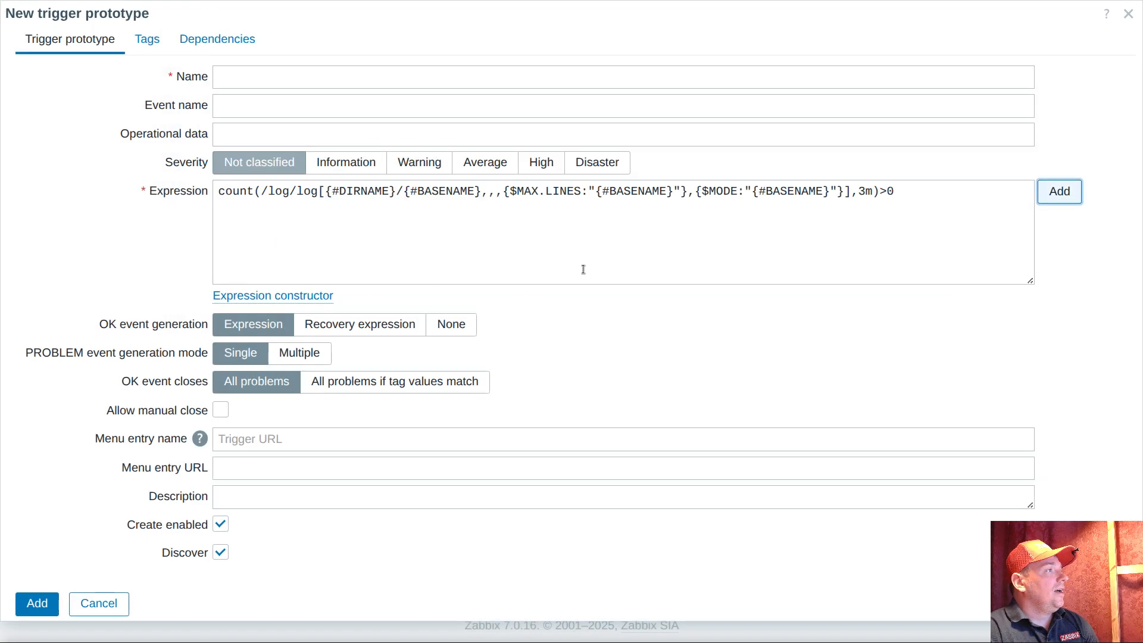
# Add spaces around the > operator in the trigger prototype's expression
pyautogui.click(881, 191)
pyautogui.click(894, 191)
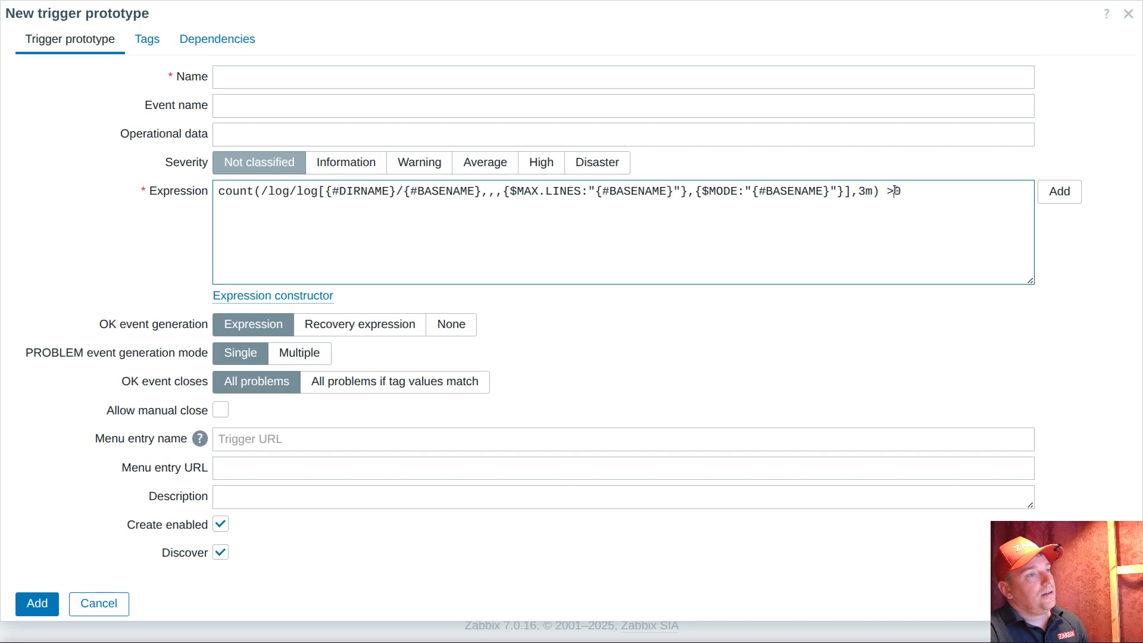
pyautogui.click(946, 194)
# Name the trigger prototype "{#DIRNAME}/{#BASENAME} new data detected", reusing the macro path from its expression
pyautogui.click(371, 86)
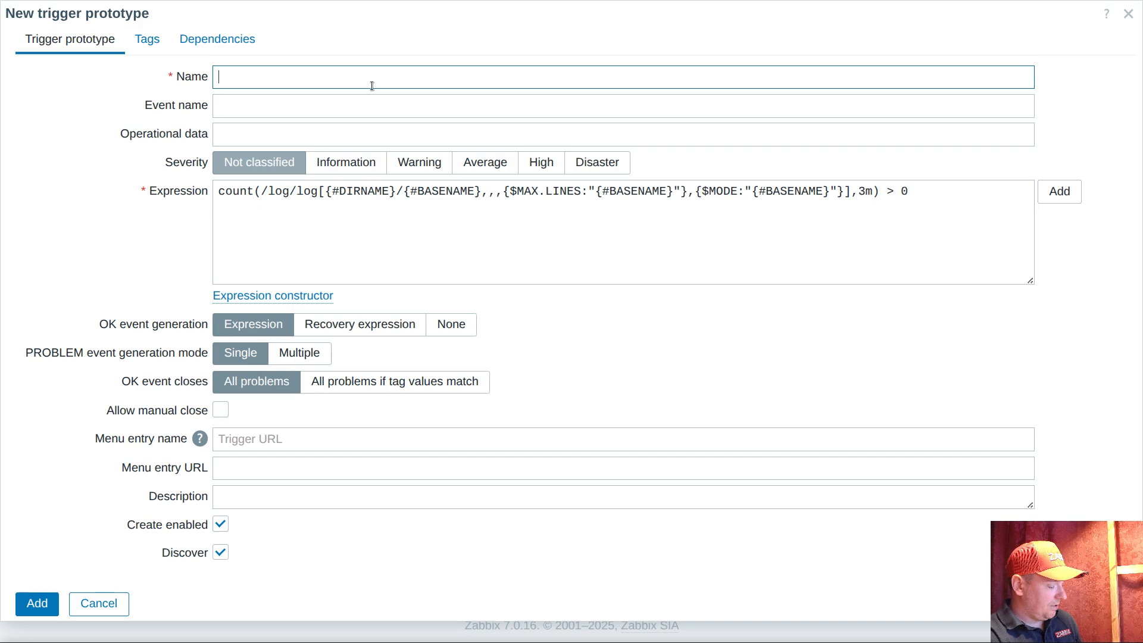
pyautogui.moveTo(326, 191); pyautogui.dragTo(481, 194)
pyautogui.hotkey('ctrl', 'c')
pyautogui.click(454, 84)
pyautogui.hotkey('ctrl', 'v')
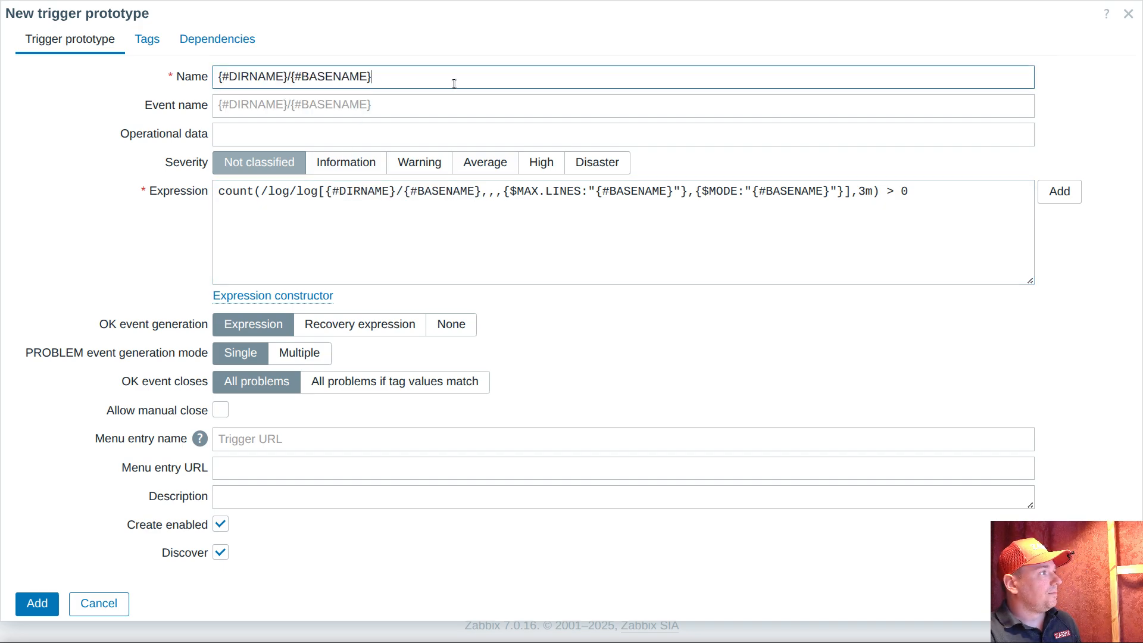
pyautogui.write('new data ')
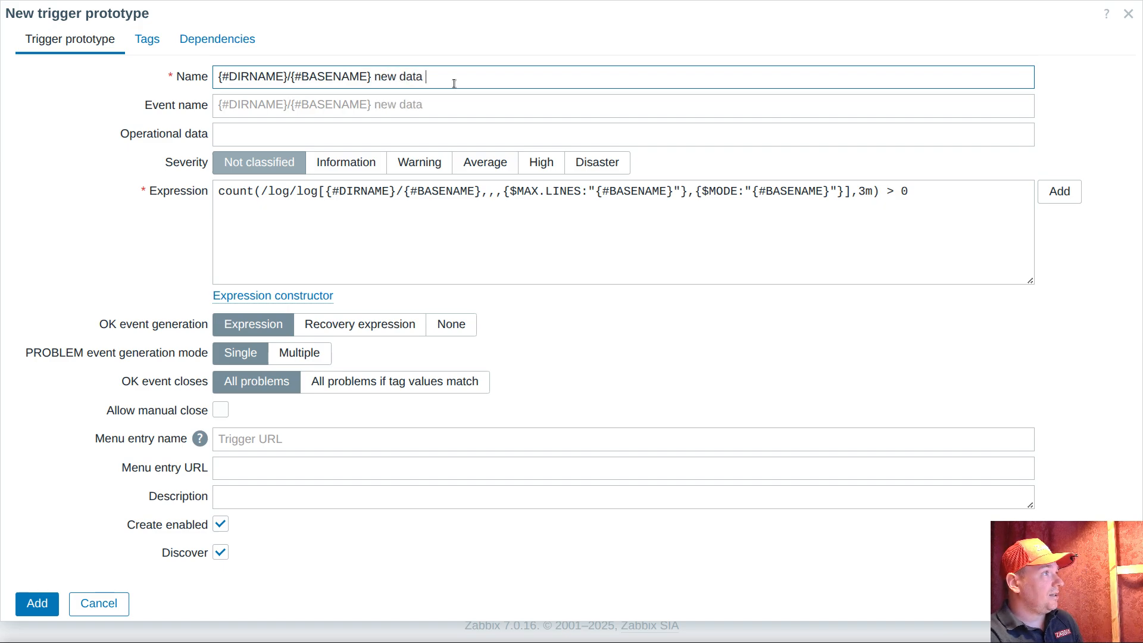
pyautogui.write('c')
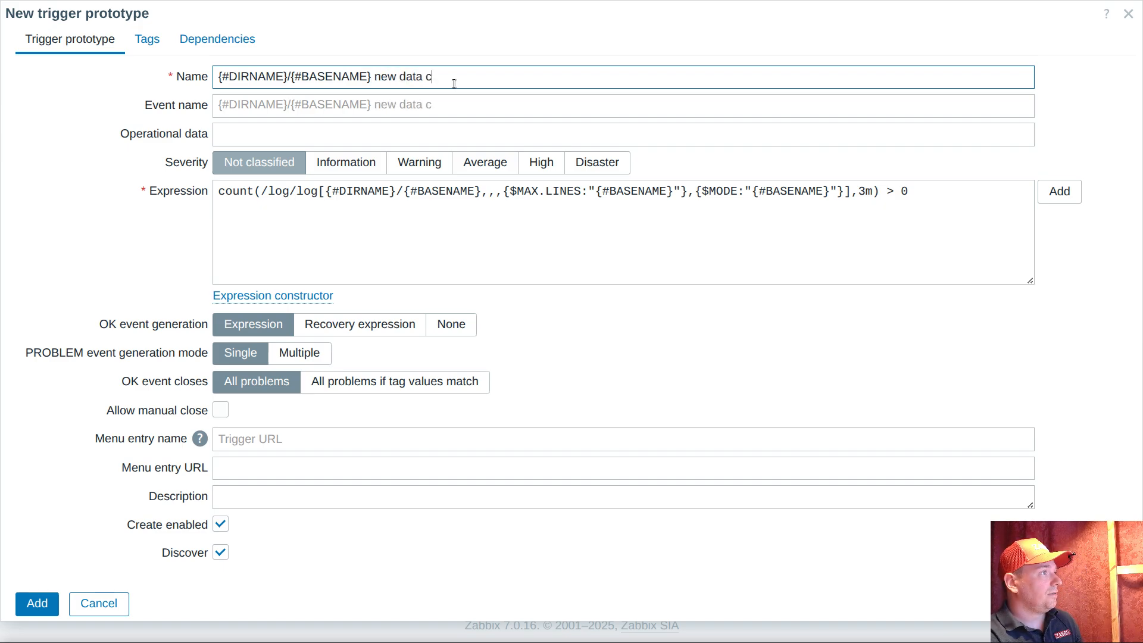
pyautogui.write('omming in')
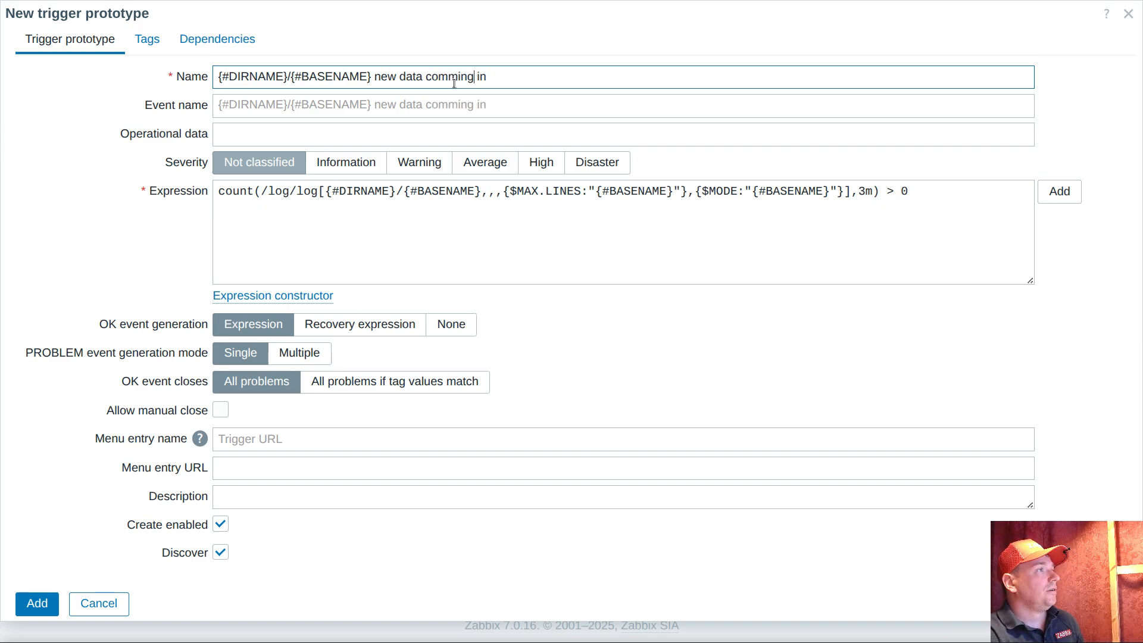
pyautogui.press('Delete')
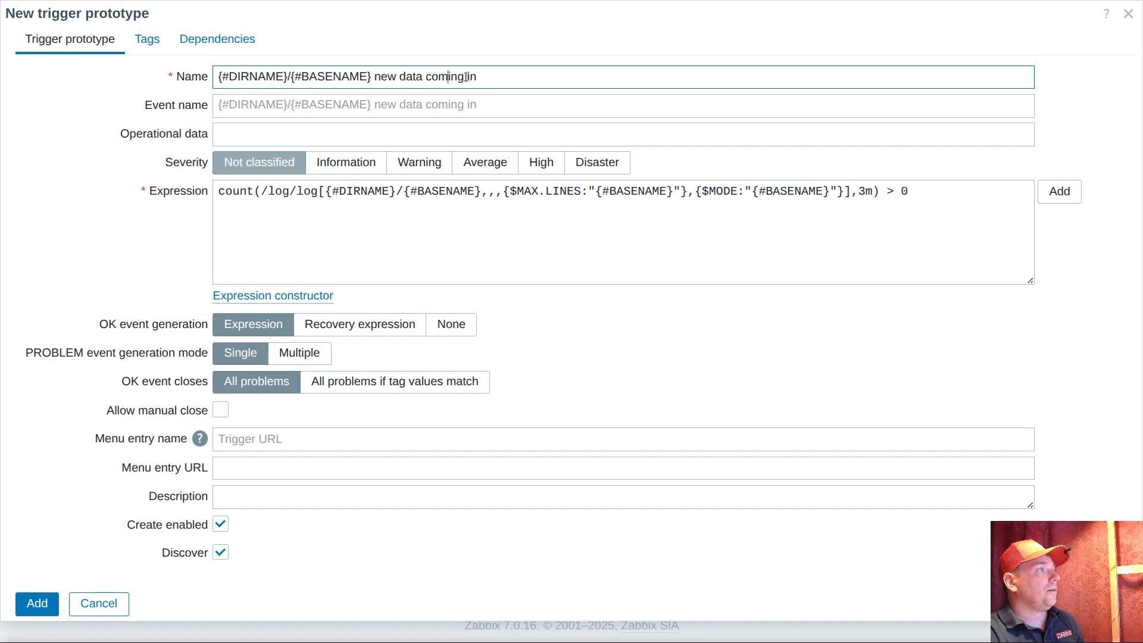
pyautogui.moveTo(445, 76); pyautogui.dragTo(530, 72)
pyautogui.press('BackSpace')
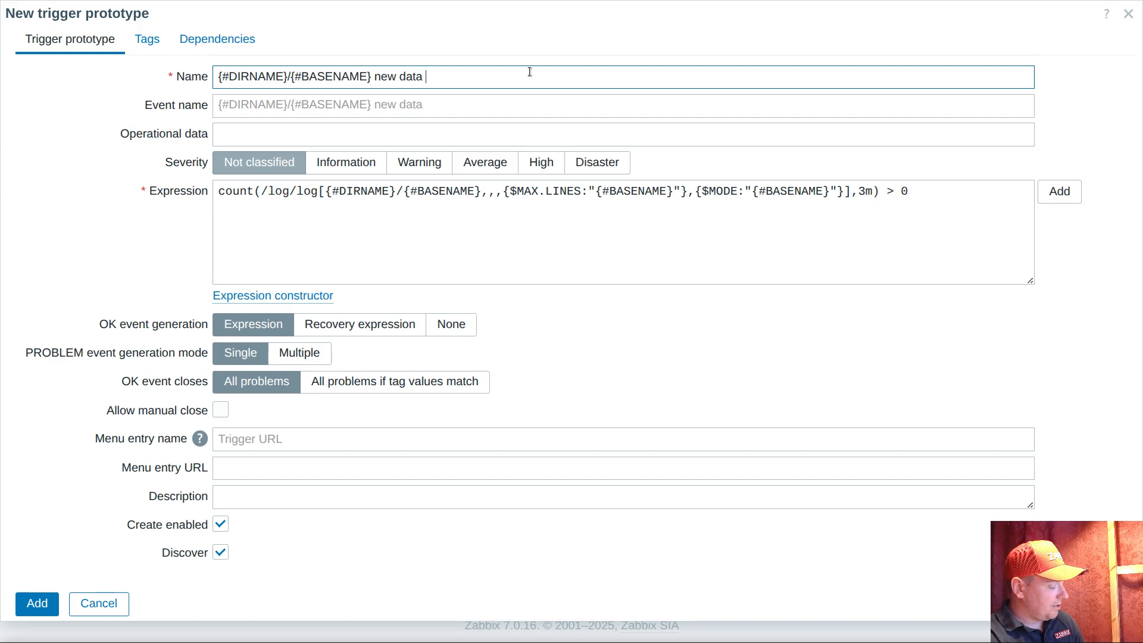
pyautogui.write('detected')
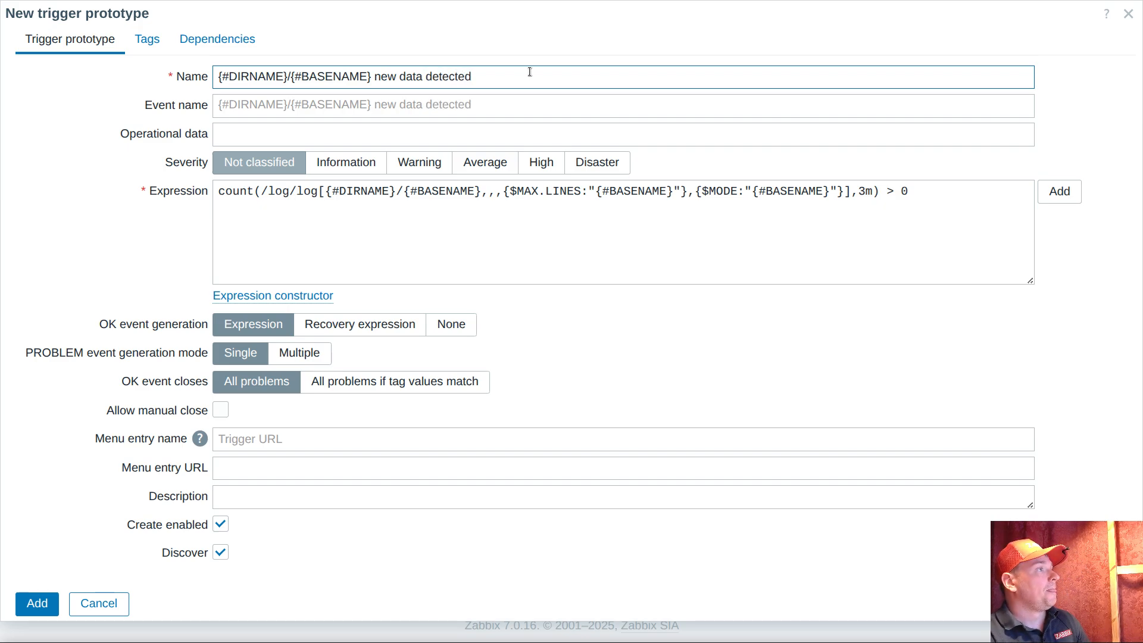
# Set the trigger prototype's severity to Average and allow manual close
pyautogui.click(499, 164)
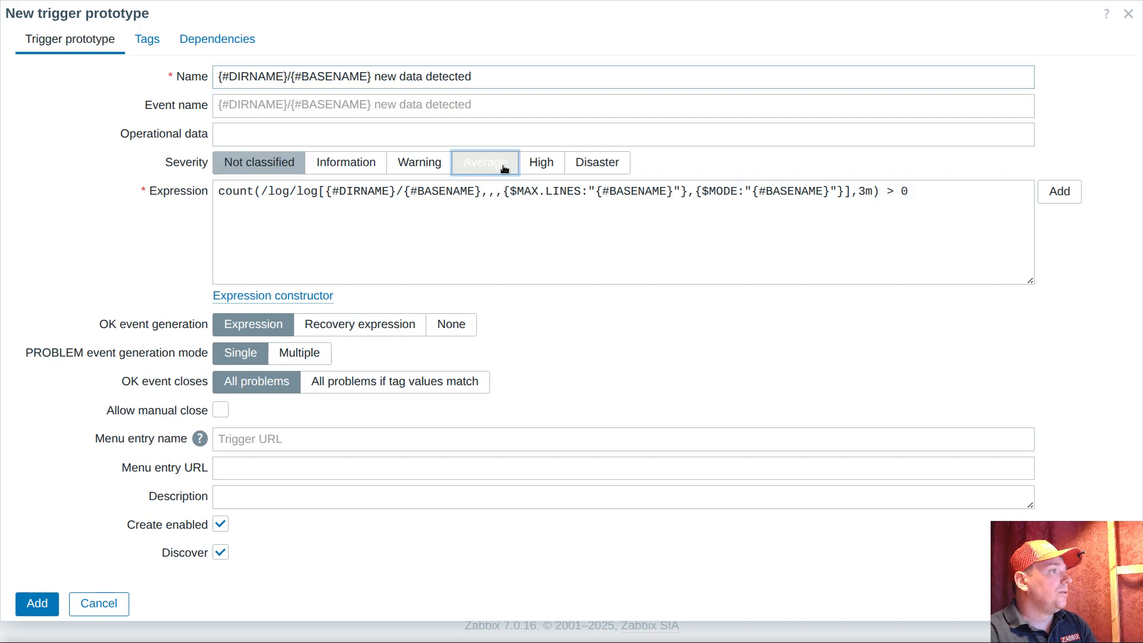
pyautogui.click(221, 410)
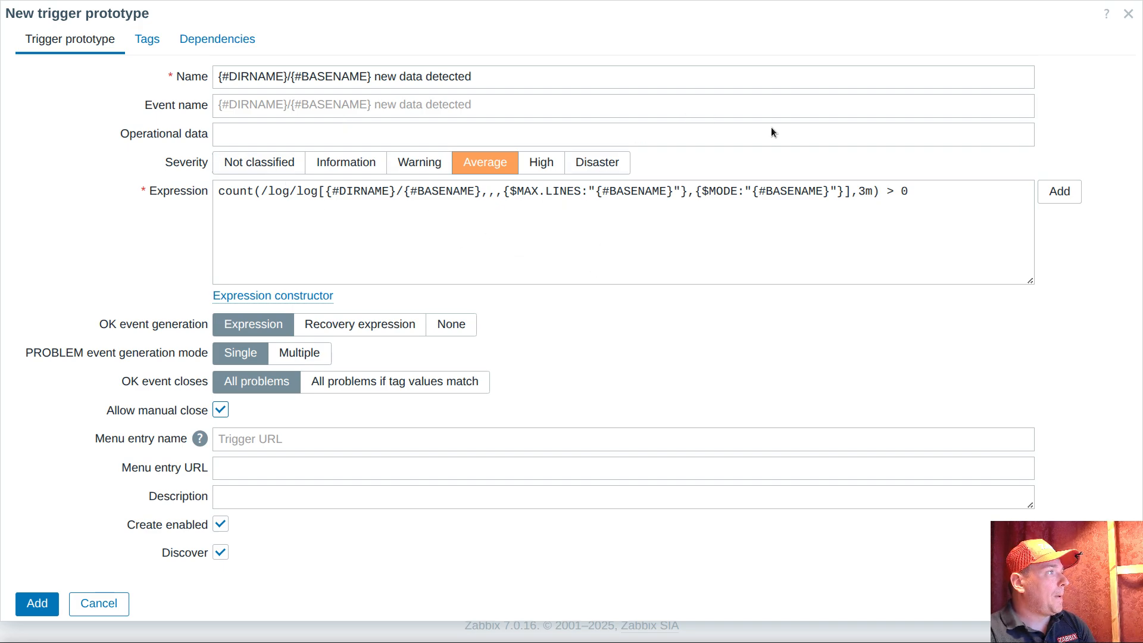
pyautogui.click(930, 194)
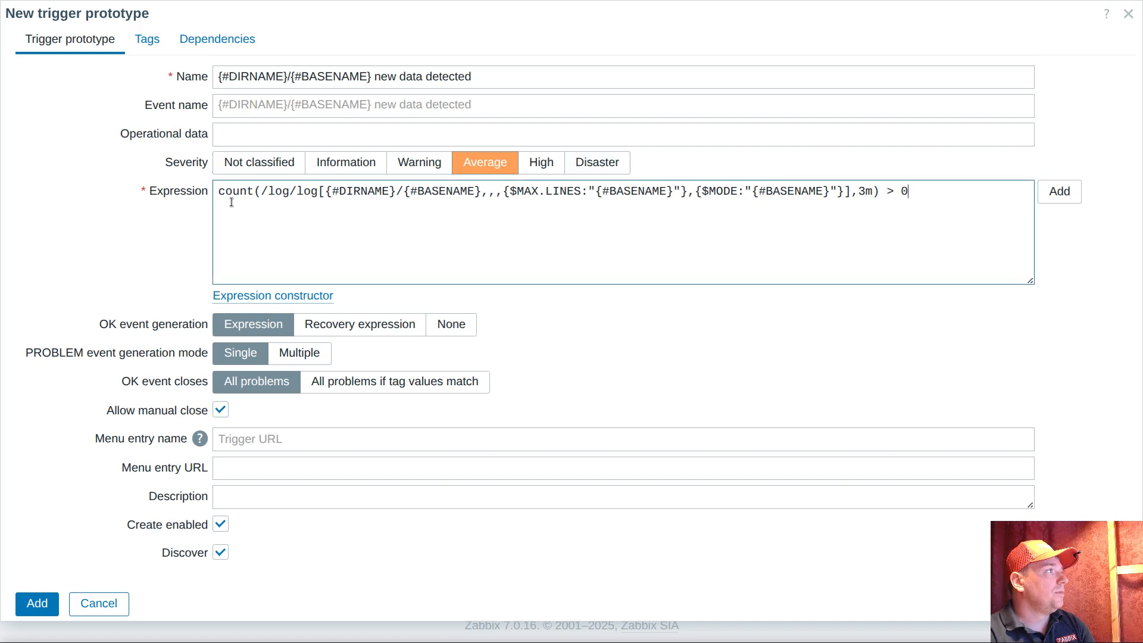
pyautogui.click(145, 42)
pyautogui.click(171, 133)
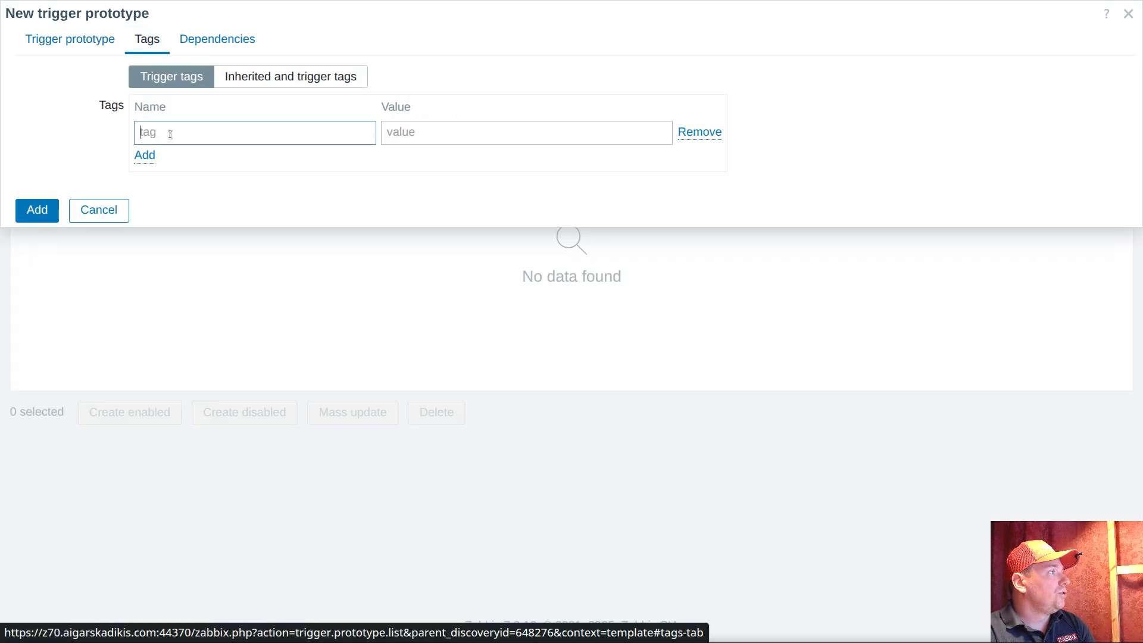
pyautogui.write('ul')
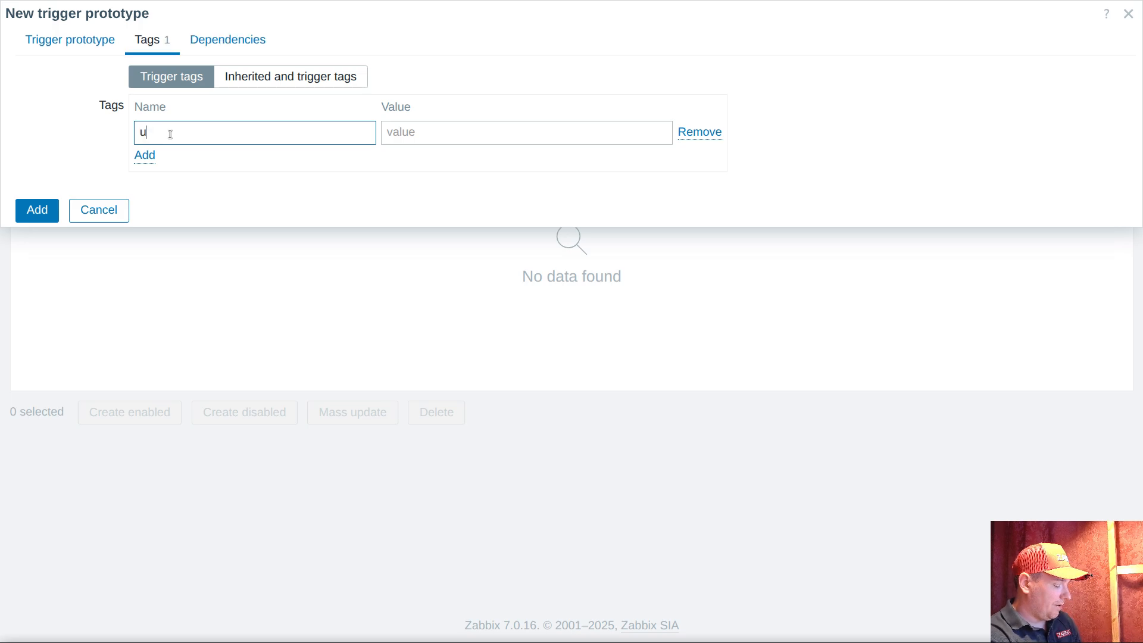
pyautogui.press('BackSpace')
pyautogui.press('BackSpace')
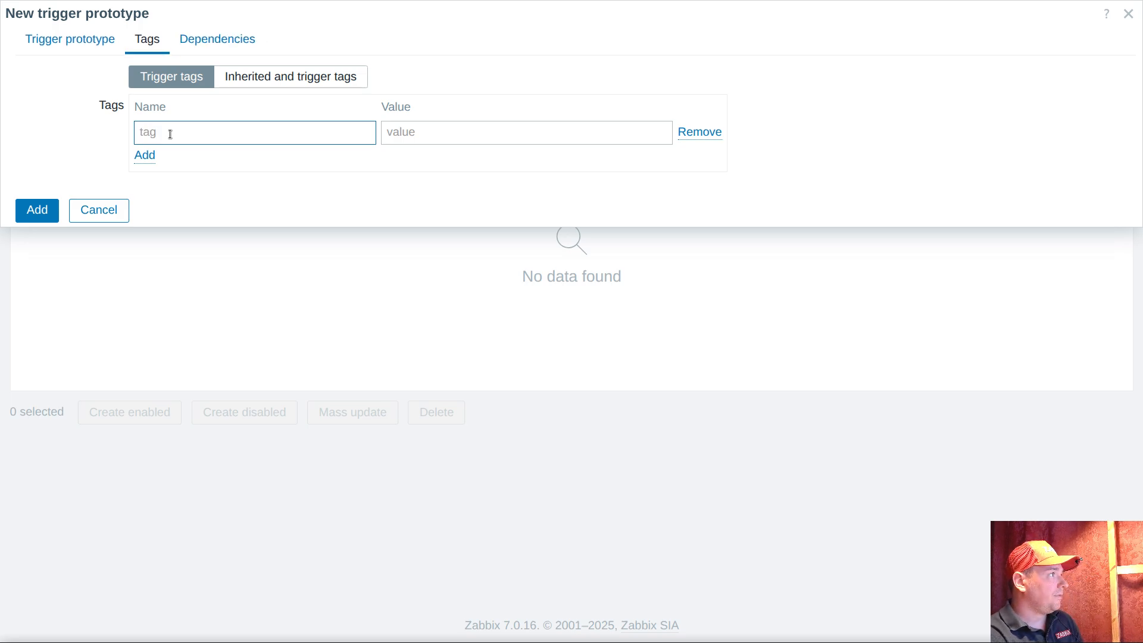
pyautogui.click(96, 43)
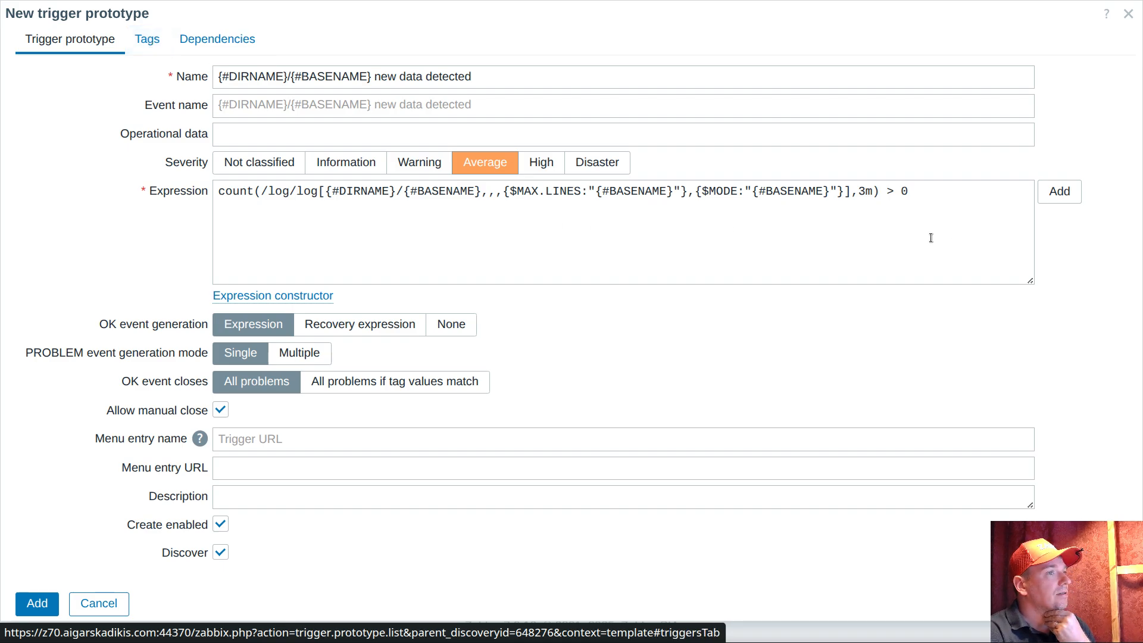
# Add the completed new data detected trigger prototype to the log discovery rule
pyautogui.click(919, 189)
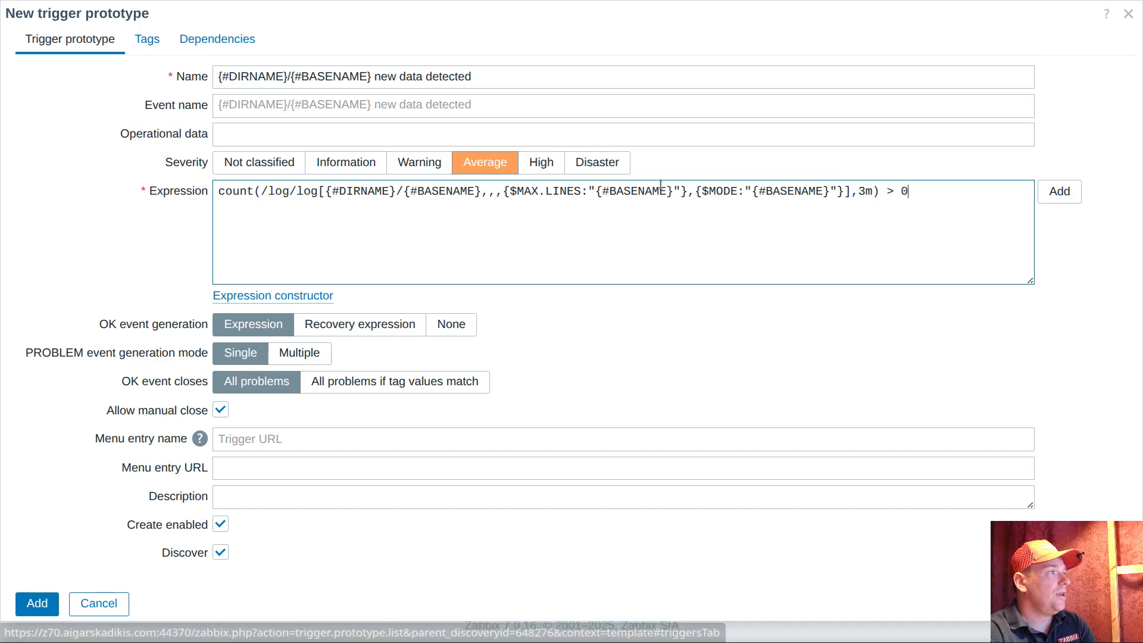
pyautogui.click(37, 604)
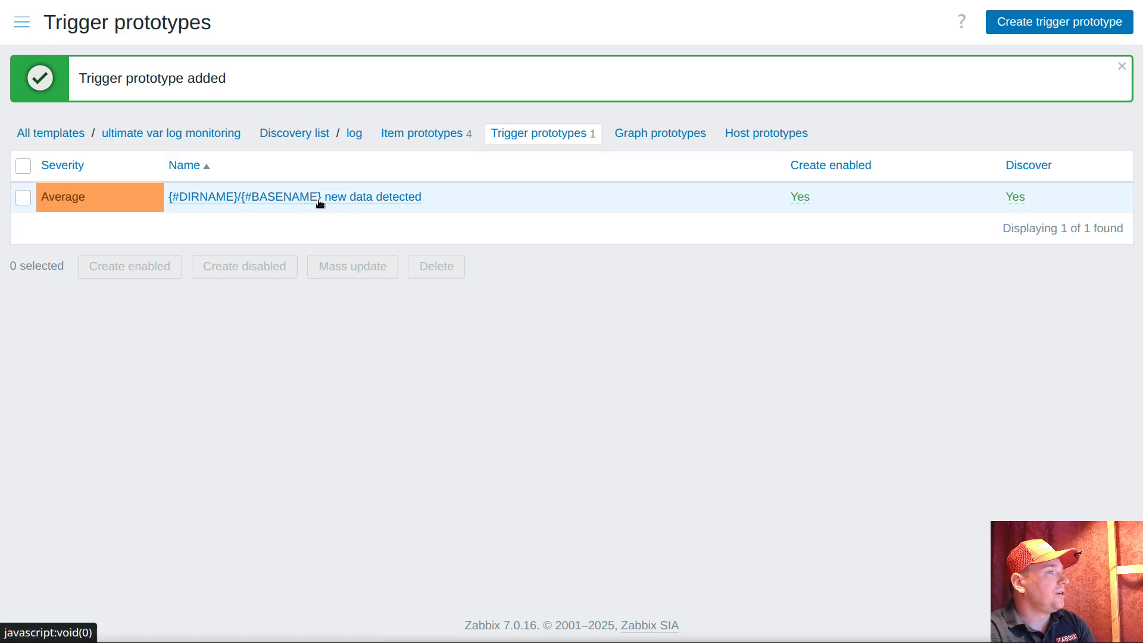
# Review the 3m period in the expression of the new data detected trigger prototype, leaving it without saving
pyautogui.click(405, 195)
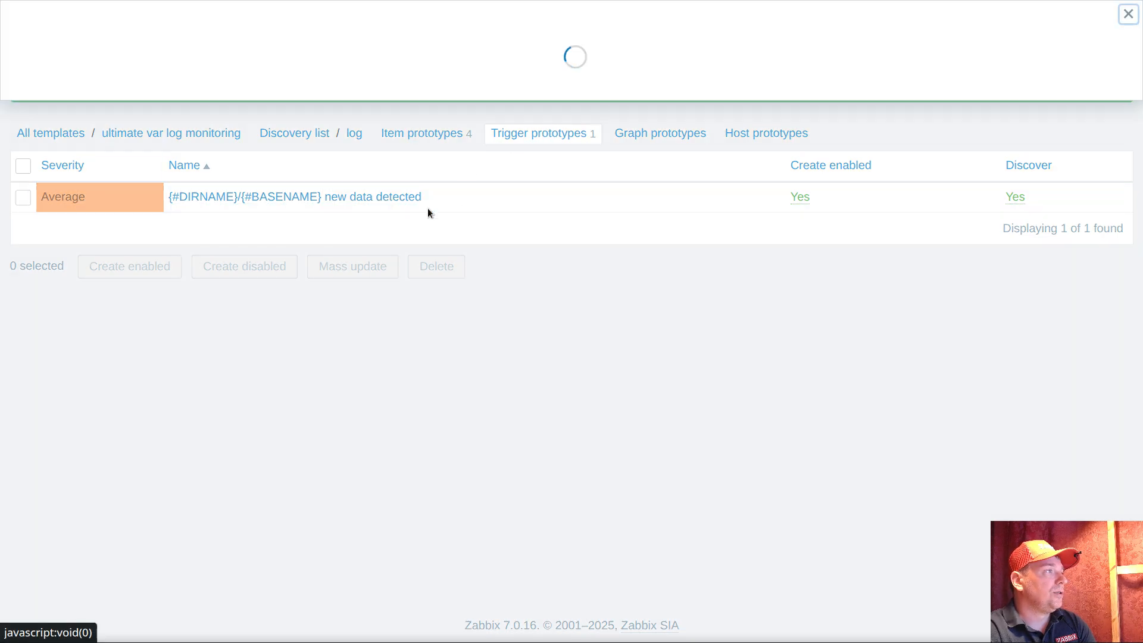
pyautogui.moveTo(858, 190); pyautogui.dragTo(872, 192)
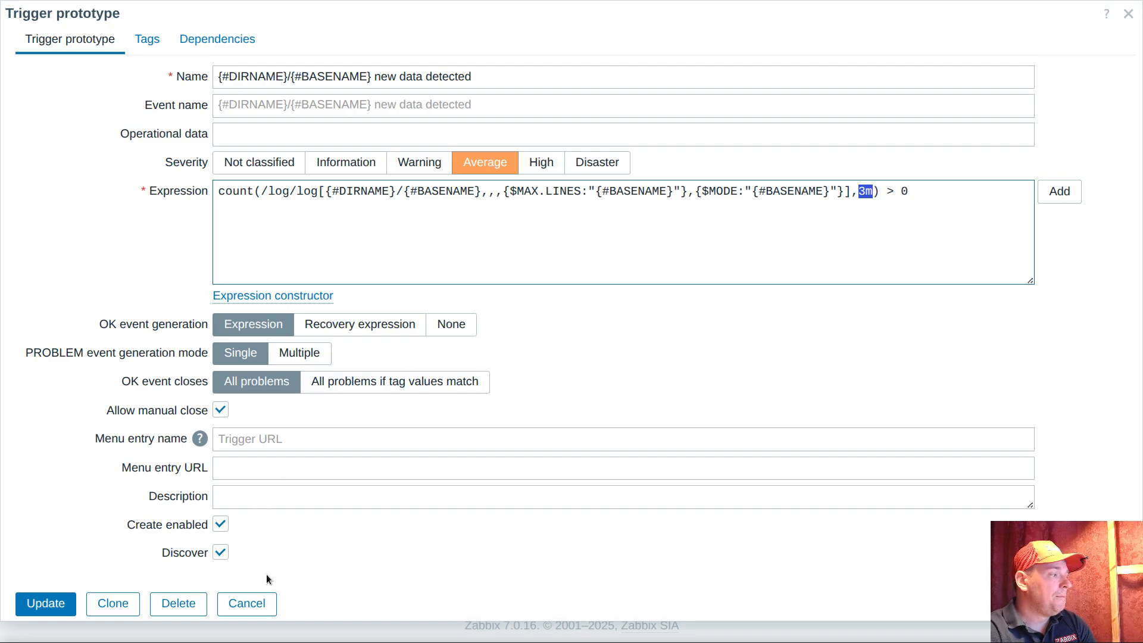
pyautogui.click(249, 606)
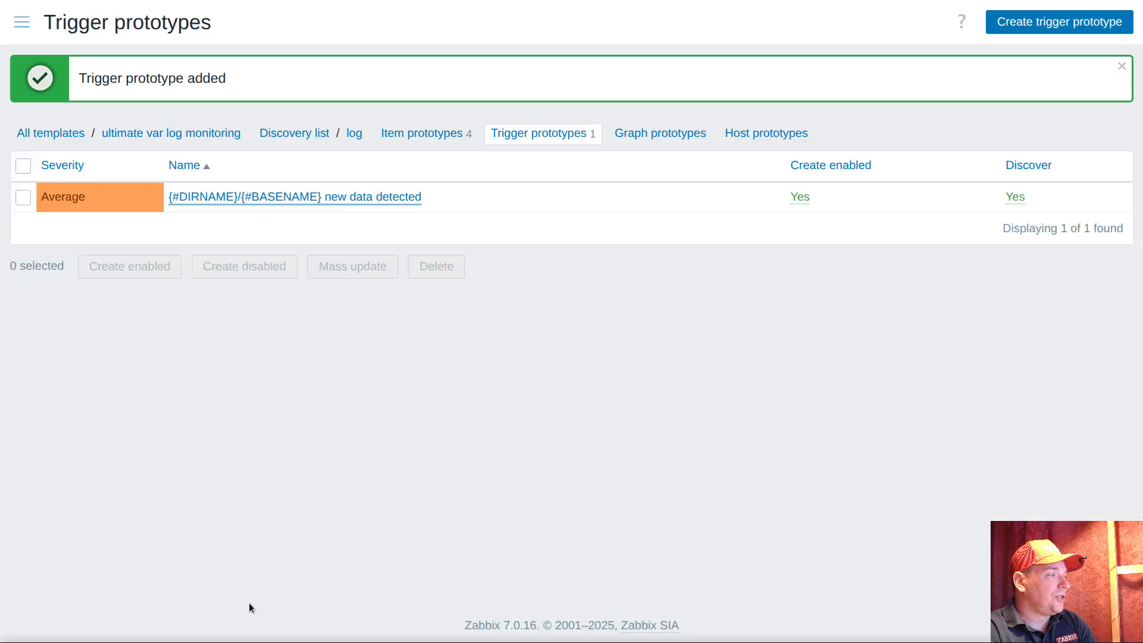
# Show the latest data for host pod under the ultimate log filter and review its log contents, count and size items
pyautogui.click(21, 22)
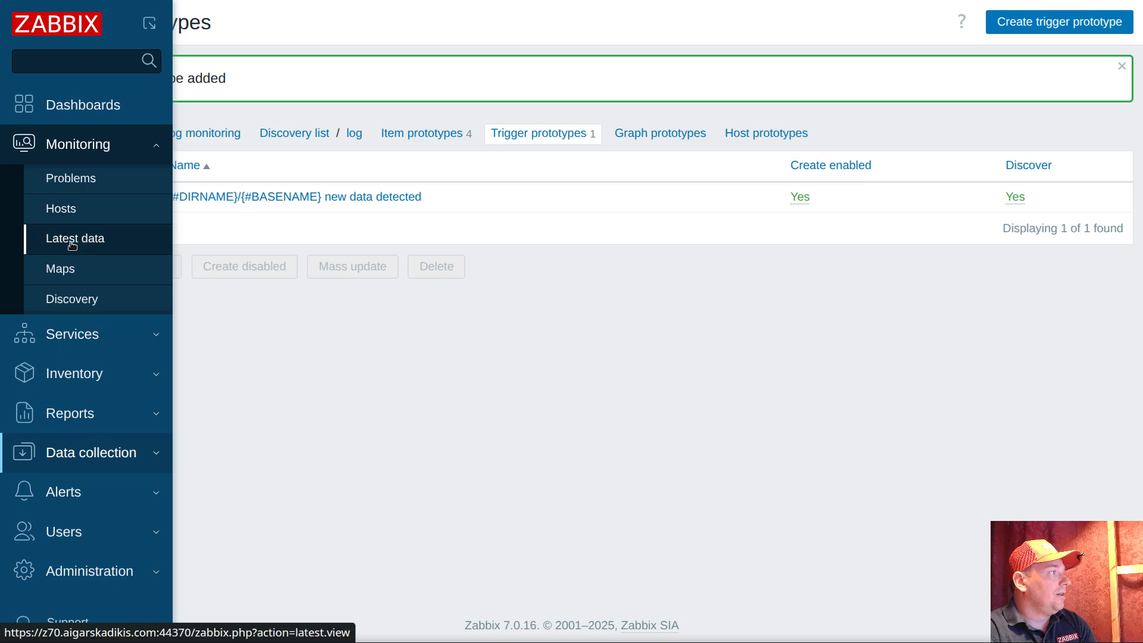
pyautogui.click(73, 239)
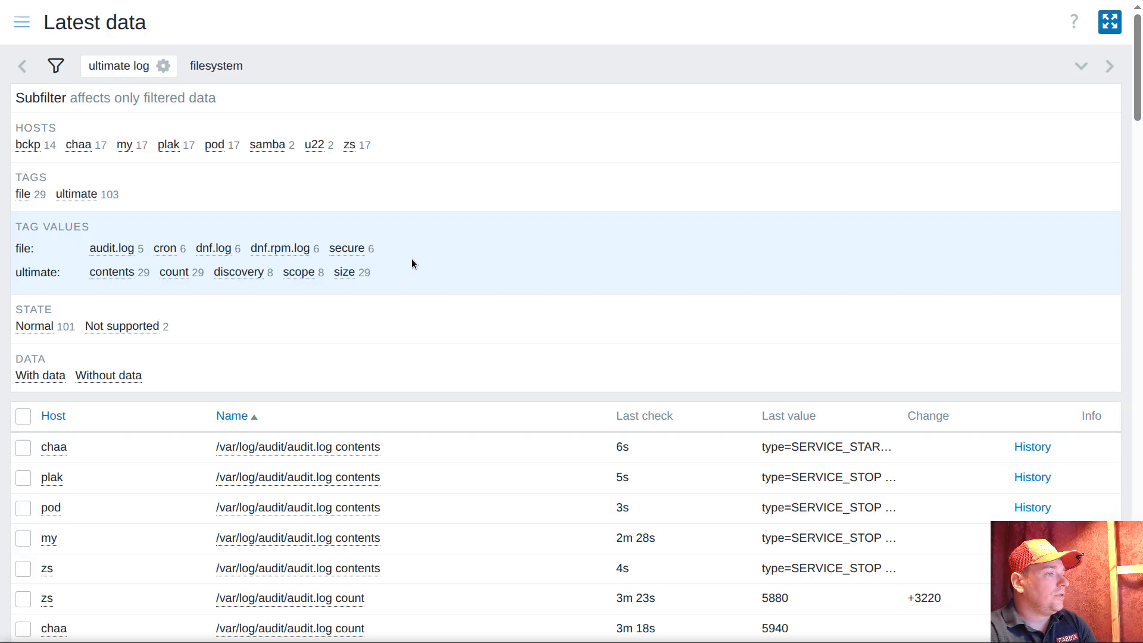
pyautogui.scroll(-5, 615, 237)
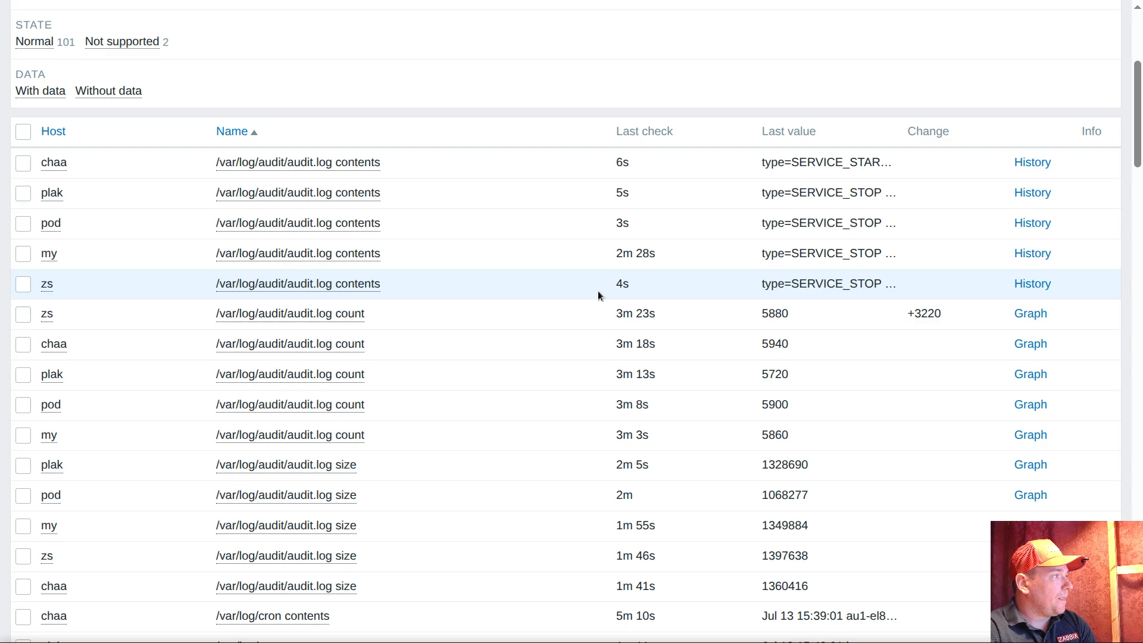
pyautogui.scroll(5, 598, 291)
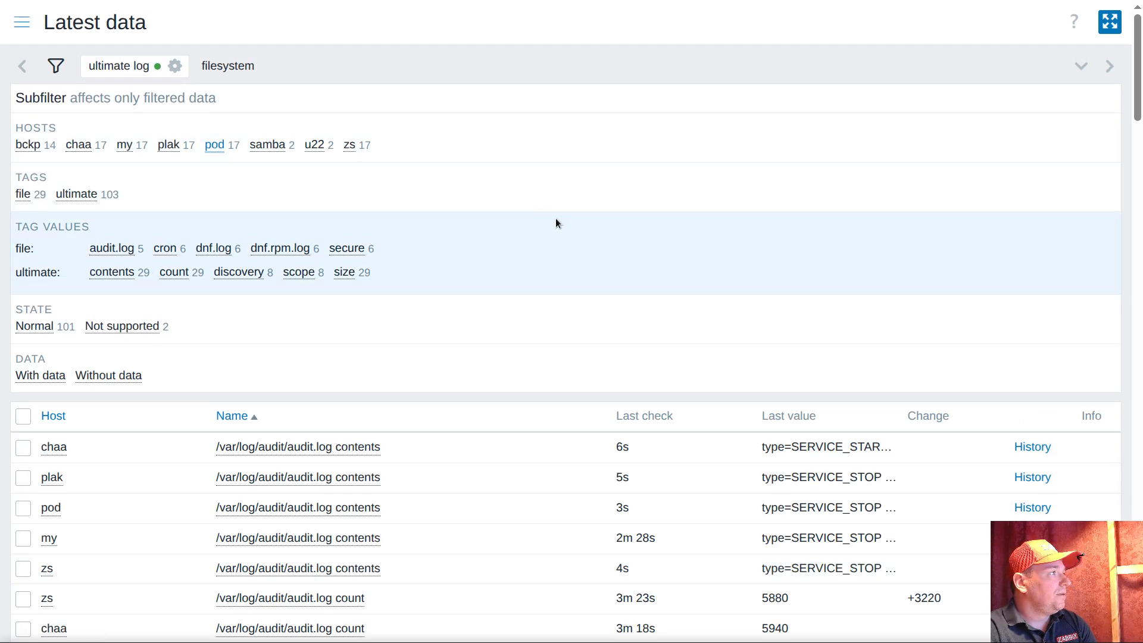
pyautogui.scroll(-3, 587, 227)
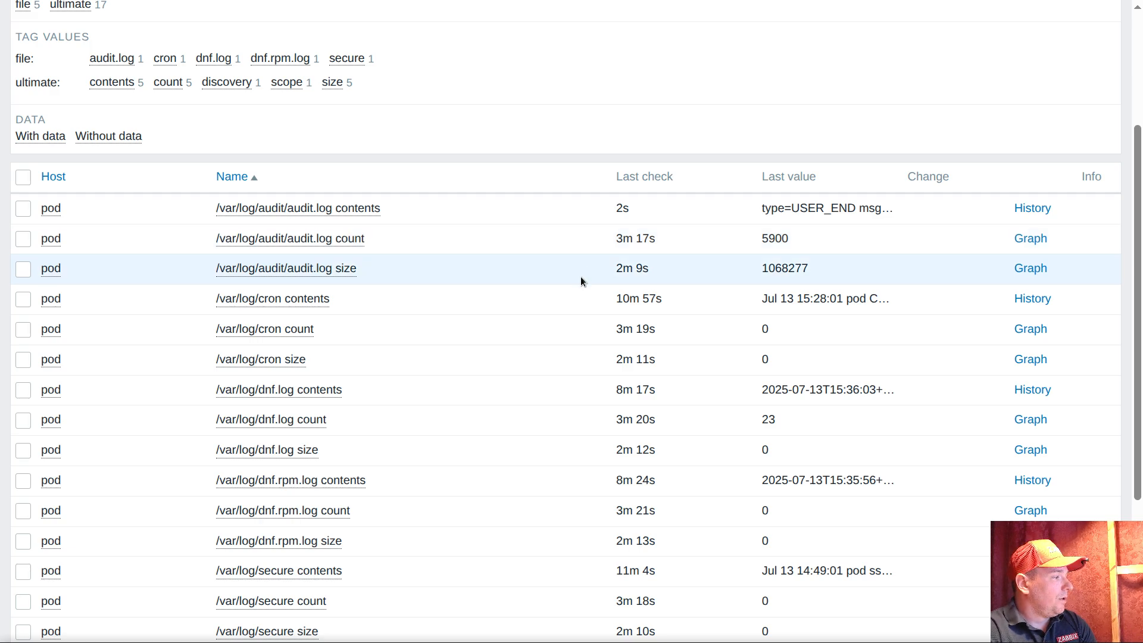
pyautogui.scroll(-1, 586, 275)
pyautogui.scroll(-1, 592, 274)
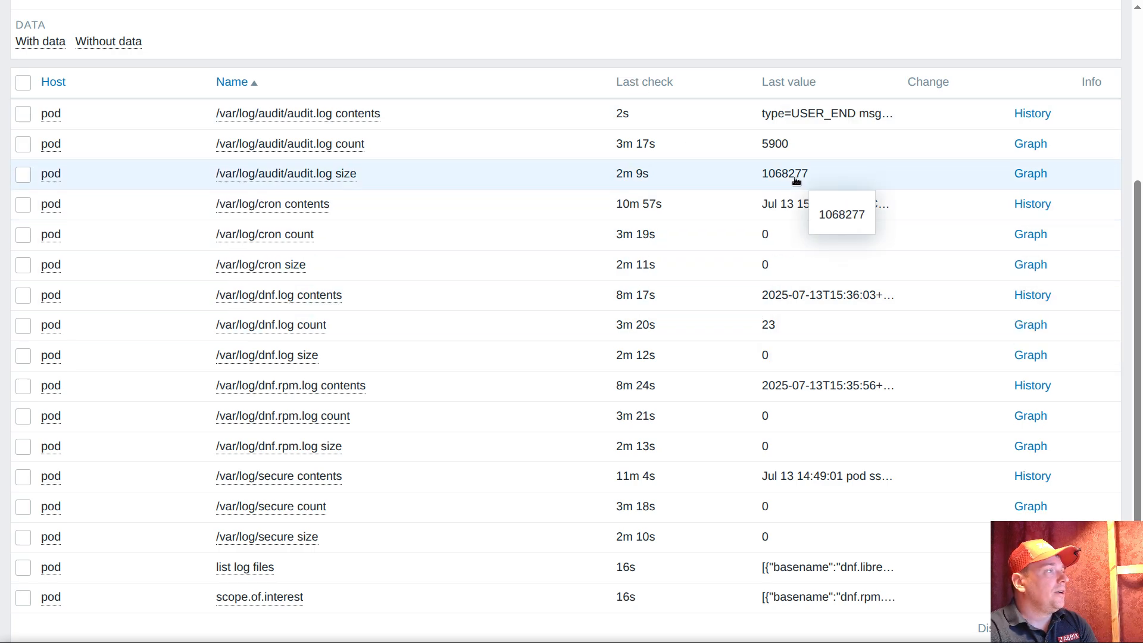
# Set the units of the {#DIRNAME}/{#BASENAME} size item prototype to B in the ultimate var log monitoring template and save it
pyautogui.click(330, 172)
pyautogui.click(369, 339)
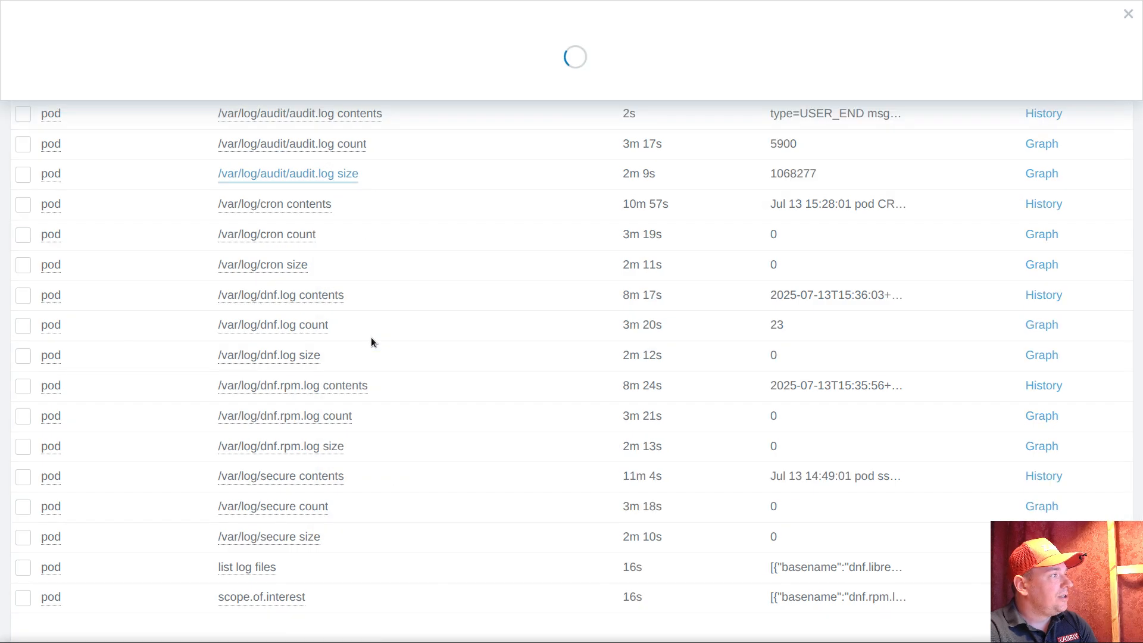
pyautogui.click(138, 76)
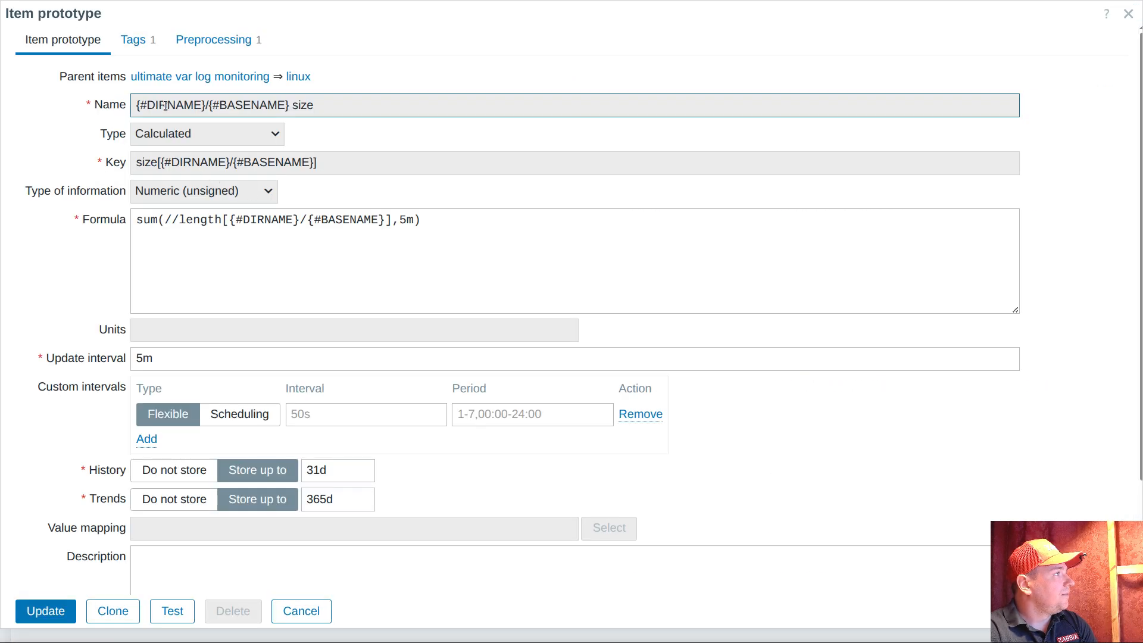
pyautogui.click(155, 81)
pyautogui.click(166, 302)
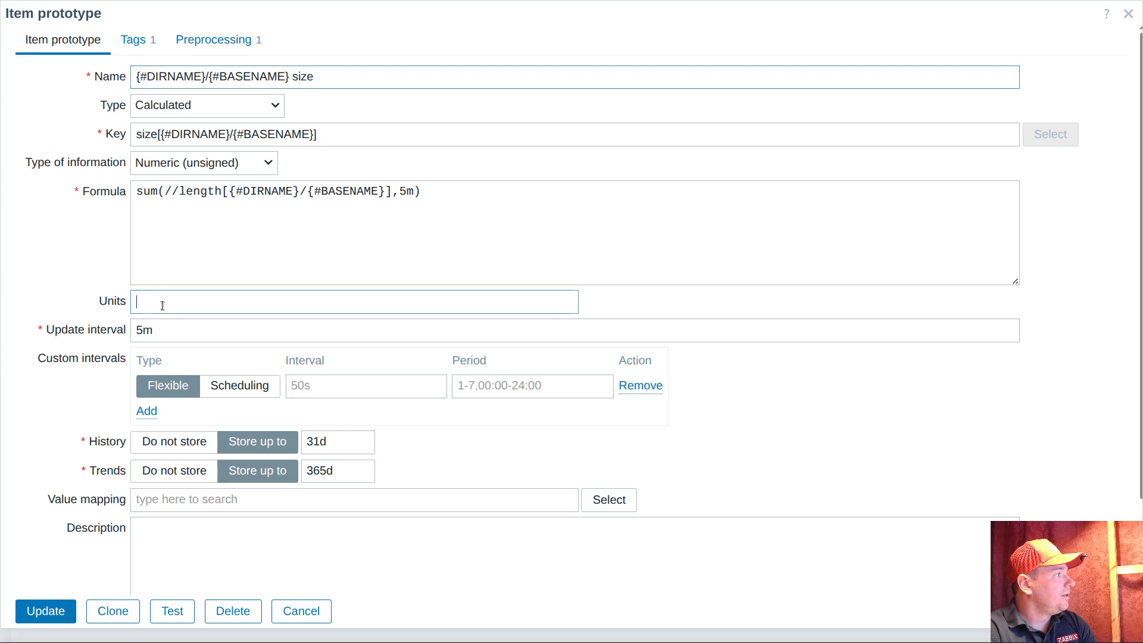
pyautogui.write('B')
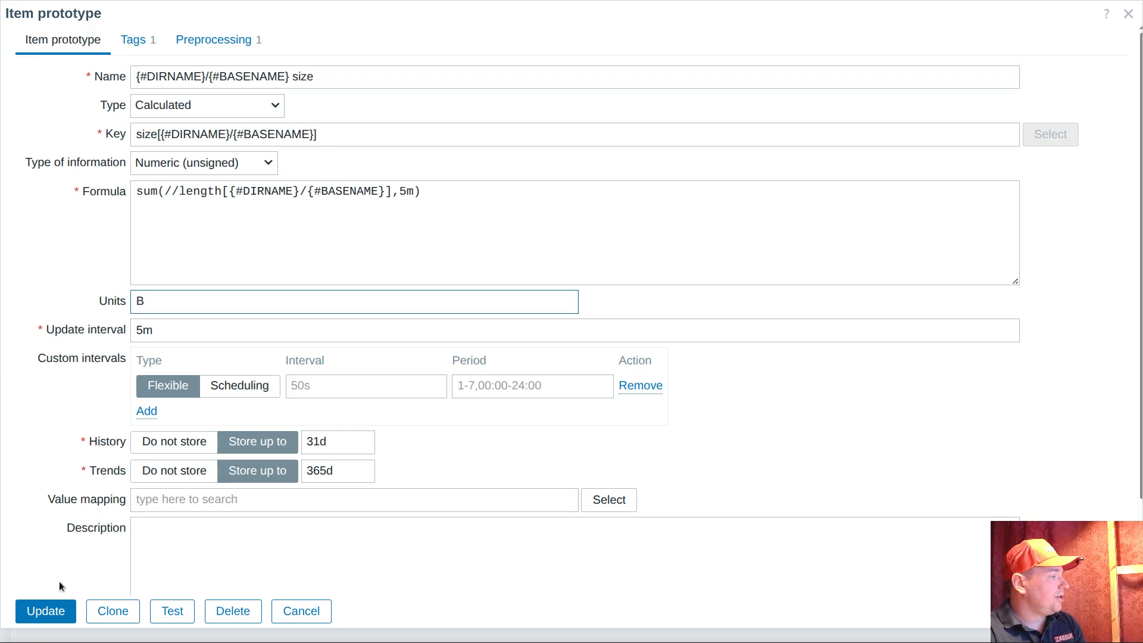
pyautogui.click(46, 613)
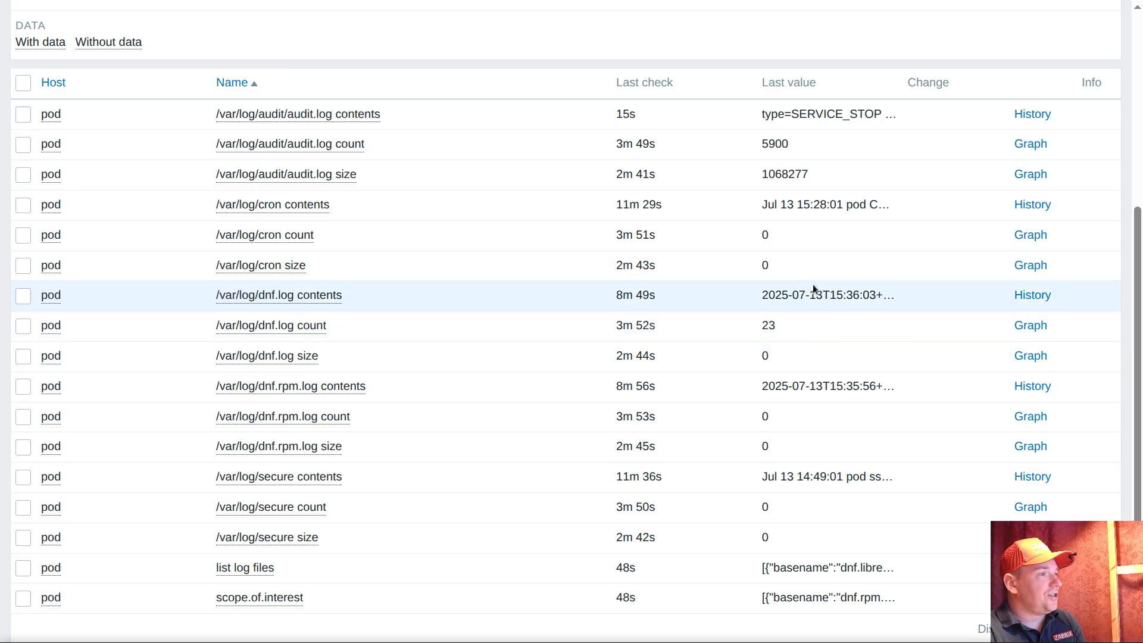
# Show the problems of host pod and open the /var/log/audit/audit.log contents history from the new data detected problem
pyautogui.click(51, 208)
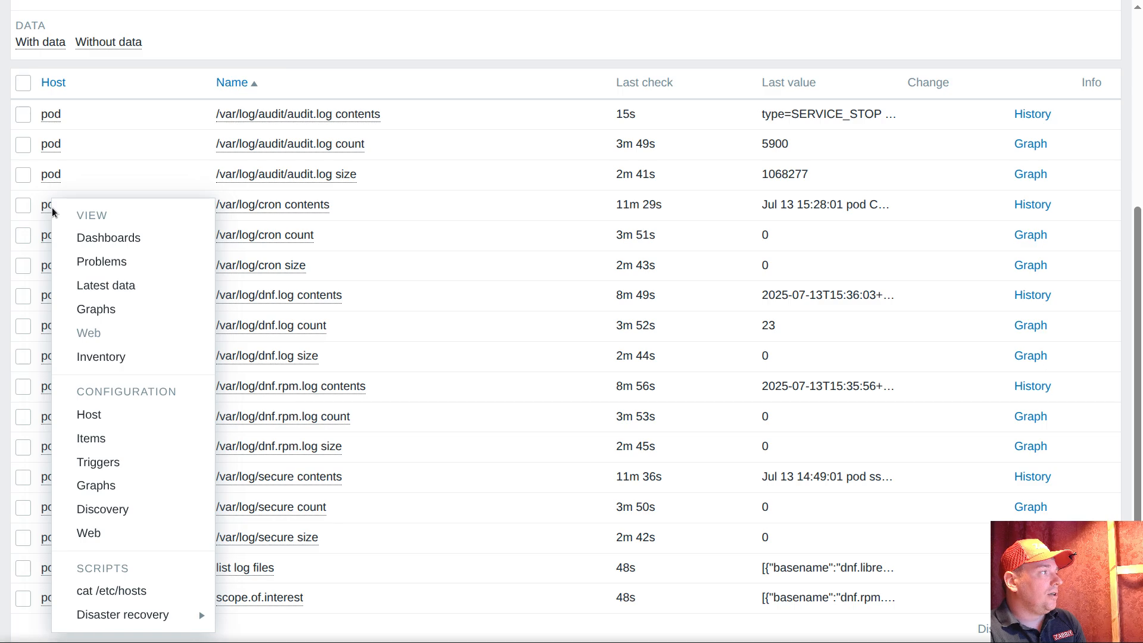
pyautogui.click(113, 262)
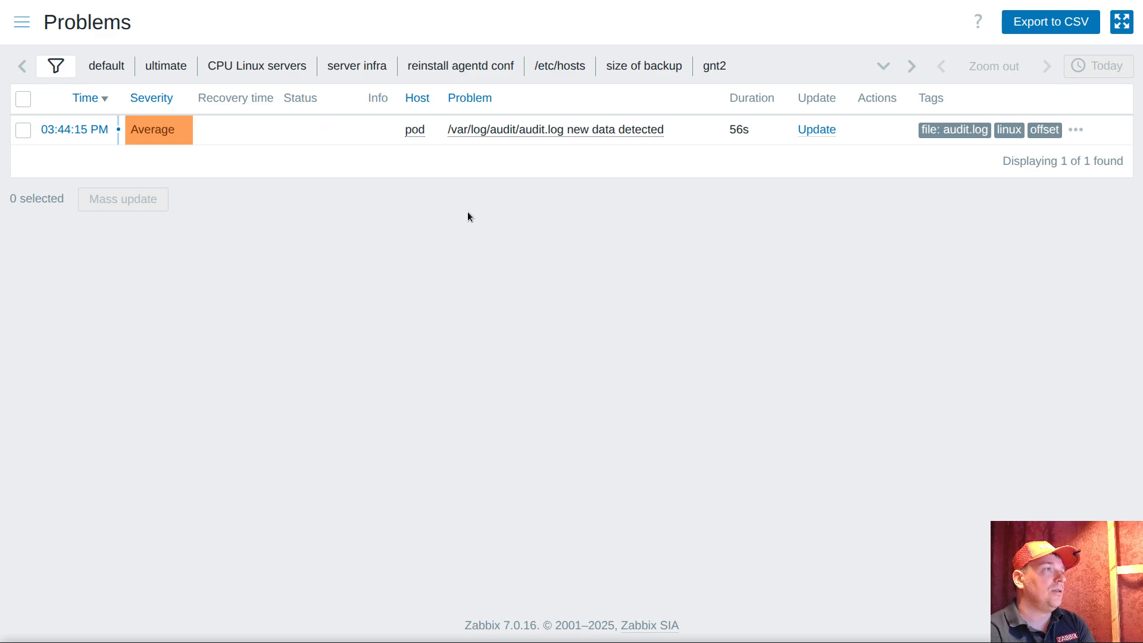
pyautogui.click(491, 132)
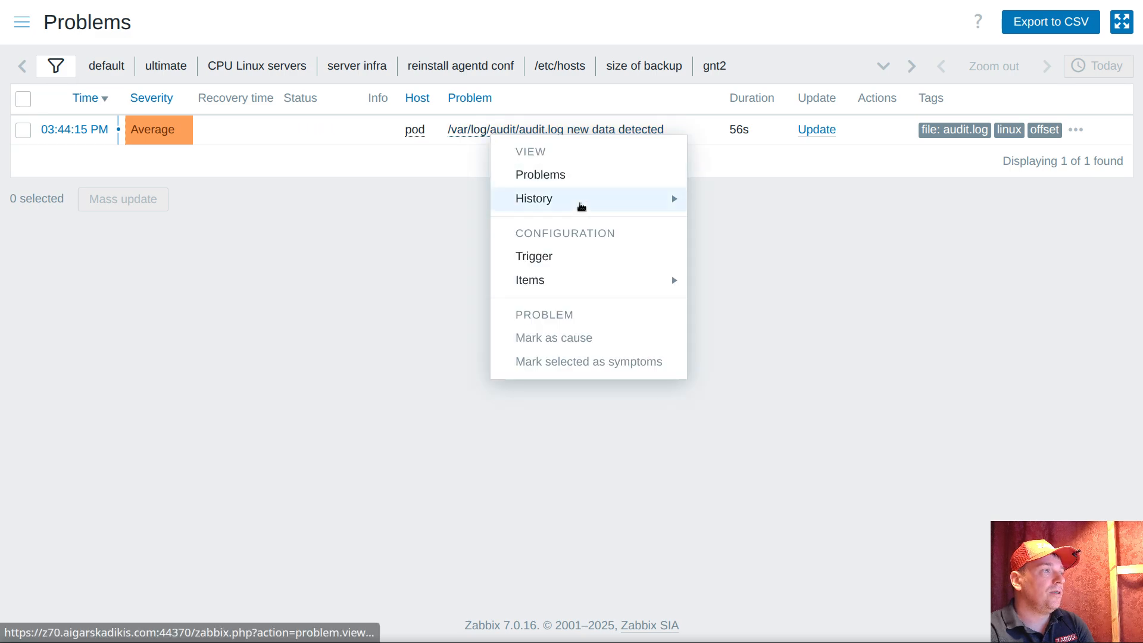
pyautogui.moveTo(578, 206)
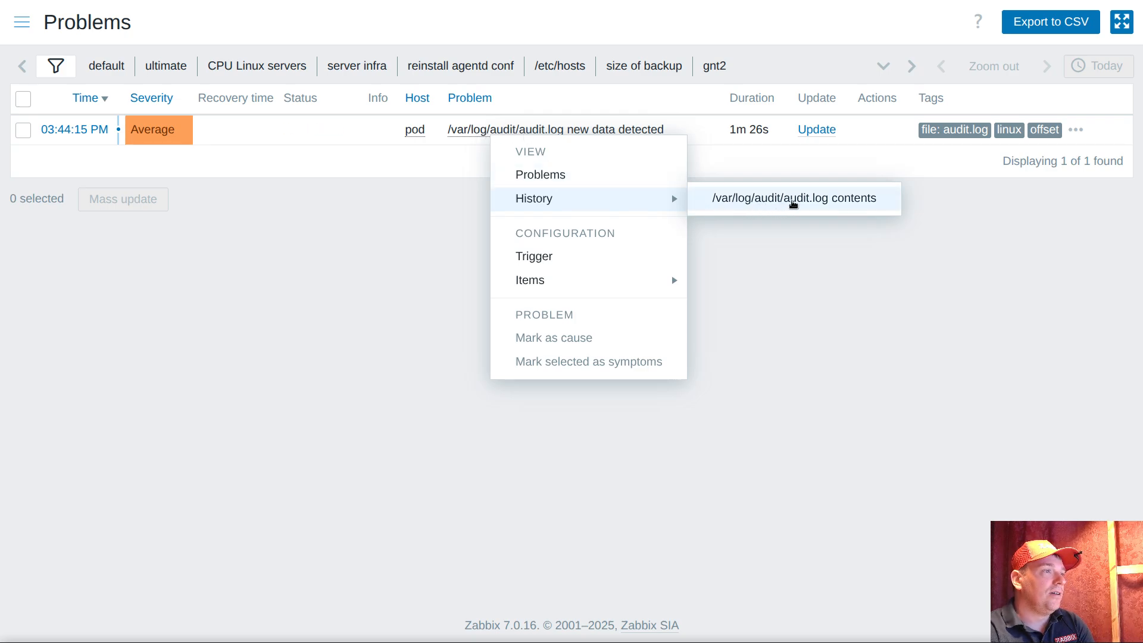
pyautogui.click(772, 199)
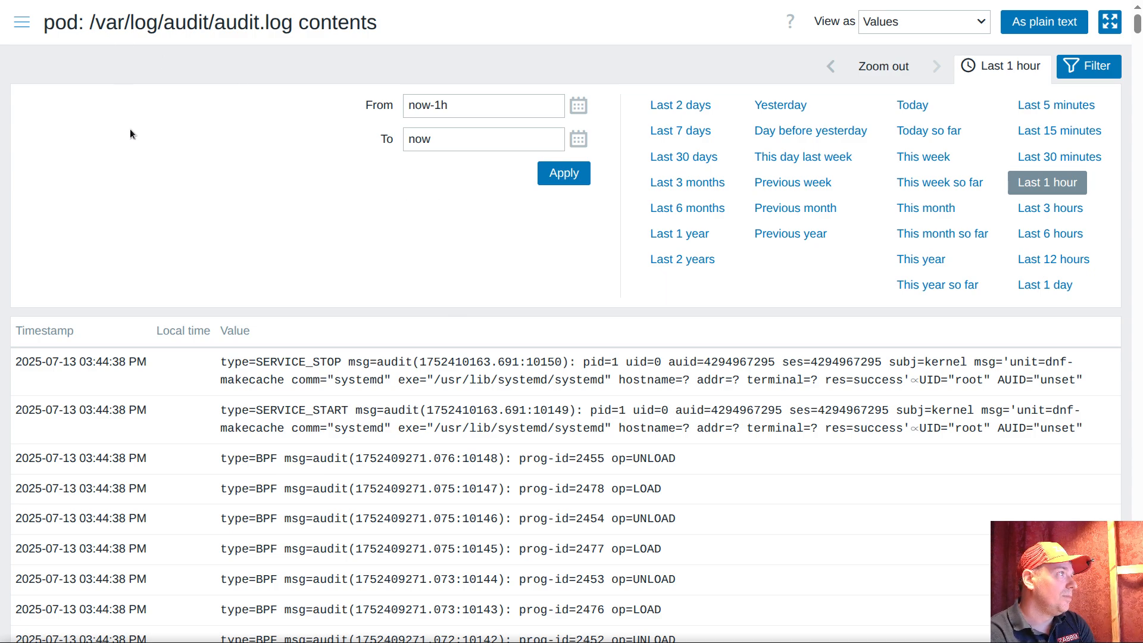
# Return from the audit.log contents history to the problem list
pyautogui.click(22, 24)
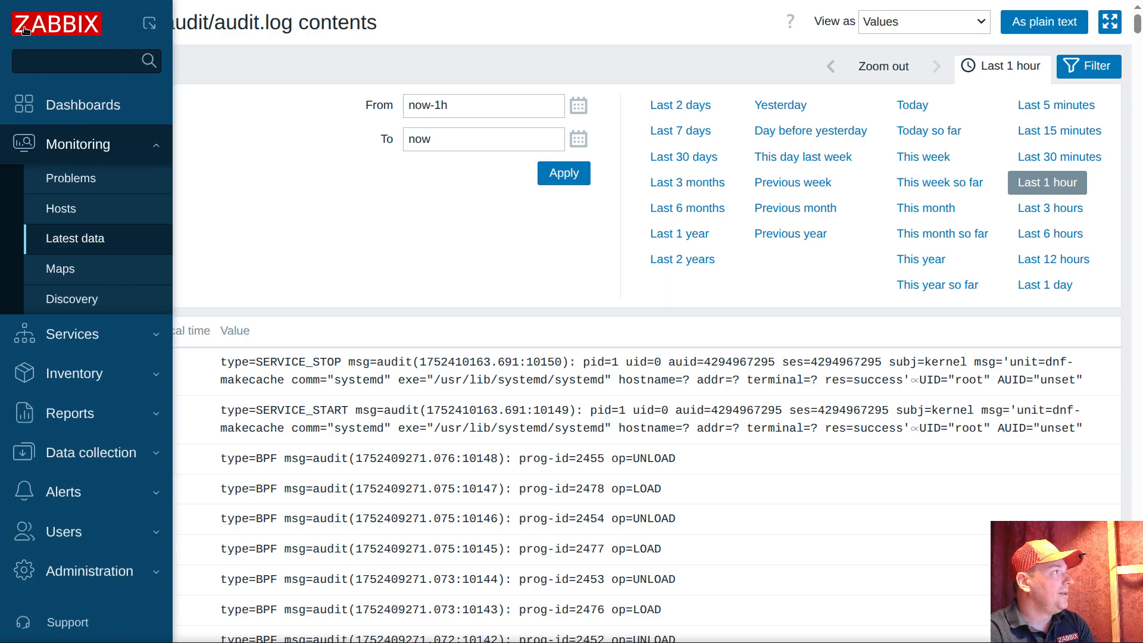
pyautogui.click(85, 181)
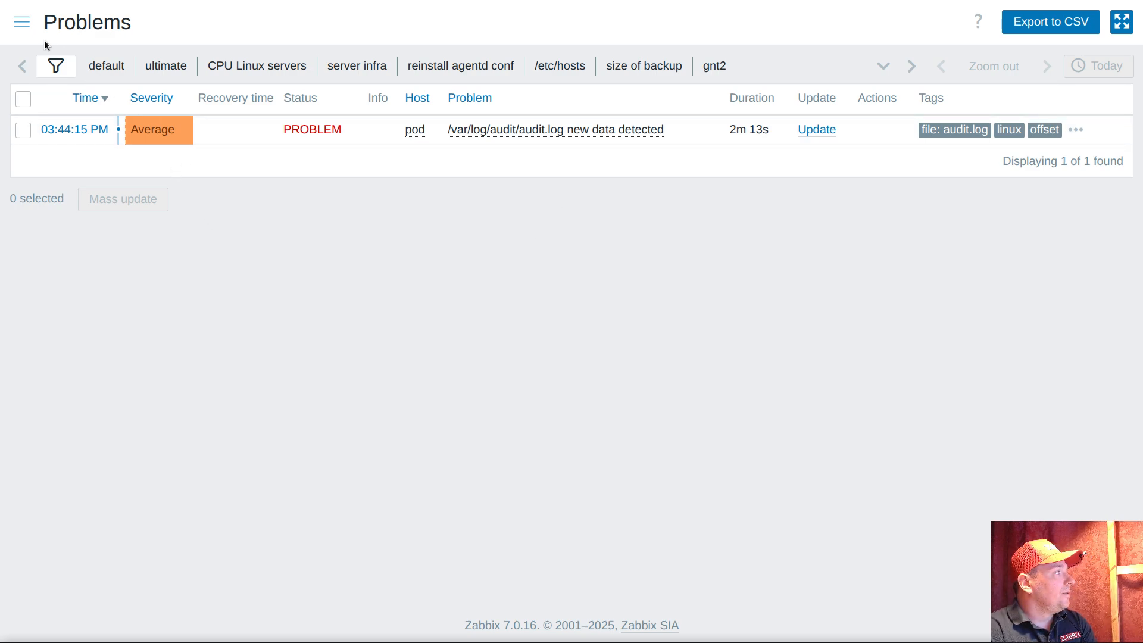
pyautogui.click(21, 22)
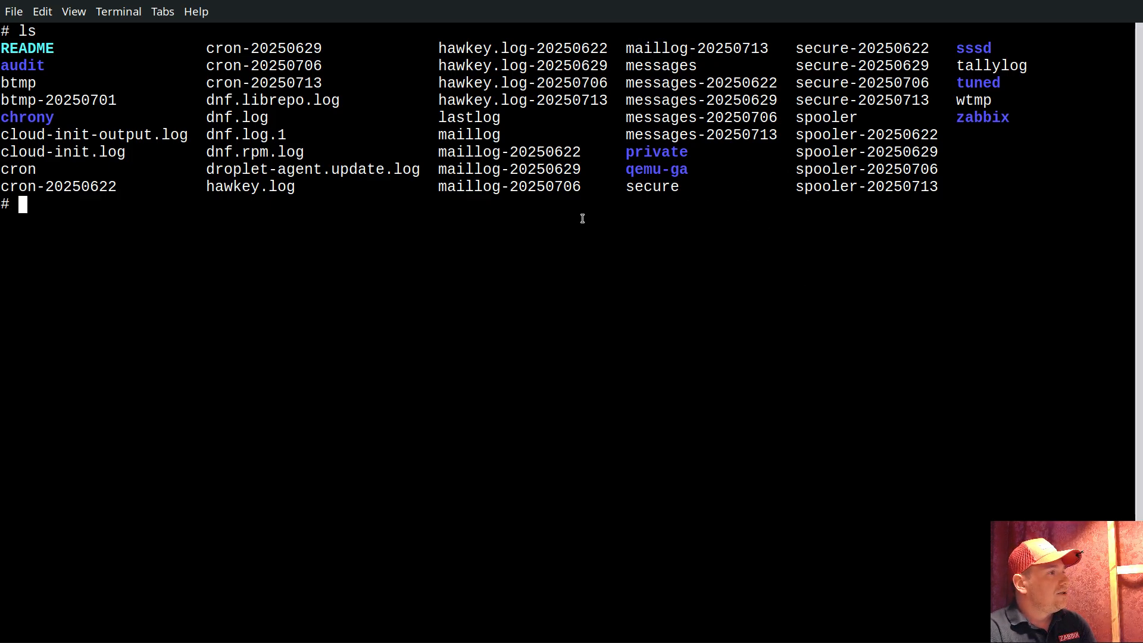
# Switch to the terminal and display the last 9 lines of the secure log with tail -9 secure
pyautogui.doubleClick(649, 187)
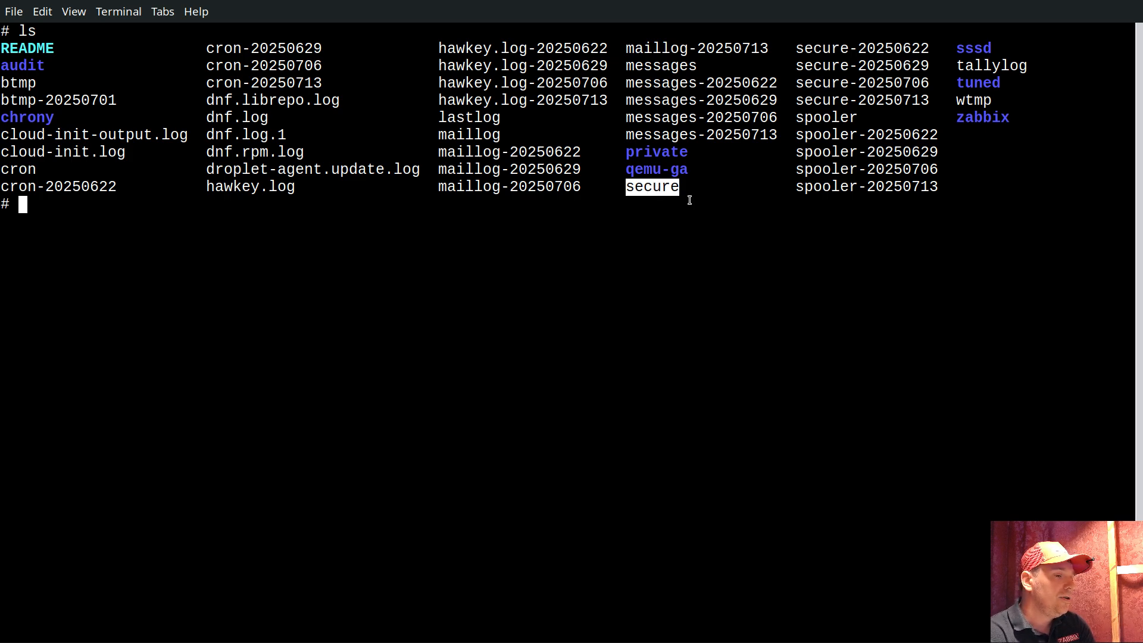
pyautogui.write('tail -9')
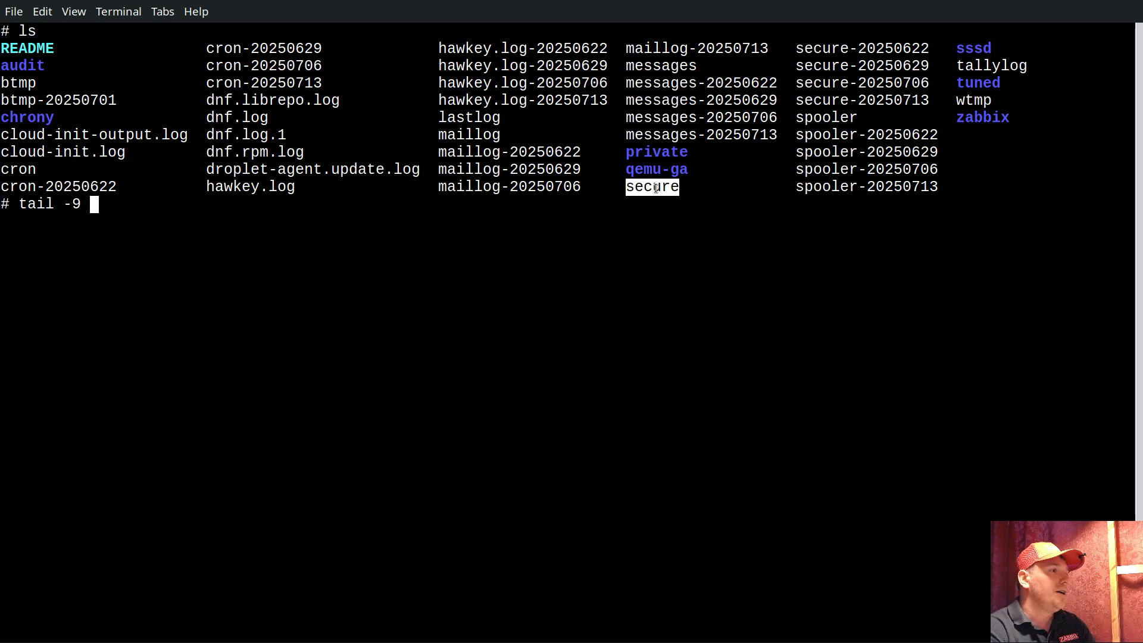
pyautogui.middleClick(713, 257)
pyautogui.press('Return')
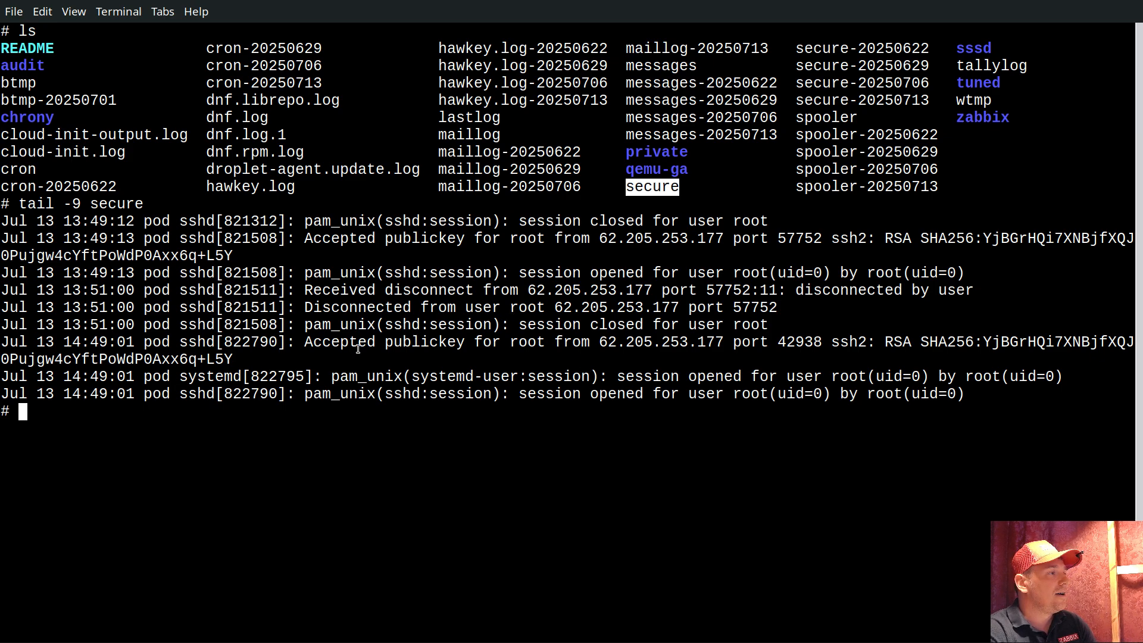
# Examine the accepted publickey and disconnected entries in the secure log output, including their source address and port
pyautogui.click(354, 237)
pyautogui.moveTo(354, 238); pyautogui.dragTo(434, 242)
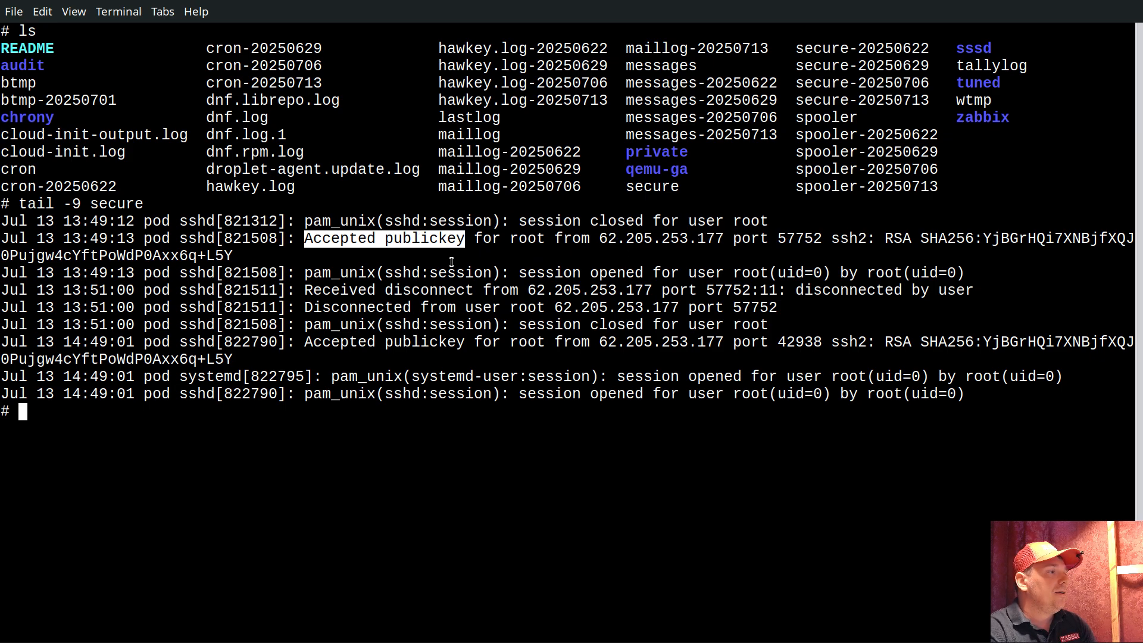
pyautogui.click(353, 308)
pyautogui.moveTo(353, 308); pyautogui.dragTo(676, 308)
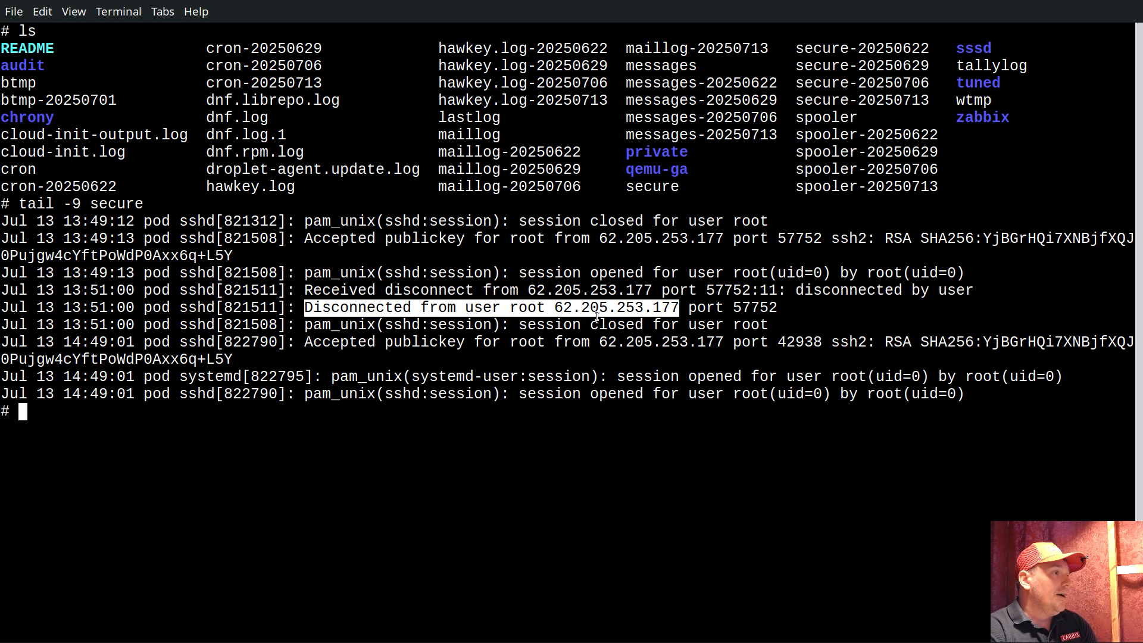
pyautogui.doubleClick(328, 238)
pyautogui.moveTo(327, 238); pyautogui.dragTo(403, 238)
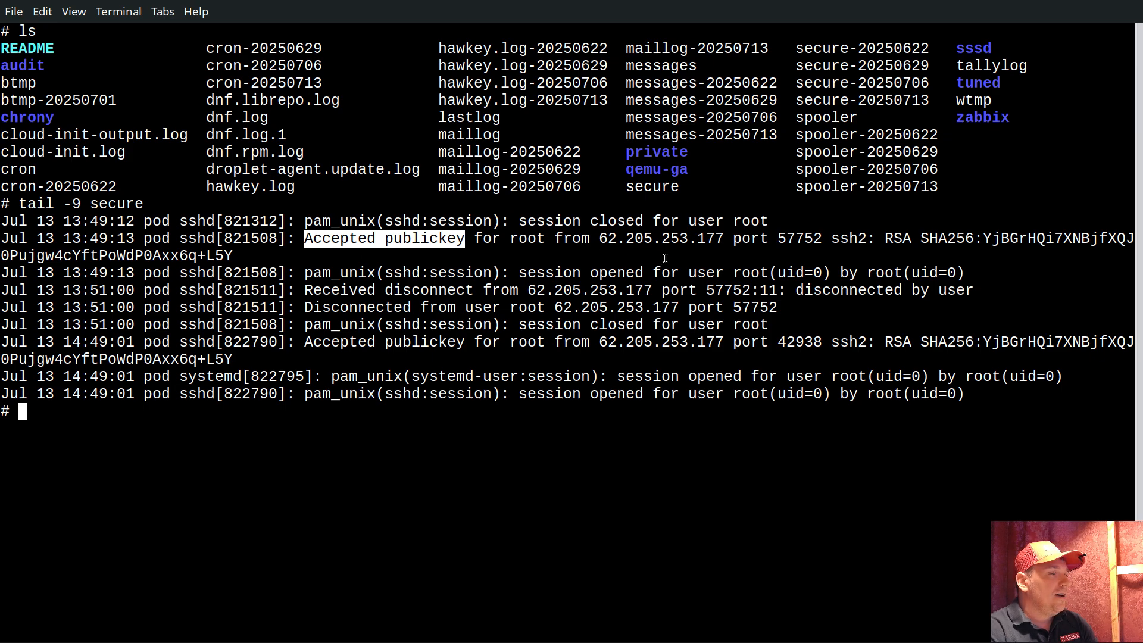
pyautogui.moveTo(625, 239); pyautogui.dragTo(723, 240)
pyautogui.moveTo(602, 239); pyautogui.dragTo(814, 238)
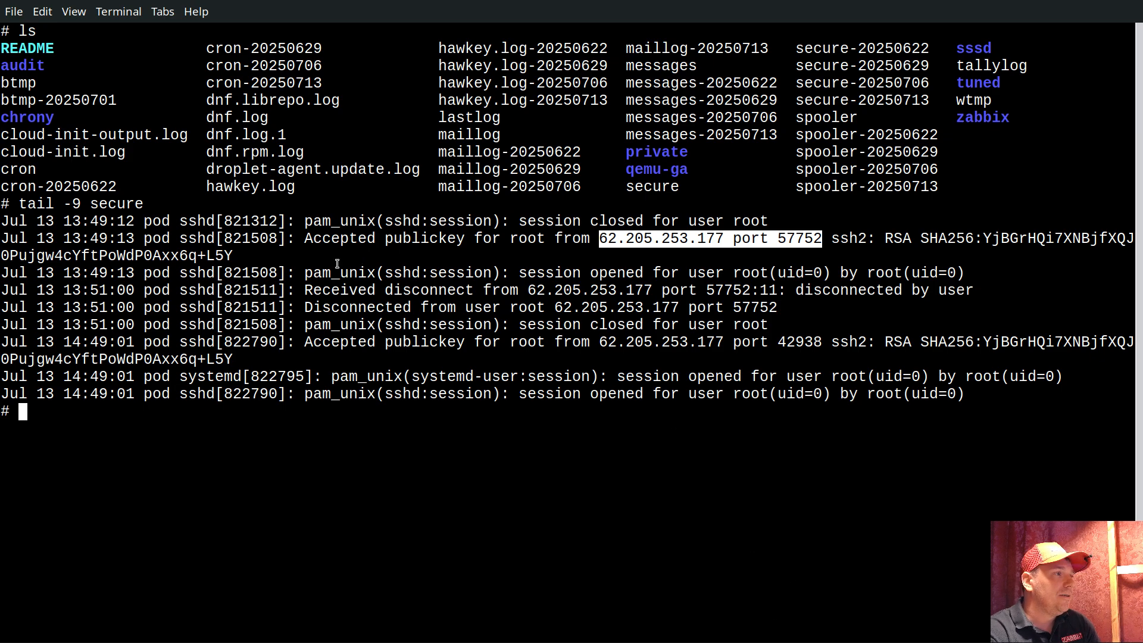
# Switch back to Zabbix and list the item prototypes of the log discovery rule in the ultimate var log monitoring template
pyautogui.hotkey('alt', 'Tab')
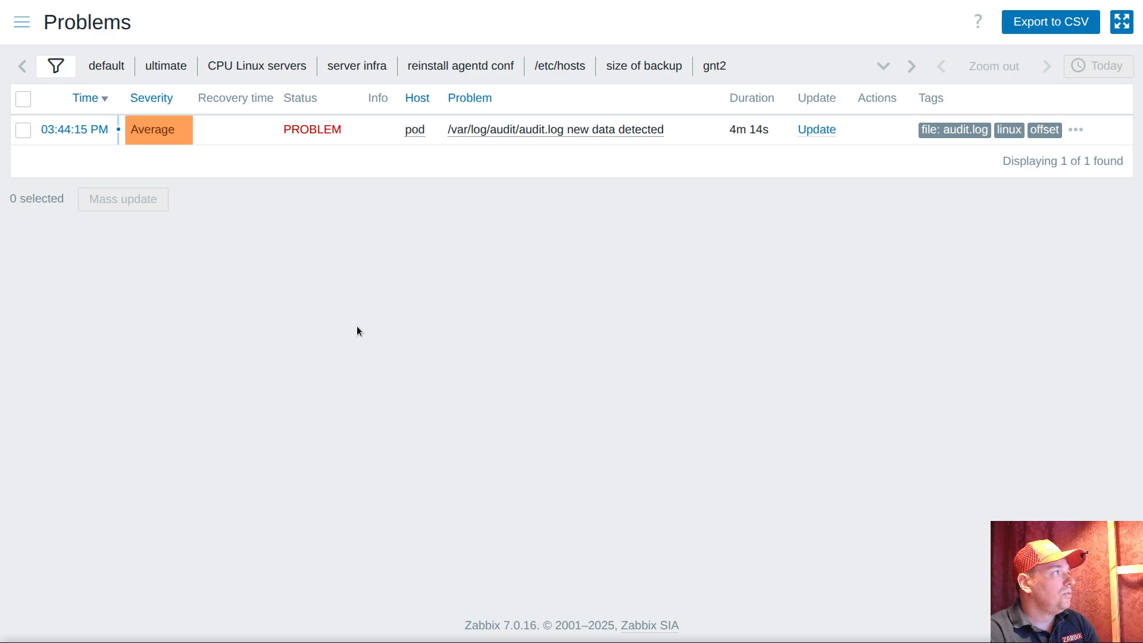
pyautogui.click(21, 22)
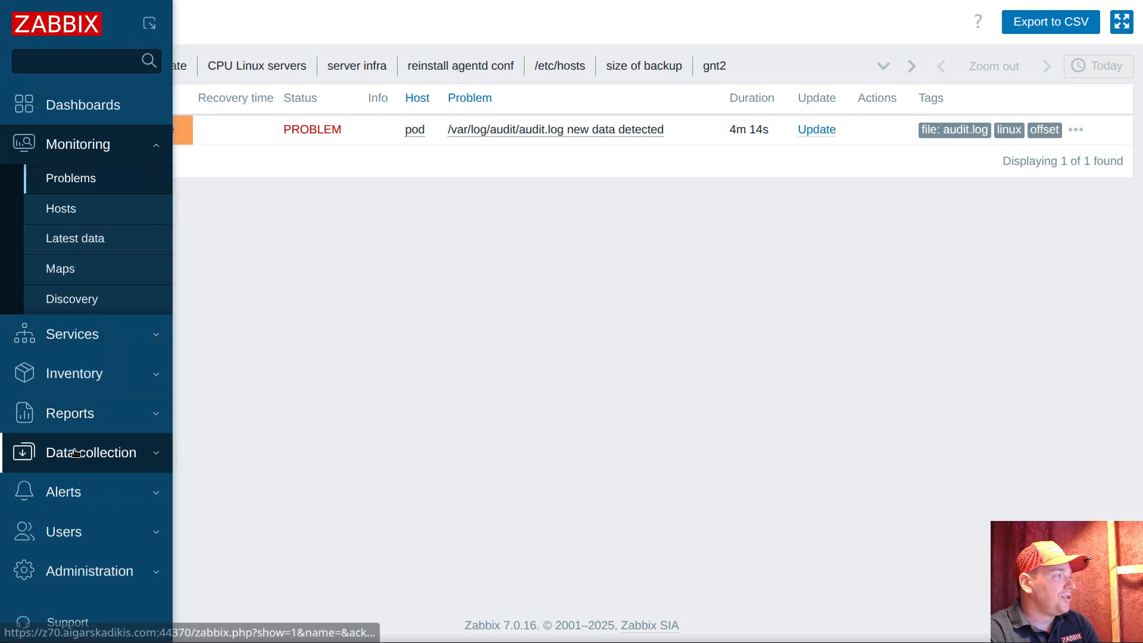
pyautogui.click(76, 453)
pyautogui.click(93, 397)
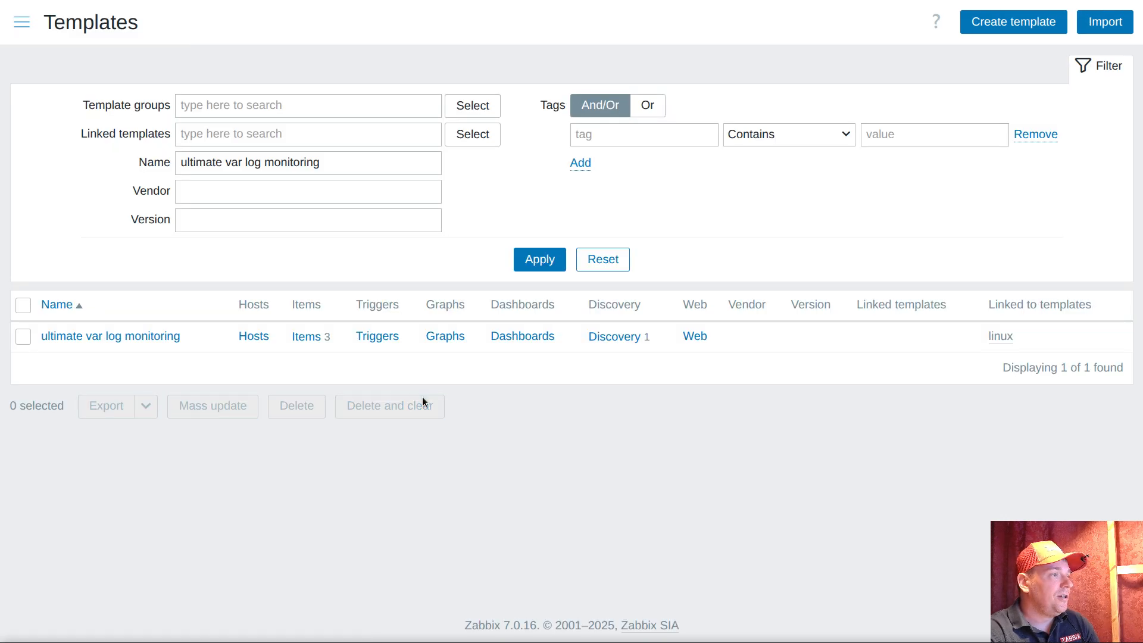
pyautogui.click(620, 345)
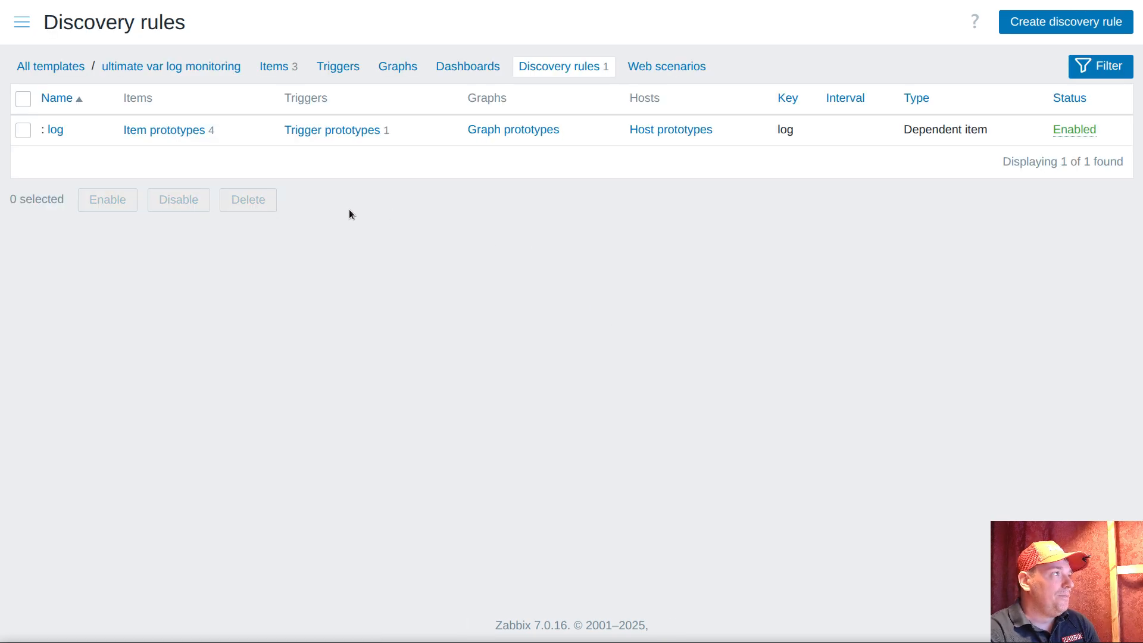
pyautogui.click(182, 133)
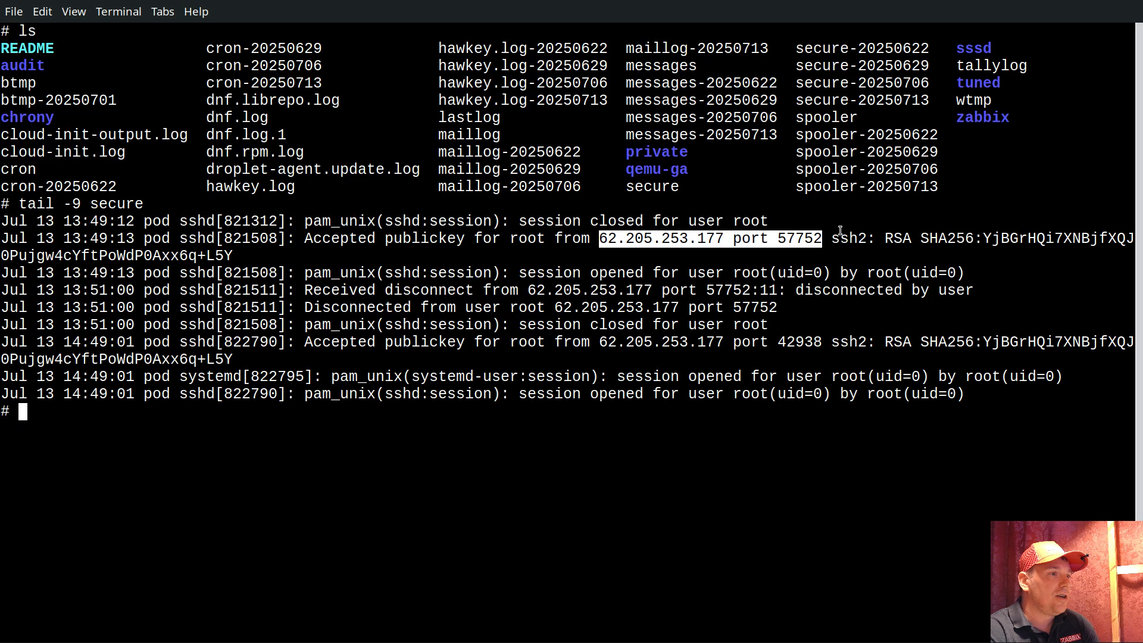
# Review the secure, maillog, lastlog and dnf.librepo.log files in the terminal's directory listing, and return to Zabbix
pyautogui.doubleClick(656, 185)
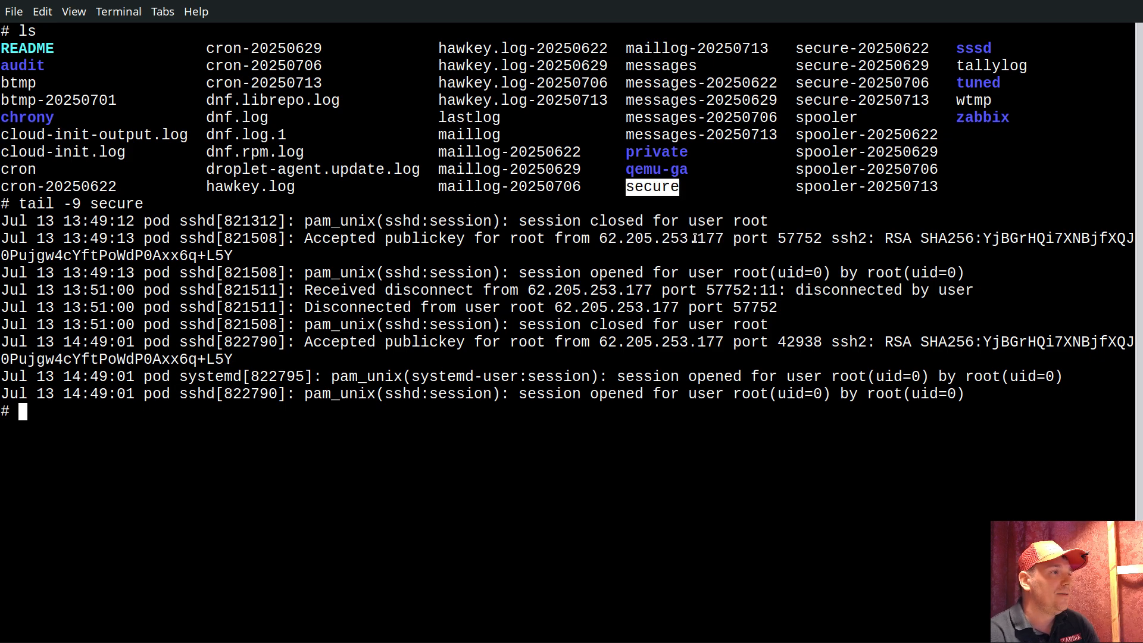
pyautogui.doubleClick(459, 134)
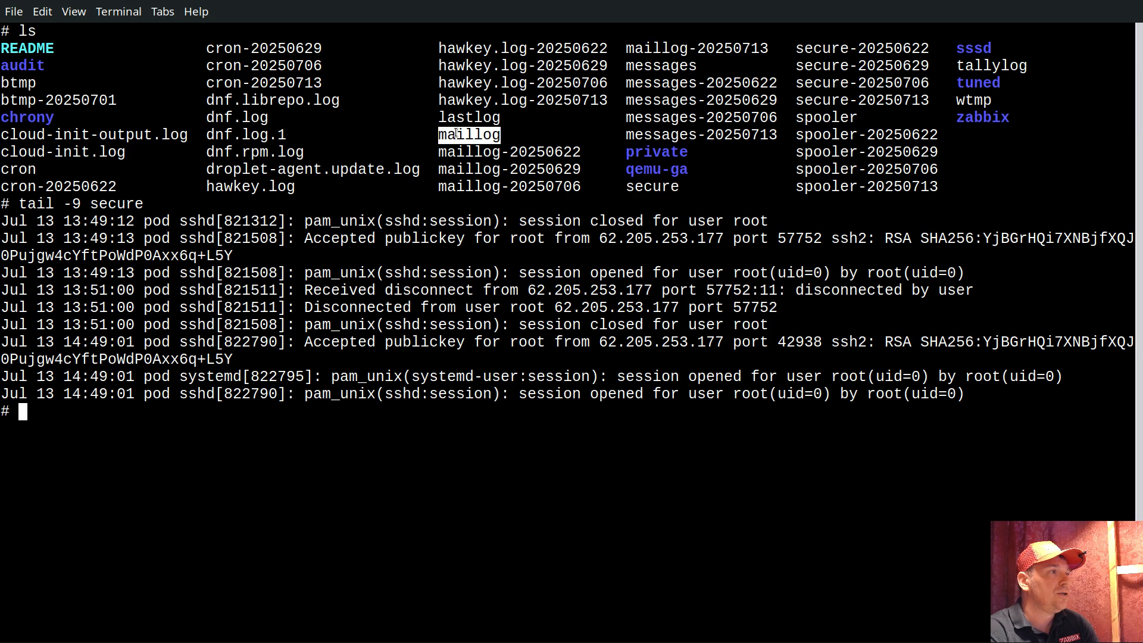
pyautogui.doubleClick(460, 119)
pyautogui.doubleClick(241, 104)
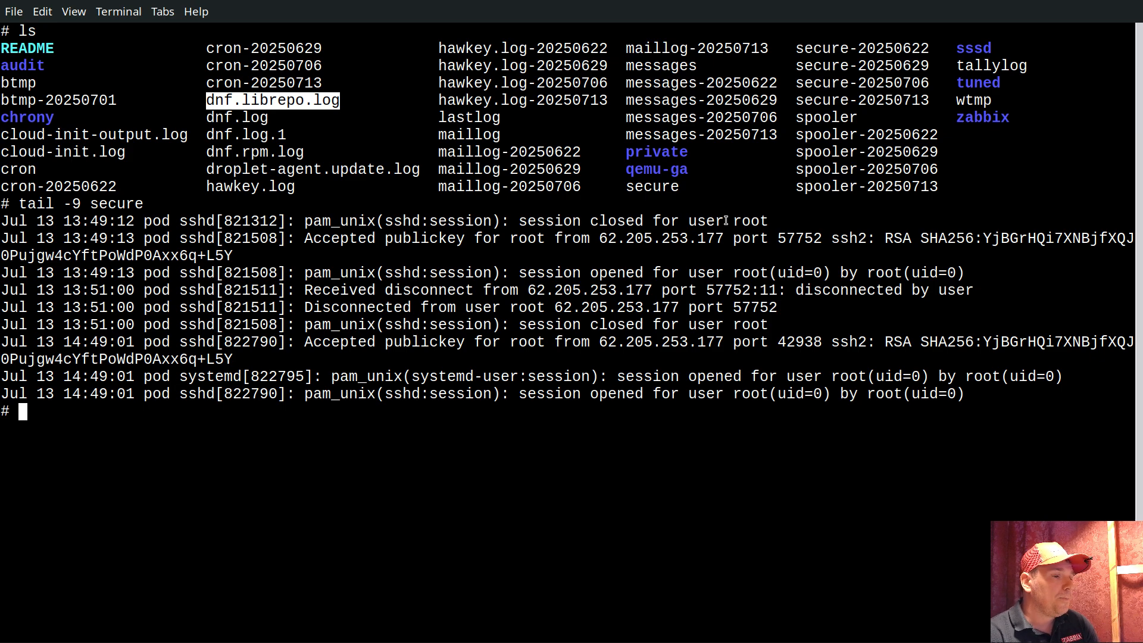
pyautogui.hotkey('alt', 'Tab')
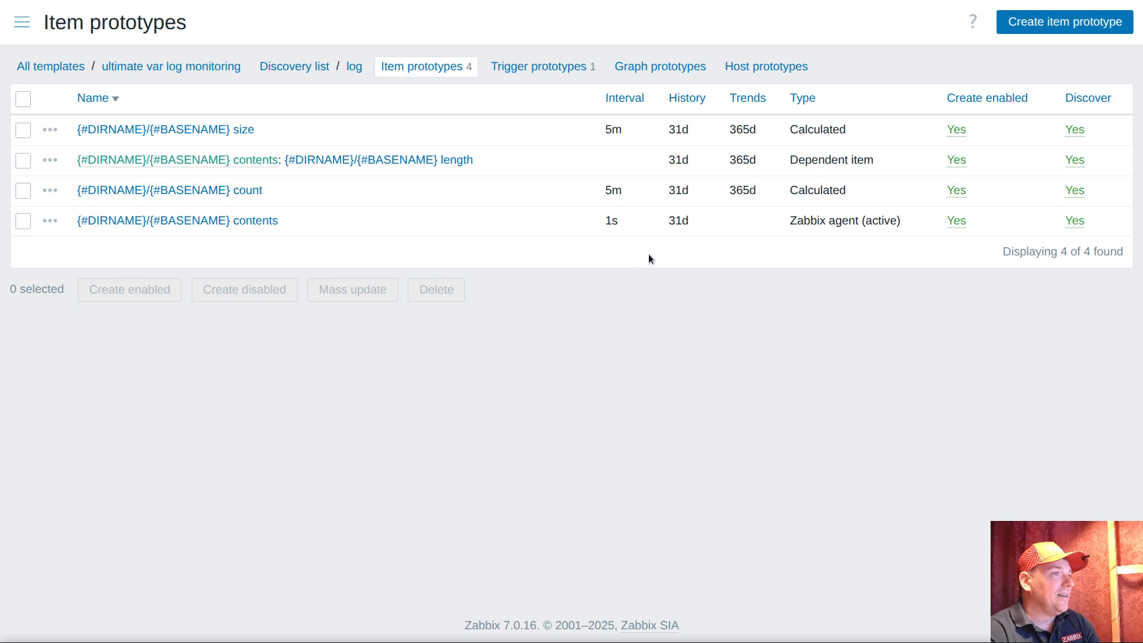
# Start a new dependent item prototype with the {#DIRNAME}/{#BASENAME} contents prototype as its master item
pyautogui.tripleClick(818, 219)
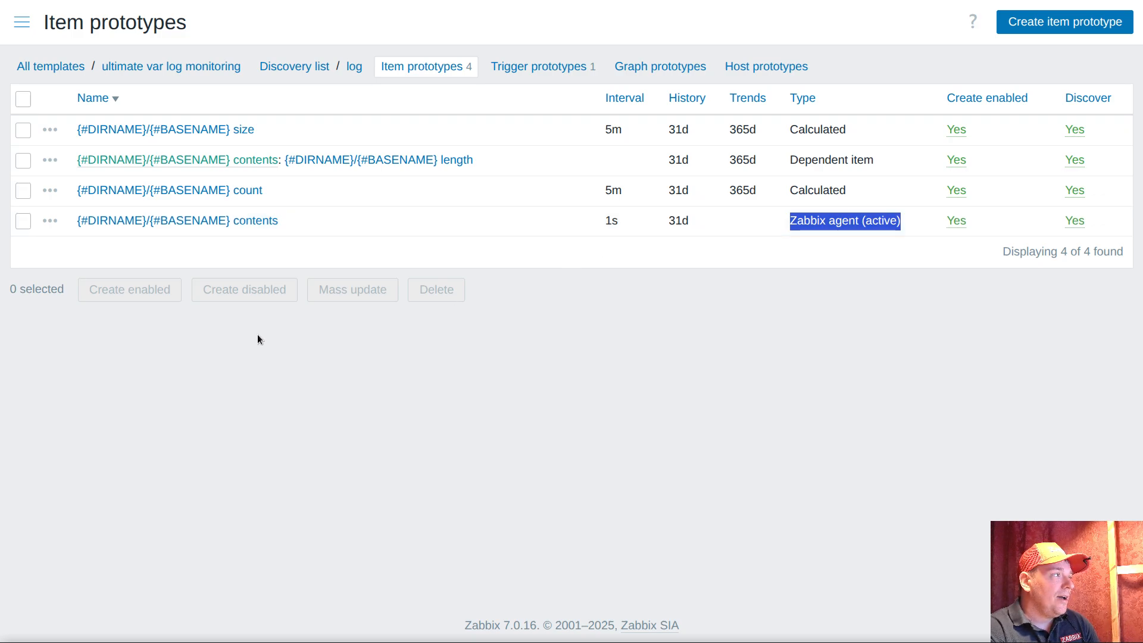
pyautogui.click(50, 221)
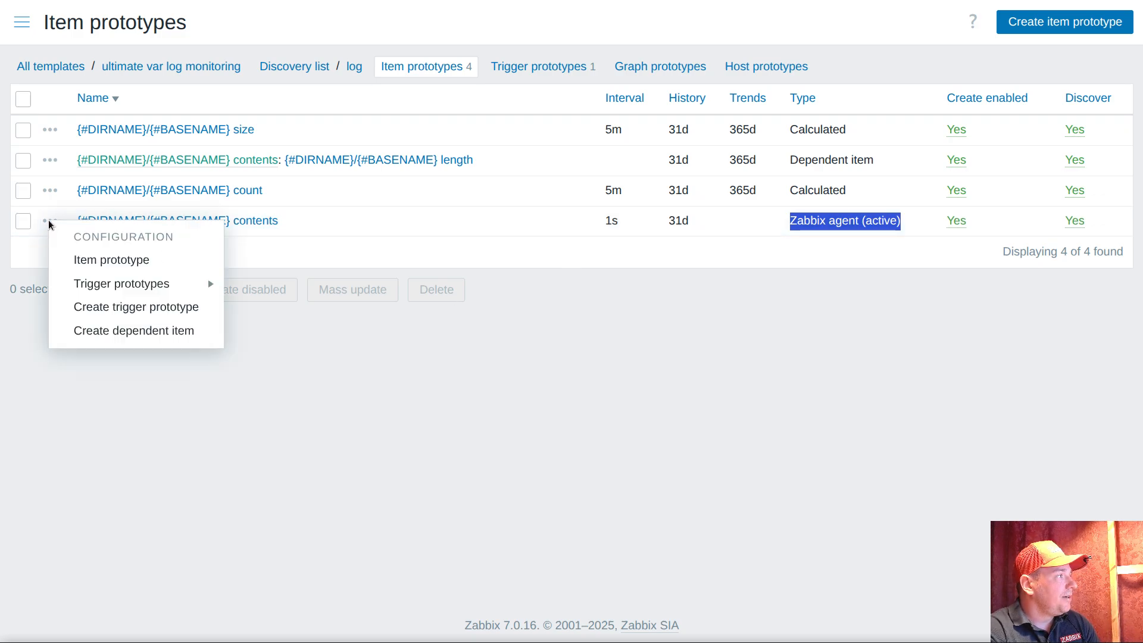
pyautogui.click(117, 335)
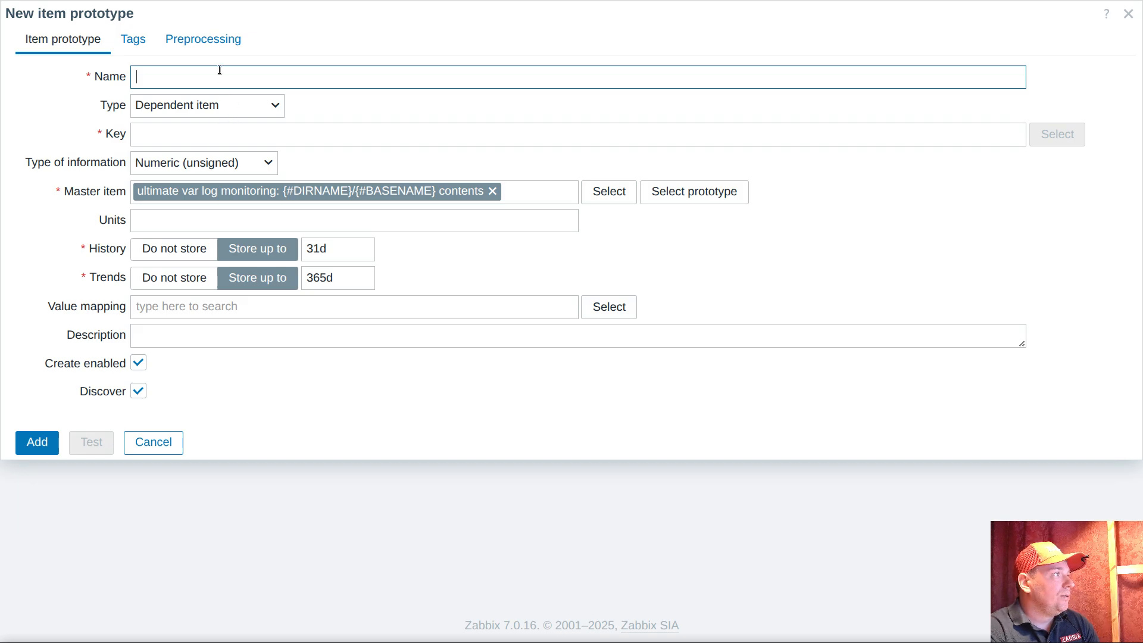
# Add a Regular expression preprocessing step to the new item prototype and start its pattern with an empty group ()
pyautogui.click(189, 39)
pyautogui.click(171, 76)
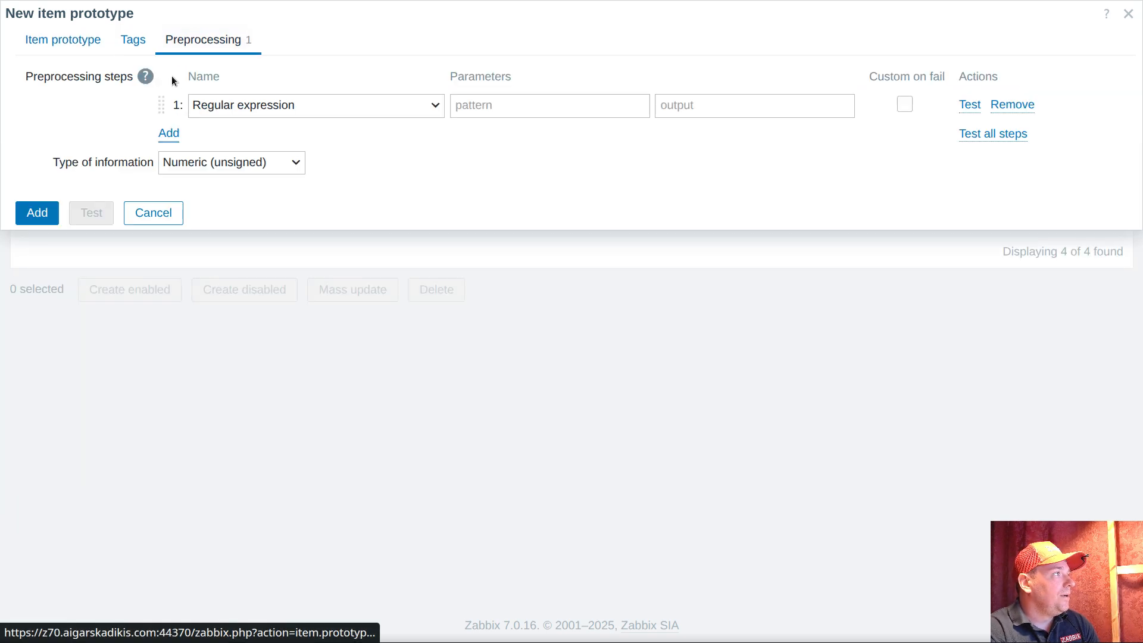
pyautogui.click(541, 104)
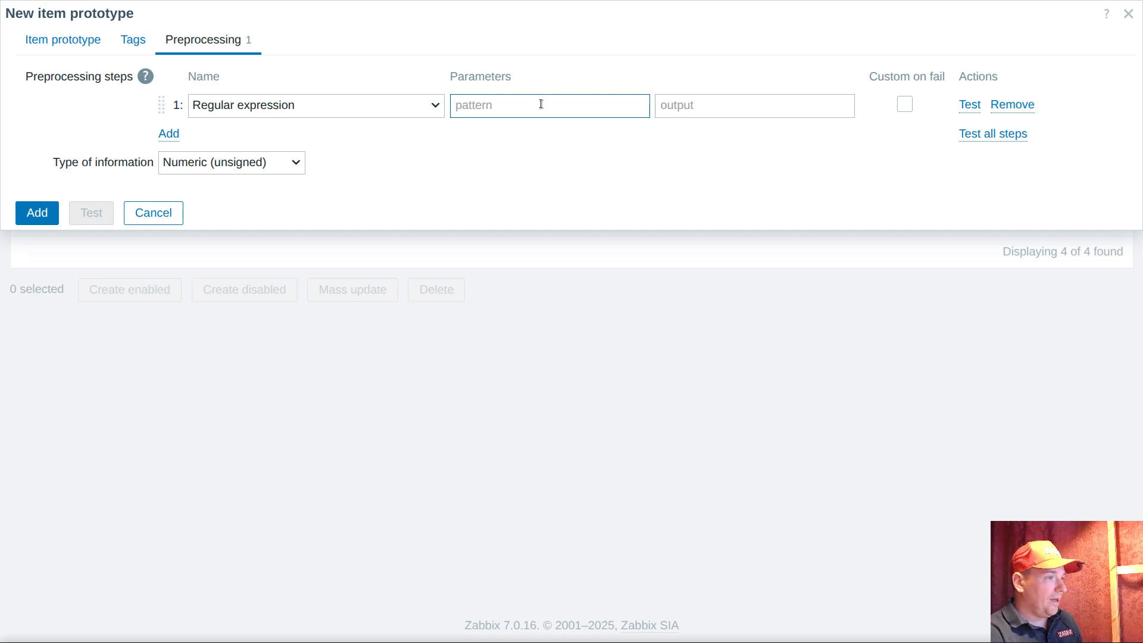
pyautogui.write('(')
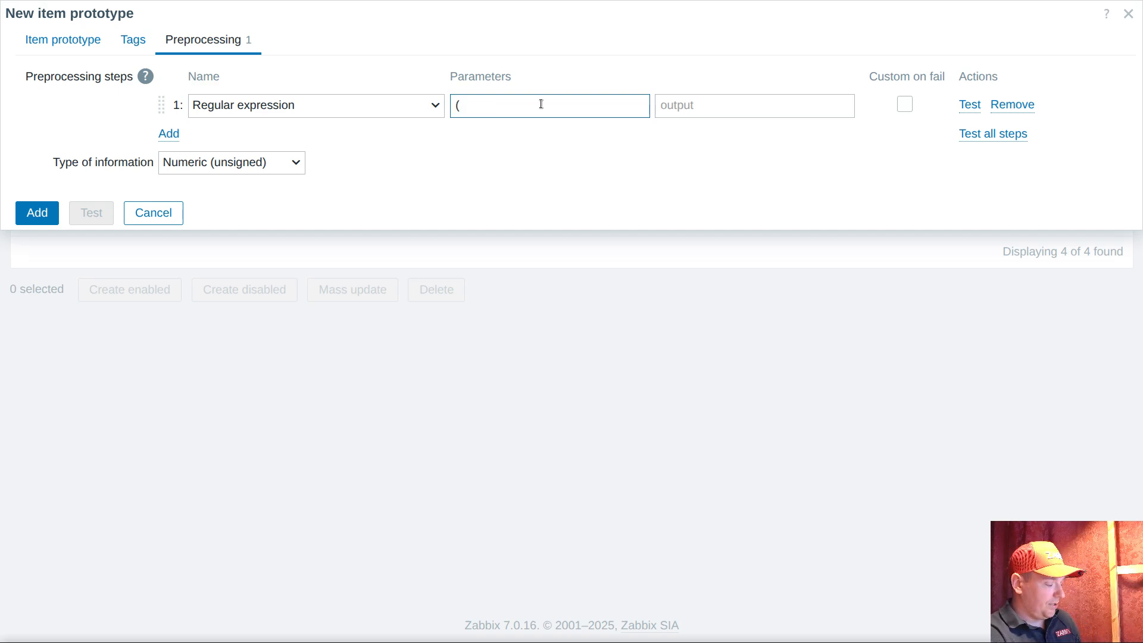
pyautogui.write(')')
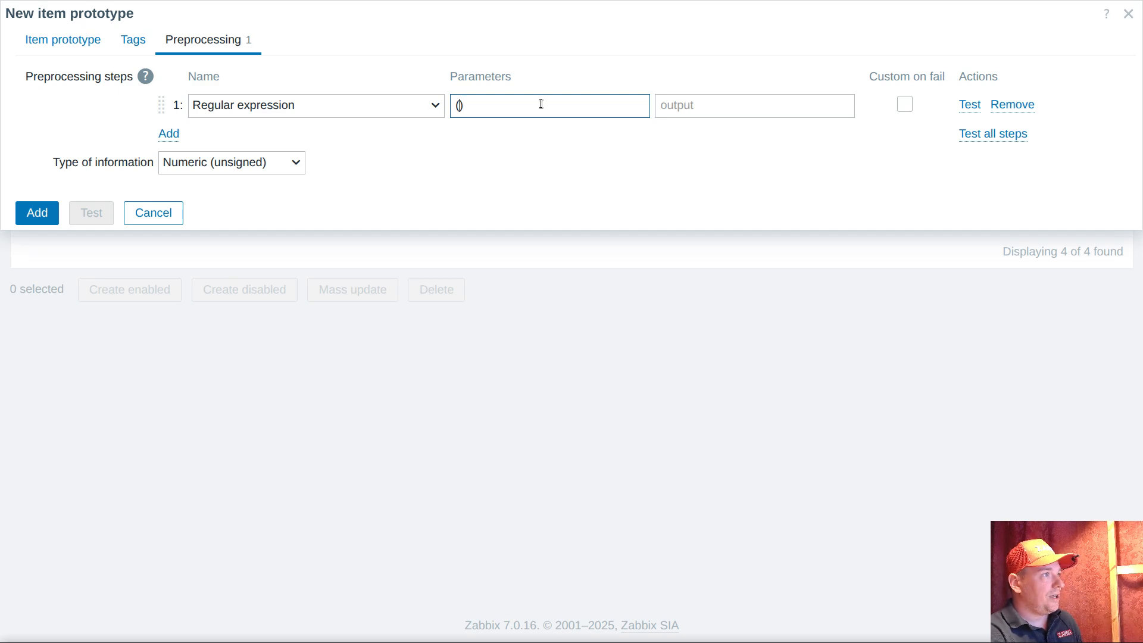
# Copy "Accepted publickey" from the secure log in the terminal into the pattern's group, and prefix the group with ^.*
pyautogui.click(740, 642)
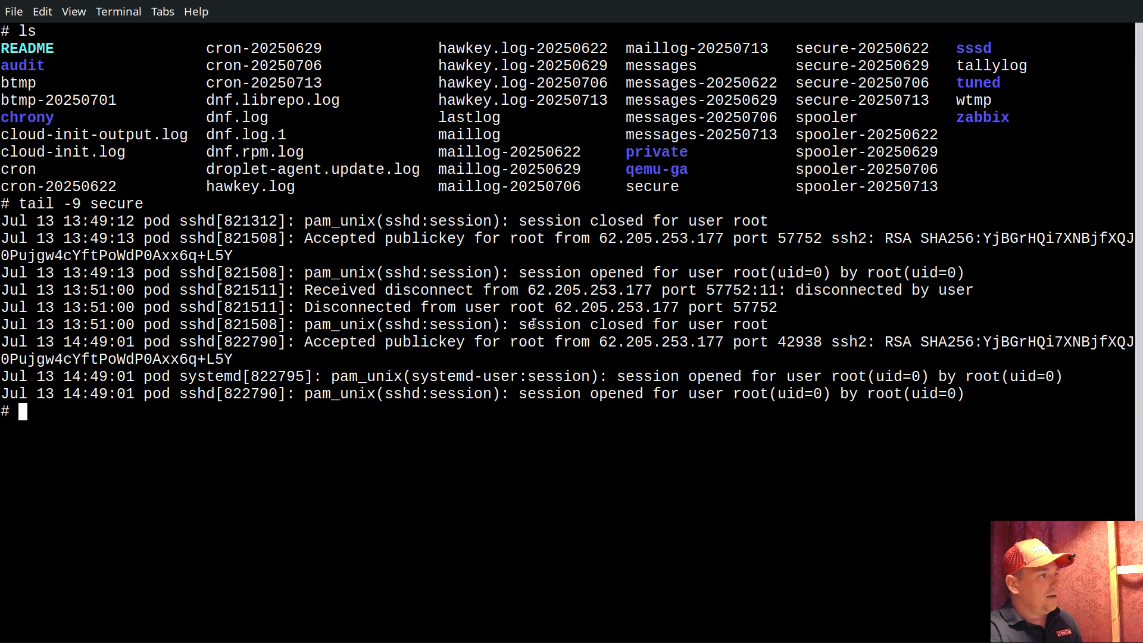
pyautogui.doubleClick(334, 349)
pyautogui.moveTo(335, 349); pyautogui.dragTo(394, 350)
pyautogui.rightClick(394, 350)
pyautogui.click(476, 105)
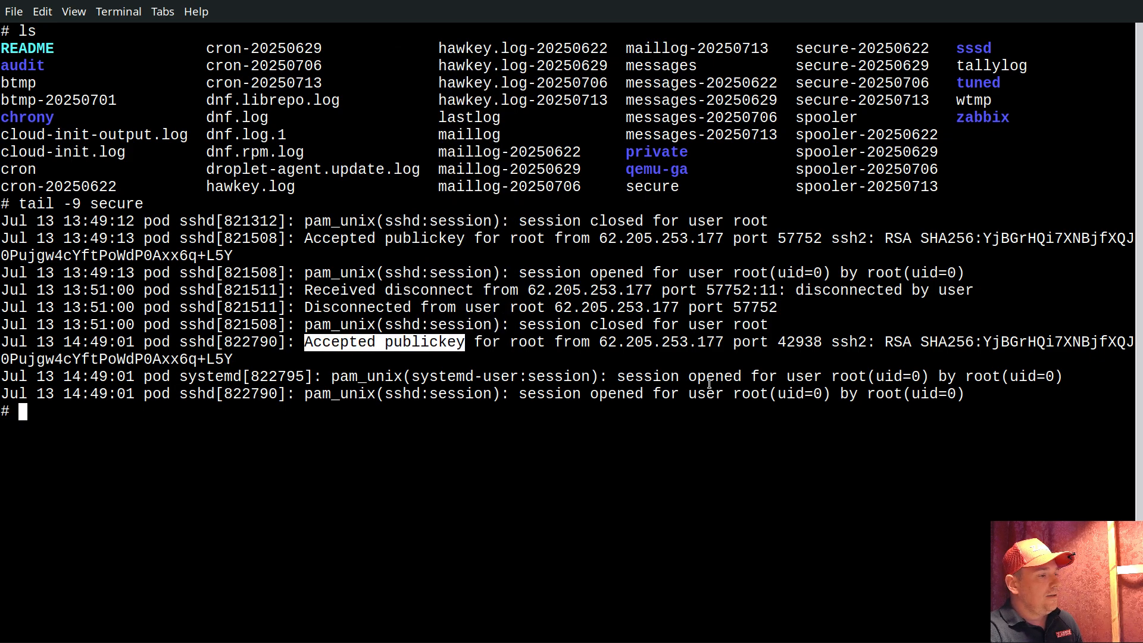
pyautogui.hotkey('alt', 'Tab')
pyautogui.hotkey('ctrl', 'v')
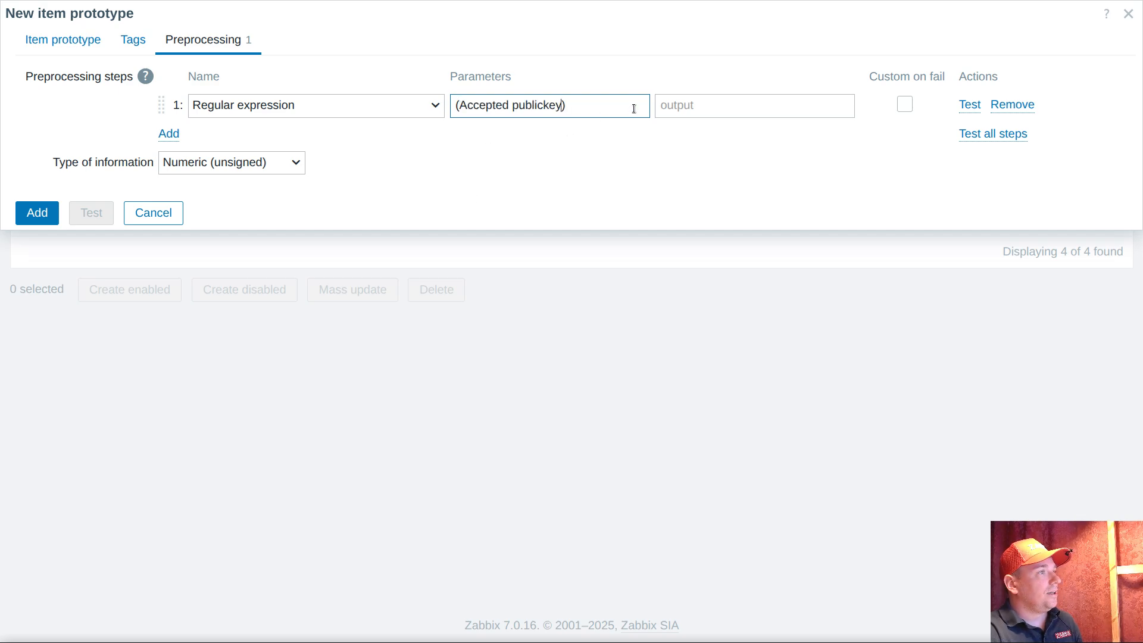
pyautogui.press('Home')
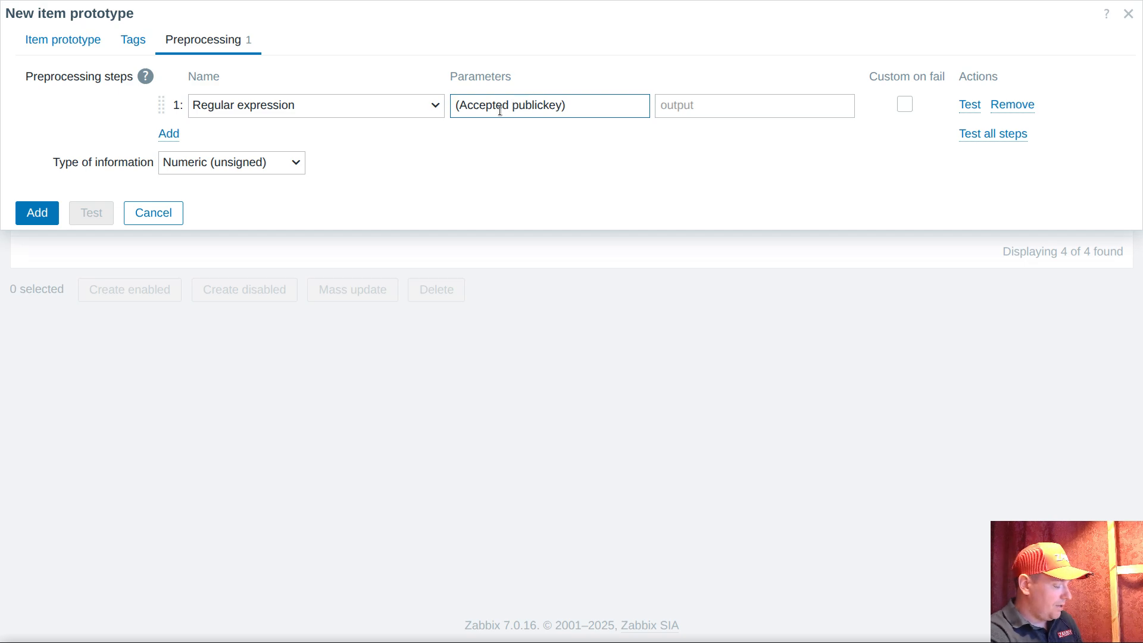
pyautogui.write('^.*')
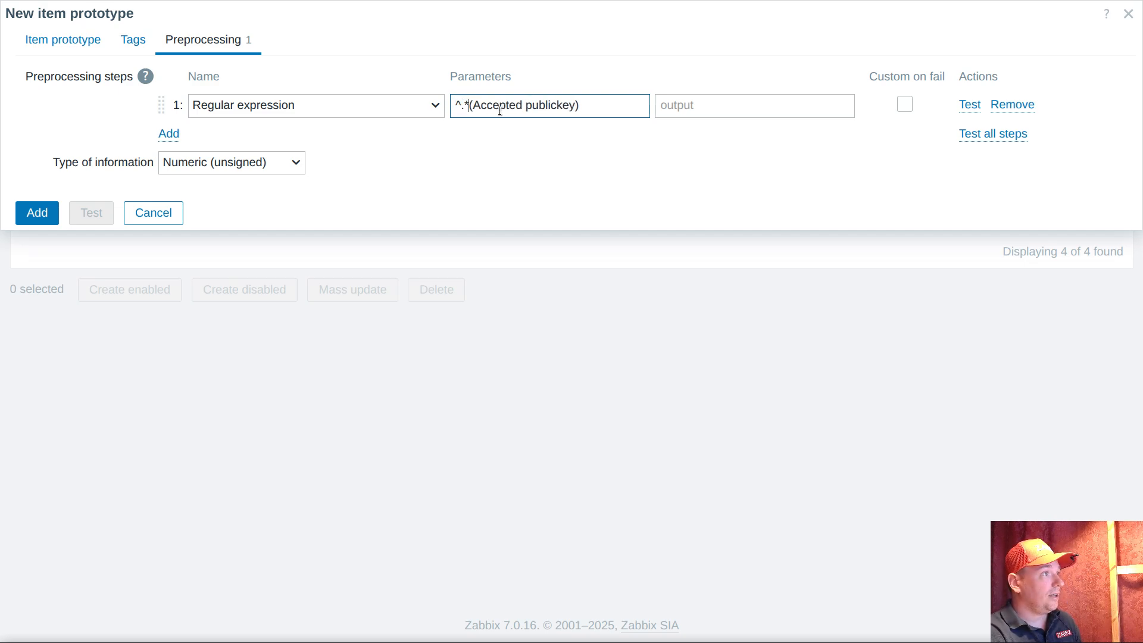
pyautogui.write('|')
# Add the log text "Disconnected from" as an alternative in the group, end the pattern with .* and set the output to \0
pyautogui.hotkey('alt', 'Tab')
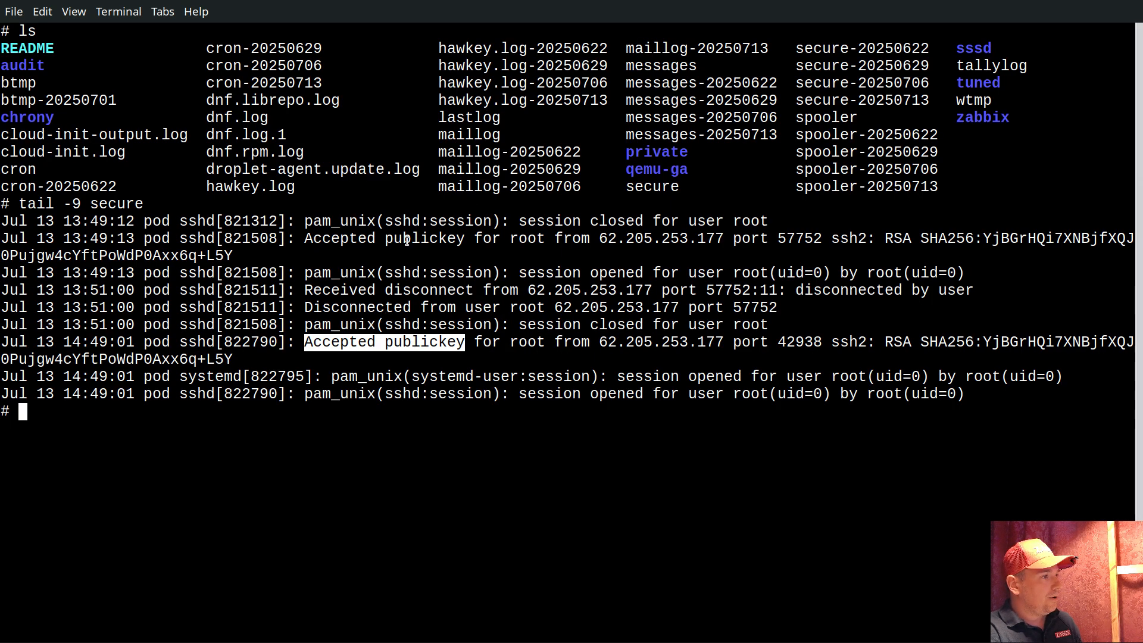
pyautogui.moveTo(365, 311); pyautogui.dragTo(426, 310)
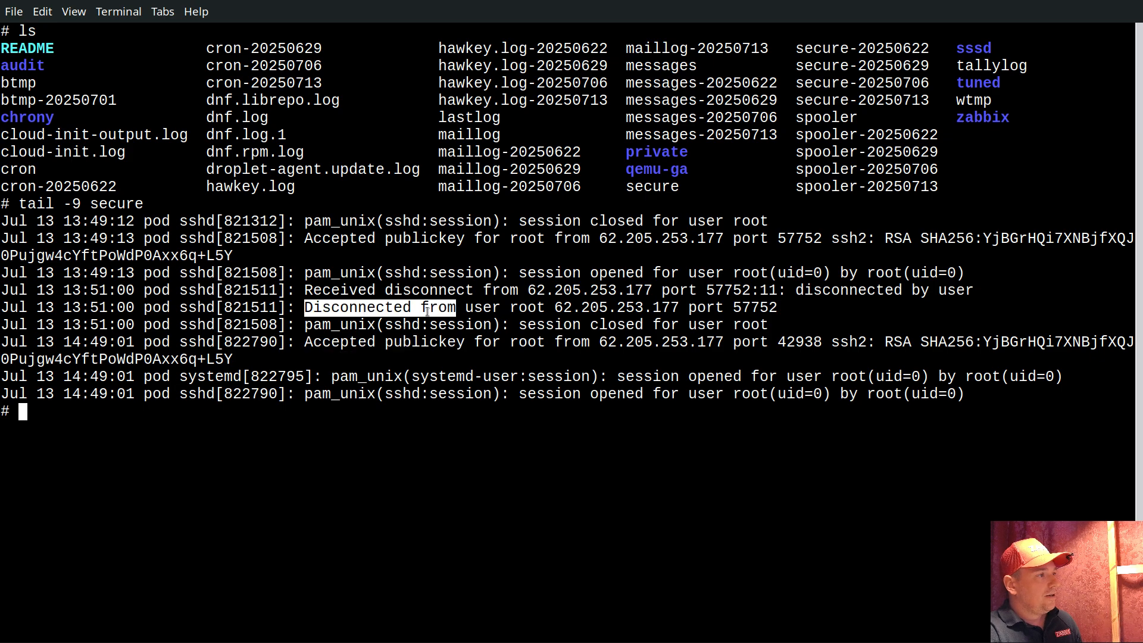
pyautogui.rightClick(428, 312)
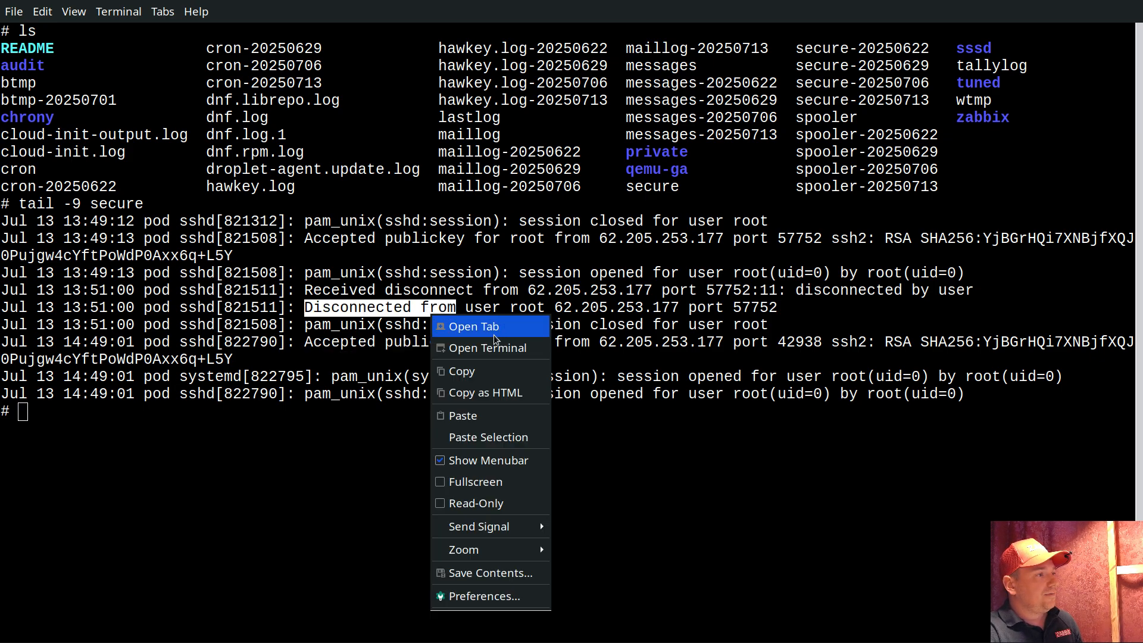
pyautogui.click(477, 369)
pyautogui.hotkey('alt', 'Tab')
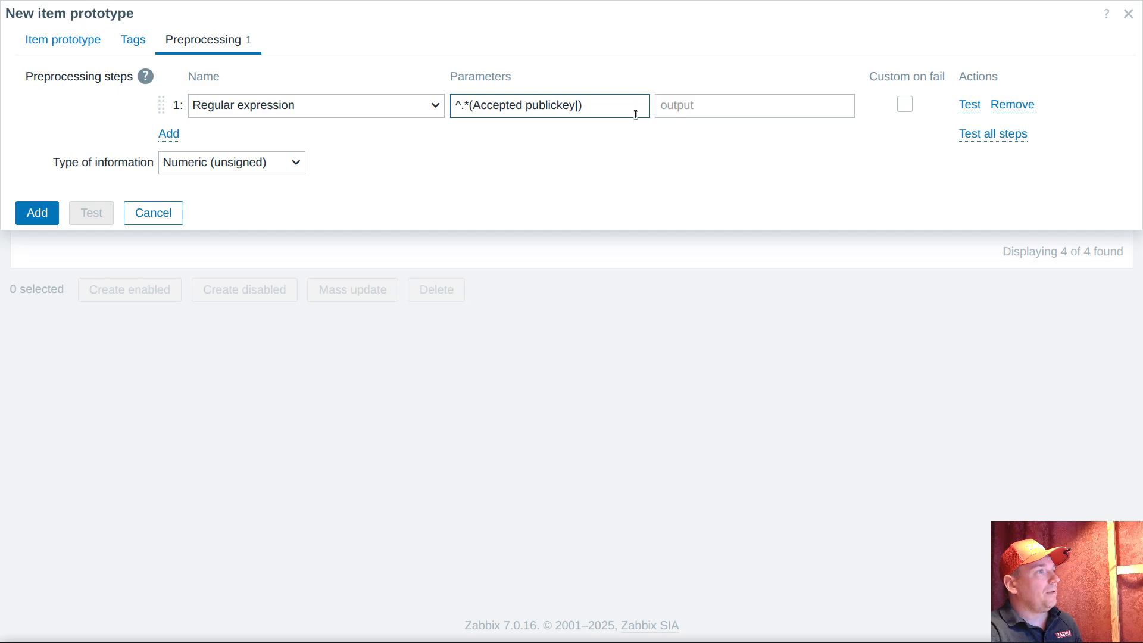
pyautogui.hotkey('ctrl', 'v')
pyautogui.write(')')
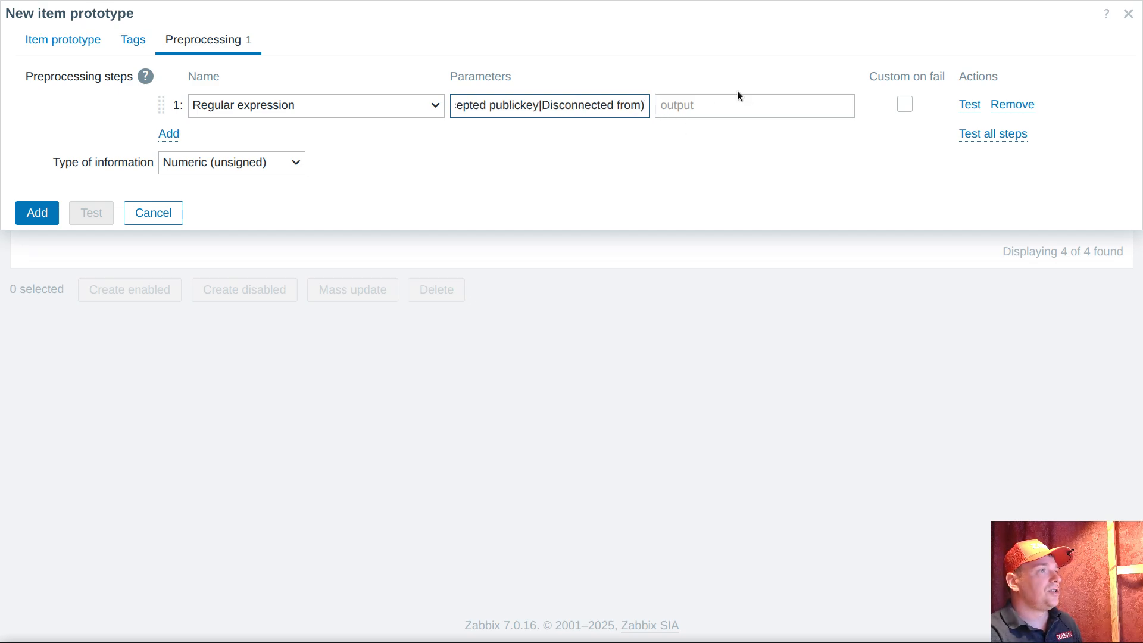
pyautogui.write('.*')
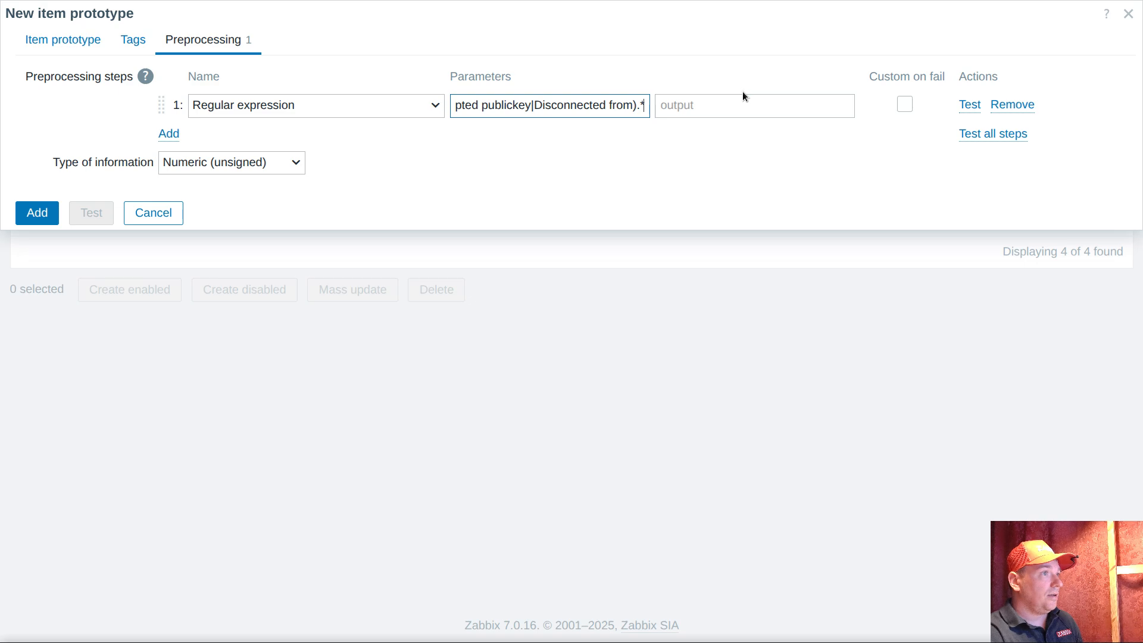
pyautogui.click(717, 112)
pyautogui.write('\\0')
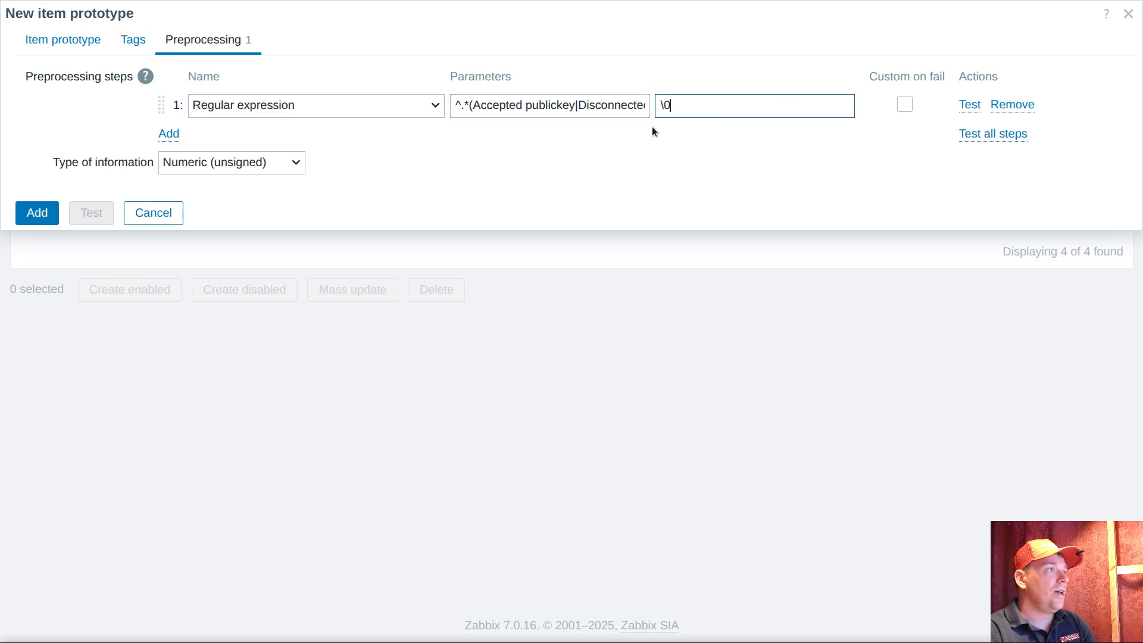
# Remove the leading ^ from the regular expression pattern and set the type of information to Log
pyautogui.moveTo(469, 107); pyautogui.dragTo(443, 110)
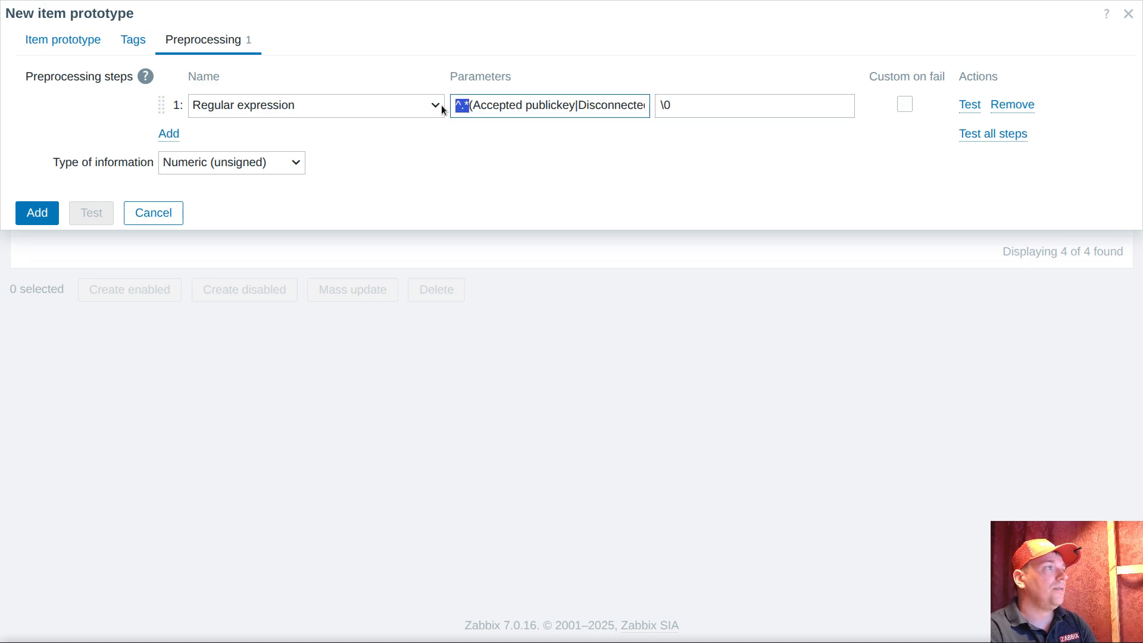
pyautogui.click(557, 105)
pyautogui.moveTo(596, 106); pyautogui.dragTo(696, 108)
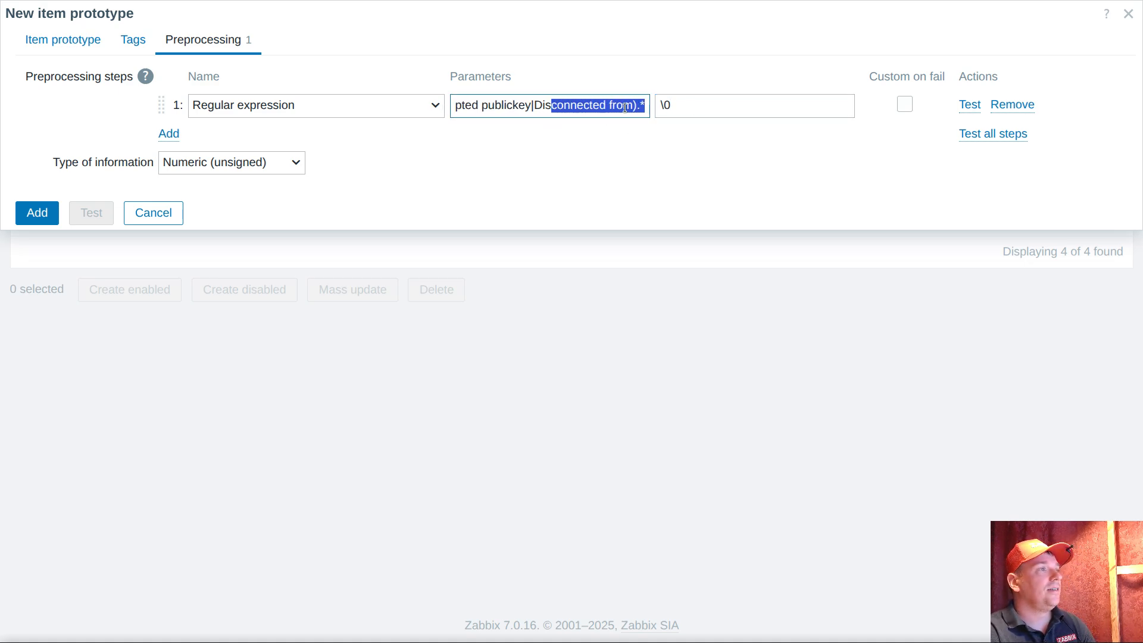
pyautogui.click(626, 107)
pyautogui.click(638, 106)
pyautogui.moveTo(519, 106); pyautogui.dragTo(396, 107)
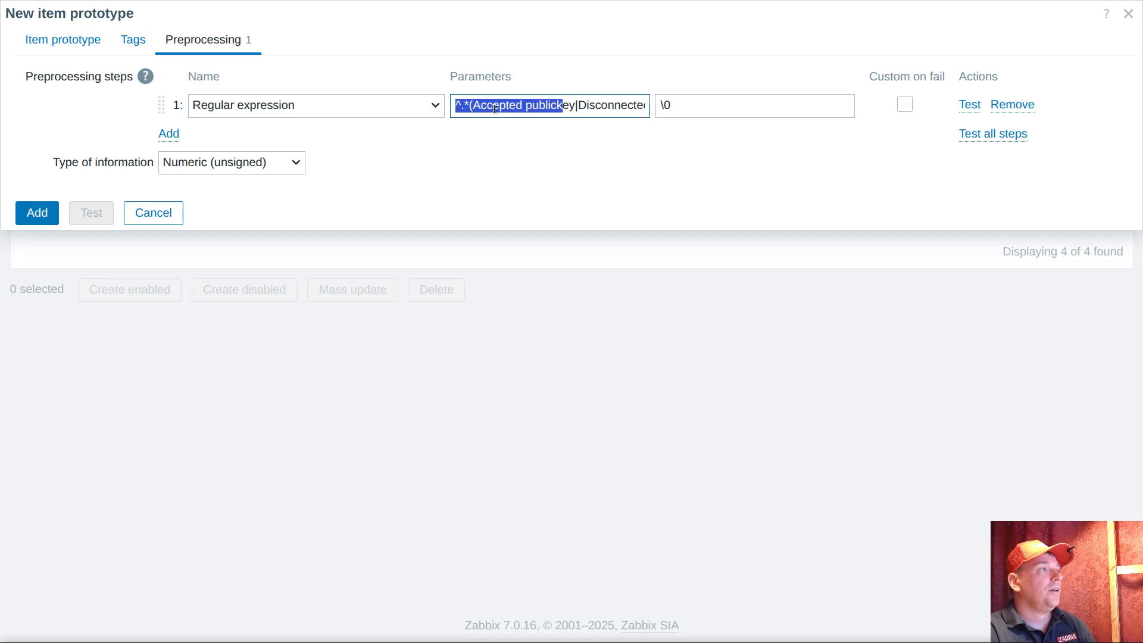
pyautogui.click(457, 107)
pyautogui.press('Delete')
pyautogui.click(702, 110)
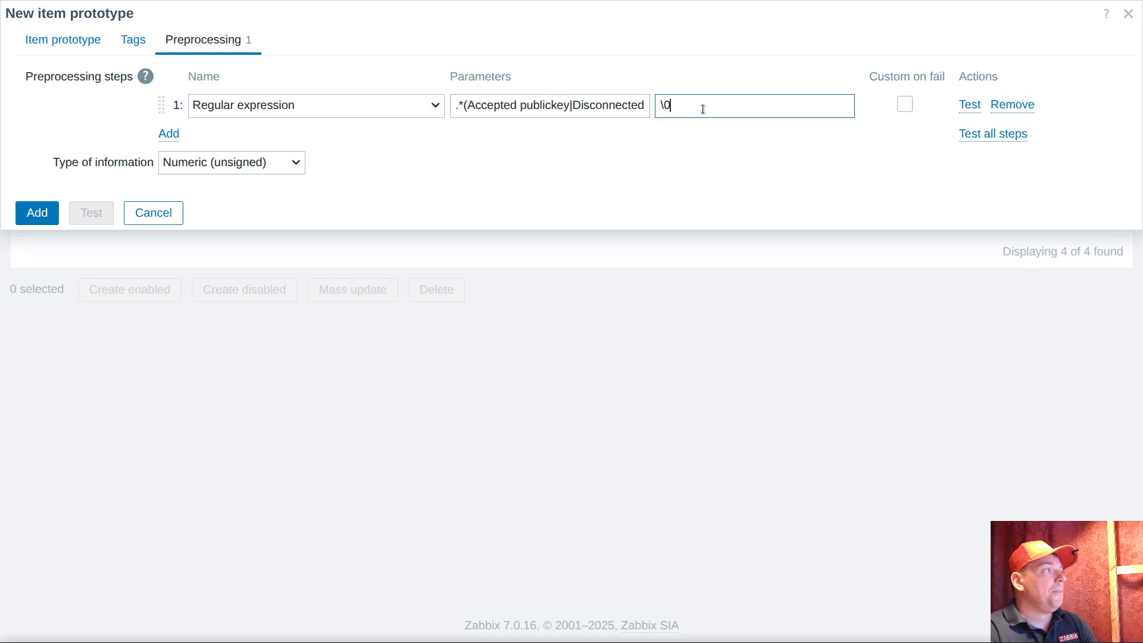
pyautogui.click(262, 169)
pyautogui.click(212, 257)
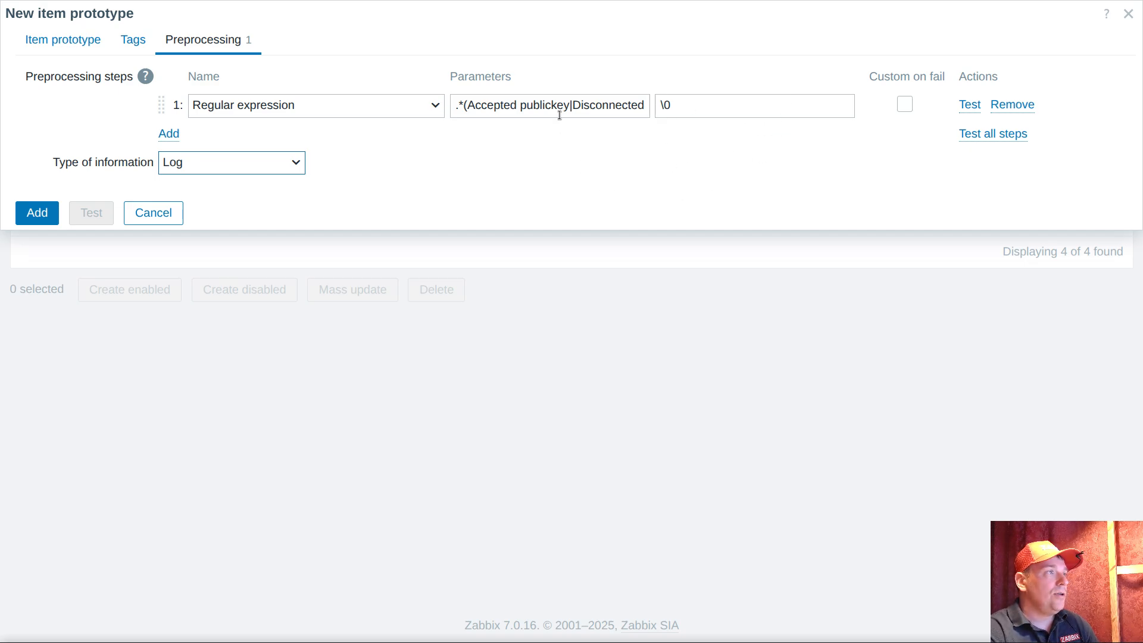
# Compare the pattern with the "Accepted publickey" and "Disconnected from" entries in the terminal's secure log, including the source address and port
pyautogui.moveTo(467, 105); pyautogui.dragTo(569, 106)
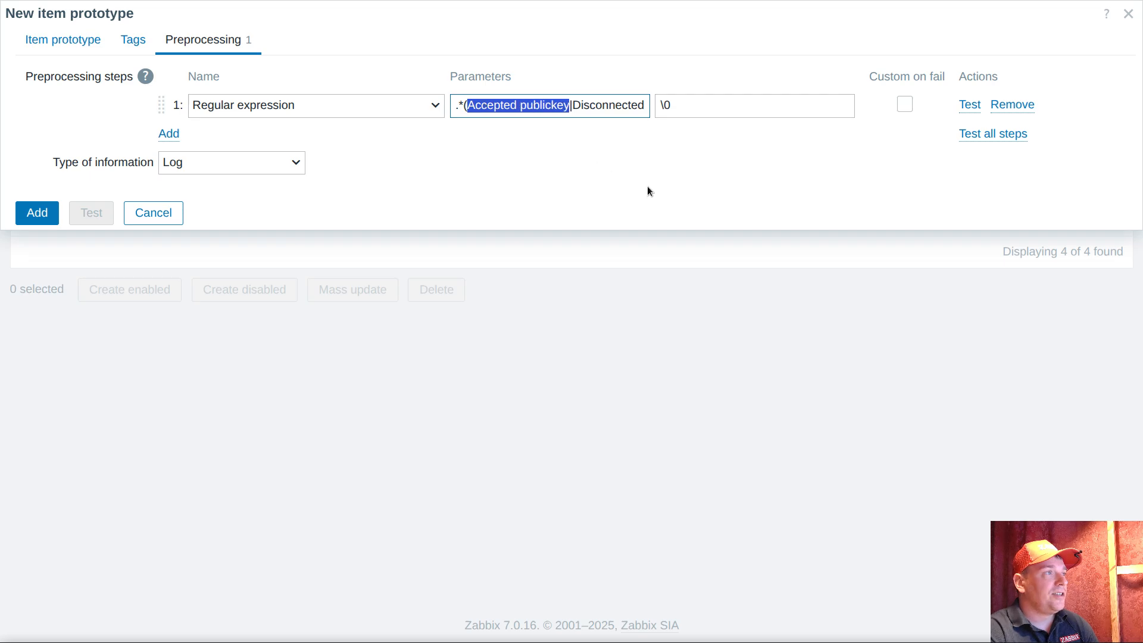
pyautogui.hotkey('alt', 'Tab')
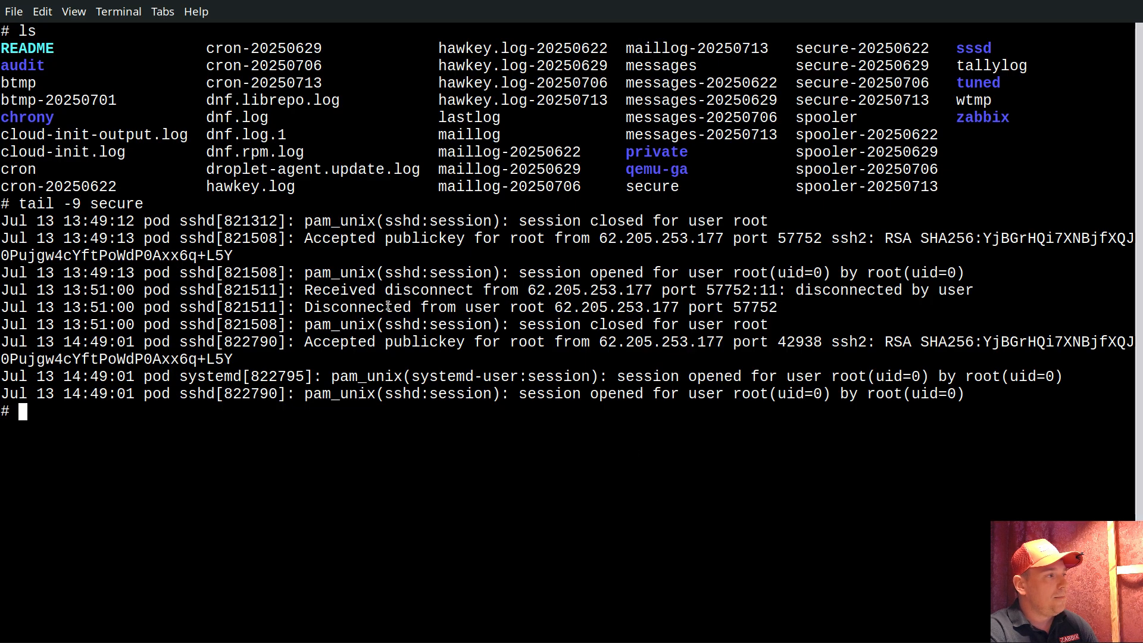
pyautogui.moveTo(340, 342); pyautogui.dragTo(423, 339)
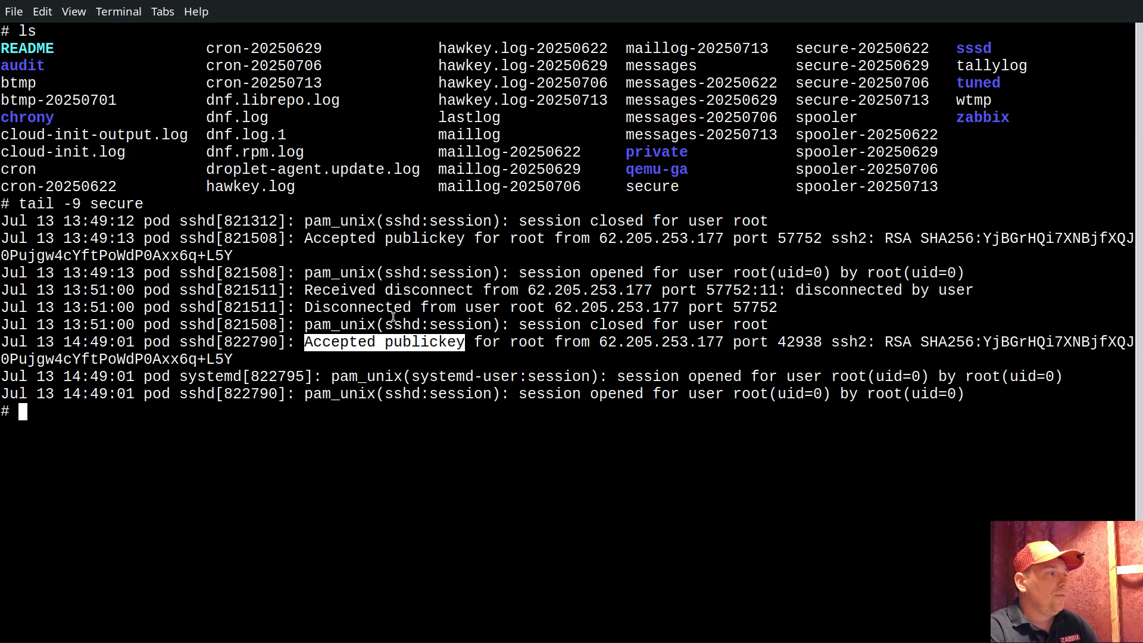
pyautogui.moveTo(360, 308); pyautogui.dragTo(456, 307)
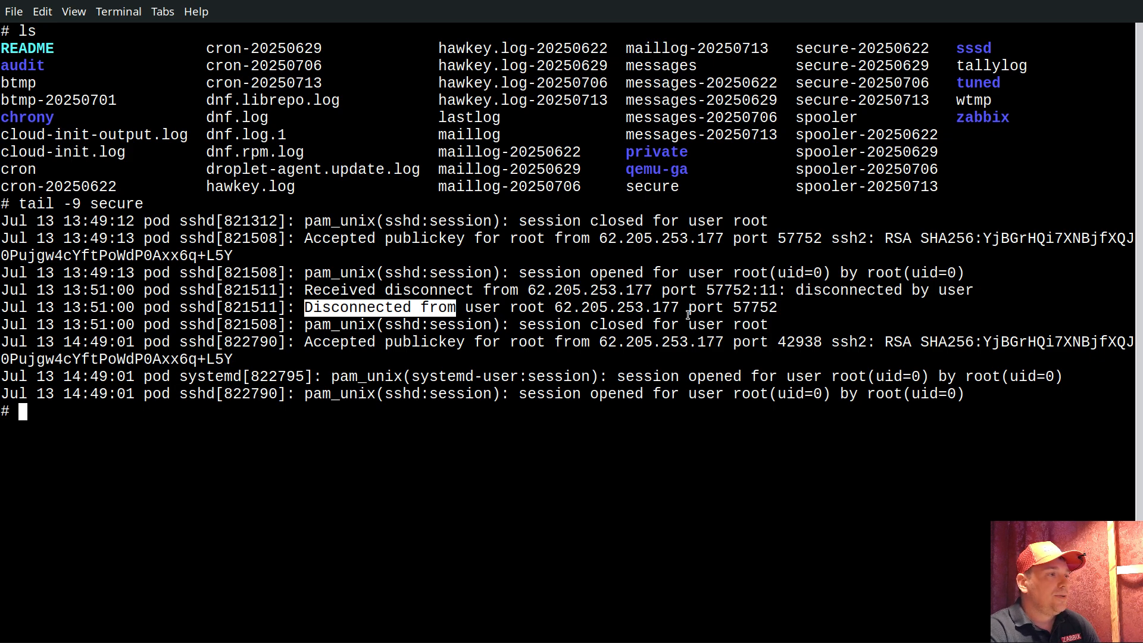
pyautogui.moveTo(557, 308); pyautogui.dragTo(779, 308)
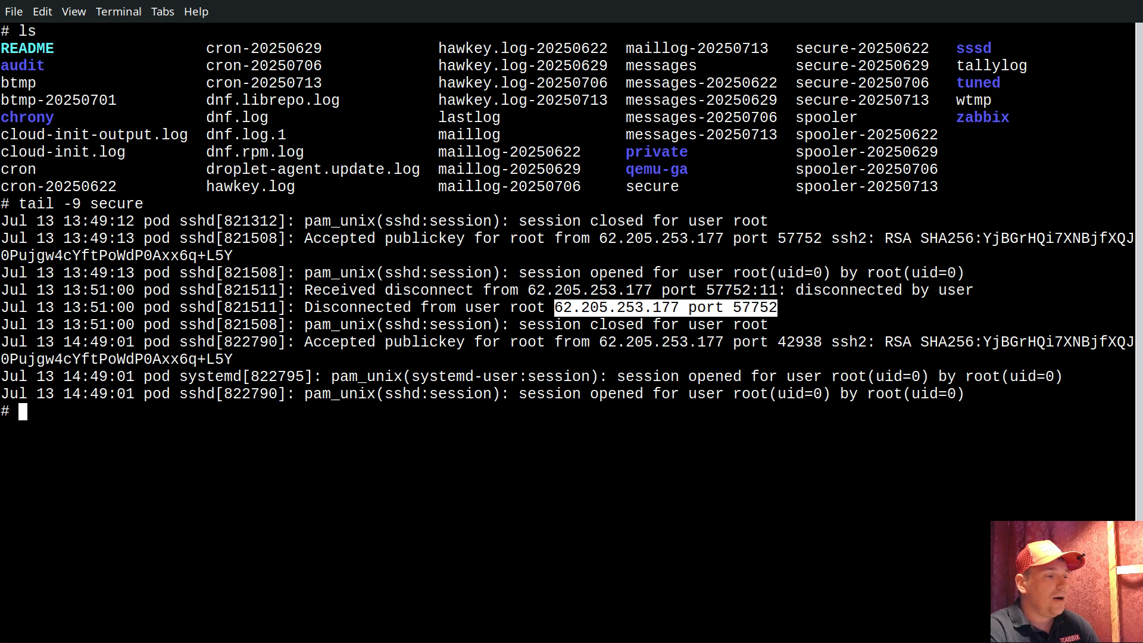
pyautogui.hotkey('alt', 'Tab')
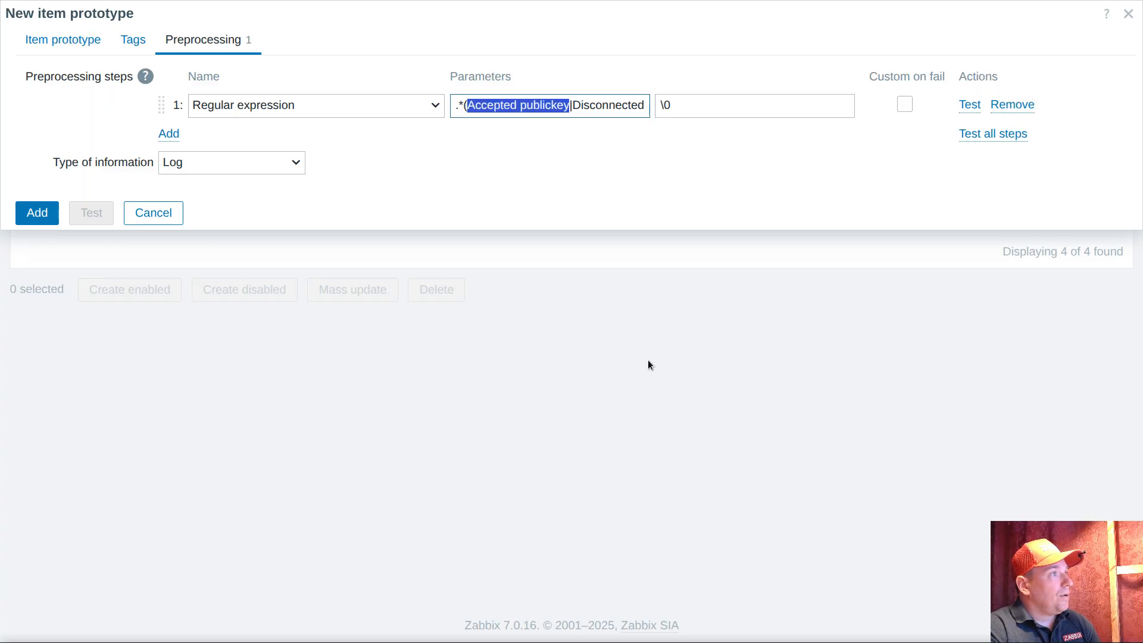
# Turn off Create enabled and Discover for the new item prototype
pyautogui.click(64, 40)
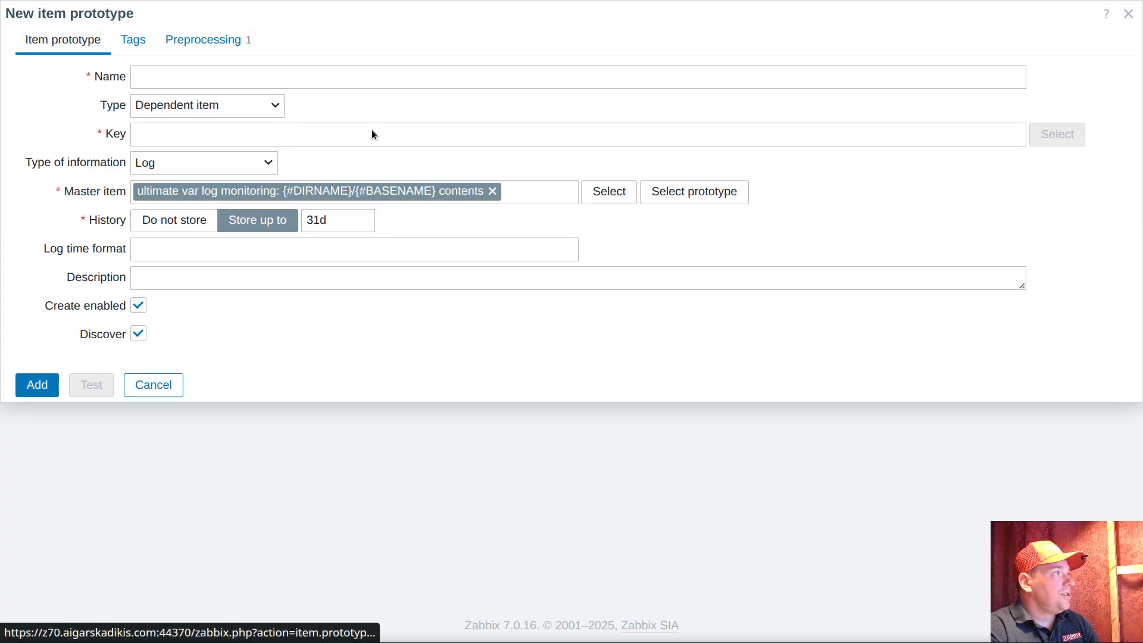
pyautogui.click(139, 305)
pyautogui.click(139, 333)
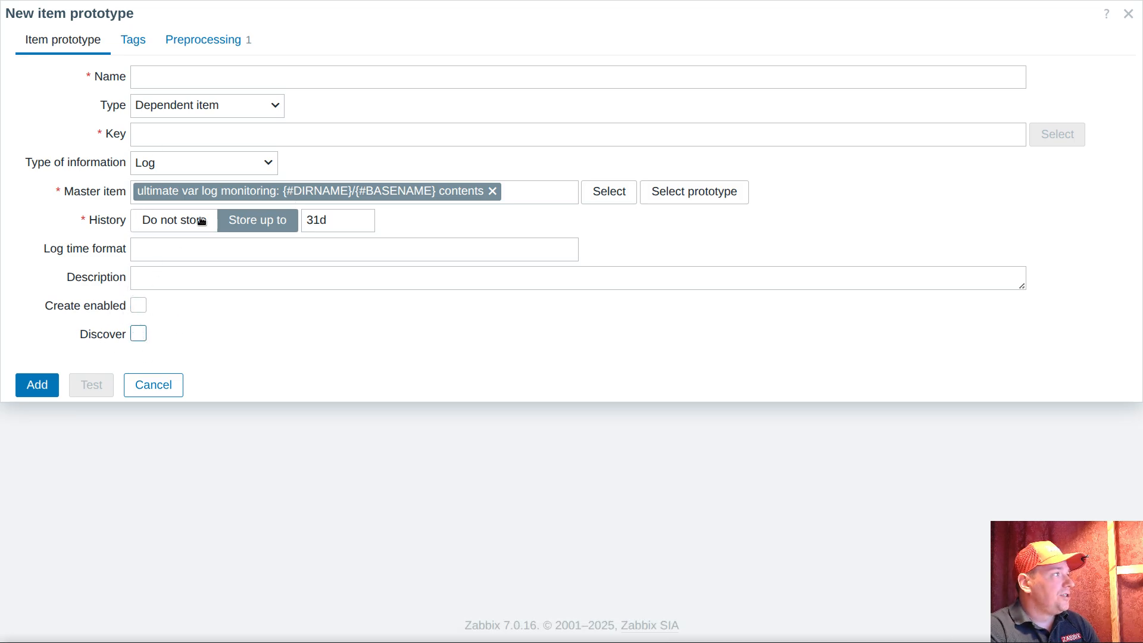
# Name the item prototype "Accepted publickey" by reusing that text from the preprocessing pattern
pyautogui.click(182, 42)
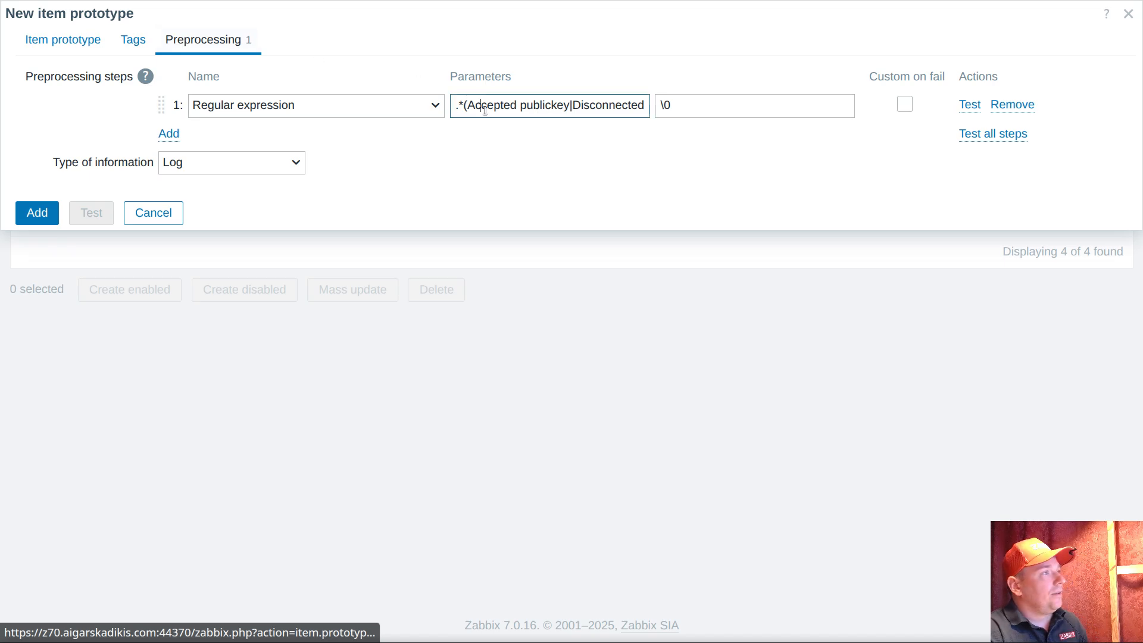
pyautogui.moveTo(467, 105); pyautogui.dragTo(570, 106)
pyautogui.hotkey('ctrl', 'c')
pyautogui.click(63, 40)
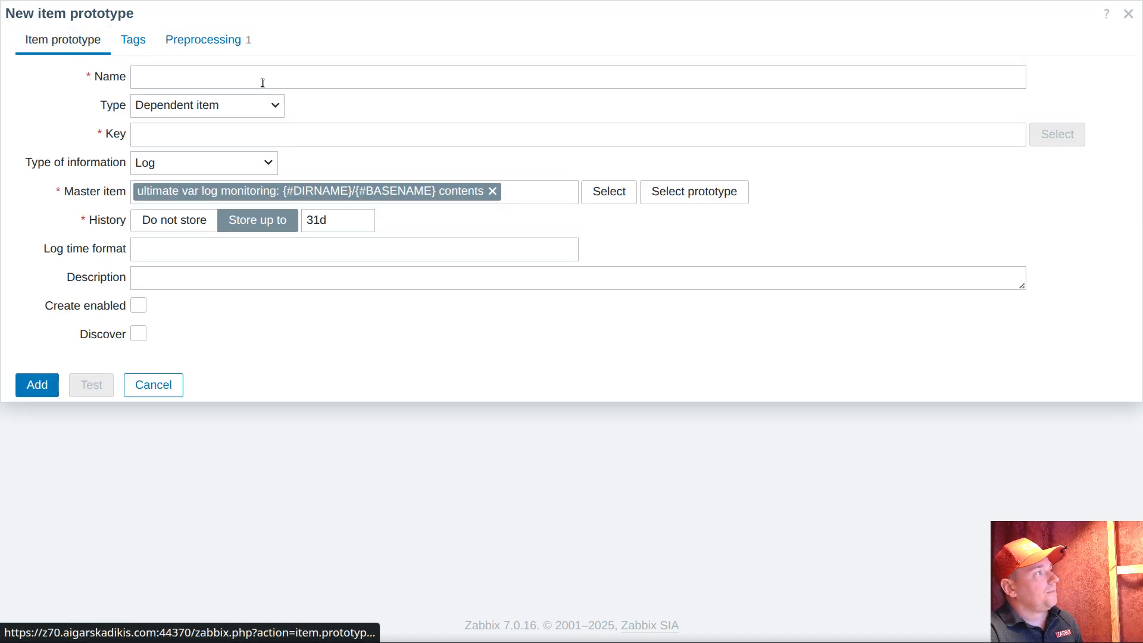
pyautogui.click(262, 83)
pyautogui.hotkey('ctrl', 'v')
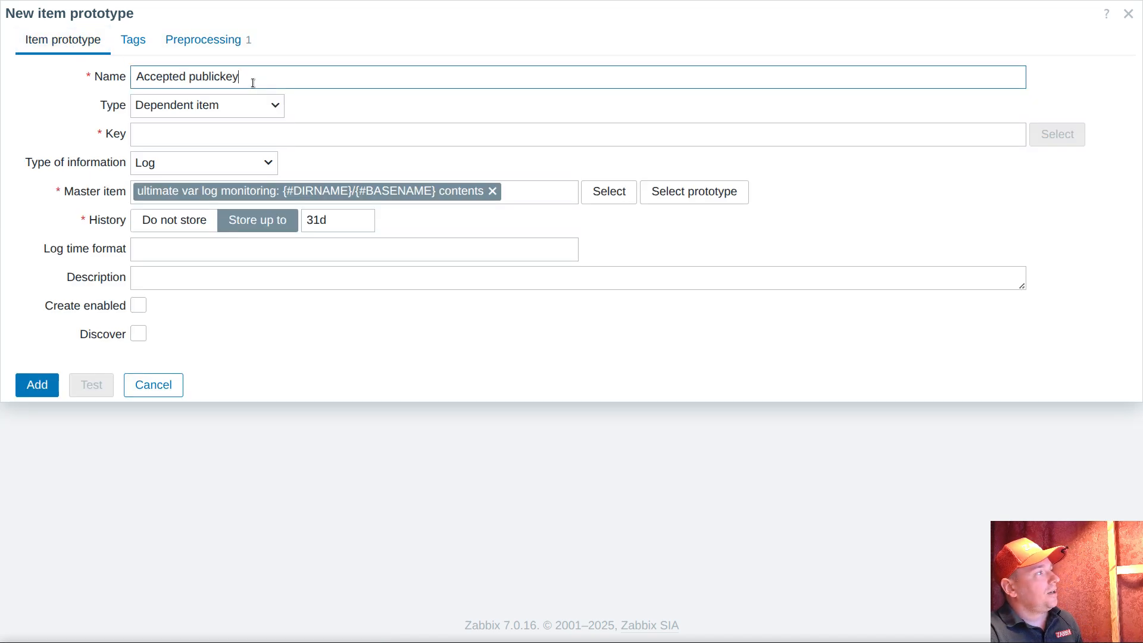
# Enter accepted.publickey as the item prototype's key, in lowercase with a dot replacing the space
pyautogui.click(175, 142)
pyautogui.hotkey('ctrl', 'v')
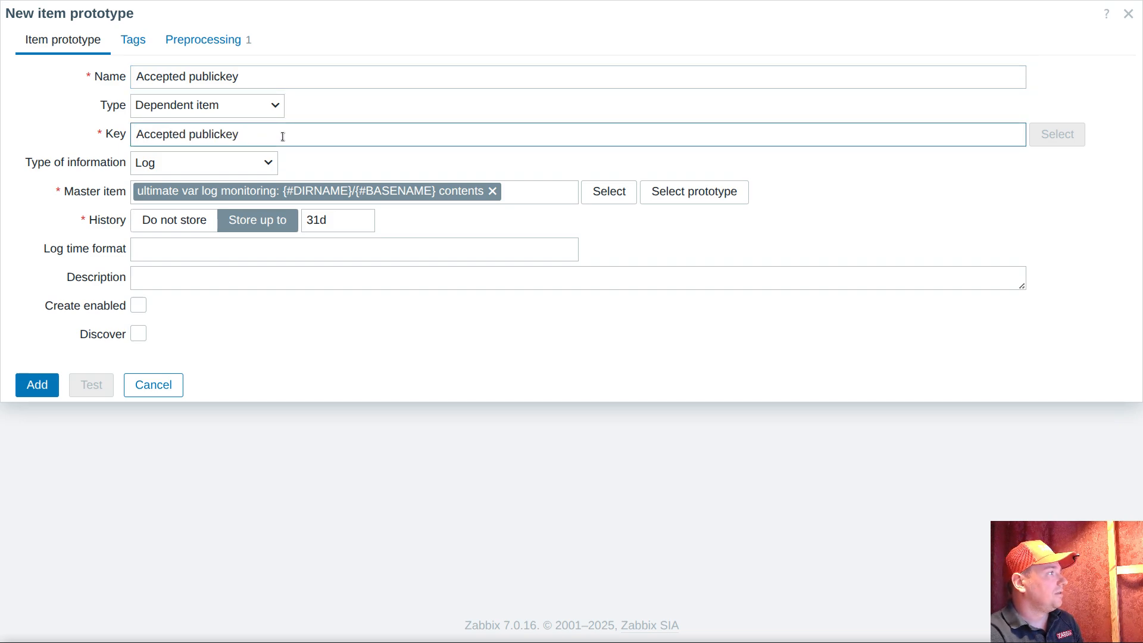
pyautogui.press('Home')
pyautogui.press('Delete')
pyautogui.write('a')
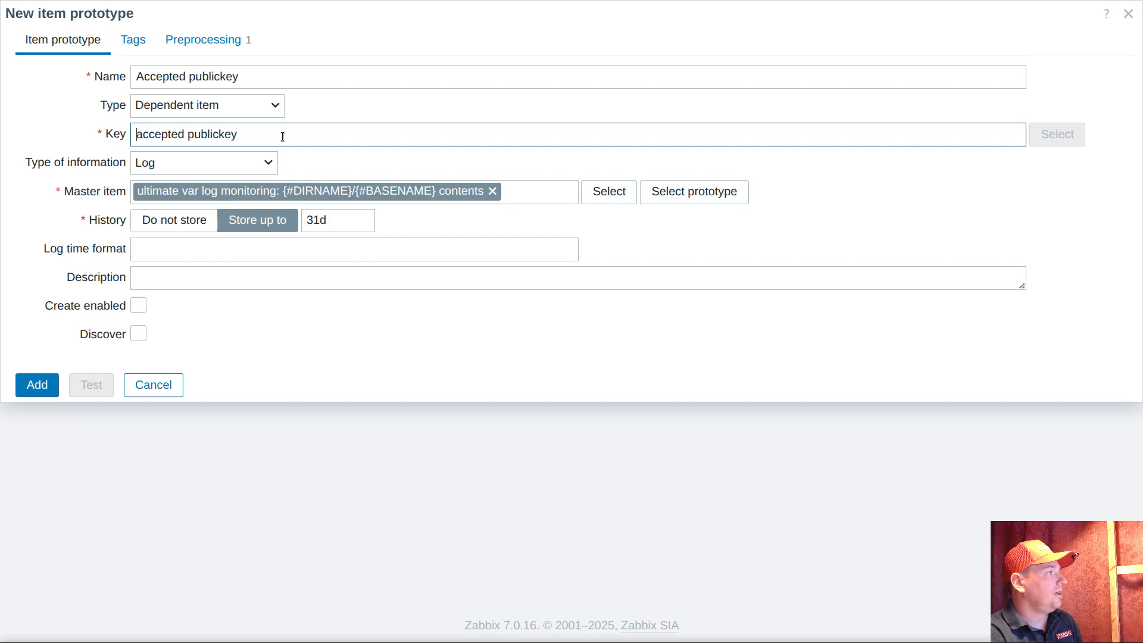
pyautogui.press('BackSpace')
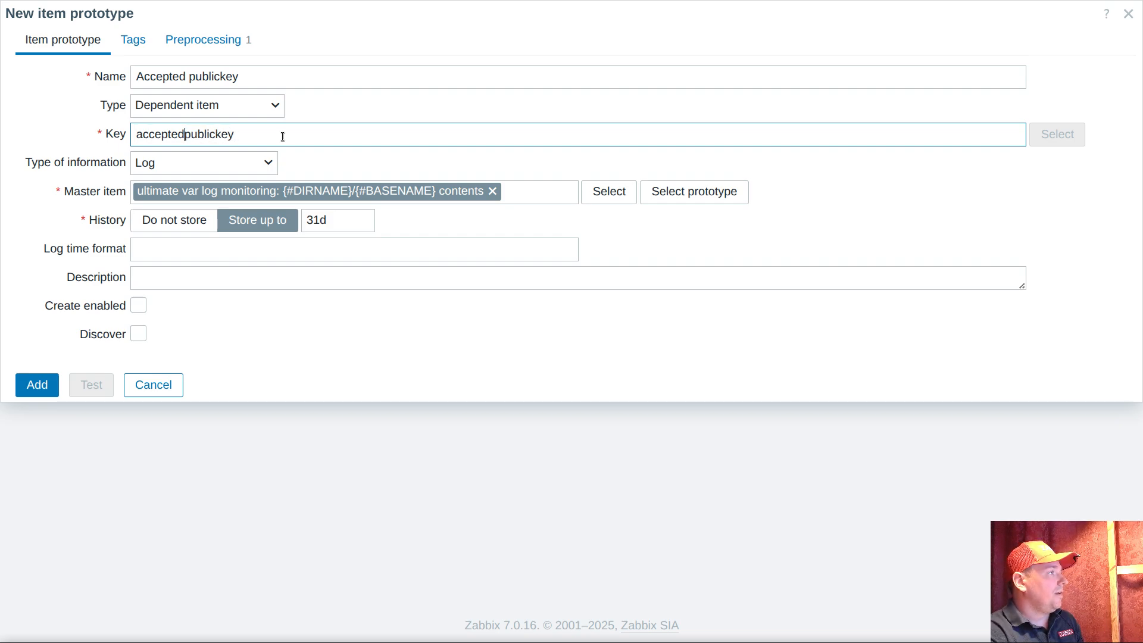
pyautogui.write('.publickey')
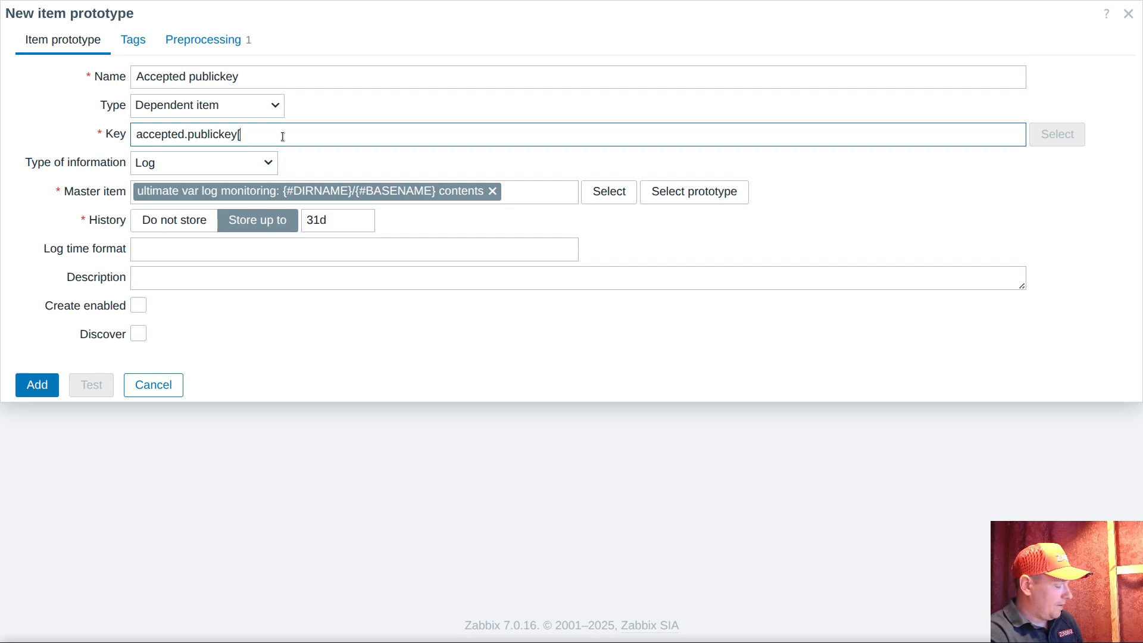
pyautogui.write('[#DIRN')
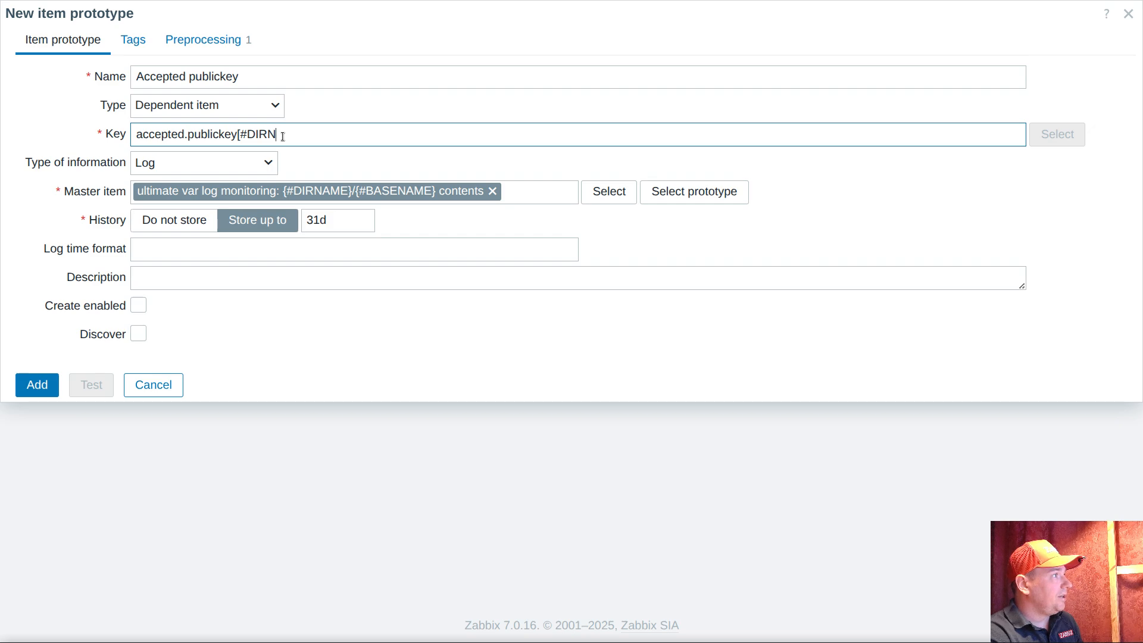
pyautogui.write('AME}')
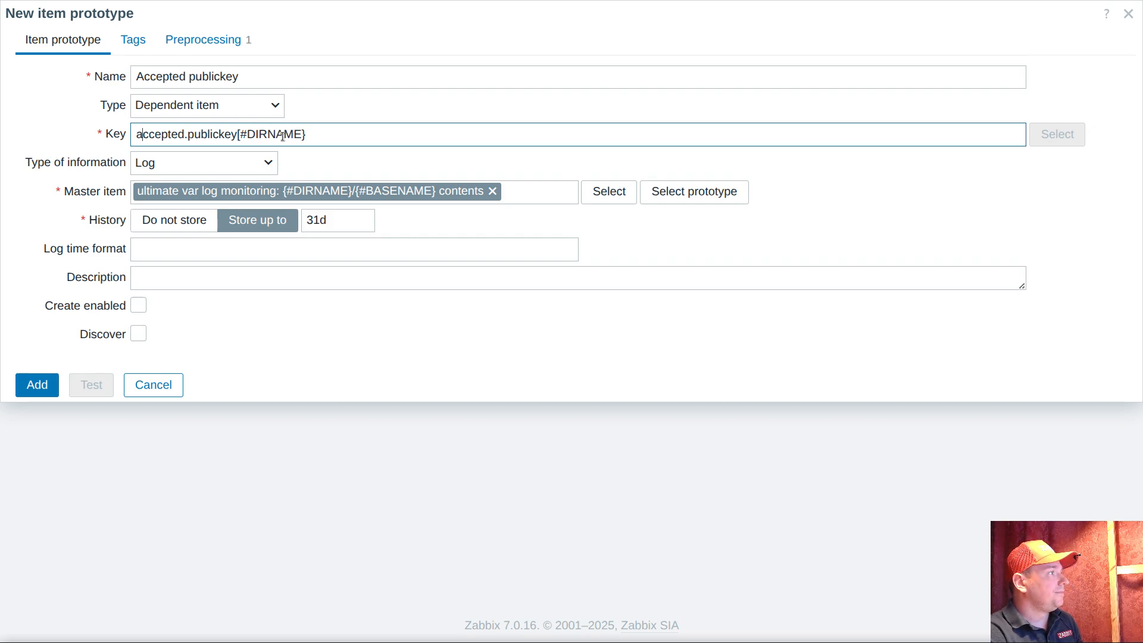
# Append the parameter [{#DIRNAME}/{#BASENAME}] to the item prototype's key
pyautogui.click(242, 136)
pyautogui.write('{#DIRNAME}')
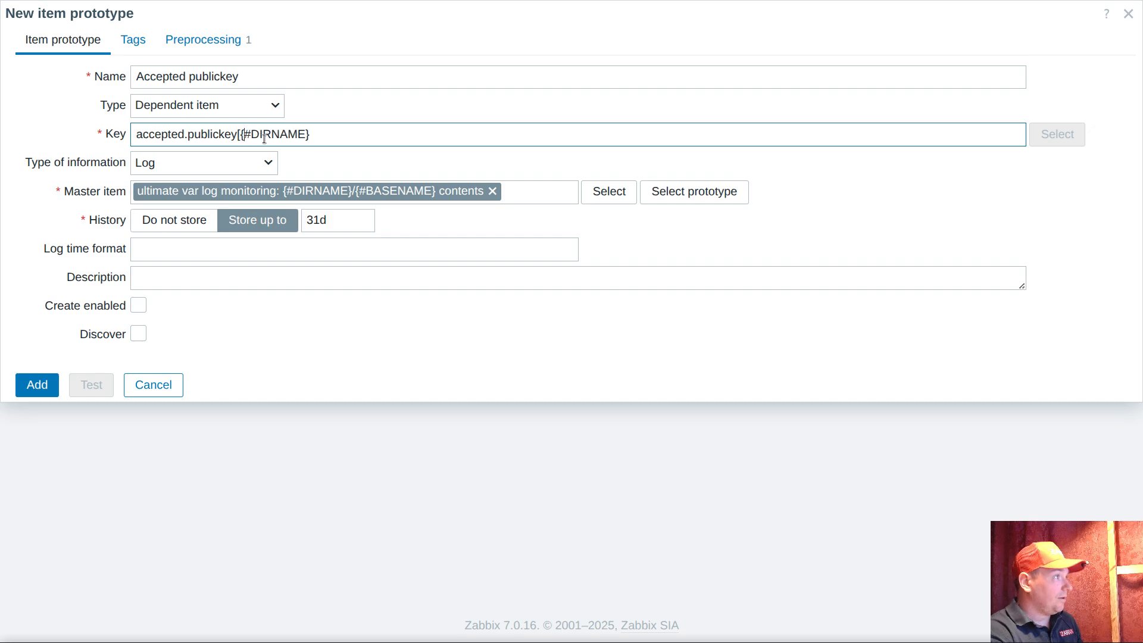
pyautogui.write('/')
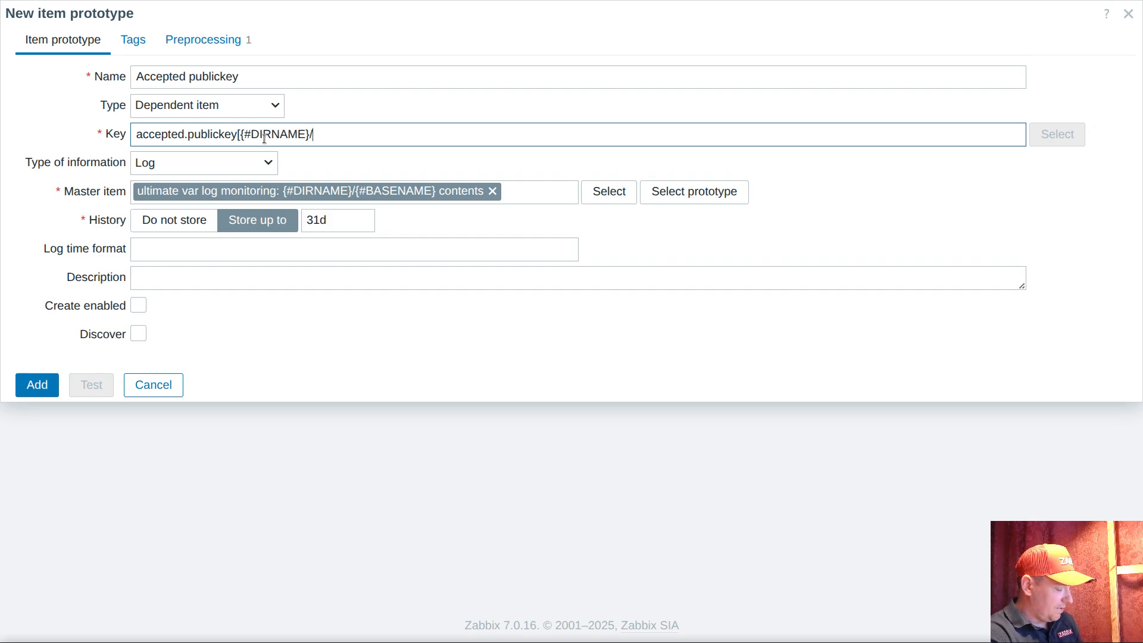
pyautogui.write('{#BASENA')
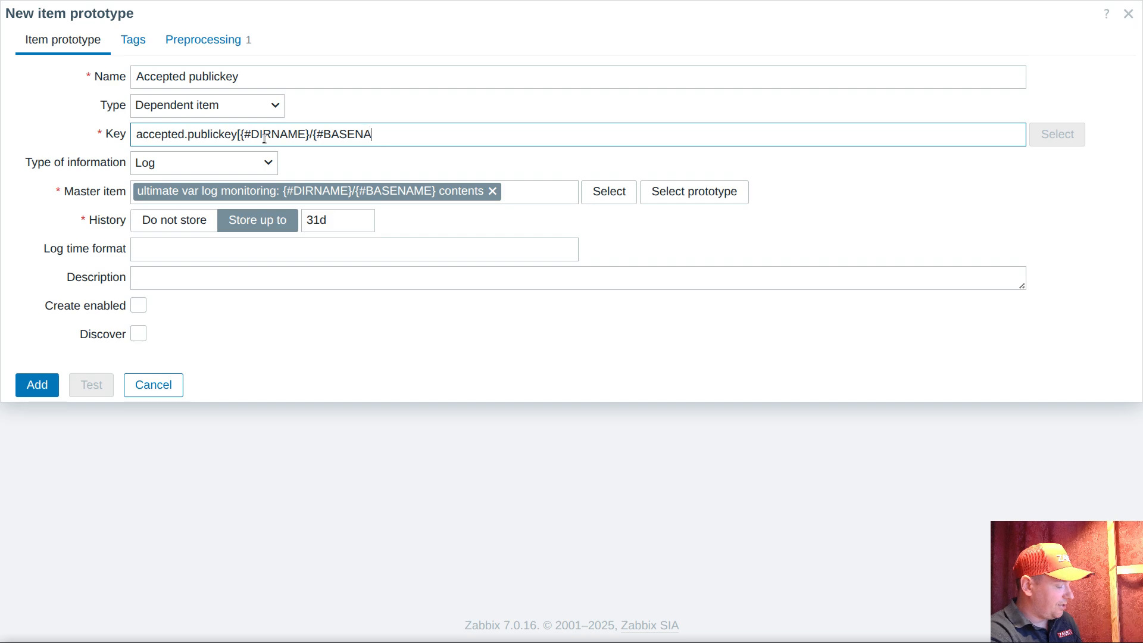
pyautogui.write('ME}')
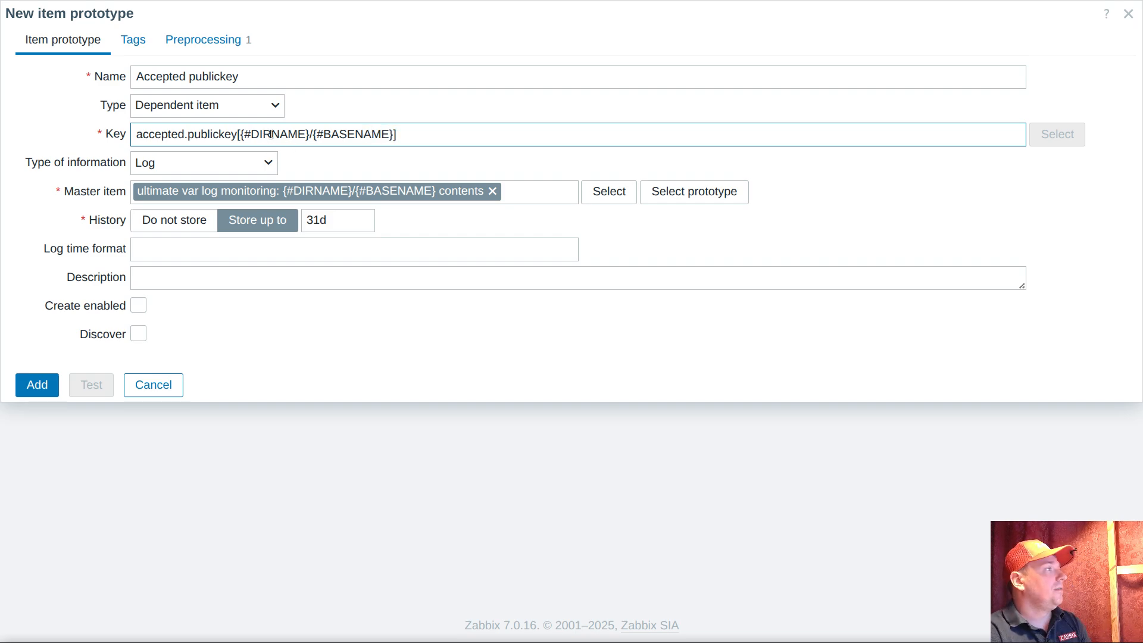
# Extend the item prototype's name to "Accepted publickey {#DIRNAME}/{#BASENAME}" by reusing the macros from the key
pyautogui.moveTo(241, 140); pyautogui.dragTo(393, 140)
pyautogui.hotkey('ctrl', 'c')
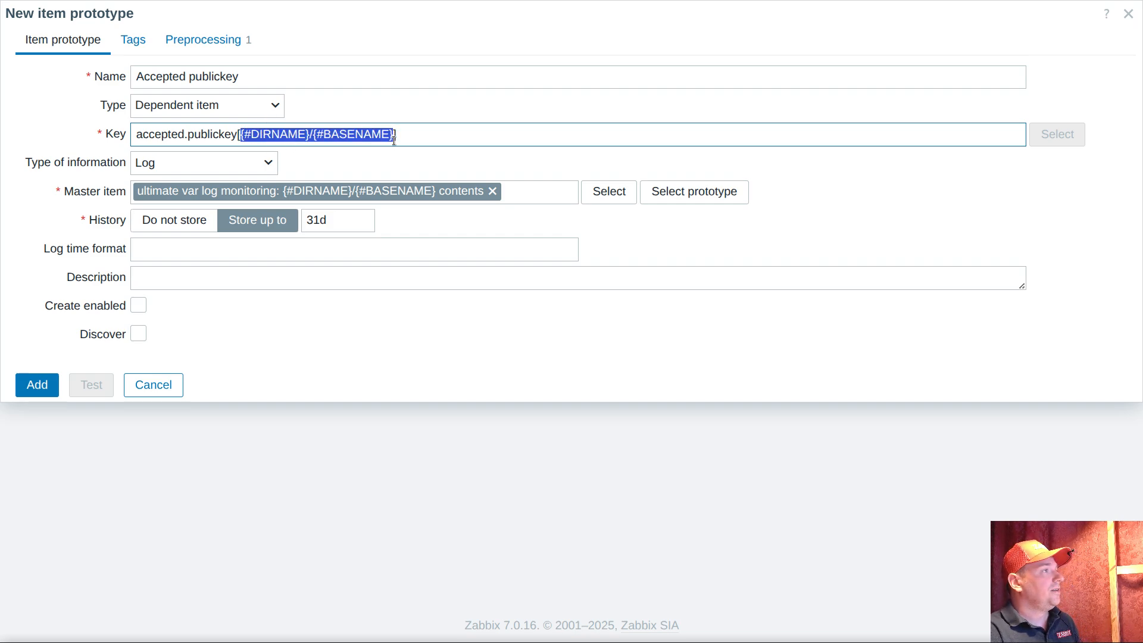
pyautogui.click(339, 82)
pyautogui.hotkey('ctrl', 'v')
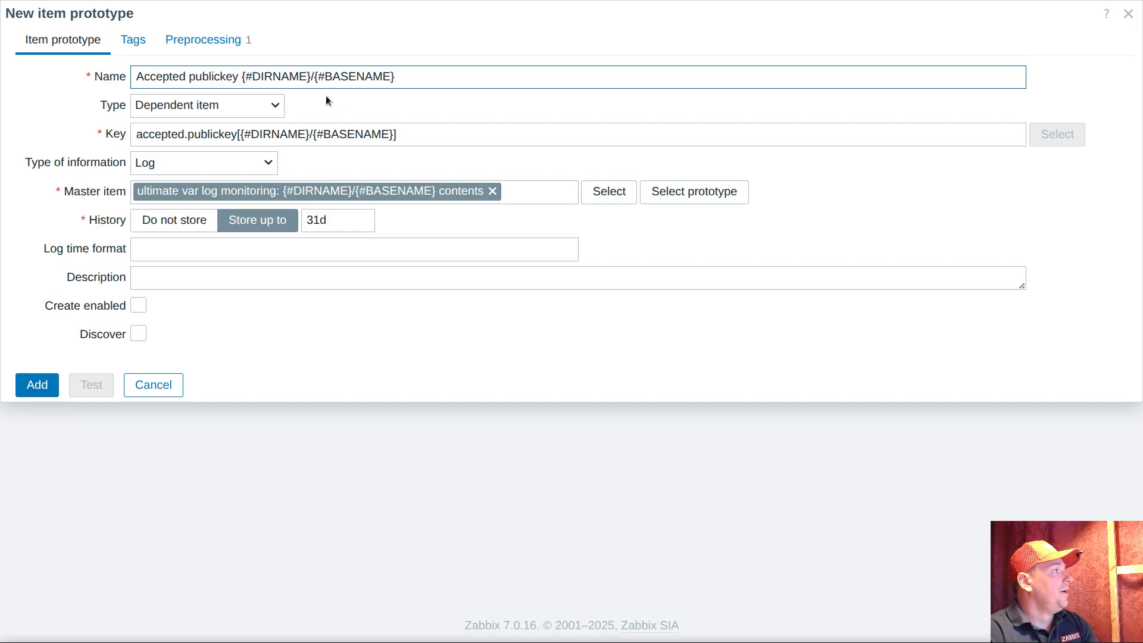
# Check the regular expression preprocessing step and add the new item prototype to the log discovery rule
pyautogui.click(429, 133)
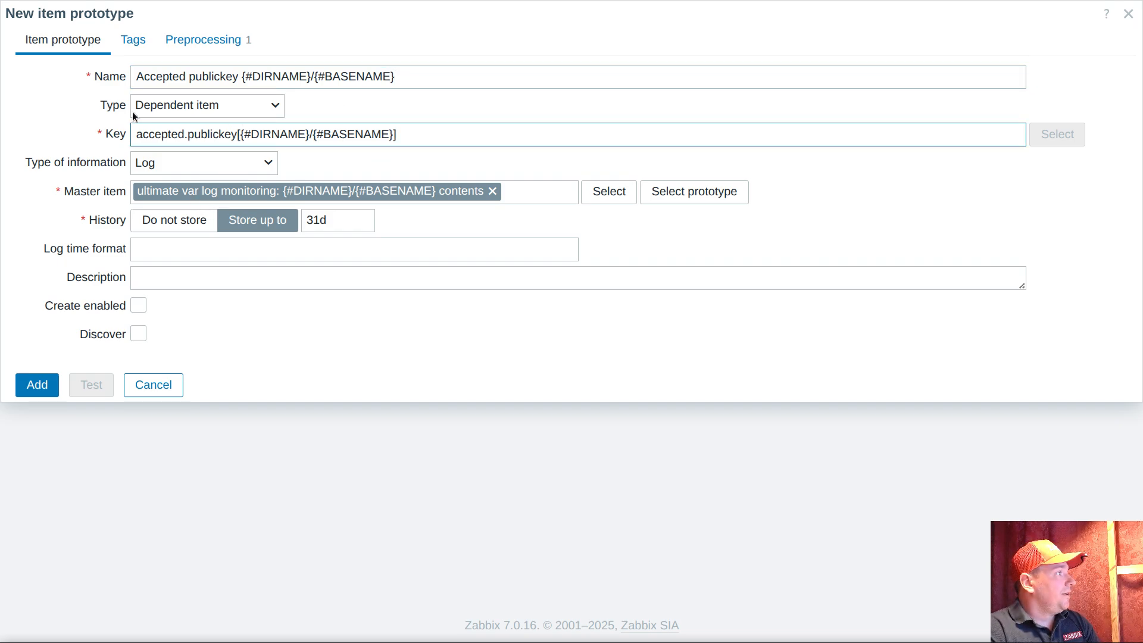
pyautogui.click(218, 43)
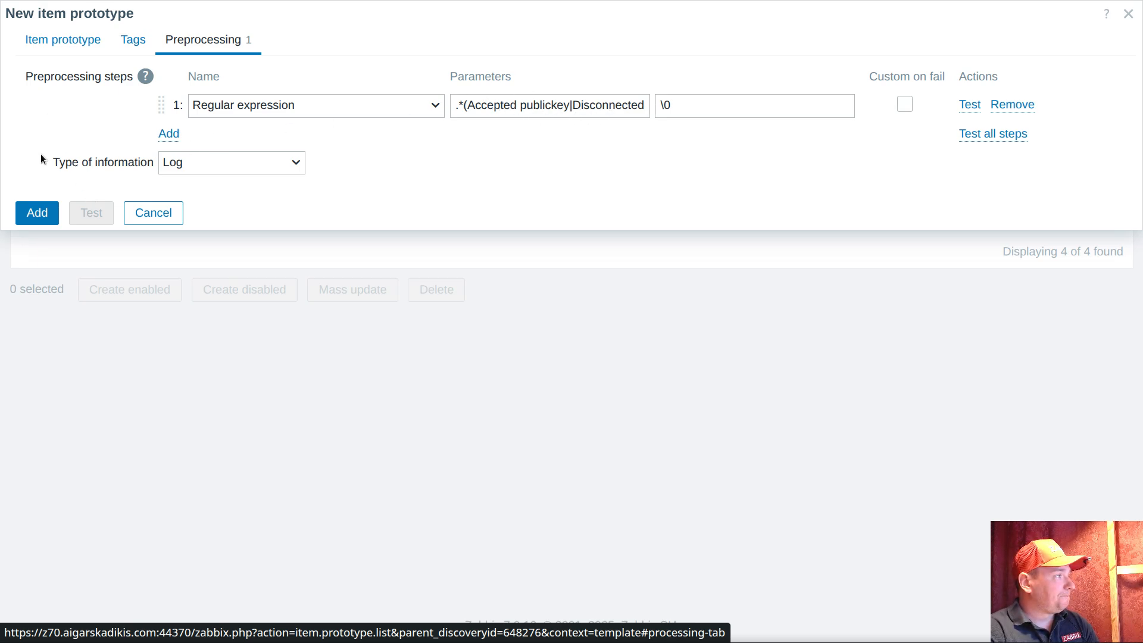
pyautogui.click(37, 209)
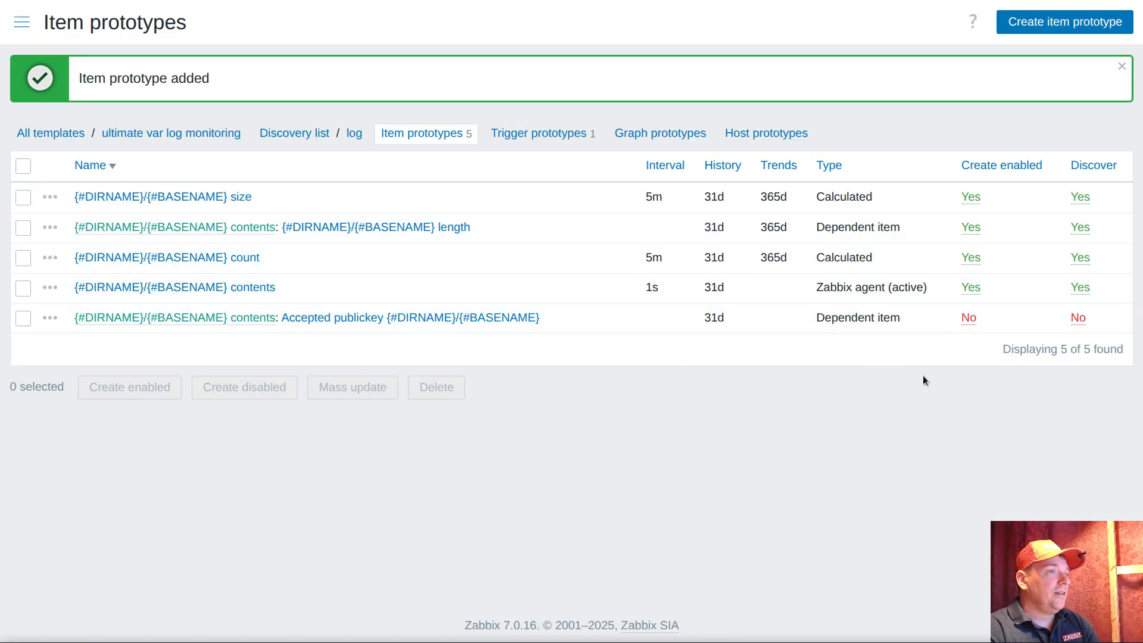
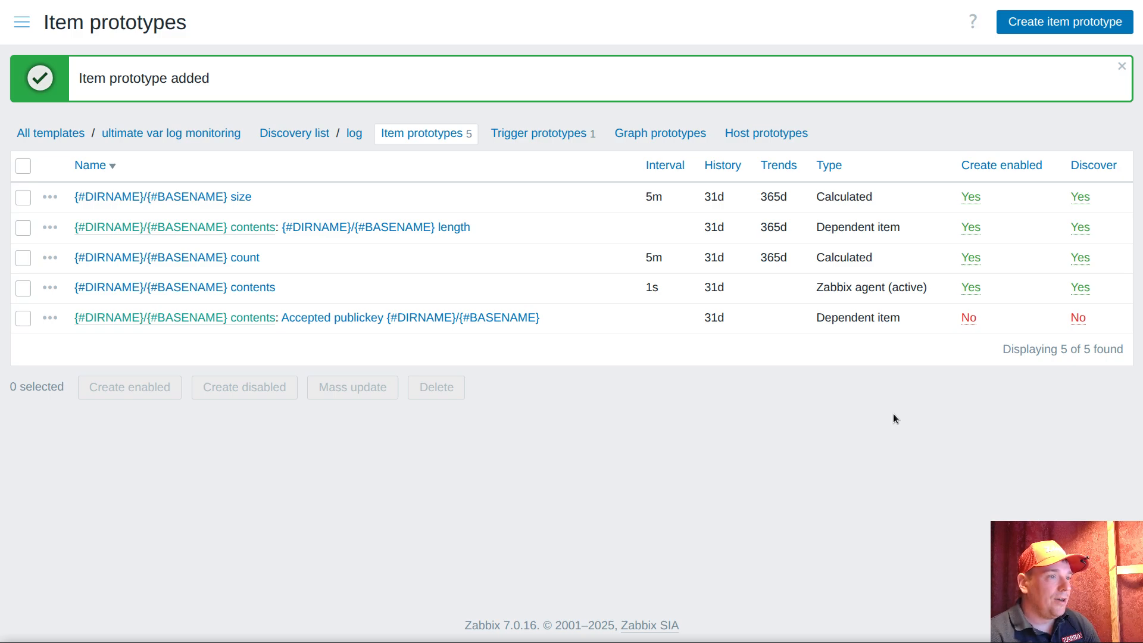
# Look up the name of the log file holding the SSH entries in the terminal and return to Zabbix
pyautogui.hotkey('alt', 'Tab')
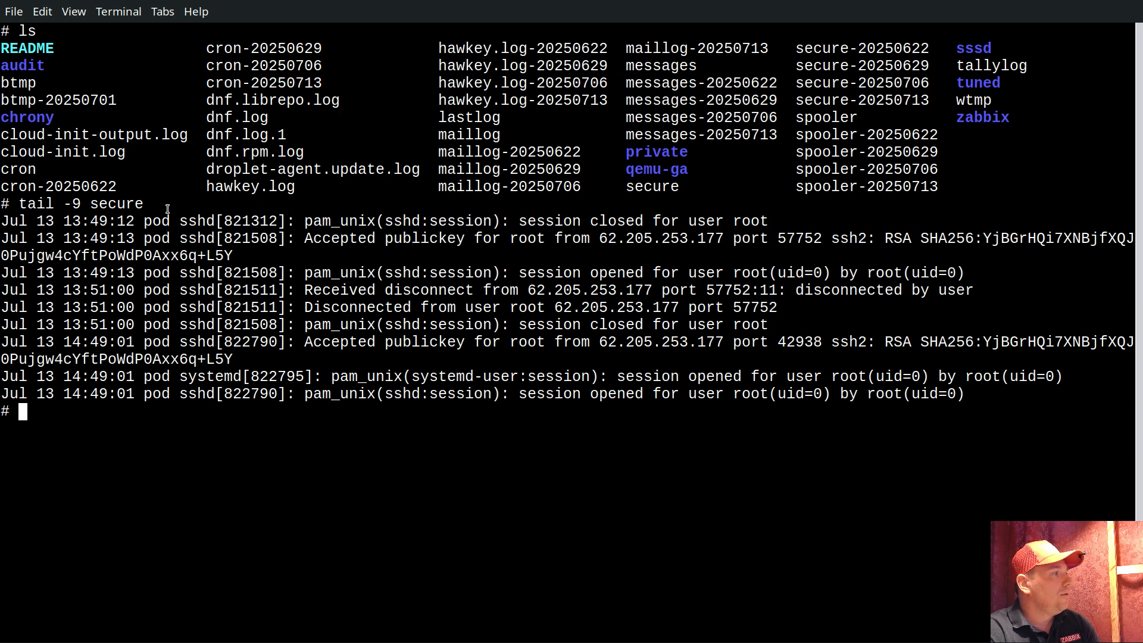
pyautogui.doubleClick(124, 206)
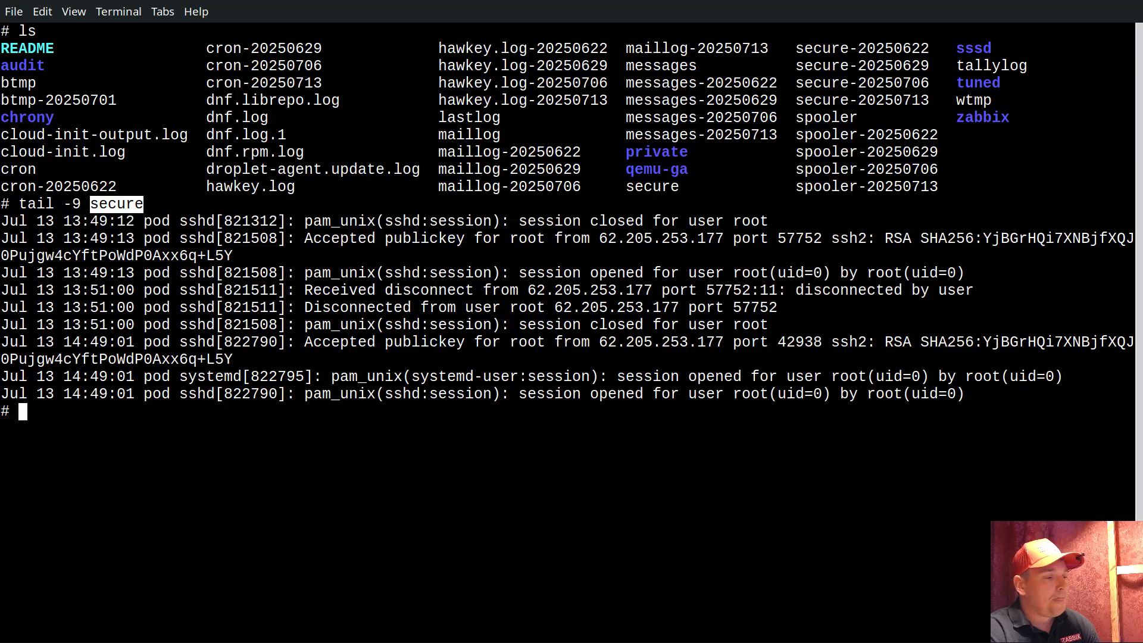
pyautogui.hotkey('alt', 'Tab')
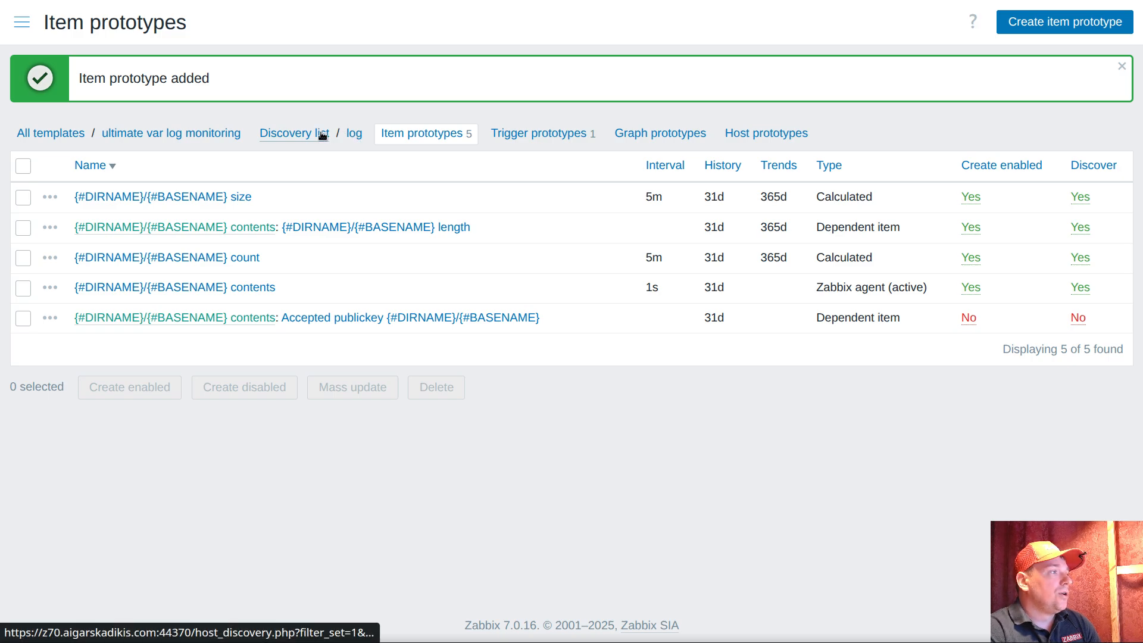
# Copy the phrase "Accepted publickey" from the dependent item prototype's name and close the prototype without changes
pyautogui.click(454, 317)
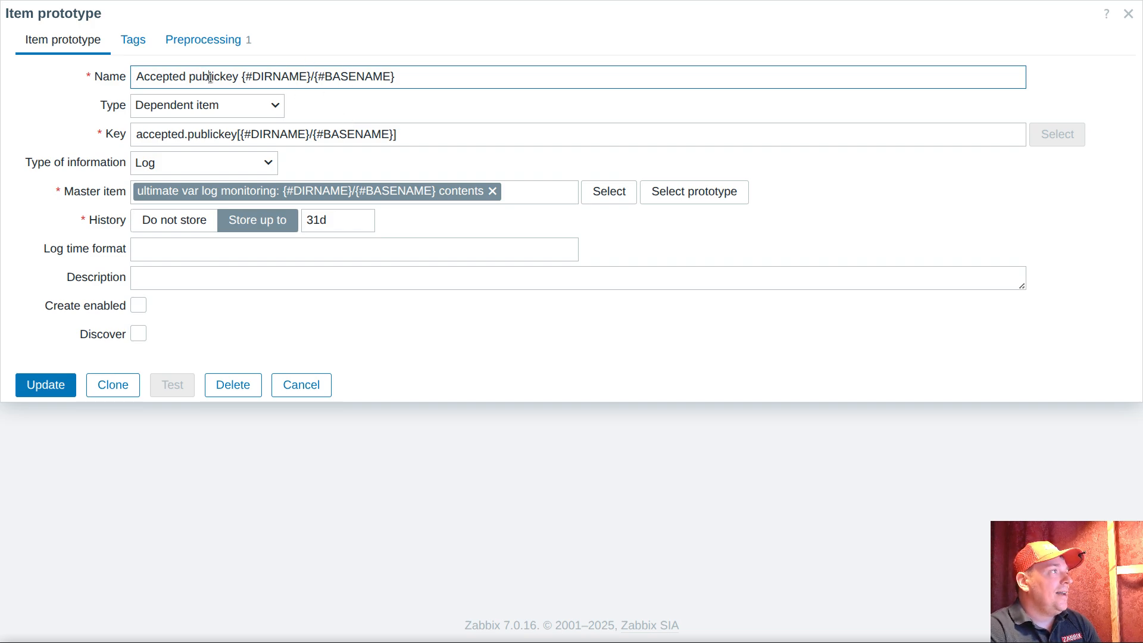
pyautogui.moveTo(239, 76); pyautogui.dragTo(133, 75)
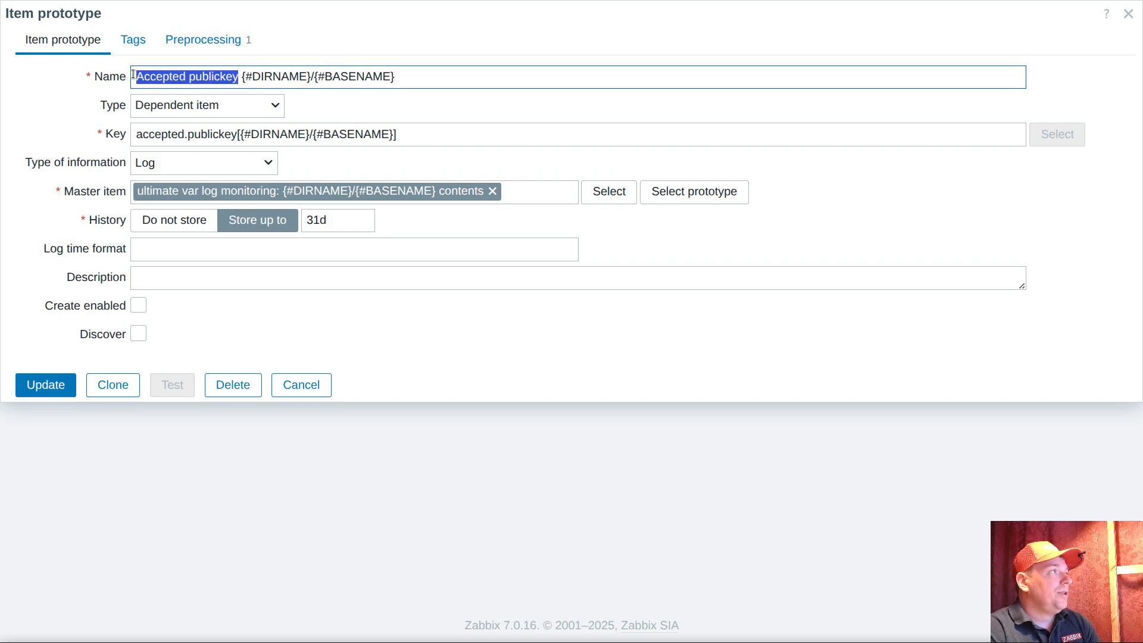
pyautogui.rightClick(164, 78)
pyautogui.click(259, 164)
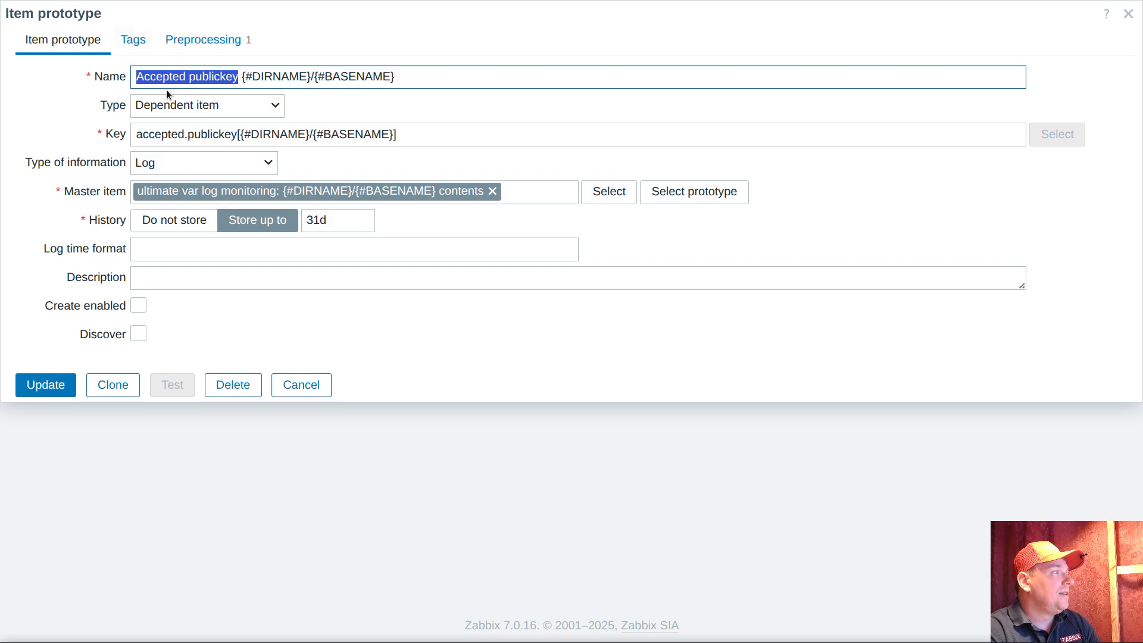
pyautogui.rightClick(223, 78)
pyautogui.click(299, 166)
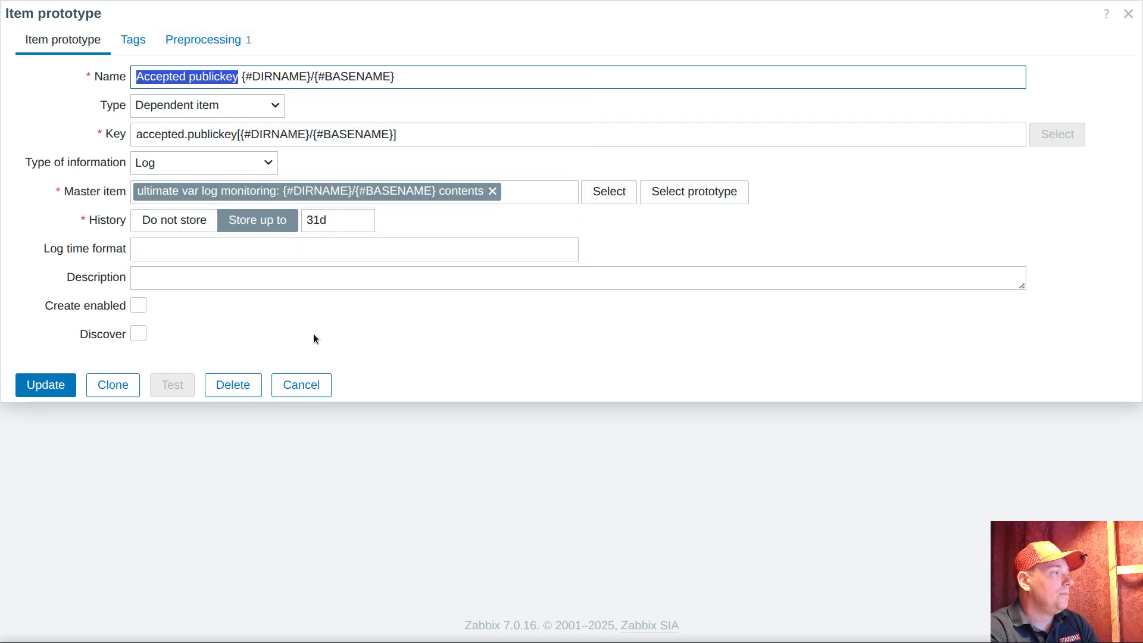
pyautogui.click(289, 386)
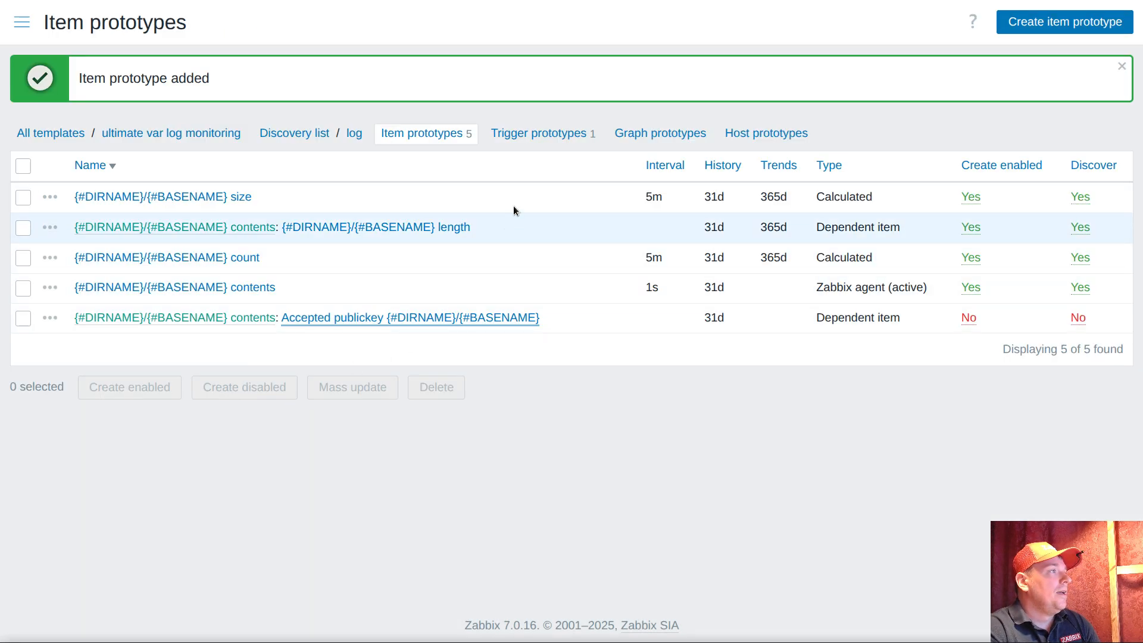
# Start a new override on the template's log discovery rule
pyautogui.click(315, 134)
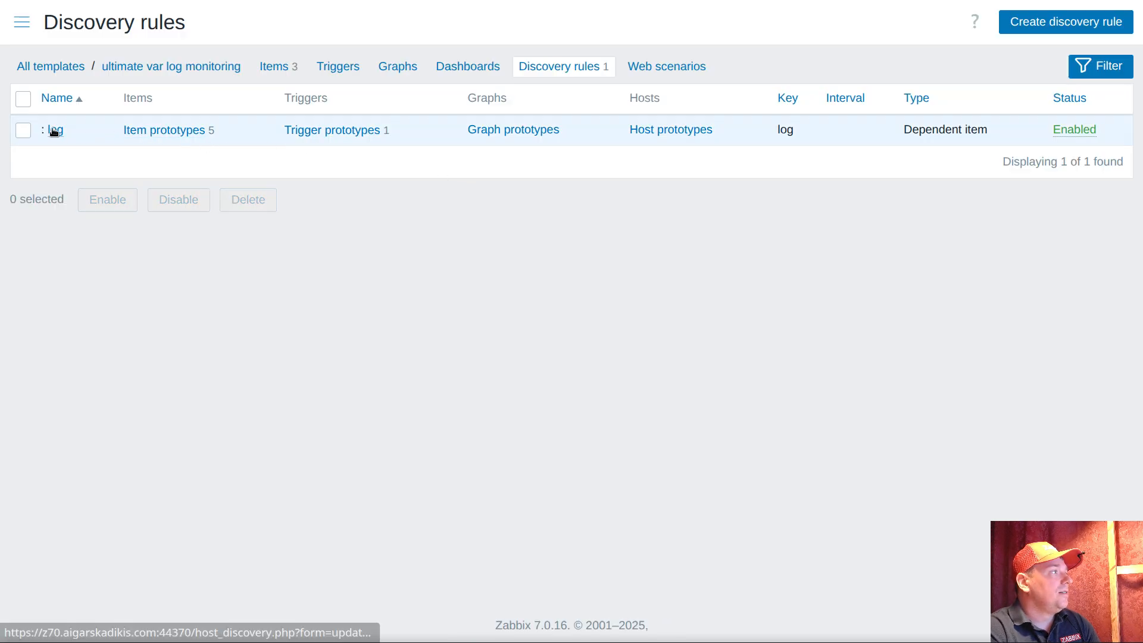
pyautogui.click(53, 131)
pyautogui.click(382, 98)
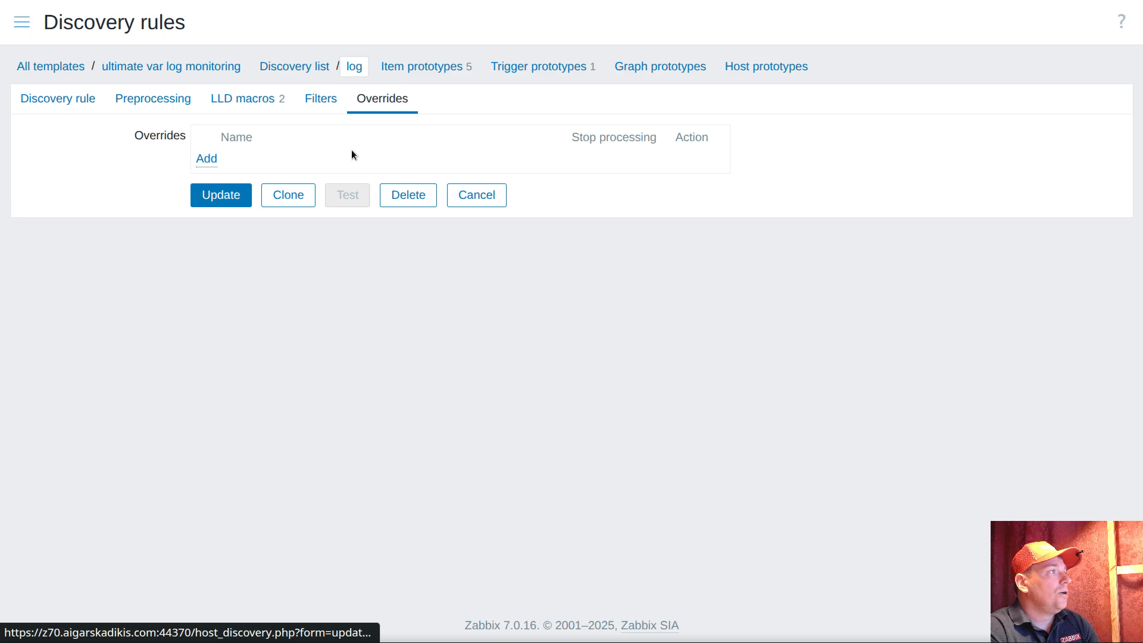
pyautogui.click(207, 159)
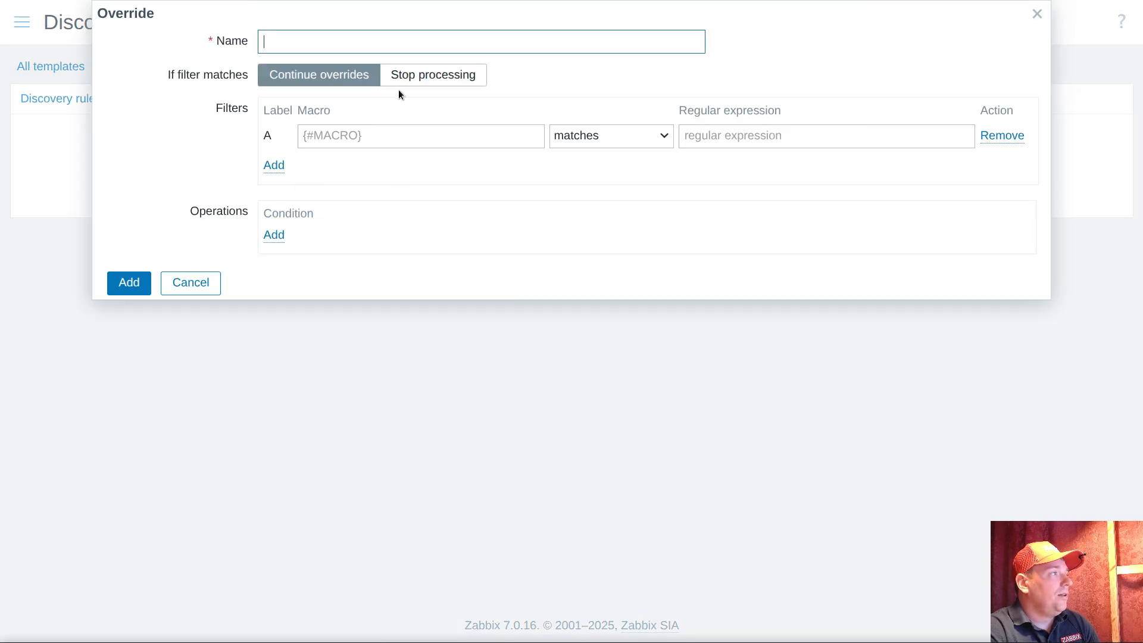
# Create an override operation for item prototypes with the condition contains "Accepted publickey"
pyautogui.click(274, 237)
pyautogui.click(415, 42)
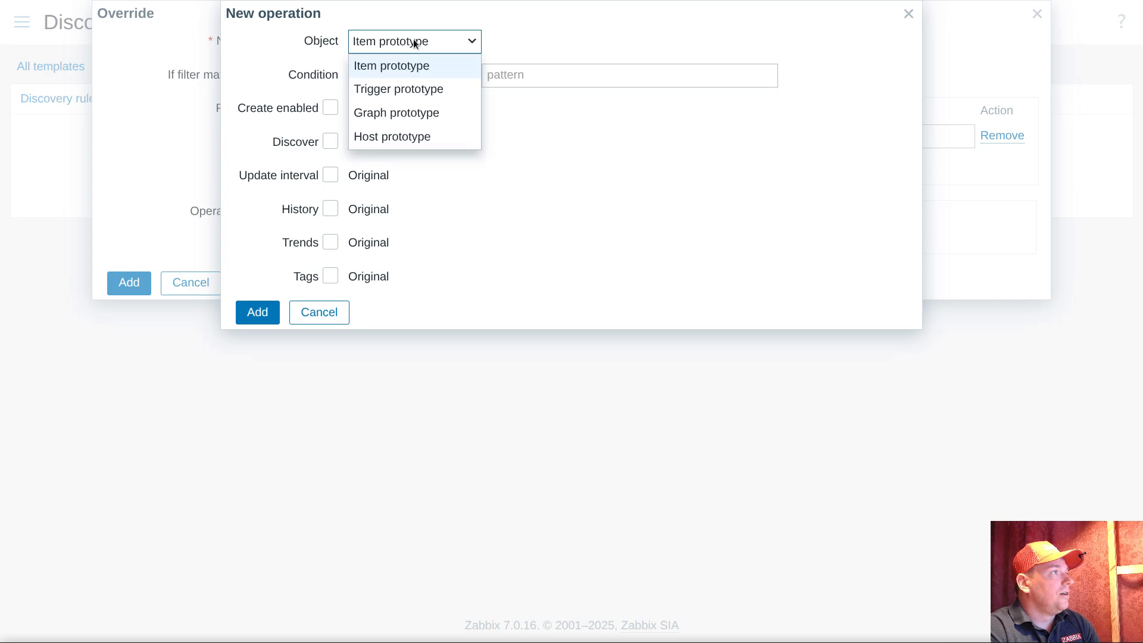
pyautogui.click(405, 68)
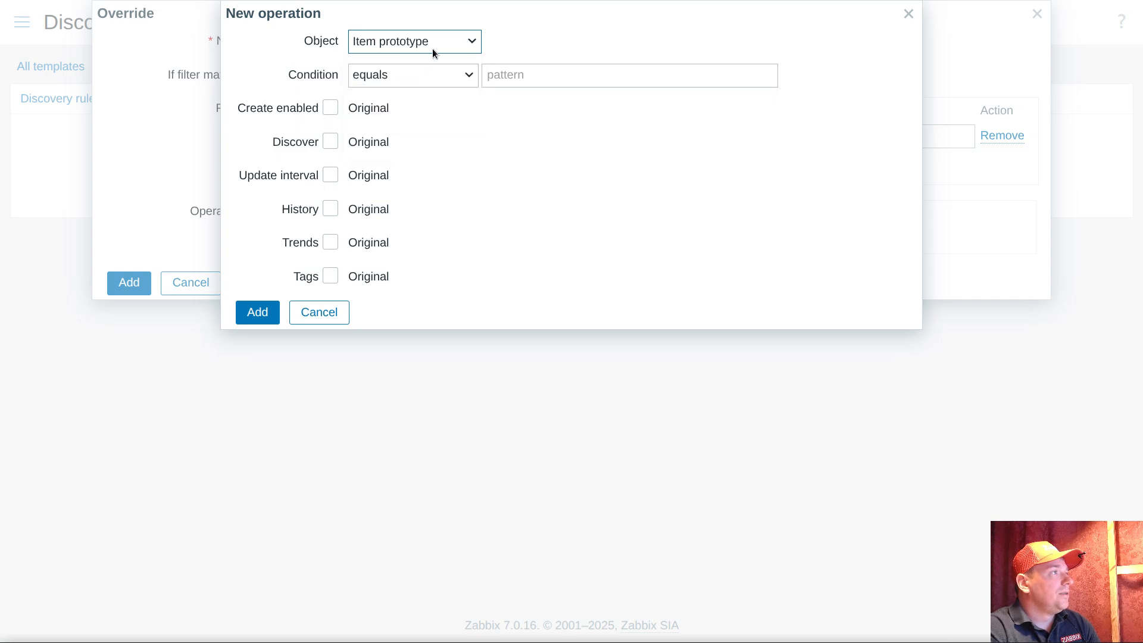
pyautogui.click(434, 72)
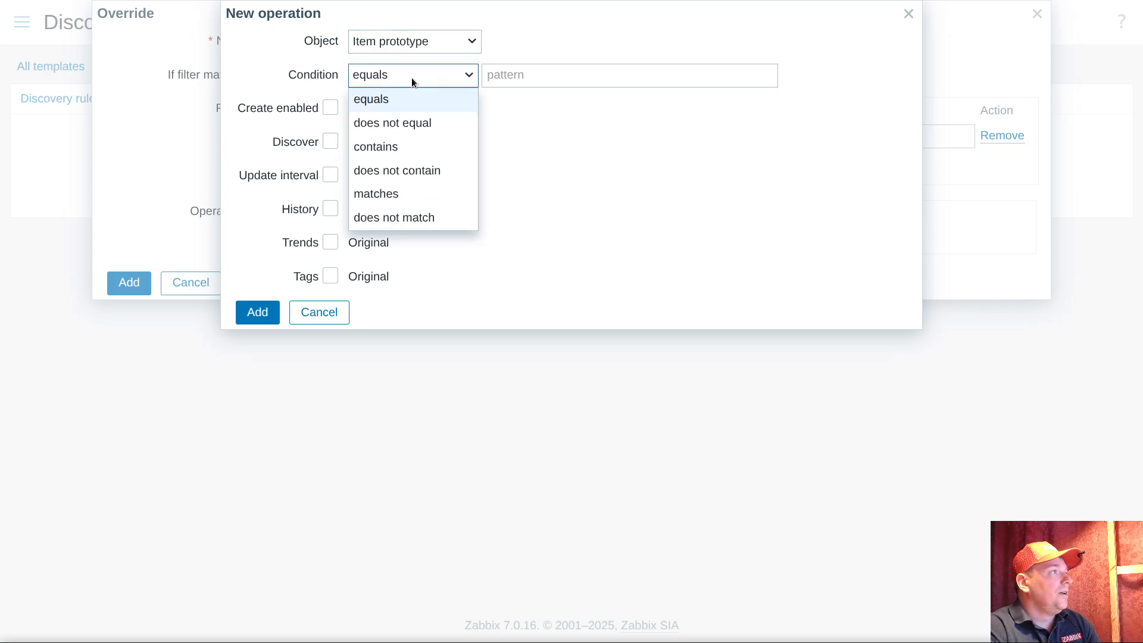
pyautogui.click(388, 145)
pyautogui.click(524, 80)
pyautogui.hotkey('ctrl', 'v')
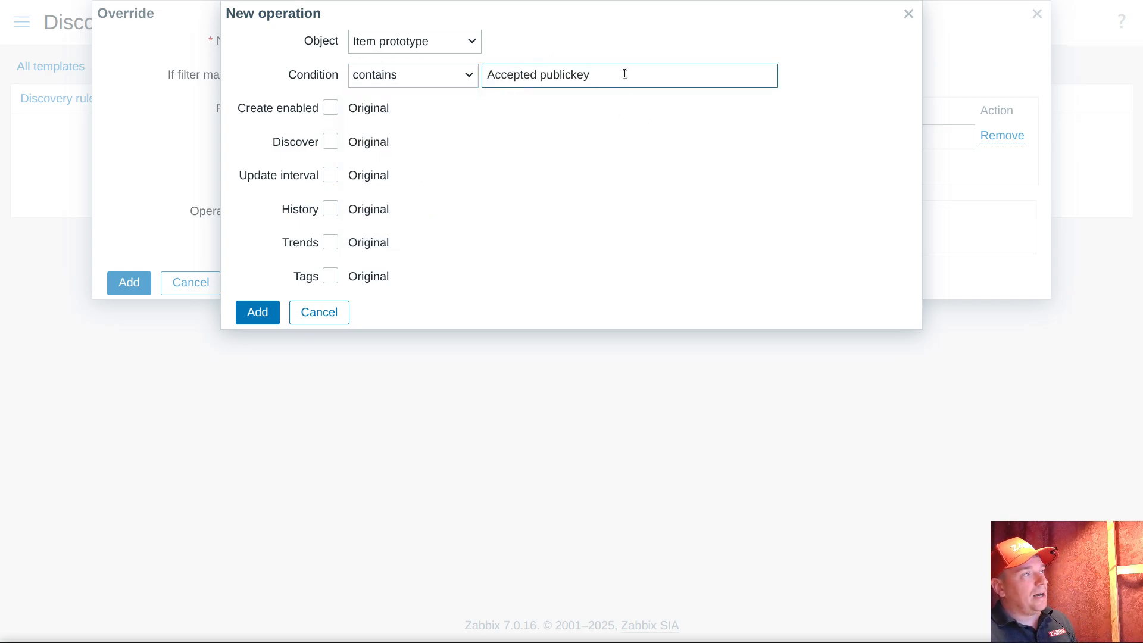
# Set Create enabled and Discover to Yes for the item prototype operation and add it to the override
pyautogui.click(330, 108)
pyautogui.click(331, 142)
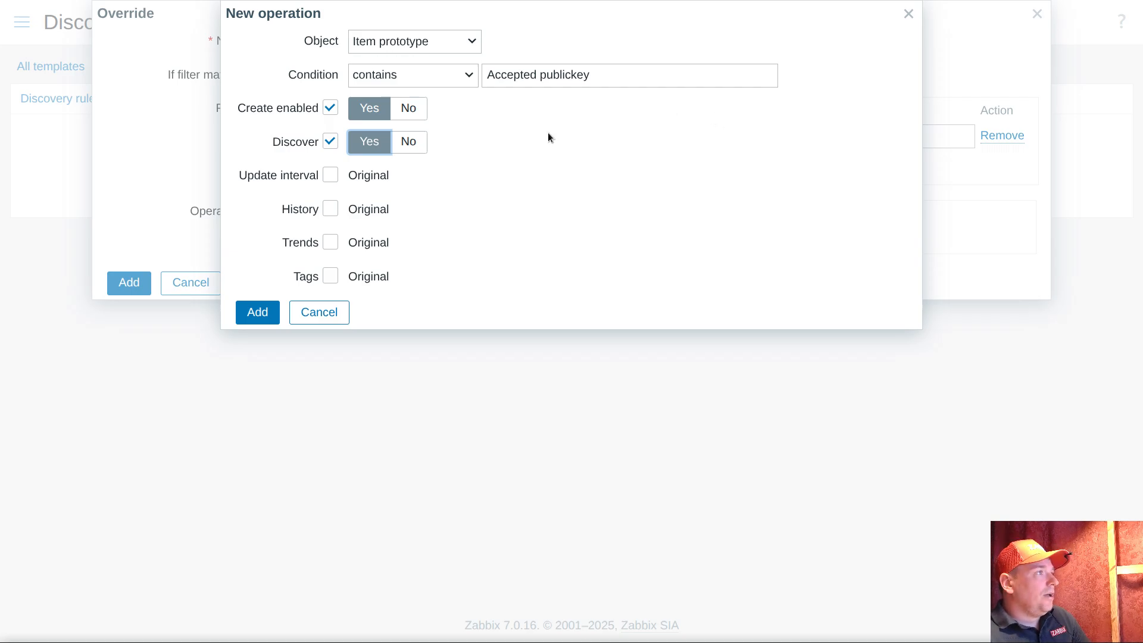
pyautogui.click(260, 312)
# Set the override's filter A to {#BASENAME} matches secure
pyautogui.click(363, 142)
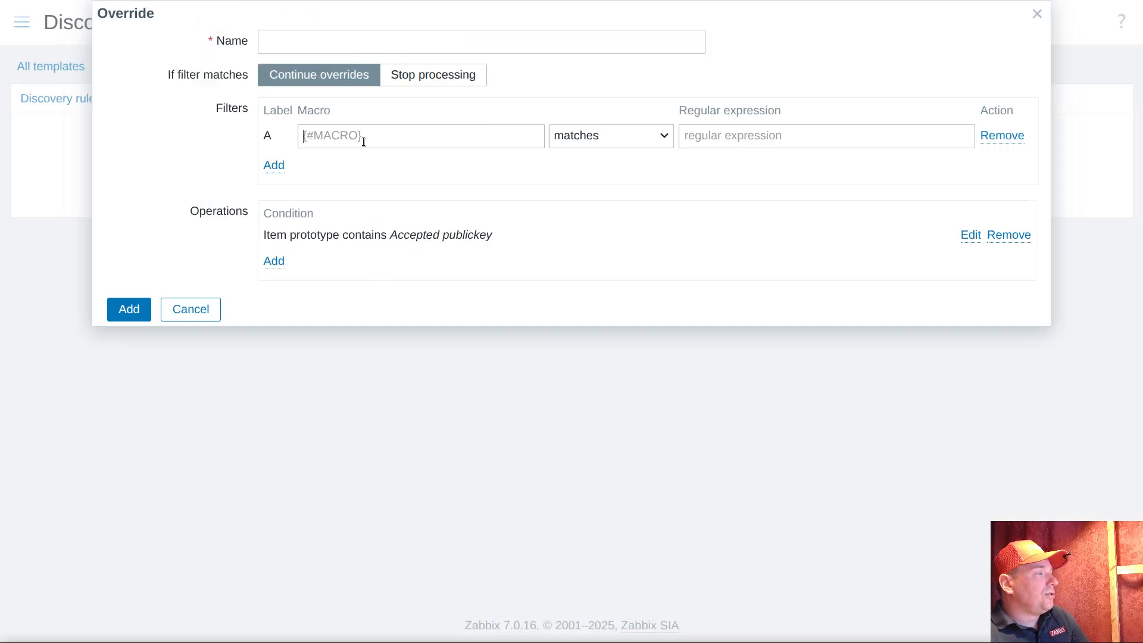
pyautogui.write('{')
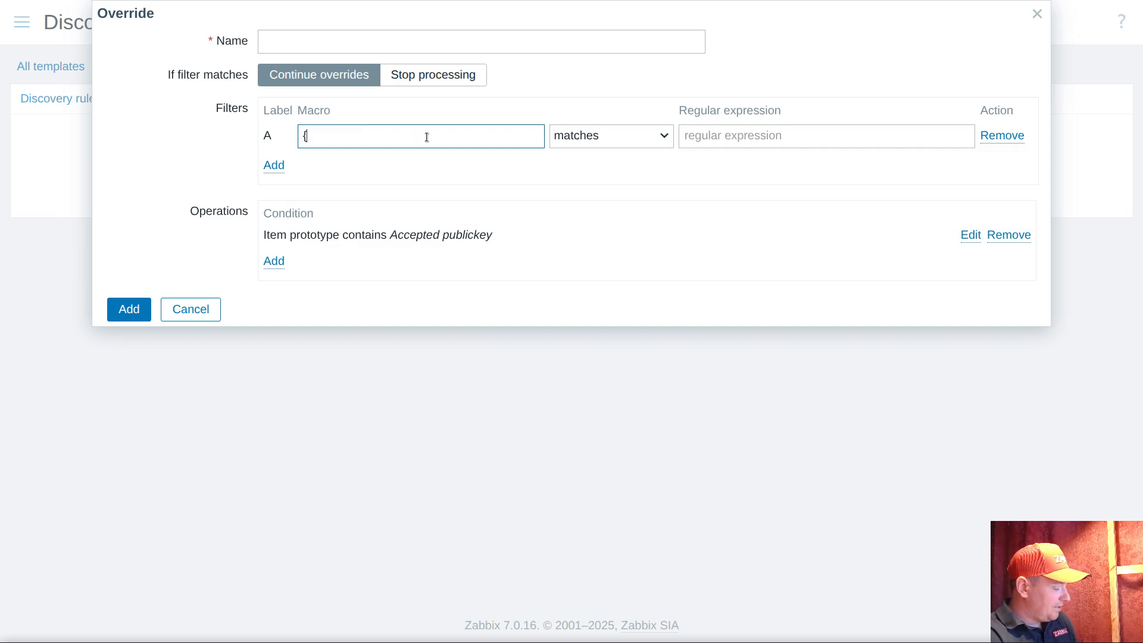
pyautogui.write('#')
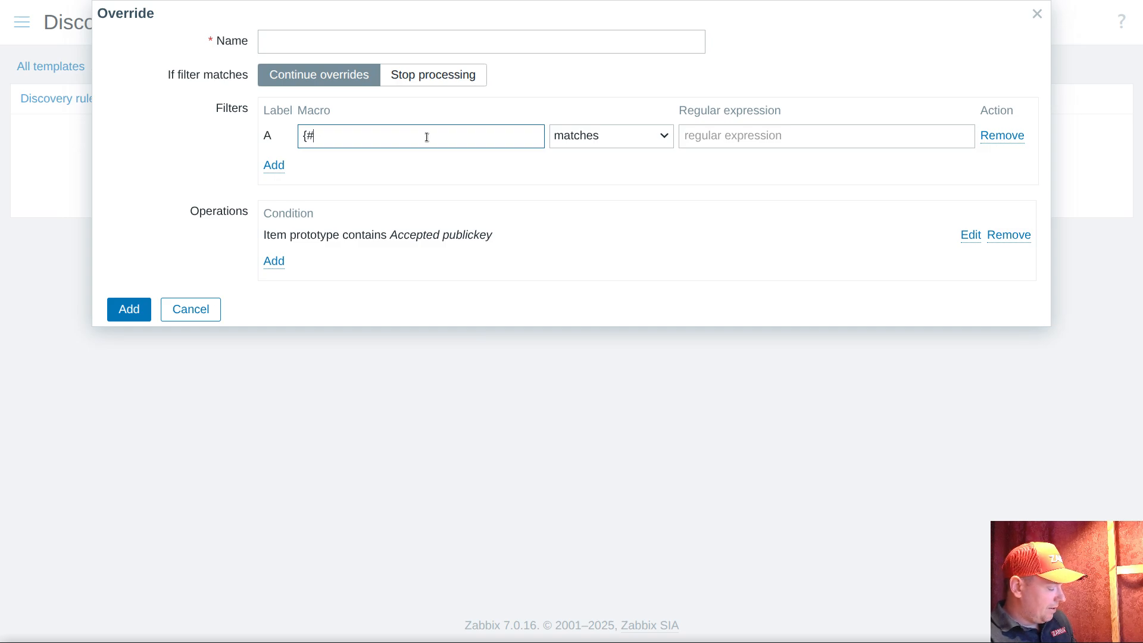
pyautogui.write('BASENAME}')
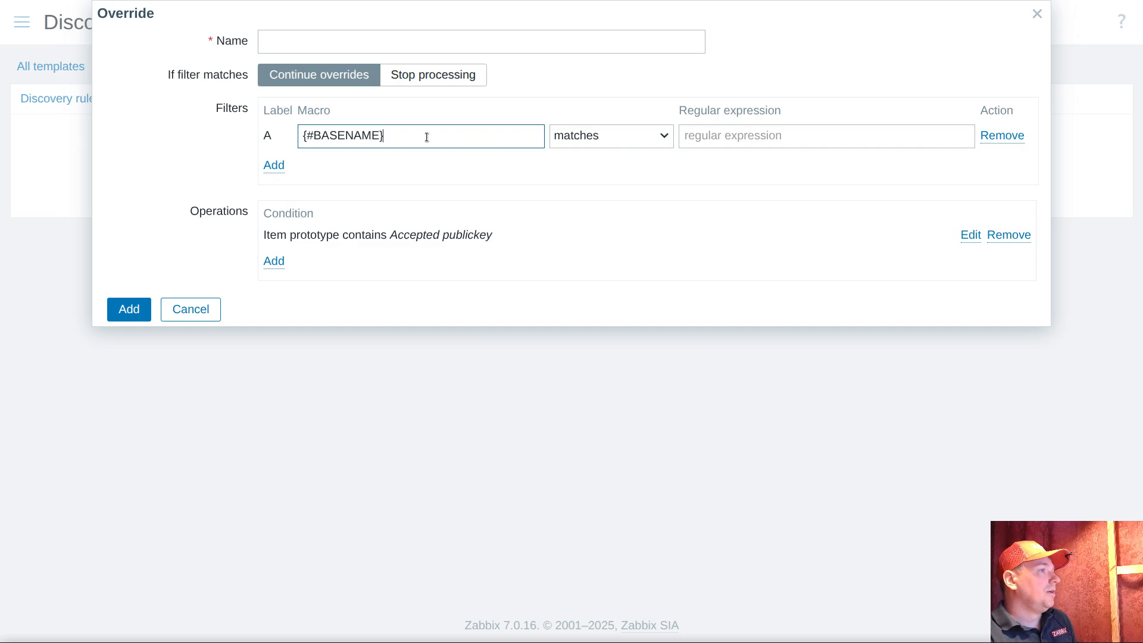
pyautogui.click(775, 141)
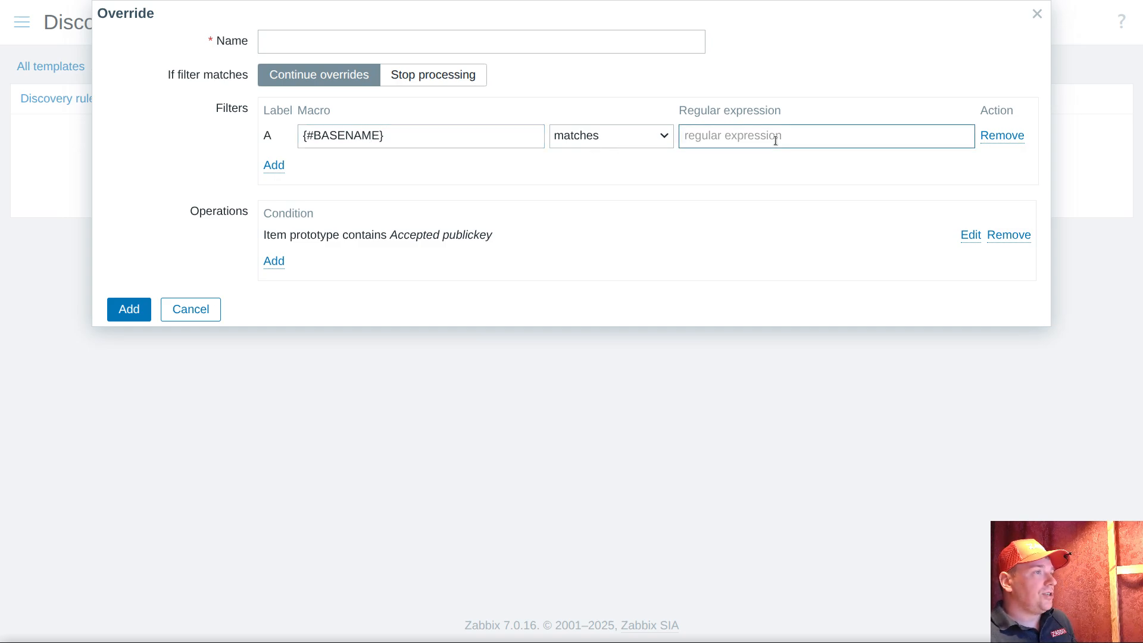
pyautogui.write('secur')
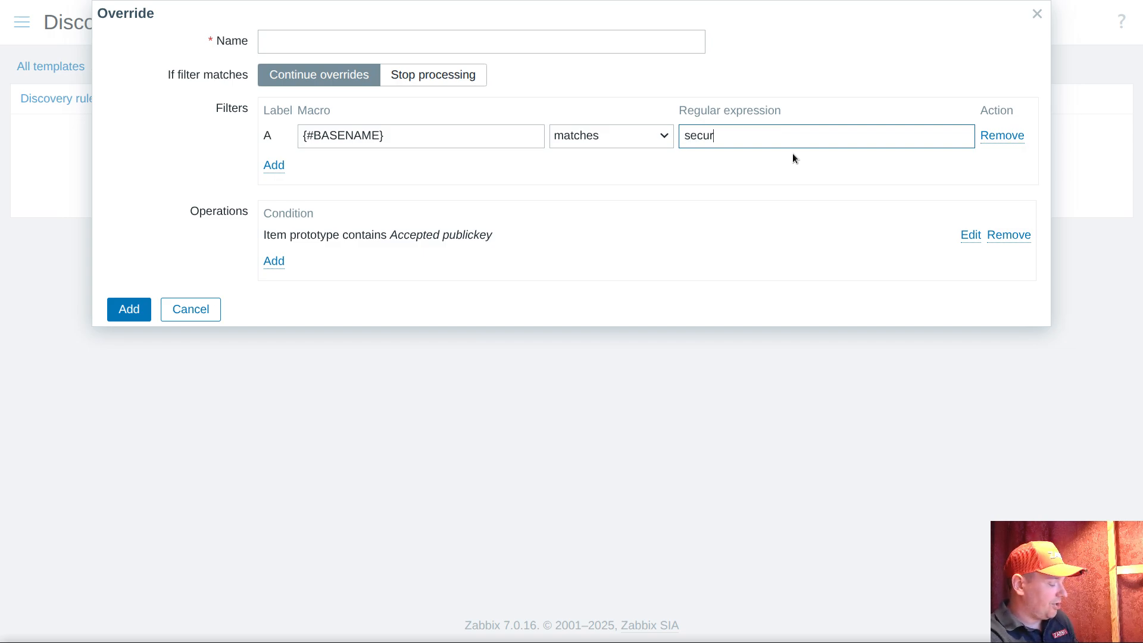
pyautogui.write('e')
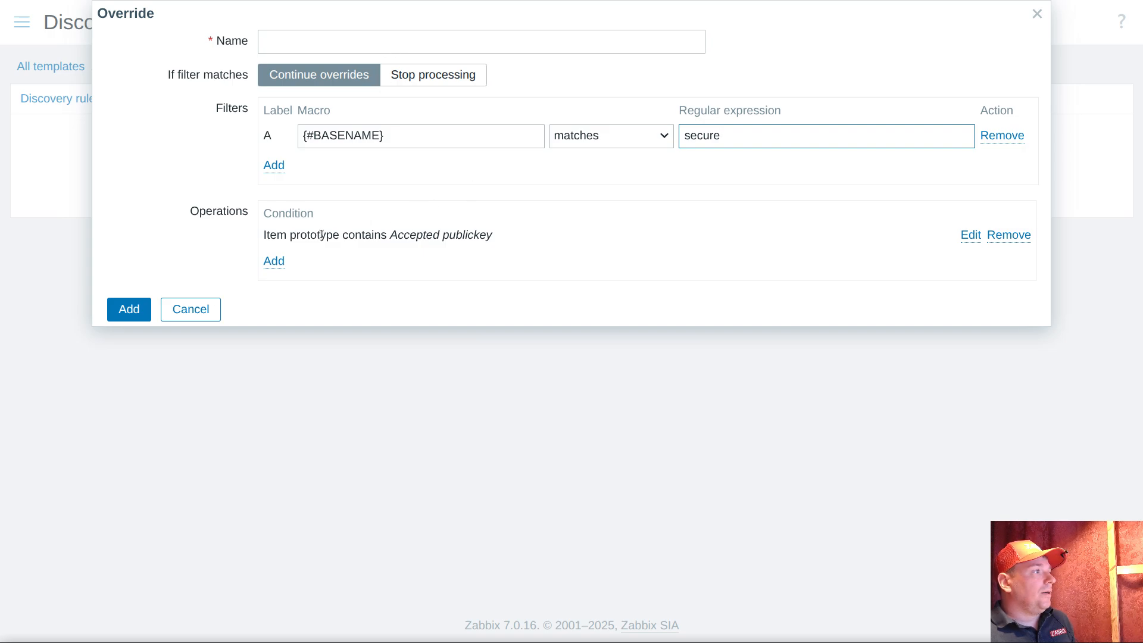
# Copy the phrase "Accepted publickey" from the item prototype operation's condition
pyautogui.doubleClick(410, 235)
pyautogui.moveTo(410, 234); pyautogui.dragTo(459, 235)
pyautogui.rightClick(459, 234)
pyautogui.click(521, 262)
# Add a trigger prototype operation with the condition contains "Accepted publickey" and both Create enabled and Discover set to Yes
pyautogui.click(274, 261)
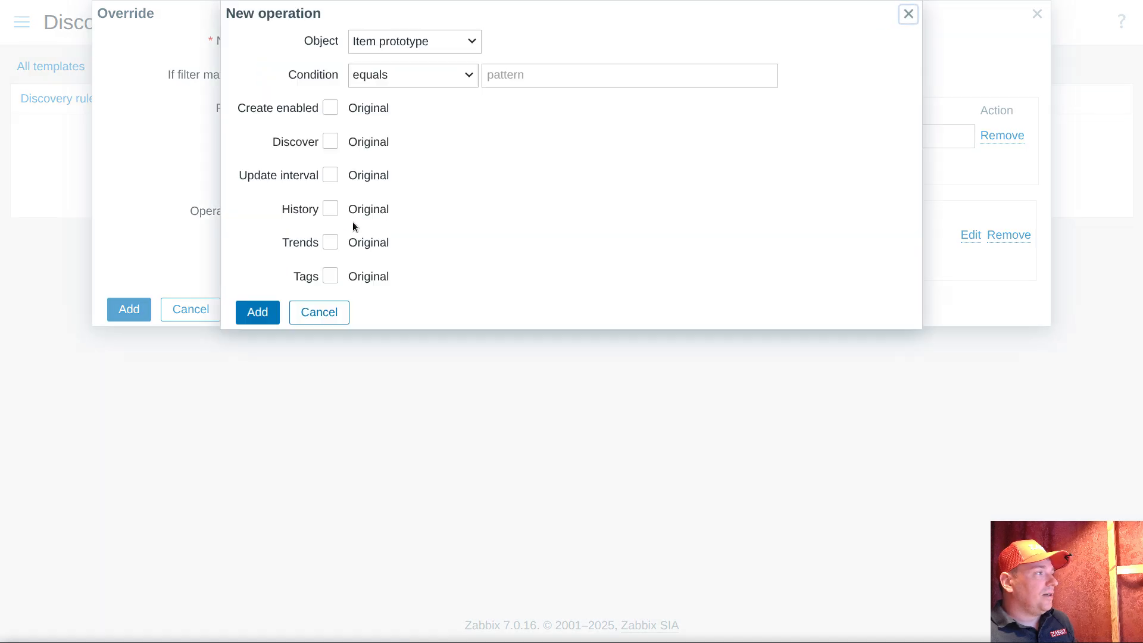
pyautogui.click(415, 42)
pyautogui.click(407, 90)
pyautogui.click(330, 108)
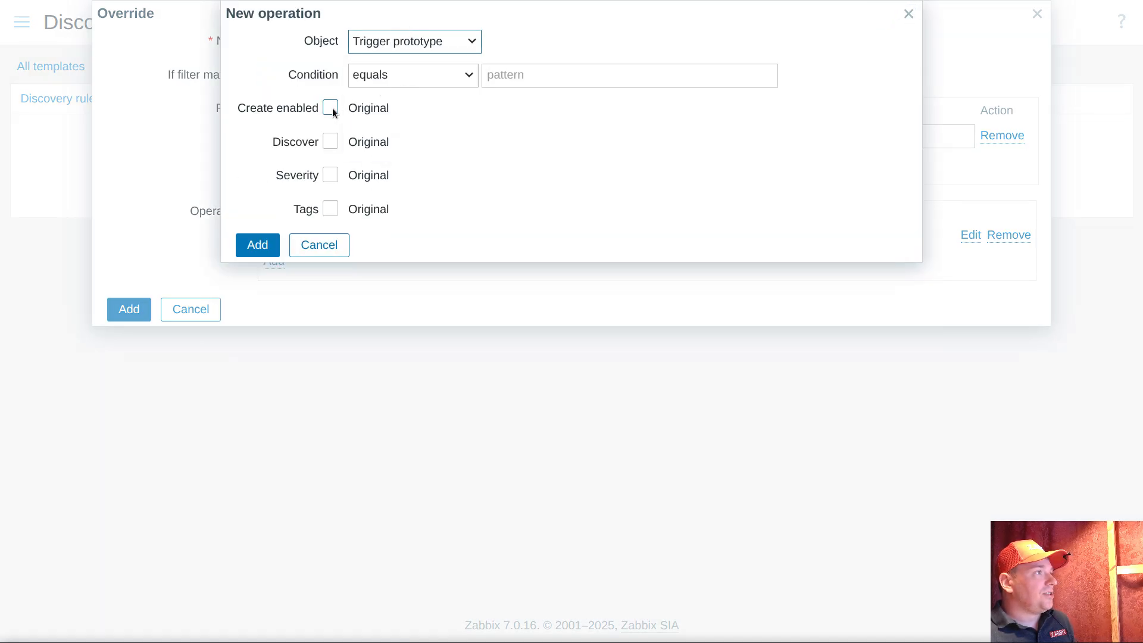
pyautogui.click(331, 141)
pyautogui.click(396, 76)
pyautogui.click(384, 153)
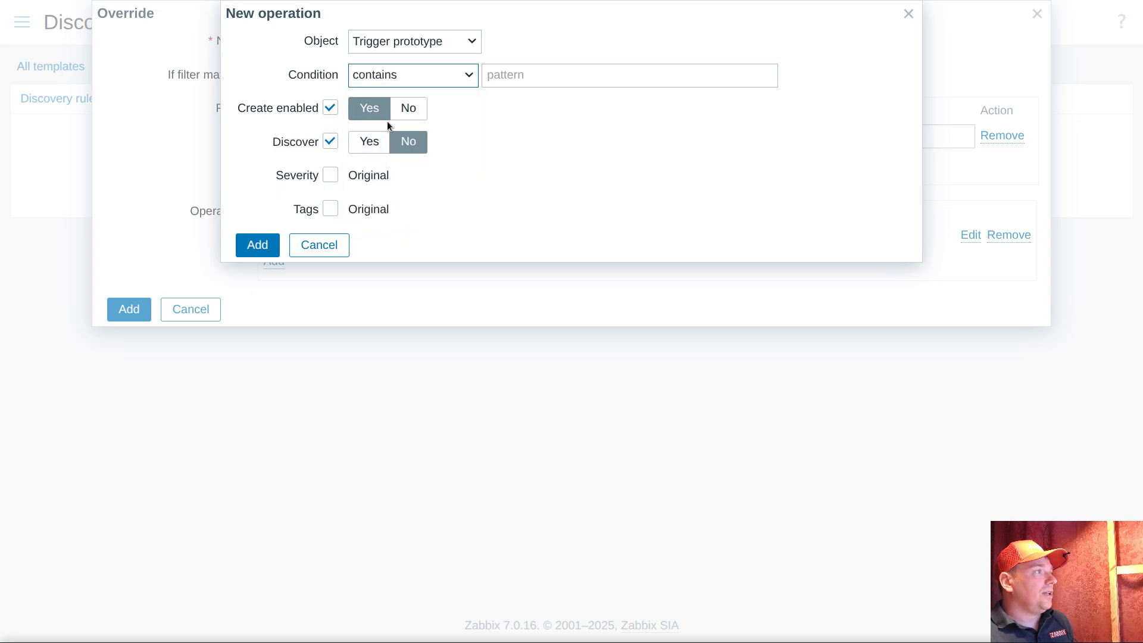
pyautogui.click(369, 141)
pyautogui.click(539, 79)
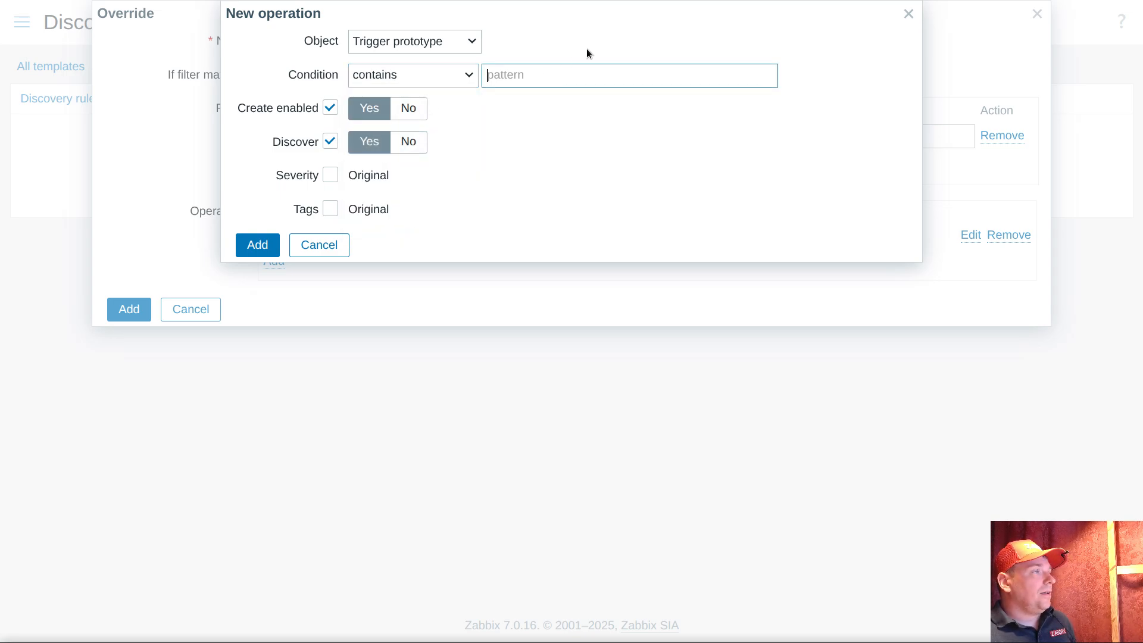
pyautogui.hotkey('ctrl', 'v')
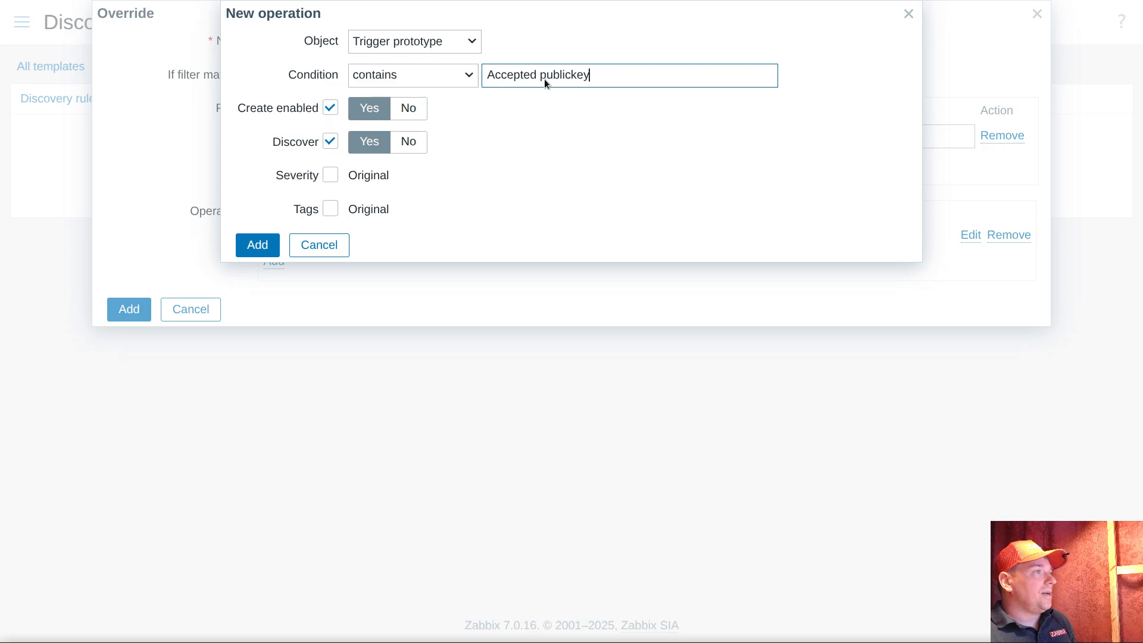
pyautogui.click(256, 251)
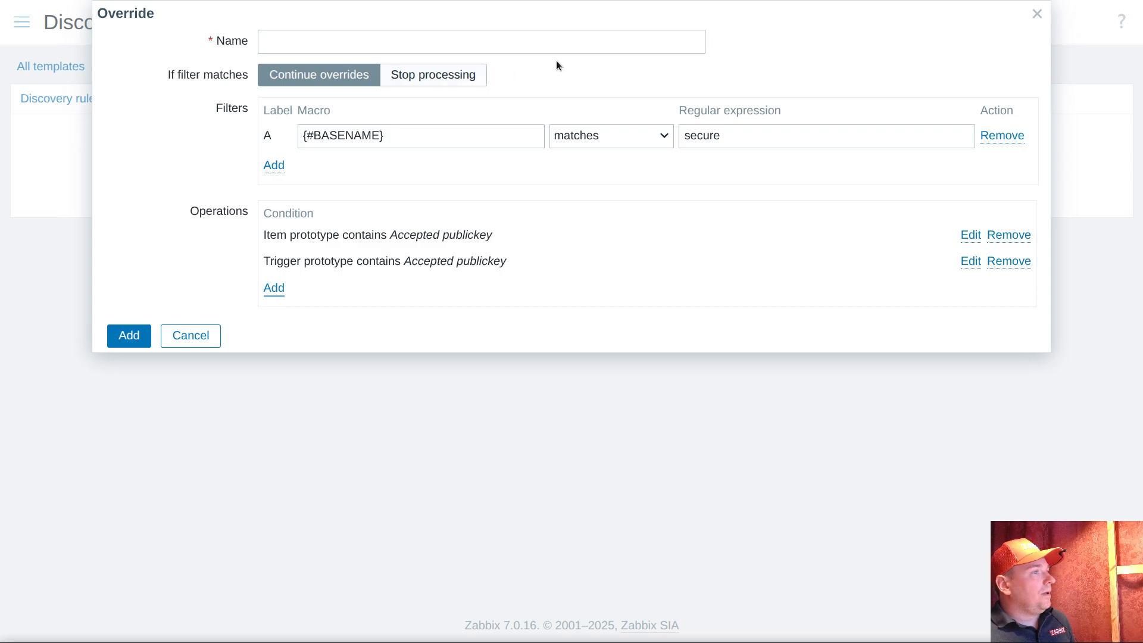
# Name the override "Accepted publickey" by reusing the phrase from its operation
pyautogui.click(468, 40)
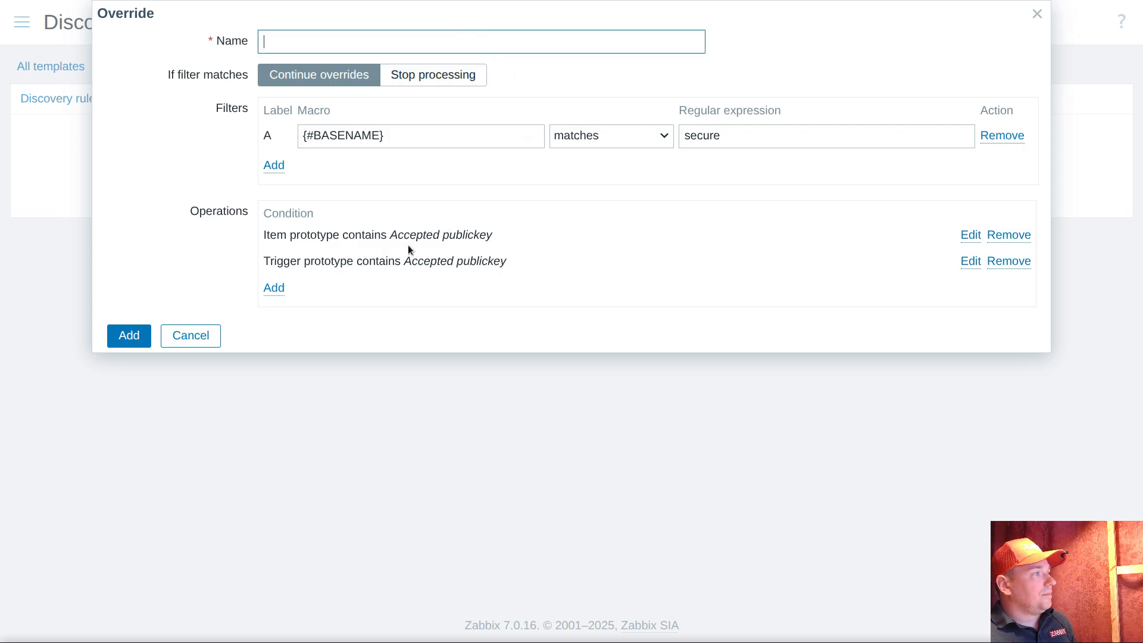
pyautogui.moveTo(390, 235); pyautogui.dragTo(493, 235)
pyautogui.hotkey('ctrl', 'c')
pyautogui.click(345, 33)
pyautogui.hotkey('ctrl', 'v')
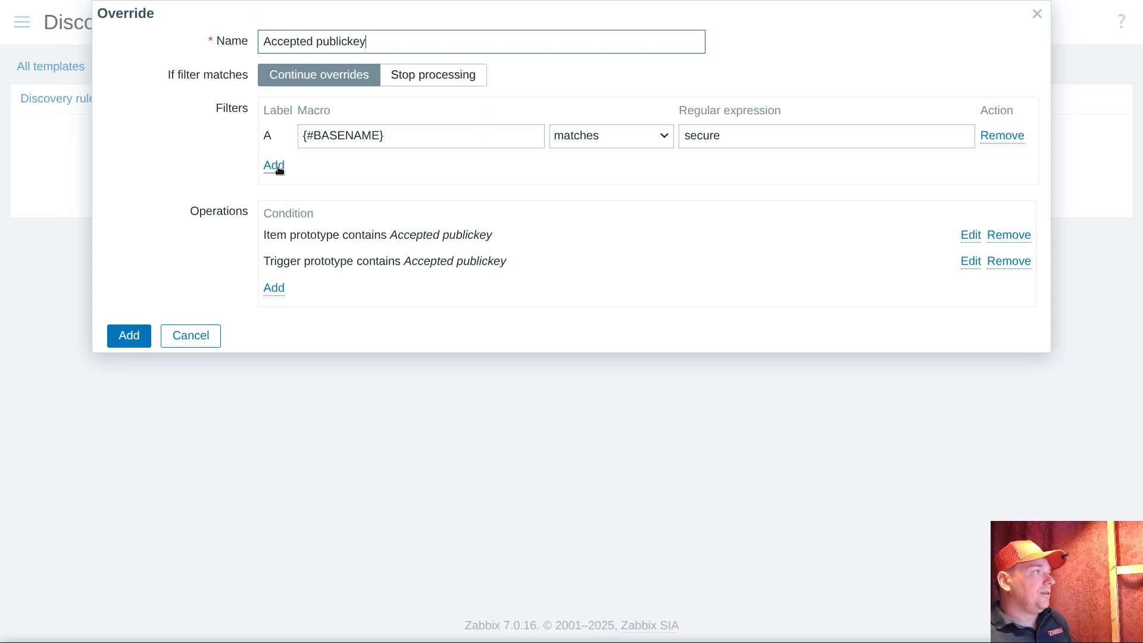
# Prefix the override's name with "secure" and add the override to the log discovery rule
pyautogui.press('Home')
pyautogui.write('se')
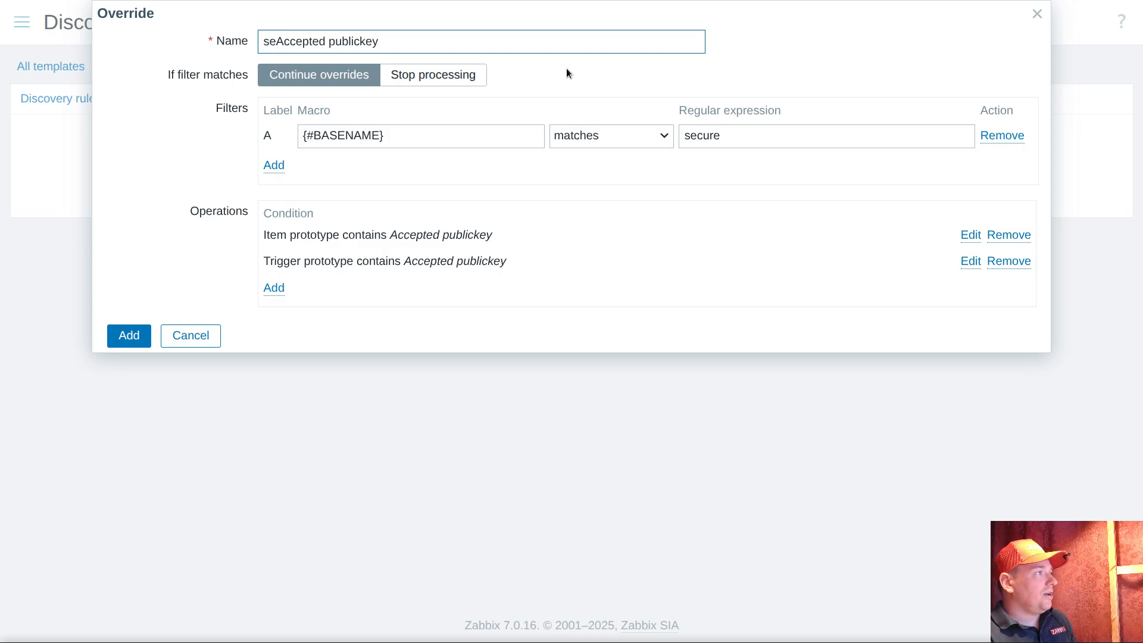
pyautogui.hotkey('shift', 'Home')
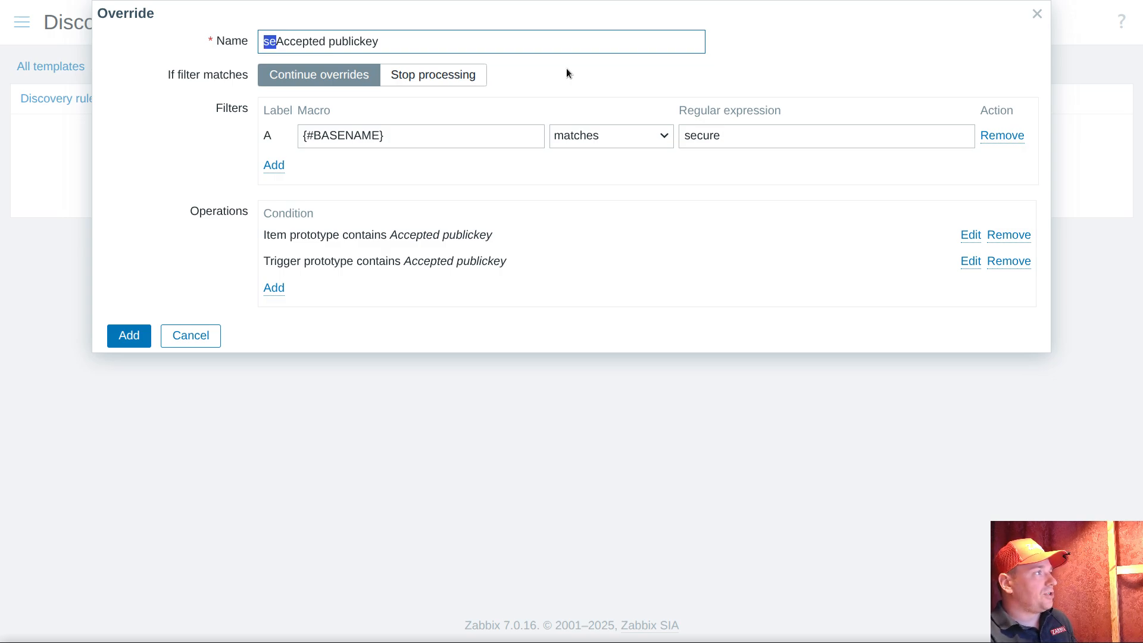
pyautogui.press('BackSpace')
pyautogui.write('secure')
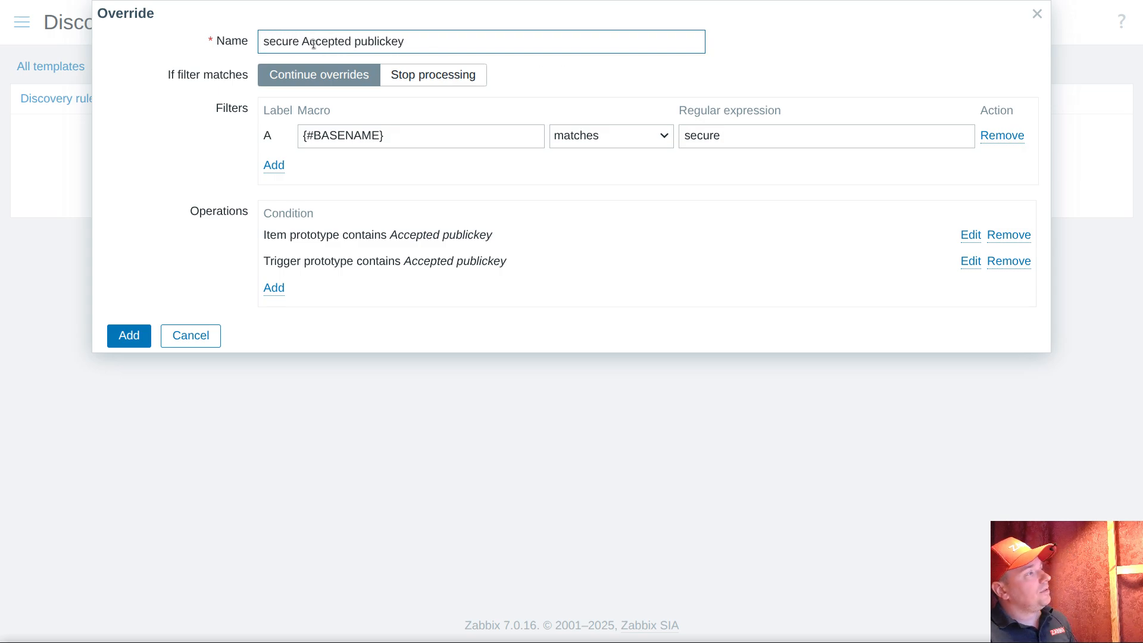
pyautogui.hotkey('shift', 'Home')
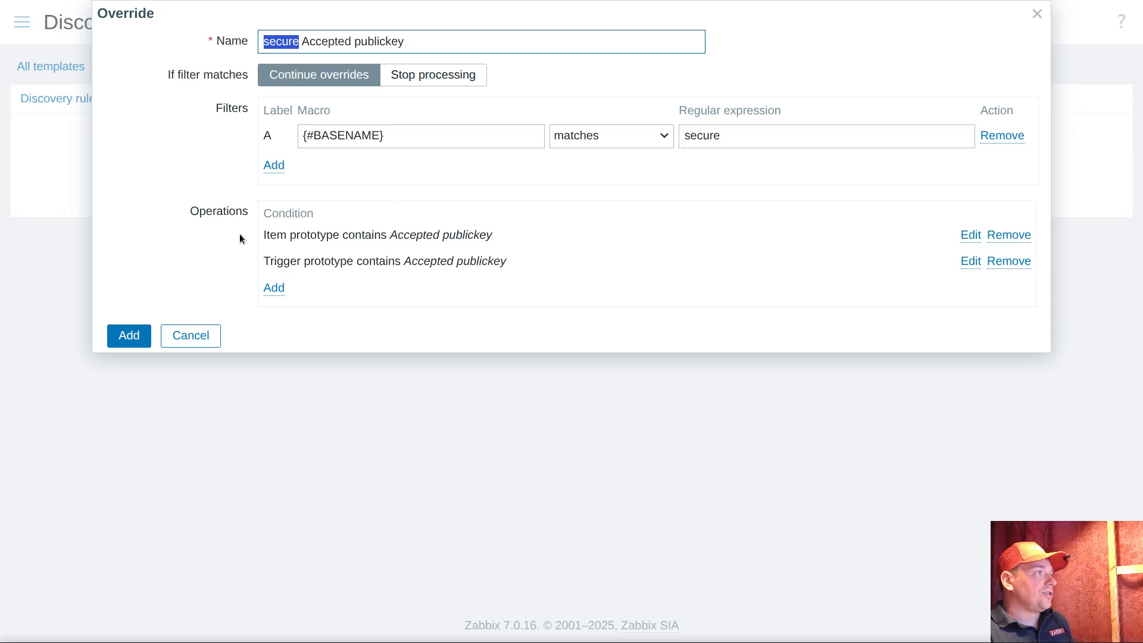
pyautogui.click(137, 338)
# Check the log discovery rule's LLD macros and save the rule with its new override
pyautogui.click(257, 99)
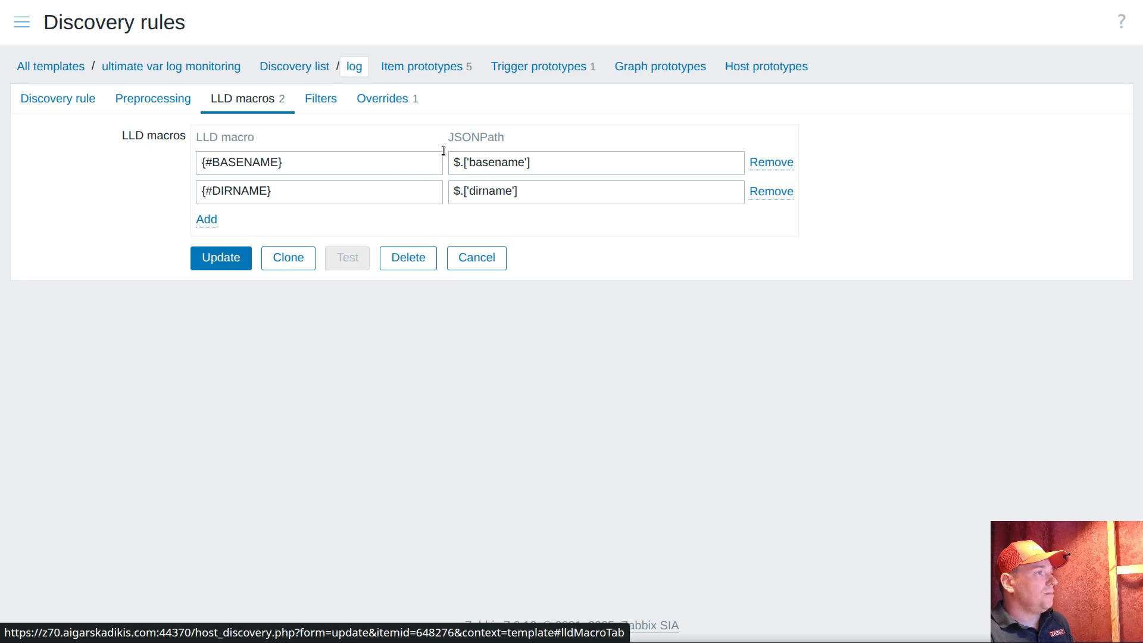
pyautogui.click(390, 109)
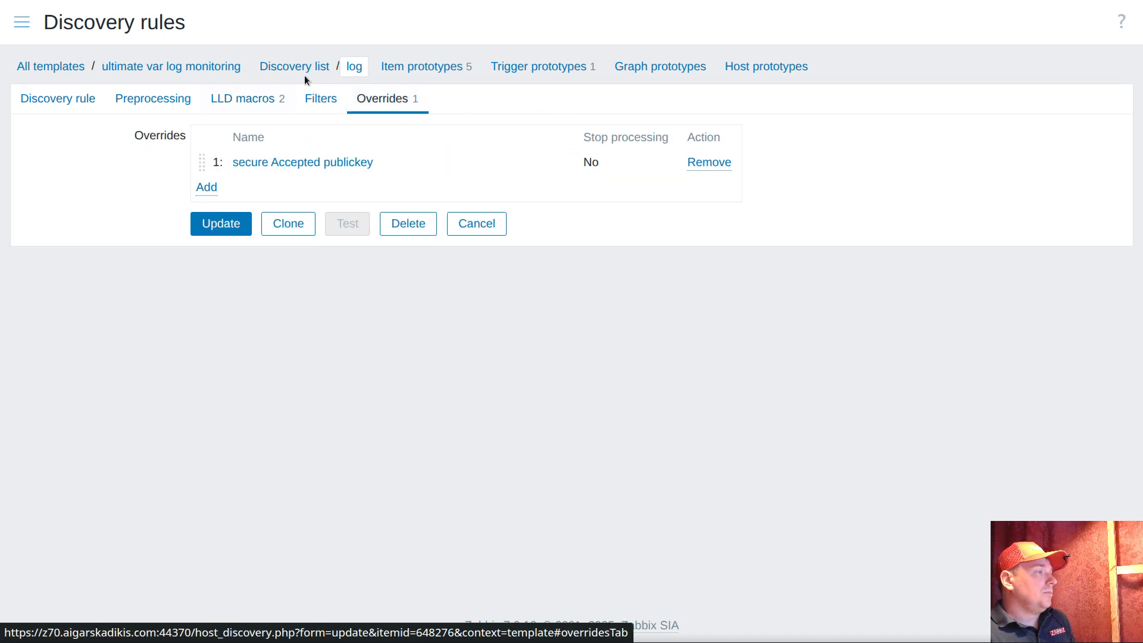
pyautogui.click(236, 227)
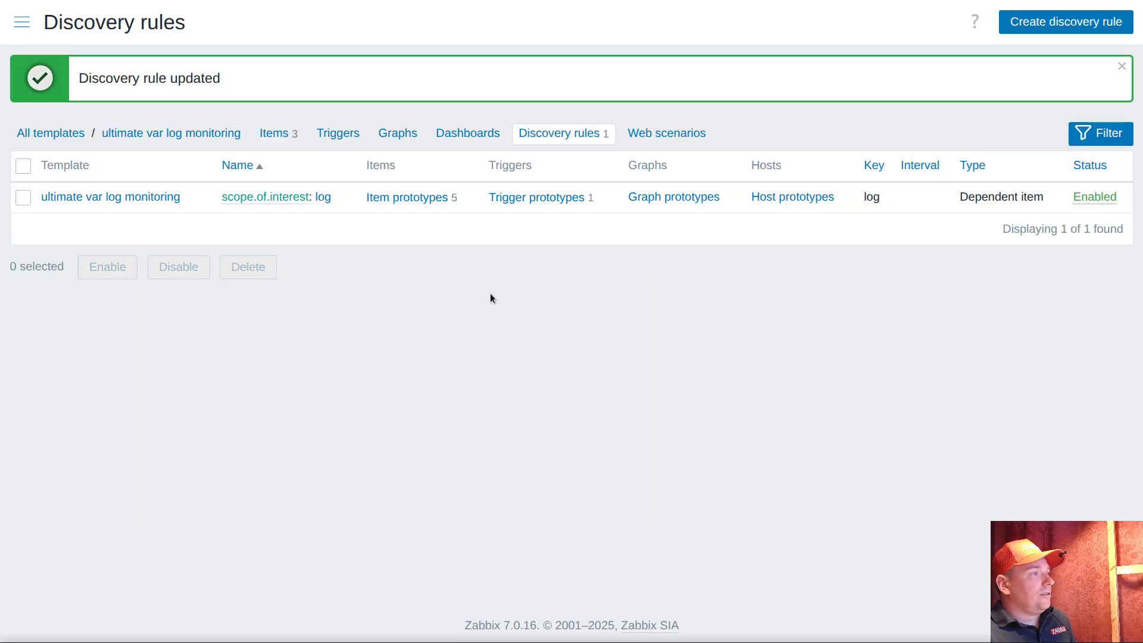
# Start a new trigger prototype for the log discovery rule, named "Accepted publickey" with severity Average
pyautogui.click(530, 196)
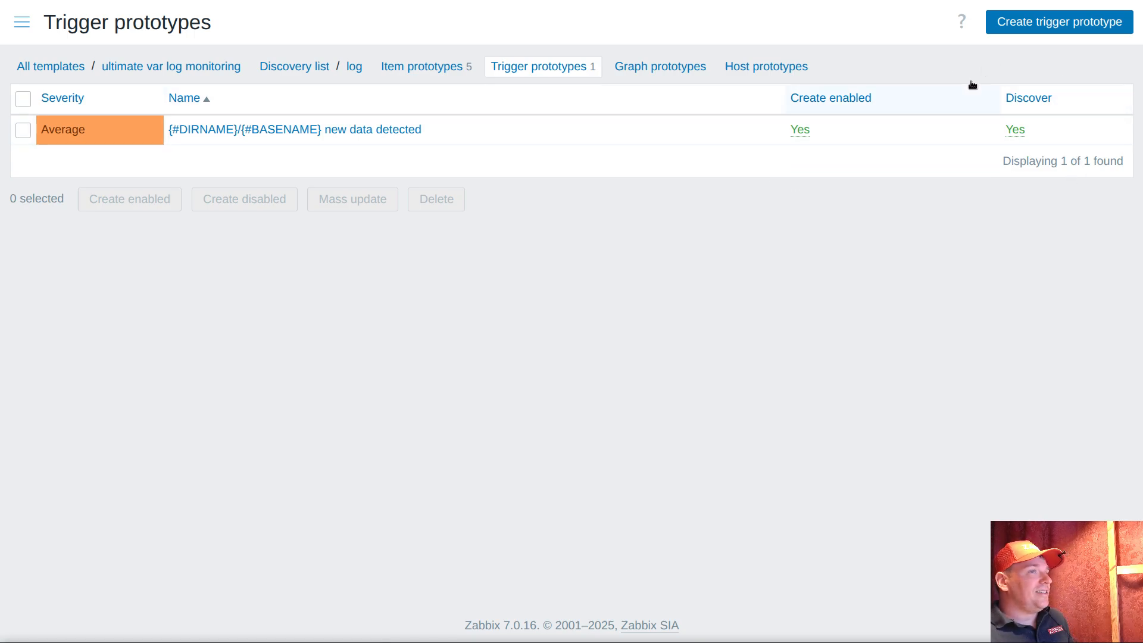
pyautogui.click(1029, 23)
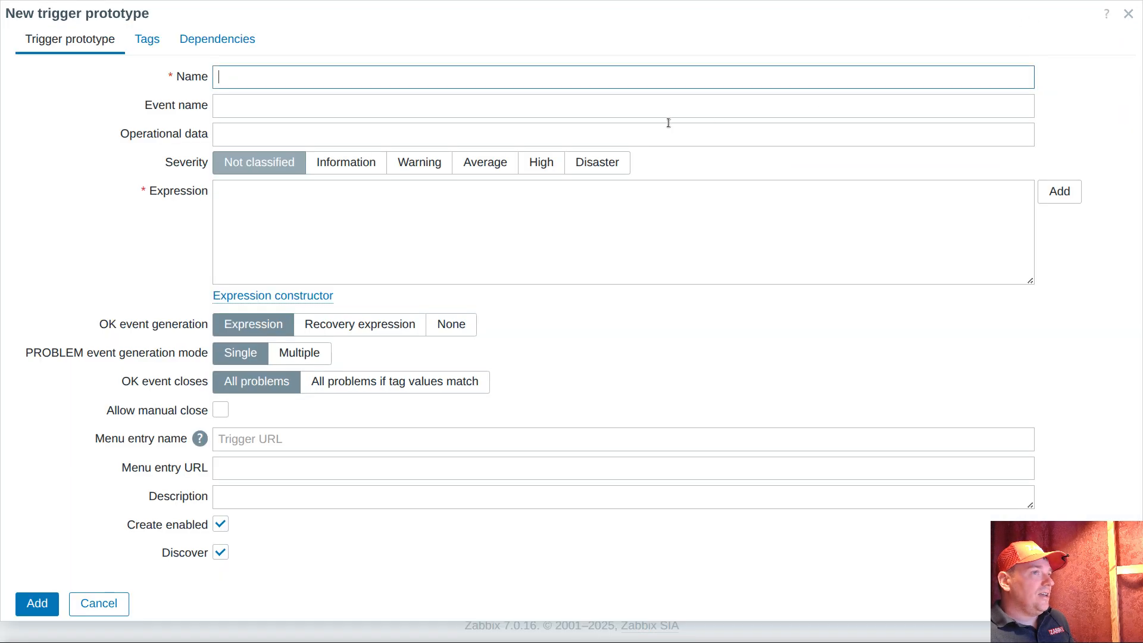
pyautogui.click(499, 165)
pyautogui.click(373, 74)
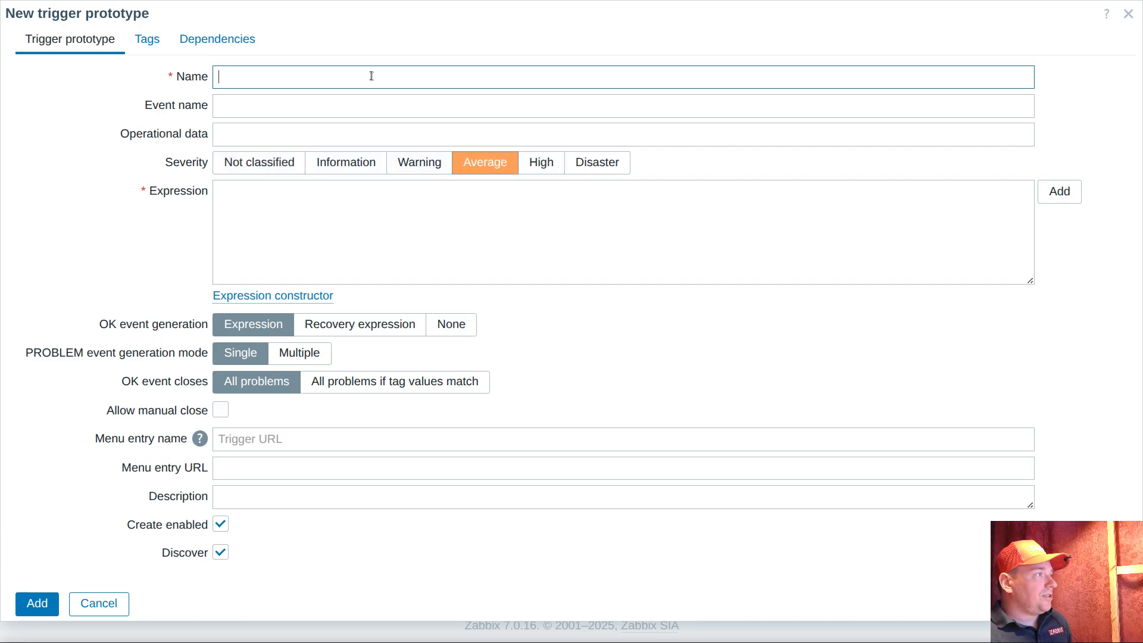
pyautogui.hotkey('ctrl', 'v')
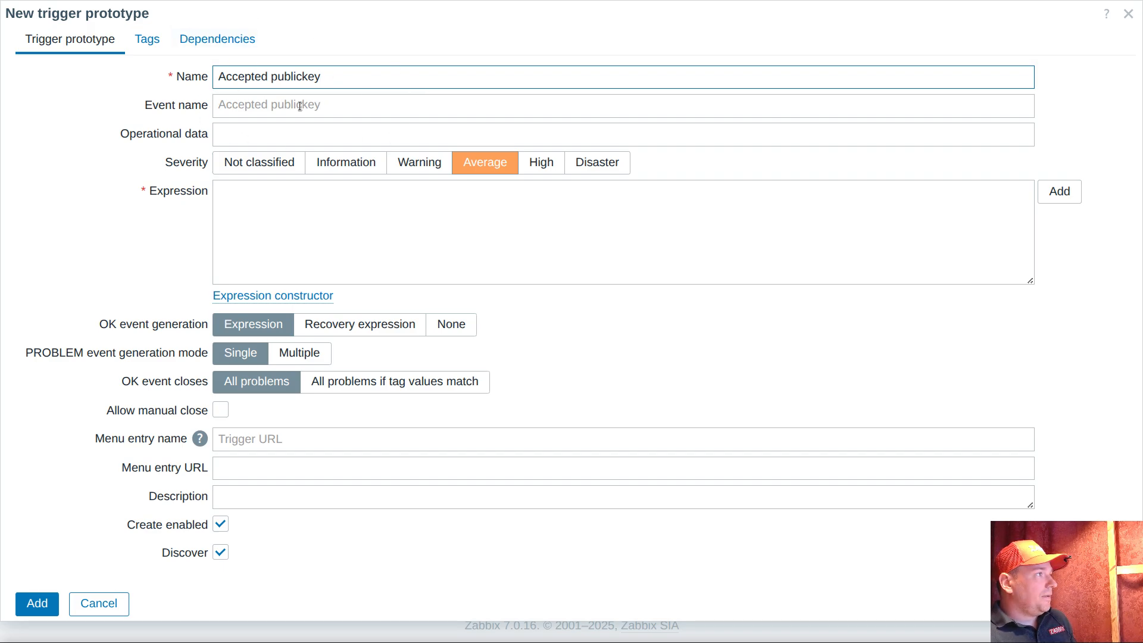
# Start an expression condition on the item prototype "Accepted publickey {#DIRNAME}/{#BASENAME}" using the find() function
pyautogui.click(1051, 192)
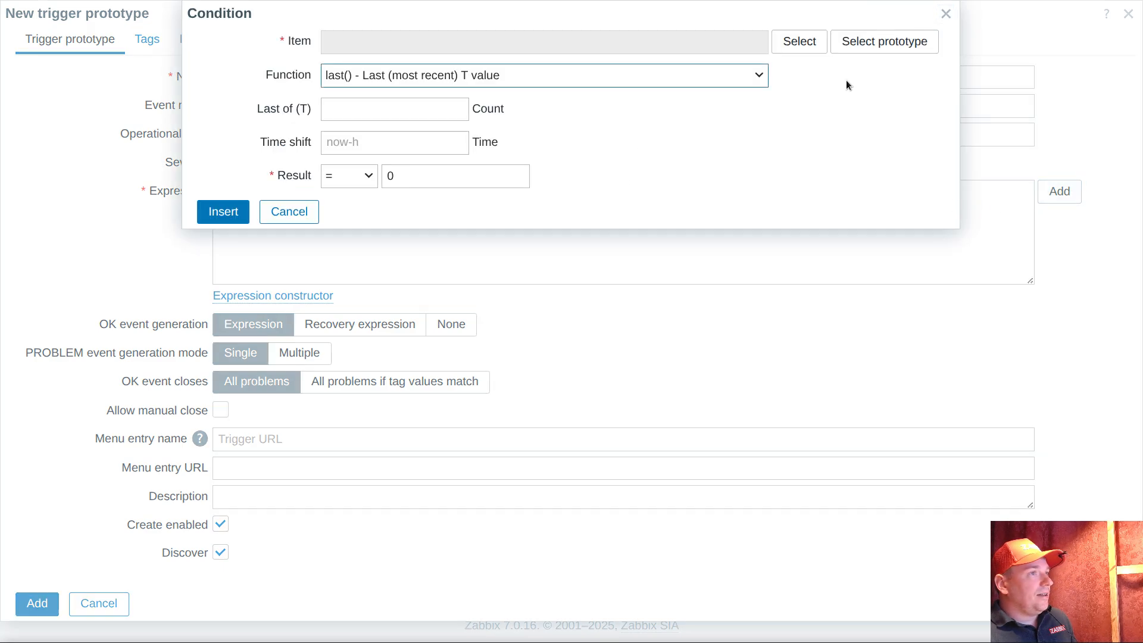
pyautogui.click(870, 43)
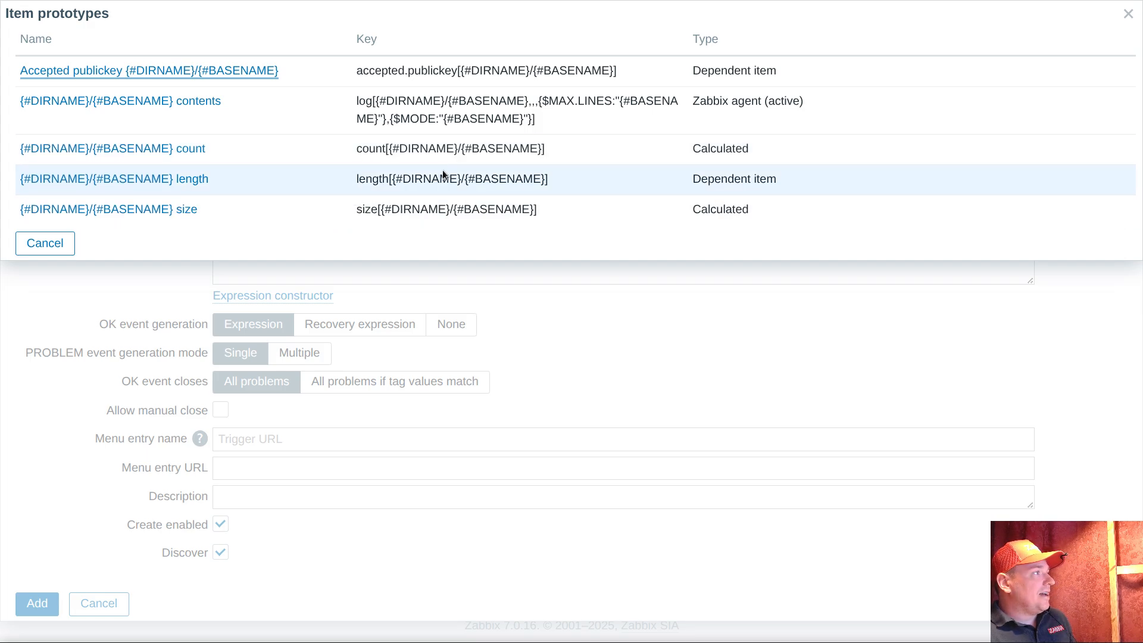
pyautogui.click(102, 73)
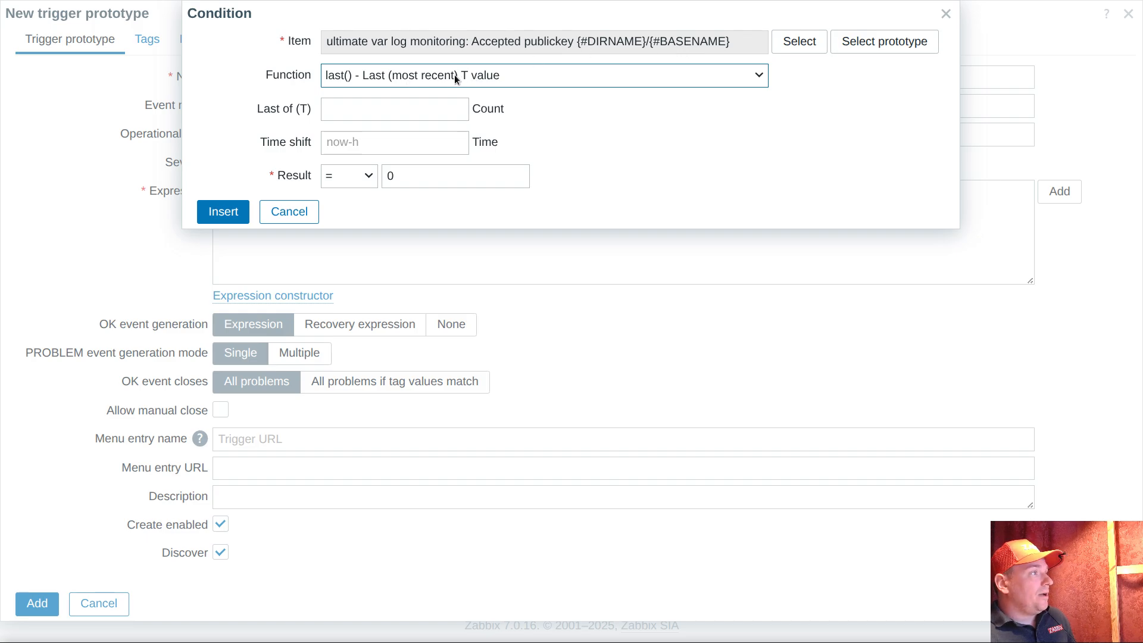
pyautogui.click(422, 76)
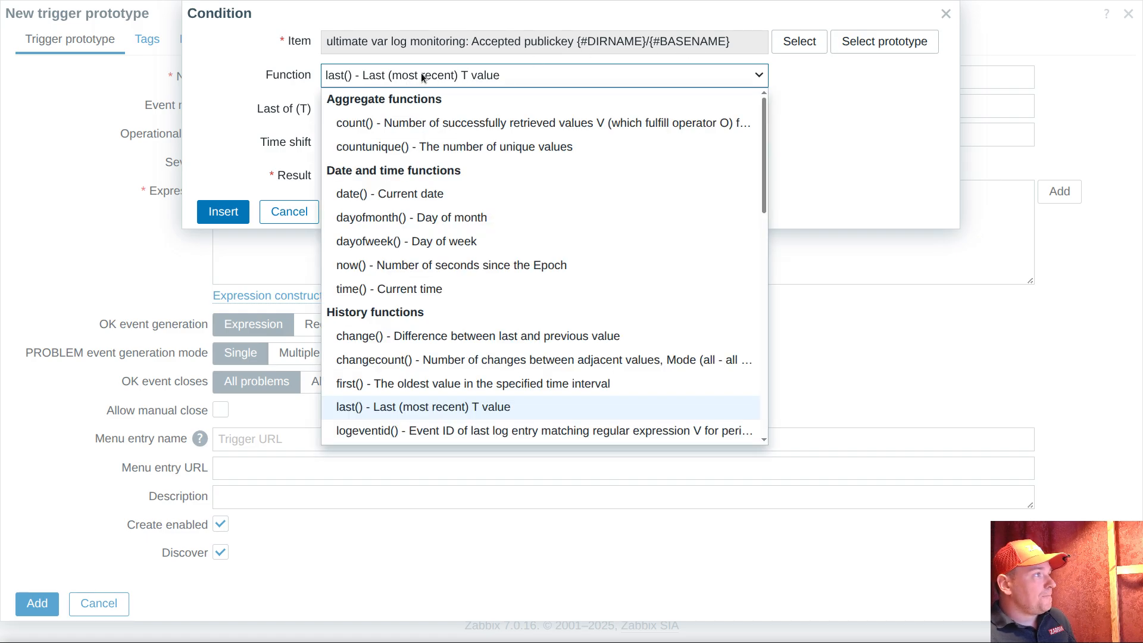
pyautogui.scroll(-3, 417, 369)
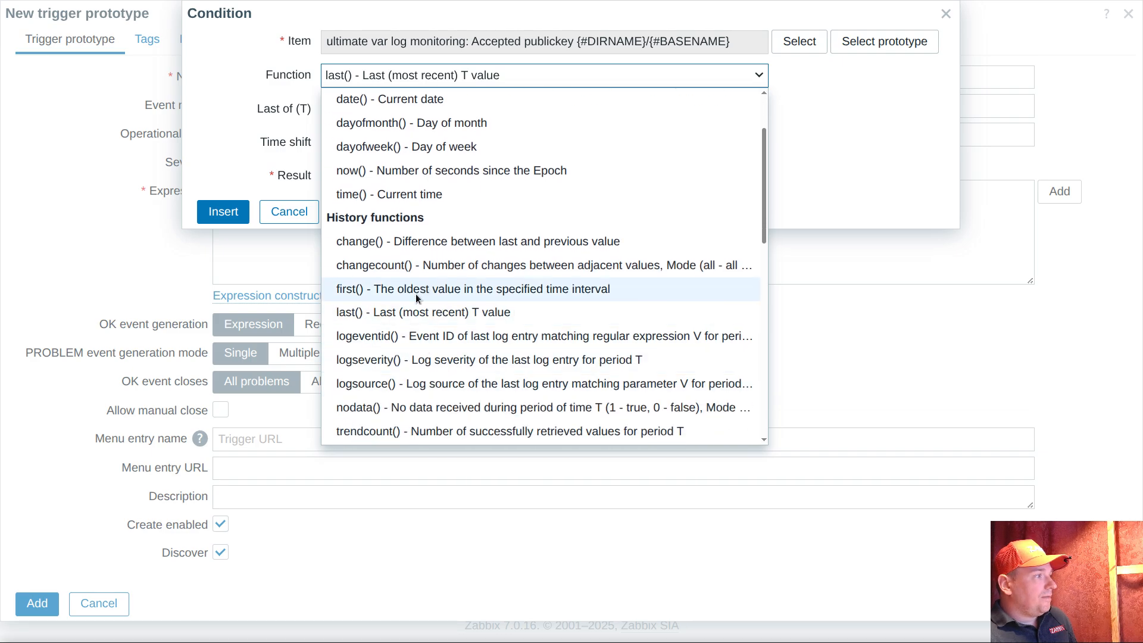
pyautogui.scroll(3, 416, 294)
pyautogui.press('f')
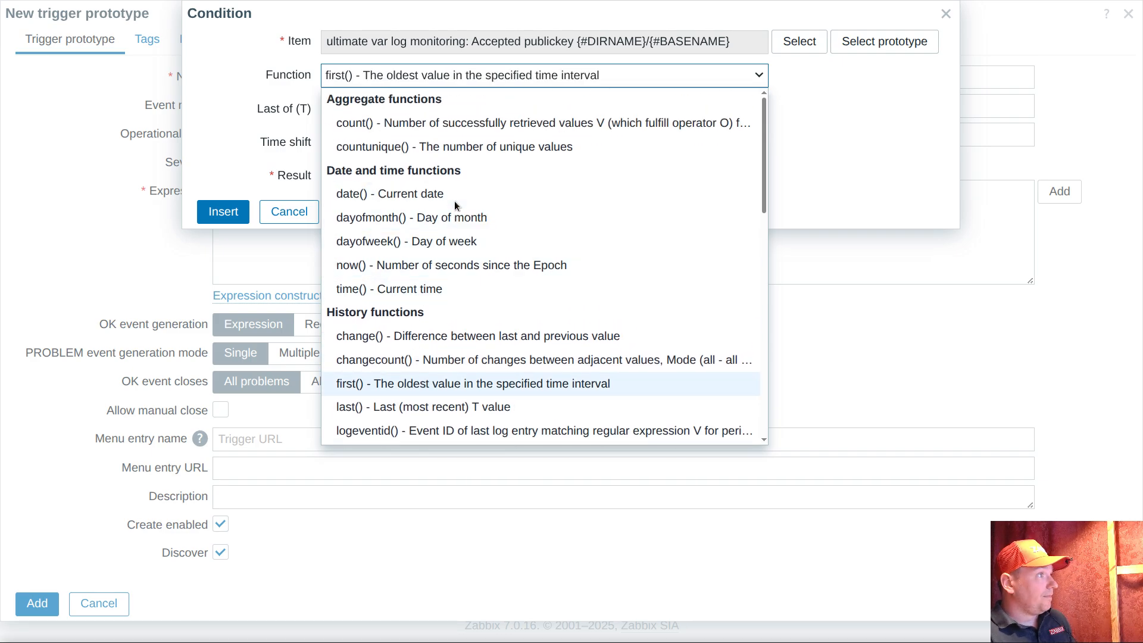
pyautogui.press('f')
pyautogui.press('Return')
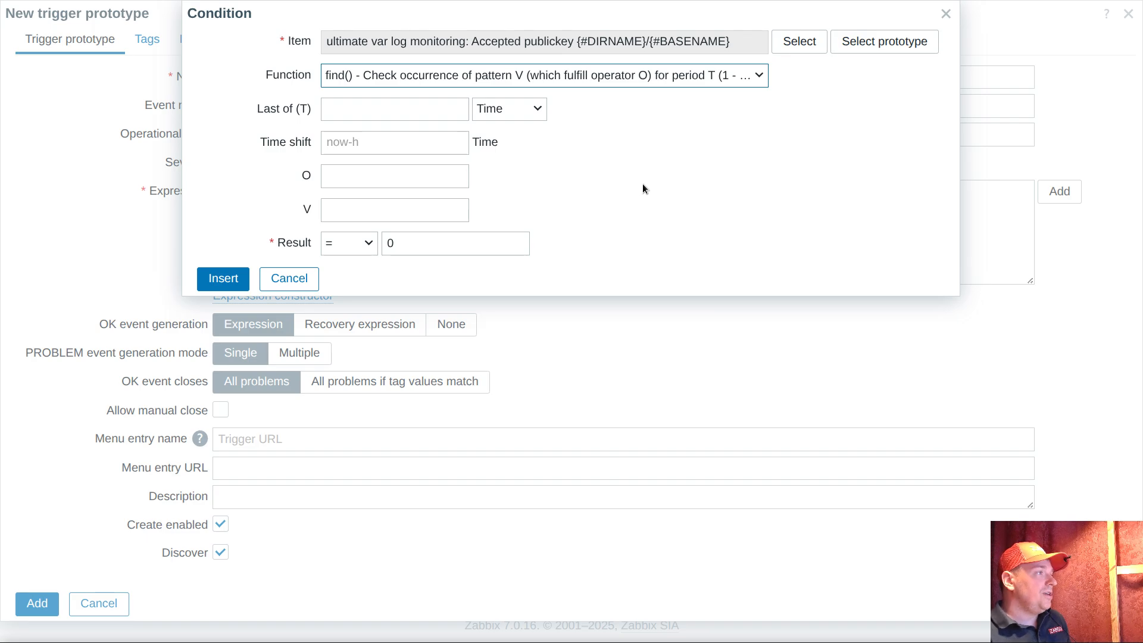
# Set the condition's pattern V to "Accepted publickey", operator O to "like" and result to = 1
pyautogui.click(345, 215)
pyautogui.write('Accepted publickey')
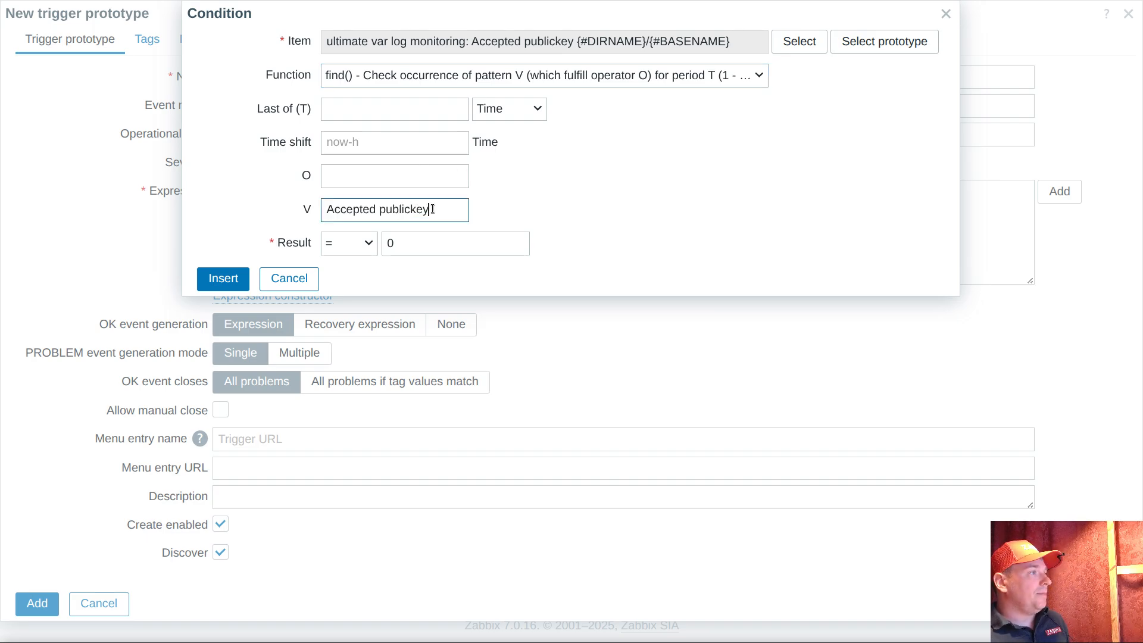
pyautogui.click(354, 176)
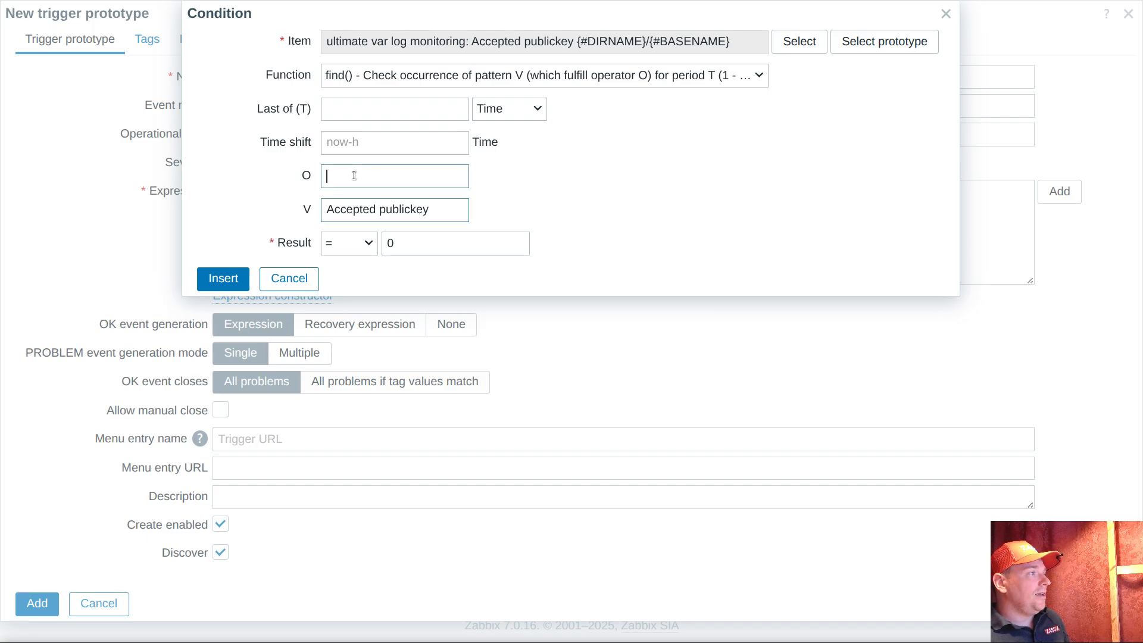
pyautogui.write('like')
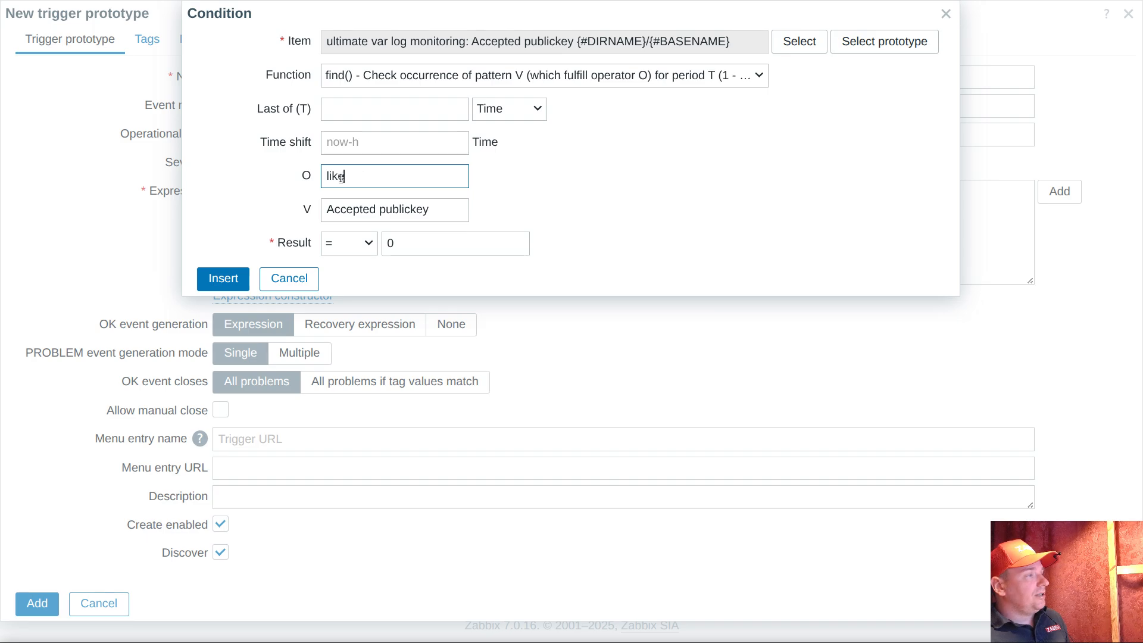
pyautogui.click(362, 253)
pyautogui.click(436, 238)
pyautogui.doubleClick(427, 250)
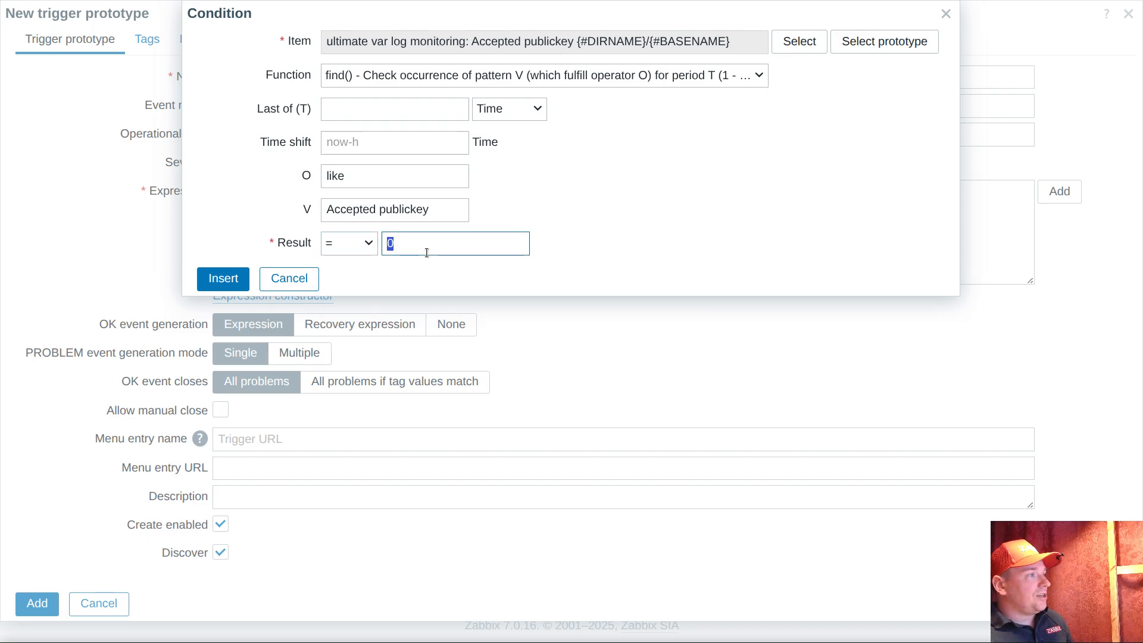
pyautogui.write('1')
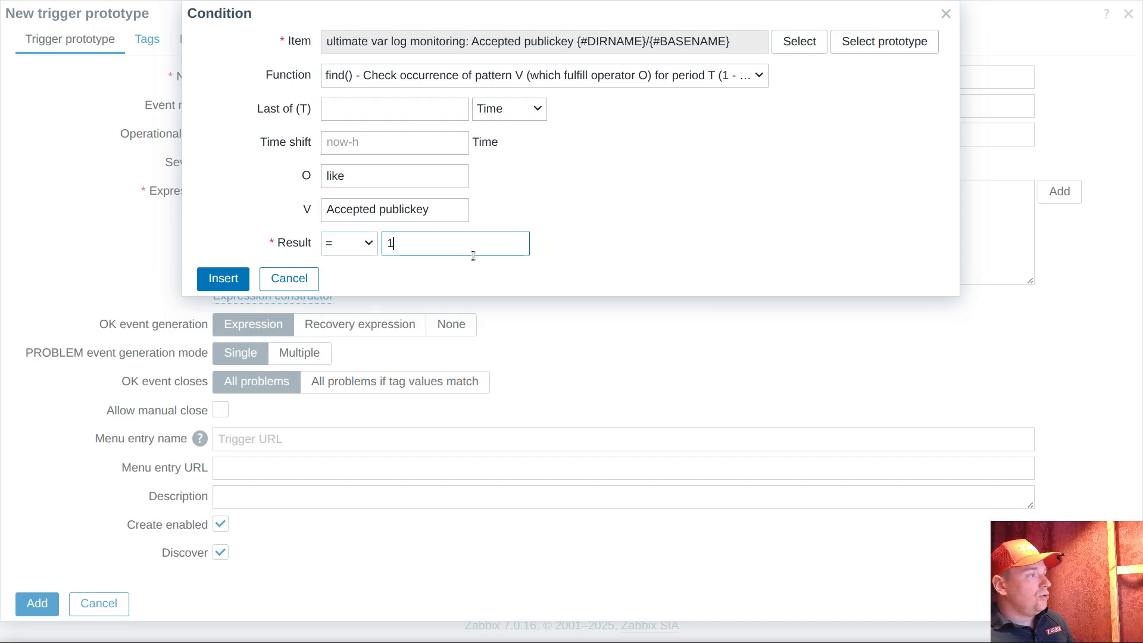
# Limit the condition to the last 1 value by Count and insert it into the trigger expression
pyautogui.click(503, 111)
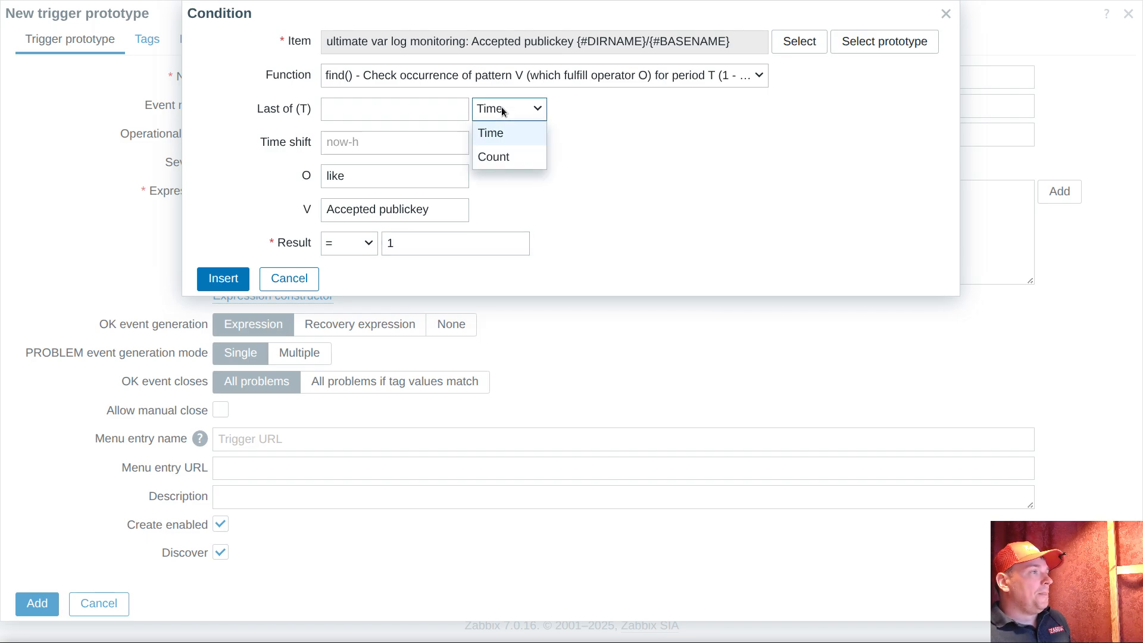
pyautogui.click(532, 110)
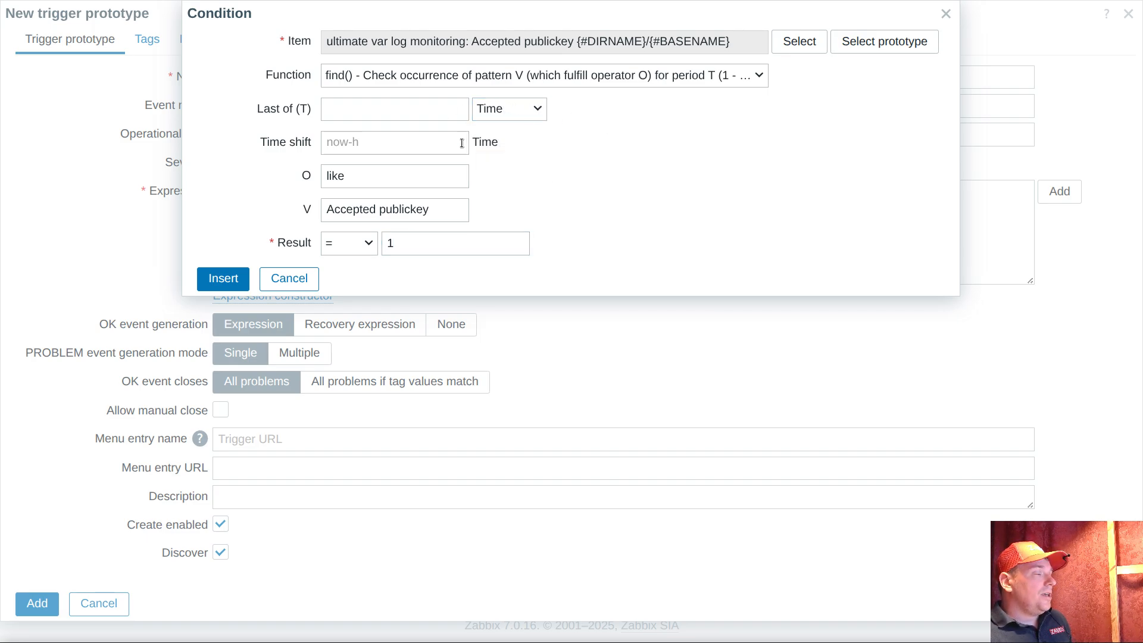
pyautogui.click(532, 109)
pyautogui.click(508, 156)
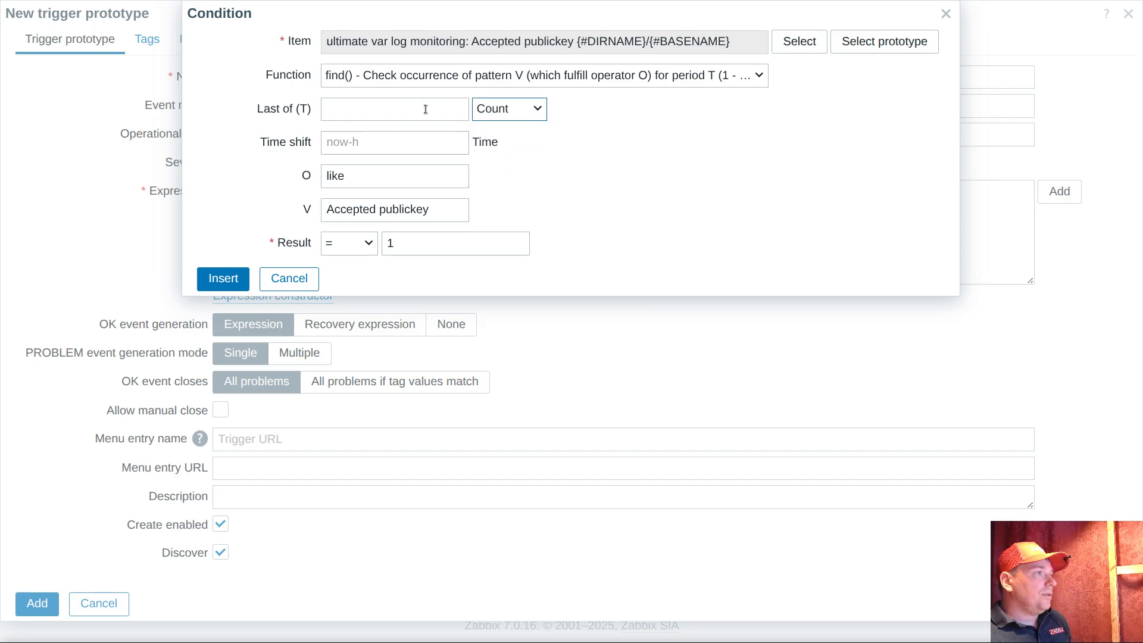
pyautogui.click(426, 109)
pyautogui.write('1')
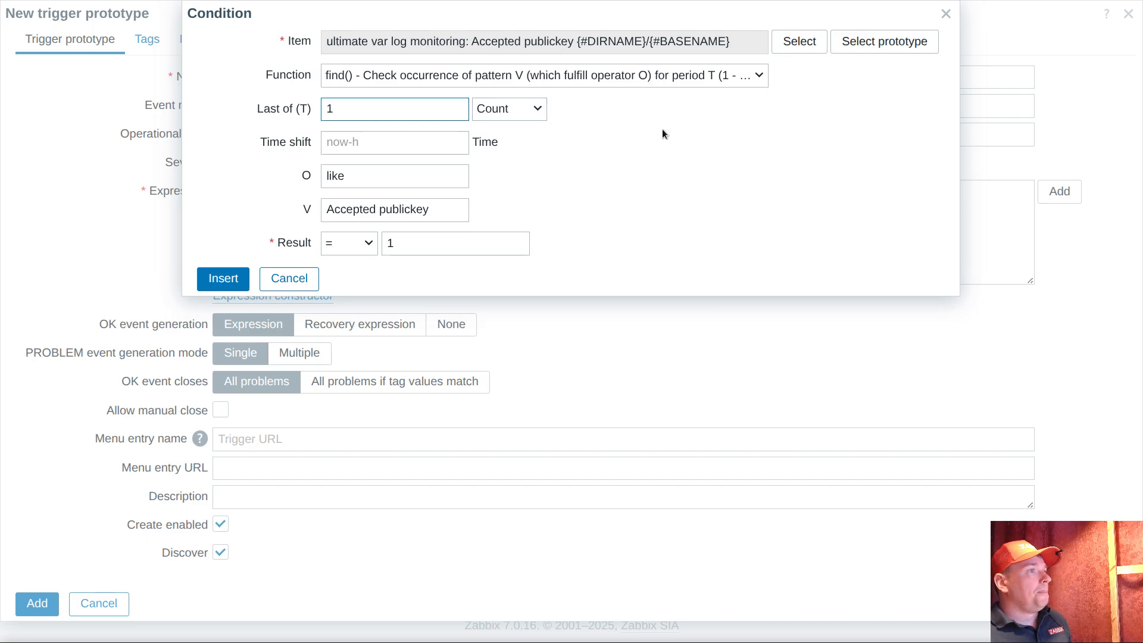
pyautogui.click(231, 282)
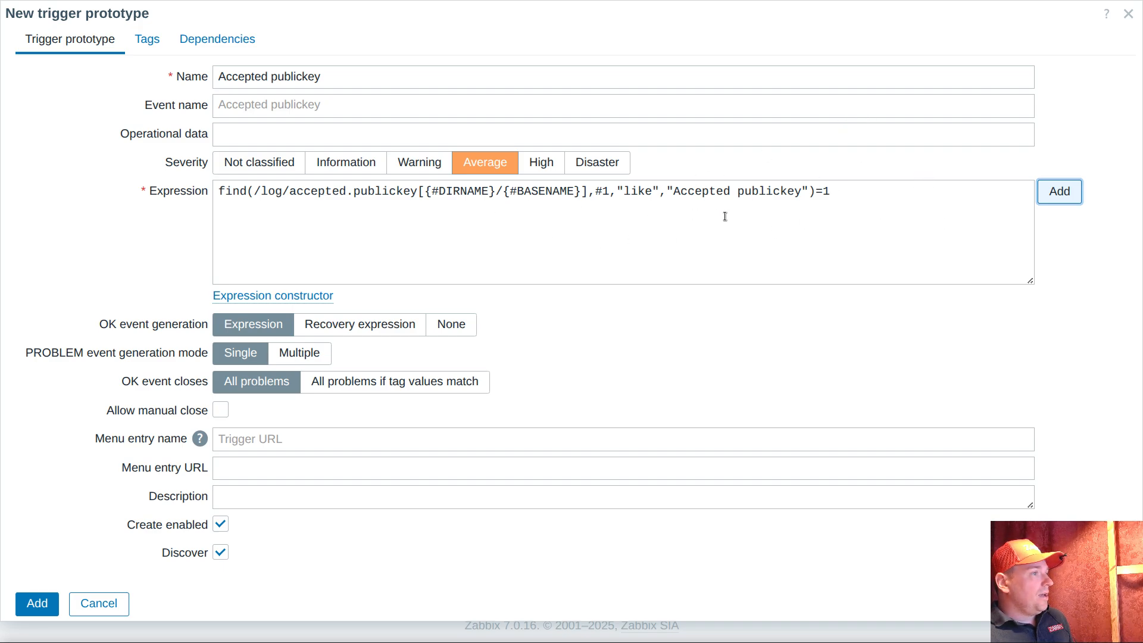
# Add spaces around the equals sign at the end of the expression and allow manual close for the trigger
pyautogui.click(819, 192)
pyautogui.press('Right')
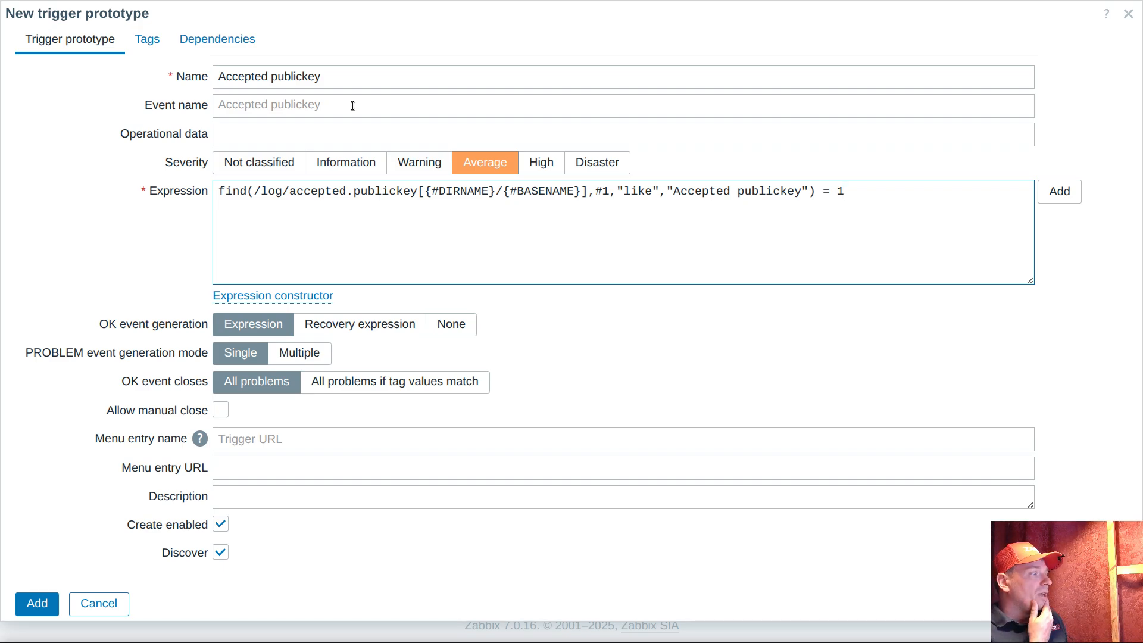
pyautogui.click(220, 410)
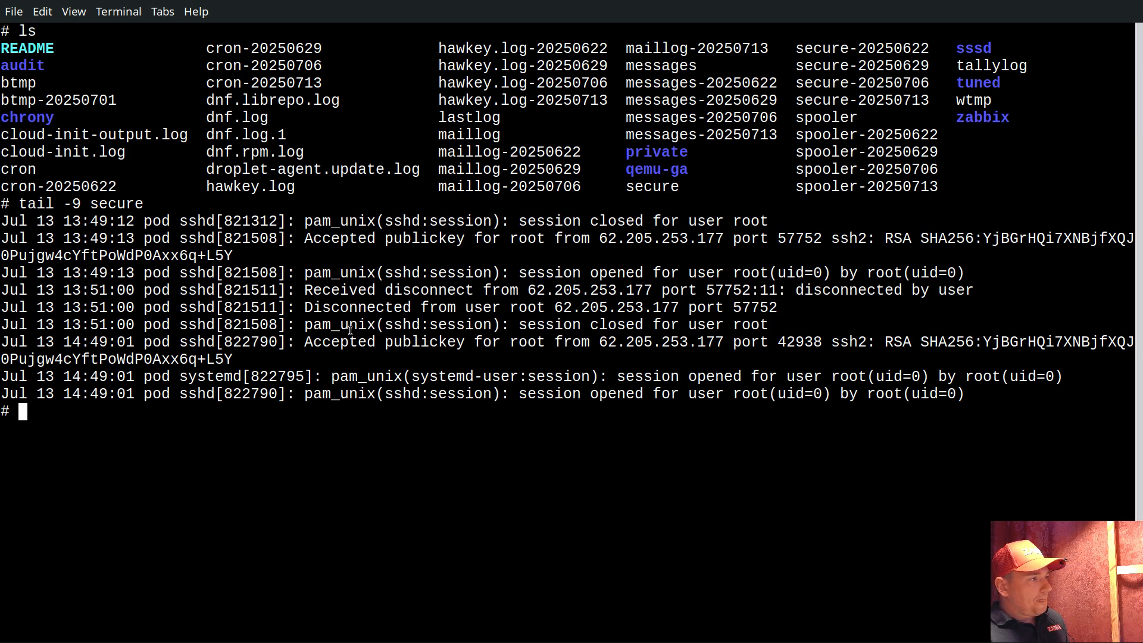
# Switch to the terminal and examine the source address and port in the secure log's "Accepted publickey" line
pyautogui.moveTo(363, 240); pyautogui.dragTo(784, 242)
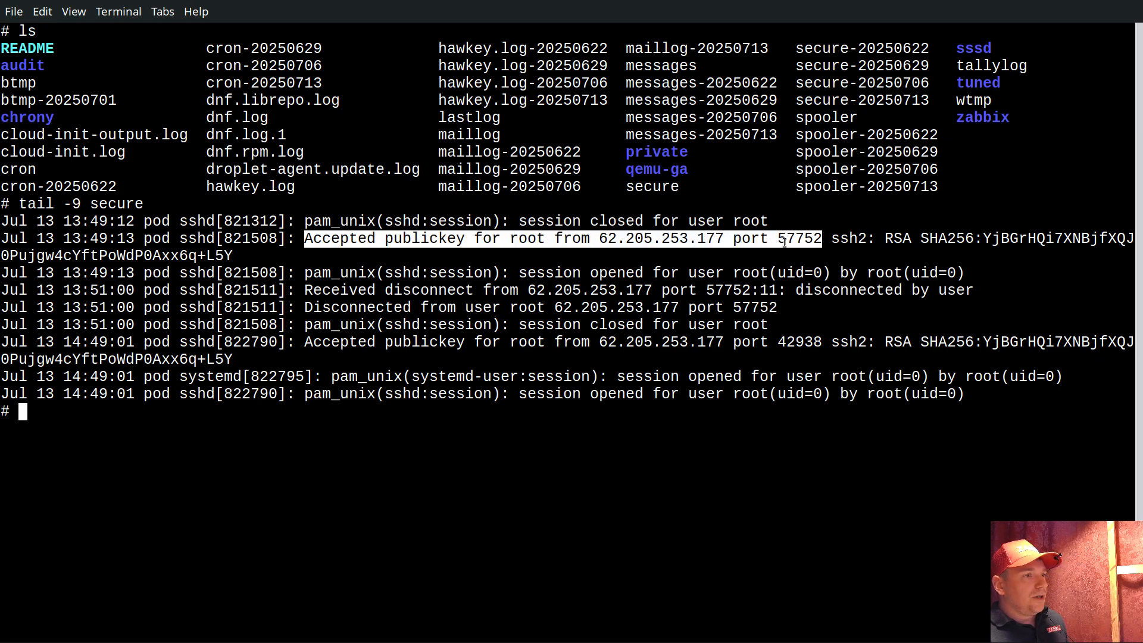
pyautogui.click(621, 238)
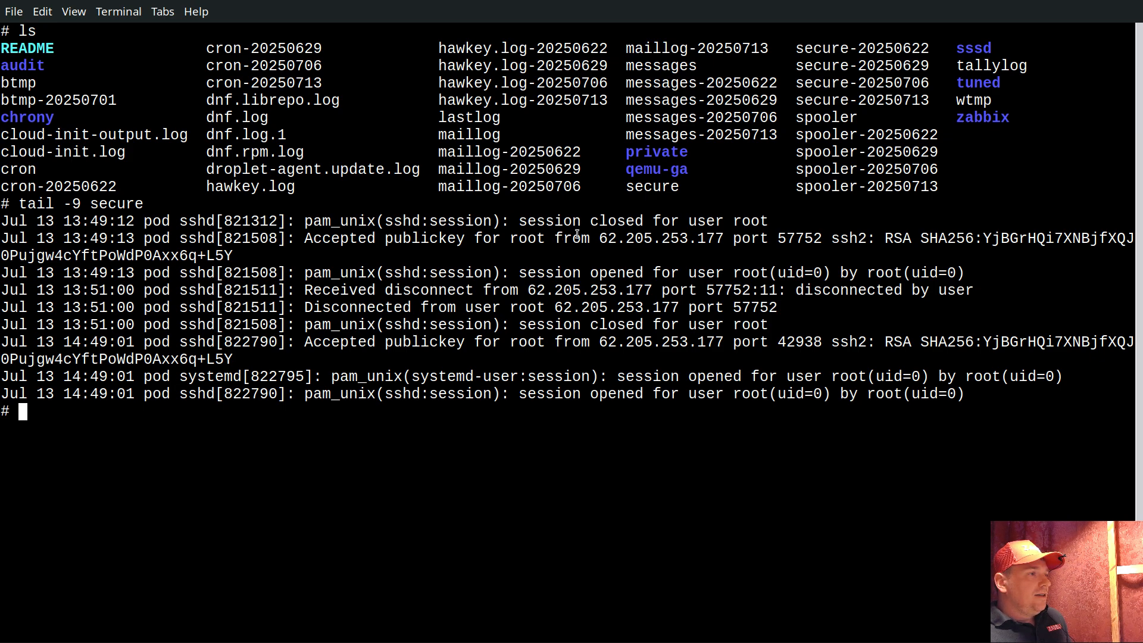
pyautogui.moveTo(555, 238); pyautogui.dragTo(824, 241)
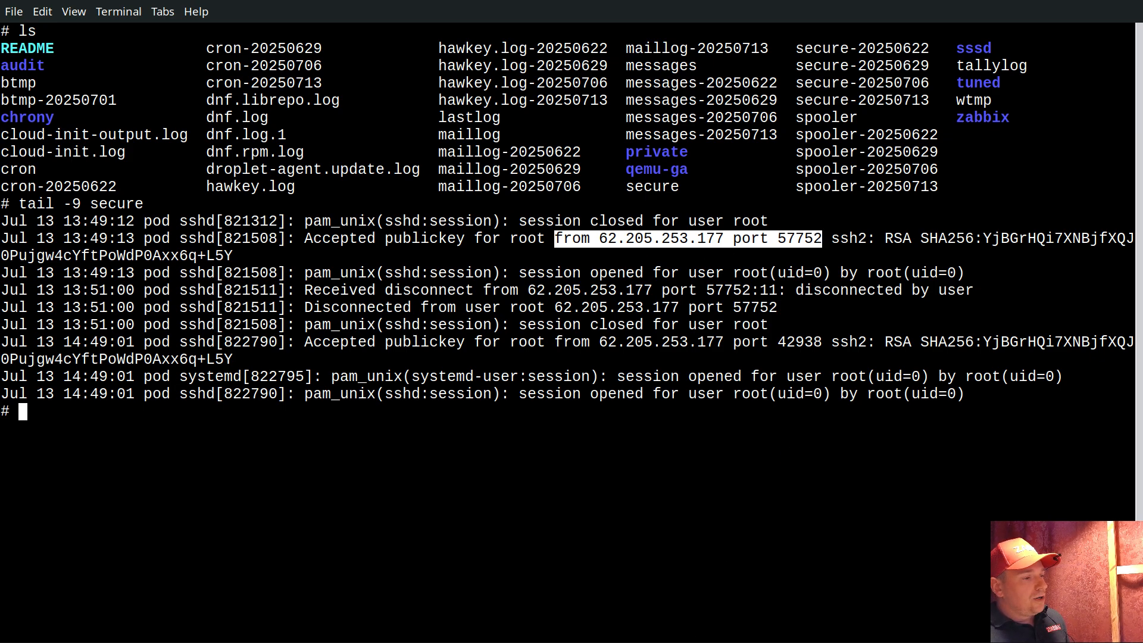
# Switch back to the Zabbix trigger prototype form and enter the macro {ITEM.VALUE} as the event name
pyautogui.hotkey('alt', 'Tab')
pyautogui.click(242, 106)
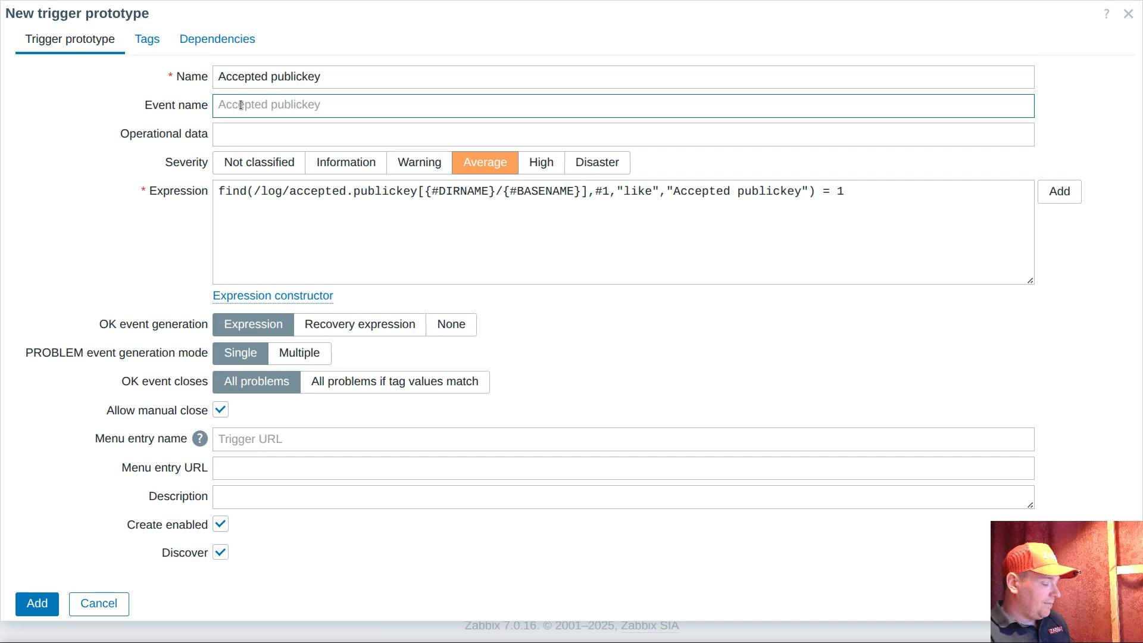
pyautogui.write('ITEM.V')
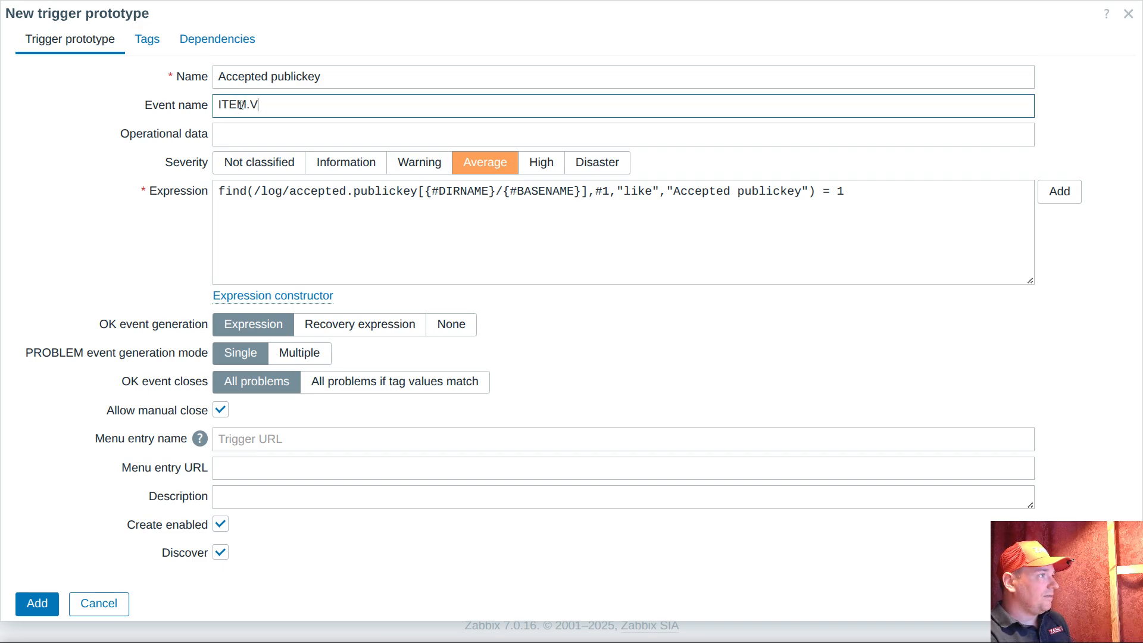
pyautogui.write('ALU')
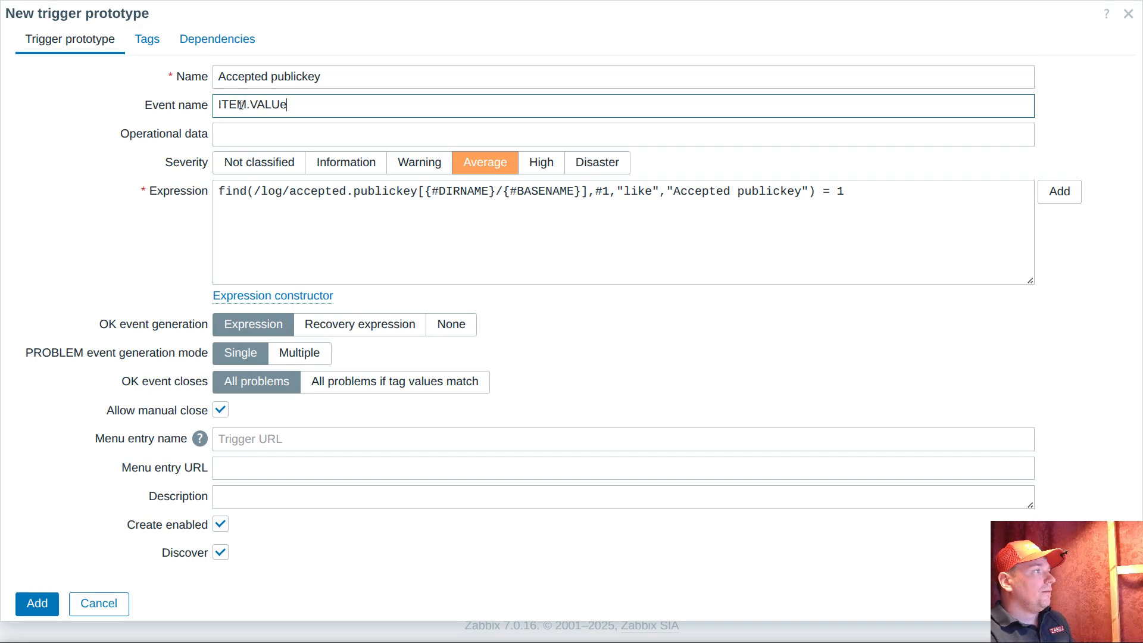
pyautogui.write('E}')
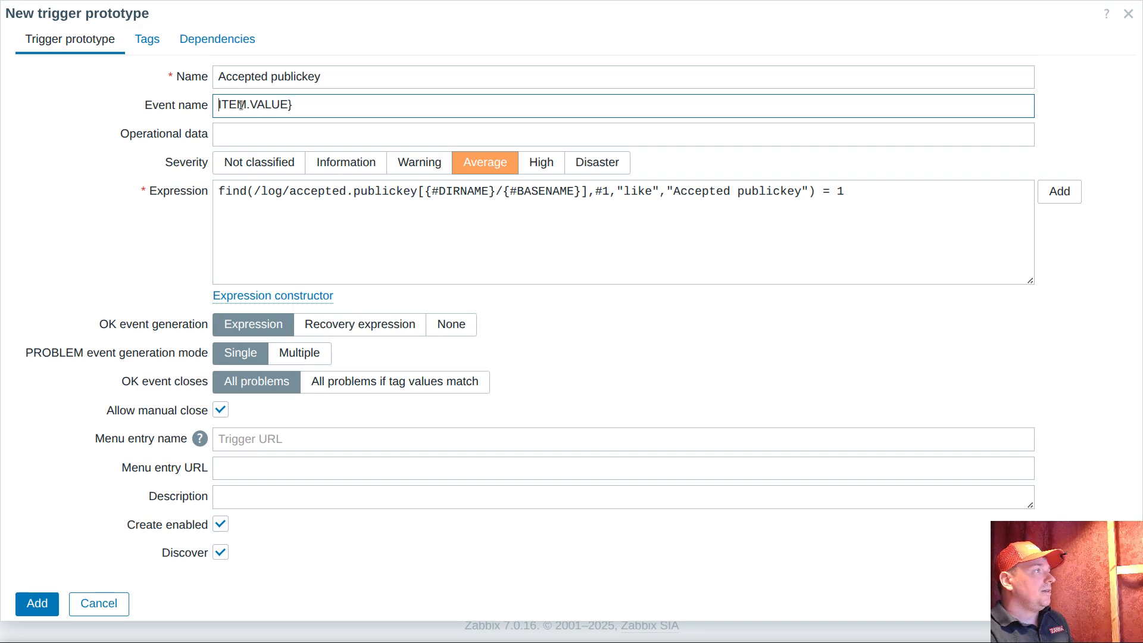
pyautogui.write('{')
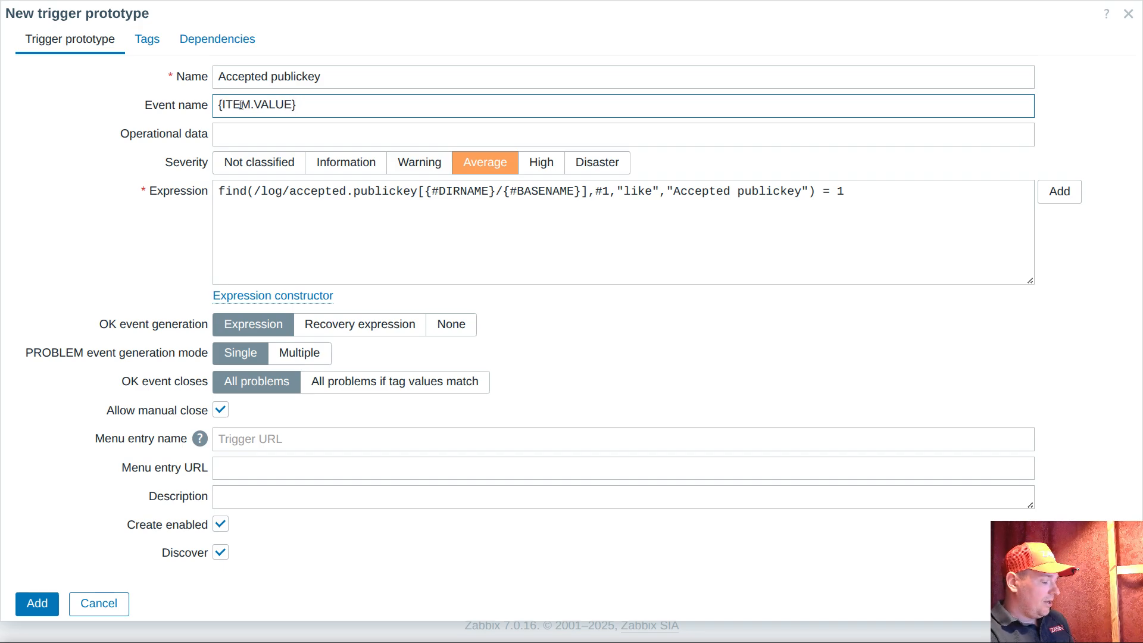
# Append the macro function .regsub( with an empty pair of double quotes after {ITEM.VALUE} in the event name
pyautogui.press('End')
pyautogui.write('.reg')
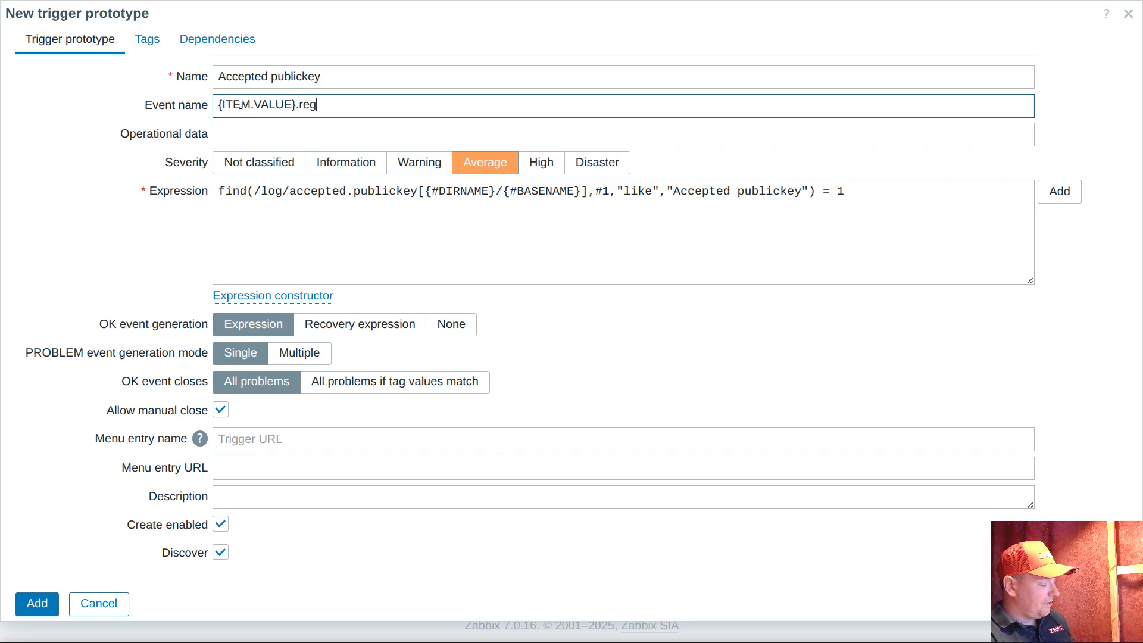
pyautogui.write('sub')
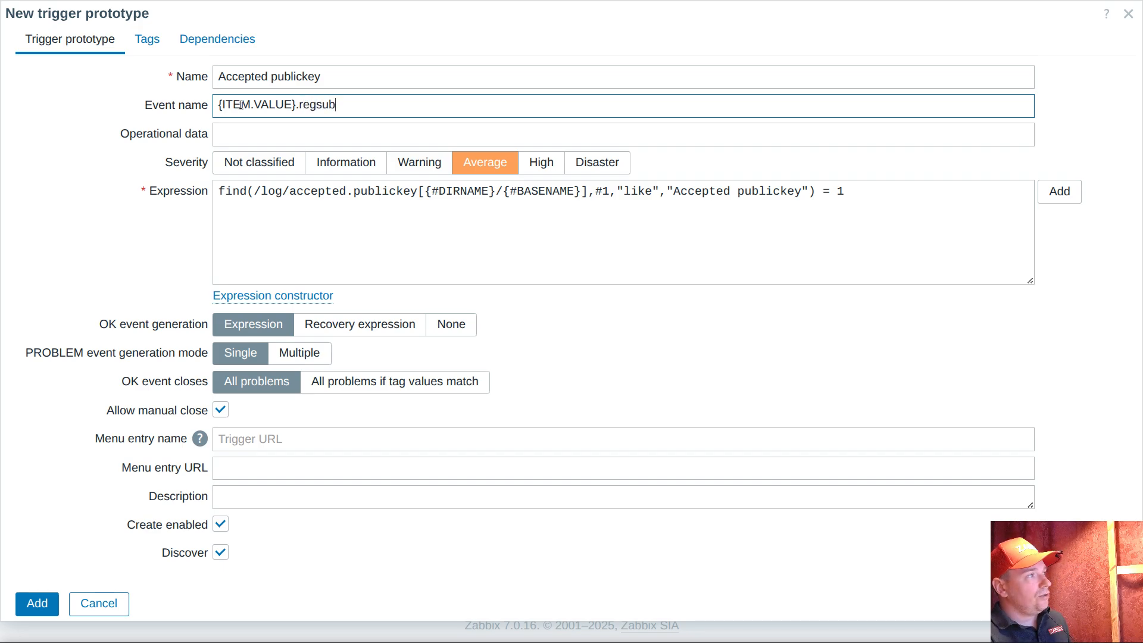
pyautogui.write('(')
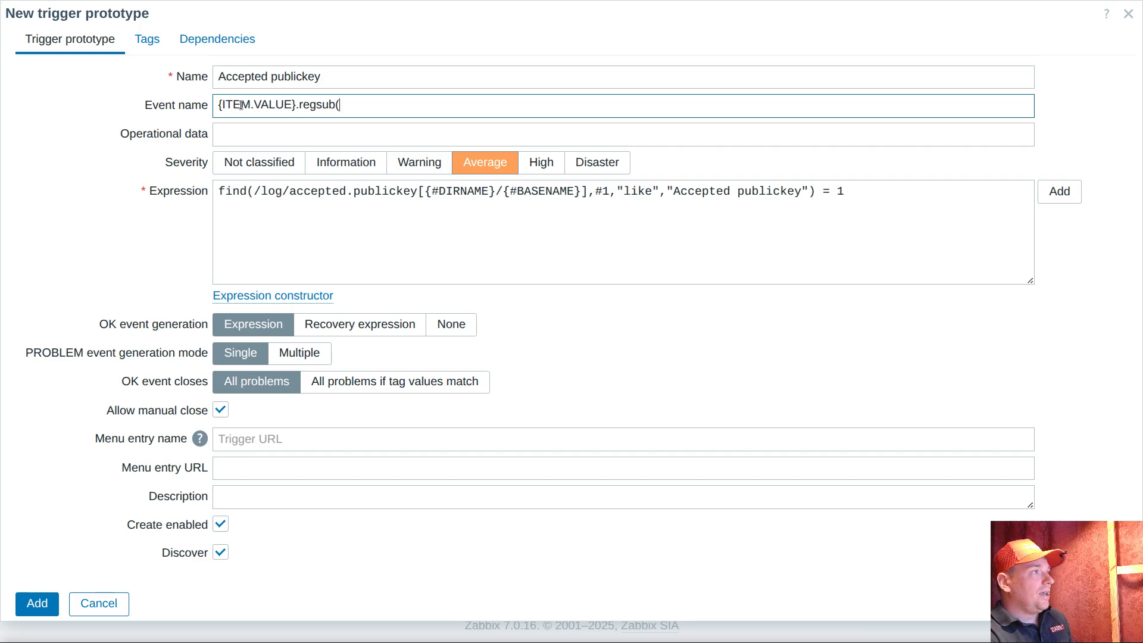
pyautogui.write('""')
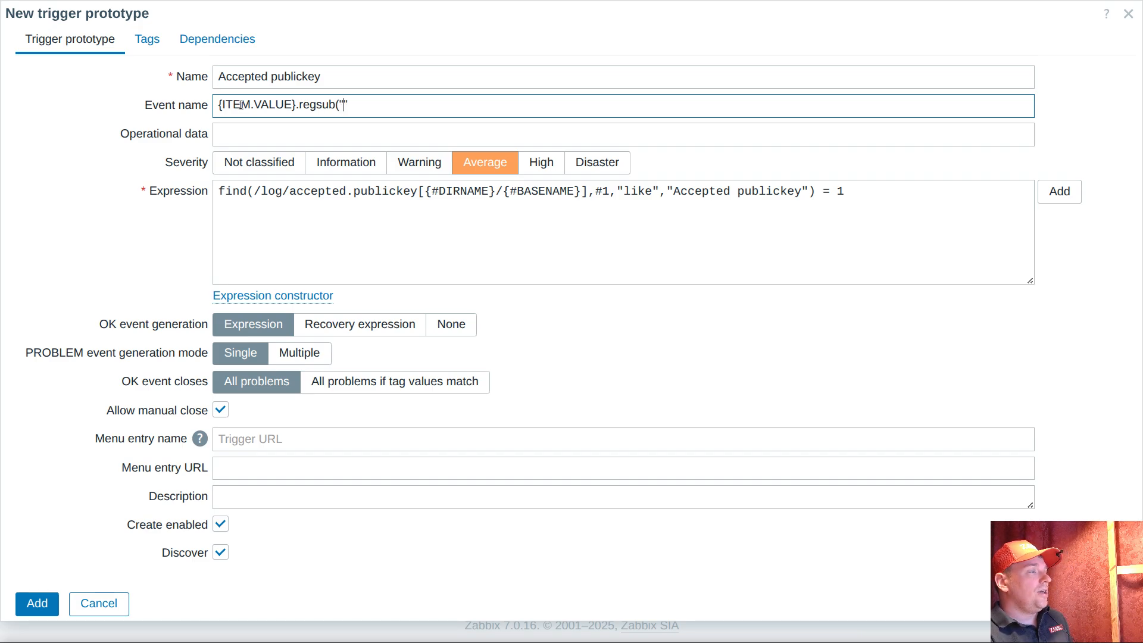
pyautogui.press('Left')
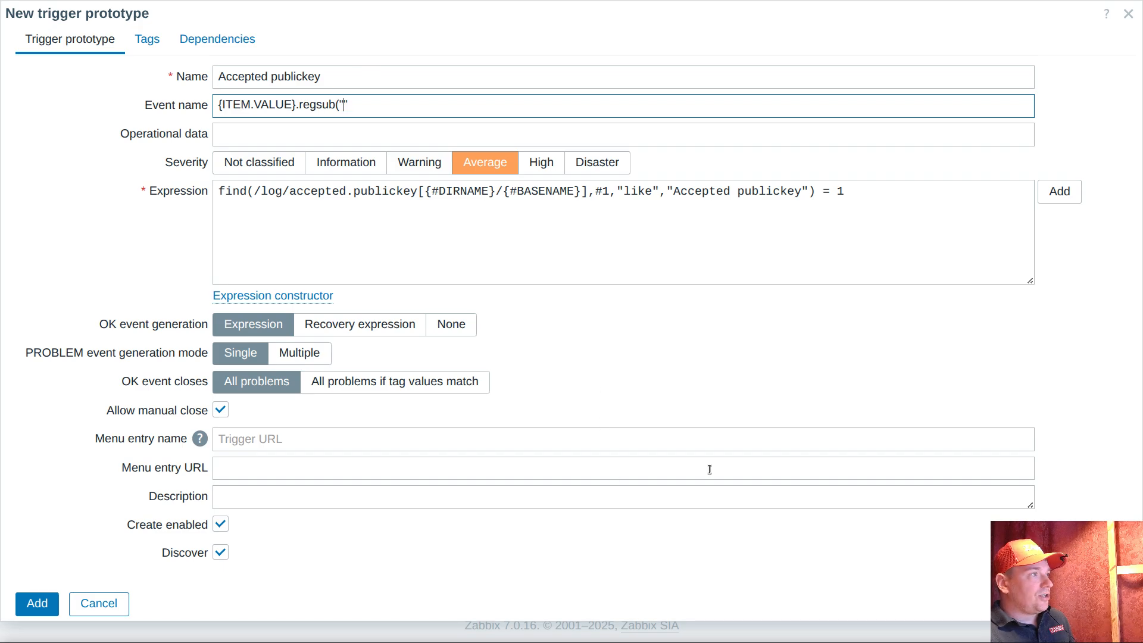
# Fill the quoted regsub pattern in the event name with \S+ port \d+
pyautogui.write('por')
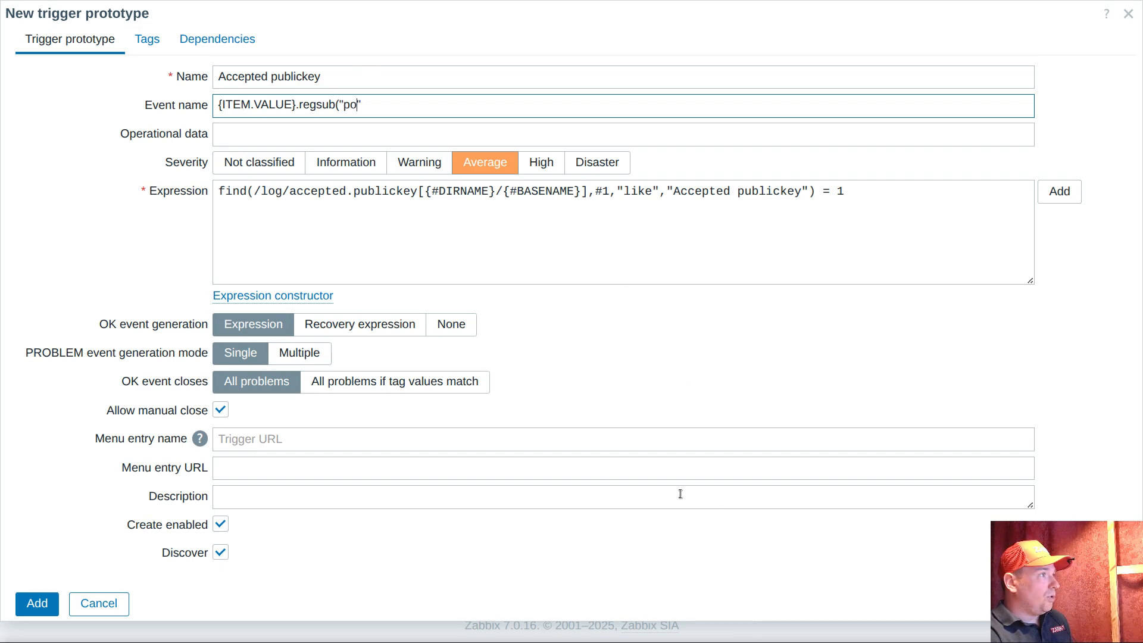
pyautogui.write('t ')
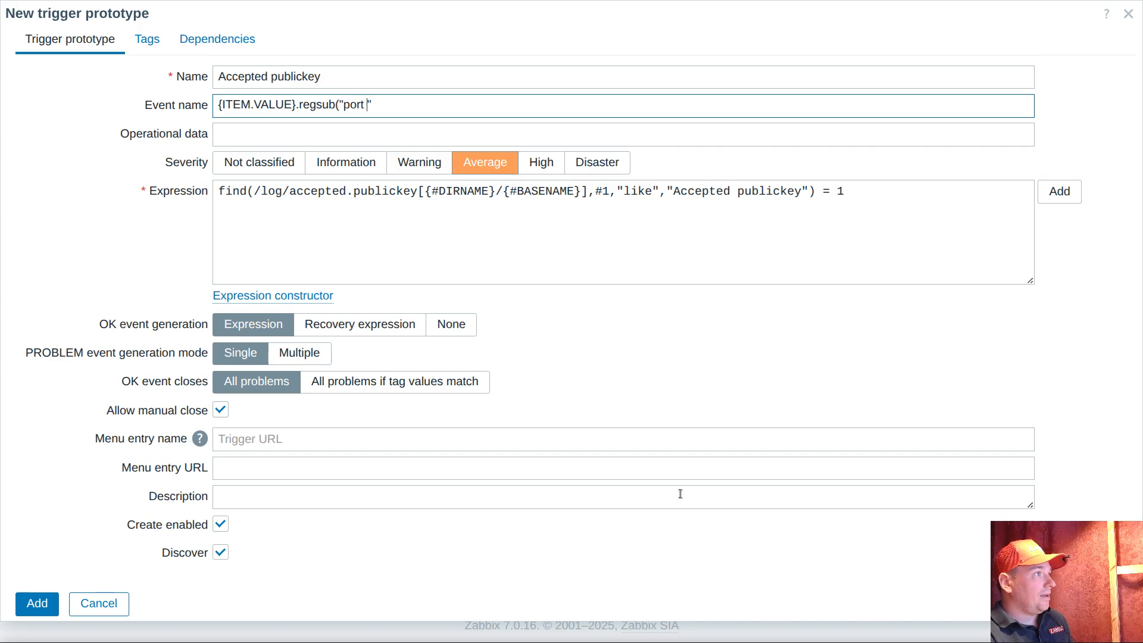
pyautogui.write('\\s+')
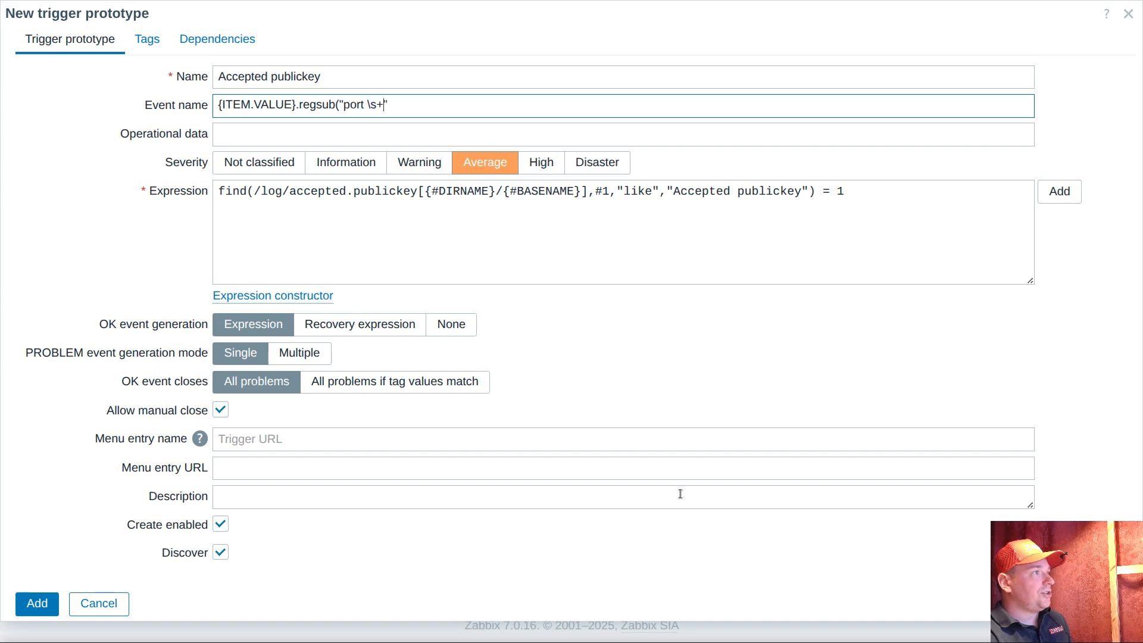
pyautogui.press('BackSpace')
pyautogui.press('BackSpace')
pyautogui.write('d+')
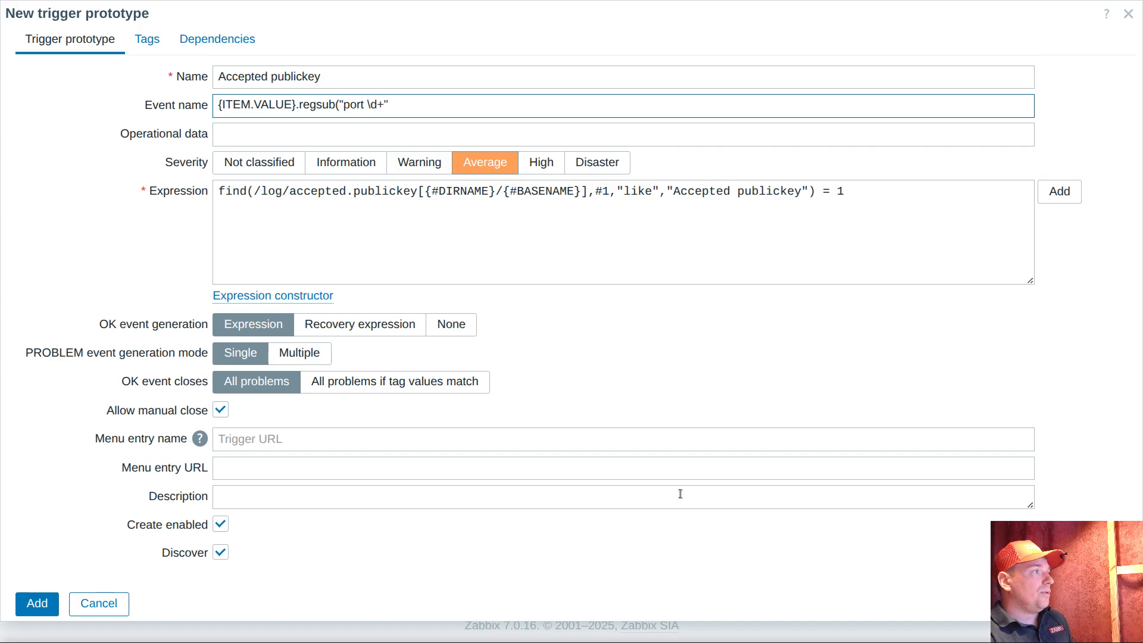
pyautogui.write('\\S+')
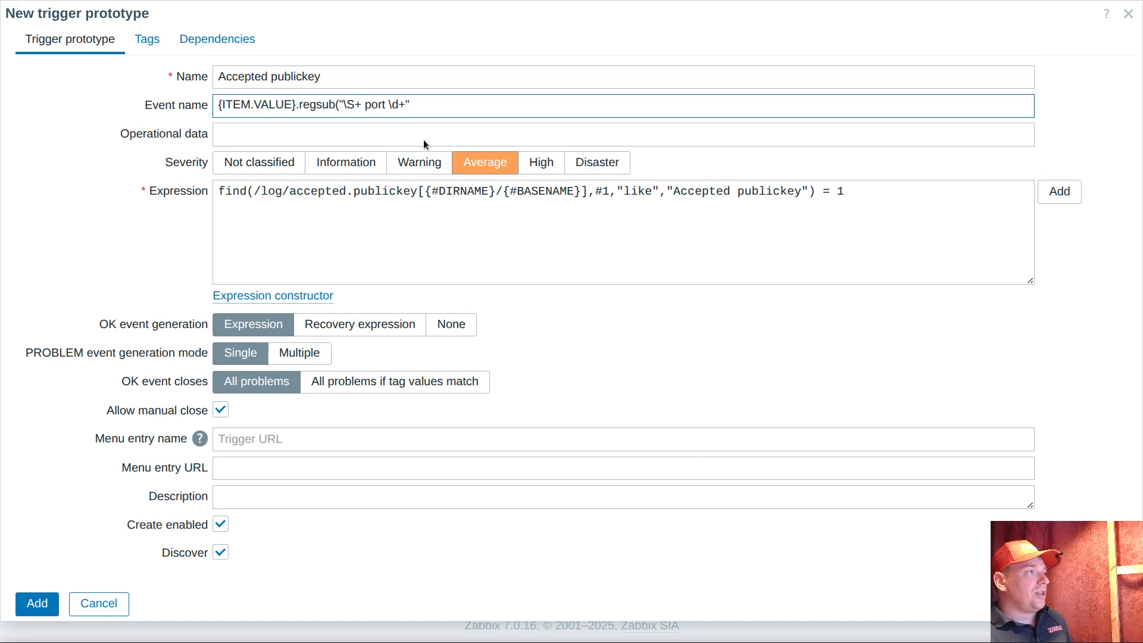
# Complete the event name's regsub call with the output argument \0 and enclose the whole macro function in outer curly braces
pyautogui.moveTo(343, 103); pyautogui.dragTo(362, 104)
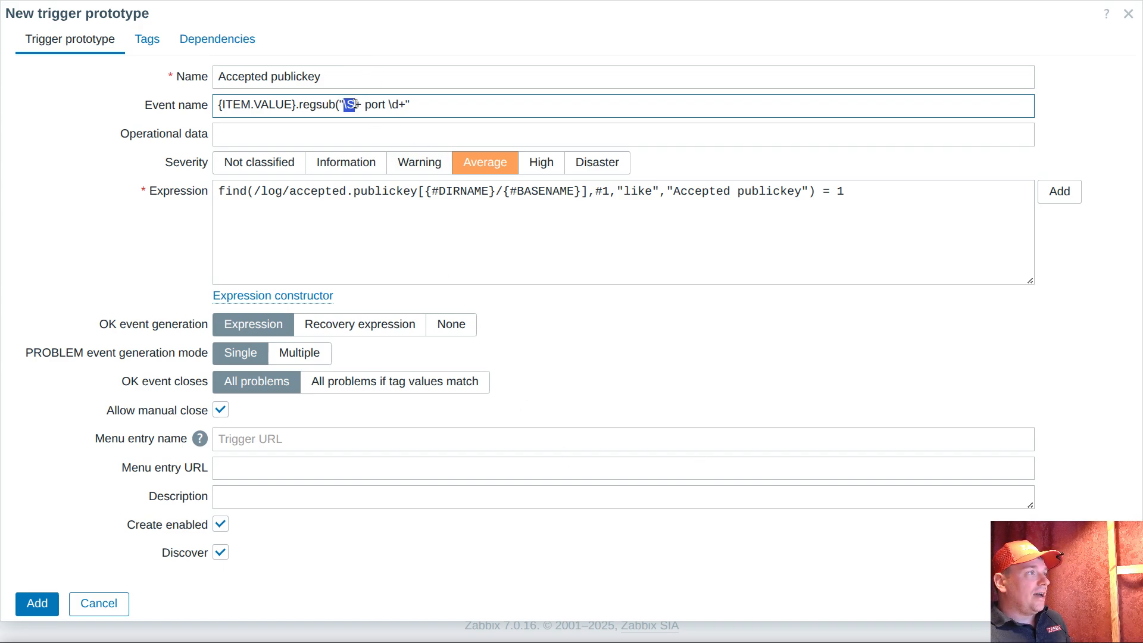
pyautogui.click(449, 111)
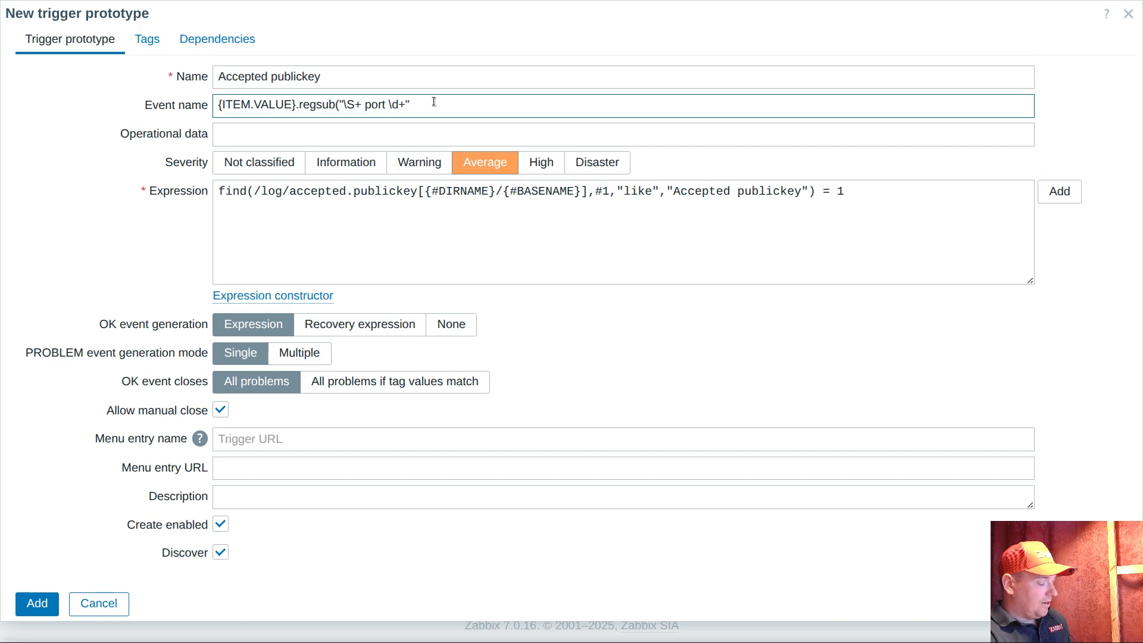
pyautogui.write('\\0')
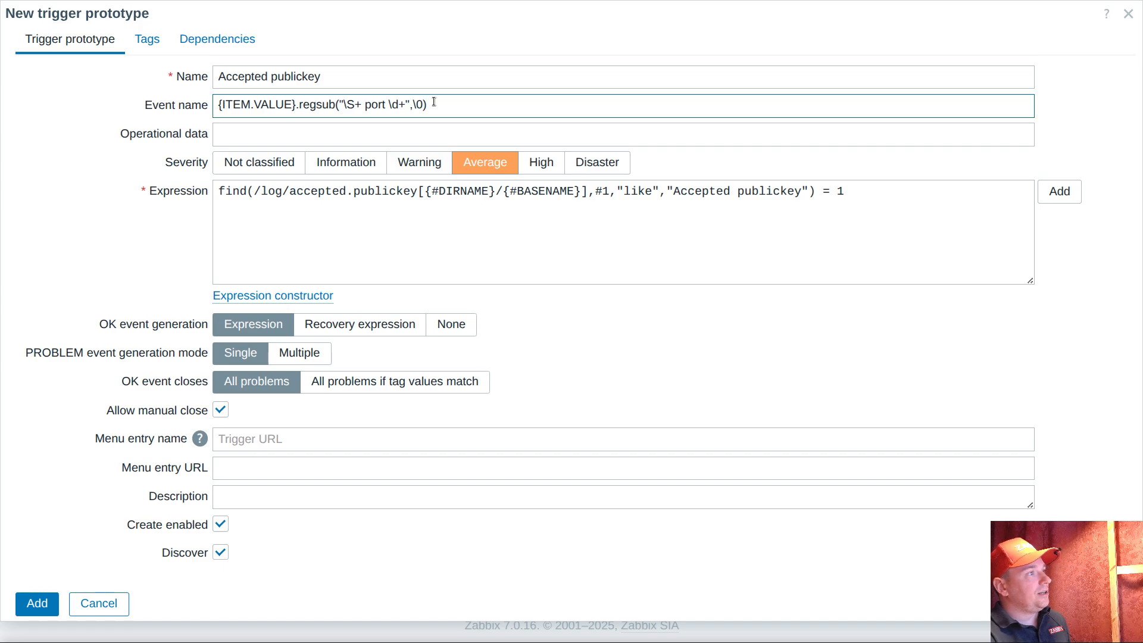
pyautogui.write('}')
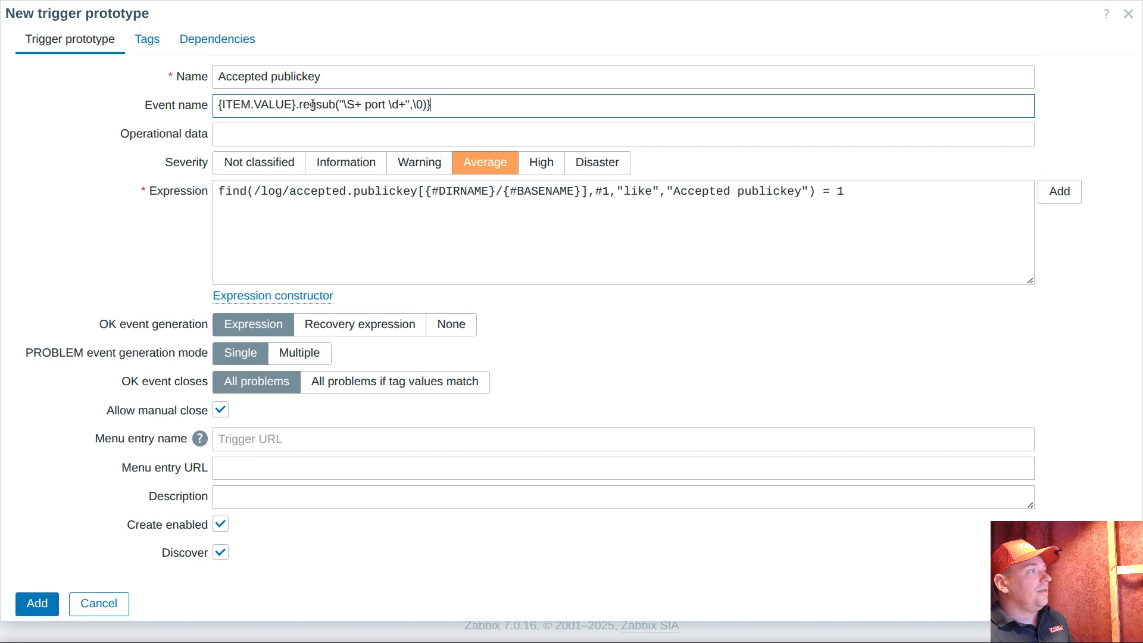
pyautogui.moveTo(294, 105); pyautogui.dragTo(337, 105)
pyautogui.click(472, 106)
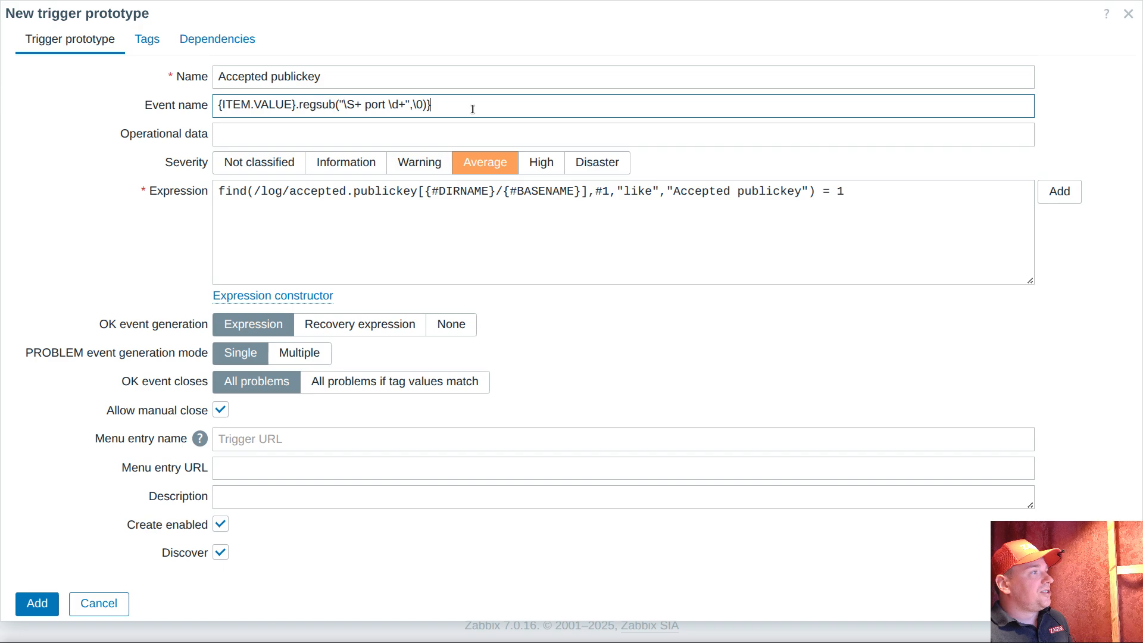
pyautogui.write('{')
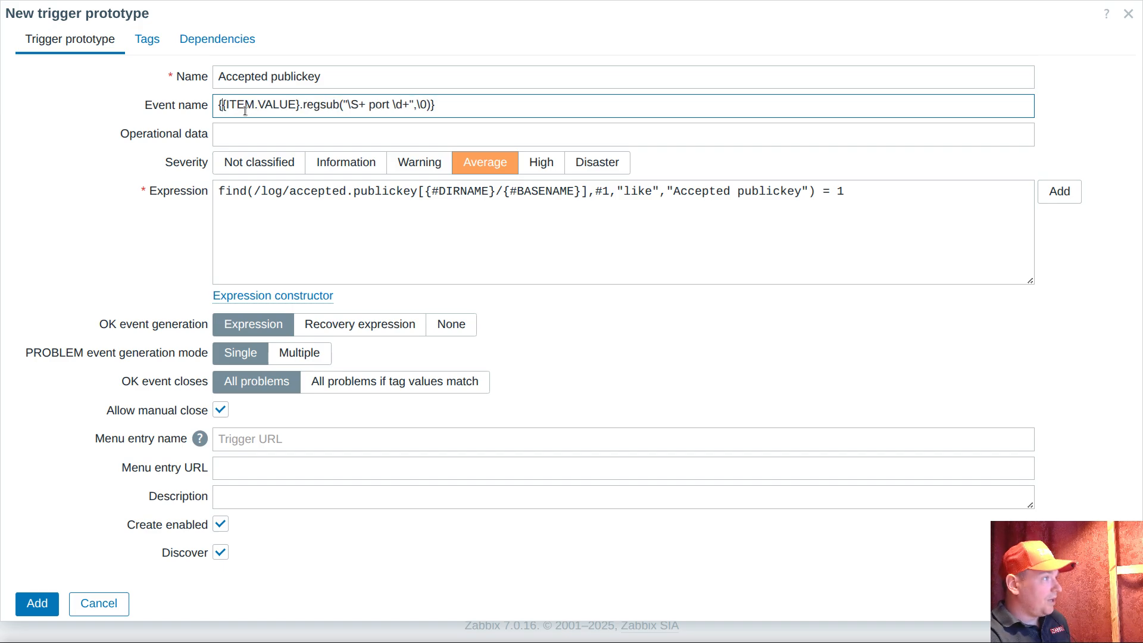
pyautogui.click(465, 111)
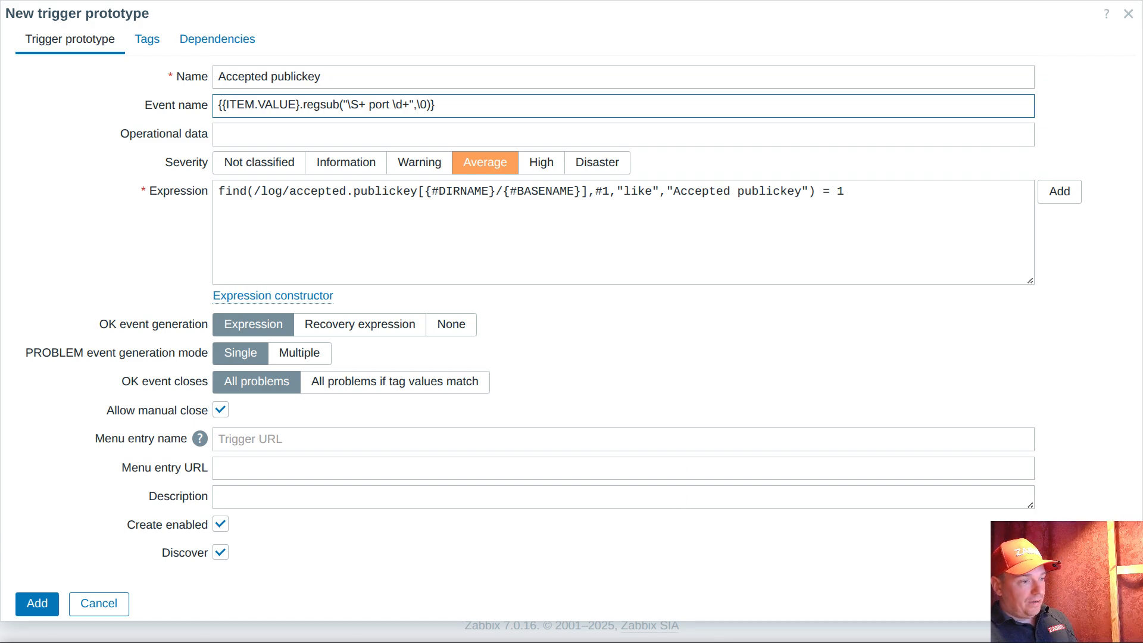
# Switch to the terminal and examine the user, source address and port in the latest "Accepted publickey" line
pyautogui.hotkey('alt', 'Tab')
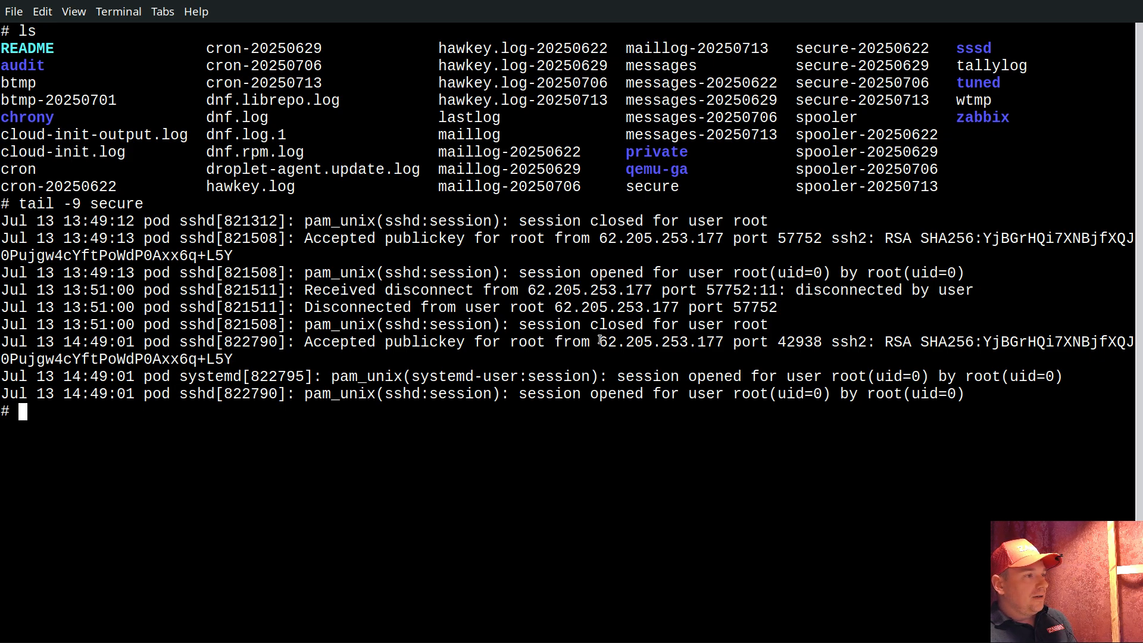
pyautogui.moveTo(599, 342); pyautogui.dragTo(821, 344)
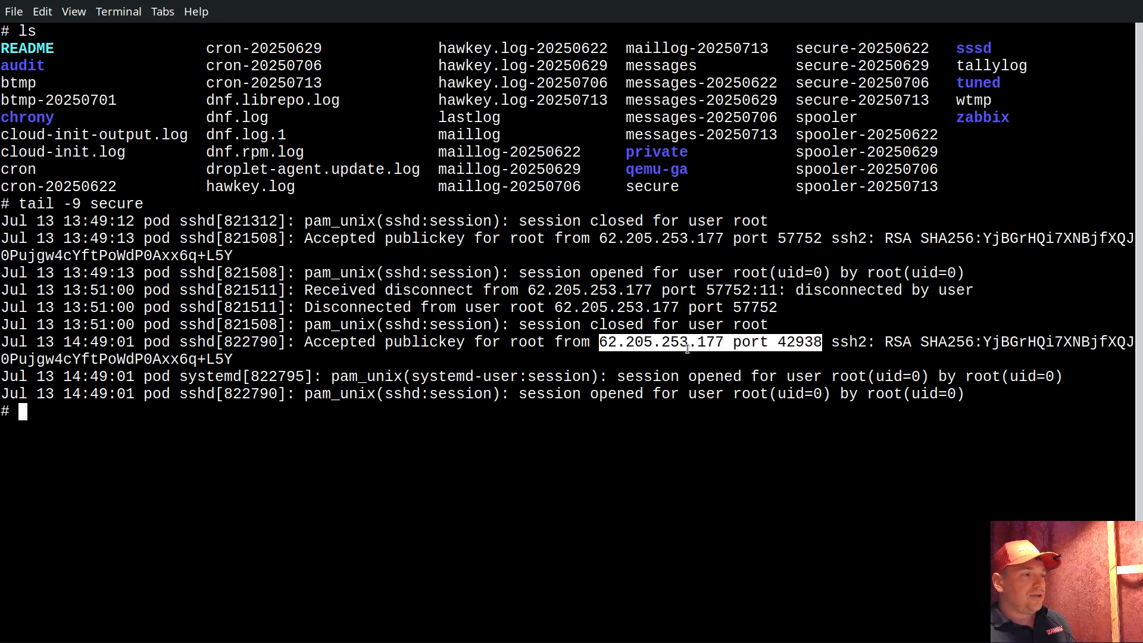
pyautogui.click(718, 345)
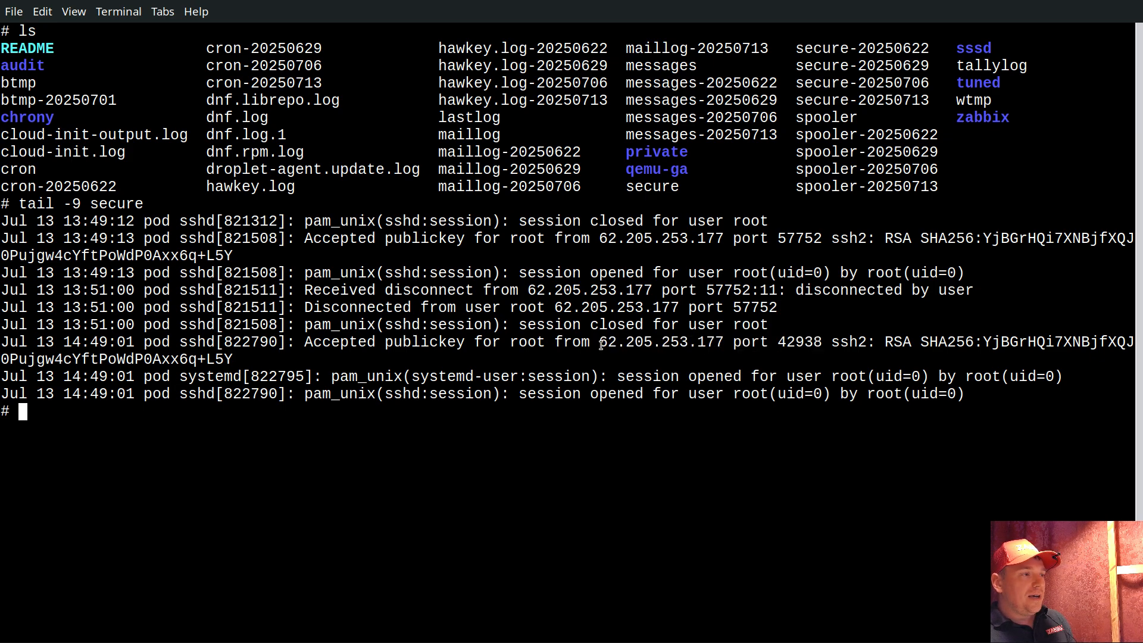
pyautogui.doubleClick(601, 344)
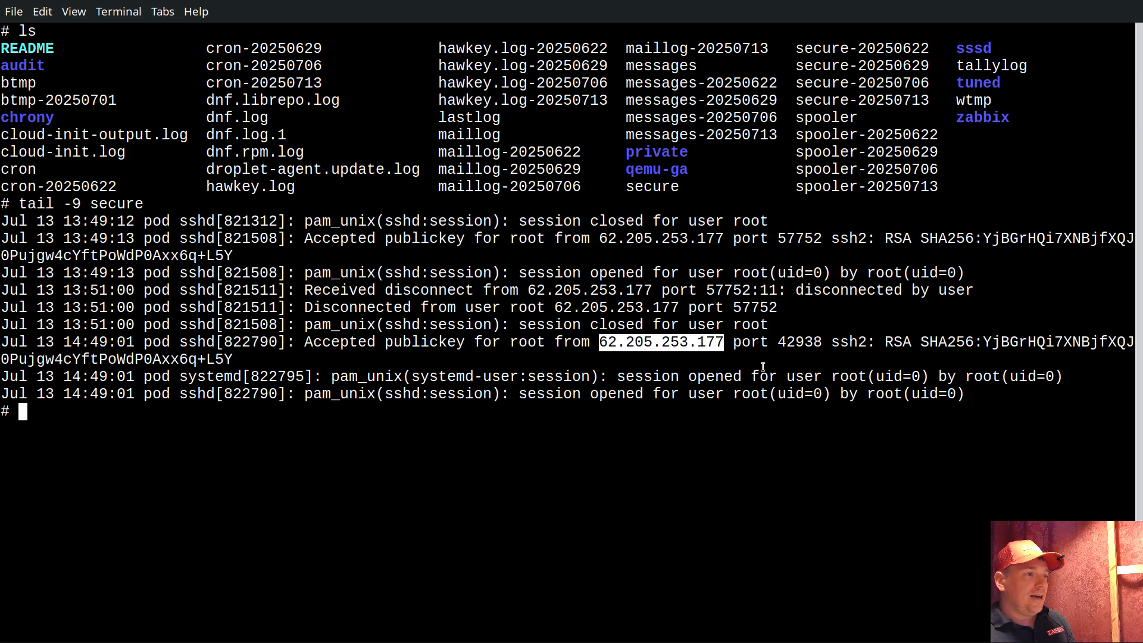
pyautogui.click(727, 341)
pyautogui.doubleClick(750, 343)
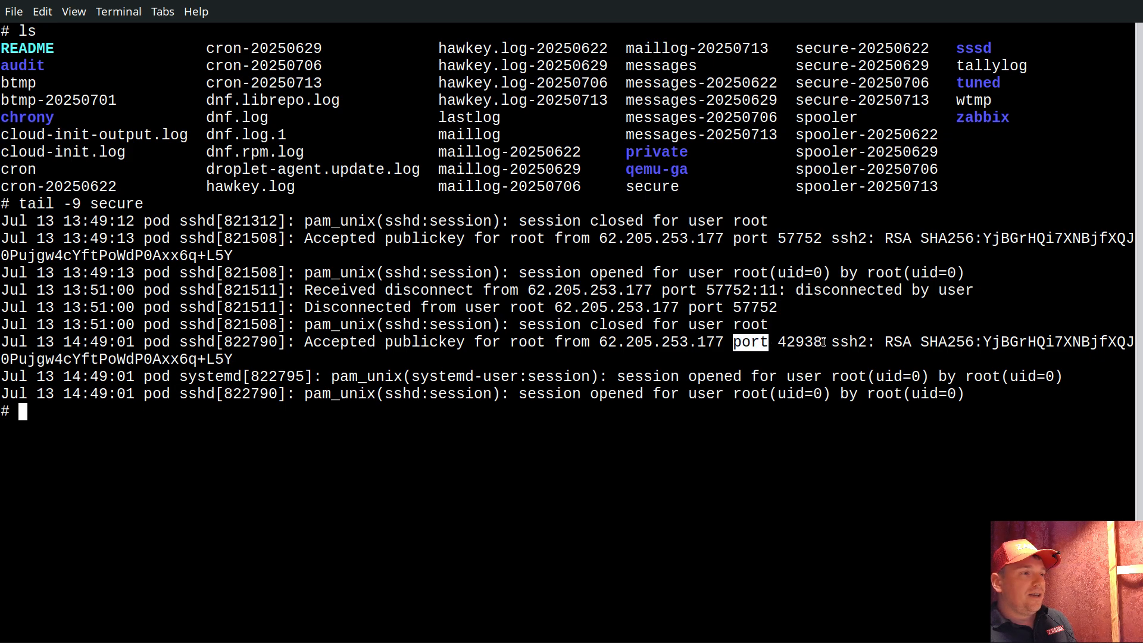
pyautogui.moveTo(824, 342); pyautogui.dragTo(601, 344)
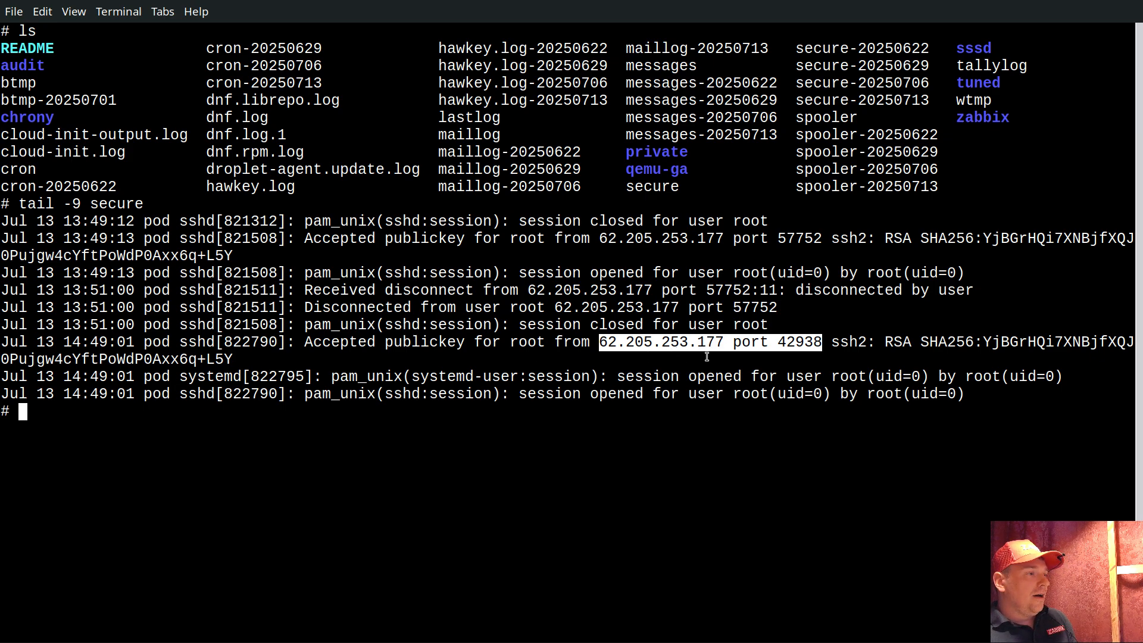
pyautogui.doubleClick(521, 344)
pyautogui.moveTo(522, 344); pyautogui.dragTo(565, 342)
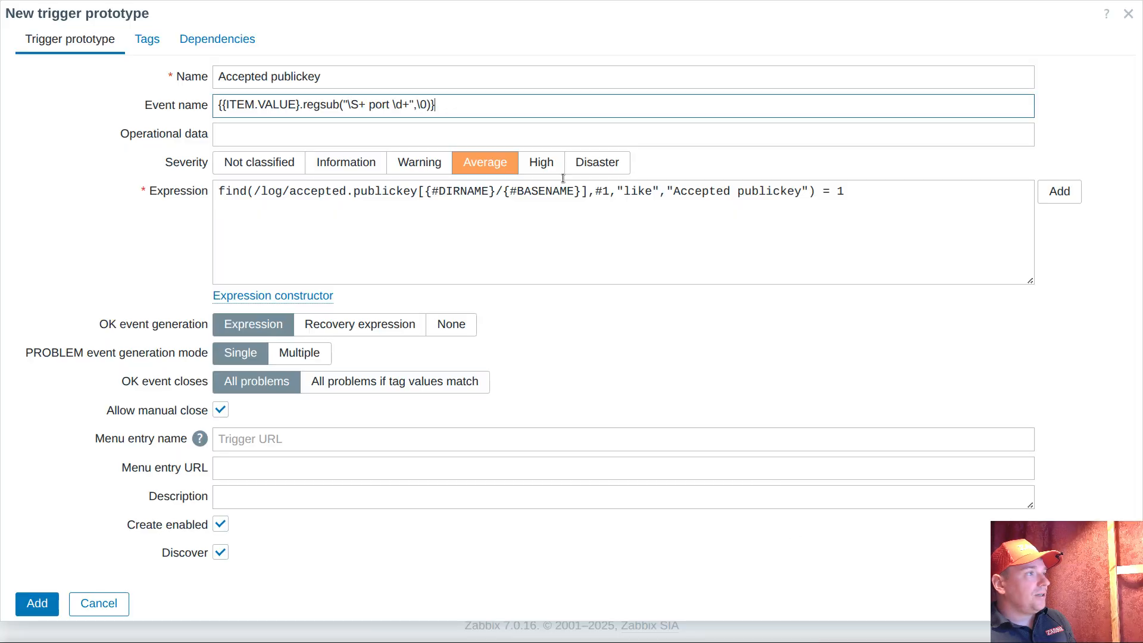
# In the Zabbix event name, insert "from " before \S+ at the start of the regsub pattern
pyautogui.click(347, 103)
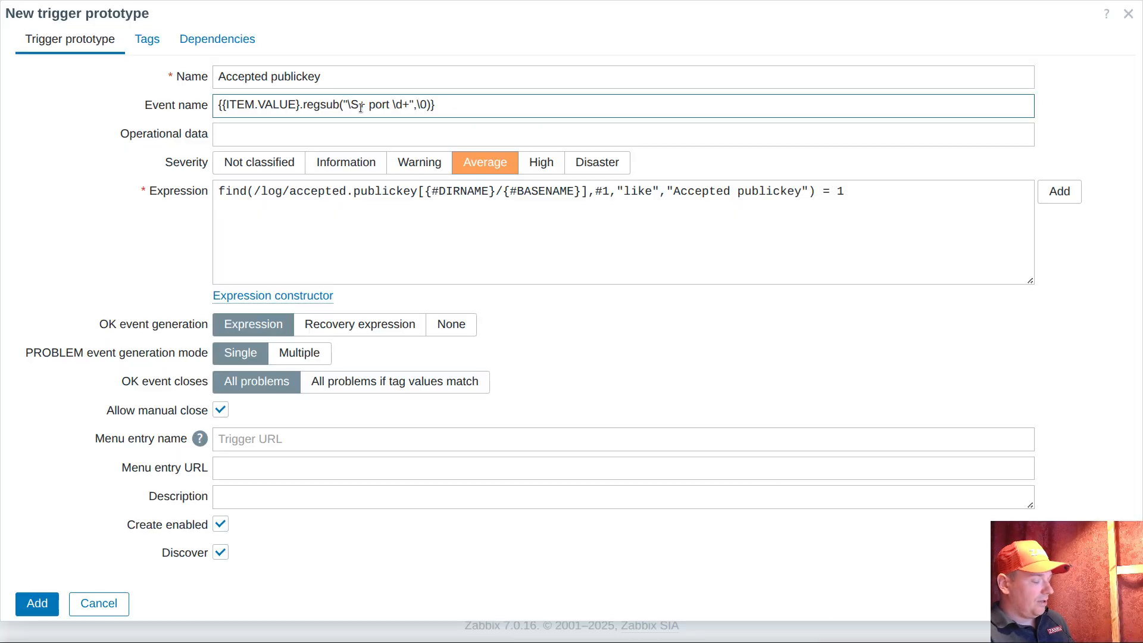
pyautogui.write('\\S')
pyautogui.press('BackSpace')
pyautogui.press('BackSpace')
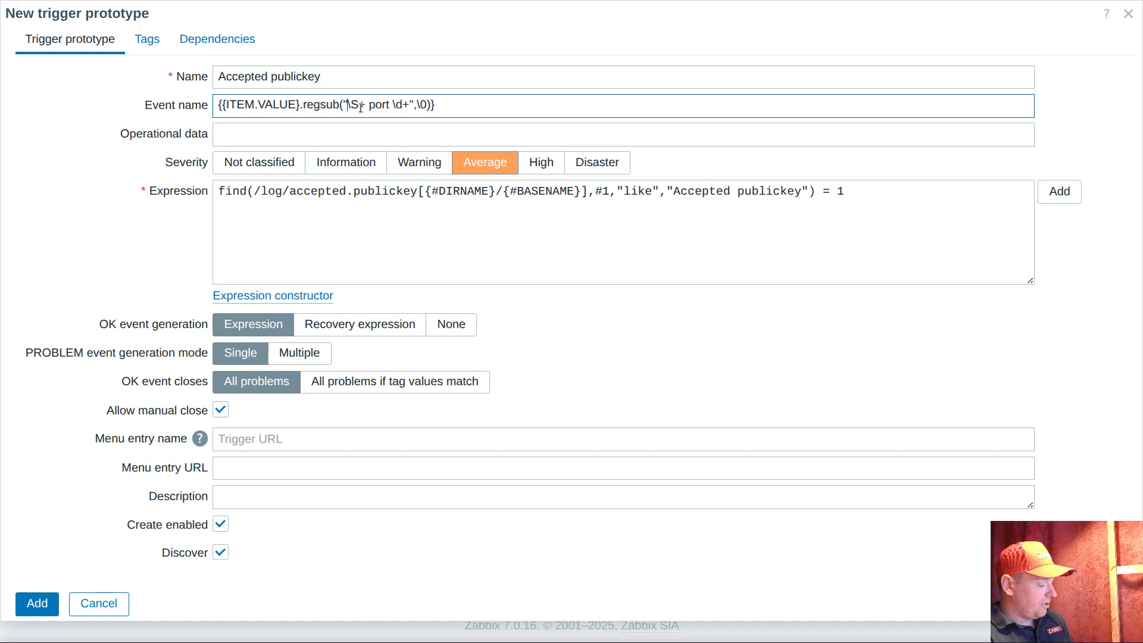
pyautogui.write('from')
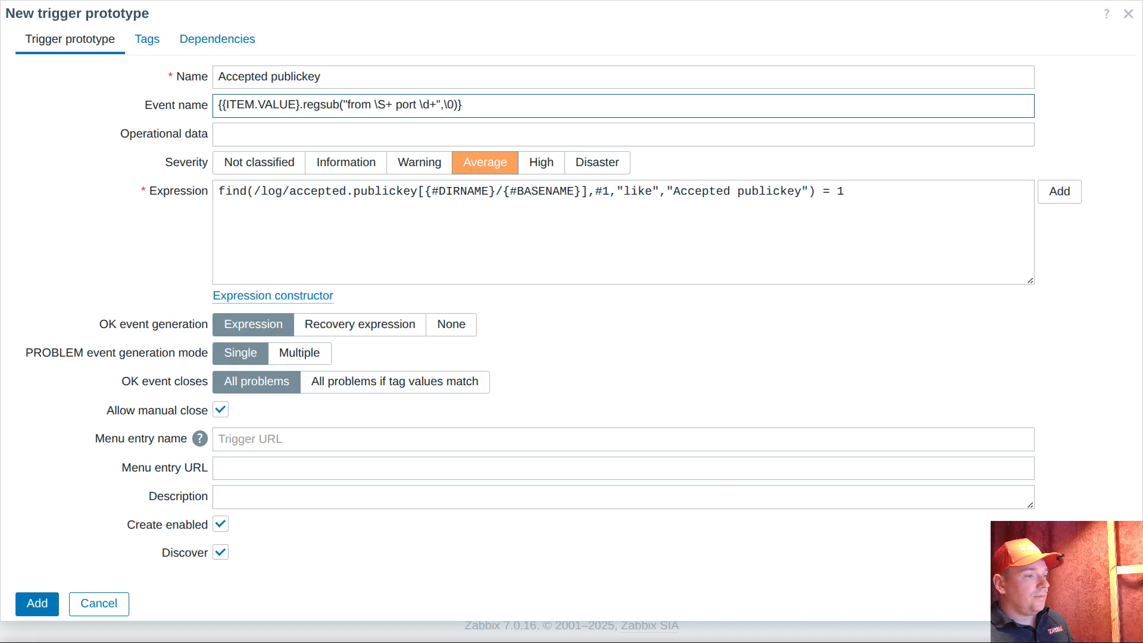
# Check the user name's position in the terminal's log line, and insert \S+ and a space before "from" in the event name's pattern
pyautogui.hotkey('alt', 'Tab')
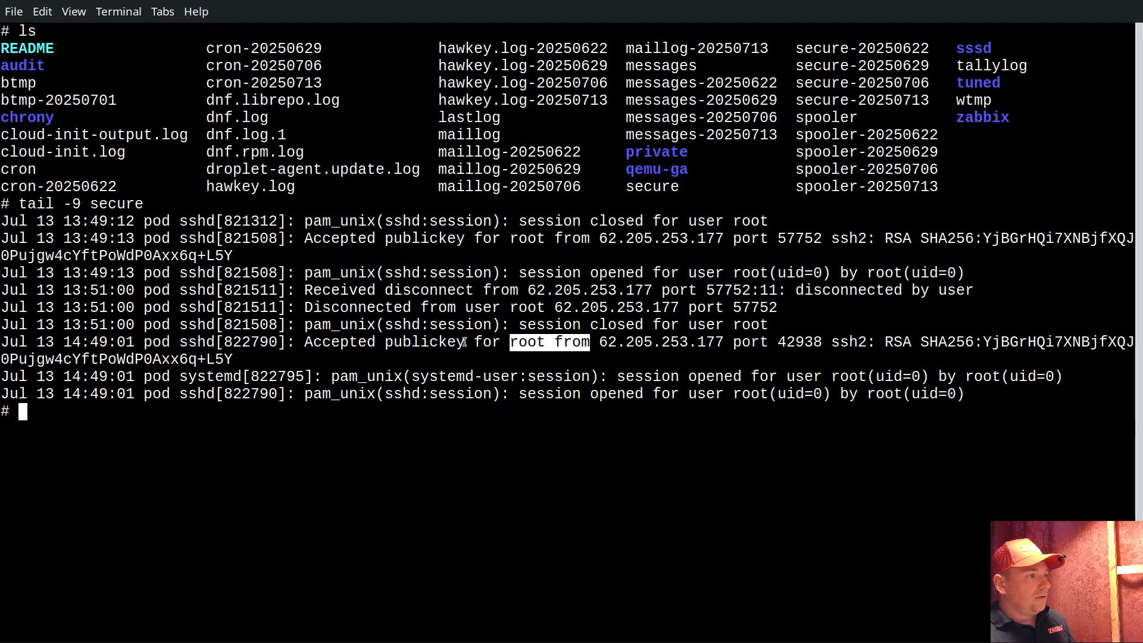
pyautogui.hotkey('alt', 'Tab')
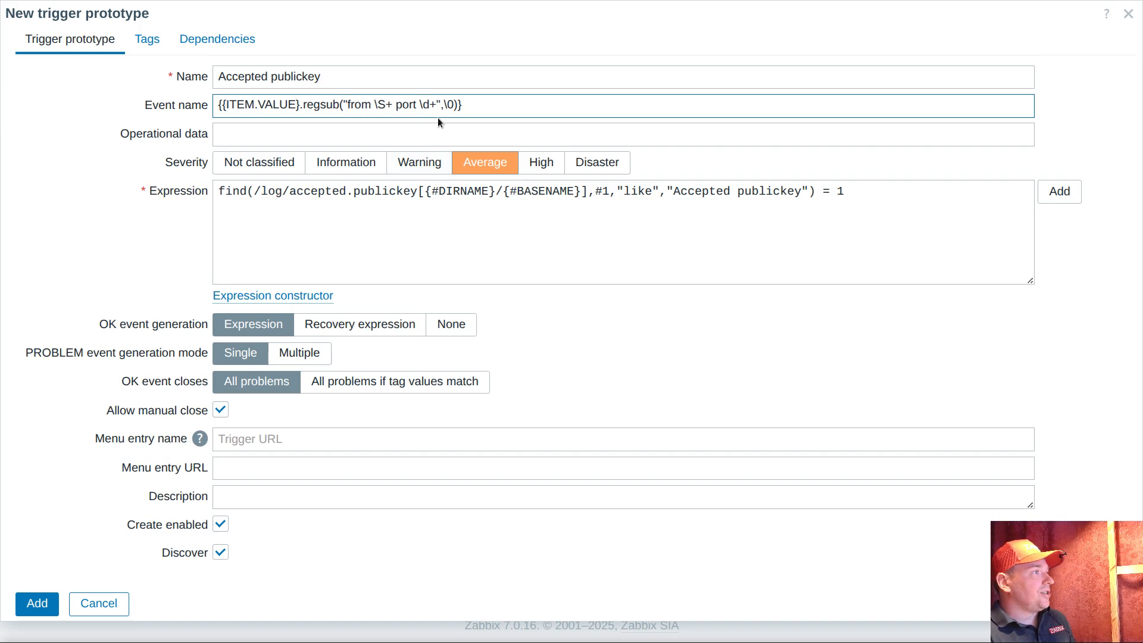
pyautogui.write('\\S+')
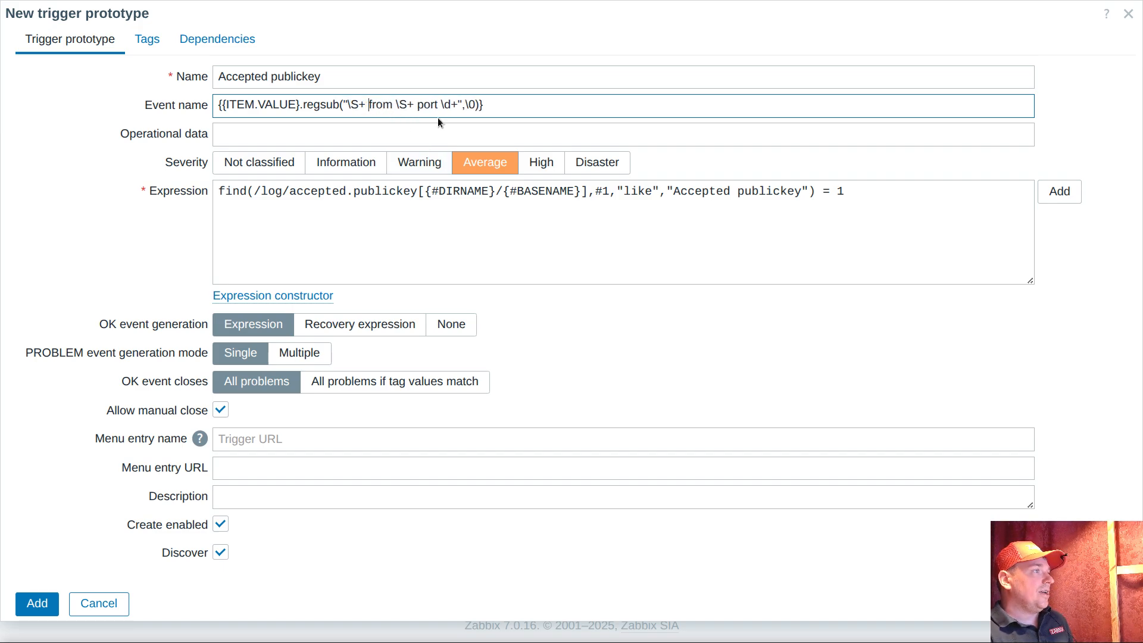
# Review the event name's regsub pattern, and add a trigger tag named map to the trigger prototype
pyautogui.moveTo(349, 106); pyautogui.dragTo(459, 107)
pyautogui.click(523, 114)
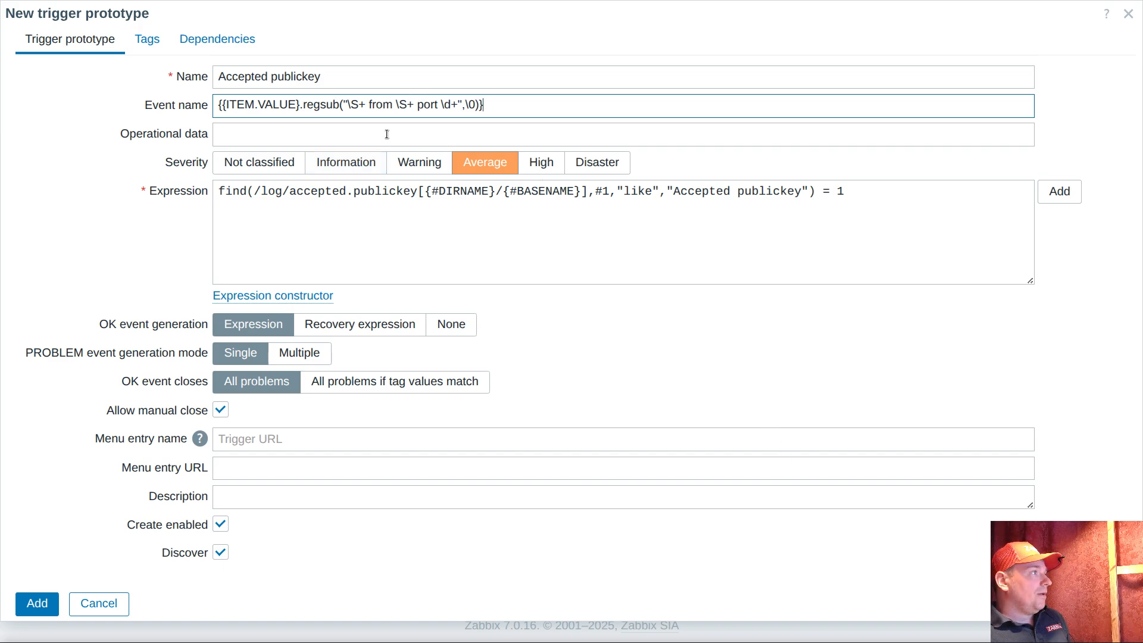
pyautogui.click(147, 39)
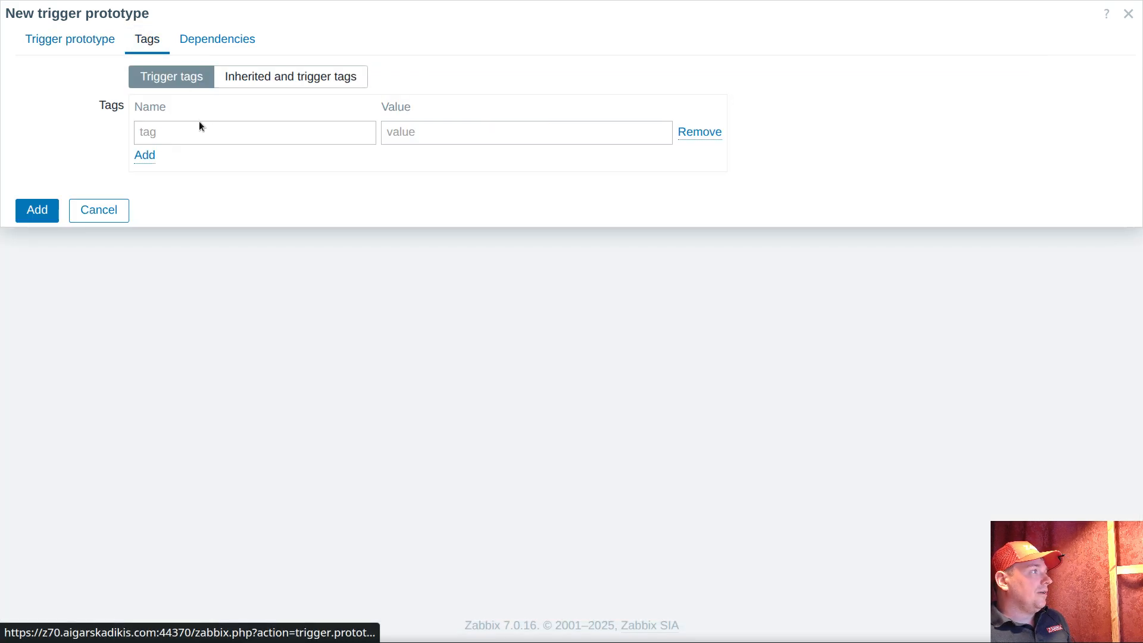
pyautogui.click(186, 122)
pyautogui.write('map')
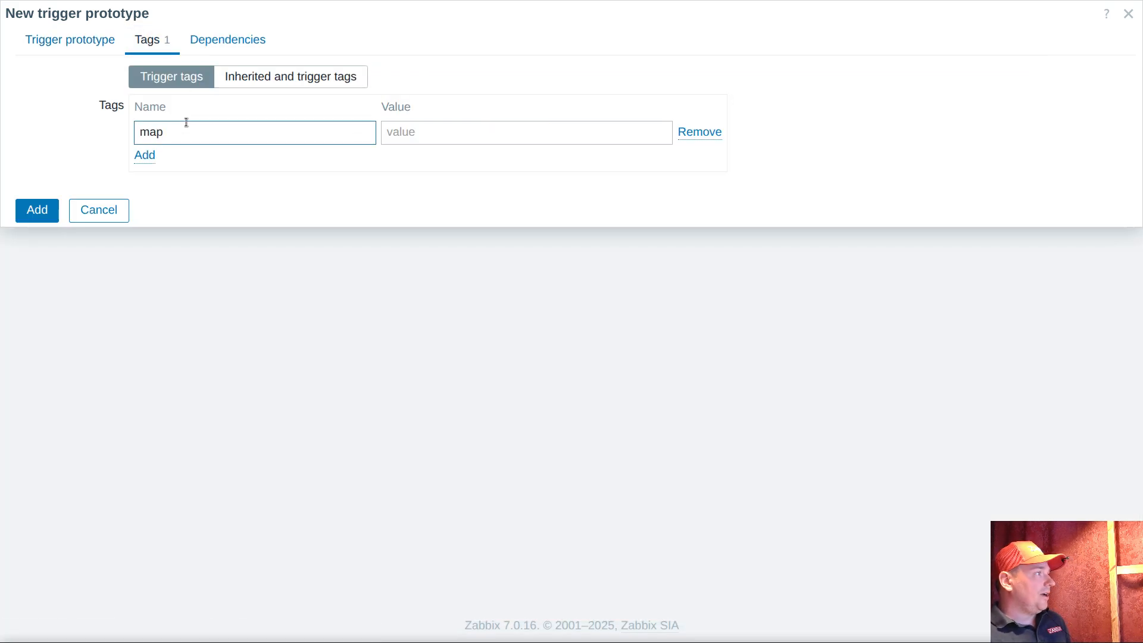
pyautogui.moveTo(181, 133); pyautogui.dragTo(102, 135)
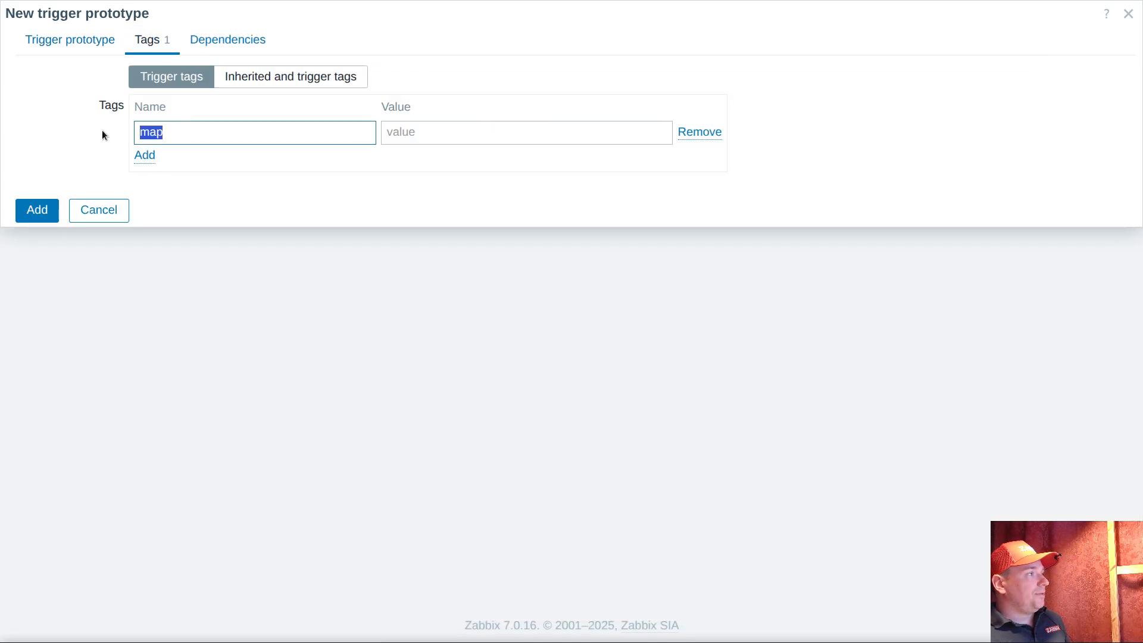
# Return to the main trigger settings and compare the event name pattern with the terminal's latest "Accepted publickey" log line
pyautogui.click(72, 46)
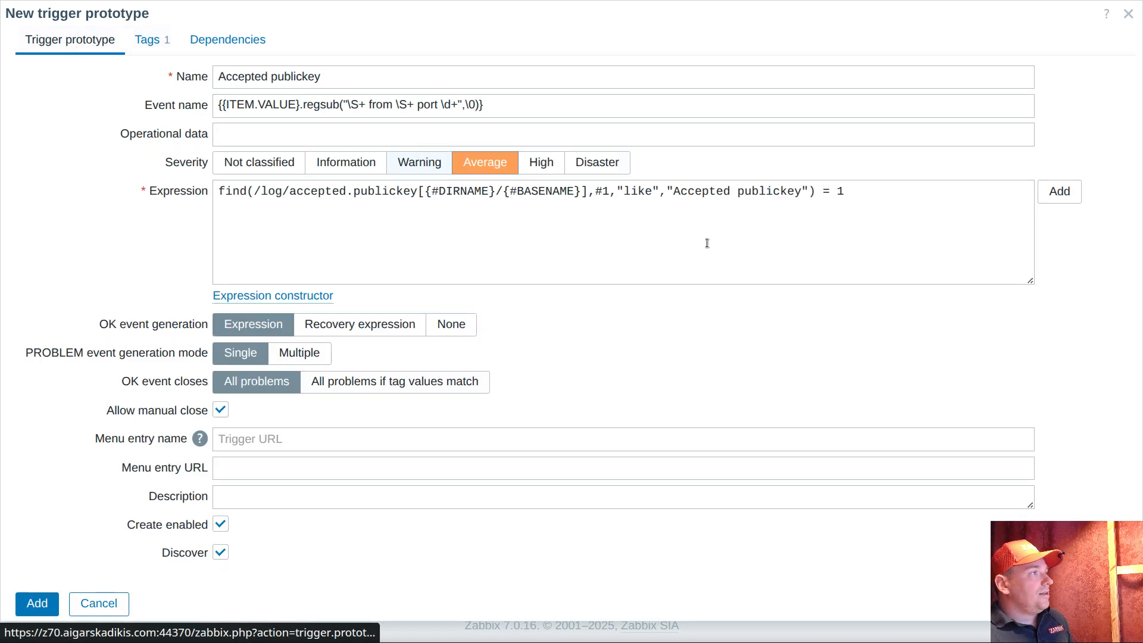
pyautogui.hotkey('alt', 'Tab')
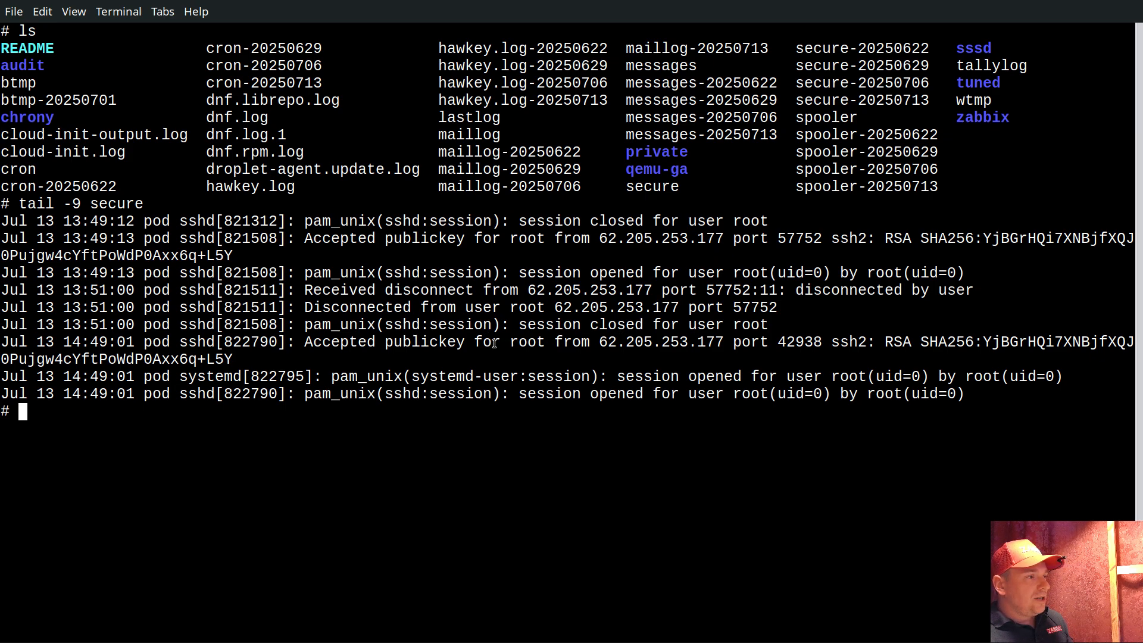
pyautogui.moveTo(511, 343); pyautogui.dragTo(823, 341)
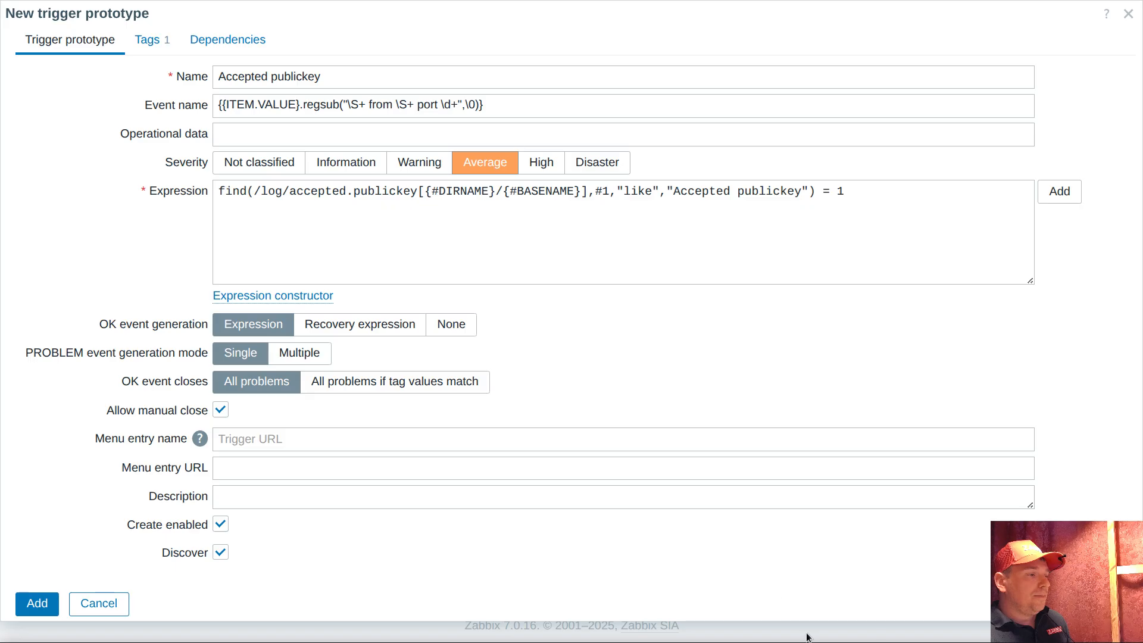
# Copy the complete event name macro {{ITEM.VALUE}.regsub("\S+ from \S+ port \d+",\0)} into the value of the map tag
pyautogui.moveTo(350, 106); pyautogui.dragTo(253, 101)
pyautogui.click(503, 107)
pyautogui.rightClick(252, 101)
pyautogui.click(283, 149)
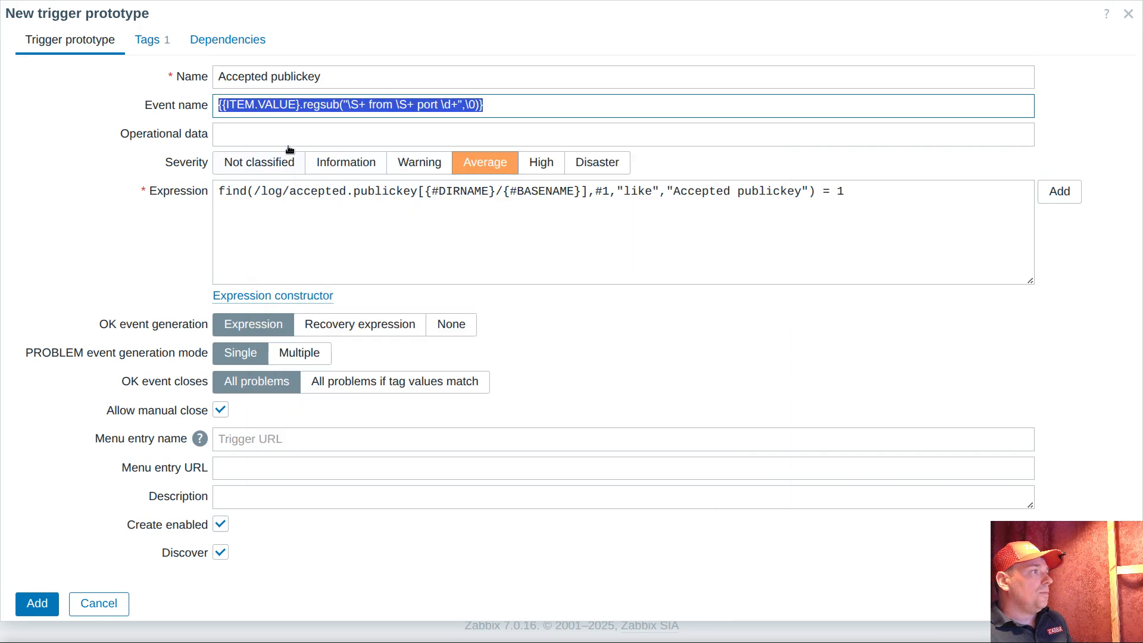
pyautogui.click(149, 39)
pyautogui.rightClick(414, 138)
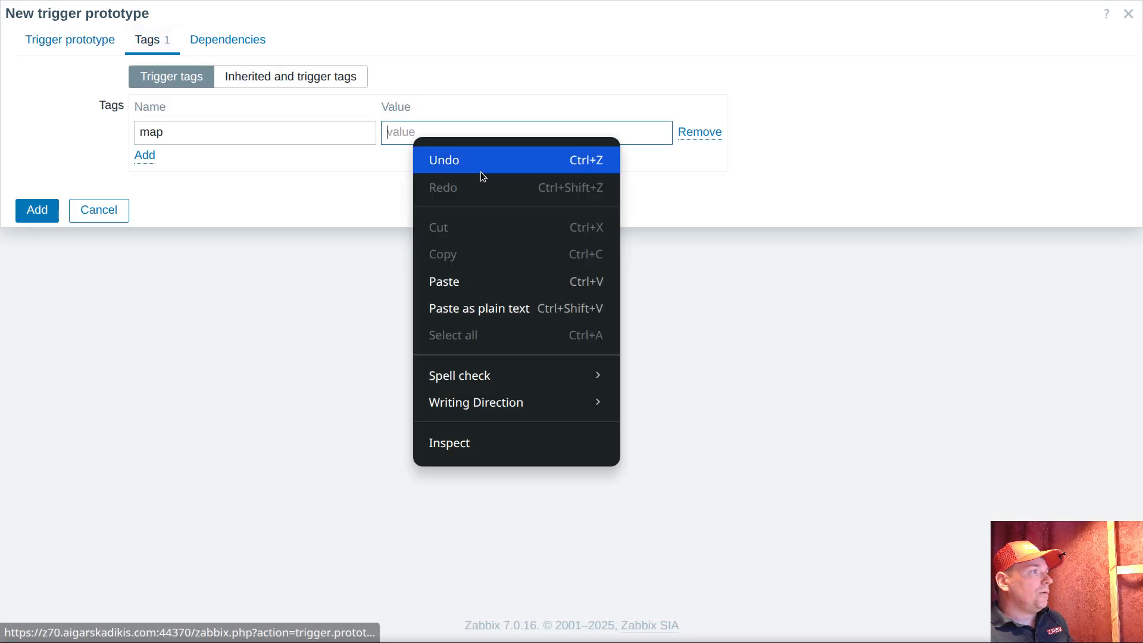
pyautogui.click(479, 282)
# Set PROBLEM event generation to Multiple and closing to all problems with matching tag map, and add the trigger prototype
pyautogui.click(71, 43)
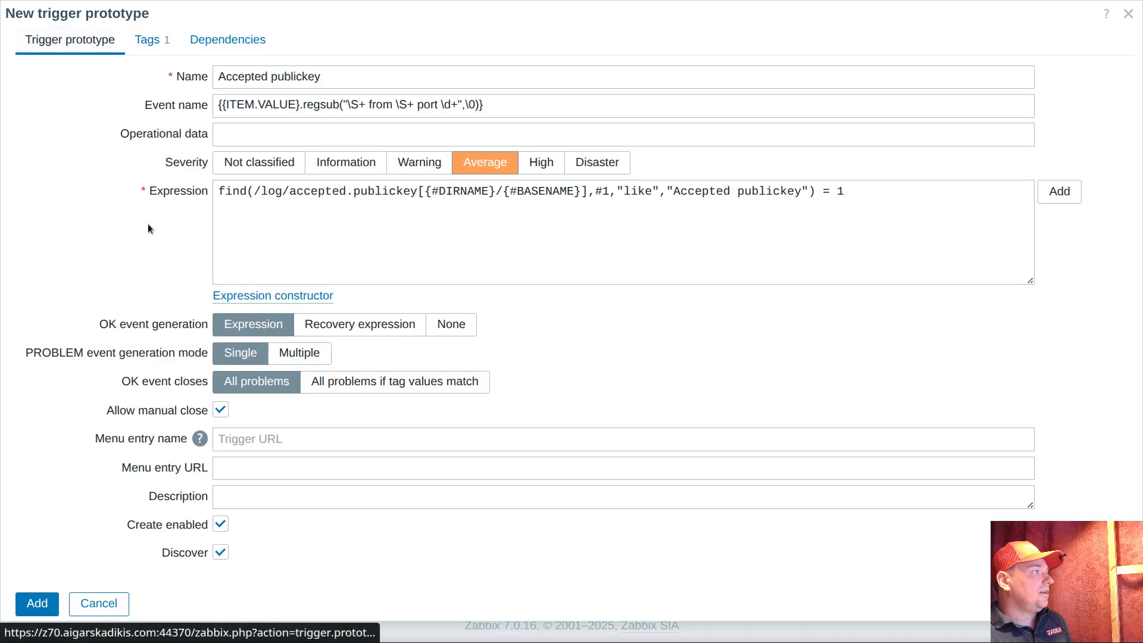
pyautogui.click(301, 358)
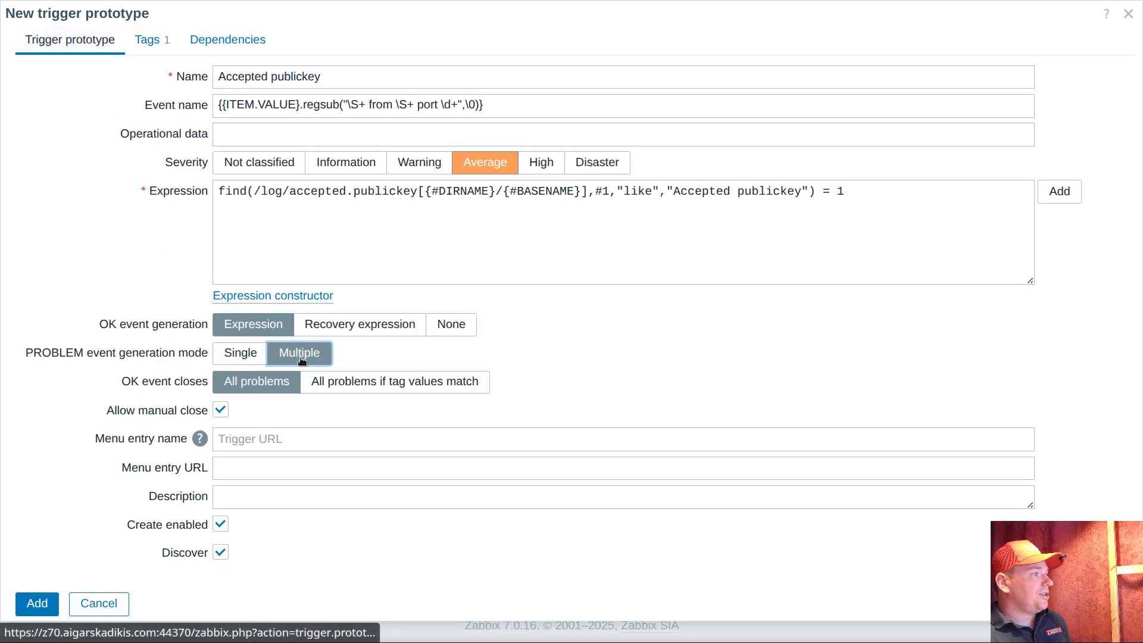
pyautogui.click(307, 389)
pyautogui.click(285, 419)
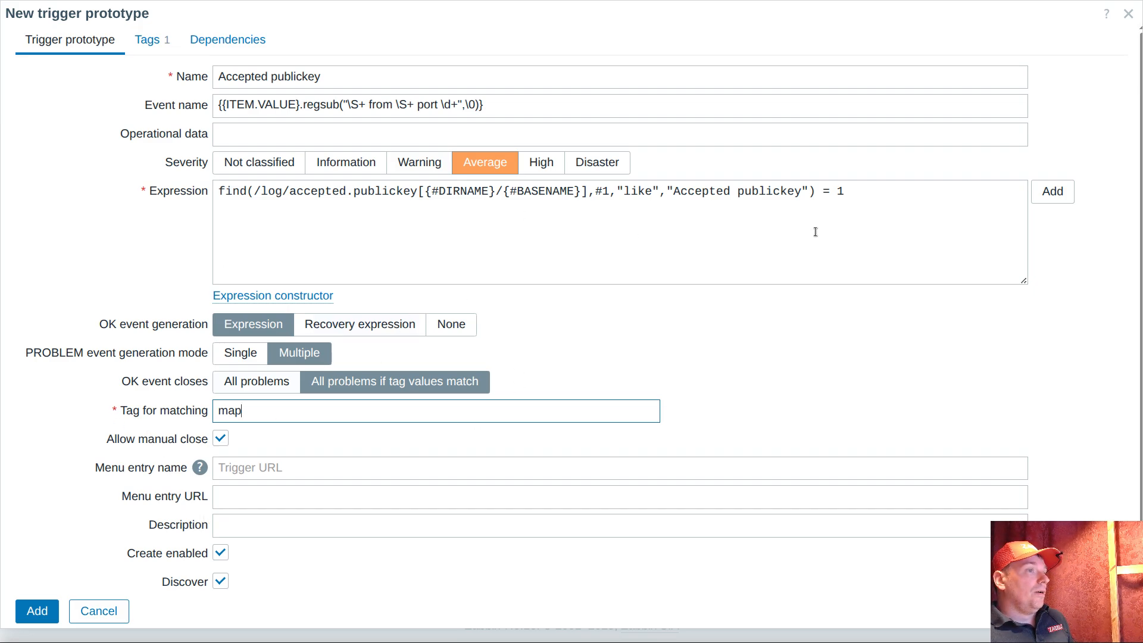
pyautogui.click(37, 611)
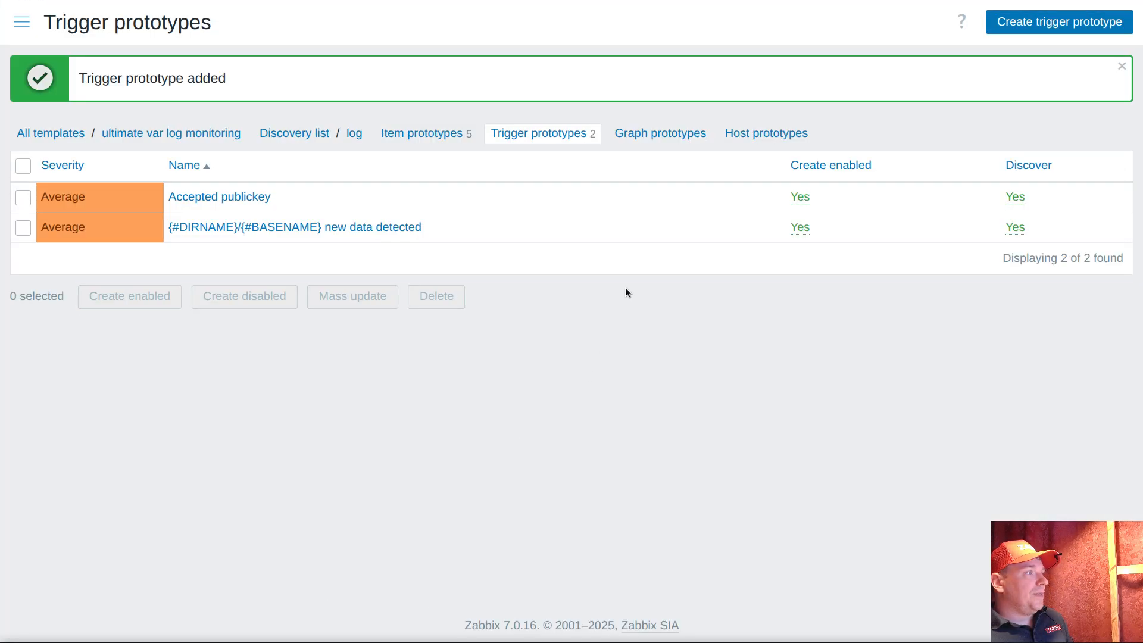
# Open the "new data detected" trigger prototype, examine the macros in its name, and close it without changes
pyautogui.click(266, 229)
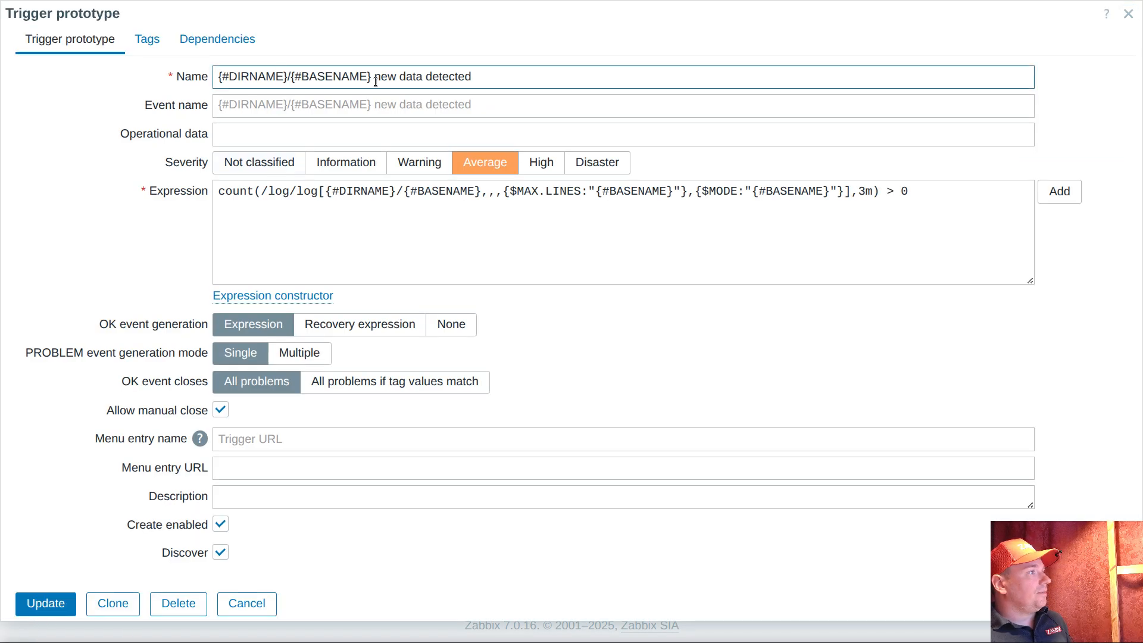
pyautogui.moveTo(370, 78); pyautogui.dragTo(218, 78)
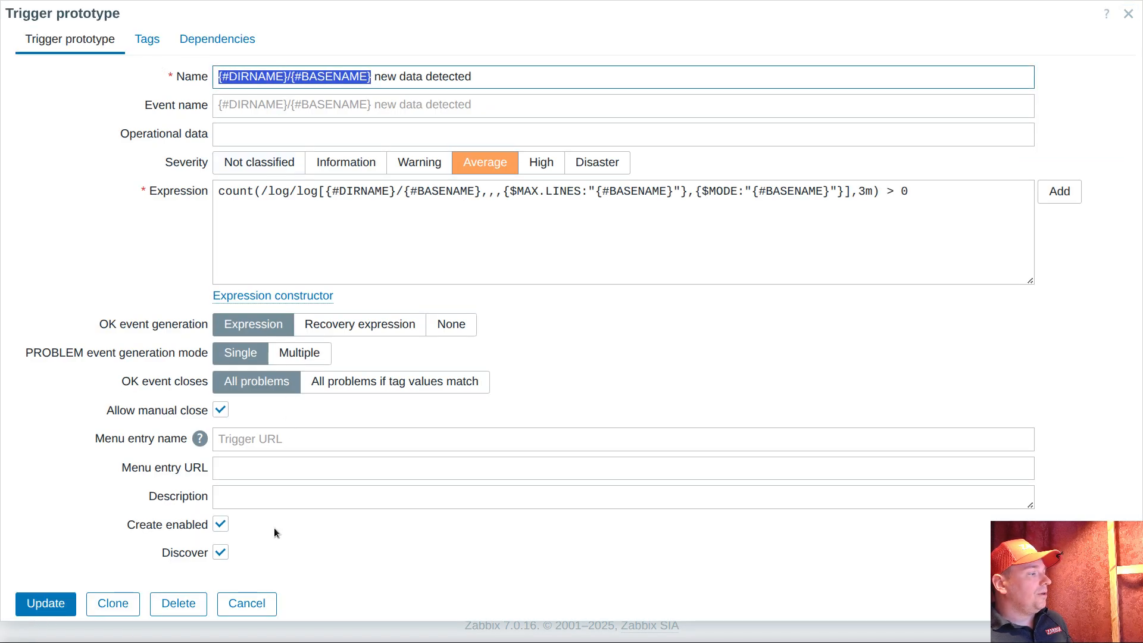
pyautogui.click(247, 604)
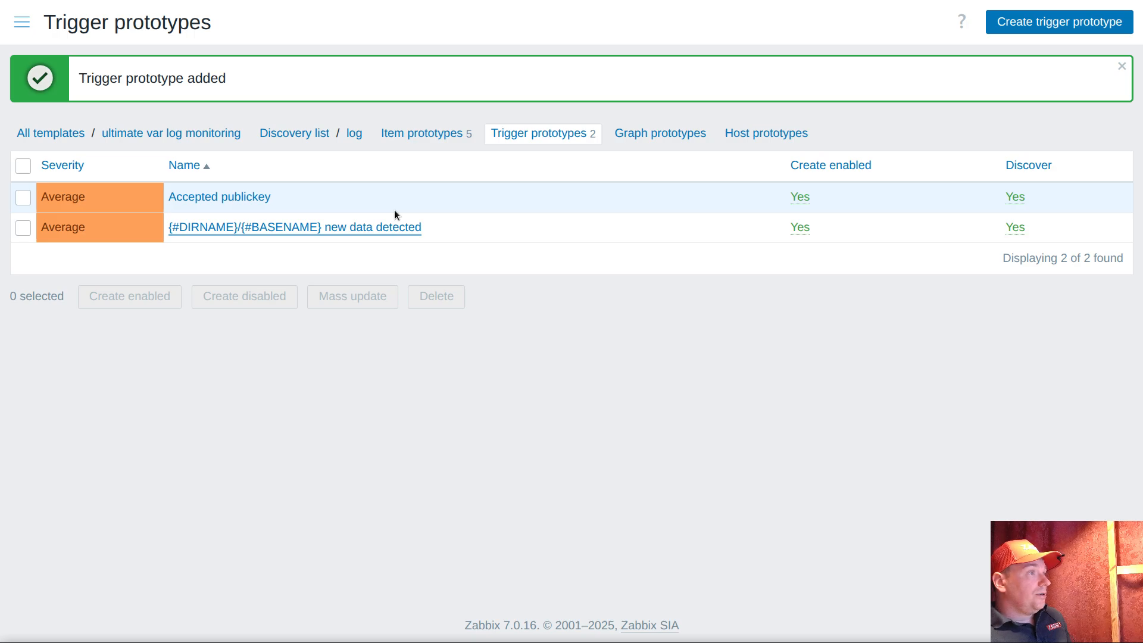
# Copy the name of the "Accepted publickey {#DIRNAME}/{#BASENAME}" dependent item from the item prototypes list
pyautogui.click(439, 133)
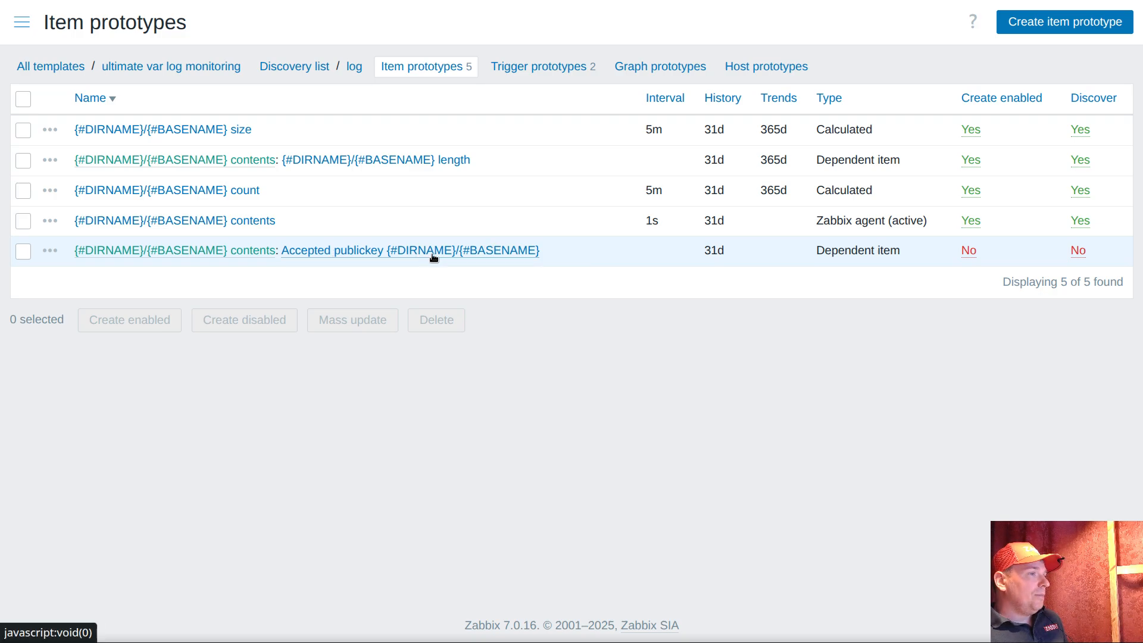
pyautogui.moveTo(573, 256); pyautogui.dragTo(281, 256)
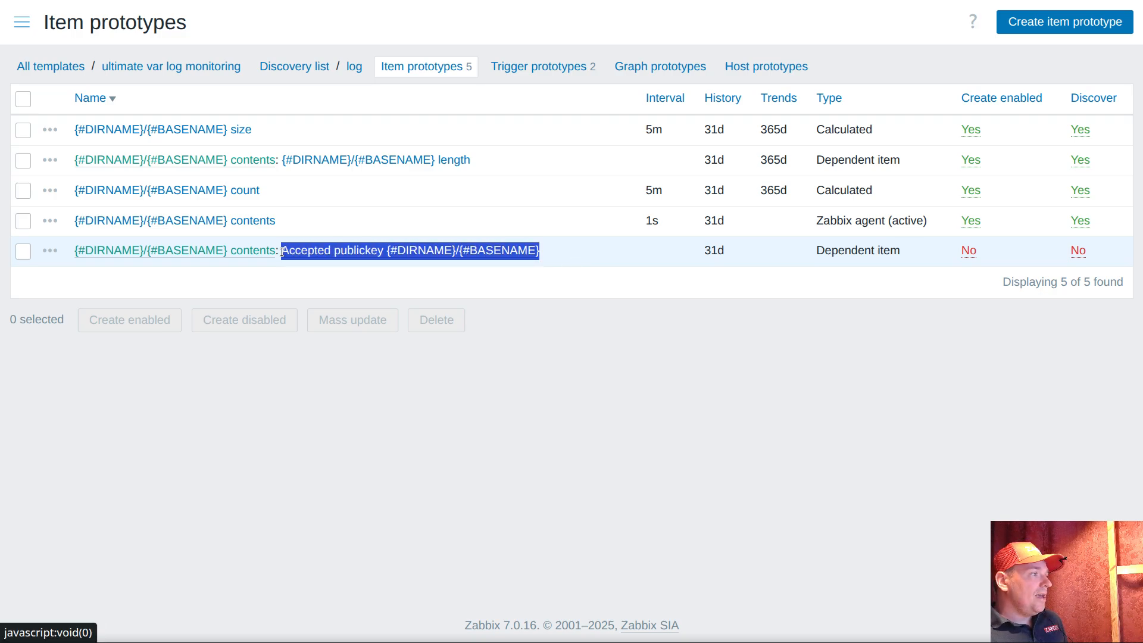
pyautogui.rightClick(310, 256)
pyautogui.click(408, 430)
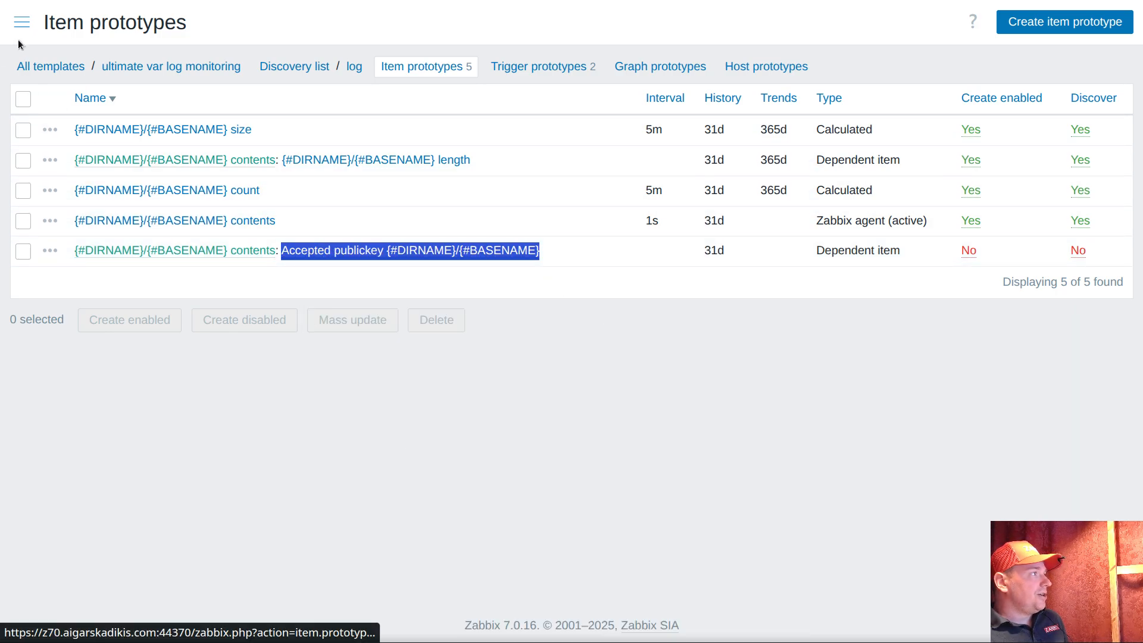
# Open the Latest data page and set the ultimate log filter's name to "Accepted publickey", without the directory and basename macros
pyautogui.click(22, 22)
pyautogui.click(78, 144)
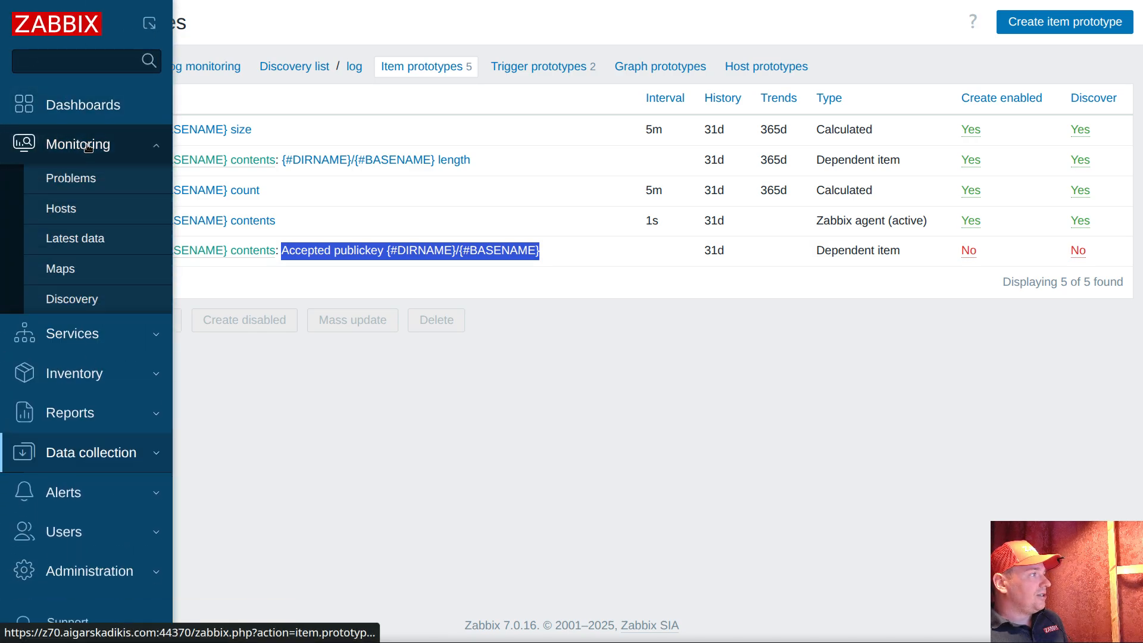
pyautogui.click(75, 238)
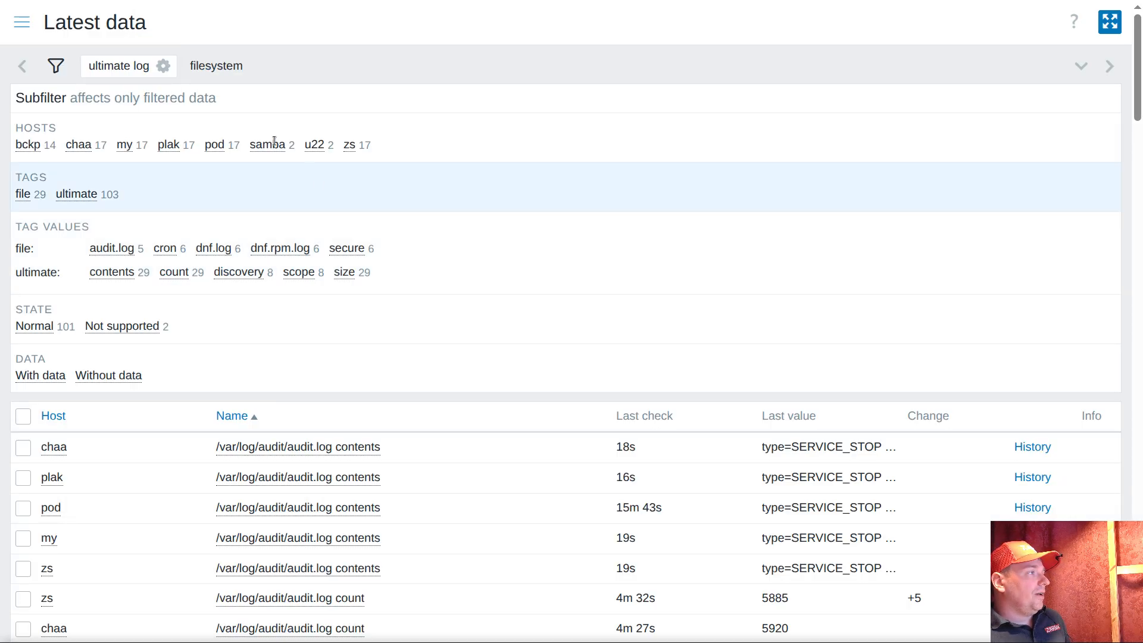
pyautogui.click(132, 70)
pyautogui.click(235, 158)
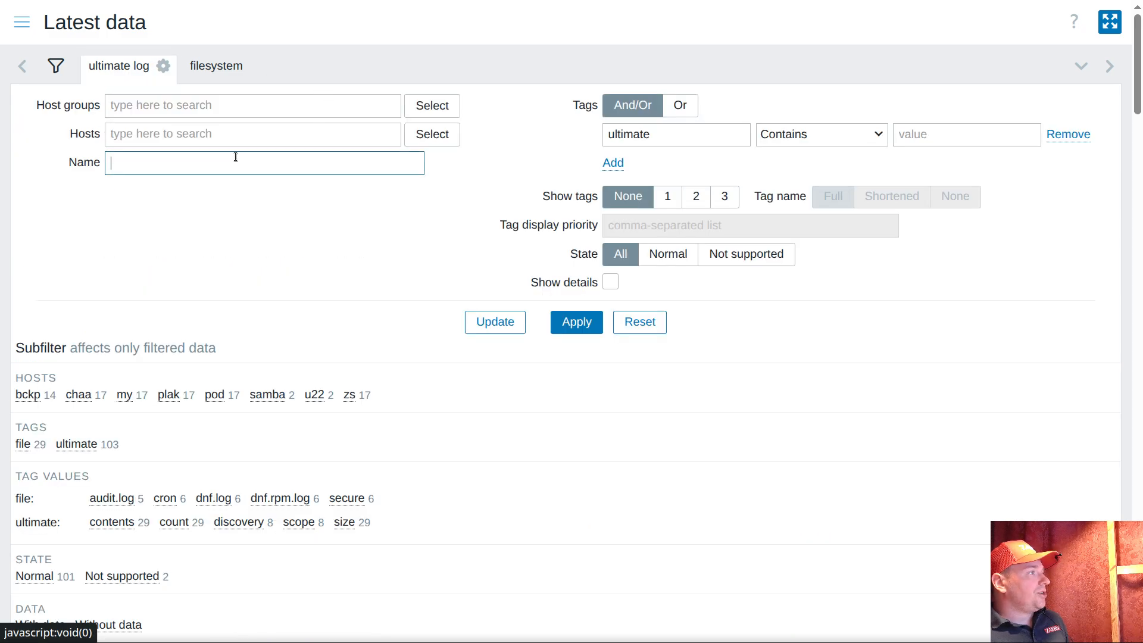
pyautogui.hotkey('ctrl', 'v')
pyautogui.moveTo(213, 161); pyautogui.dragTo(459, 157)
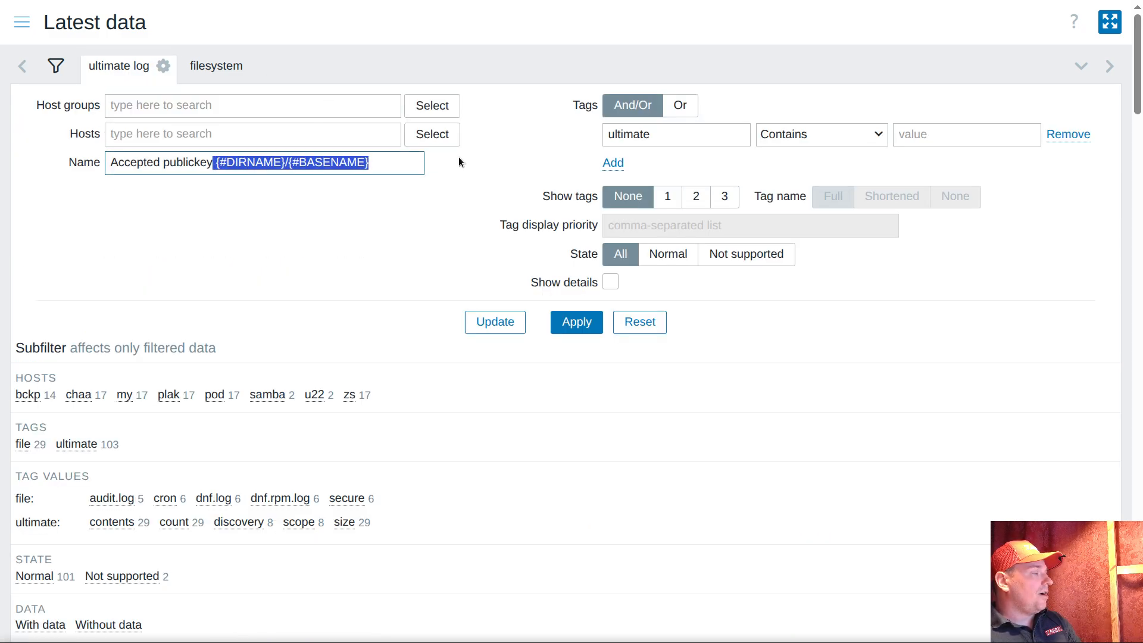
pyautogui.press('BackSpace')
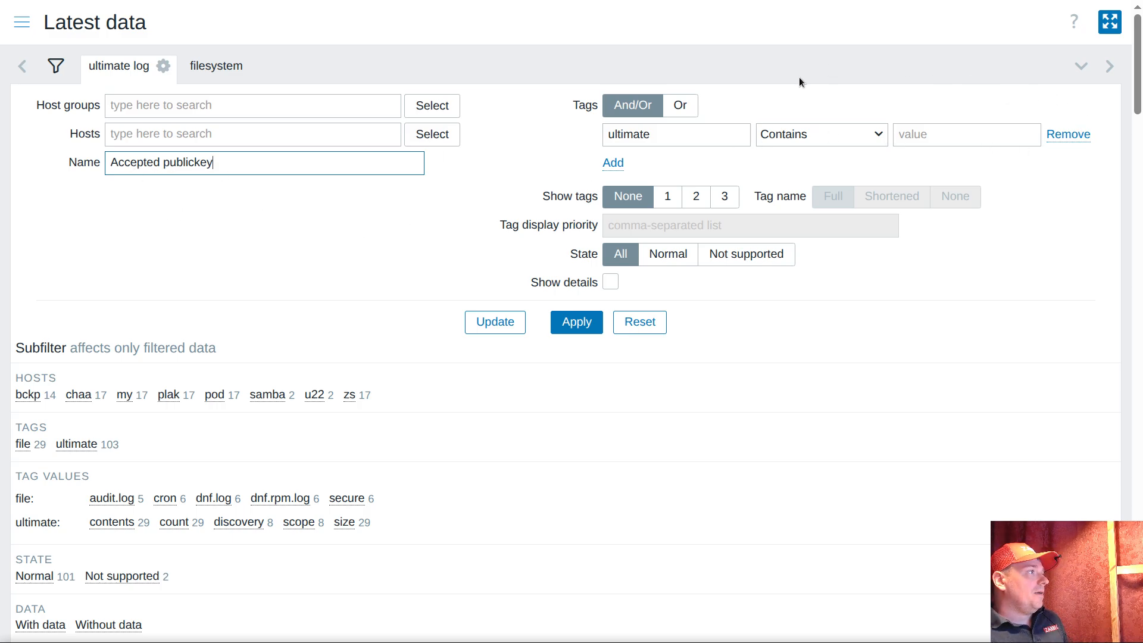
# Remove the ultimate tag condition, apply the filter, and examine the hosts and last values of the Accepted publickey items
pyautogui.click(1075, 134)
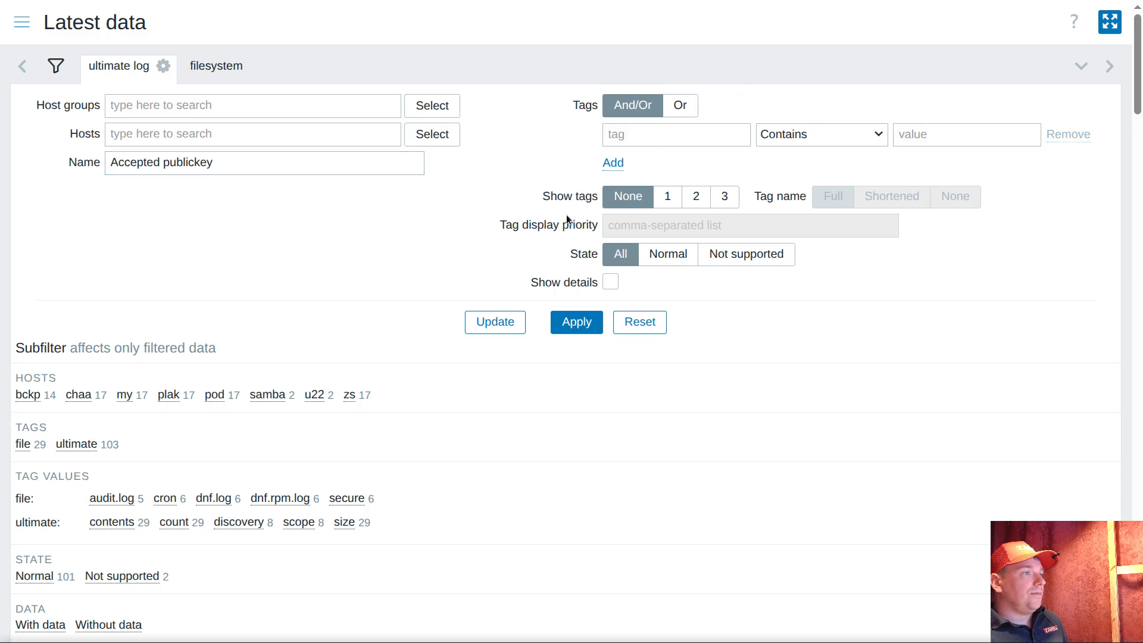
pyautogui.click(579, 322)
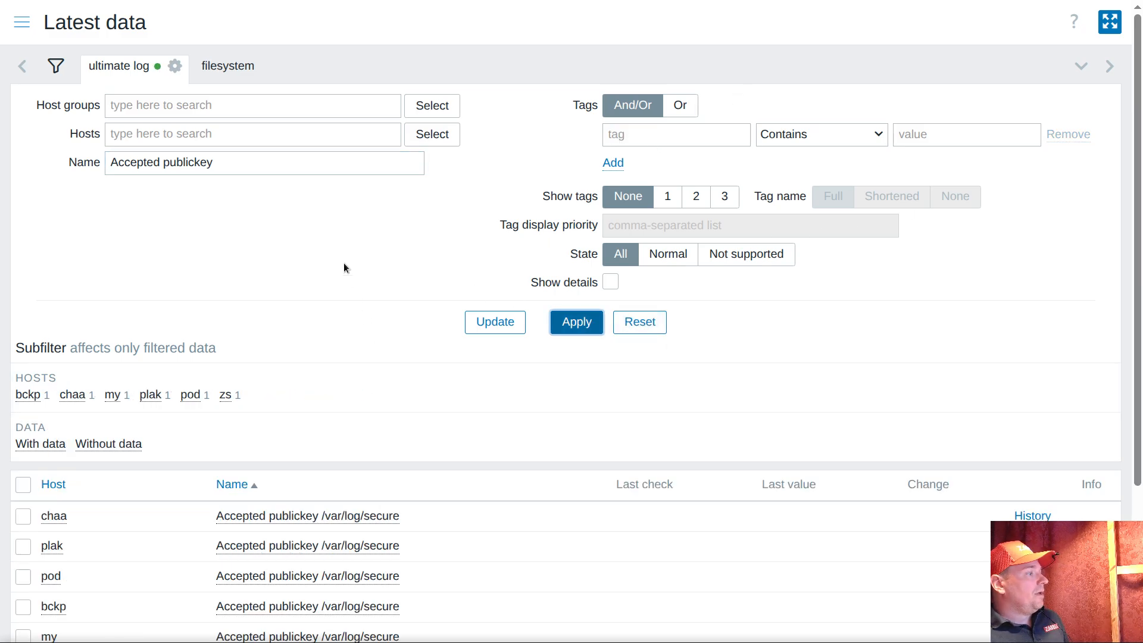
pyautogui.scroll(-3, 344, 267)
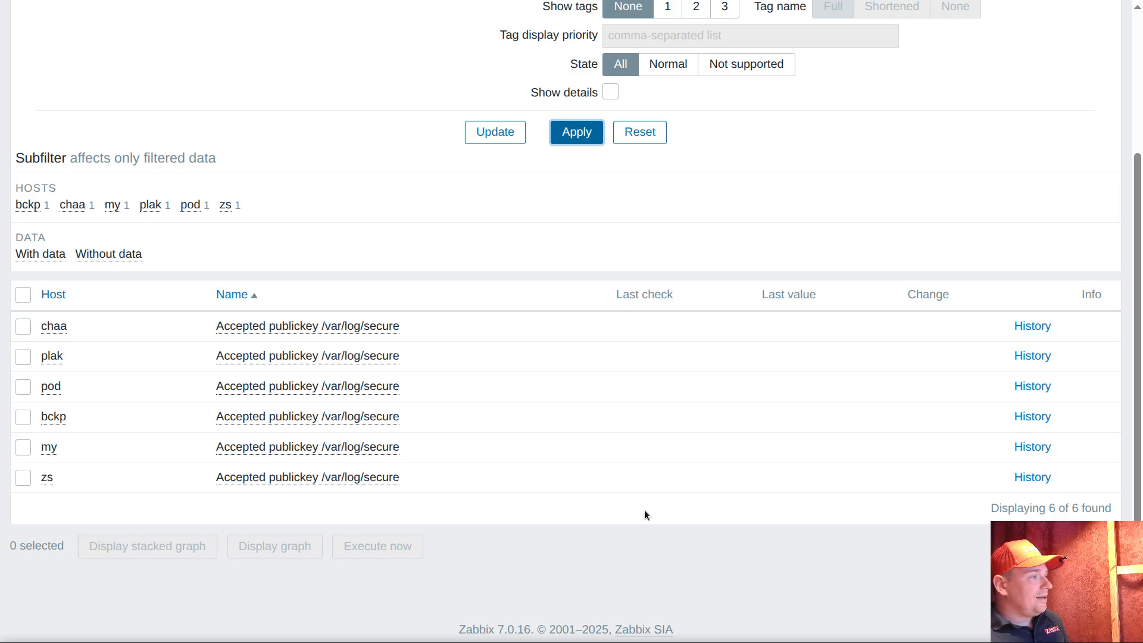
pyautogui.scroll(3, 419, 334)
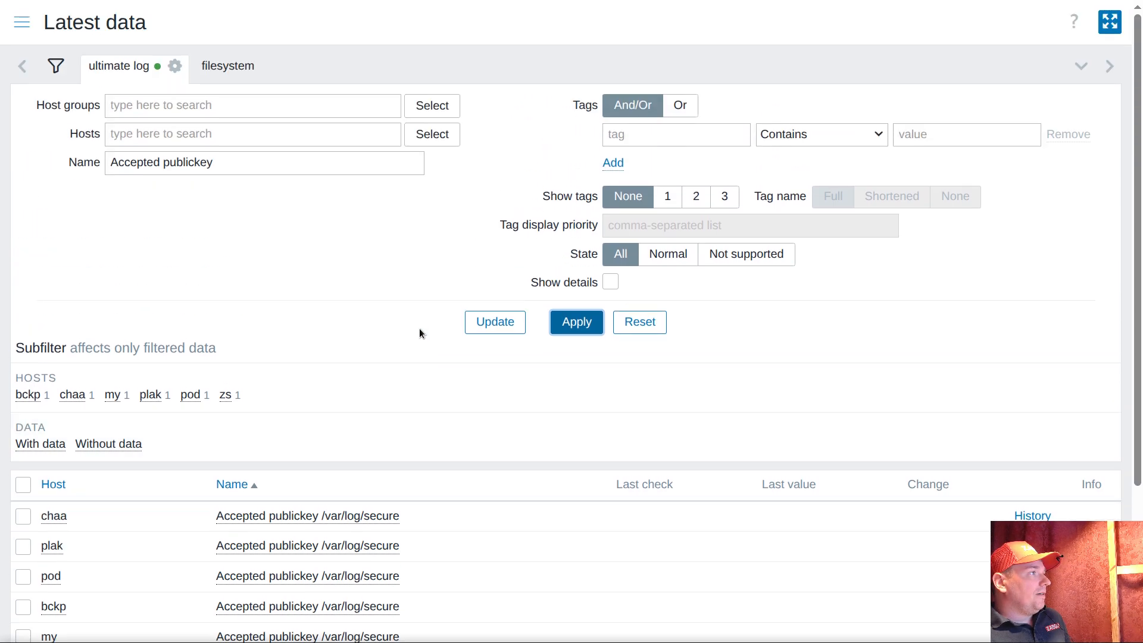
pyautogui.scroll(-3, 358, 346)
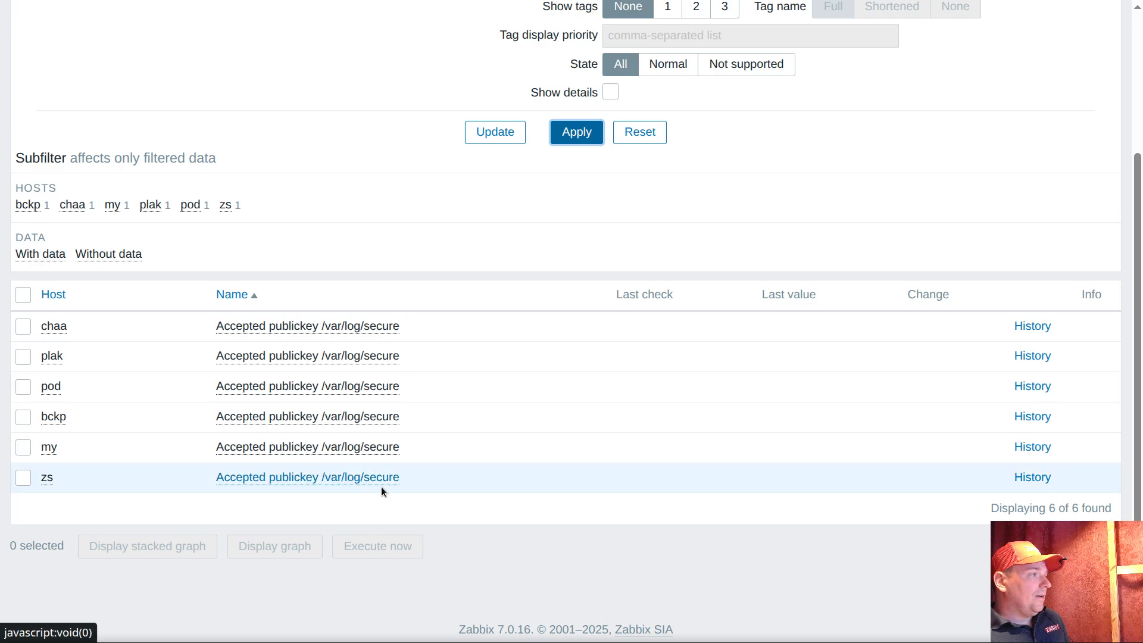
pyautogui.scroll(3, 425, 454)
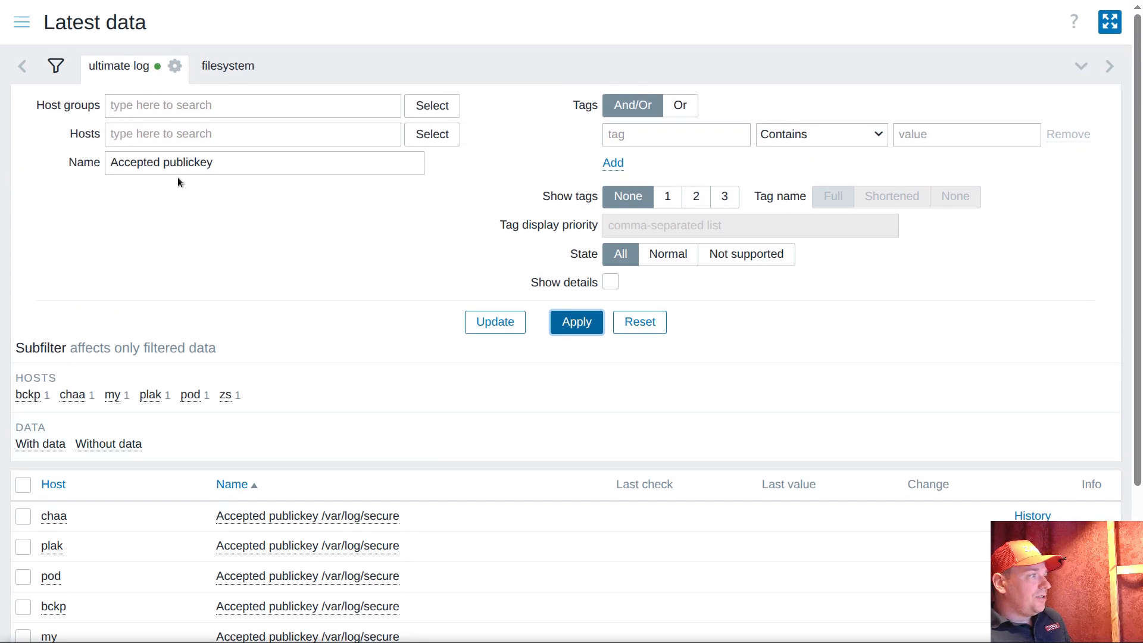
pyautogui.scroll(-3, 388, 266)
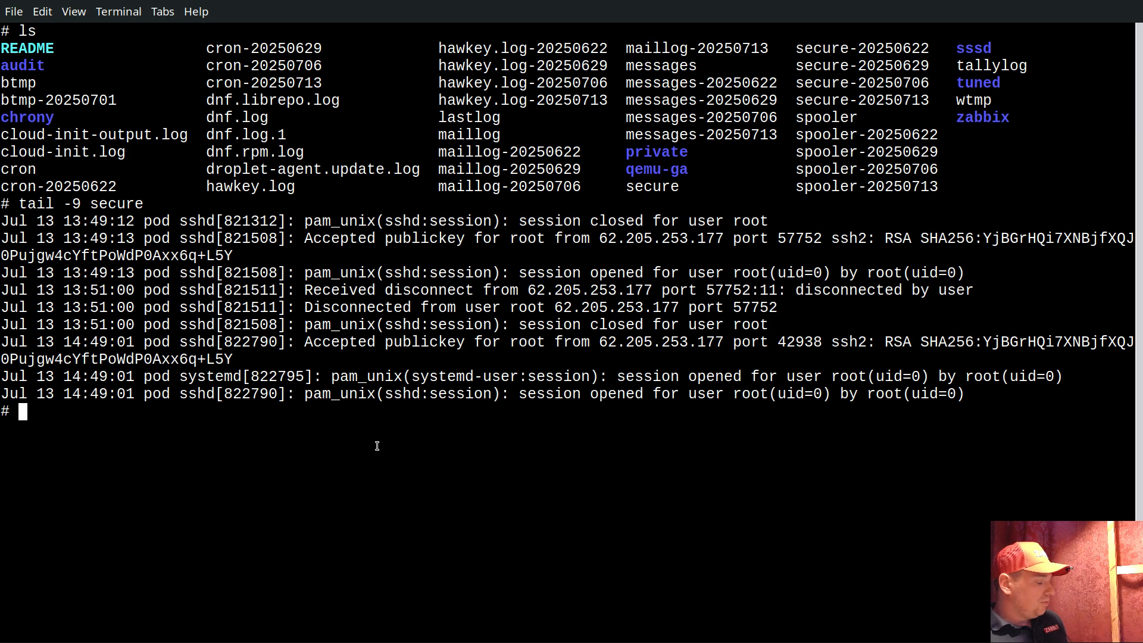
# Log in to the pg16 host from the terminal and try to read the last nine lines of /var/log/secure
pyautogui.write('pg16')
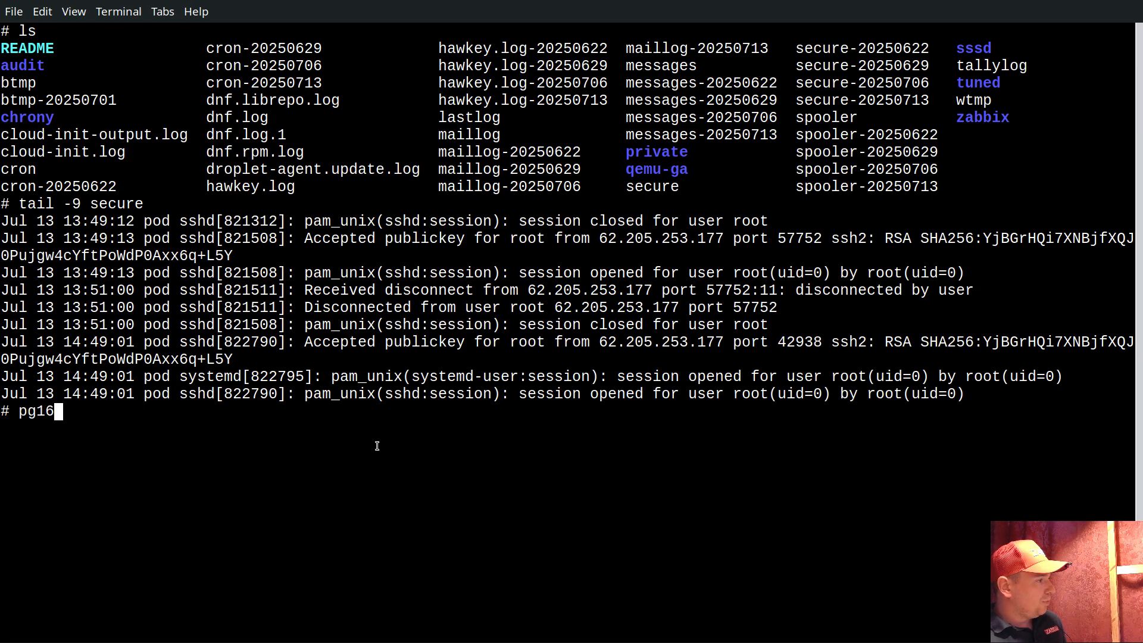
pyautogui.press('Return')
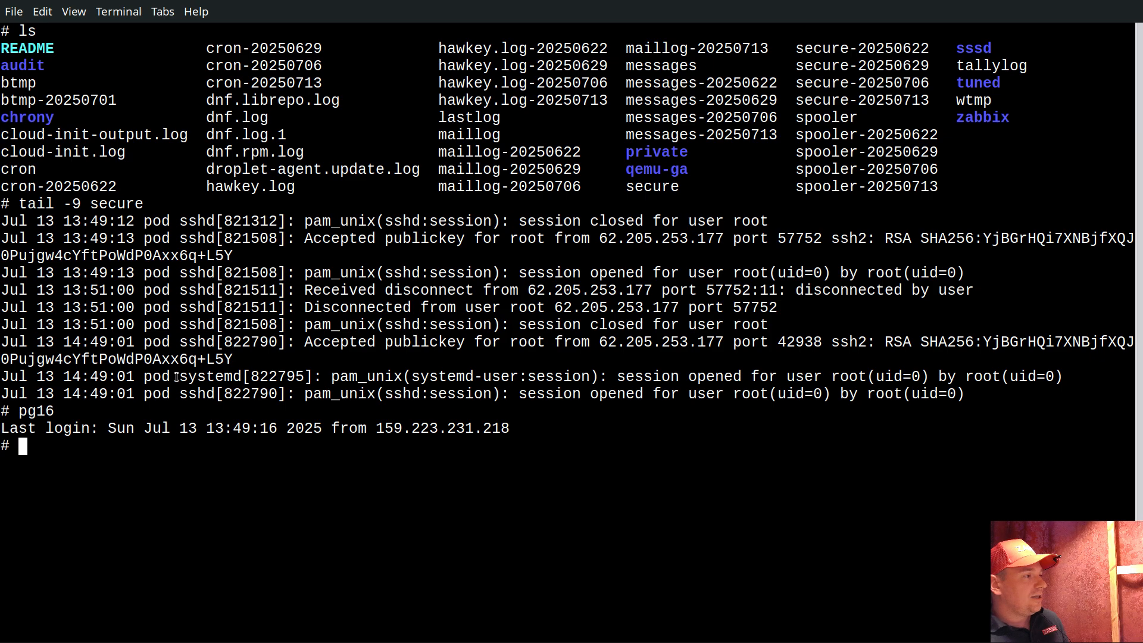
pyautogui.write('tail -')
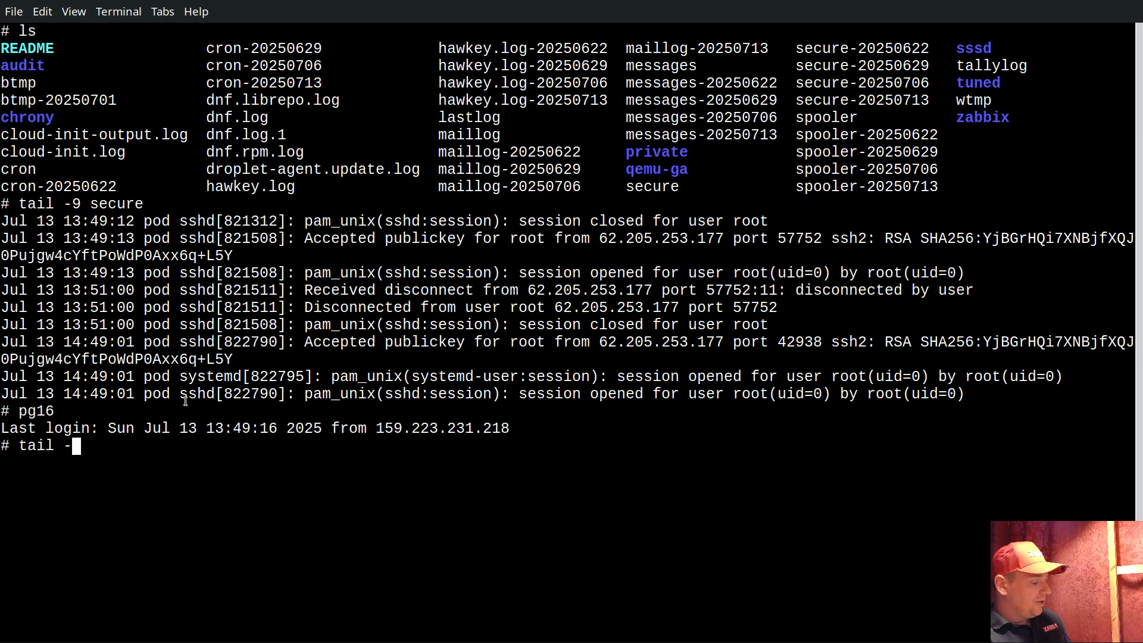
pyautogui.write('9 /va')
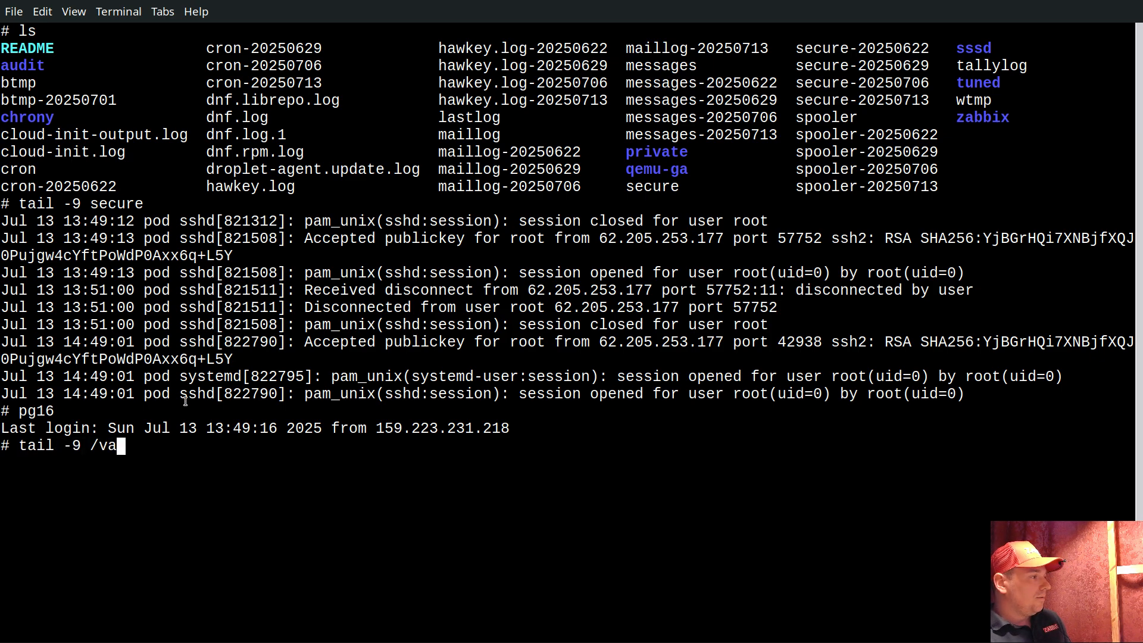
pyautogui.write('r/log/secure')
pyautogui.press('Return')
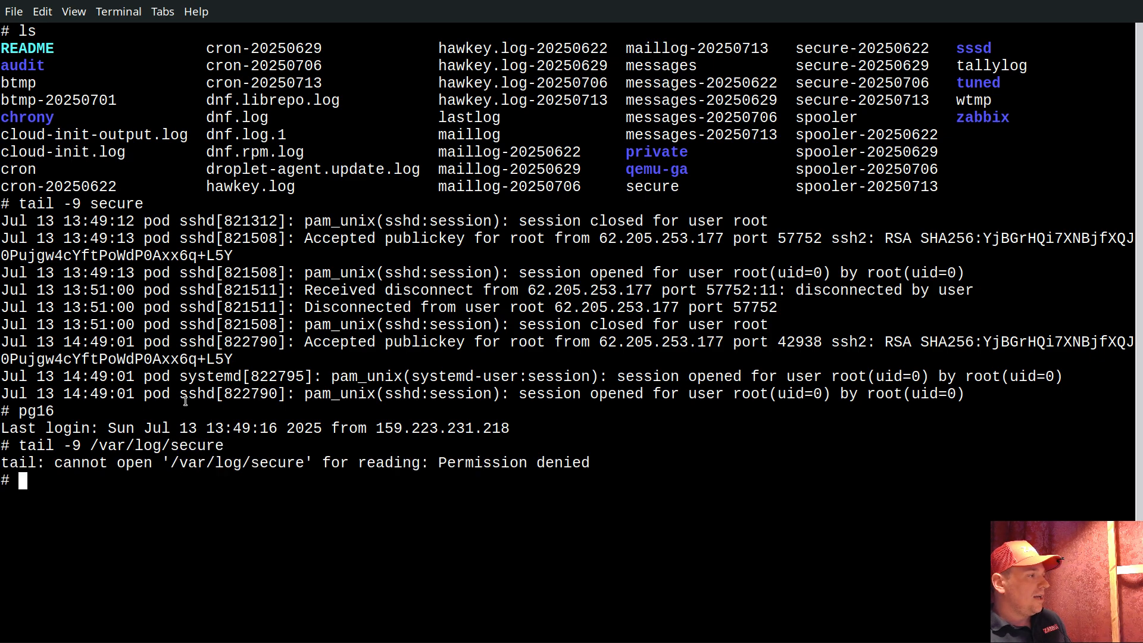
# Switch to the root user with sudo su, clear the terminal, and display the last nine lines of /var/log/secure
pyautogui.write('sudo su')
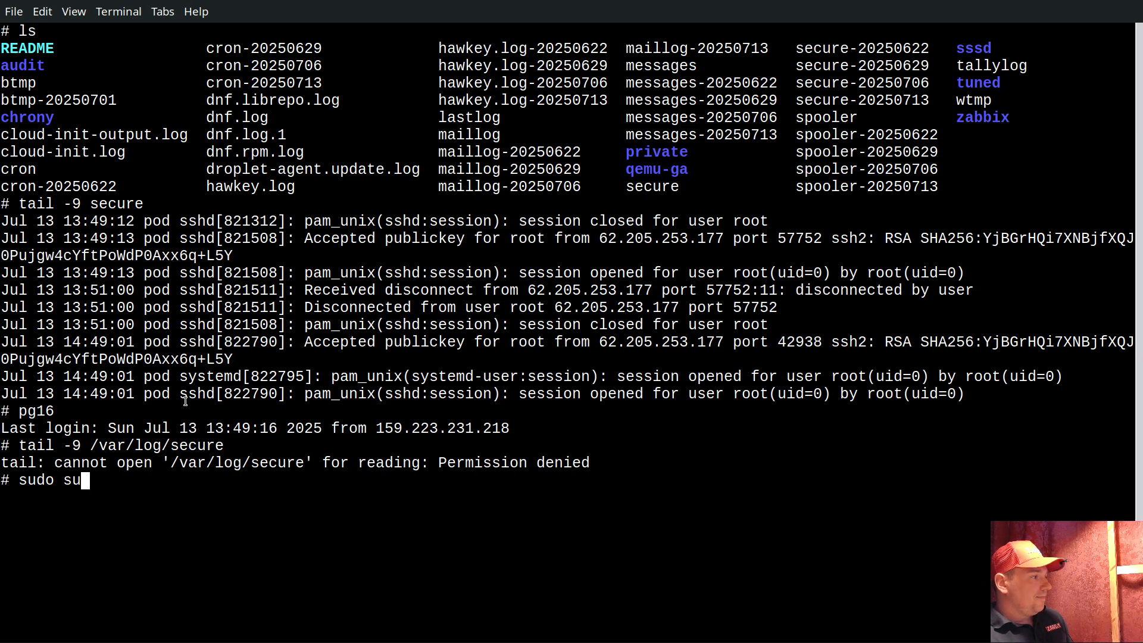
pyautogui.press('Return')
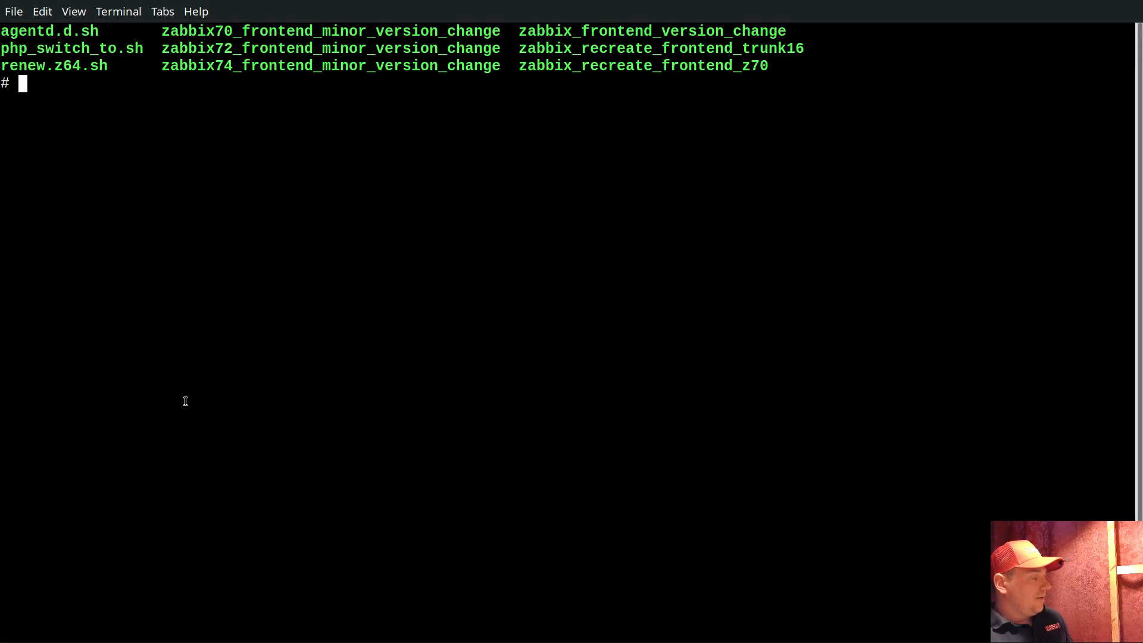
pyautogui.hotkey('ctrl', 'l')
pyautogui.press('Return')
pyautogui.press('Return')
pyautogui.write('tai')
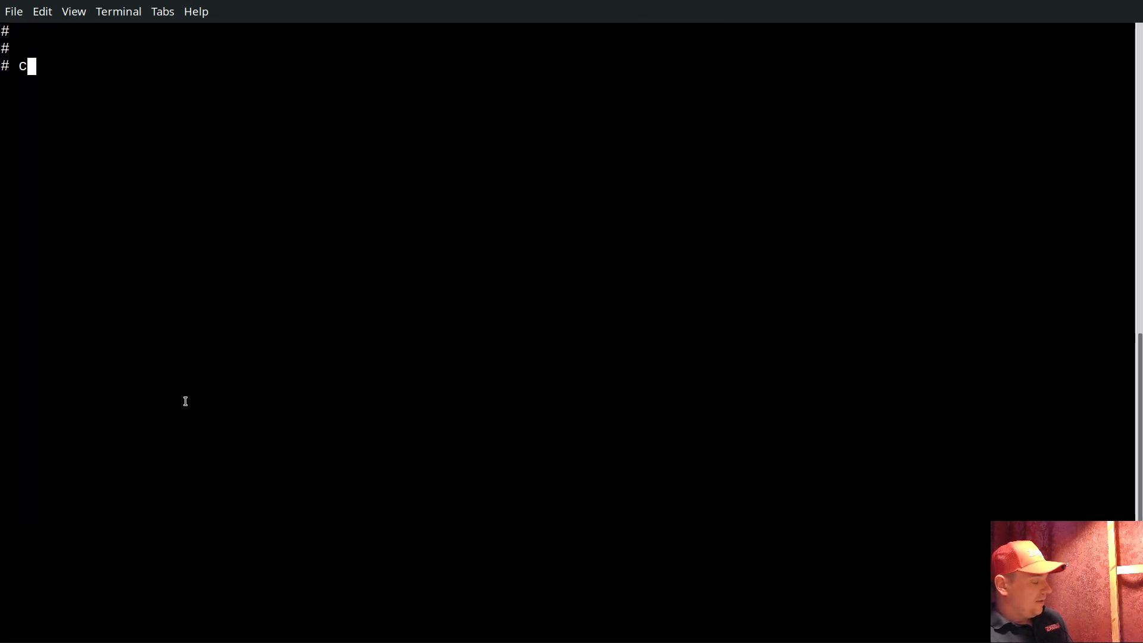
pyautogui.write('l -9 /')
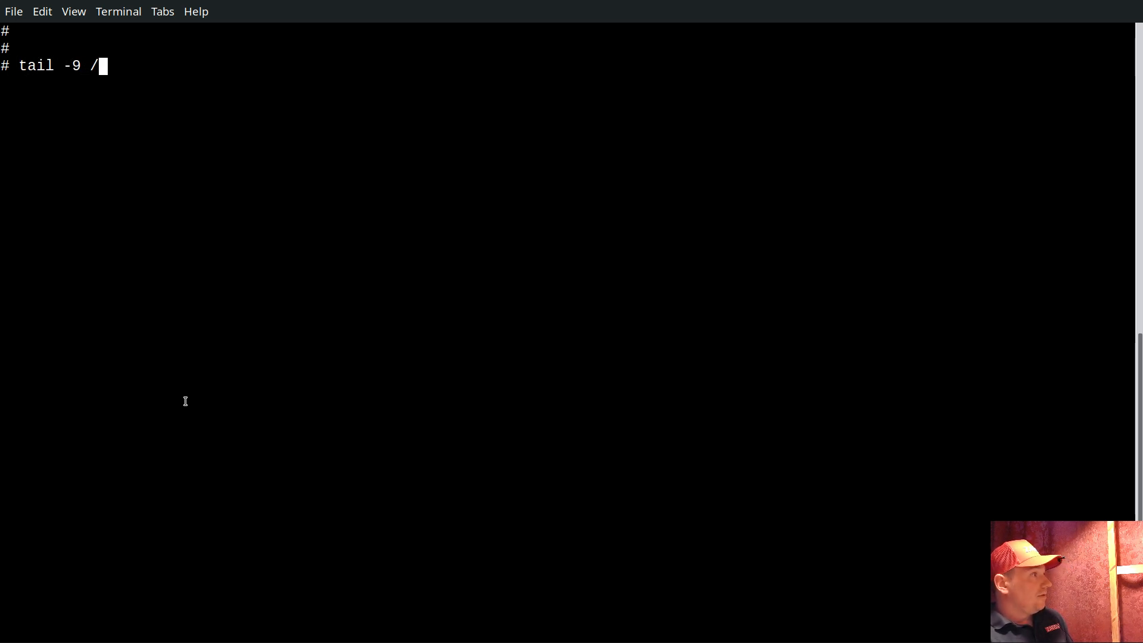
pyautogui.write('var/log/se')
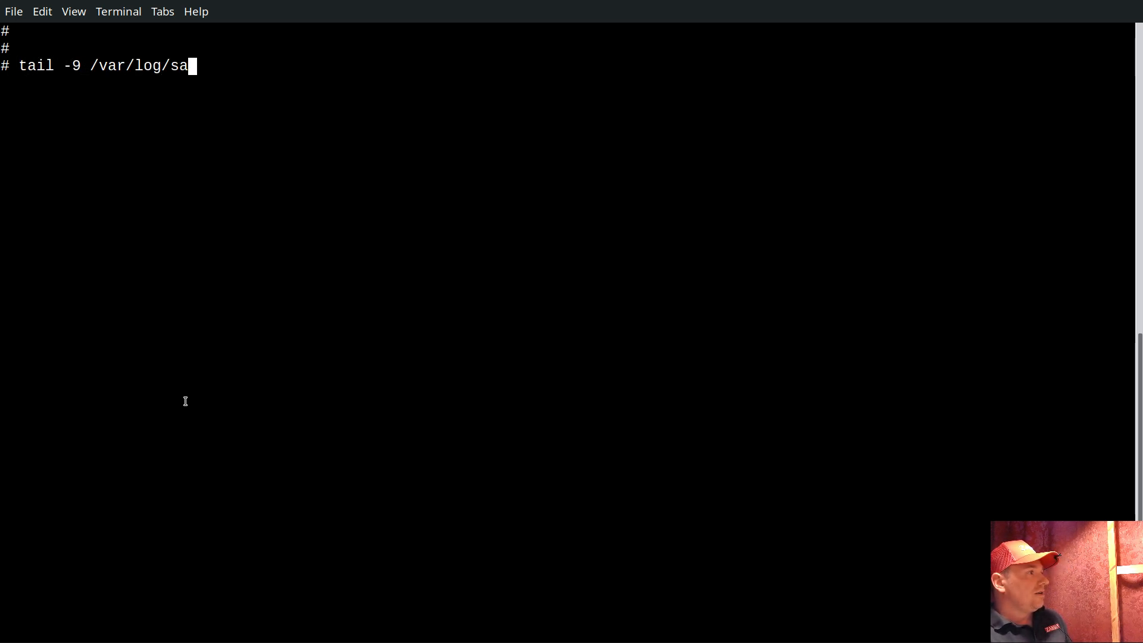
pyautogui.press('Tab')
pyautogui.press('Return')
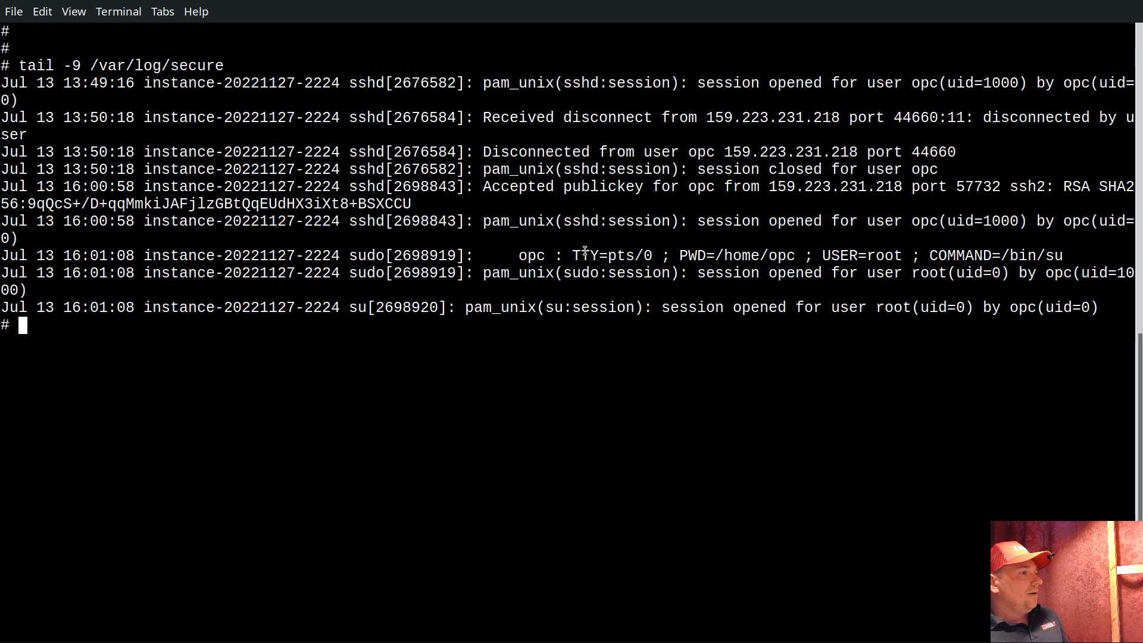
# Print the current date and compare it with the latest "Accepted publickey" entry for user opc in the log output
pyautogui.write('date')
pyautogui.press('Return')
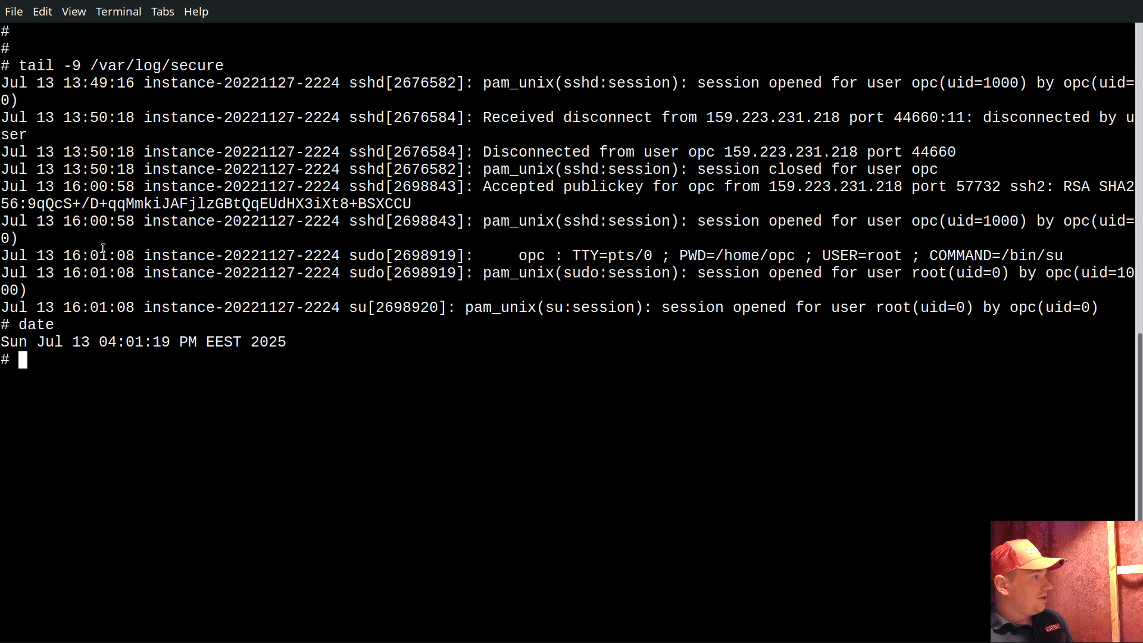
pyautogui.doubleClick(135, 343)
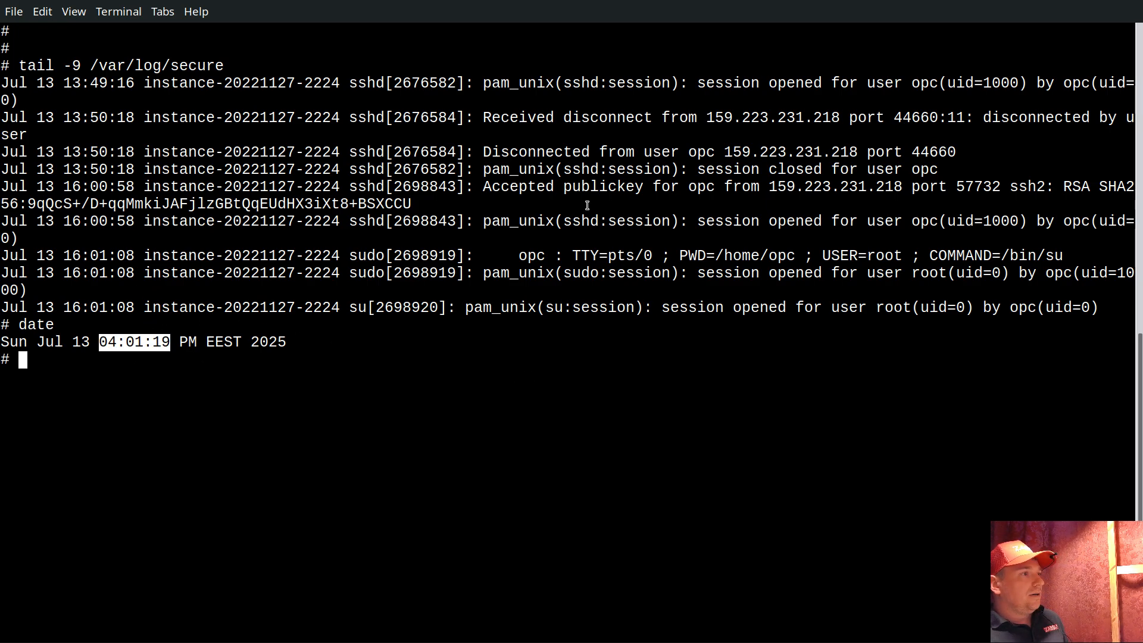
pyautogui.moveTo(483, 187); pyautogui.dragTo(623, 186)
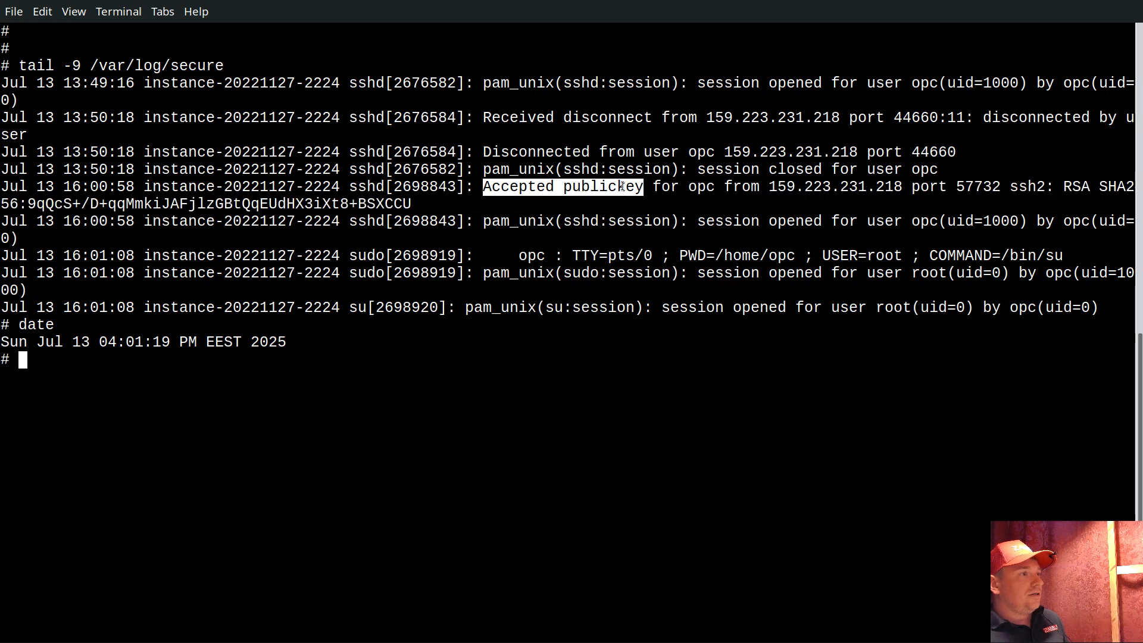
pyautogui.doubleClick(702, 188)
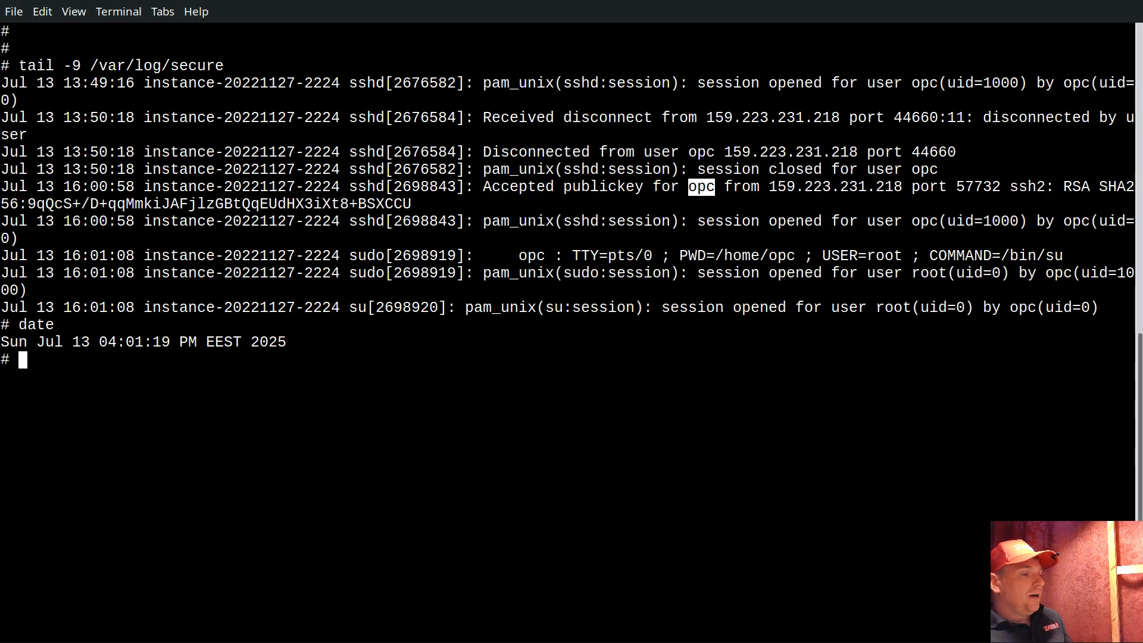
# Switch to Zabbix Latest data and examine the full last value and the error details of host plak's Accepted publickey item
pyautogui.hotkey('alt', 'Tab')
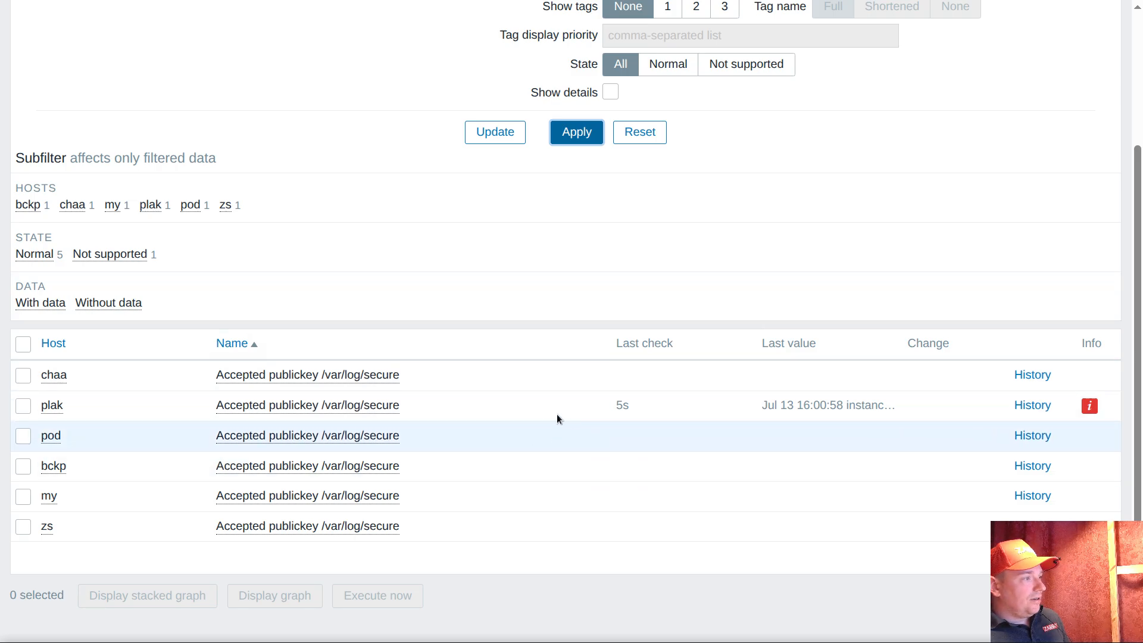
pyautogui.moveTo(856, 412)
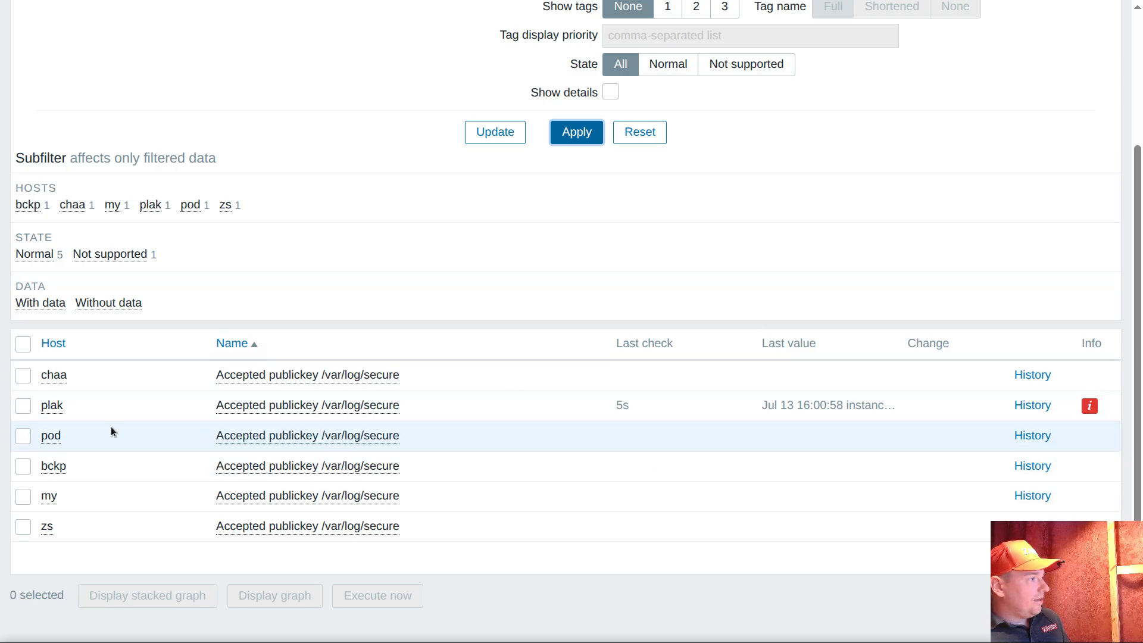
pyautogui.moveTo(70, 405); pyautogui.dragTo(37, 403)
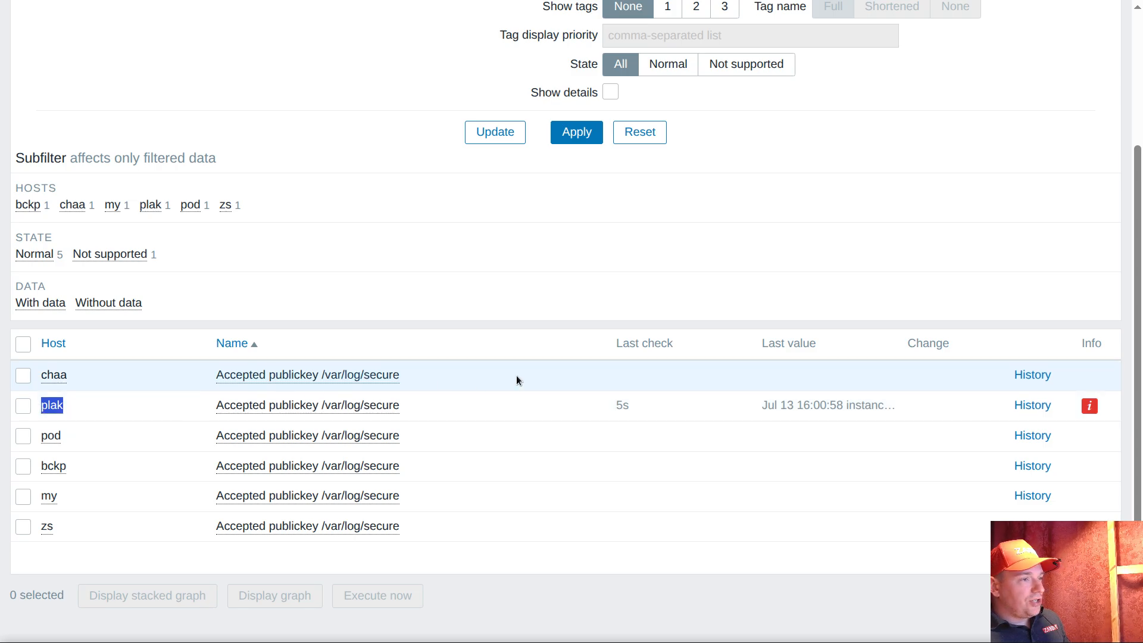
pyautogui.moveTo(798, 406)
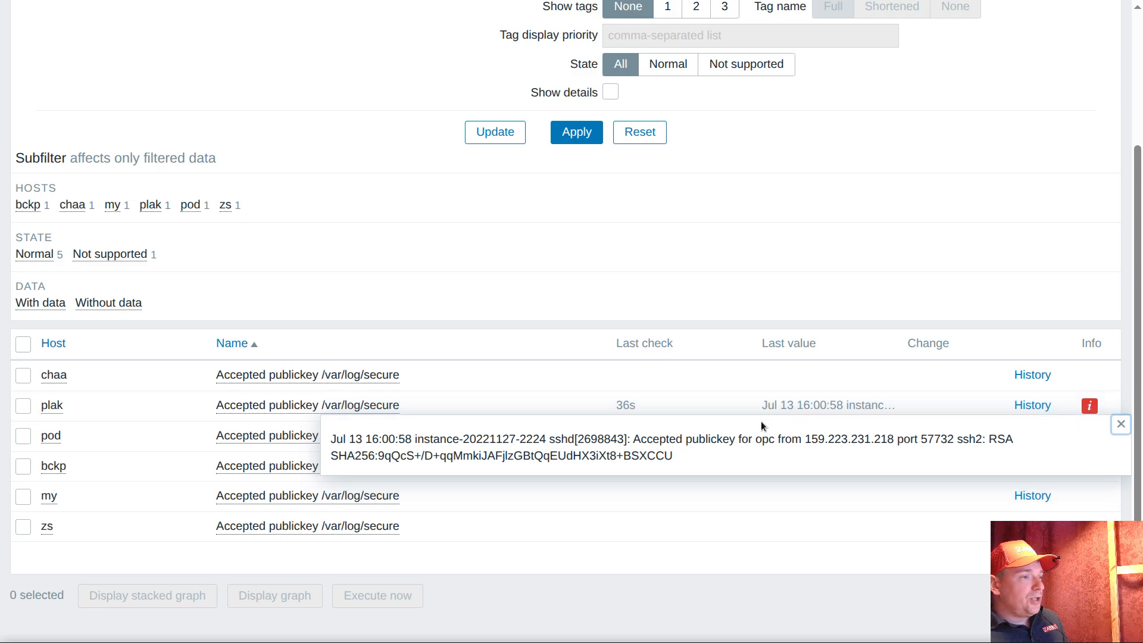
pyautogui.moveTo(736, 442); pyautogui.dragTo(897, 444)
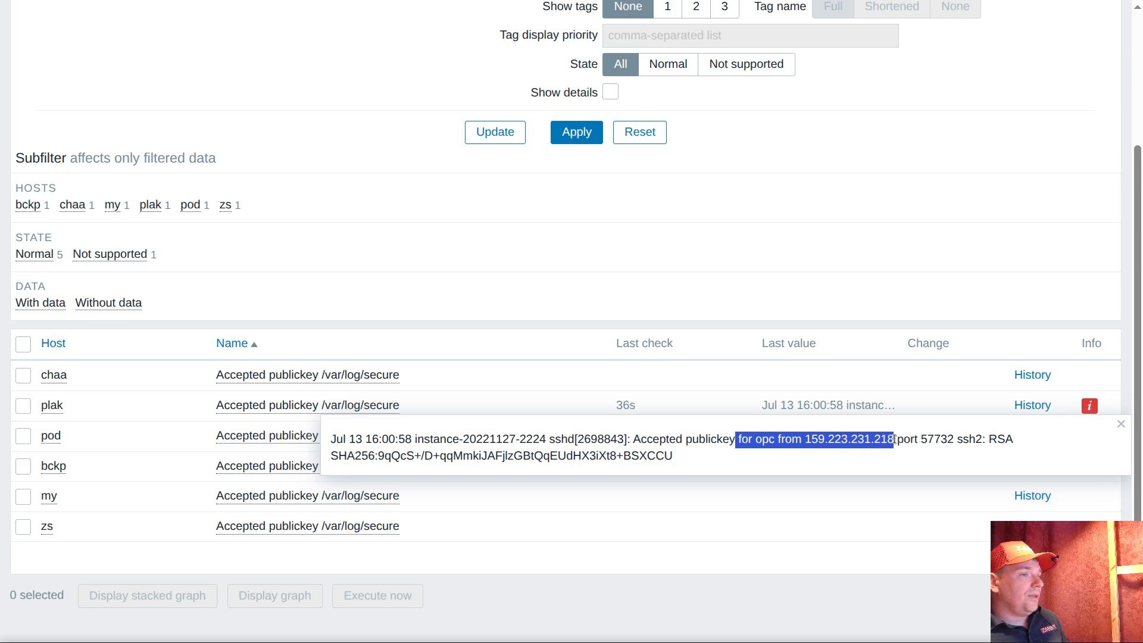
pyautogui.click(1121, 424)
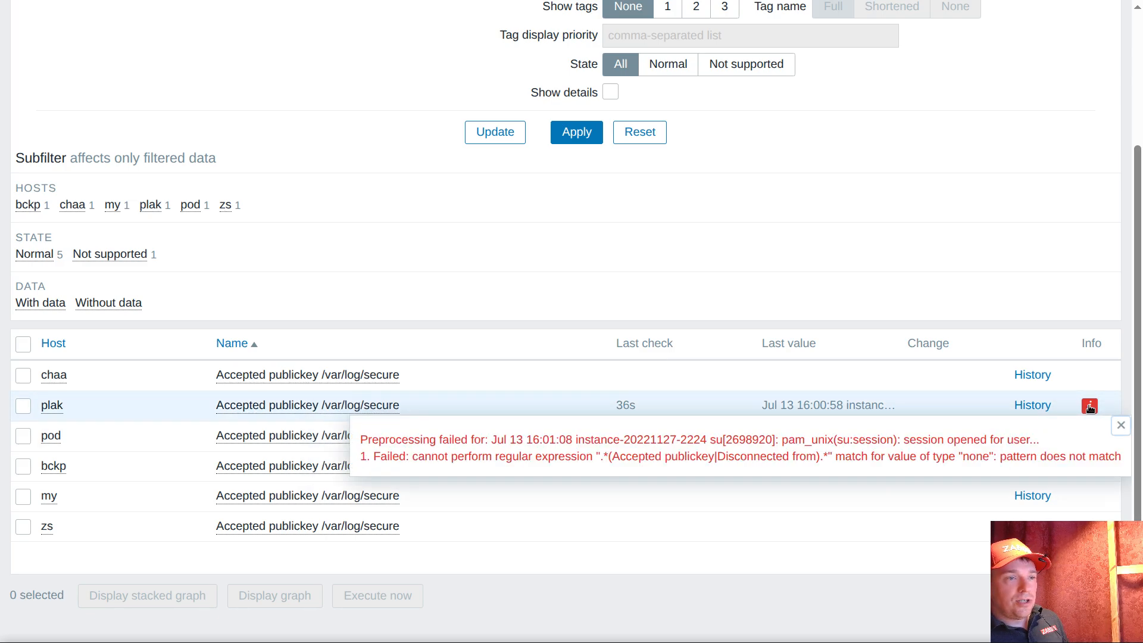
pyautogui.click(1090, 407)
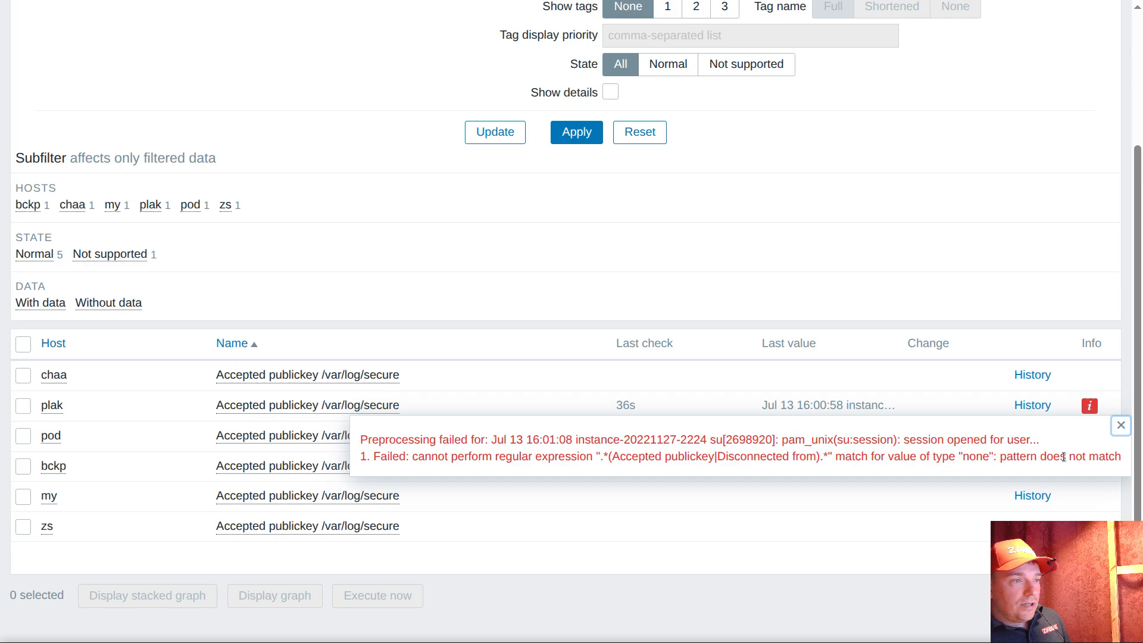
pyautogui.click(1120, 425)
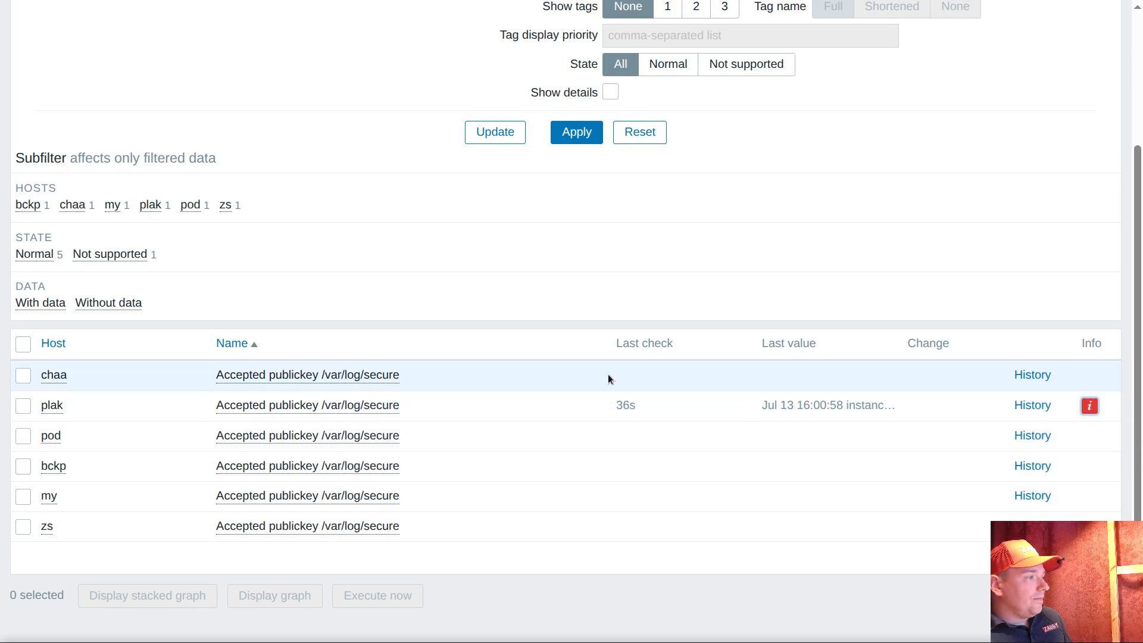
# Open the configuration of plak's "Accepted publickey /var/log/secure" item, check its preprocessing, and open the item prototype that discovered it
pyautogui.click(326, 404)
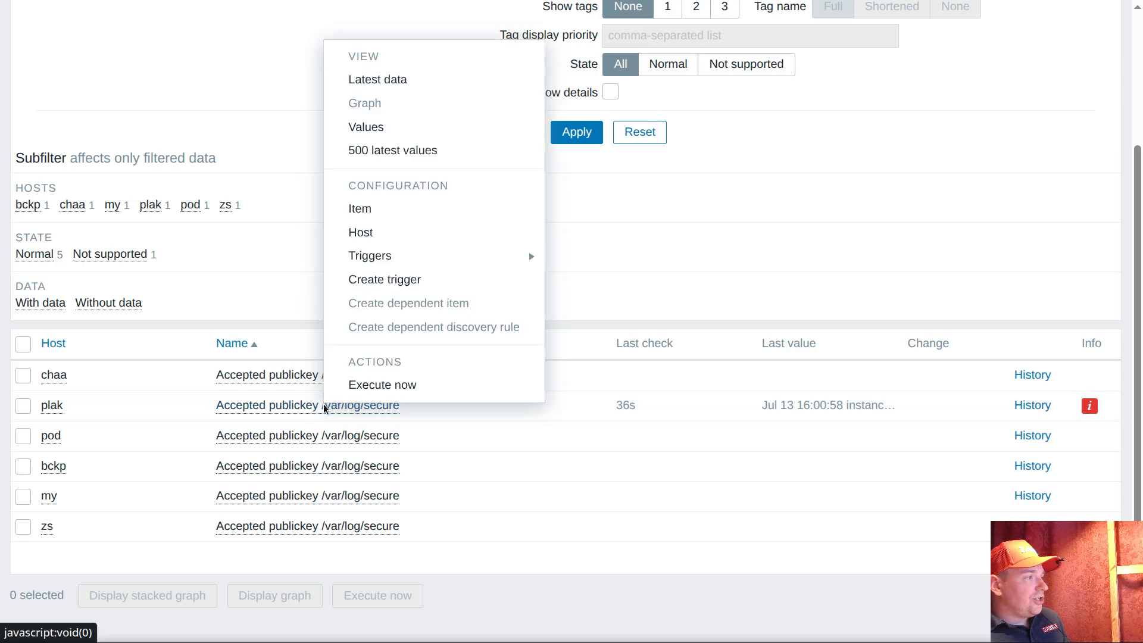
pyautogui.click(369, 209)
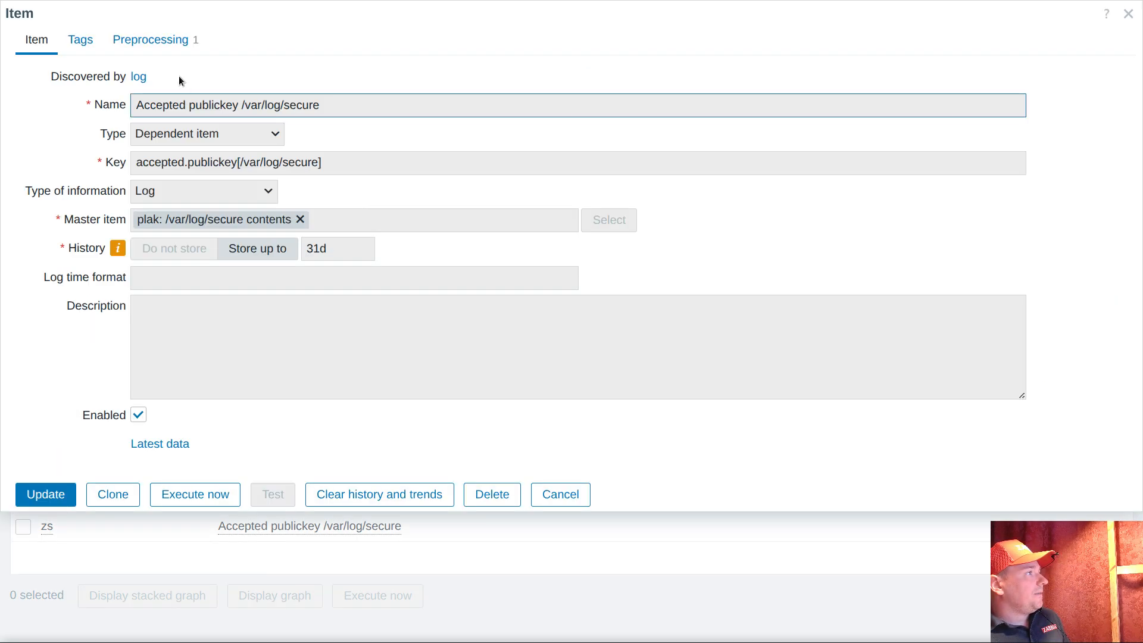
pyautogui.click(154, 38)
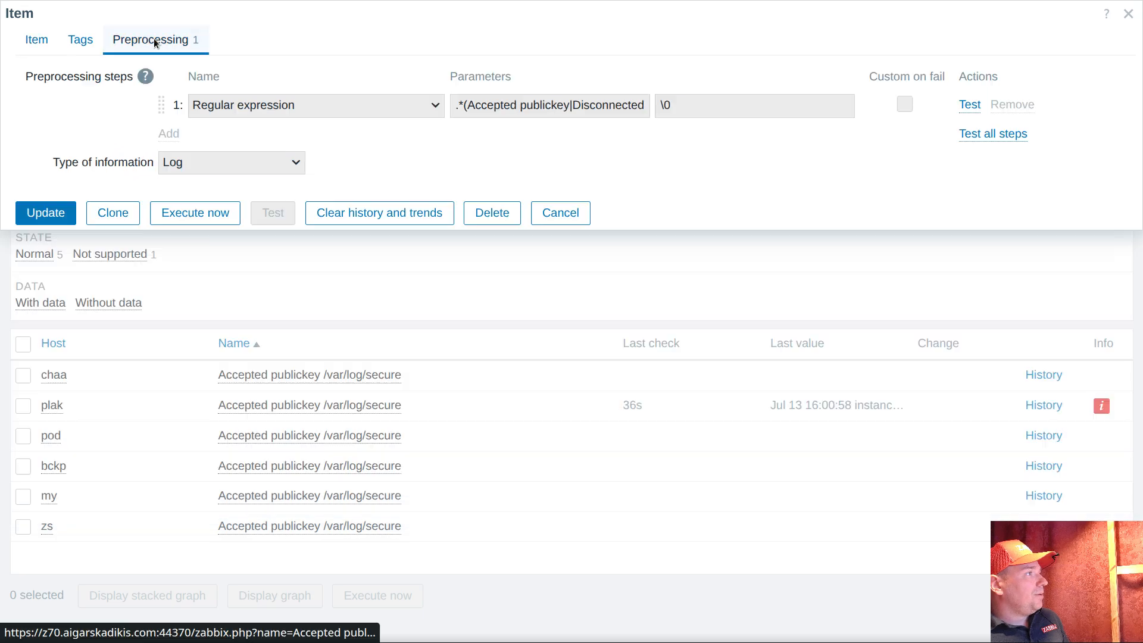
pyautogui.click(37, 40)
pyautogui.click(138, 76)
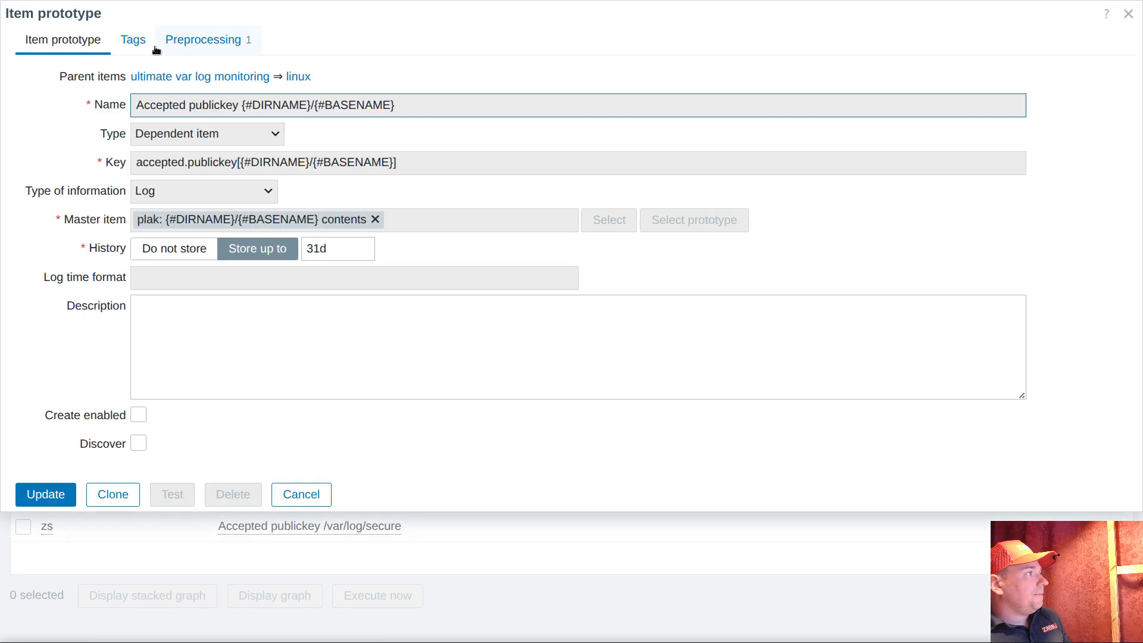
# Set the item prototype's regular expression preprocessing step to discard the value on failure and save the prototype
pyautogui.click(209, 40)
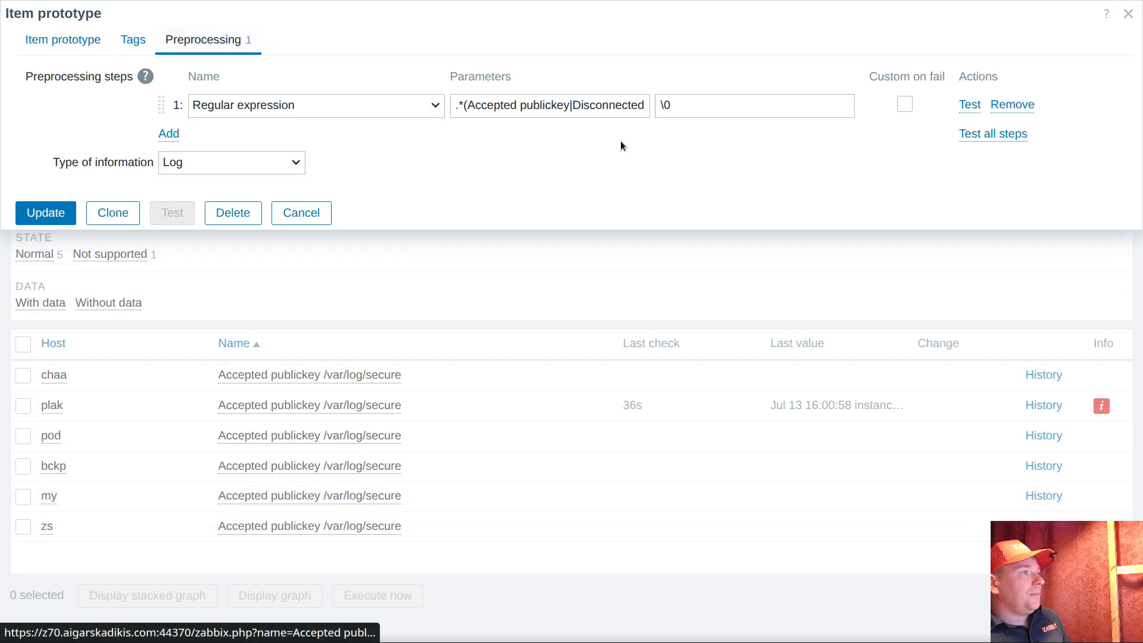
pyautogui.click(904, 106)
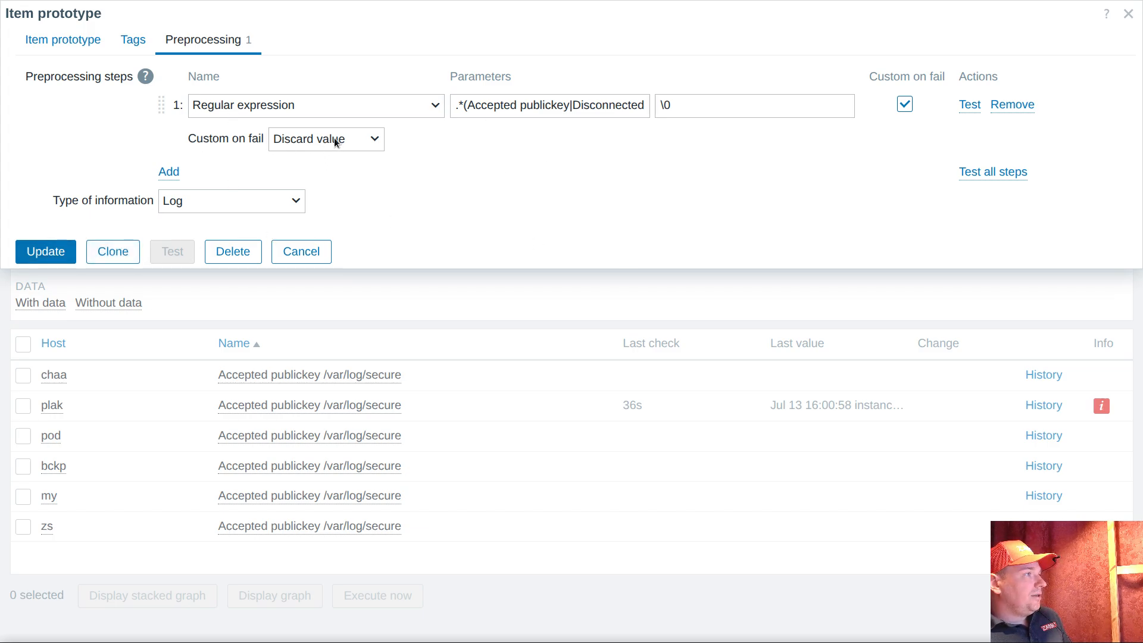
pyautogui.click(41, 250)
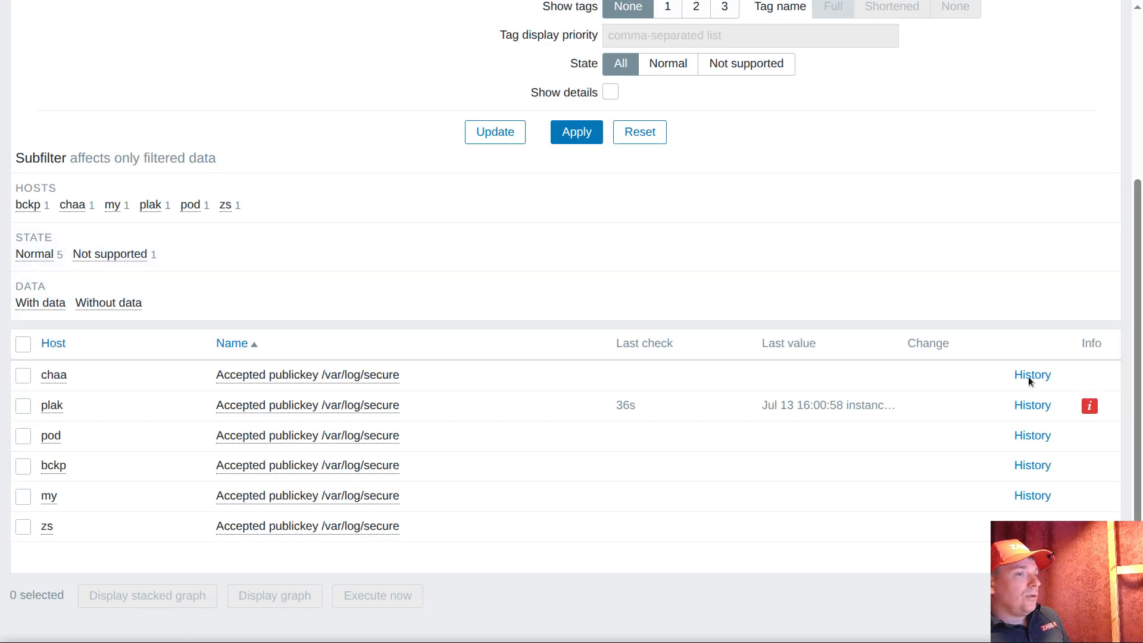
# Switch to the terminal and examine the pam_unix, "Accepted publickey" and "Disconnected from" entries in the secure log output
pyautogui.click(747, 642)
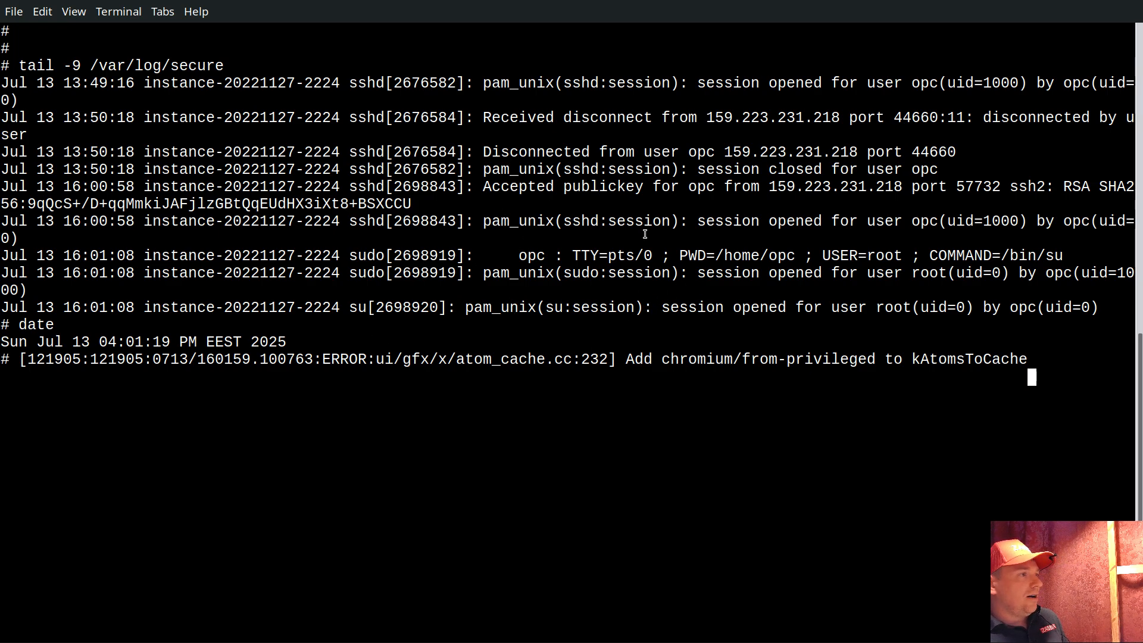
pyautogui.moveTo(483, 221); pyautogui.dragTo(689, 223)
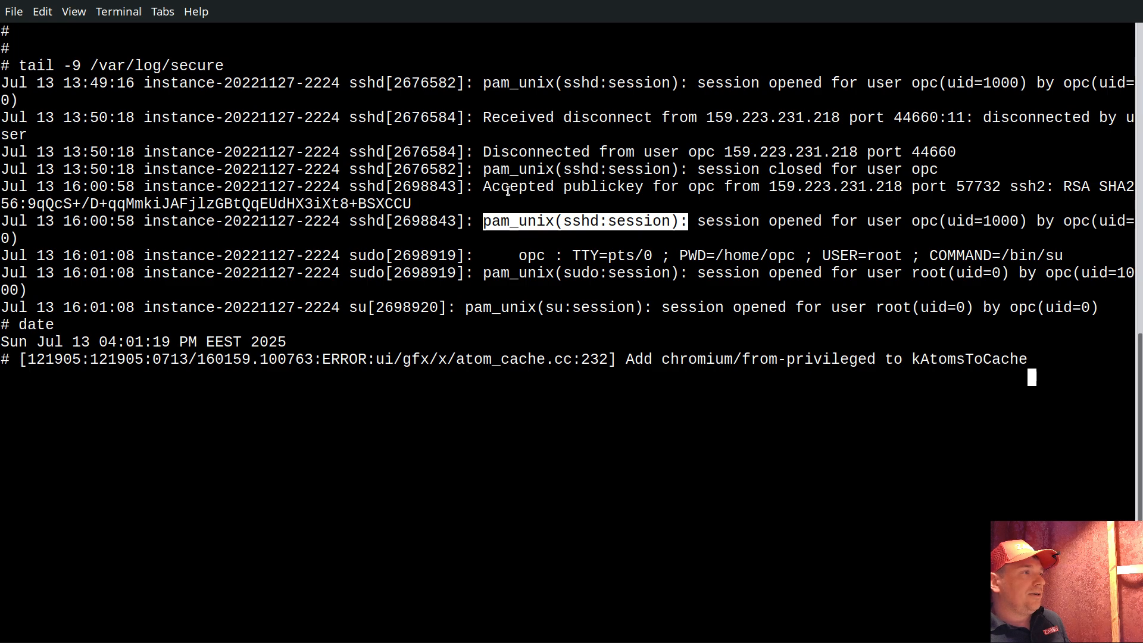
pyautogui.moveTo(505, 188); pyautogui.dragTo(607, 188)
pyautogui.moveTo(524, 152); pyautogui.dragTo(620, 152)
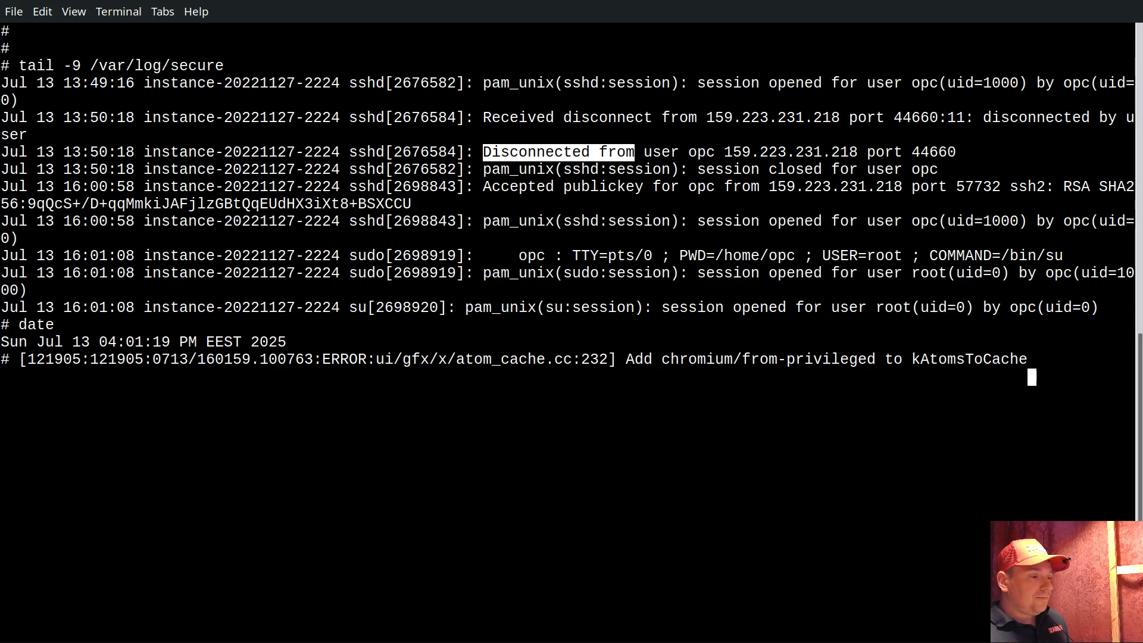
# Exit the root shell on the pg16 host
pyautogui.click(697, 434)
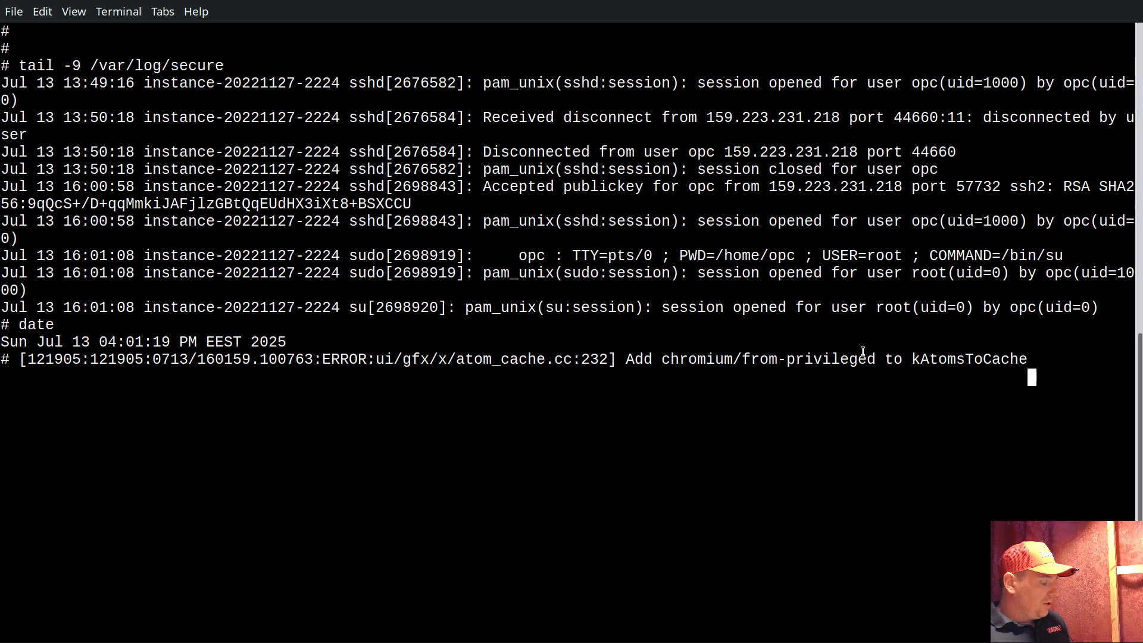
pyautogui.write('exit')
pyautogui.press('Return')
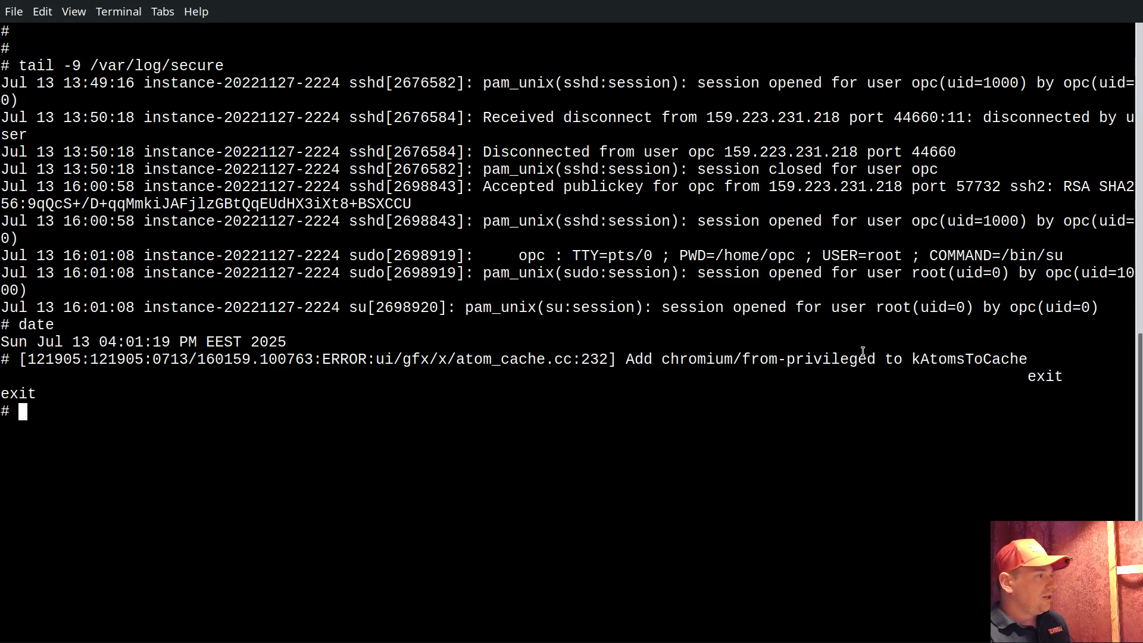
# Log out of the pg16 host and connect to it again with the pg16 command
pyautogui.write('exit')
pyautogui.press('Return')
pyautogui.write('pg16')
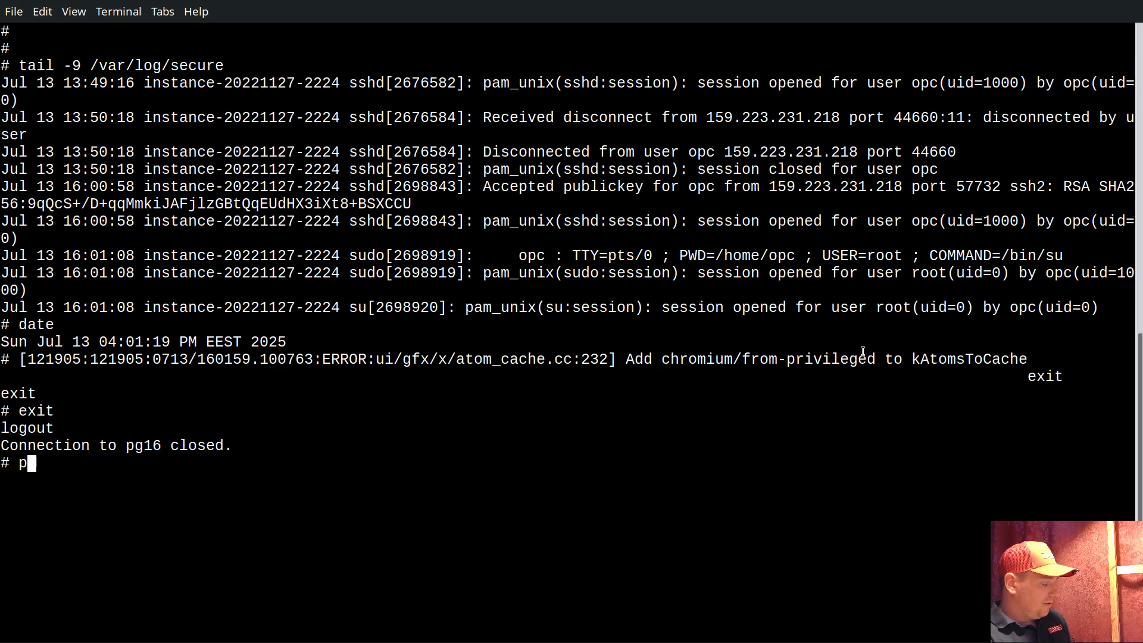
pyautogui.press('BackSpace')
pyautogui.press('BackSpace')
pyautogui.write('16')
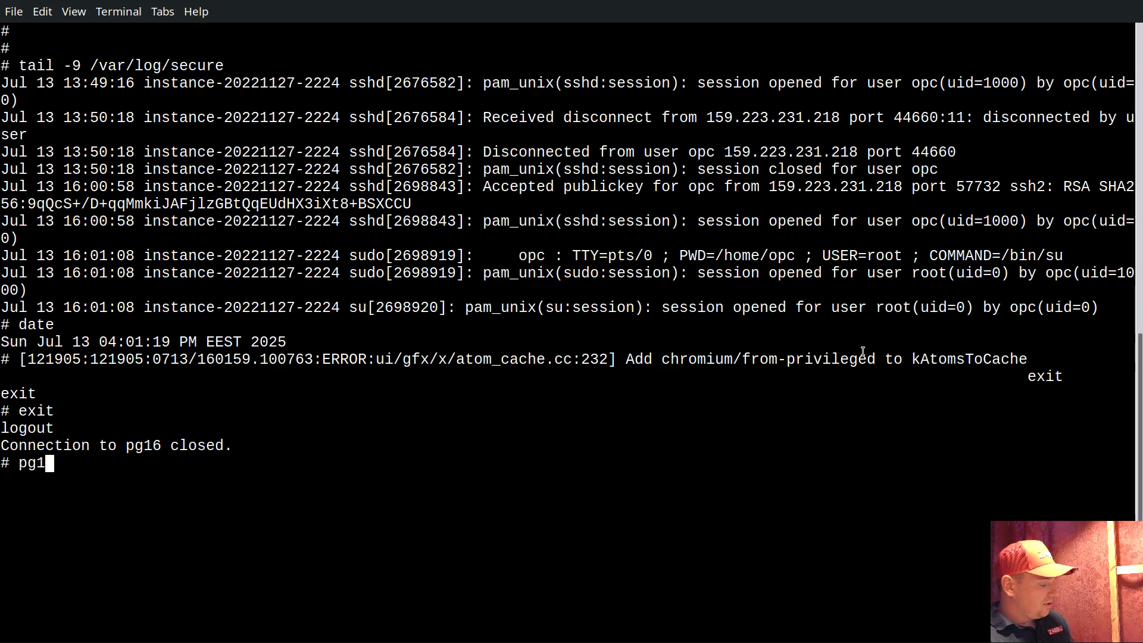
pyautogui.press('Return')
# Start a root shell on the pg16 host with sudo su and clear the terminal
pyautogui.write('sudo su')
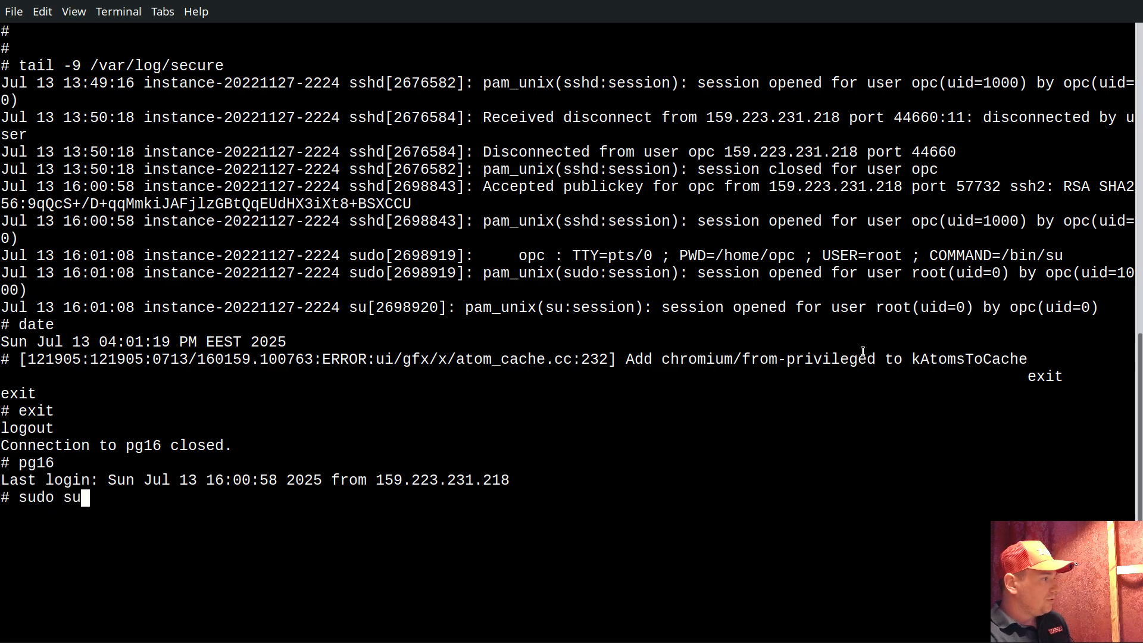
pyautogui.press('Return')
pyautogui.hotkey('ctrl', 'l')
pyautogui.press('Return')
pyautogui.press('Return')
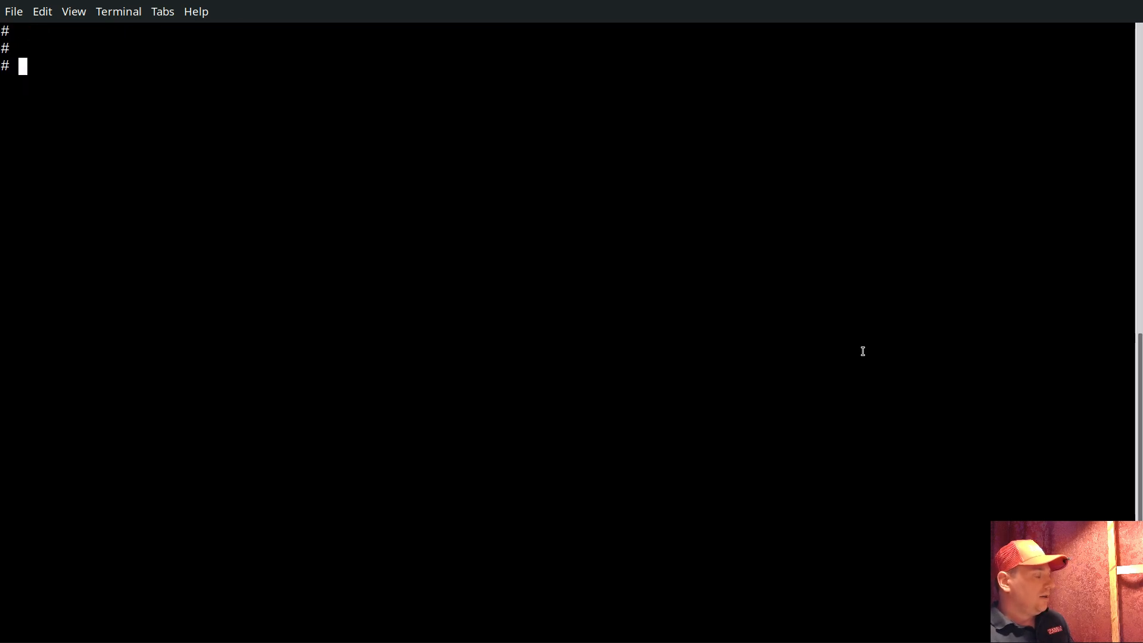
# Switch to Zabbix, refresh the latest data, and examine the last value and preprocessing error of plak's "Accepted publickey /var/log/secure" item
pyautogui.hotkey('alt', 'Tab')
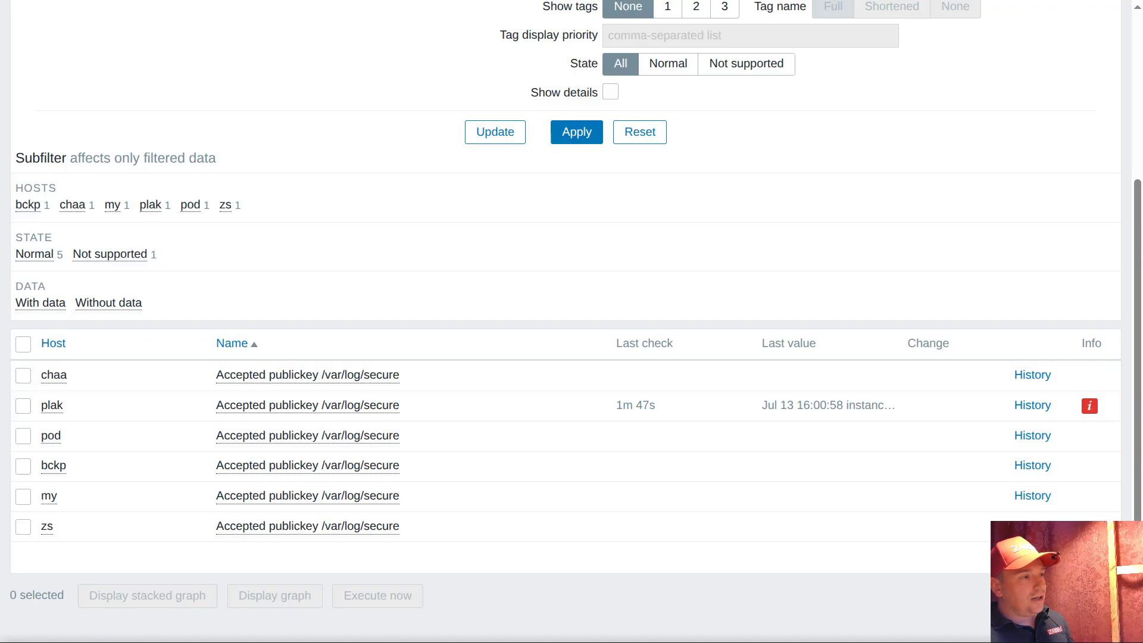
pyautogui.click(567, 138)
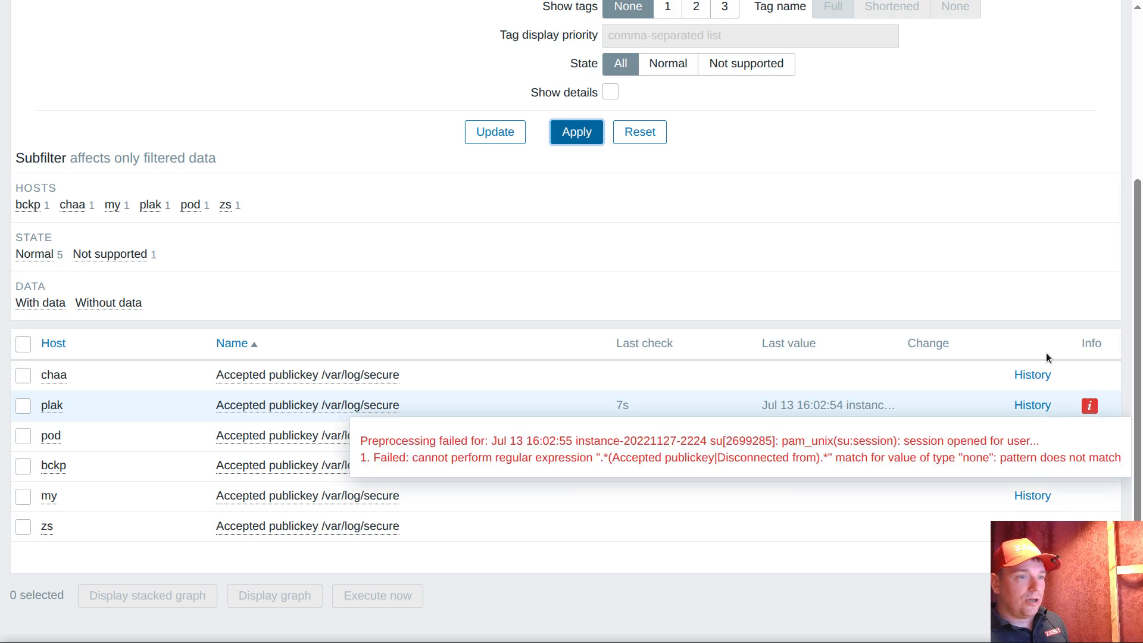
pyautogui.click(570, 137)
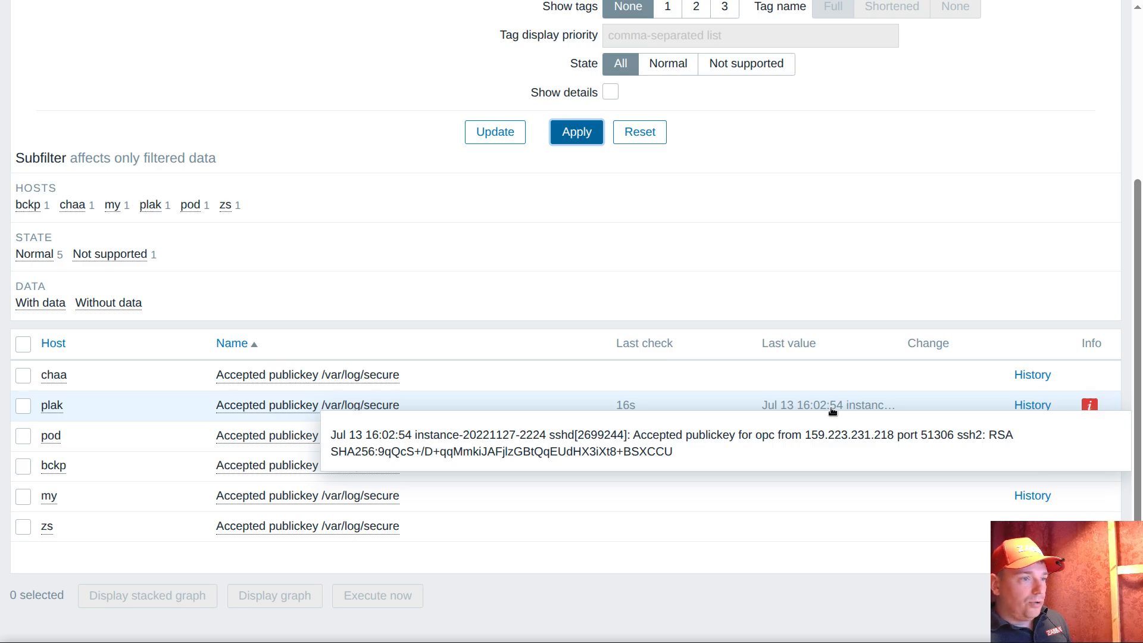
pyautogui.click(1089, 407)
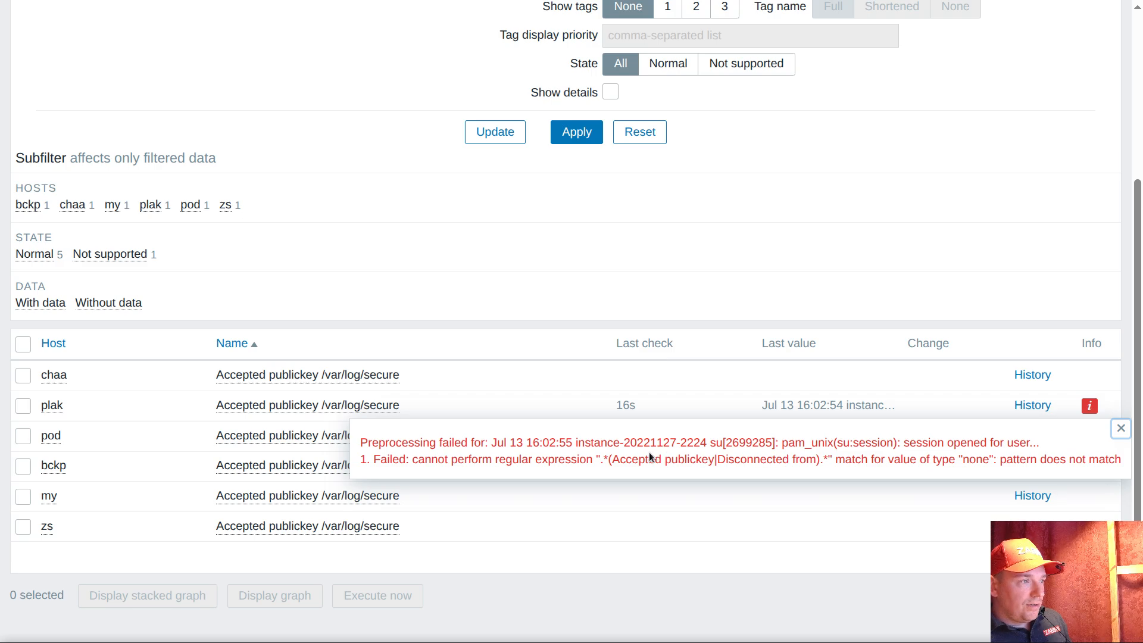
pyautogui.moveTo(612, 460); pyautogui.dragTo(789, 460)
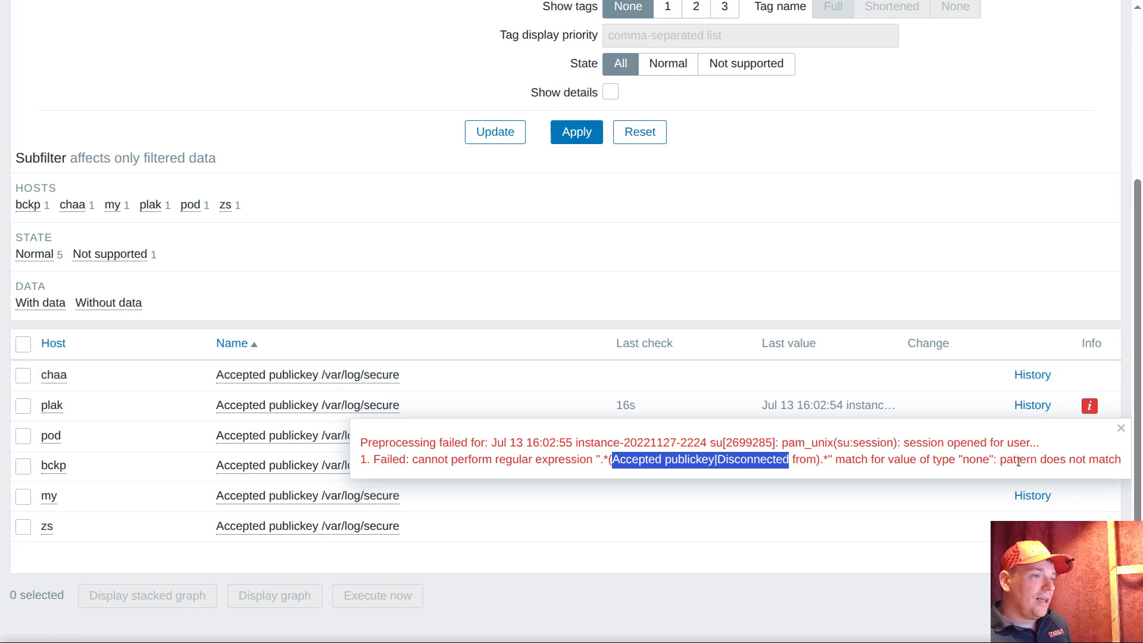
pyautogui.click(1121, 429)
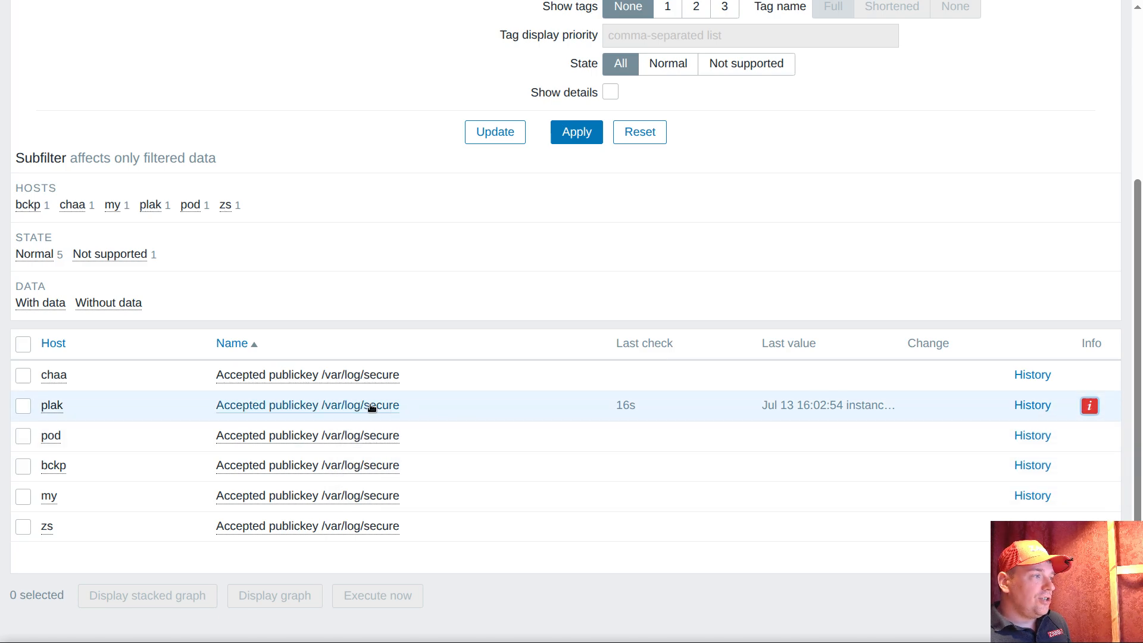
# Check the custom on fail setting in the preprocessing of plak's "Accepted publickey /var/log/secure" item, leaving the item without changes
pyautogui.click(314, 406)
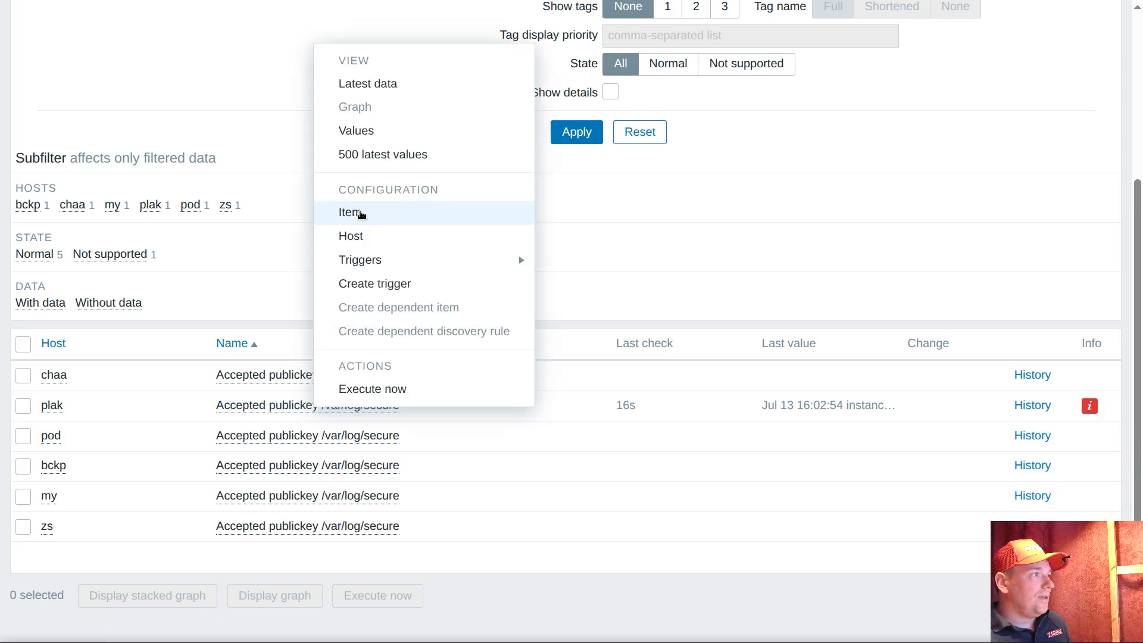
pyautogui.click(352, 213)
pyautogui.click(141, 38)
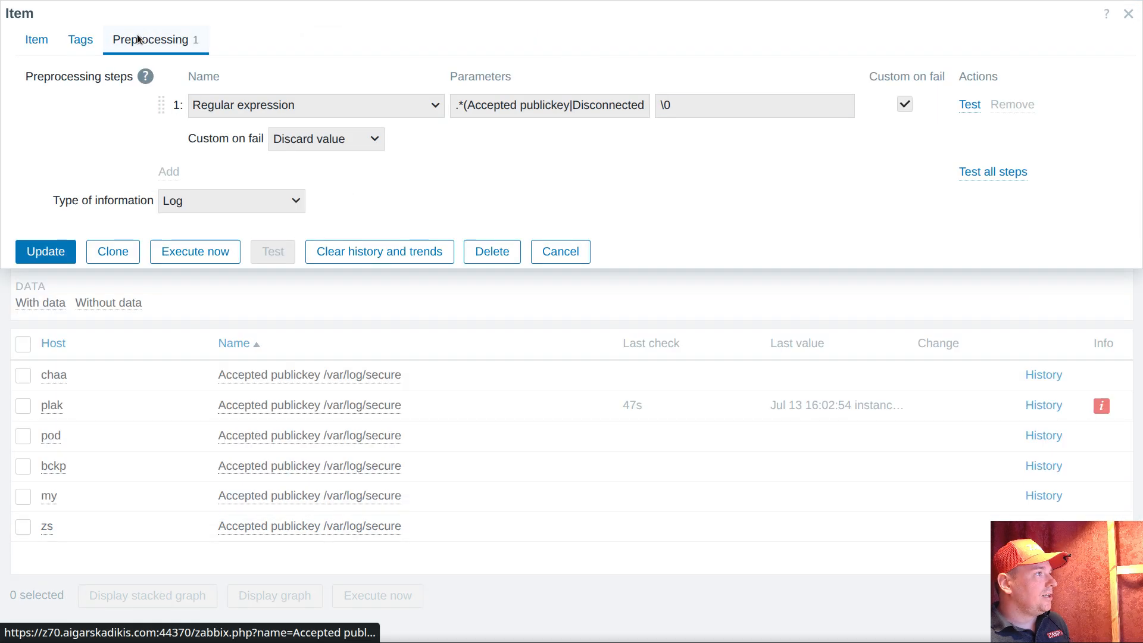
pyautogui.moveTo(264, 142)
pyautogui.mouseDown()
pyautogui.moveTo(369, 145)
pyautogui.moveTo(277, 143)
pyautogui.mouseUp()
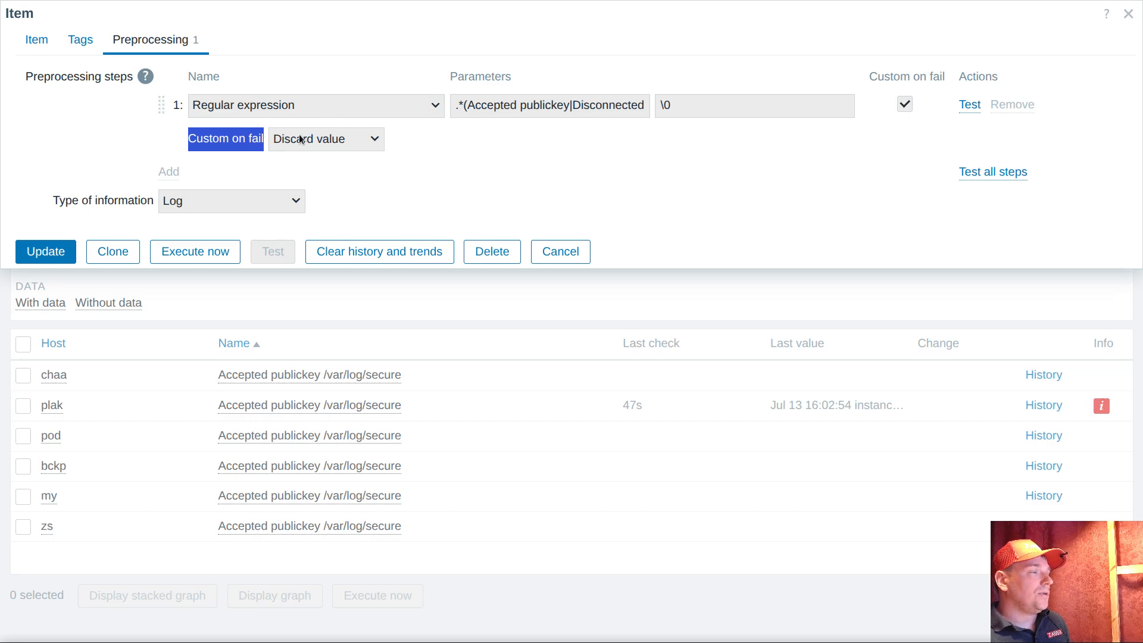
pyautogui.click(556, 252)
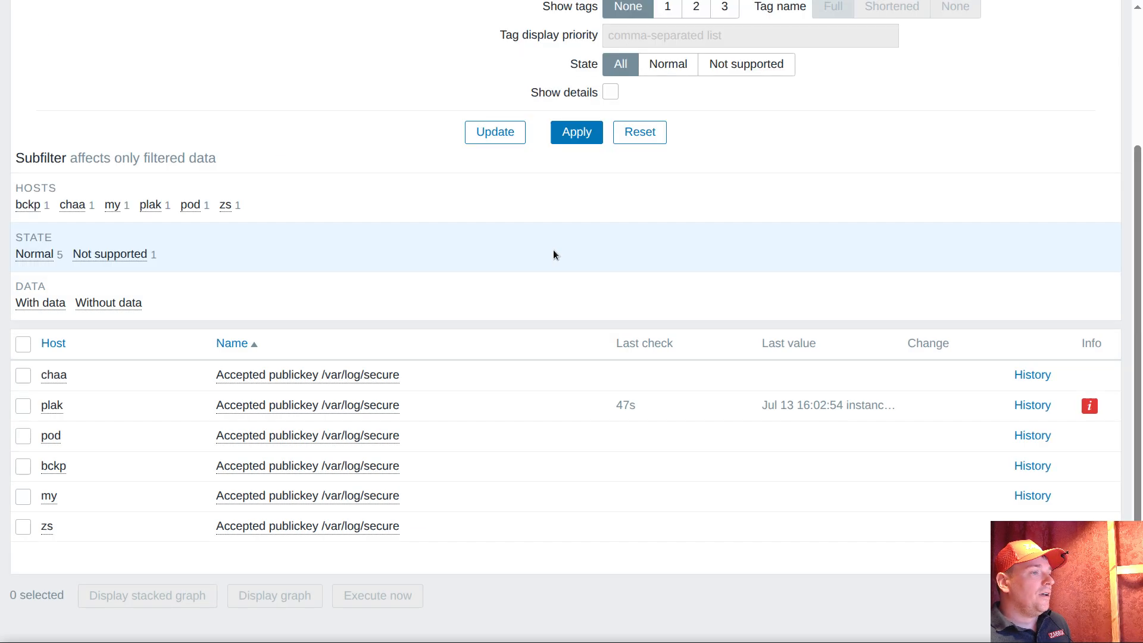
# Switch to the terminal, exit the root shell and the pg16 session, and reconnect to pg16
pyautogui.hotkey('alt', 'Tab')
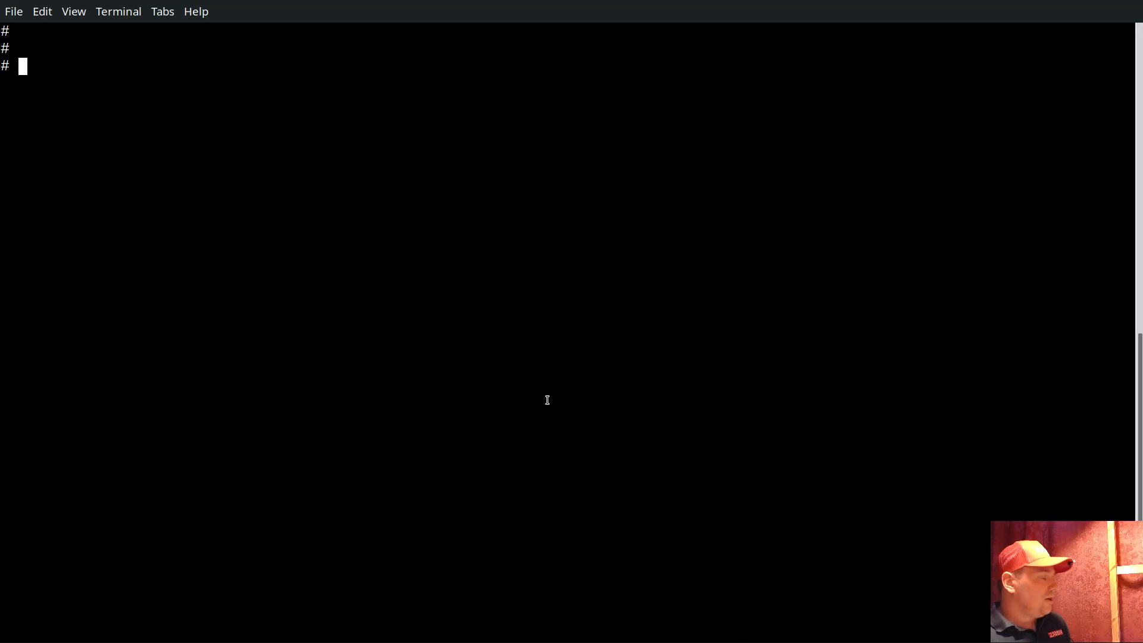
pyautogui.write('exit')
pyautogui.press('Return')
pyautogui.write('exit')
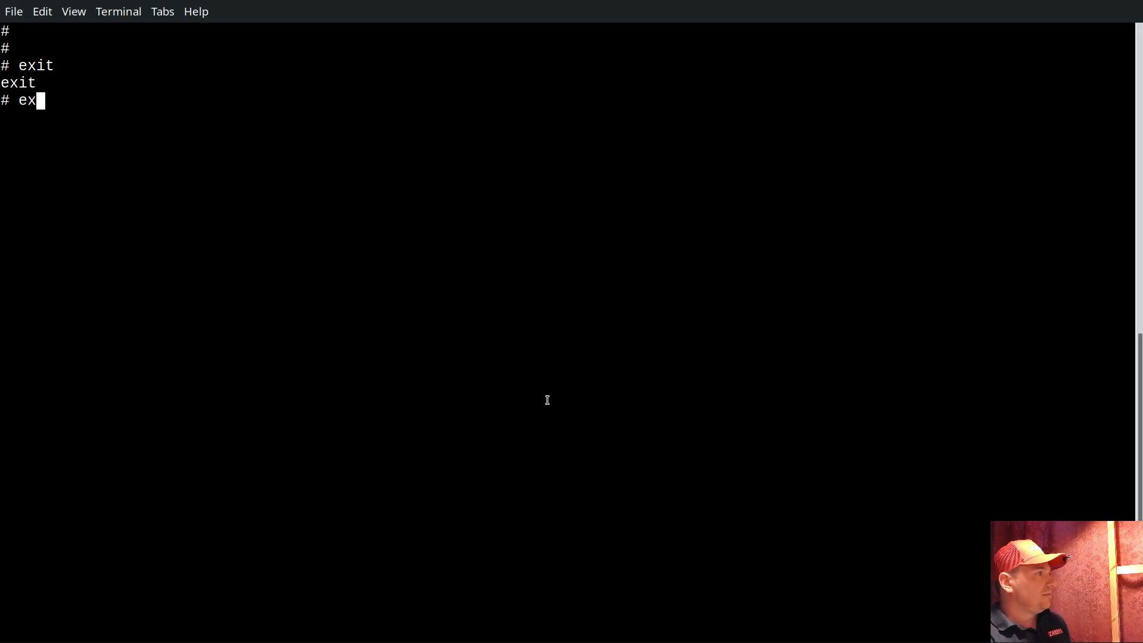
pyautogui.press('Return')
pyautogui.write('pg16')
pyautogui.press('Return')
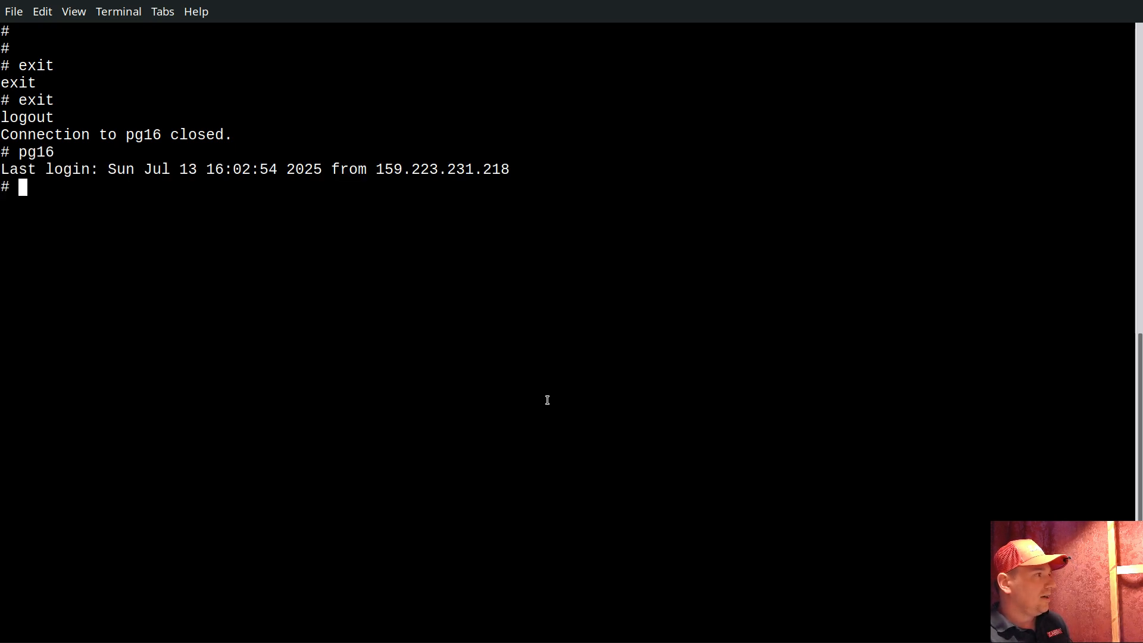
# Become root on the reconnected pg16 host with sudo su and clear the terminal
pyautogui.write('sud')
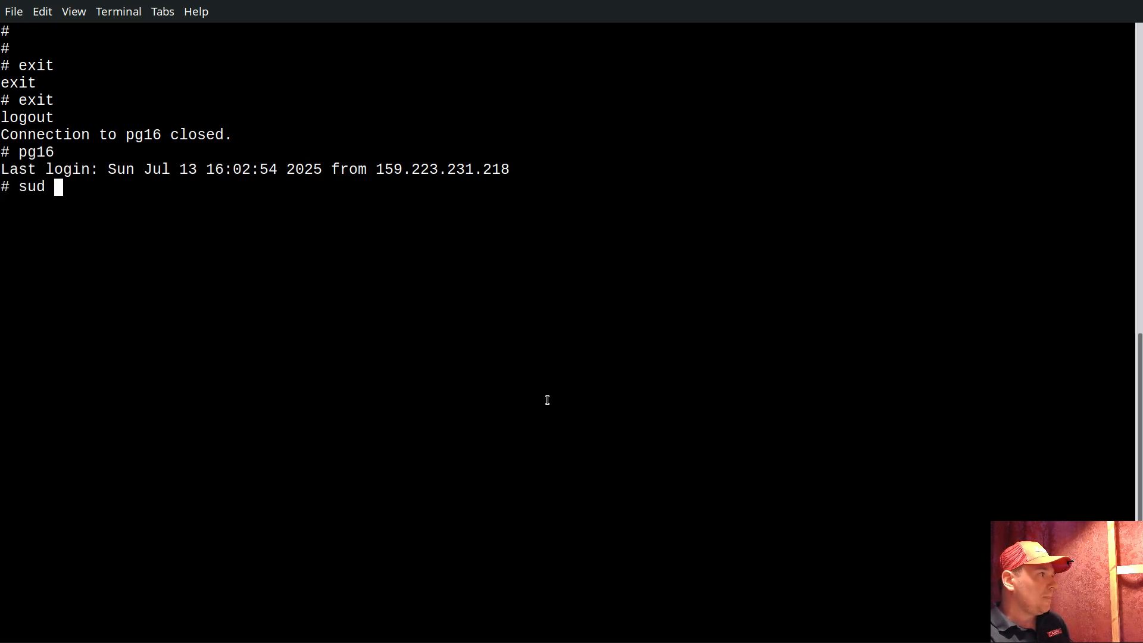
pyautogui.write('o su')
pyautogui.press('Return')
pyautogui.hotkey('ctrl', 'l')
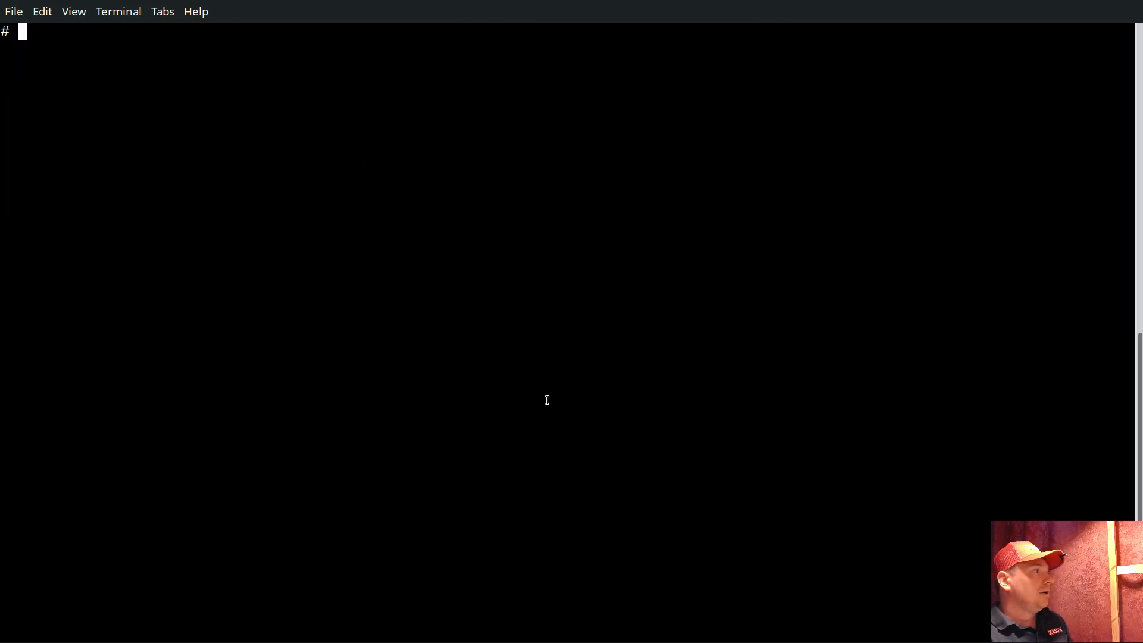
pyautogui.press('Return')
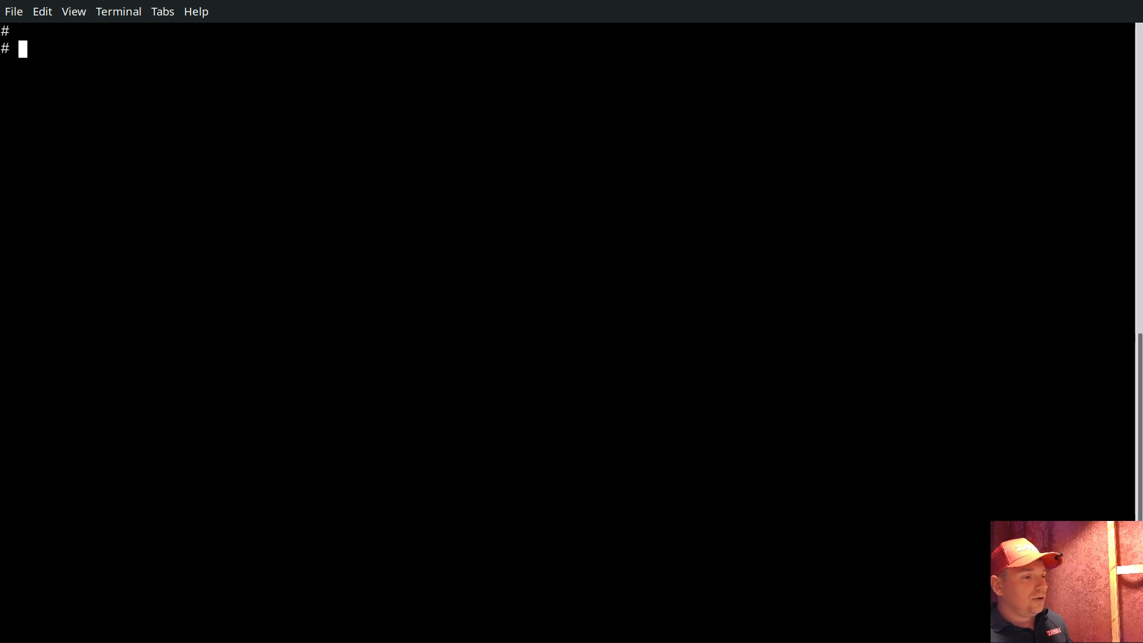
# Switch to Zabbix, refresh the latest data for the "Accepted publickey" items, and open the Problems page for host plak
pyautogui.hotkey('alt', 'Tab')
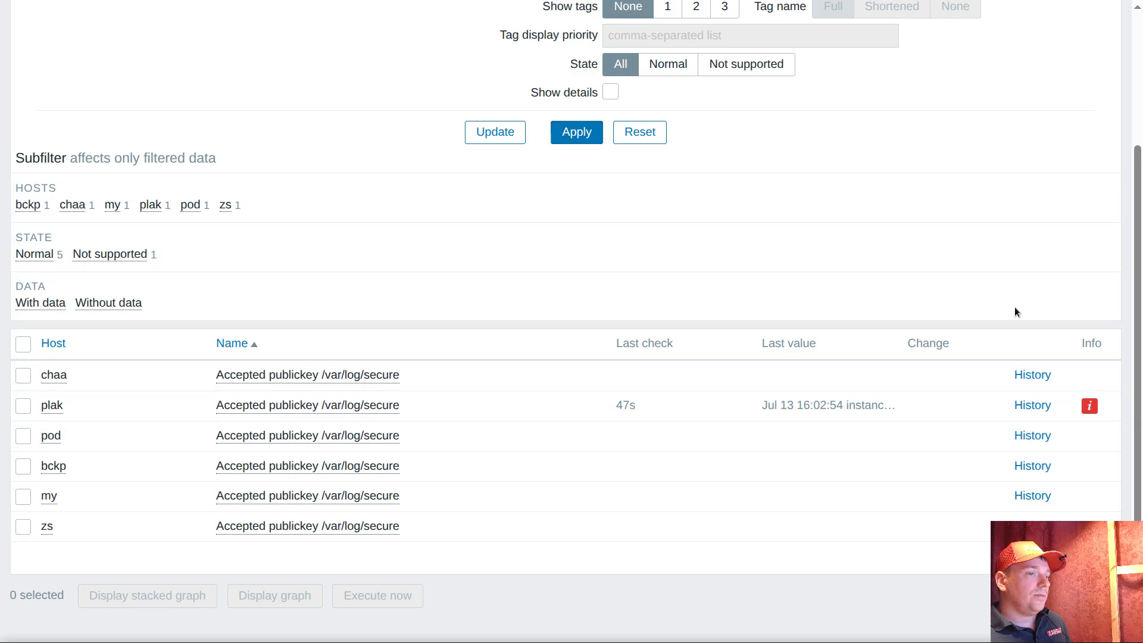
pyautogui.click(594, 140)
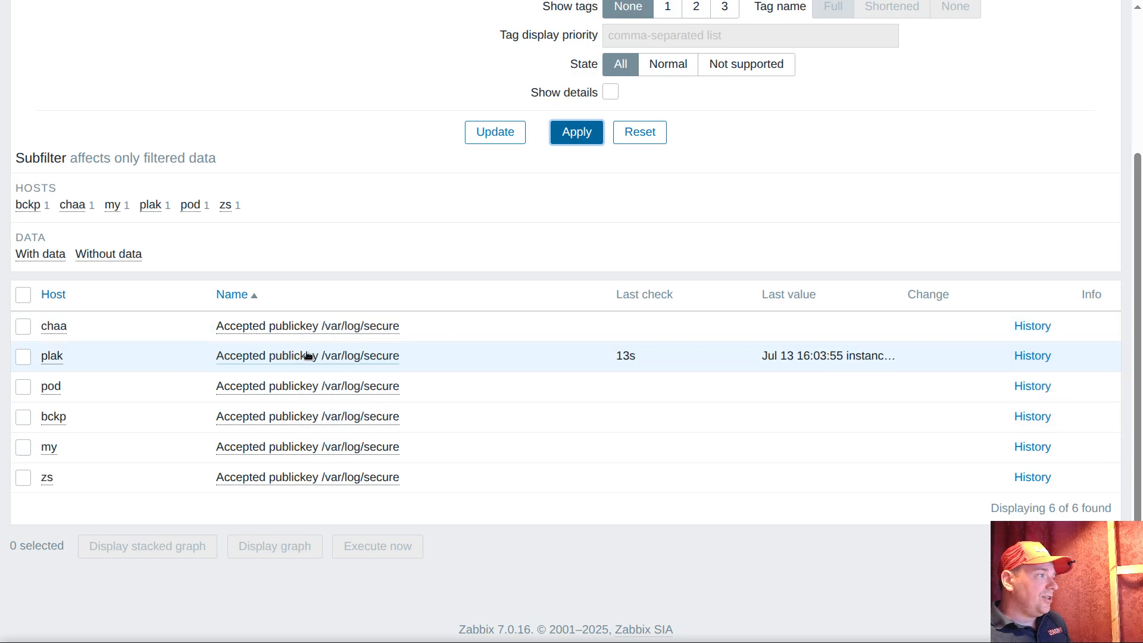
pyautogui.click(52, 356)
pyautogui.click(93, 74)
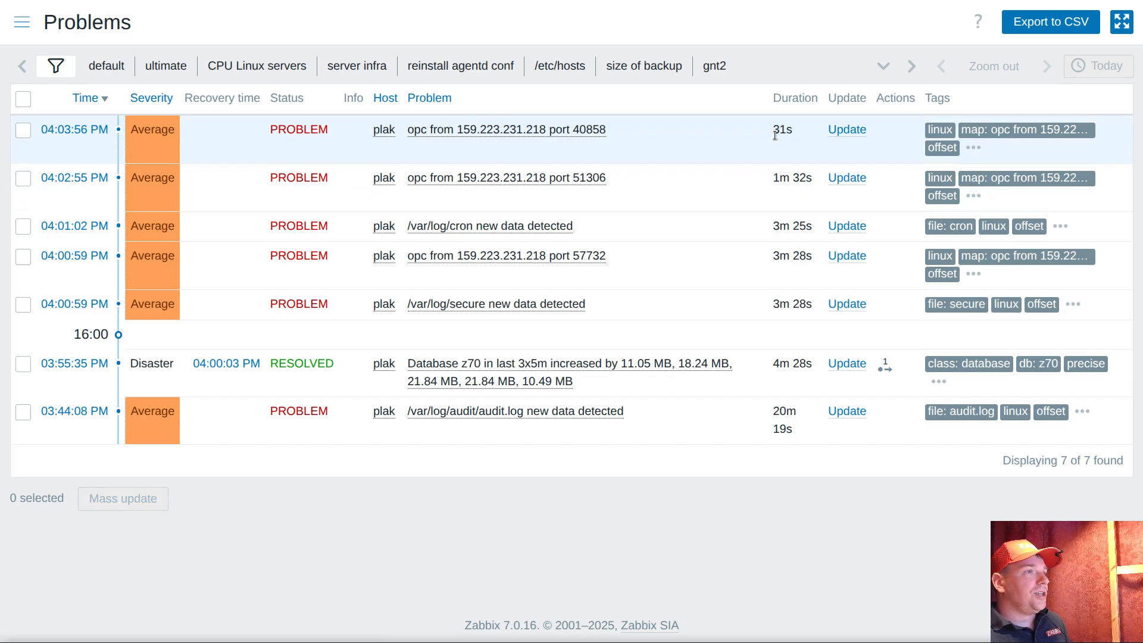
# Examine the duration, port number and full map tag of plak's newest login problem
pyautogui.doubleClick(783, 130)
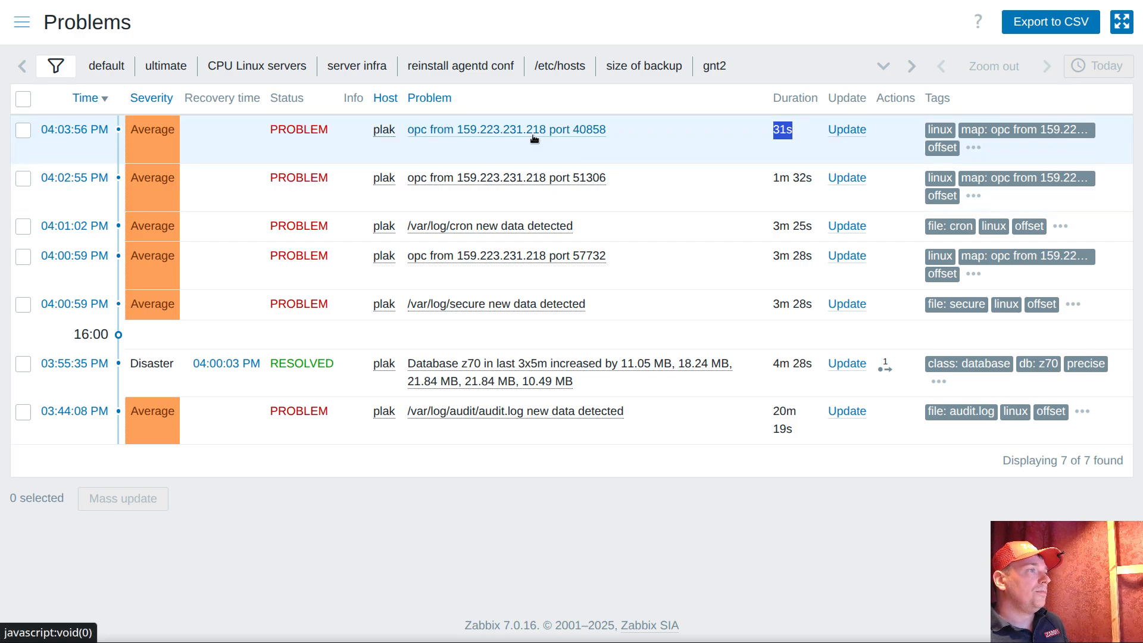
pyautogui.click(622, 136)
pyautogui.moveTo(621, 137); pyautogui.dragTo(573, 133)
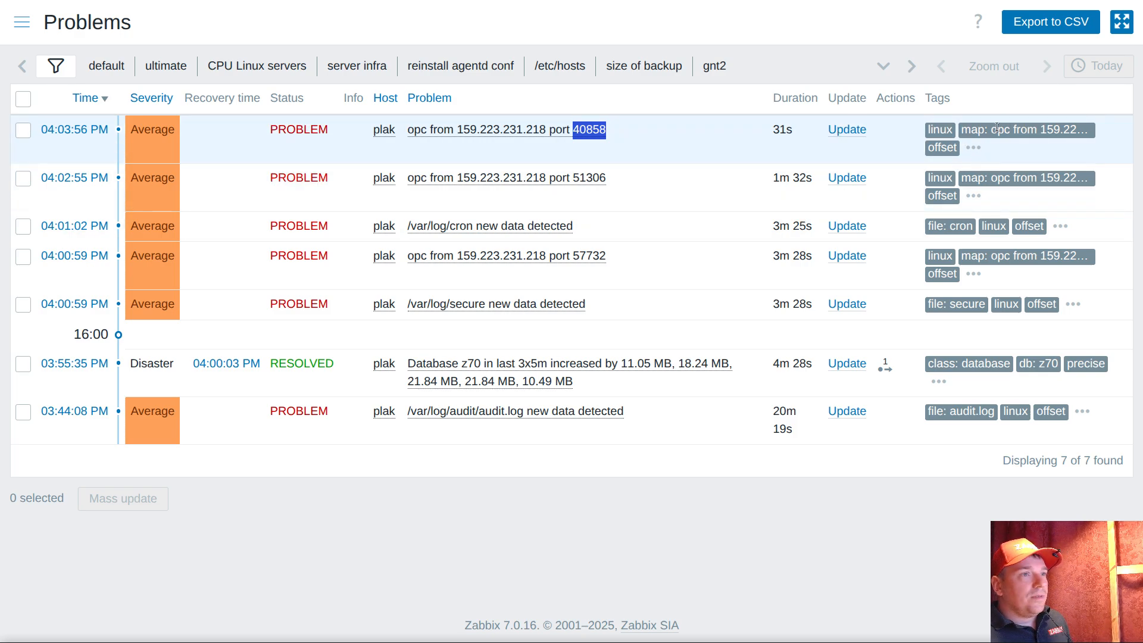
pyautogui.click(1000, 129)
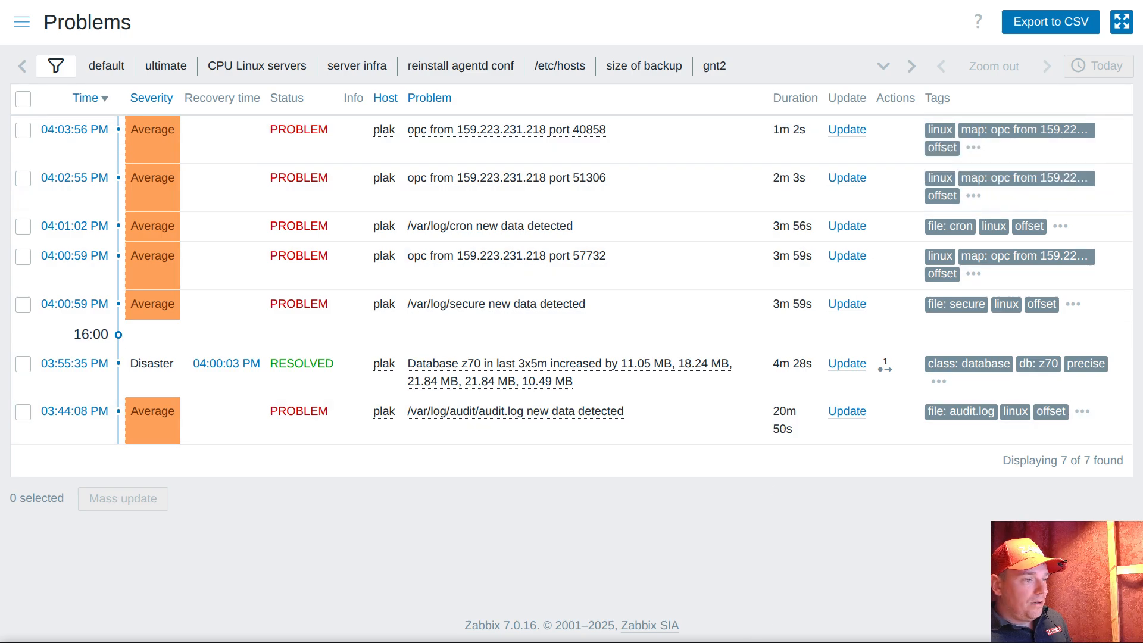
# Switch to the terminal, exit the root shell, and close the connection to pg16
pyautogui.hotkey('alt', 'Tab')
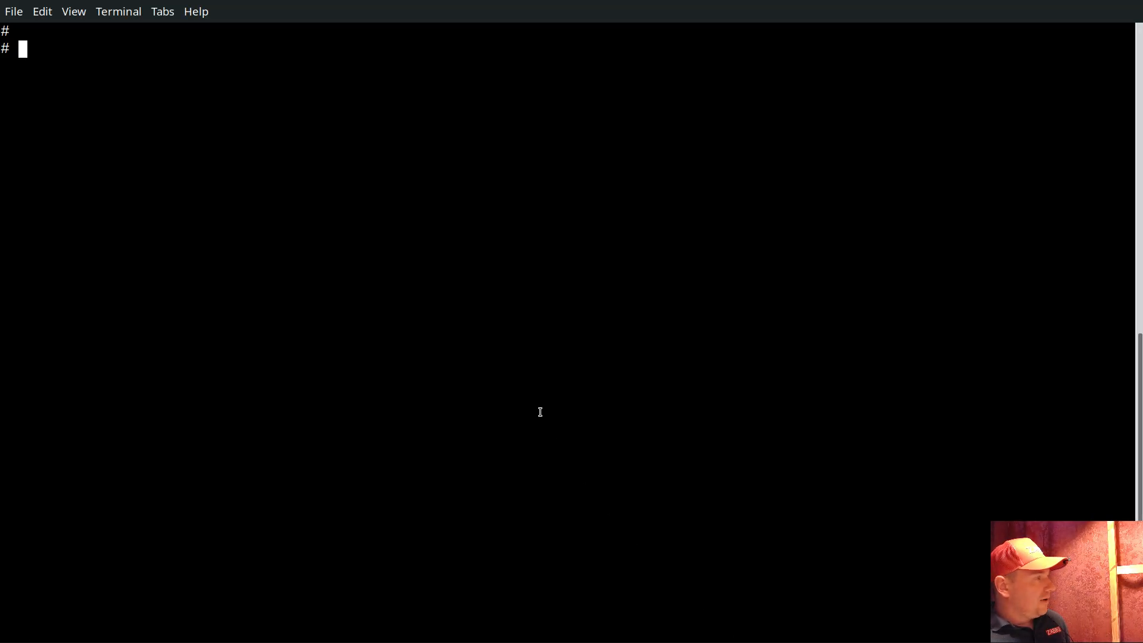
pyautogui.write('exit')
pyautogui.press('Return')
pyautogui.write('exit')
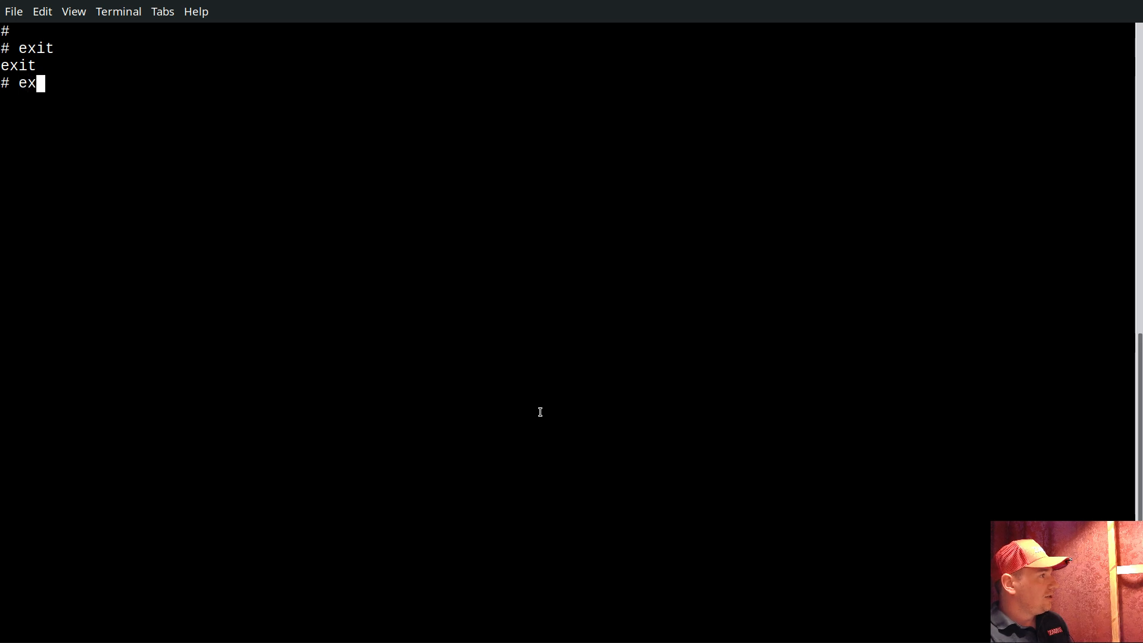
pyautogui.press('Return')
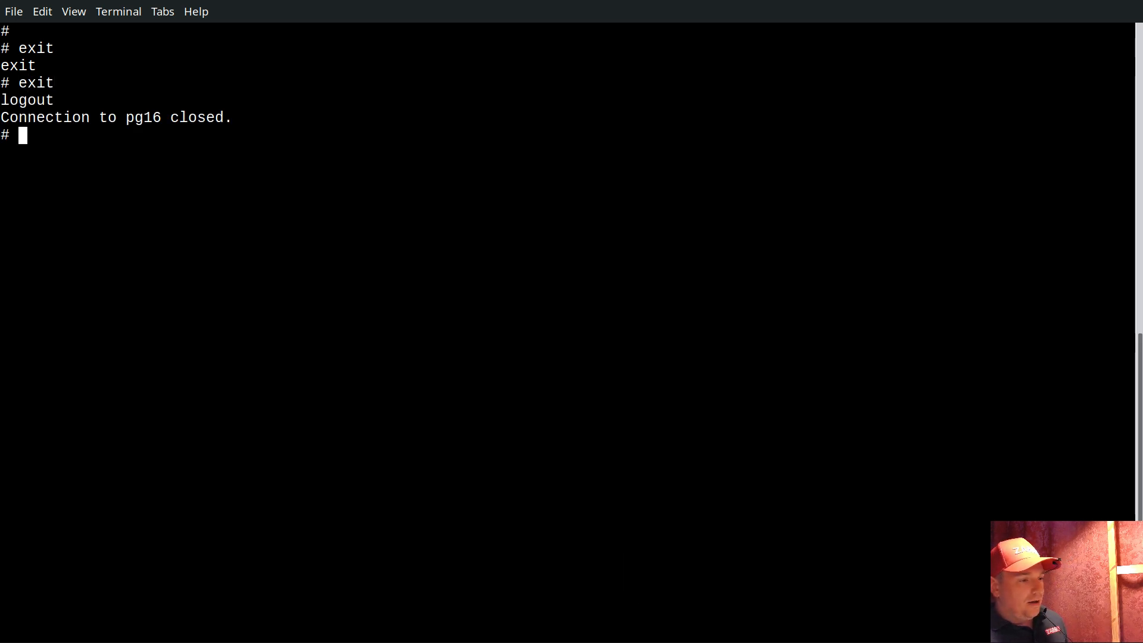
# Switch to Zabbix, reload plak's Problems page twice, and check the newest login problem's status and map tag
pyautogui.hotkey('alt', 'Tab')
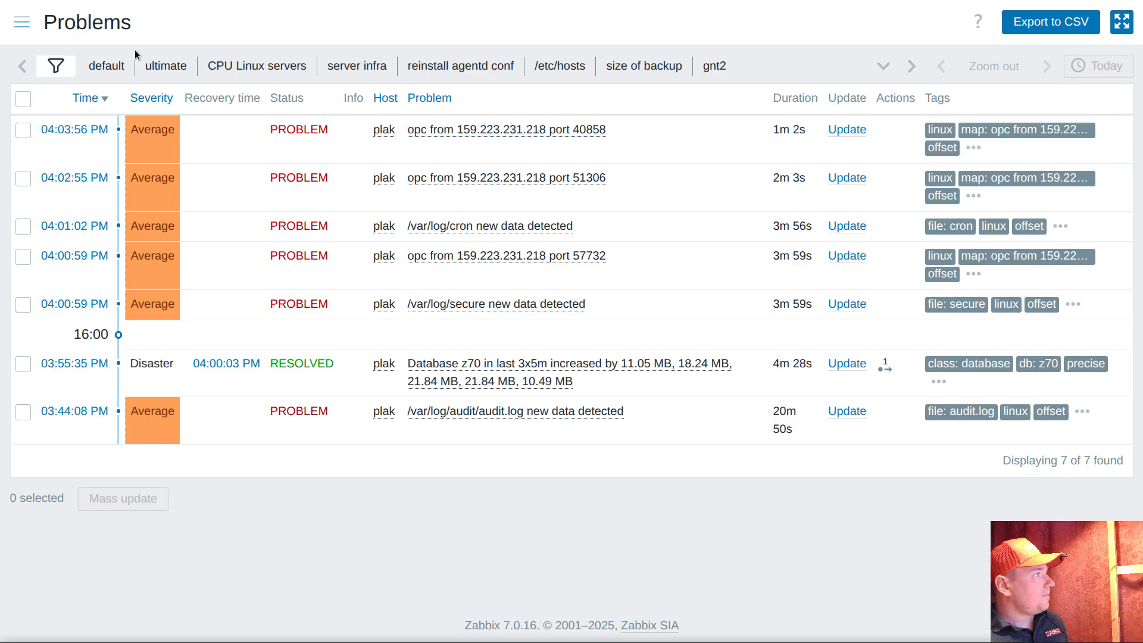
pyautogui.rightClick(370, 35)
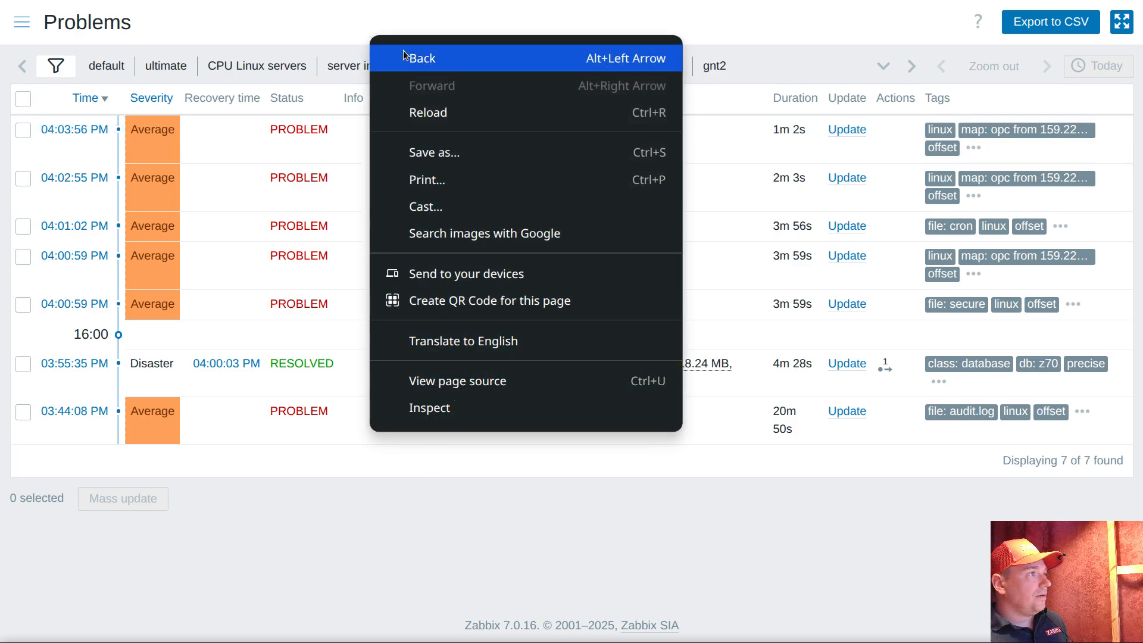
pyautogui.click(413, 116)
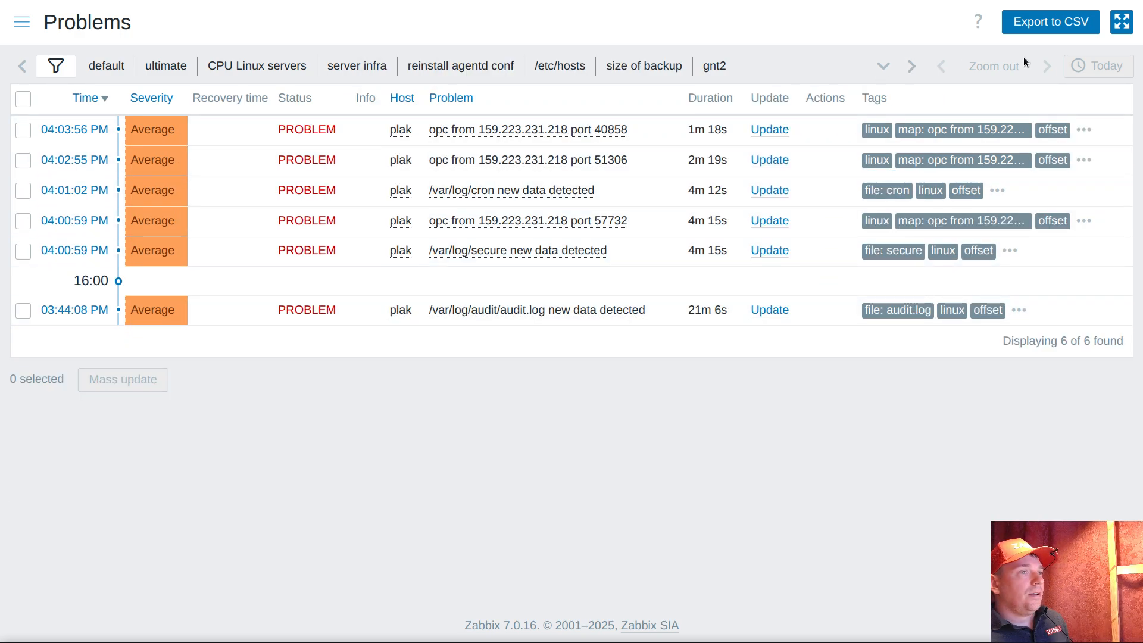
pyautogui.click(959, 128)
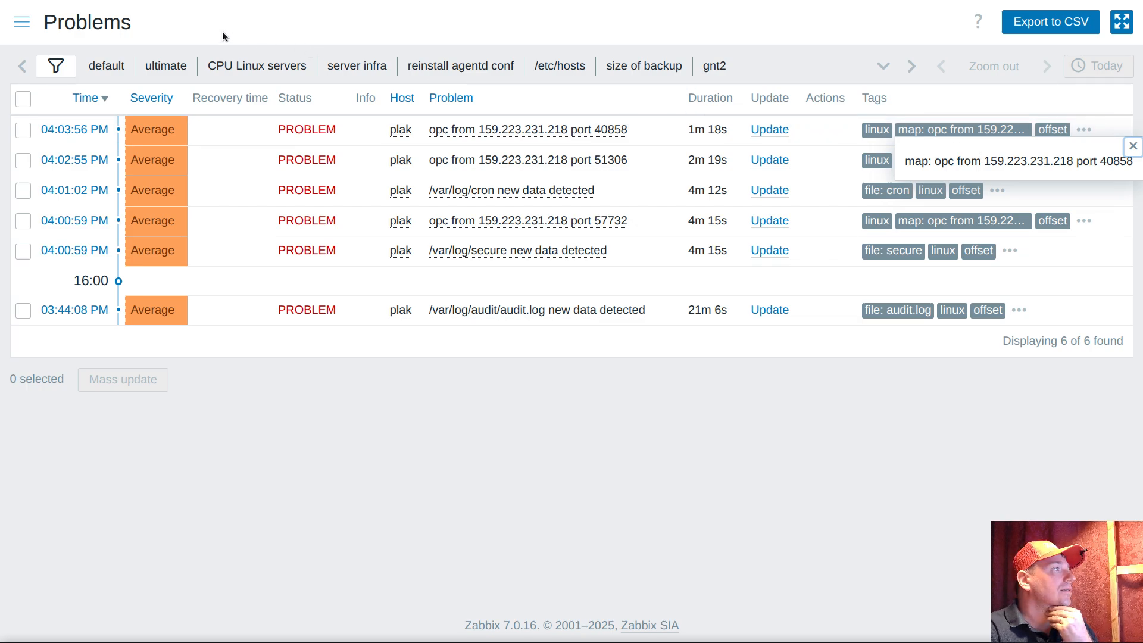
pyautogui.rightClick(332, 30)
pyautogui.click(424, 103)
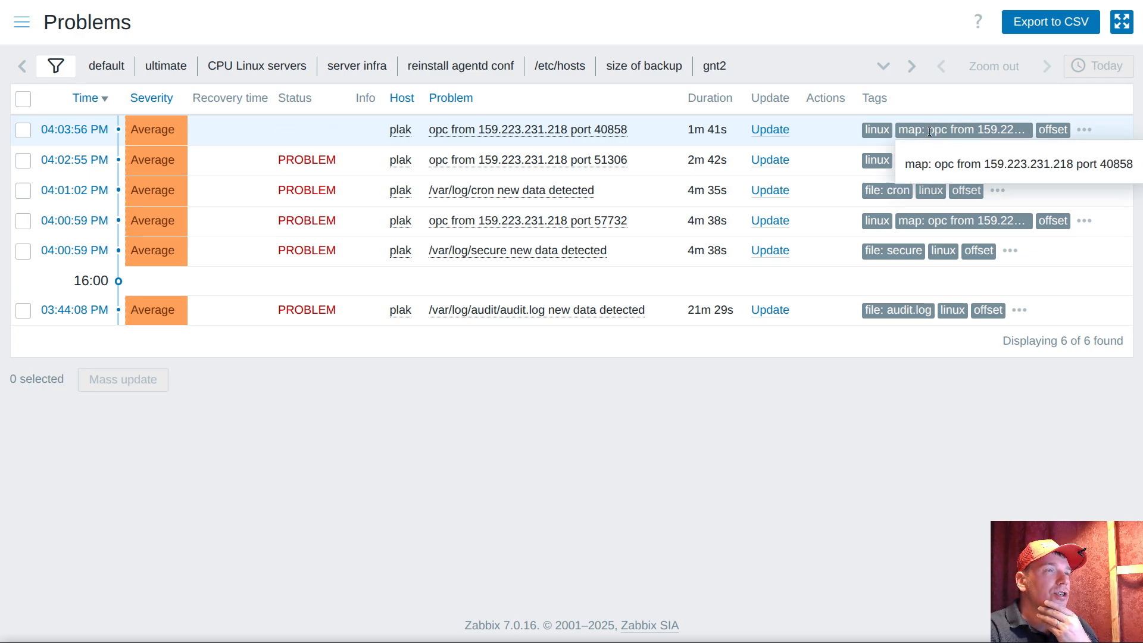
pyautogui.doubleClick(986, 131)
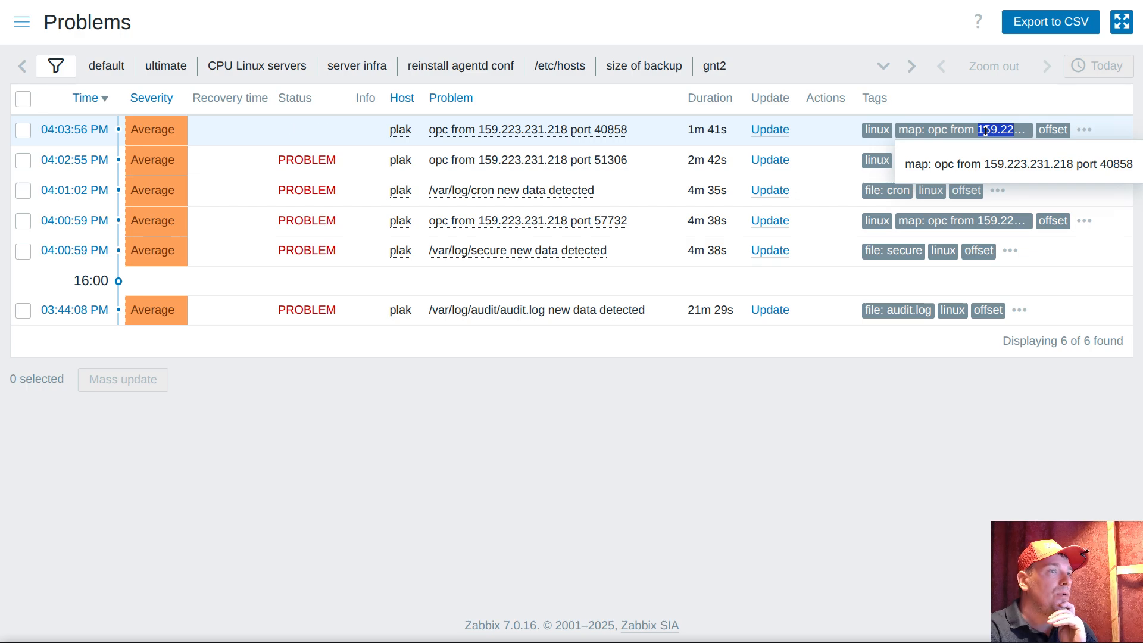
# Open the trigger behind plak's newest login problem and examine its expression, event name pattern and map tag value
pyautogui.click(522, 132)
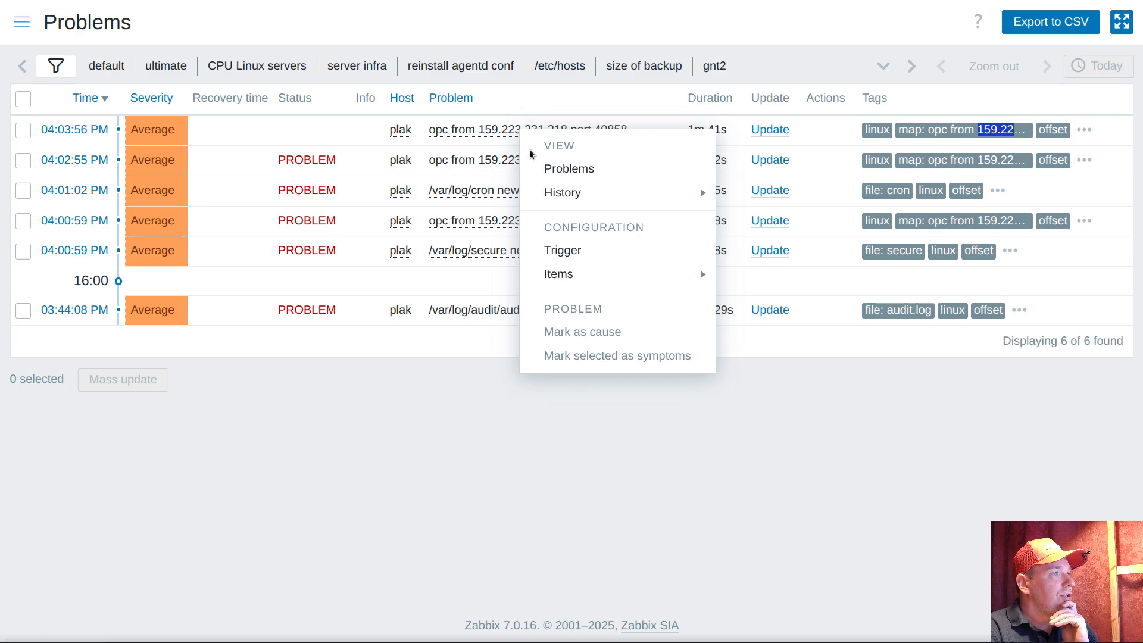
pyautogui.click(557, 250)
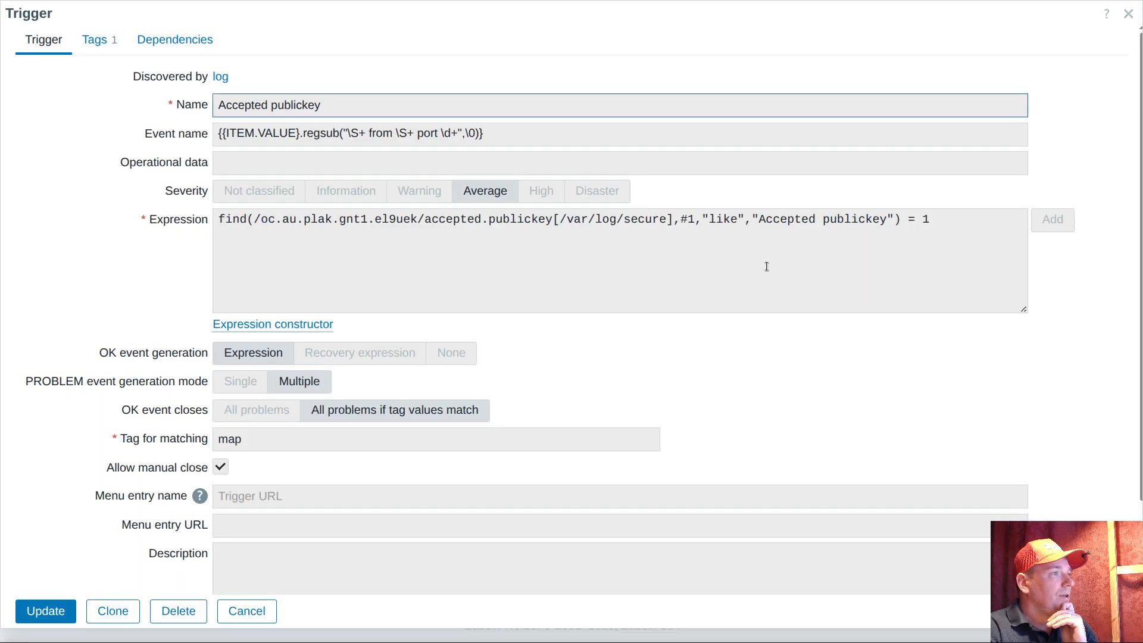
pyautogui.click(792, 220)
pyautogui.moveTo(792, 220); pyautogui.dragTo(834, 223)
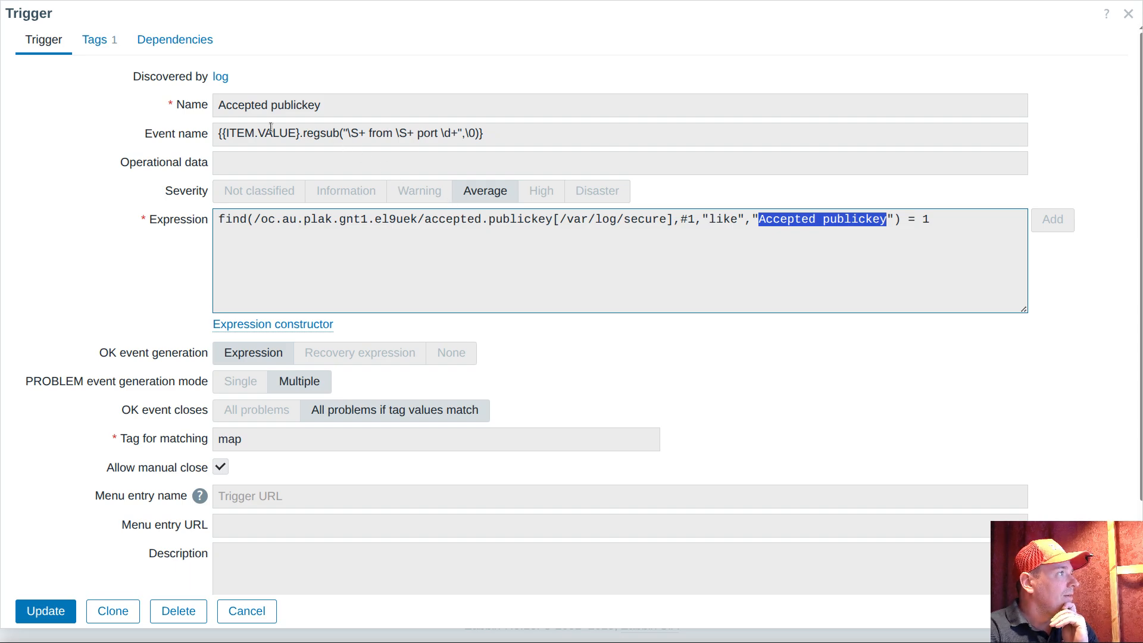
pyautogui.click(98, 41)
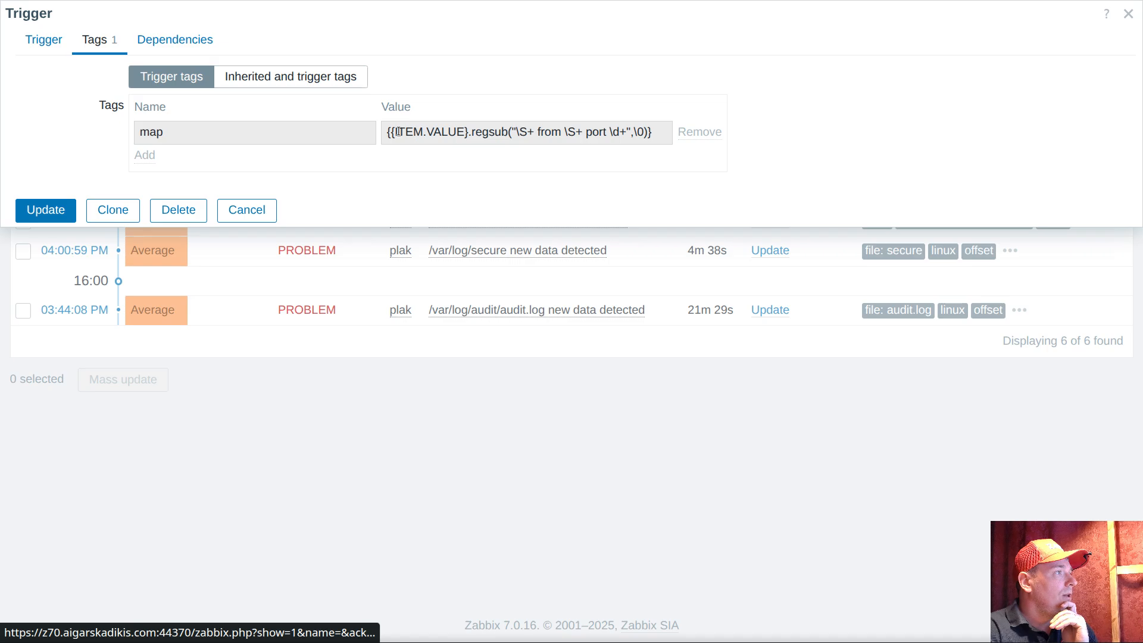
pyautogui.moveTo(385, 132); pyautogui.dragTo(661, 129)
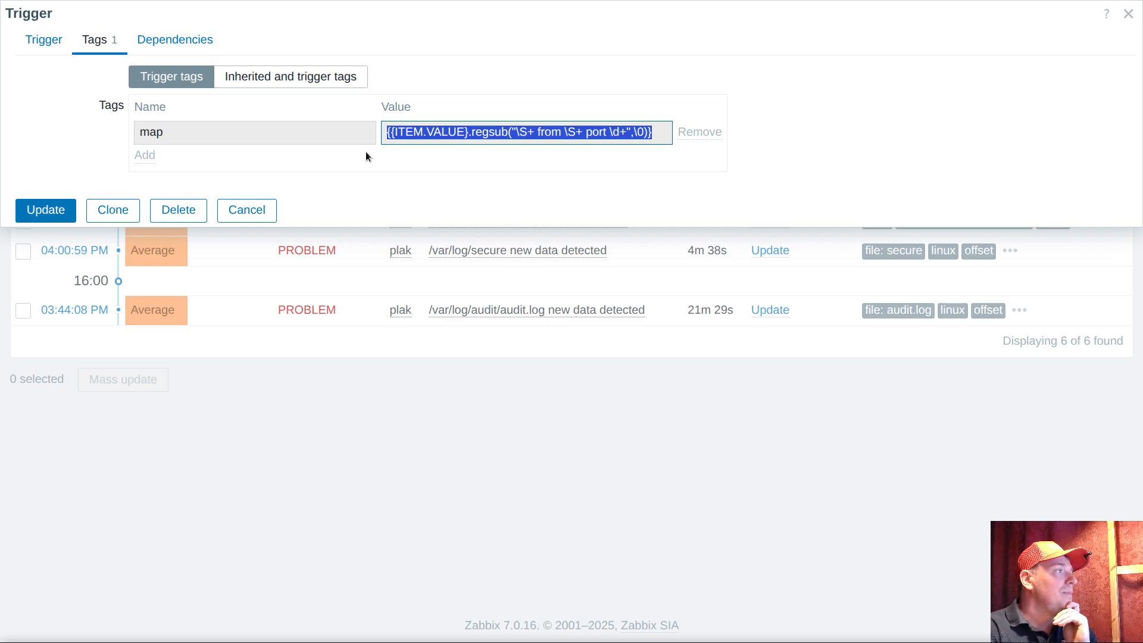
pyautogui.click(42, 40)
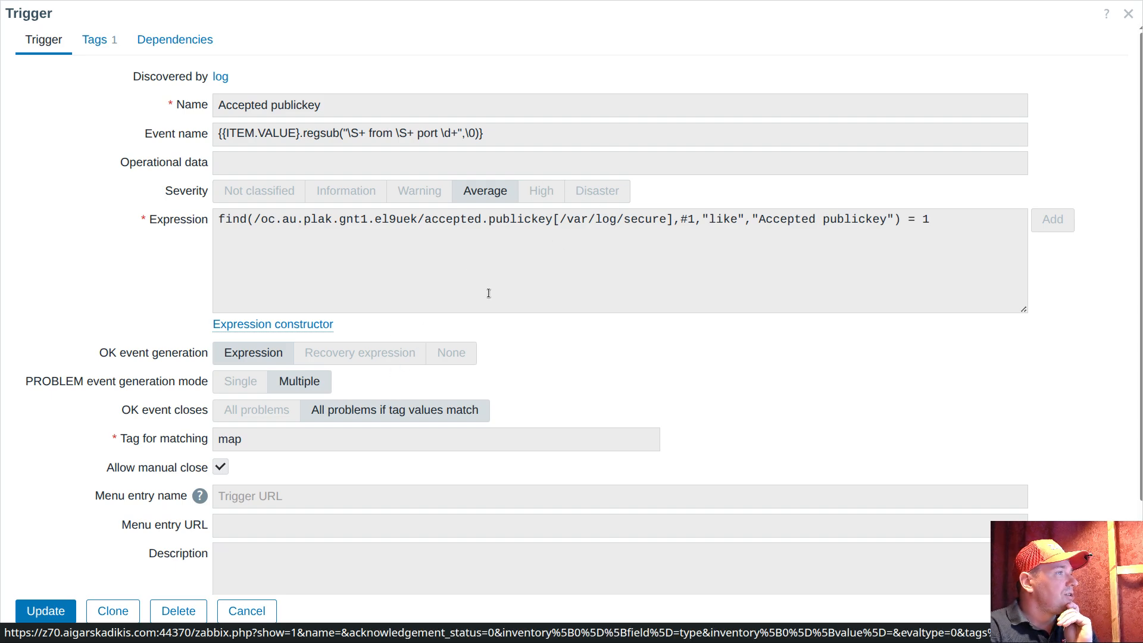
pyautogui.click(350, 134)
pyautogui.moveTo(351, 133); pyautogui.dragTo(459, 133)
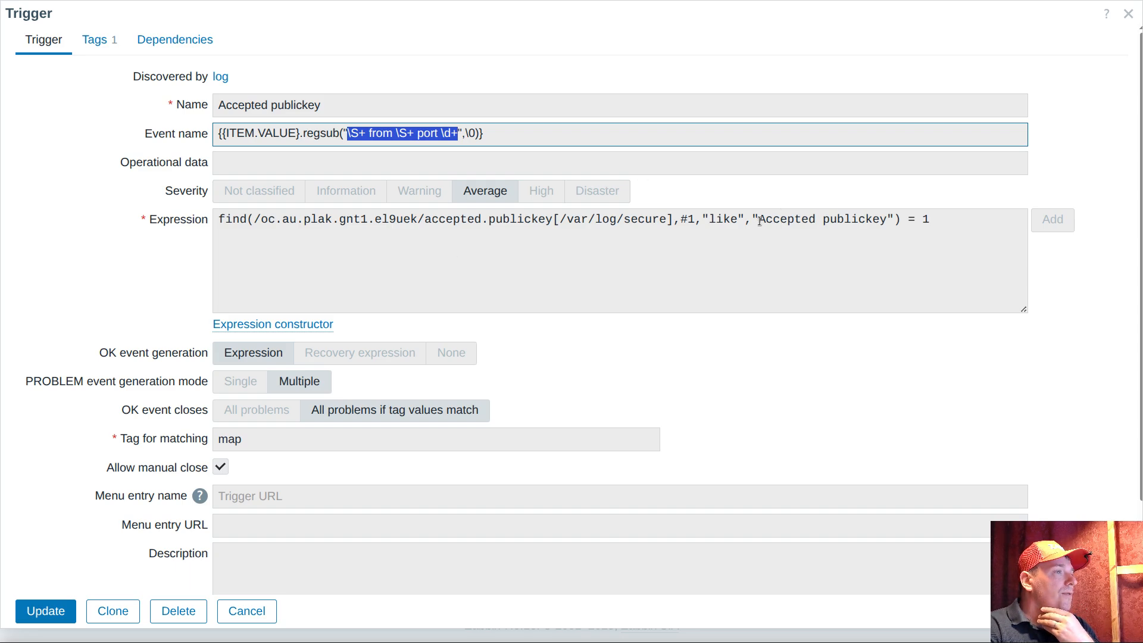
pyautogui.moveTo(760, 220); pyautogui.dragTo(886, 222)
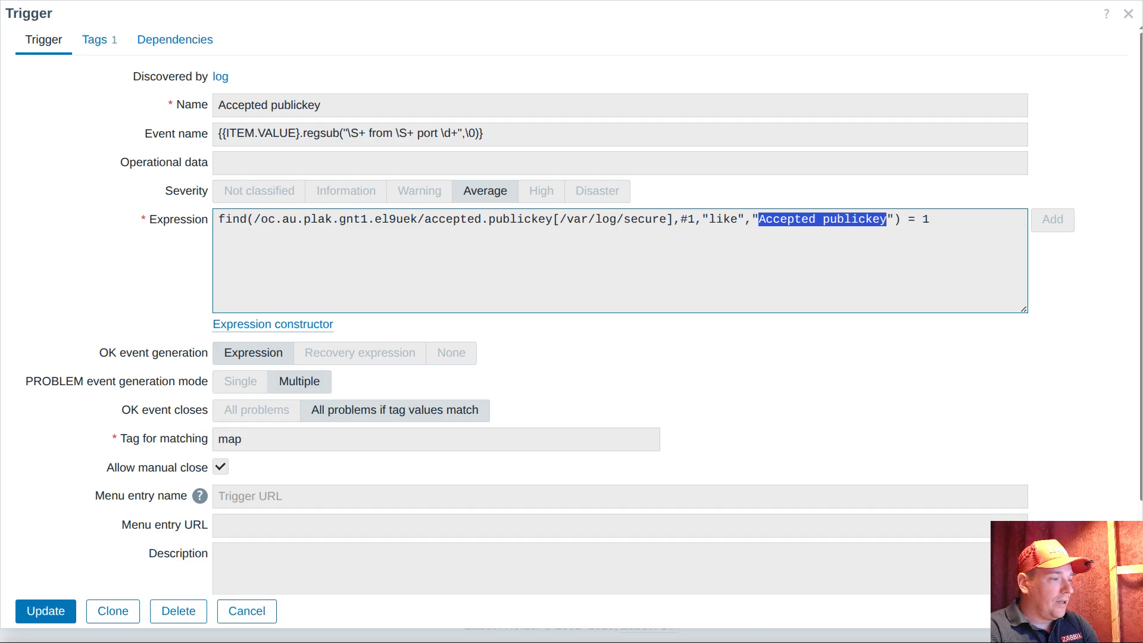
# Switch to the terminal, connect to pg16 again, and open a root shell with sudo su
pyautogui.hotkey('alt', 'Tab')
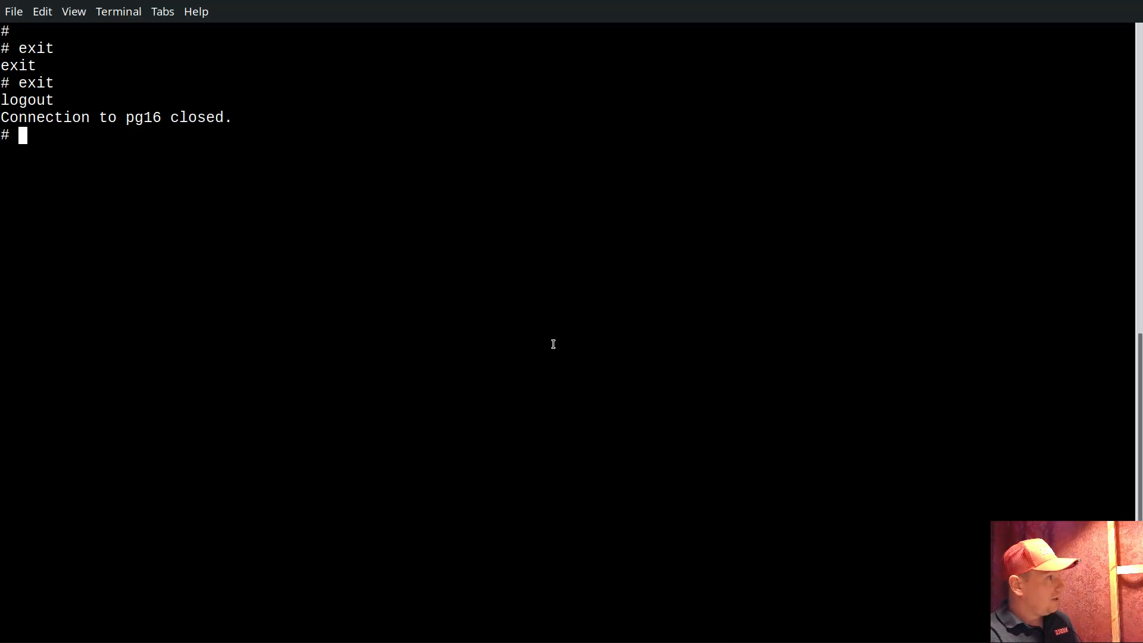
pyautogui.press('Return')
pyautogui.press('Return')
pyautogui.write('pg16')
pyautogui.press('Return')
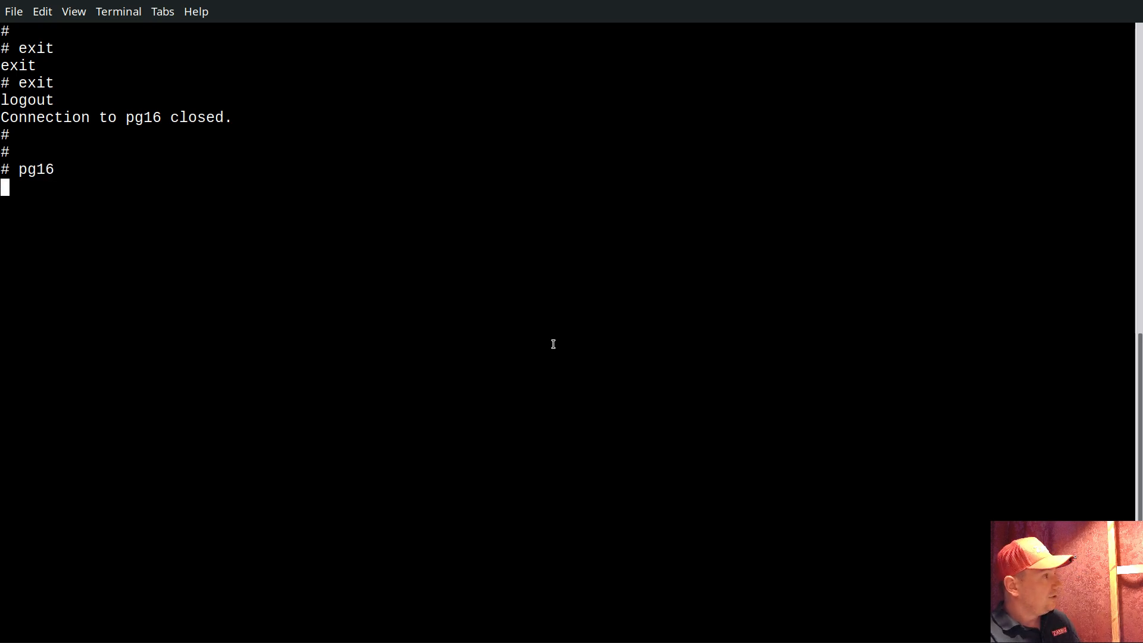
pyautogui.write('sudo su')
pyautogui.press('Return')
# Change to /var/log/ and display the last 9 lines of the secure log
pyautogui.write('c')
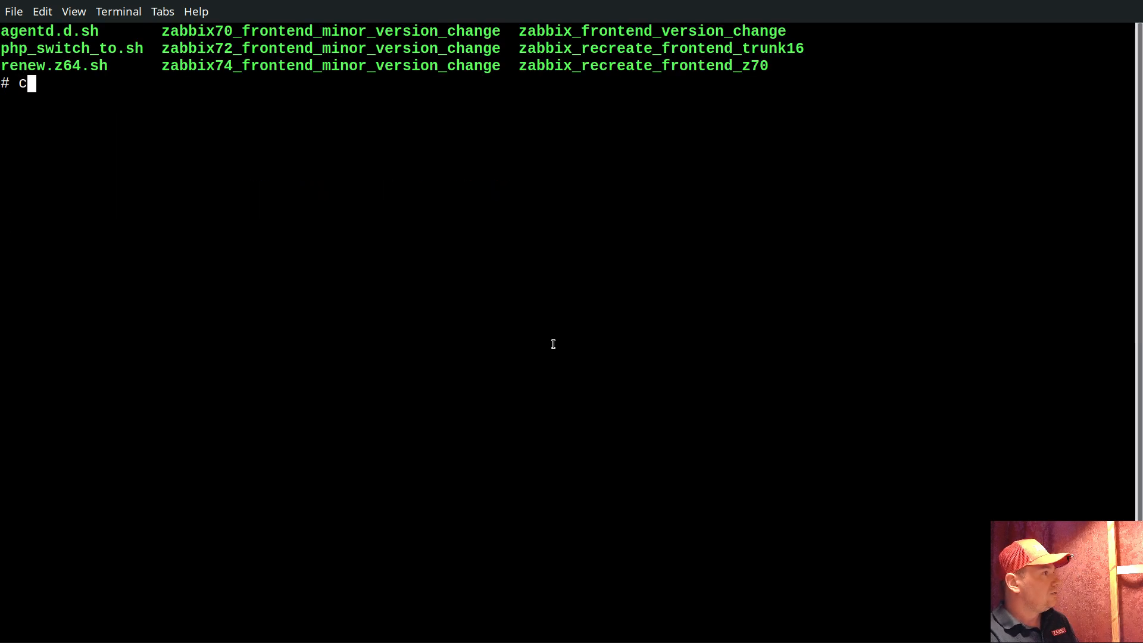
pyautogui.write('d /var/log/')
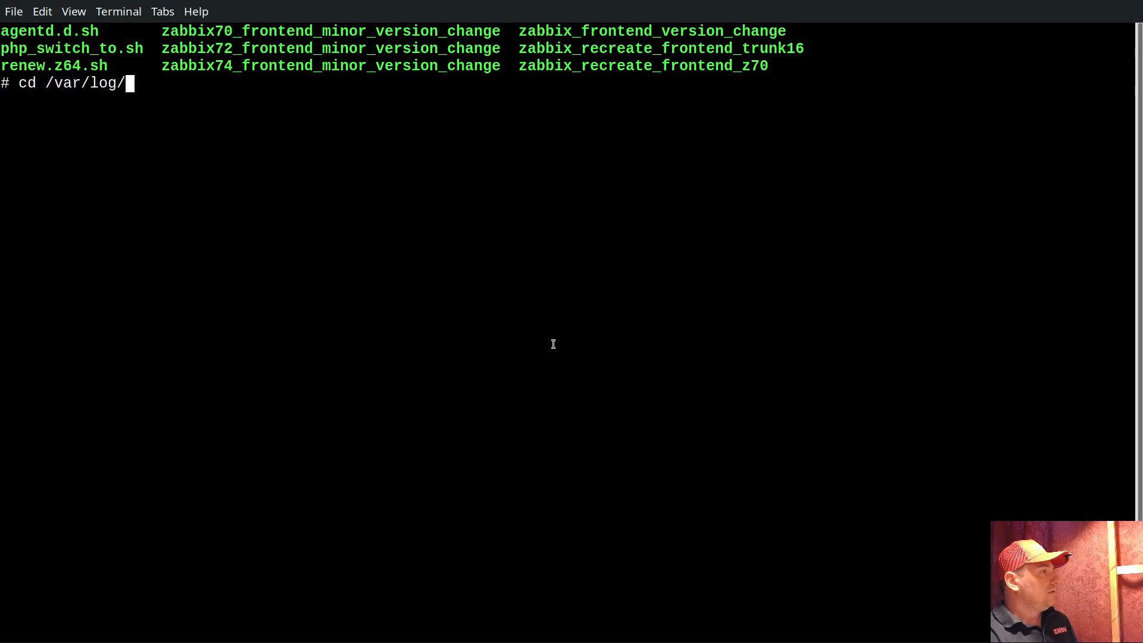
pyautogui.write('zabbix/')
pyautogui.press('BackSpace')
pyautogui.press('BackSpace')
pyautogui.press('BackSpace')
pyautogui.press('BackSpace')
pyautogui.press('BackSpace')
pyautogui.press('BackSpace')
pyautogui.press('BackSpace')
pyautogui.press('Return')
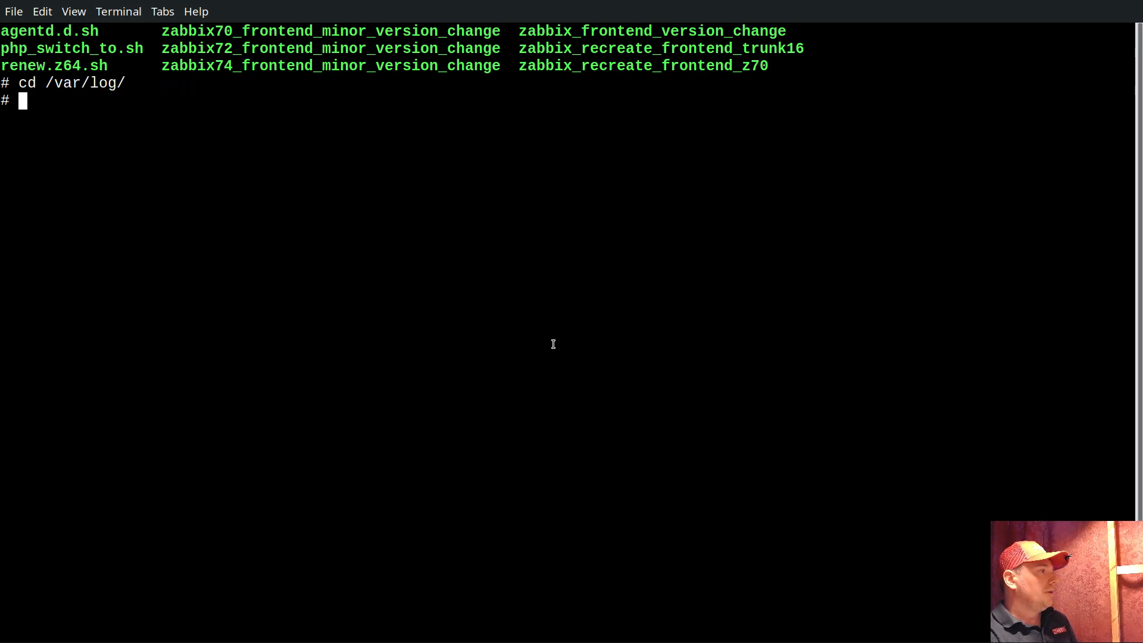
pyautogui.write('tail -99')
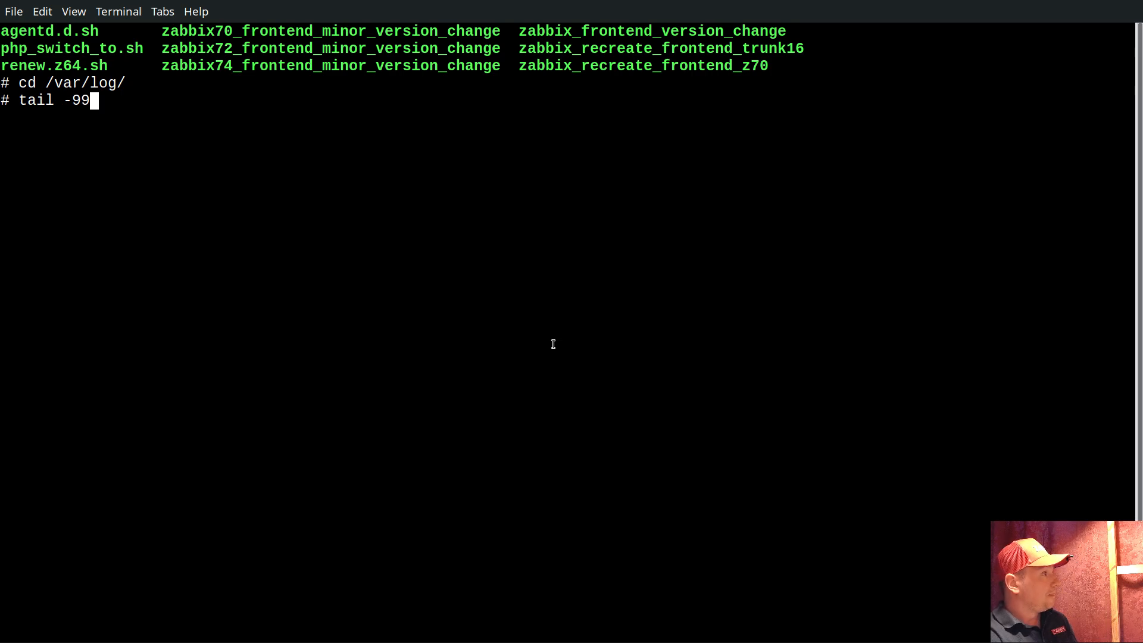
pyautogui.press('BackSpace')
pyautogui.write('secure')
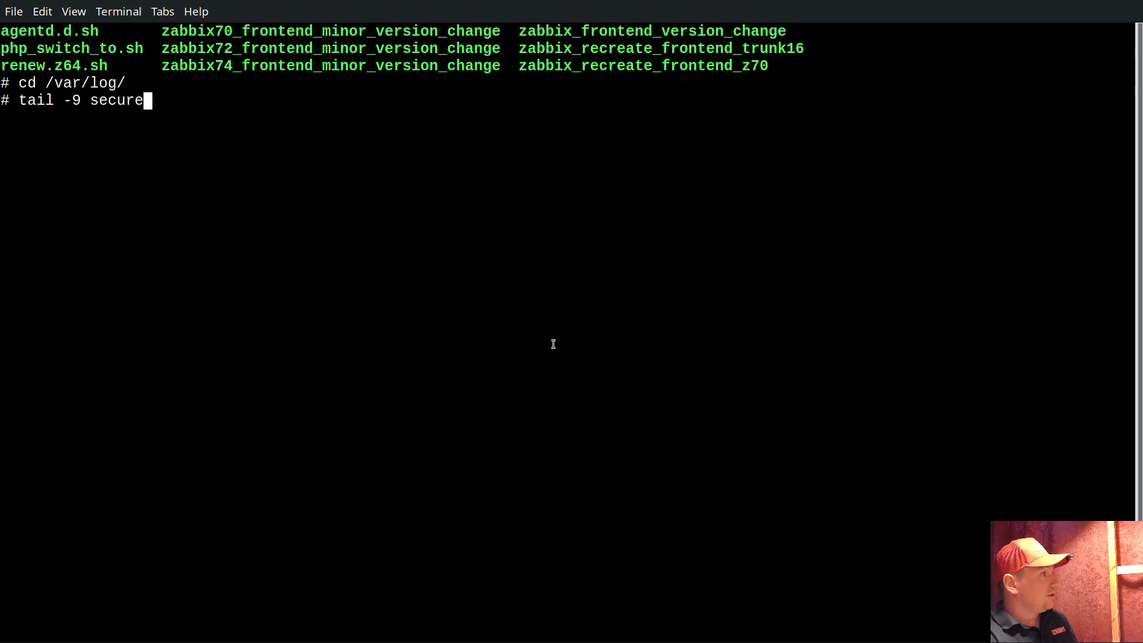
pyautogui.press('Return')
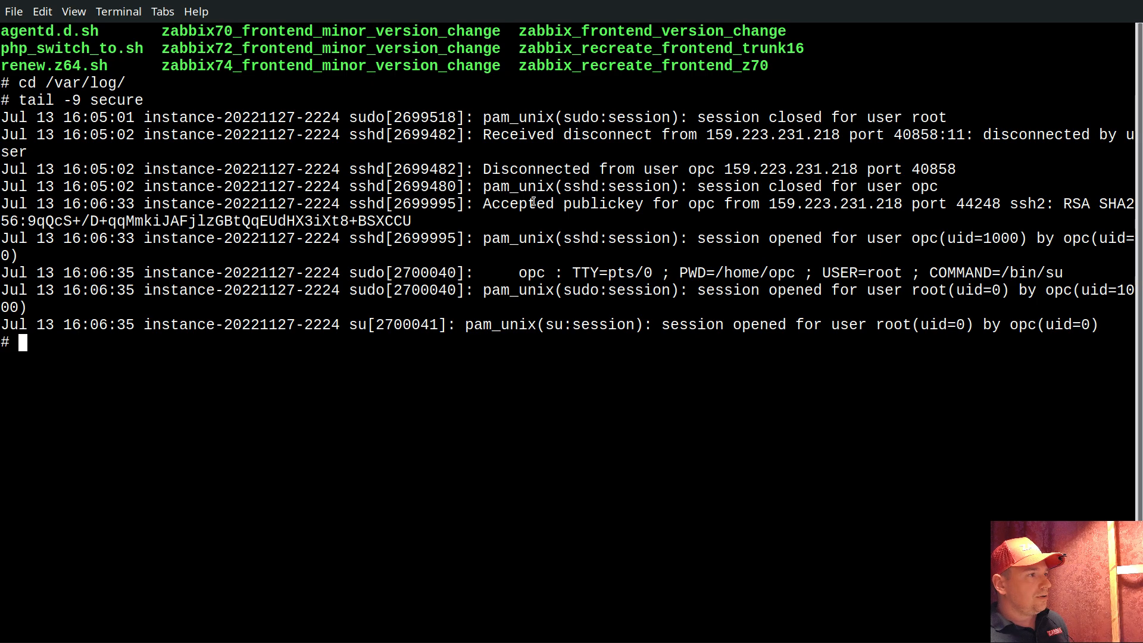
# Examine the IP address and port in the newest "Accepted publickey" log entry
pyautogui.moveTo(489, 202); pyautogui.dragTo(678, 208)
pyautogui.click(767, 203)
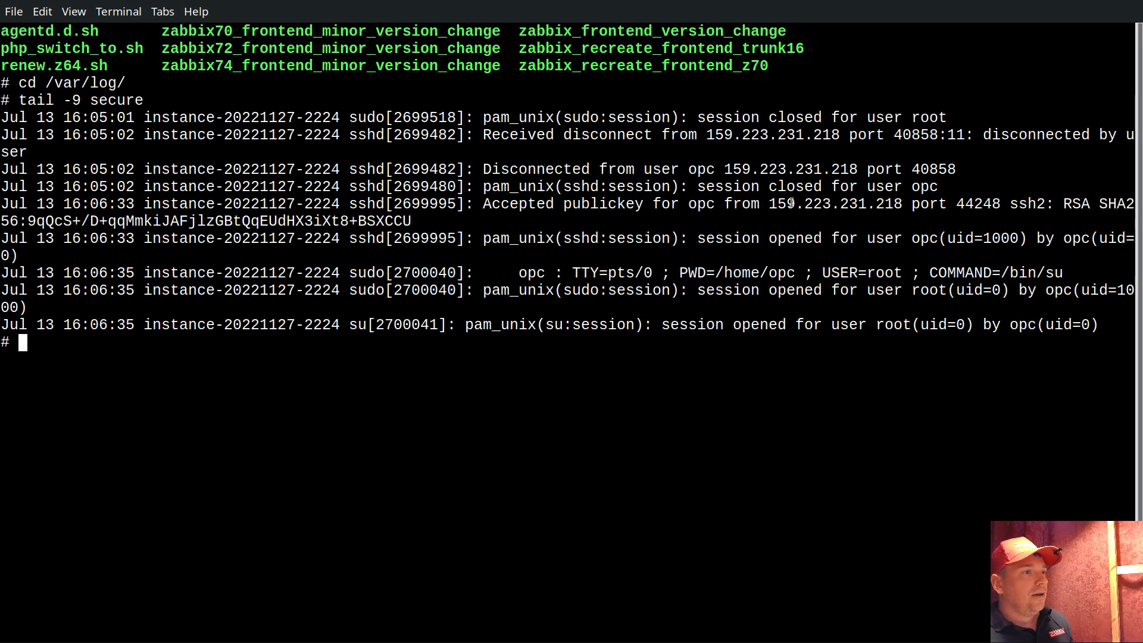
pyautogui.moveTo(776, 204); pyautogui.dragTo(997, 207)
pyautogui.click(818, 197)
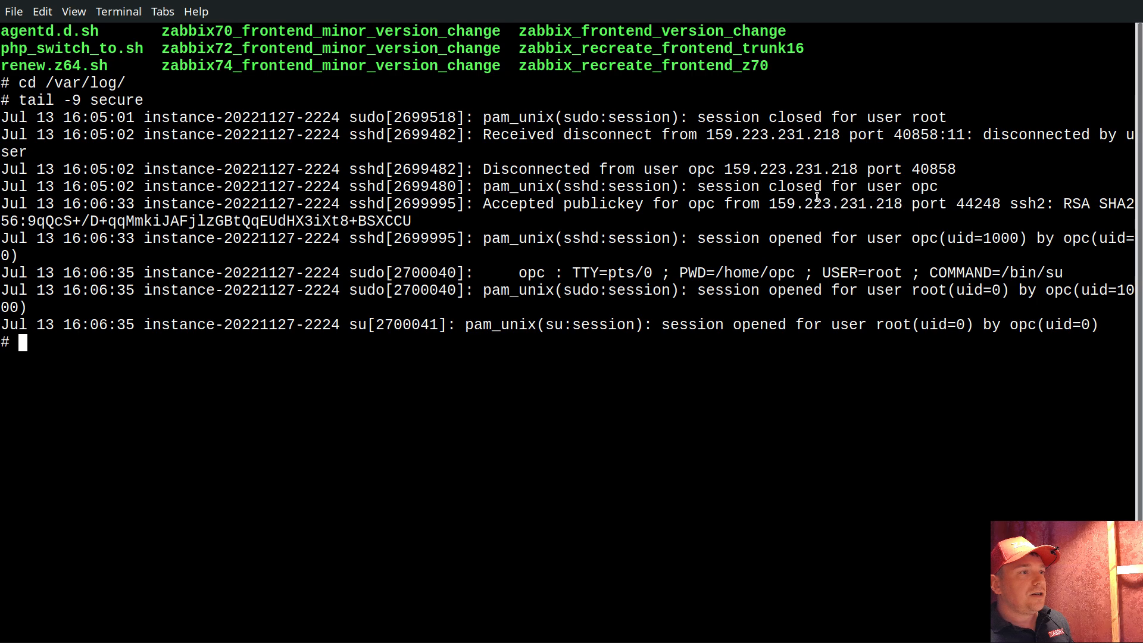
pyautogui.moveTo(772, 204); pyautogui.dragTo(1006, 208)
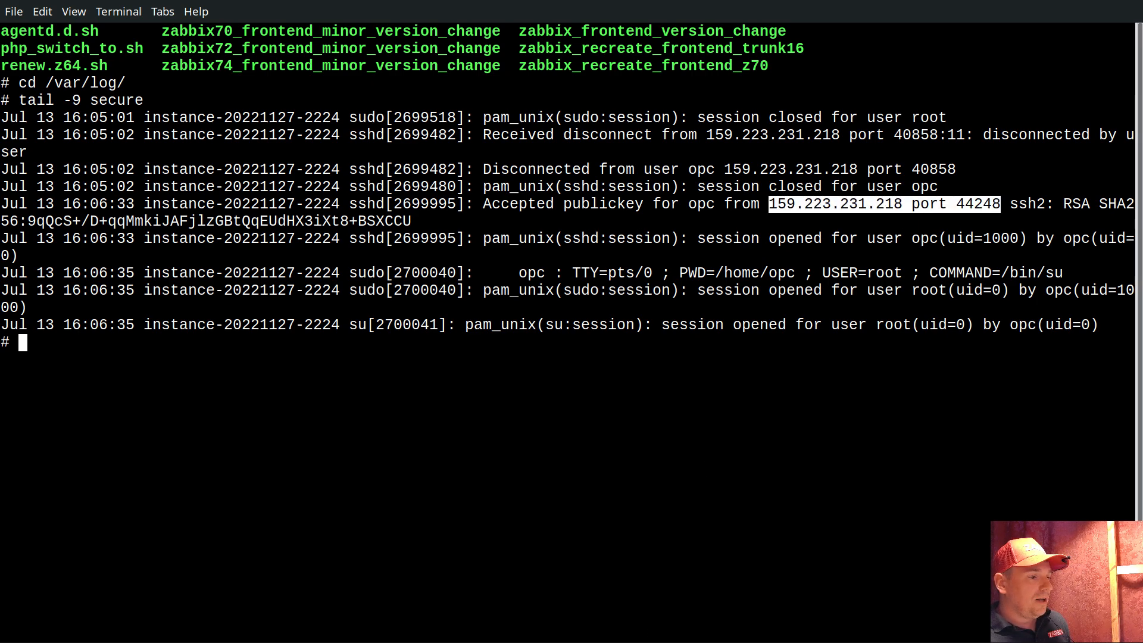
# Switch to Zabbix, close the trigger unchanged, and open the item prototypes of the "ultimate var log monitoring" template's log discovery rule
pyautogui.hotkey('alt', 'Tab')
pyautogui.click(247, 613)
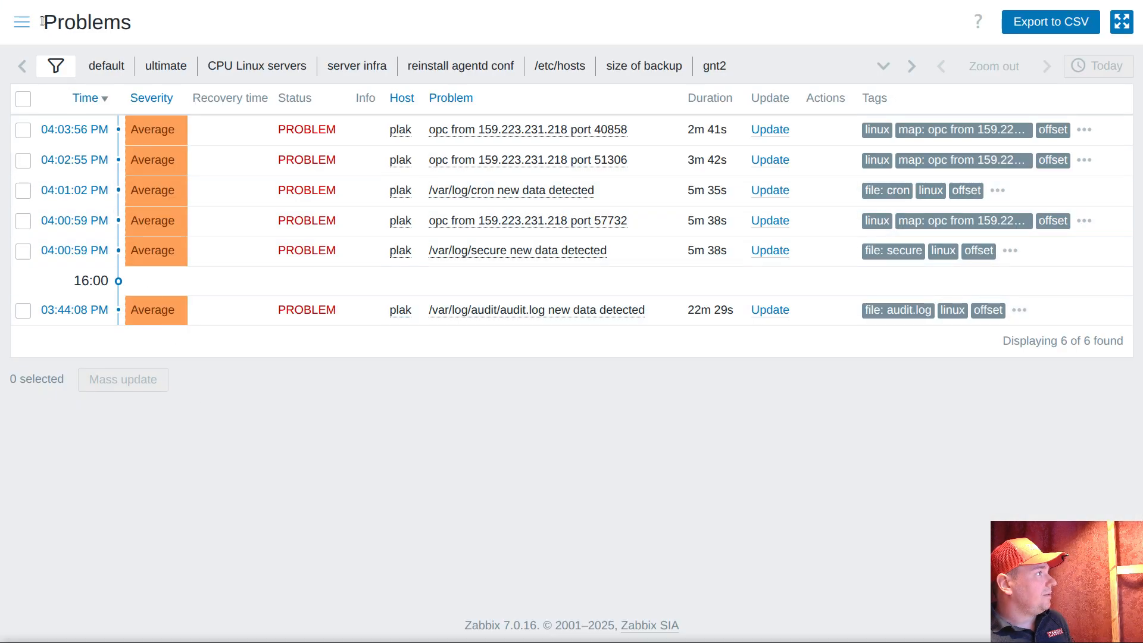
pyautogui.moveTo(28, 28)
pyautogui.click(89, 453)
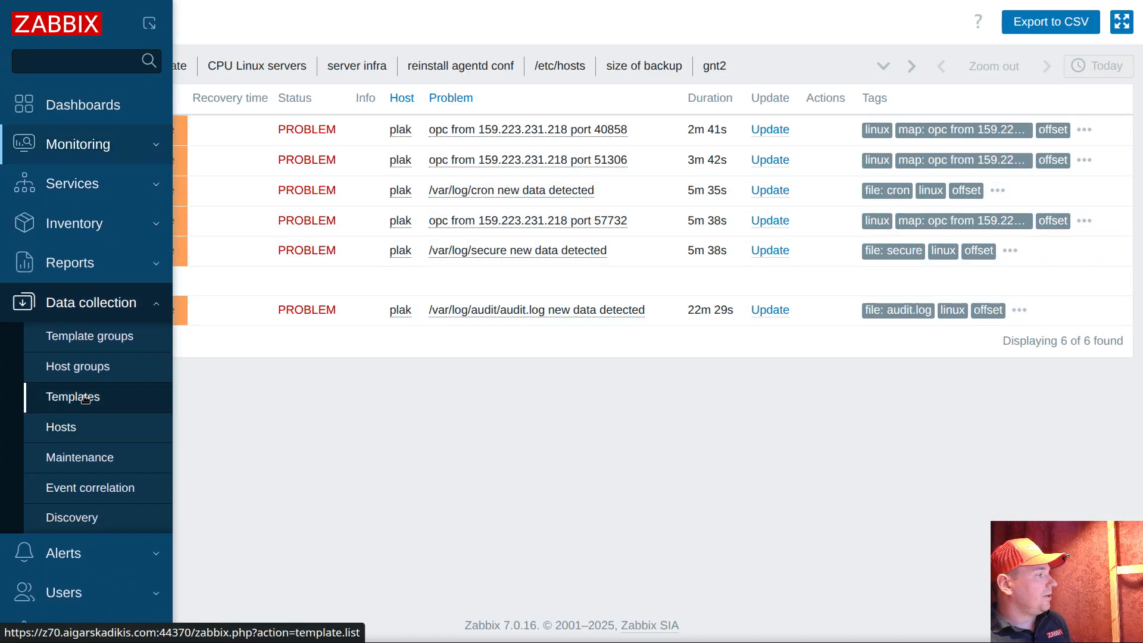
pyautogui.click(87, 398)
pyautogui.click(604, 344)
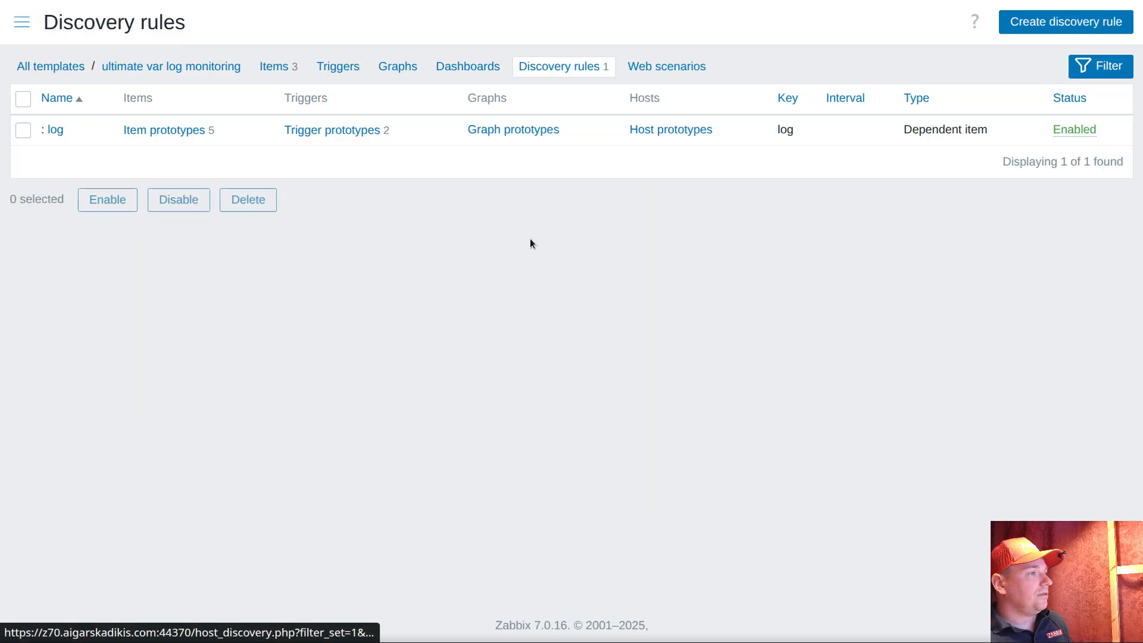
pyautogui.click(161, 127)
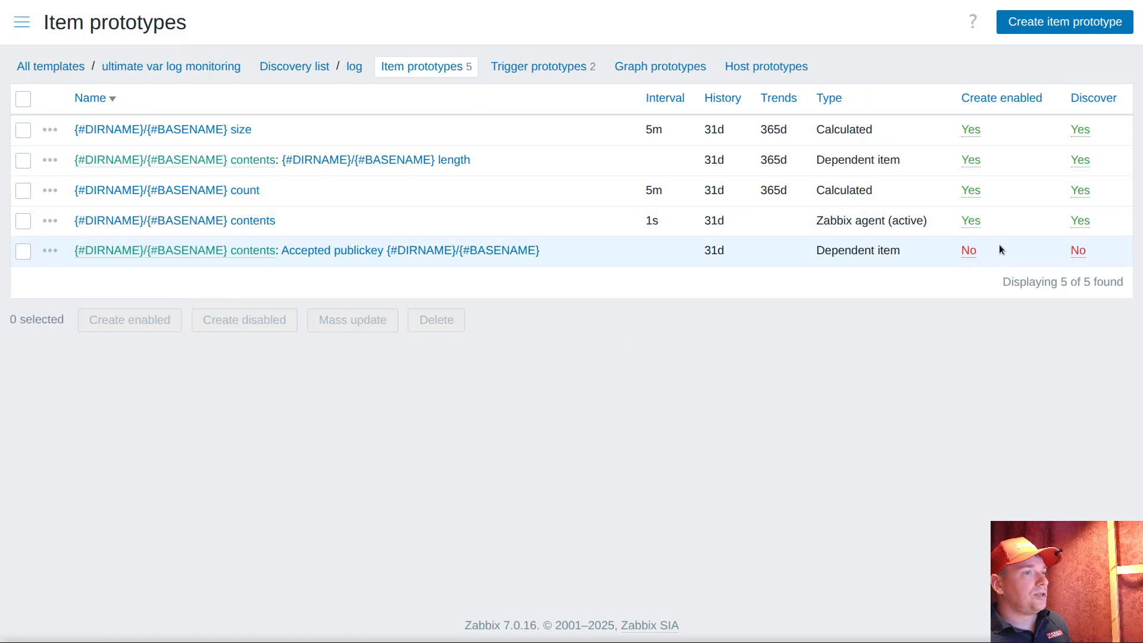
# Examine the "Disconnected from" part of the regular expression preprocessing in the "Accepted publickey" item prototype
pyautogui.click(351, 250)
pyautogui.click(186, 36)
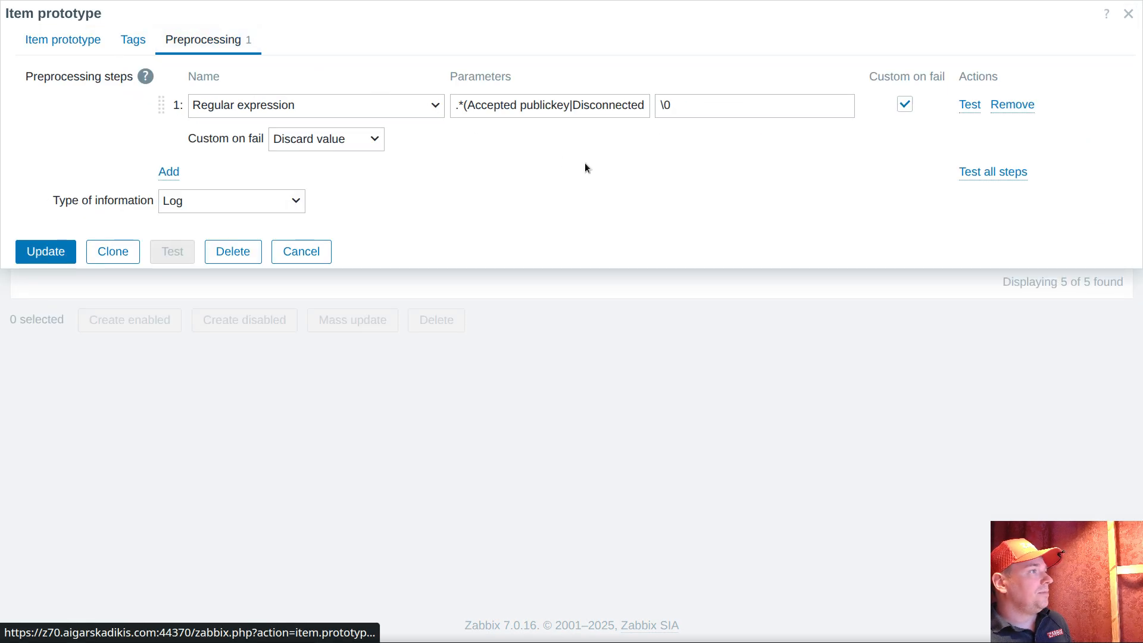
pyautogui.moveTo(466, 105); pyautogui.dragTo(654, 105)
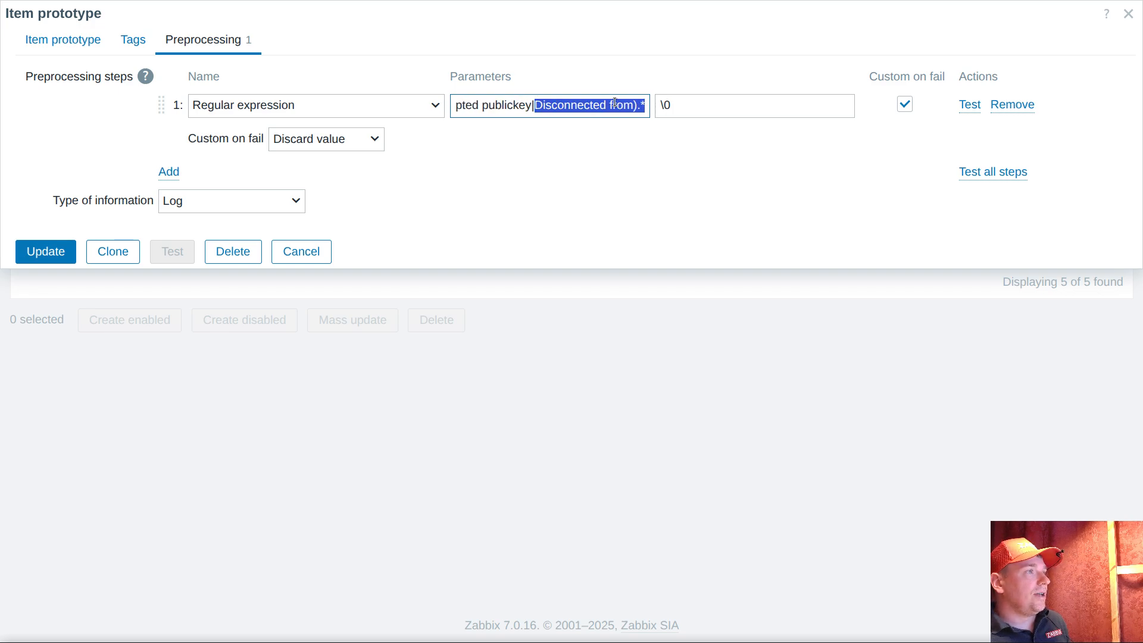
pyautogui.moveTo(535, 105); pyautogui.dragTo(634, 105)
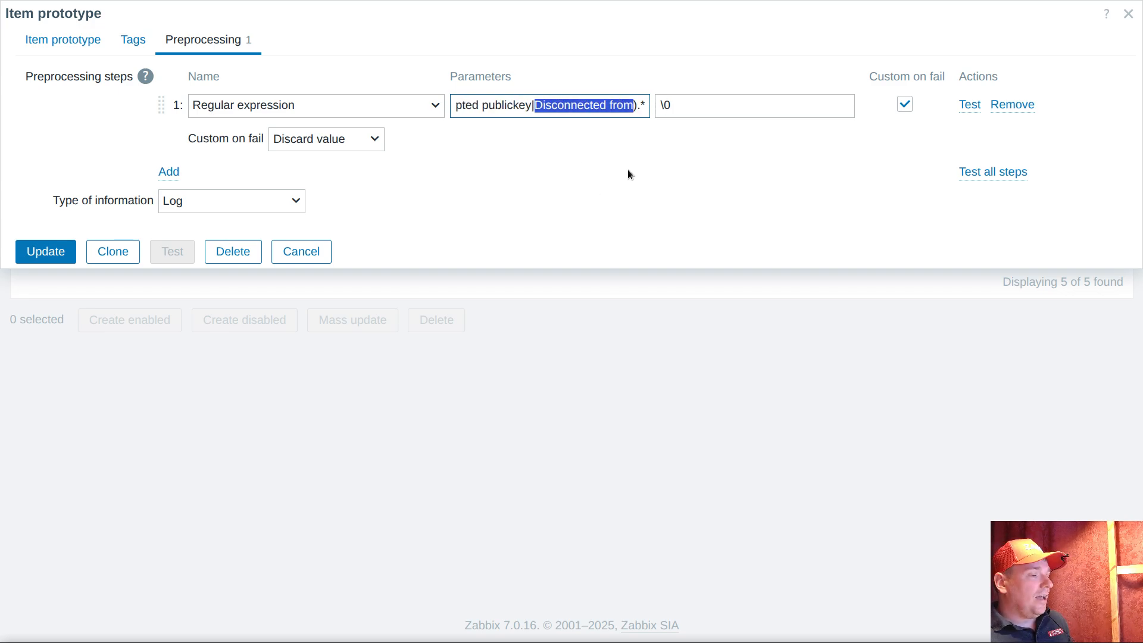
# Switch to the terminal and compare the wording, IP address and port format of the "Accepted publickey" and "Disconnected from" log lines
pyautogui.hotkey('alt', 'Tab')
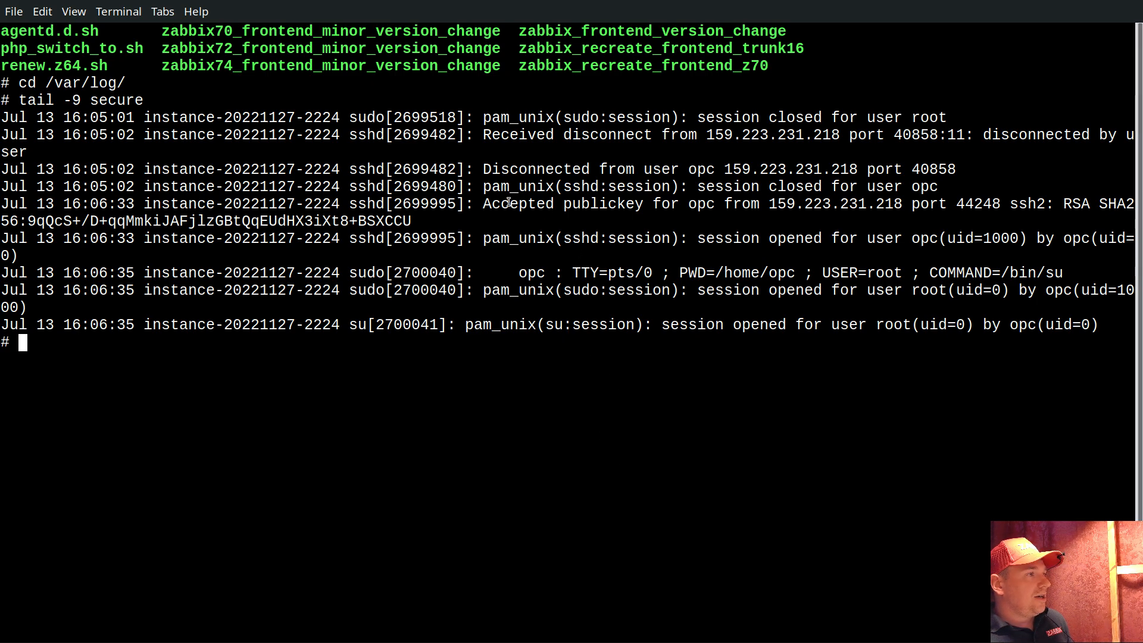
pyautogui.moveTo(509, 203); pyautogui.dragTo(607, 204)
pyautogui.moveTo(485, 169); pyautogui.dragTo(613, 171)
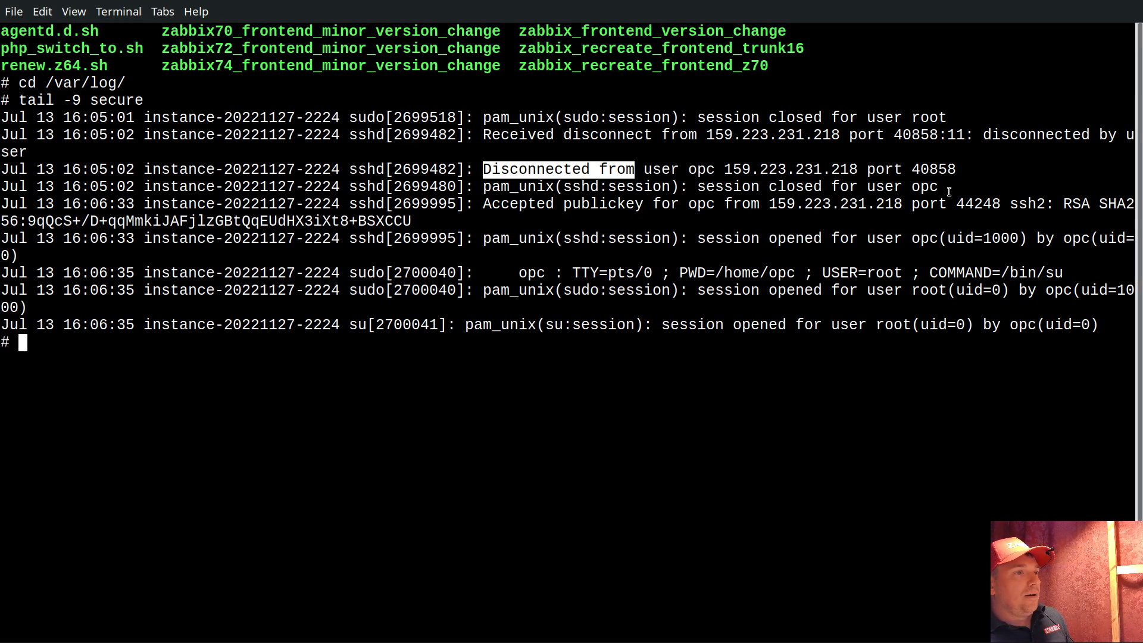
pyautogui.moveTo(691, 204); pyautogui.dragTo(965, 204)
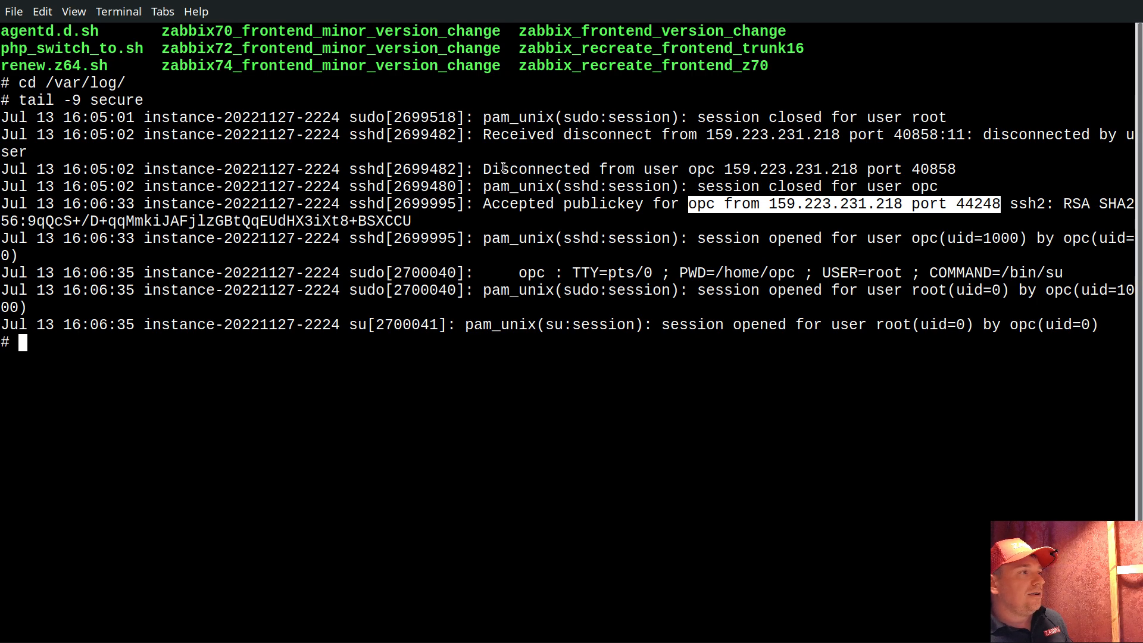
pyautogui.doubleClick(739, 205)
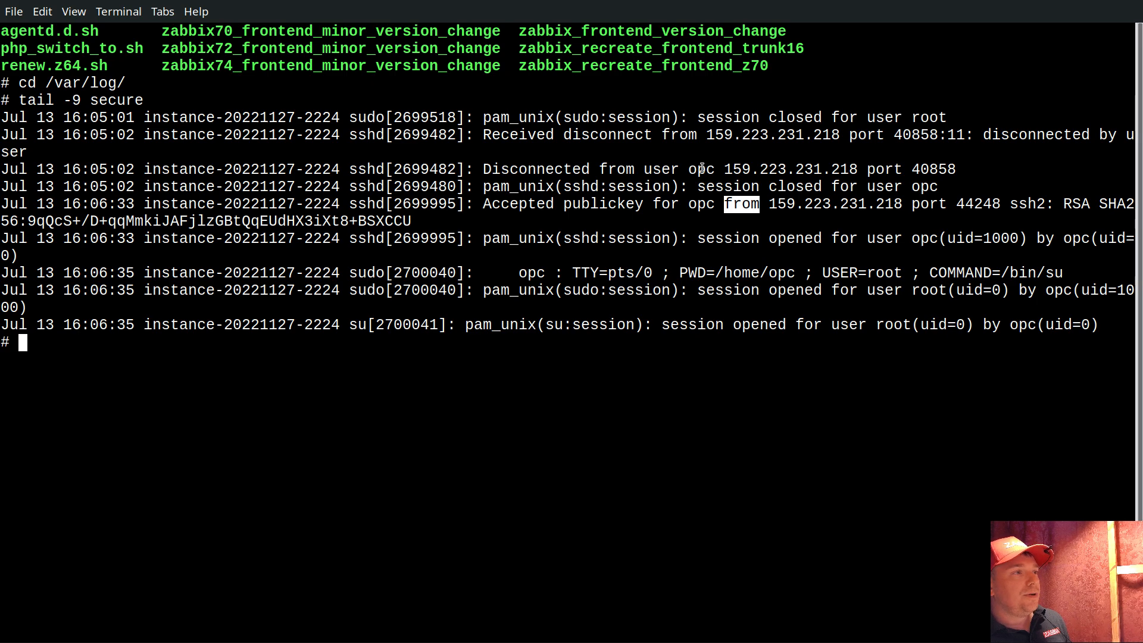
pyautogui.moveTo(485, 170); pyautogui.dragTo(643, 168)
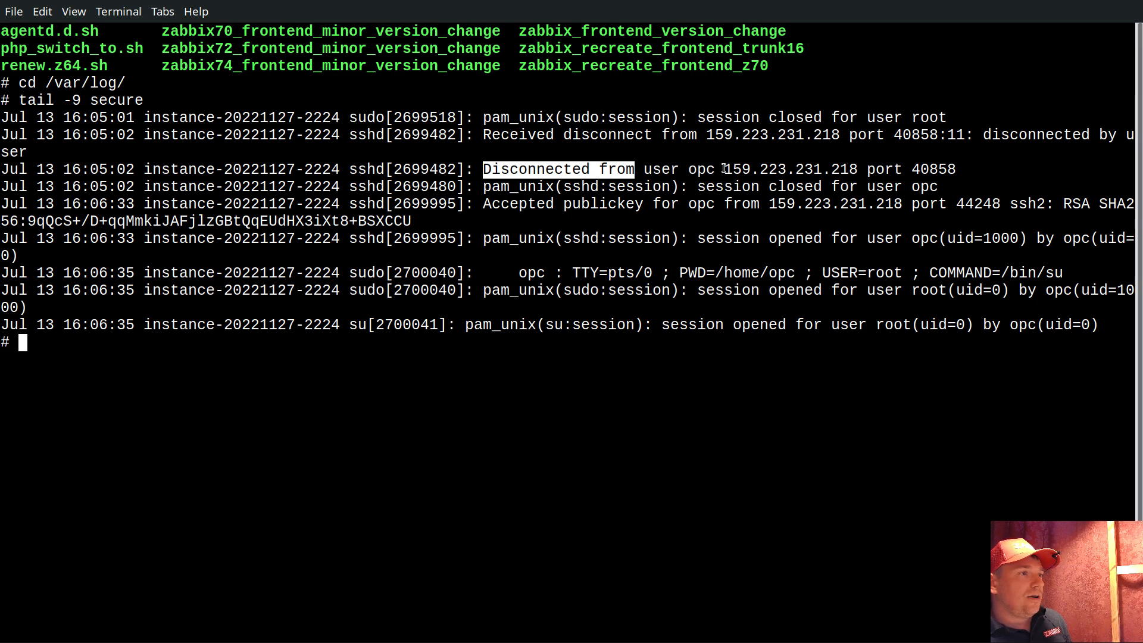
pyautogui.moveTo(724, 169); pyautogui.dragTo(955, 170)
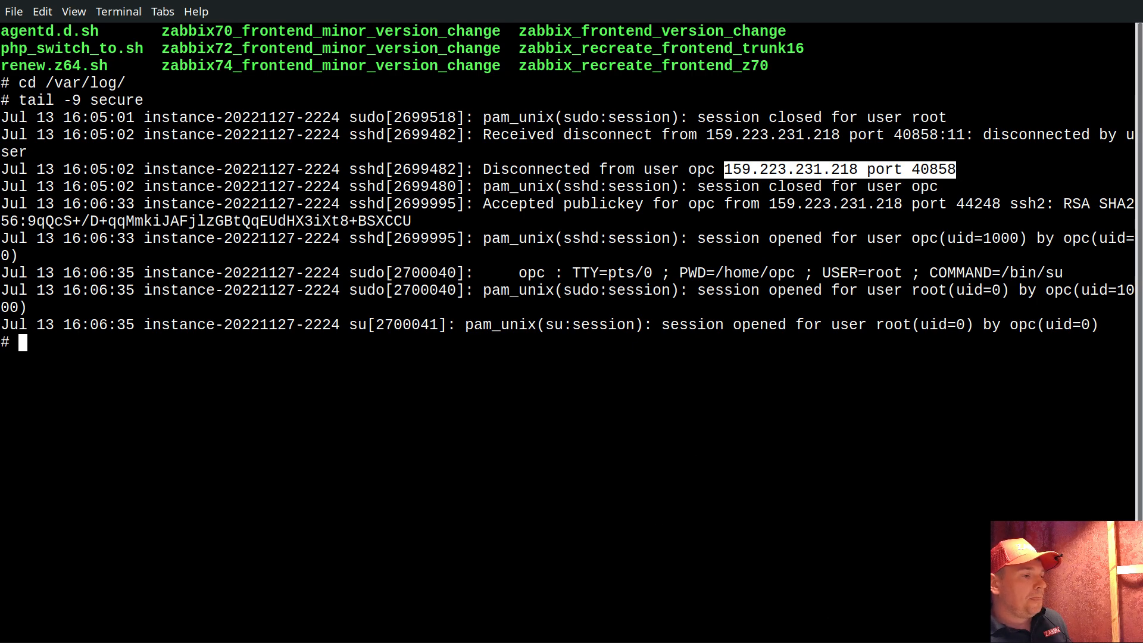
# Switch to Zabbix, close the "Accepted publickey" item prototype without saving, and open the log rule's trigger prototypes
pyautogui.hotkey('alt', 'Tab')
pyautogui.click(76, 41)
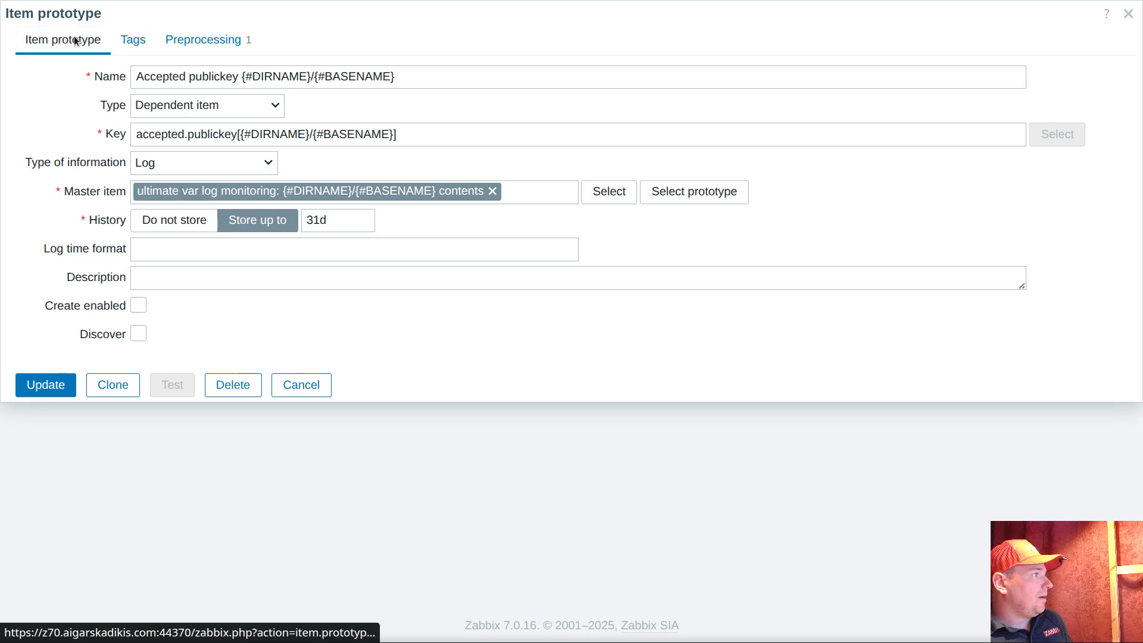
pyautogui.click(311, 386)
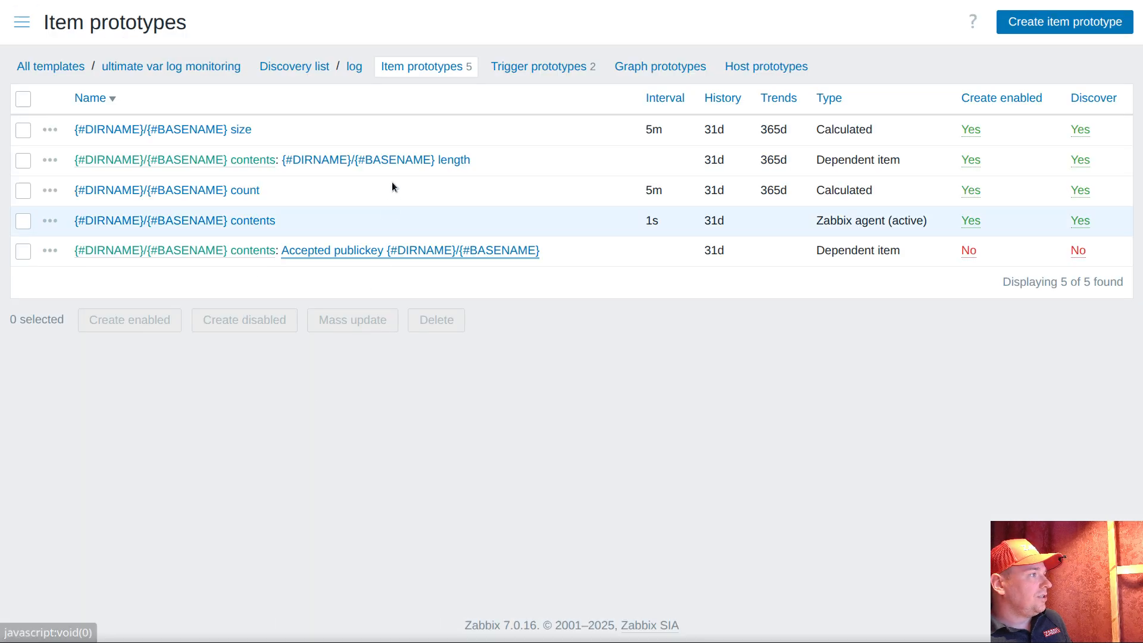
pyautogui.click(564, 69)
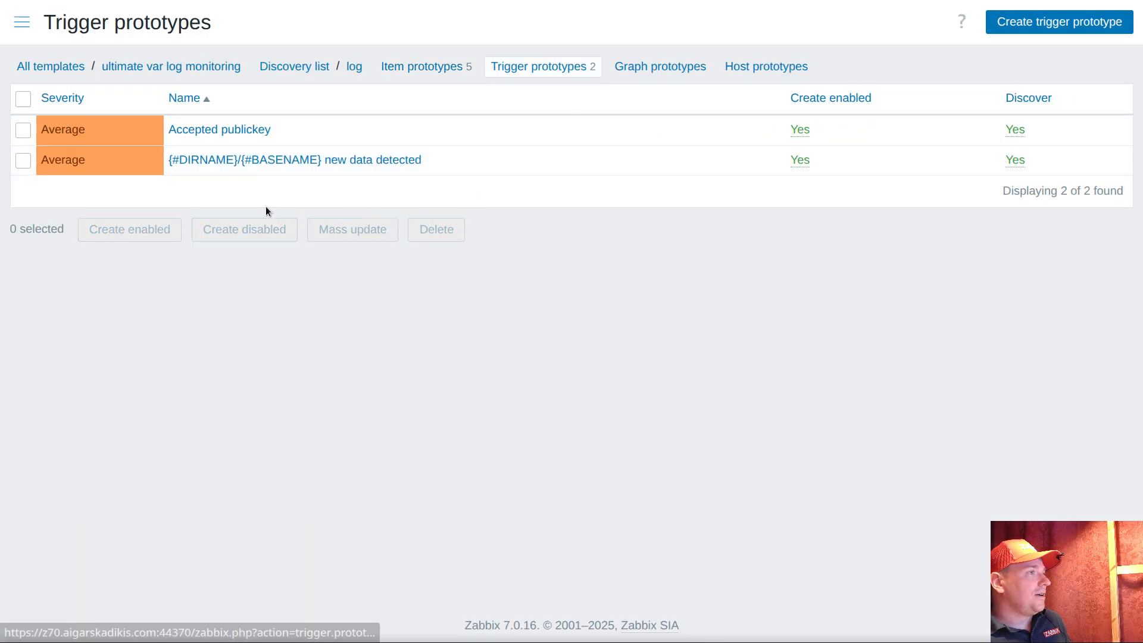
# Set the "map" tag value of the "Accepted publickey" trigger prototype to {{ITEM.VALUE}.regsub("\S+ port \d+",\0)} and save the prototype
pyautogui.click(223, 131)
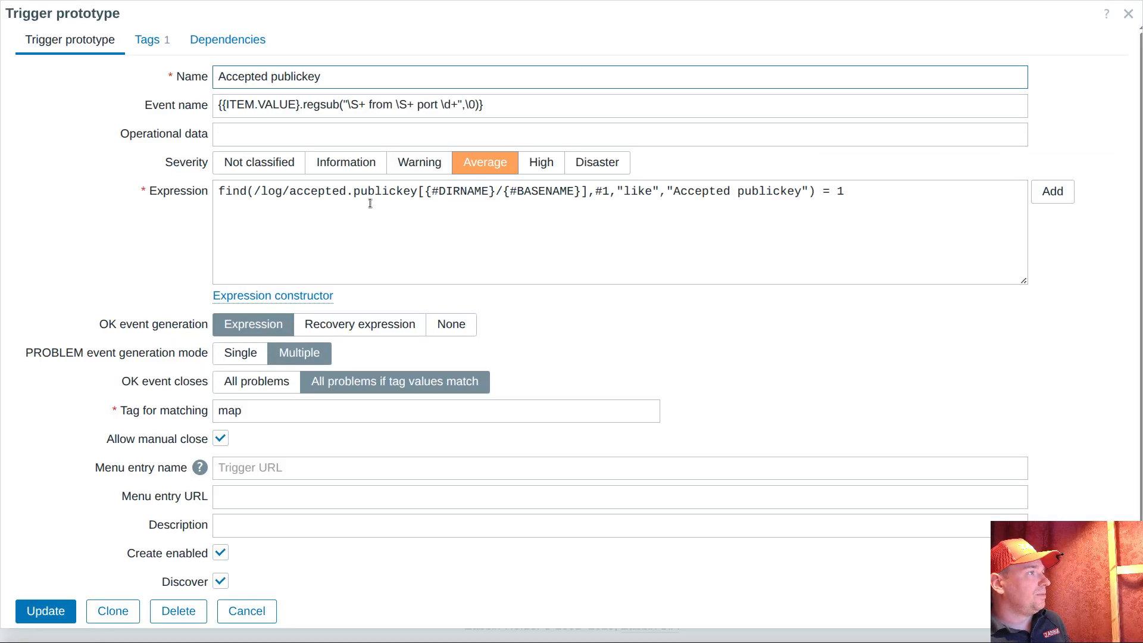
pyautogui.click(156, 42)
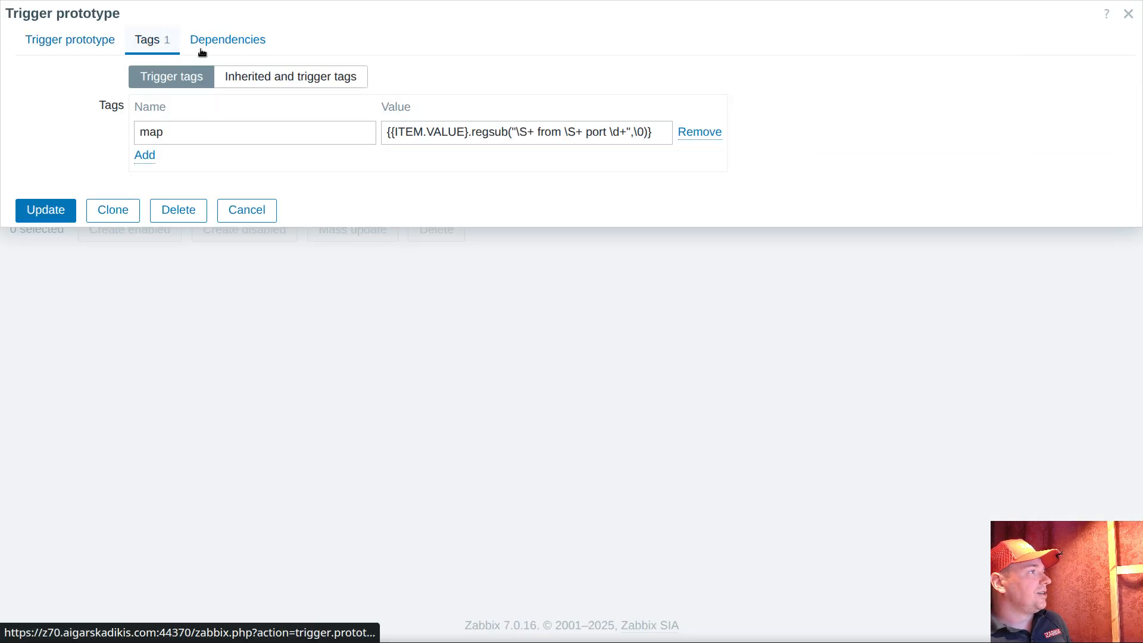
pyautogui.click(526, 141)
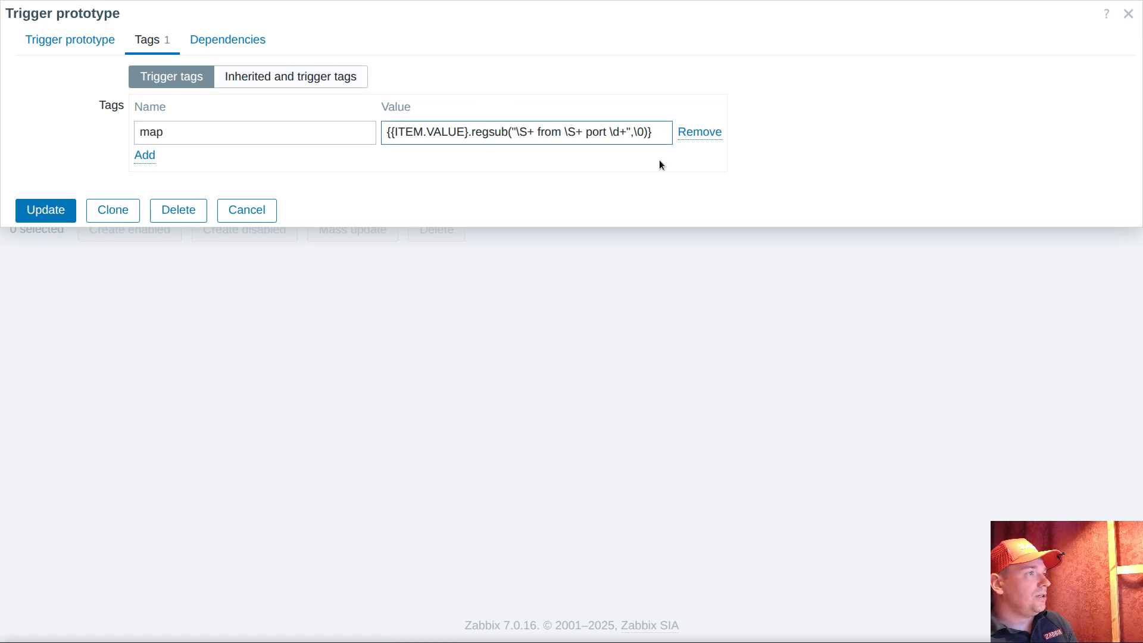
pyautogui.press('Delete')
pyautogui.press('Delete')
pyautogui.press('Delete')
pyautogui.press('Delete')
pyautogui.press('Delete')
pyautogui.press('Delete')
pyautogui.press('Delete')
pyautogui.press('Delete')
pyautogui.press('Delete')
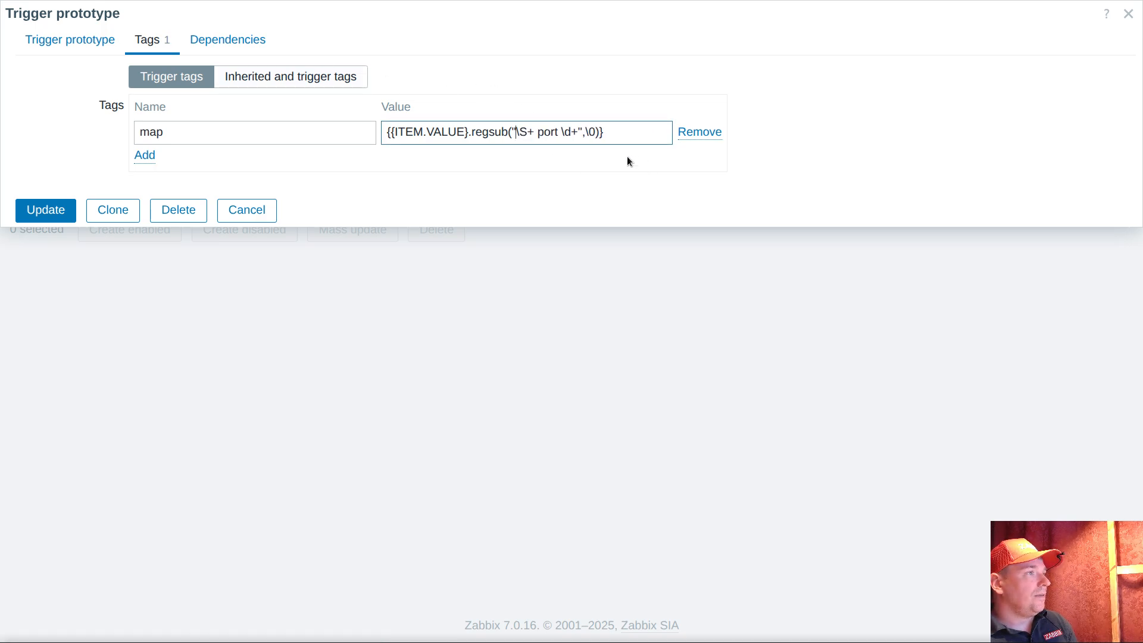
pyautogui.click(615, 133)
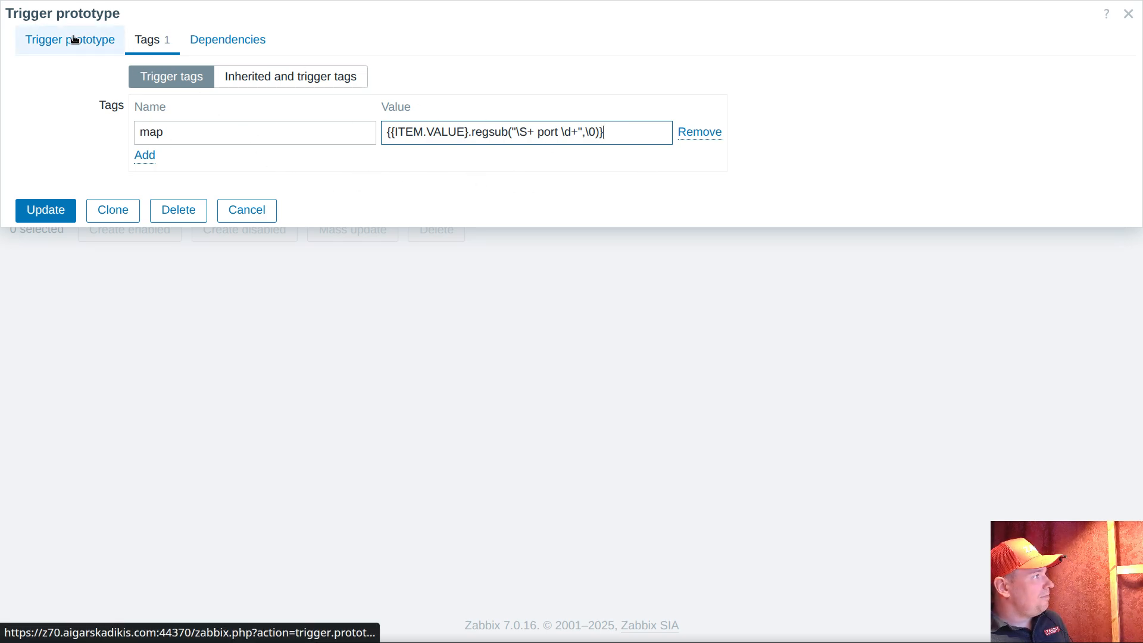
pyautogui.click(44, 214)
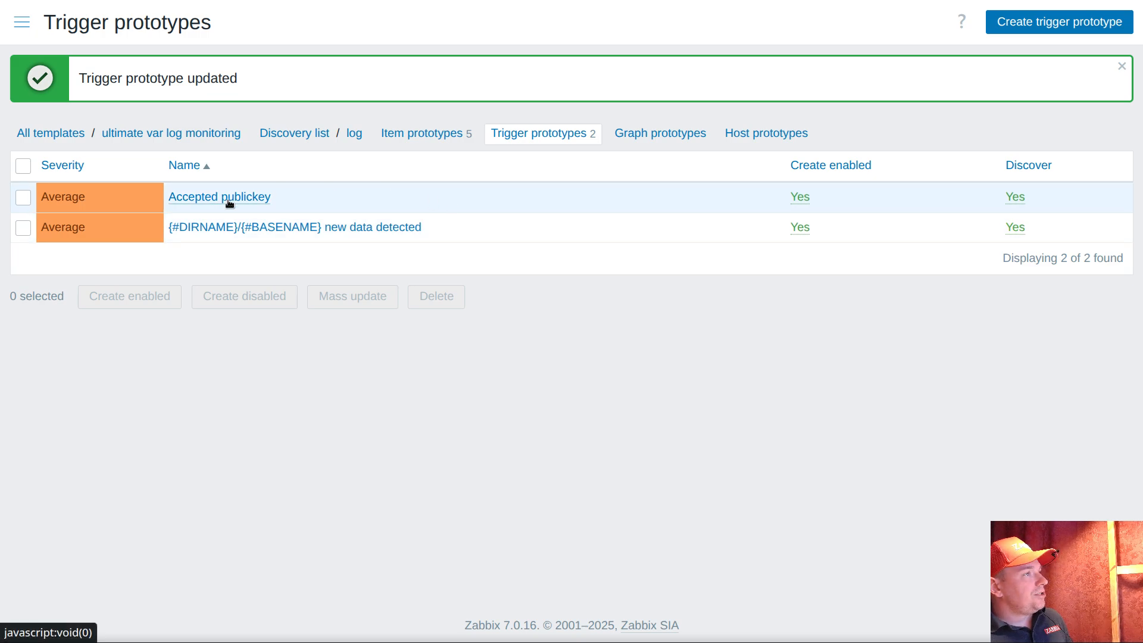
# Copy the name "Accepted publickey" from the trigger prototype list
pyautogui.click(22, 24)
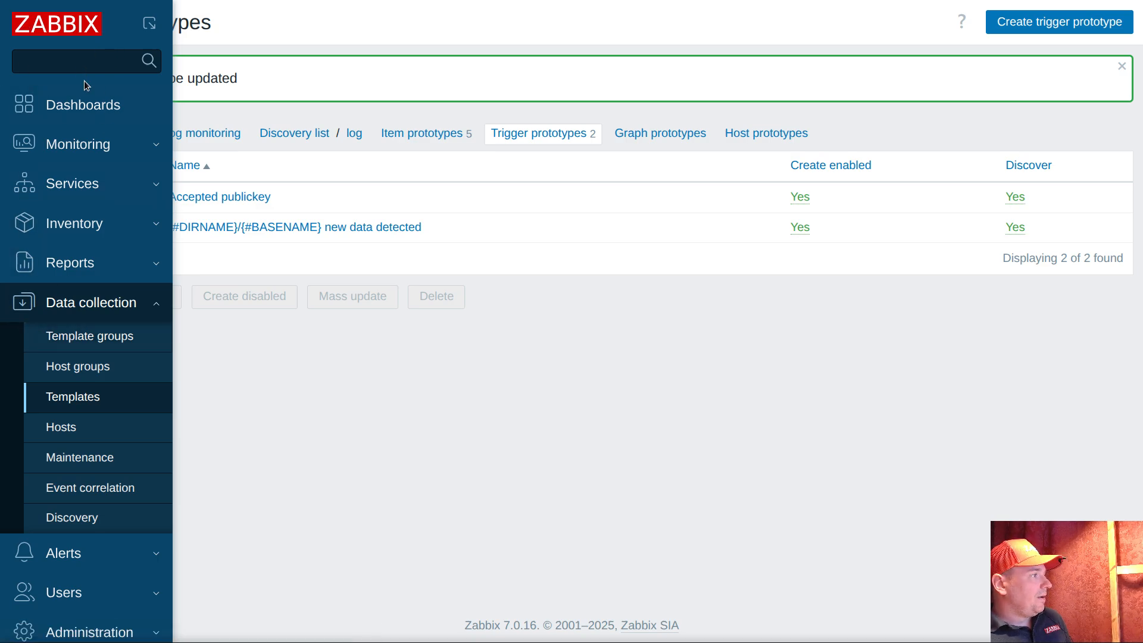
pyautogui.click(91, 143)
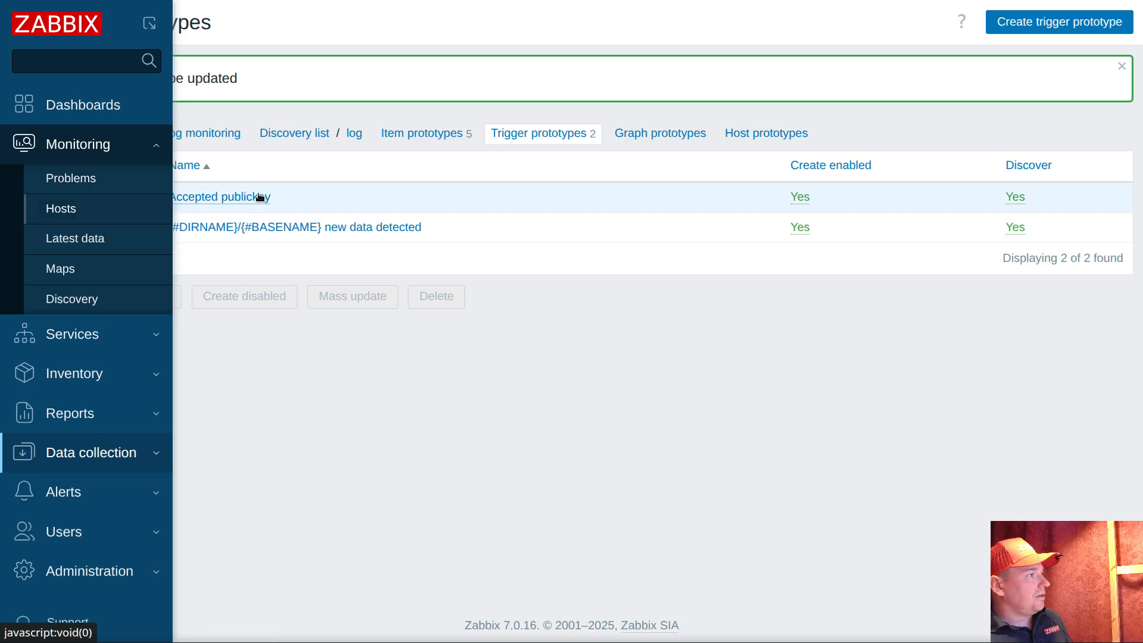
pyautogui.moveTo(273, 197); pyautogui.dragTo(171, 196)
pyautogui.rightClick(171, 197)
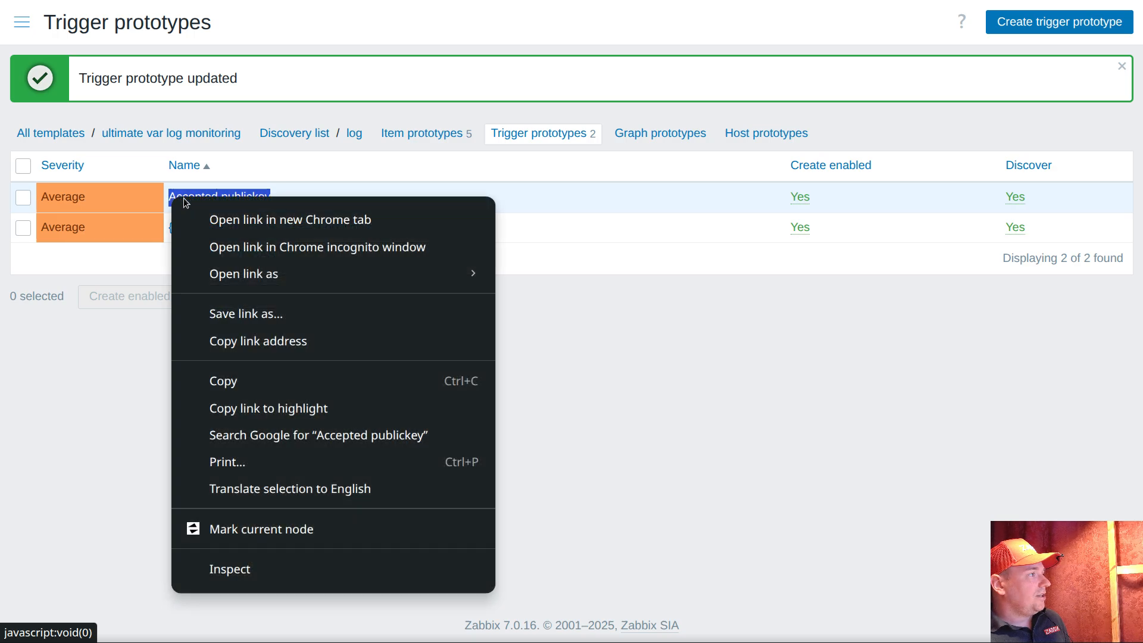
pyautogui.click(237, 380)
# Open the triggers of the host "pod" and filter them by the name "Accepted publickey"
pyautogui.click(19, 30)
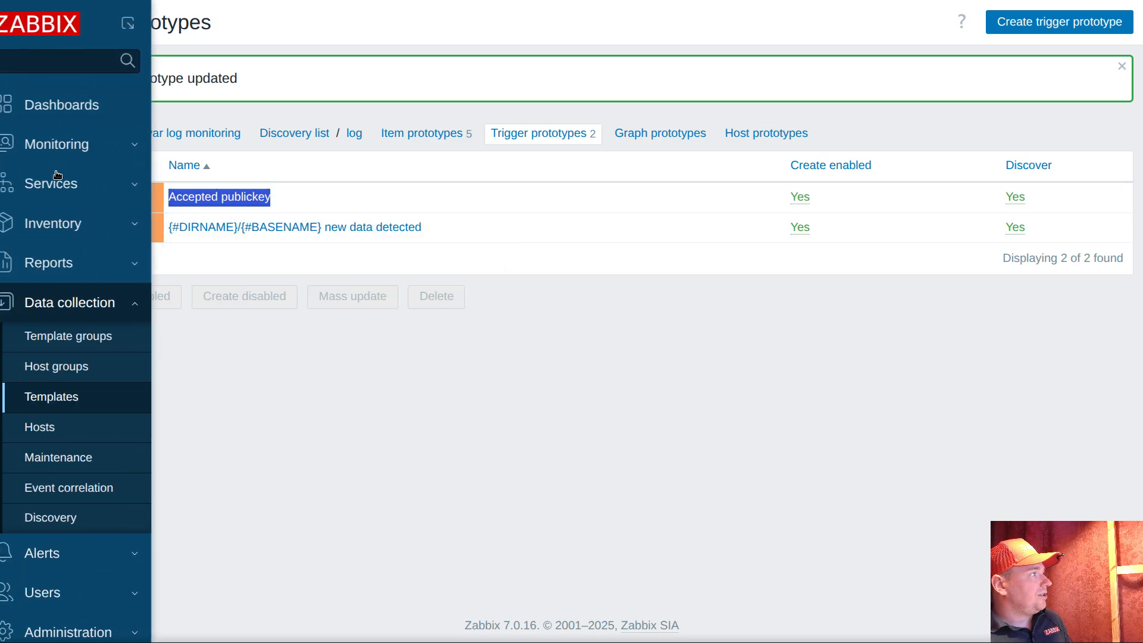
pyautogui.click(117, 151)
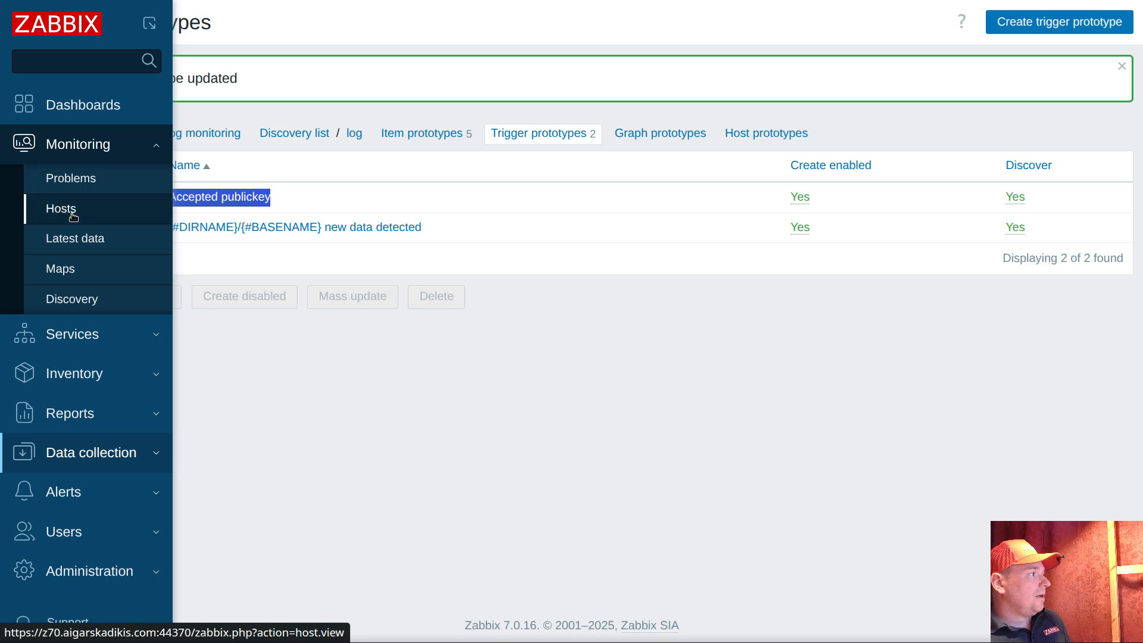
pyautogui.click(57, 208)
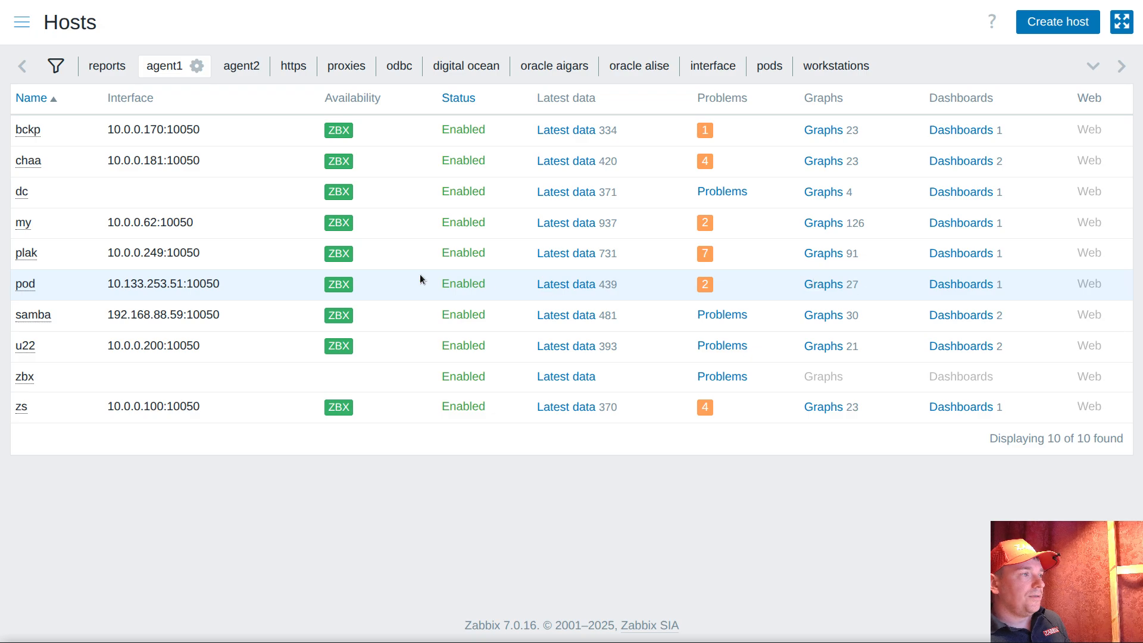
pyautogui.click(27, 285)
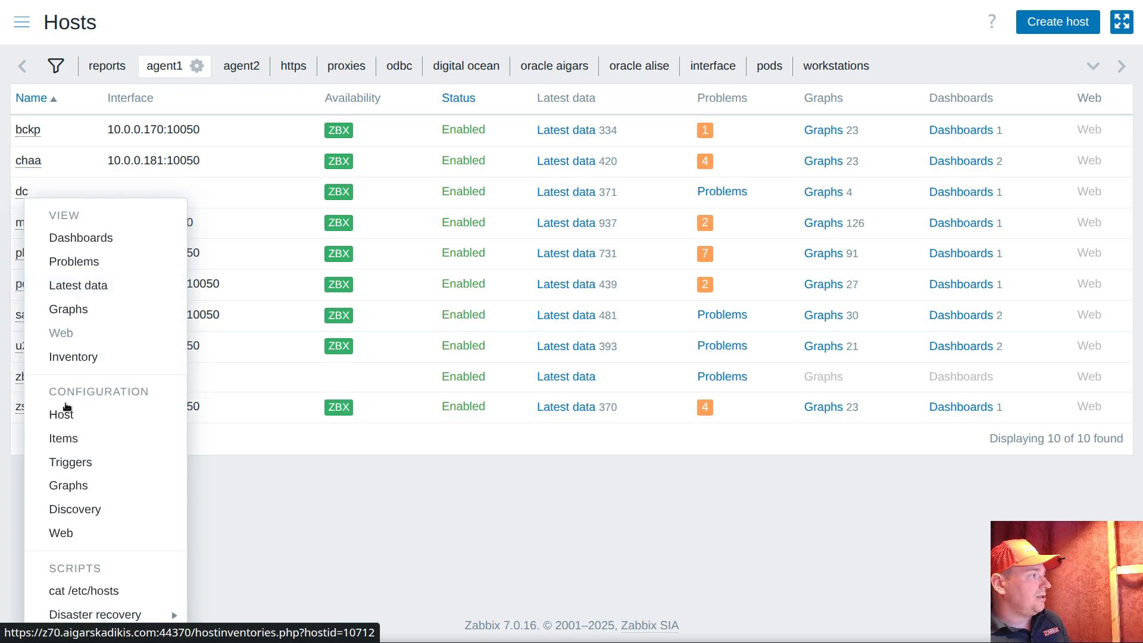
pyautogui.click(77, 470)
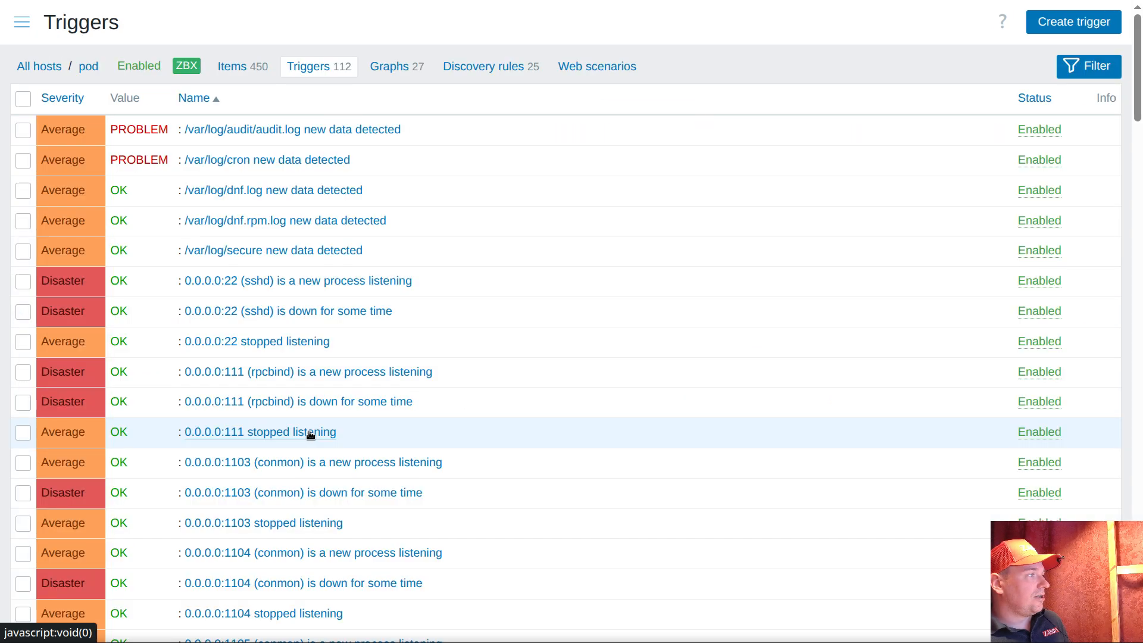
pyautogui.click(1081, 66)
pyautogui.click(222, 189)
pyautogui.hotkey('ctrl', 'v')
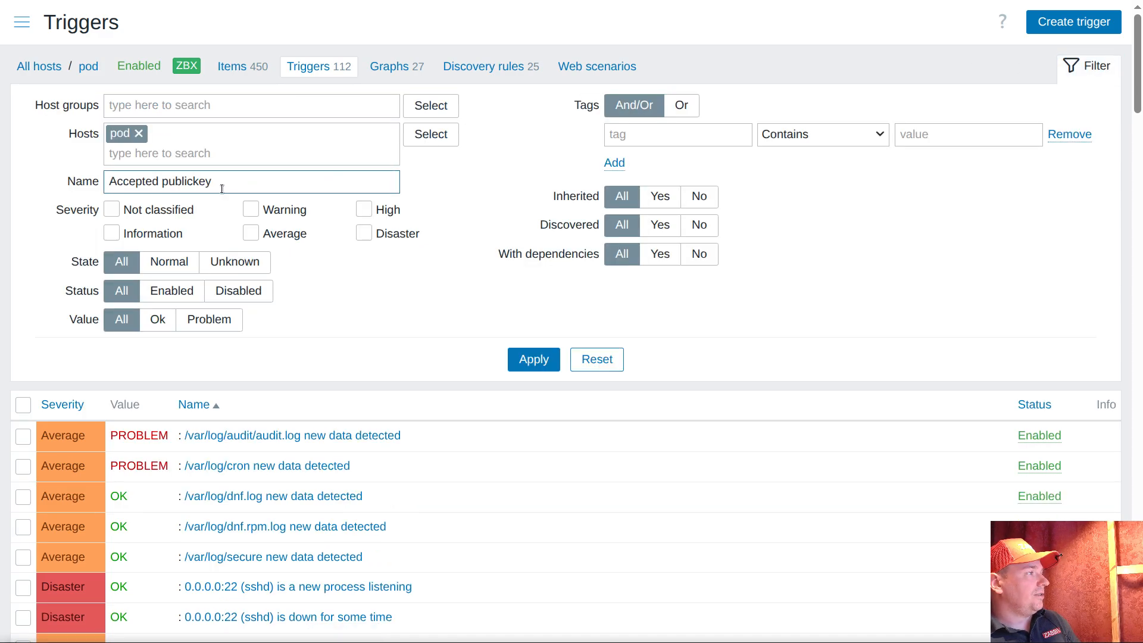
pyautogui.press('Return')
# Compare the event name and "map" tag regular expressions in pod's "Accepted publickey" trigger, and close it without saving
pyautogui.click(192, 435)
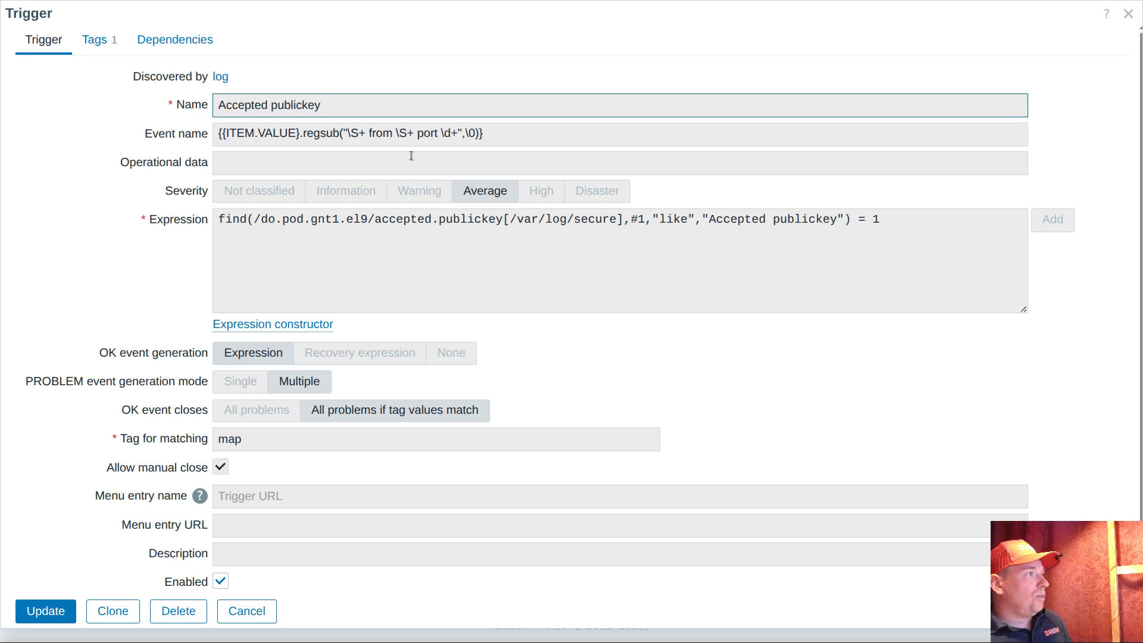
pyautogui.moveTo(348, 134); pyautogui.dragTo(373, 137)
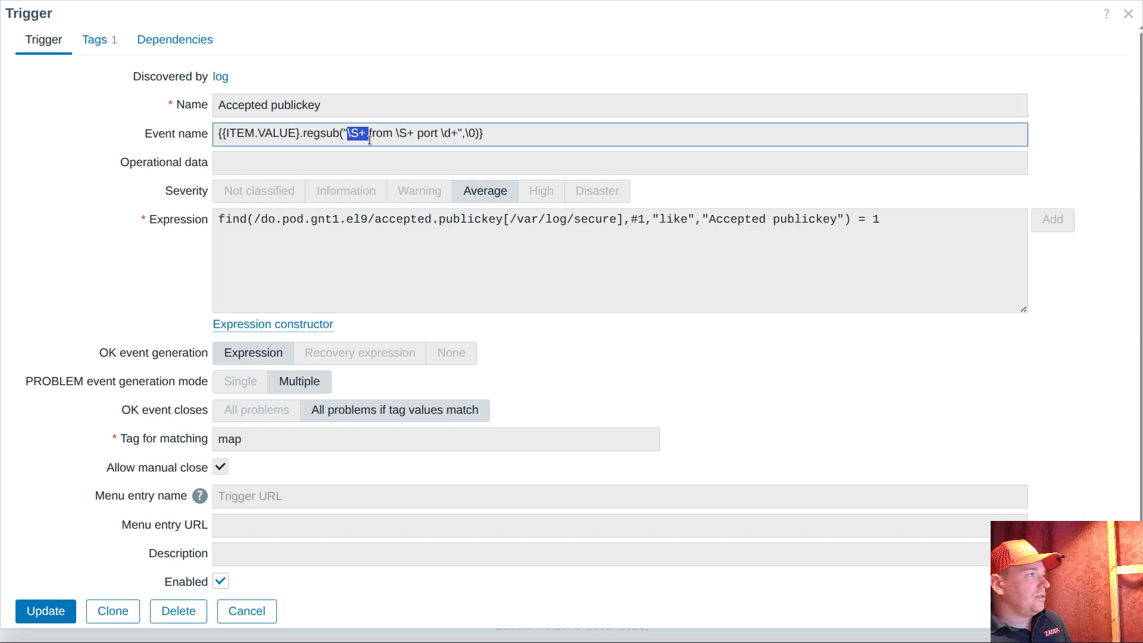
pyautogui.click(102, 40)
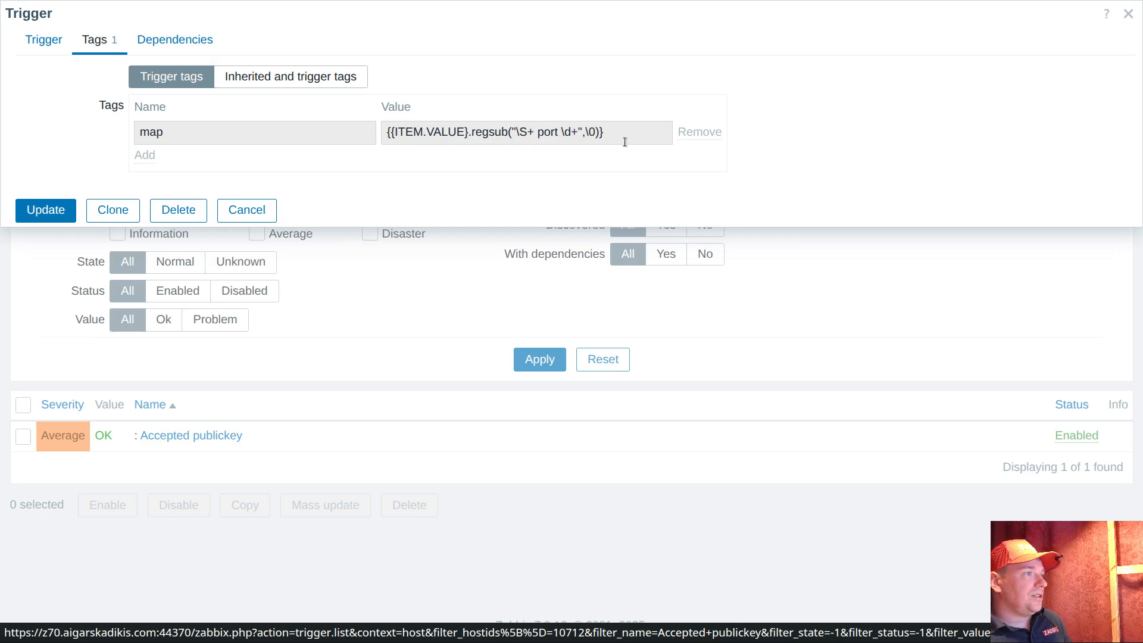
pyautogui.moveTo(517, 131); pyautogui.dragTo(576, 133)
pyautogui.click(247, 209)
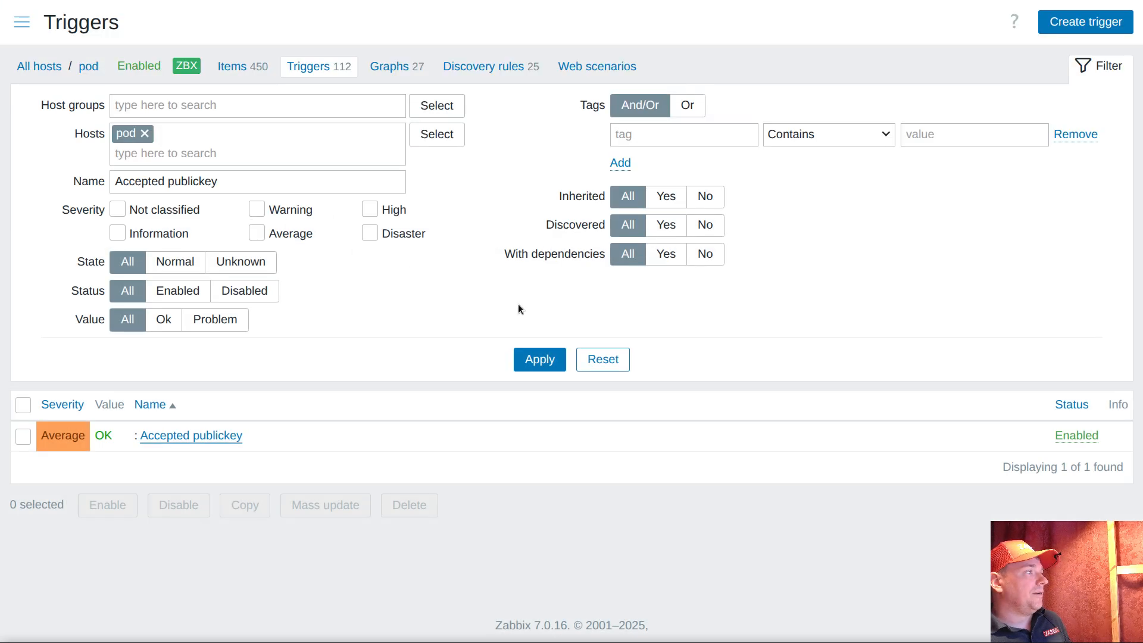
# Switch to the terminal, exit the root shell and log out of the pg16 SSH session
pyautogui.click(22, 22)
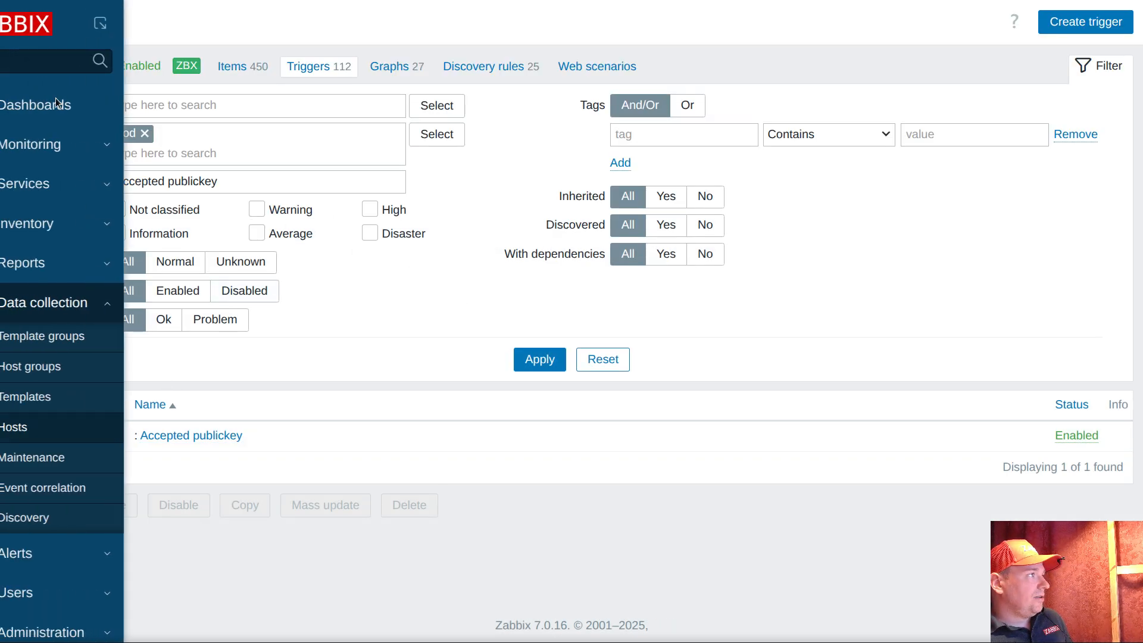
pyautogui.click(79, 147)
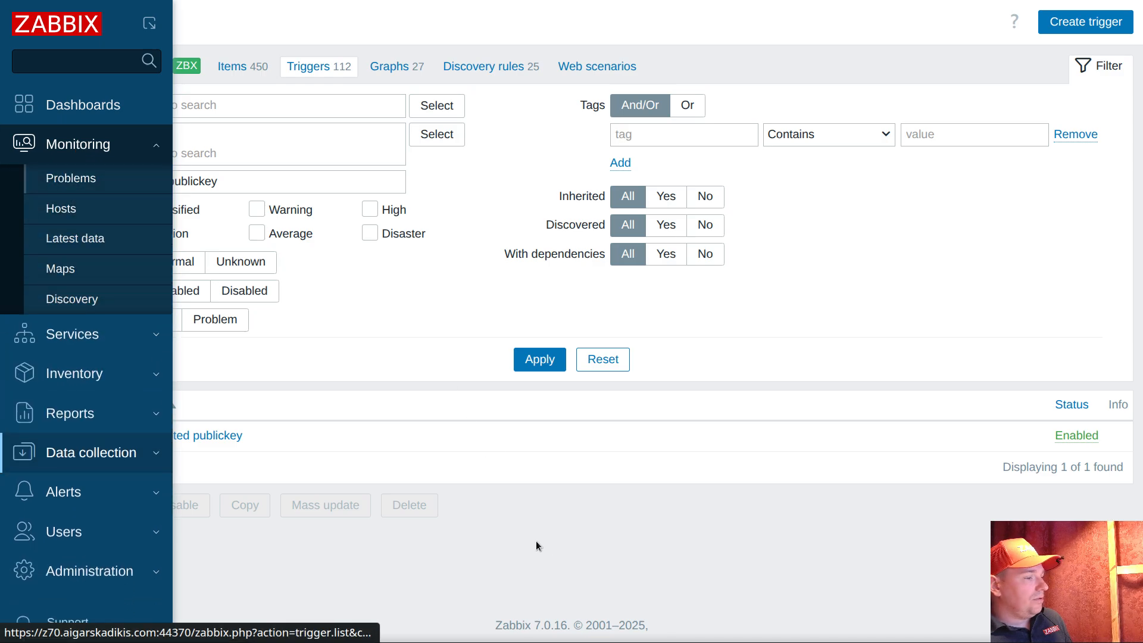
pyautogui.hotkey('alt', 'Tab')
pyautogui.write('exit')
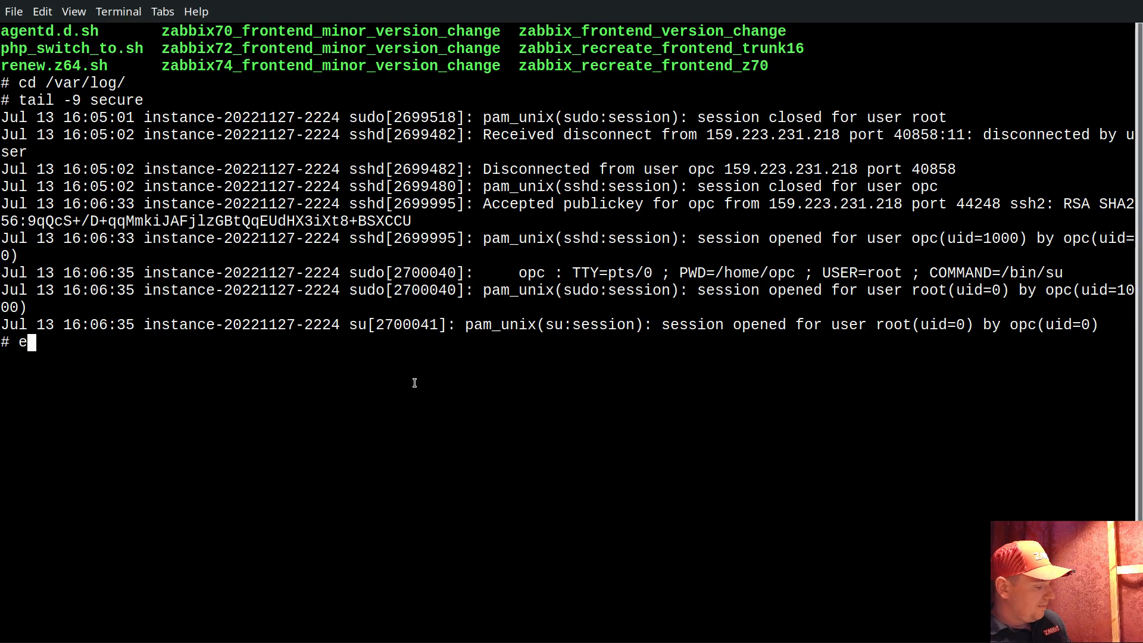
pyautogui.press('Return')
pyautogui.write('exit')
pyautogui.press('Return')
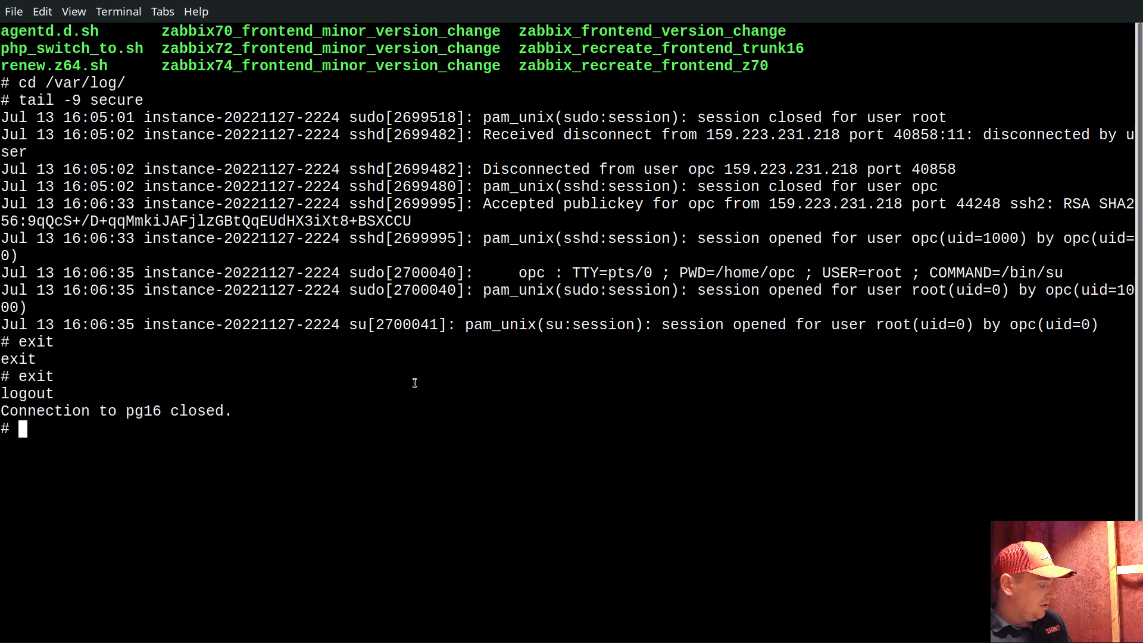
# Switch to Zabbix and open the list of monitored problems
pyautogui.hotkey('alt', 'Tab')
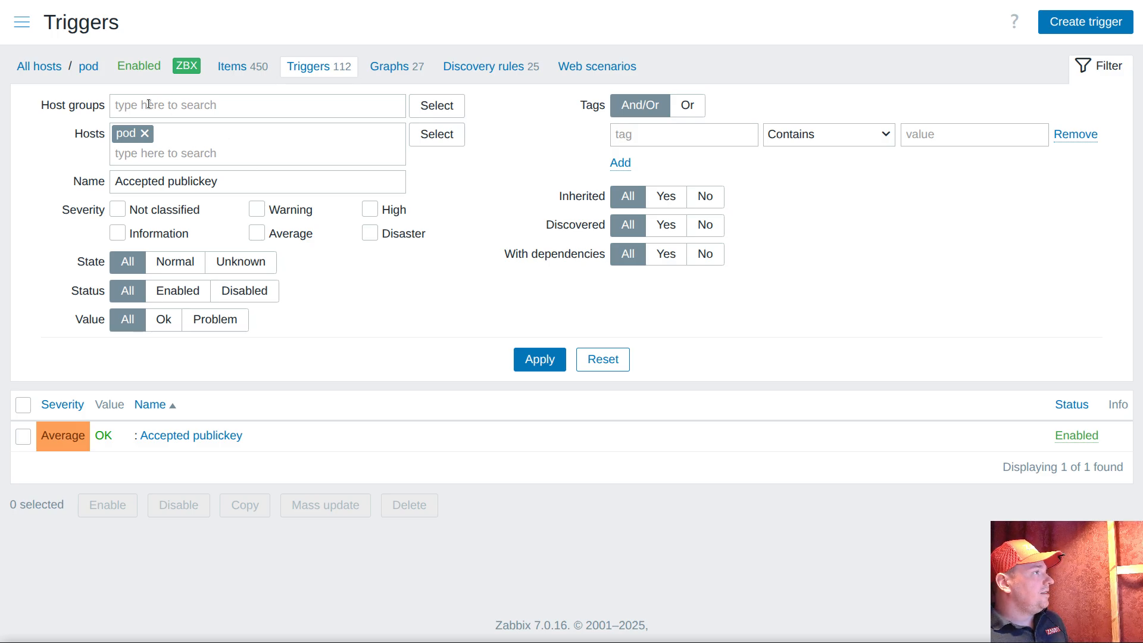
pyautogui.click(22, 22)
pyautogui.click(77, 144)
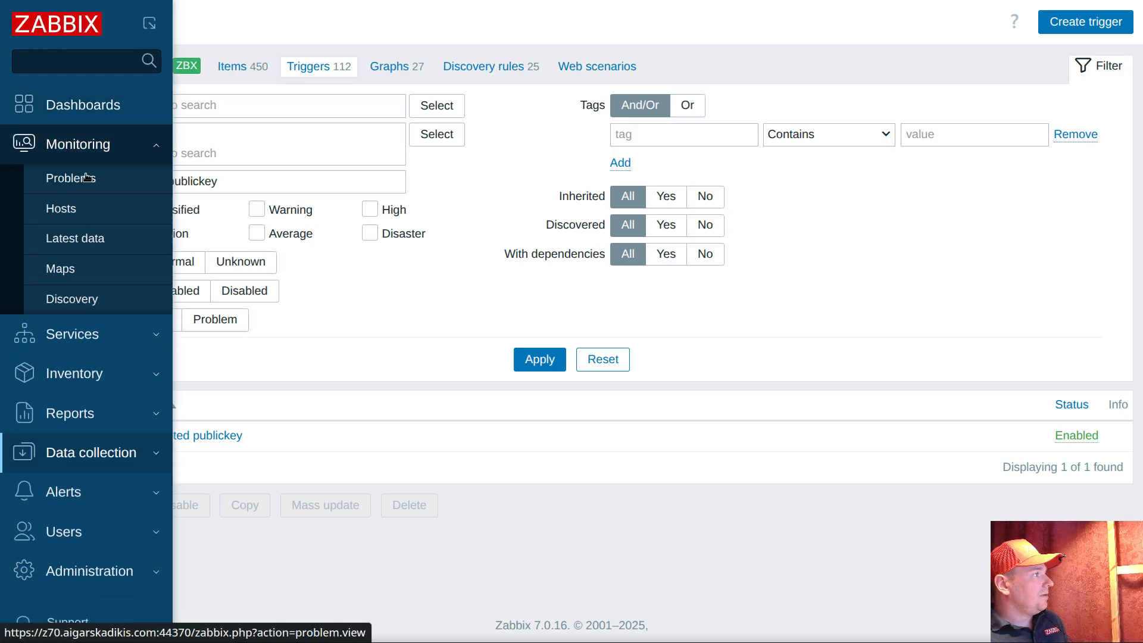
pyautogui.click(88, 177)
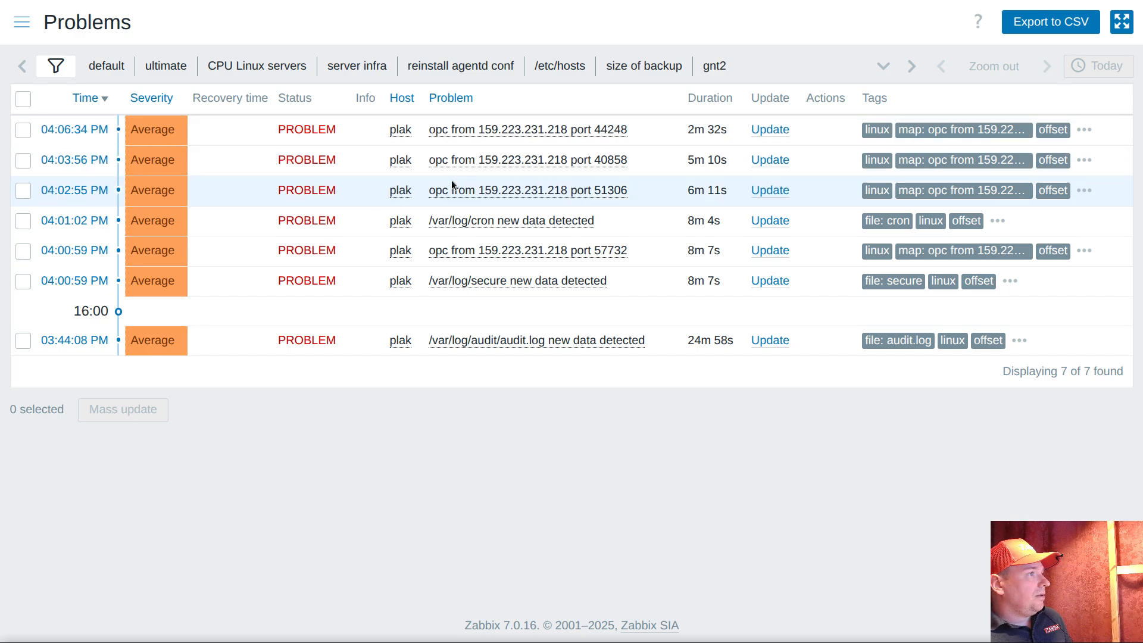
# Close the plak login problems for ports 44248, 40858 and 57732 together in one mass update
pyautogui.click(24, 130)
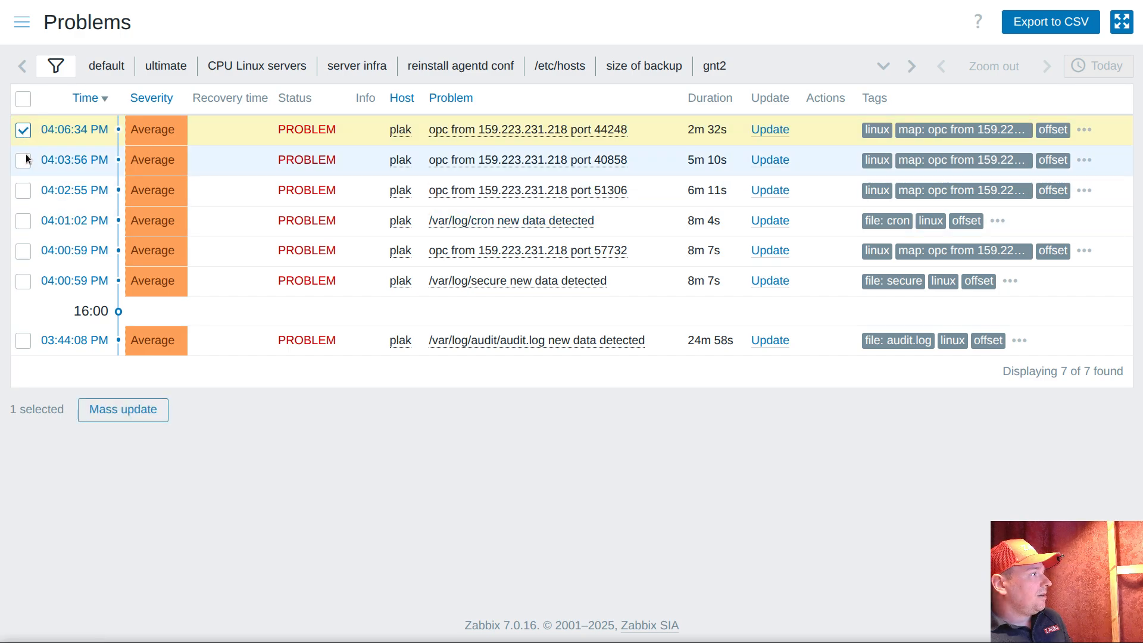
pyautogui.click(23, 160)
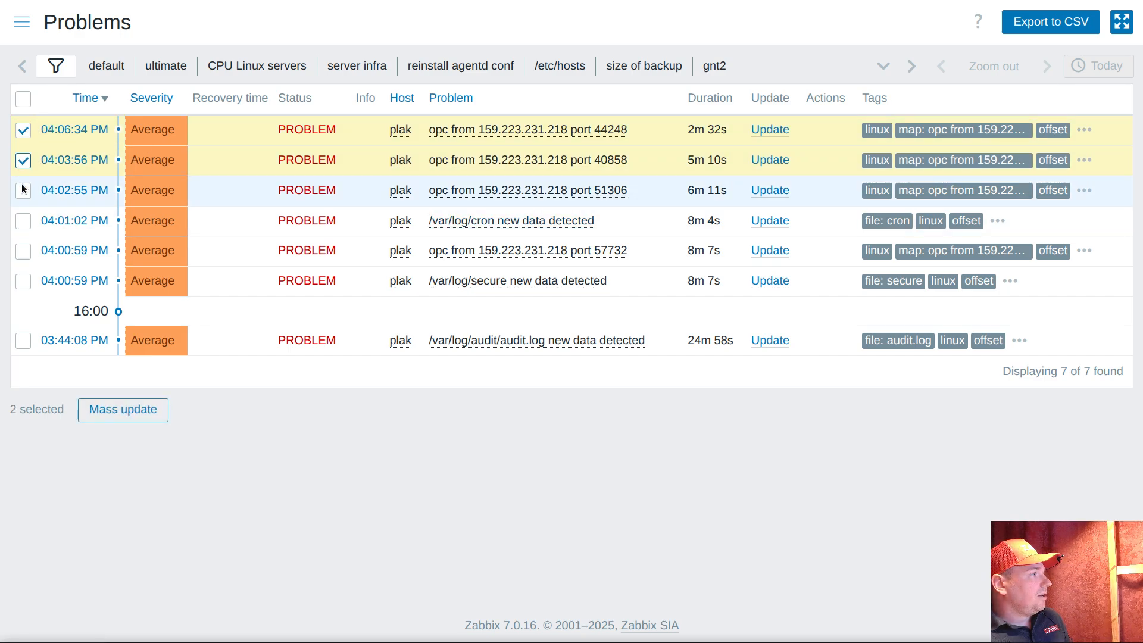
pyautogui.click(23, 251)
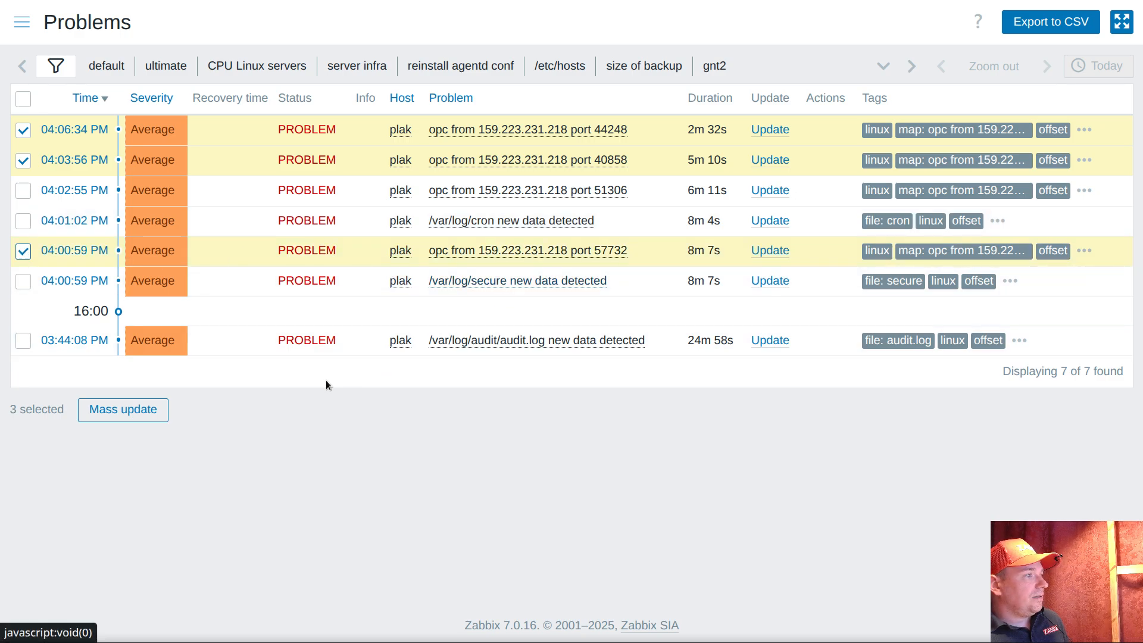
pyautogui.click(156, 410)
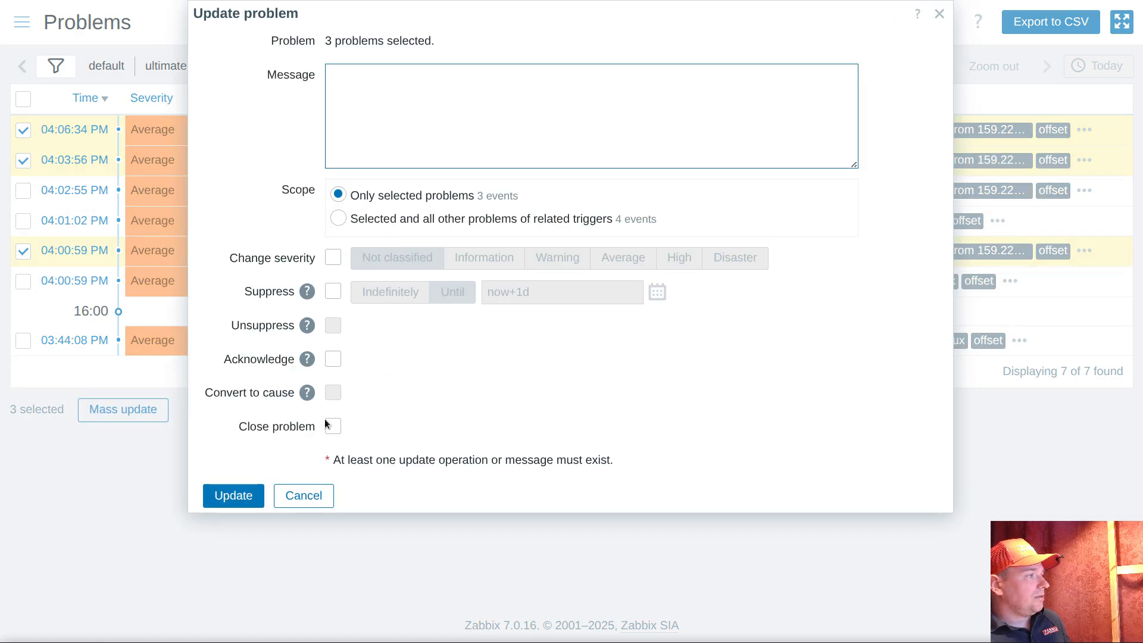
pyautogui.click(333, 426)
pyautogui.click(233, 495)
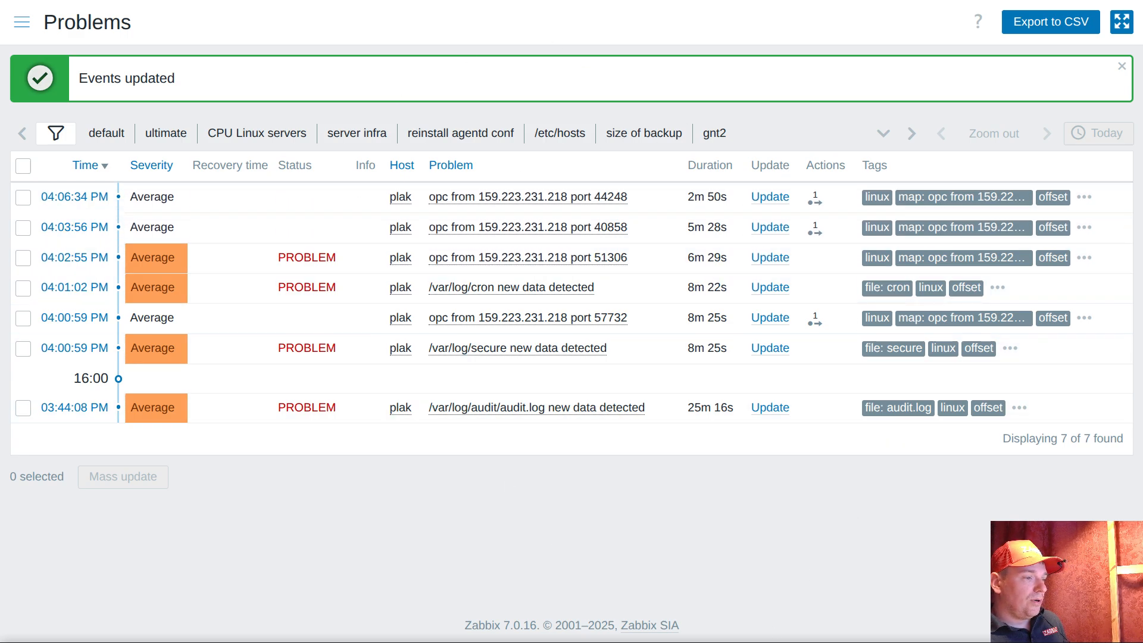
# Switch to the terminal, log in to pg16 again, and return to the Zabbix problem list
pyautogui.click(701, 642)
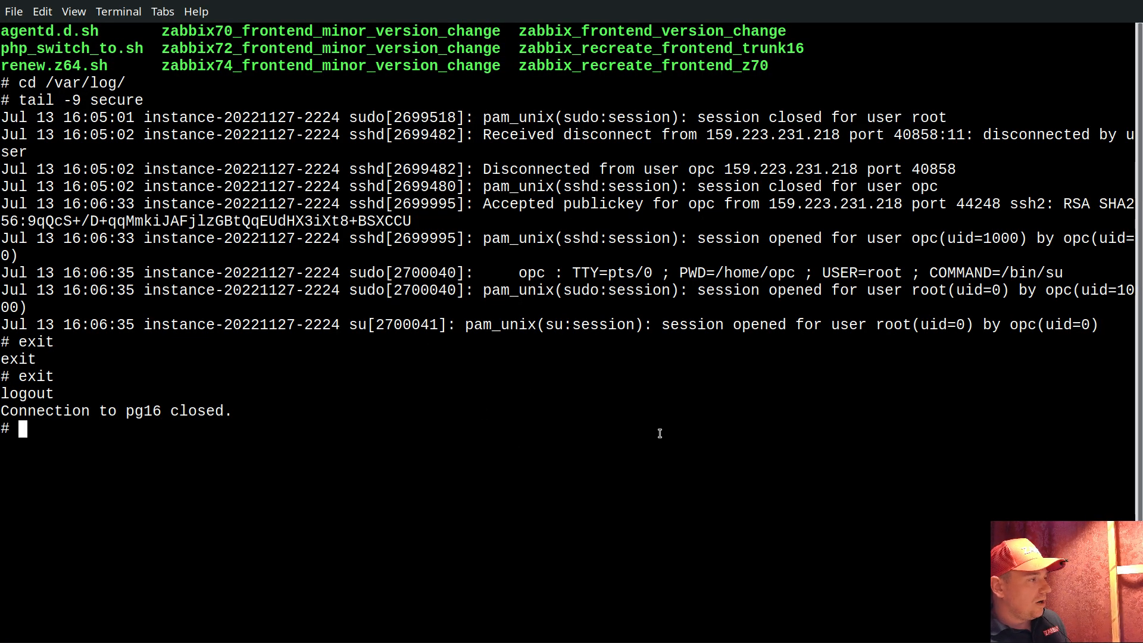
pyautogui.write('pg16')
pyautogui.press('Return')
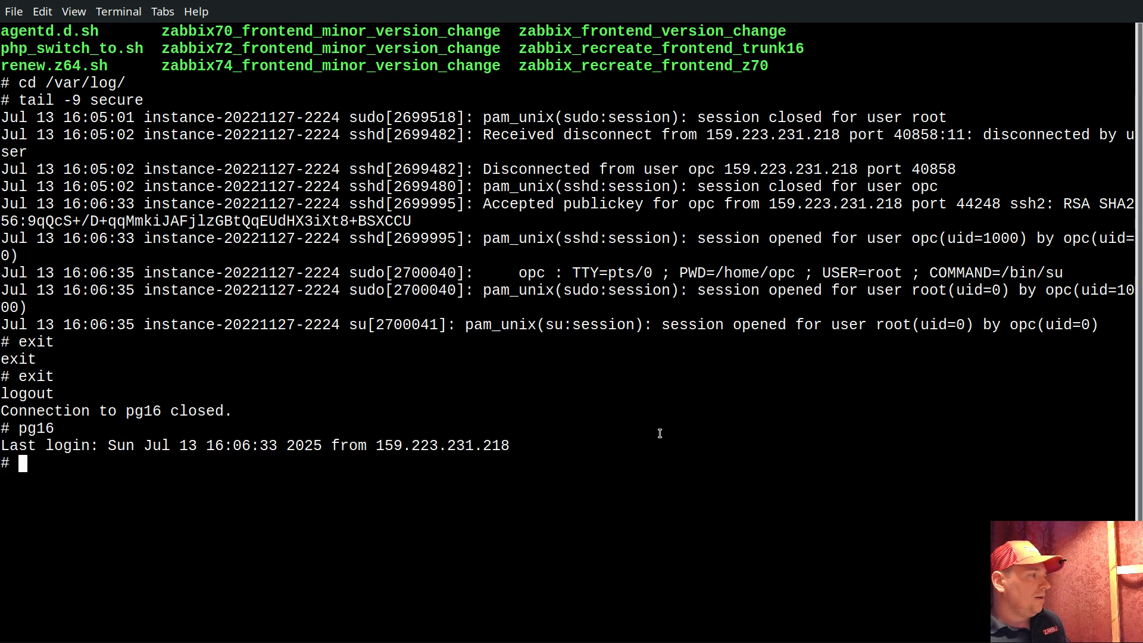
pyautogui.hotkey('alt', 'Tab')
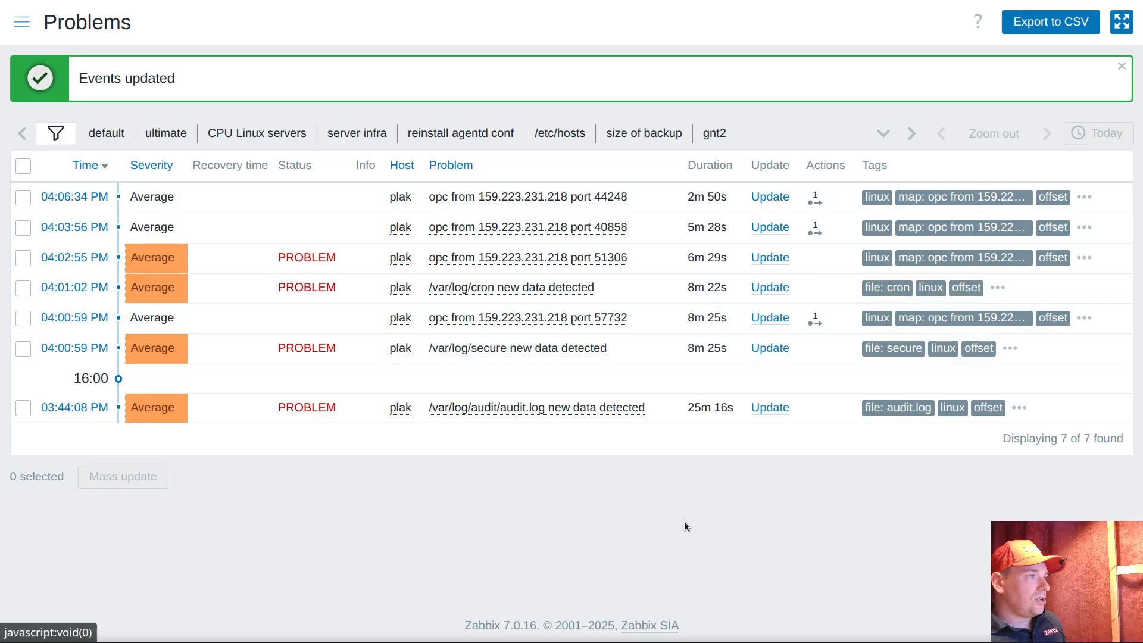
pyautogui.click(528, 197)
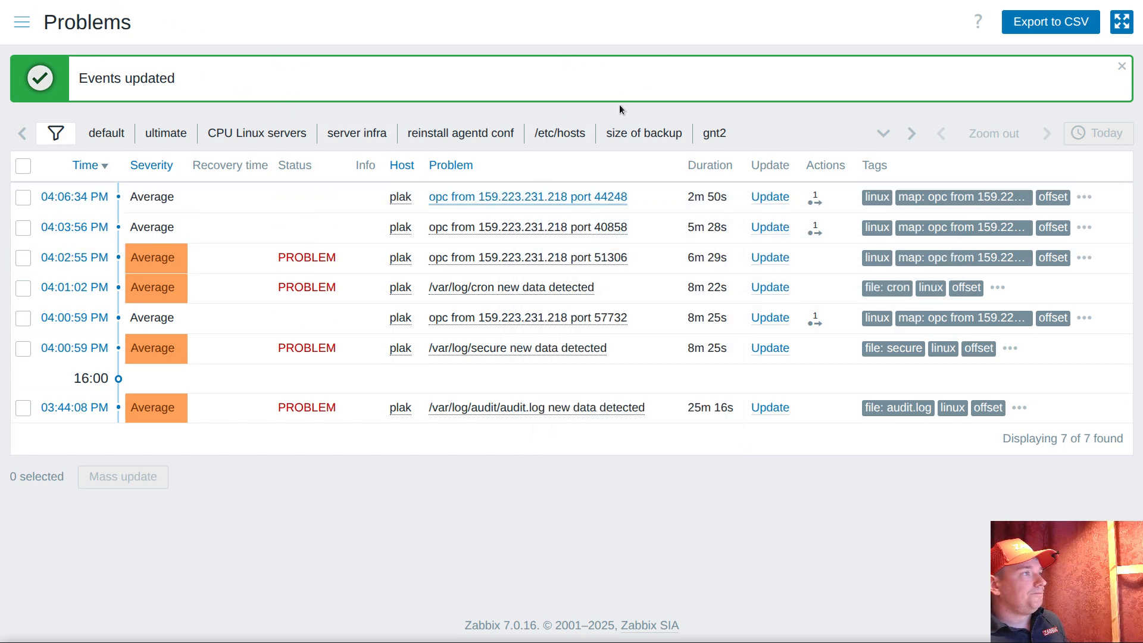
# Reload the problem list, switch to the terminal and log out of the pg16 SSH session
pyautogui.rightClick(307, 41)
pyautogui.click(383, 113)
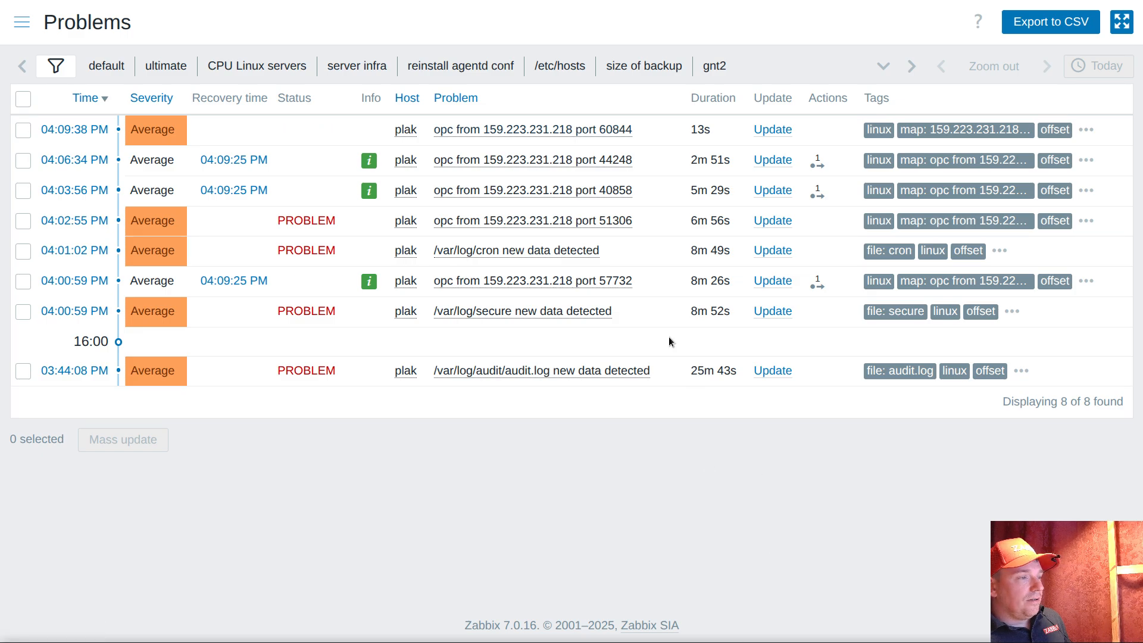
pyautogui.hotkey('alt', 'Tab')
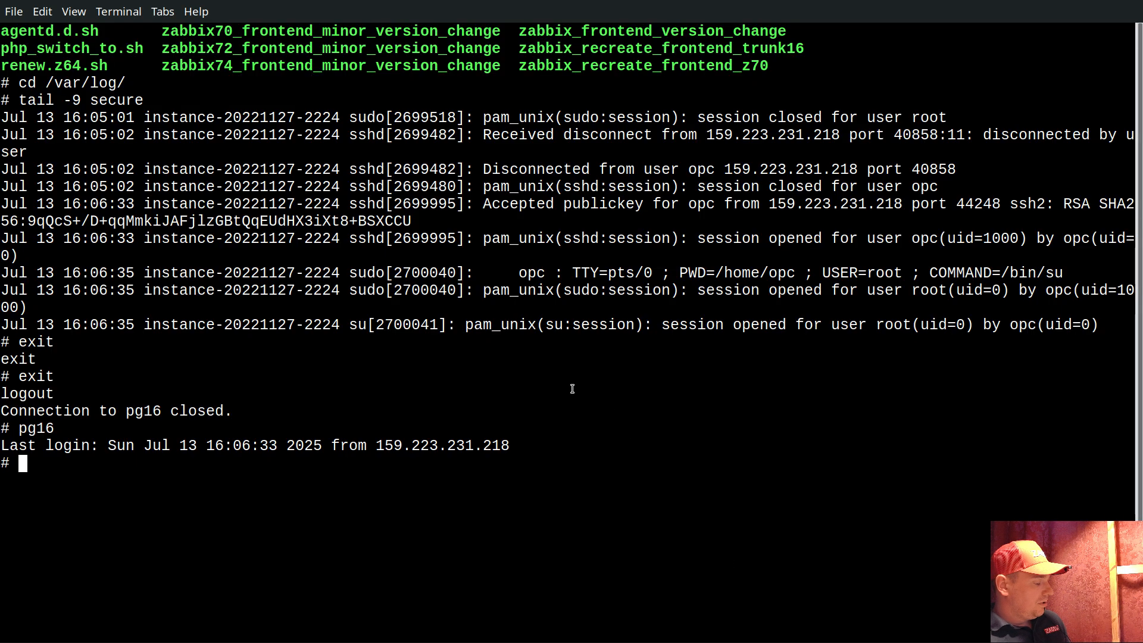
pyautogui.write('exit')
pyautogui.press('Return')
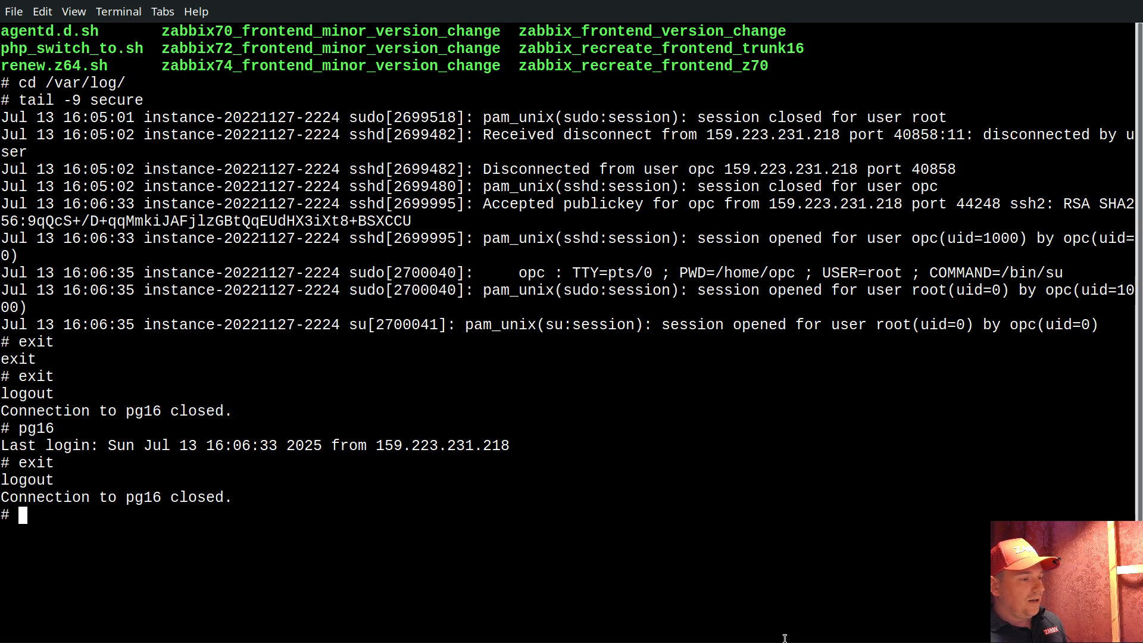
# Return to Zabbix, reload the problem list and check the status and duration of the port 60844 login problem
pyautogui.hotkey('alt', 'Tab')
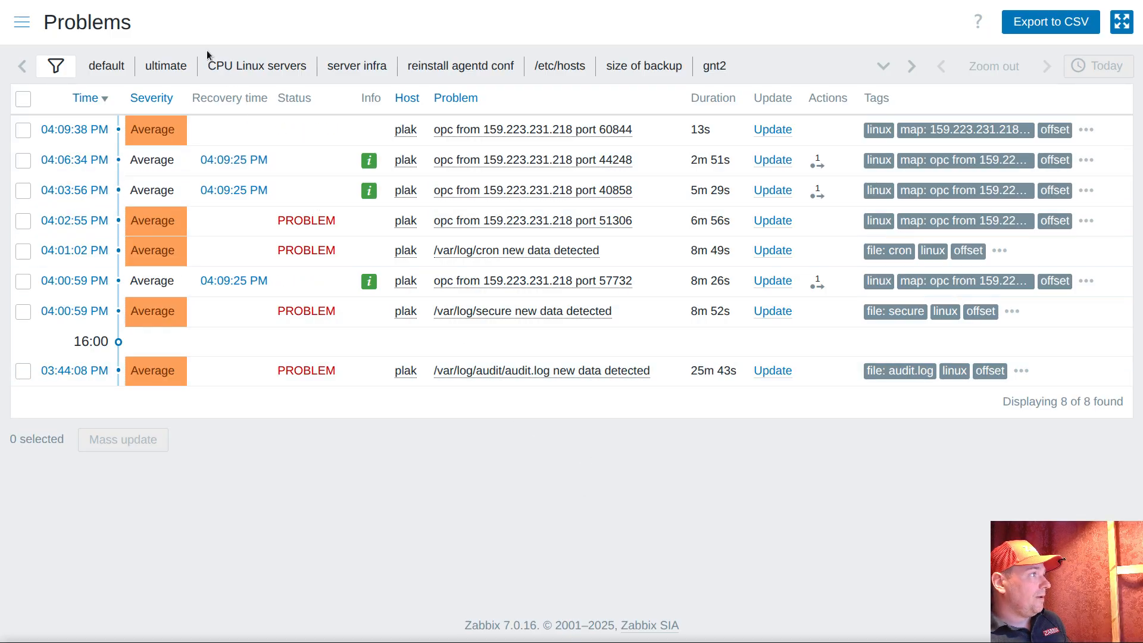
pyautogui.rightClick(757, 29)
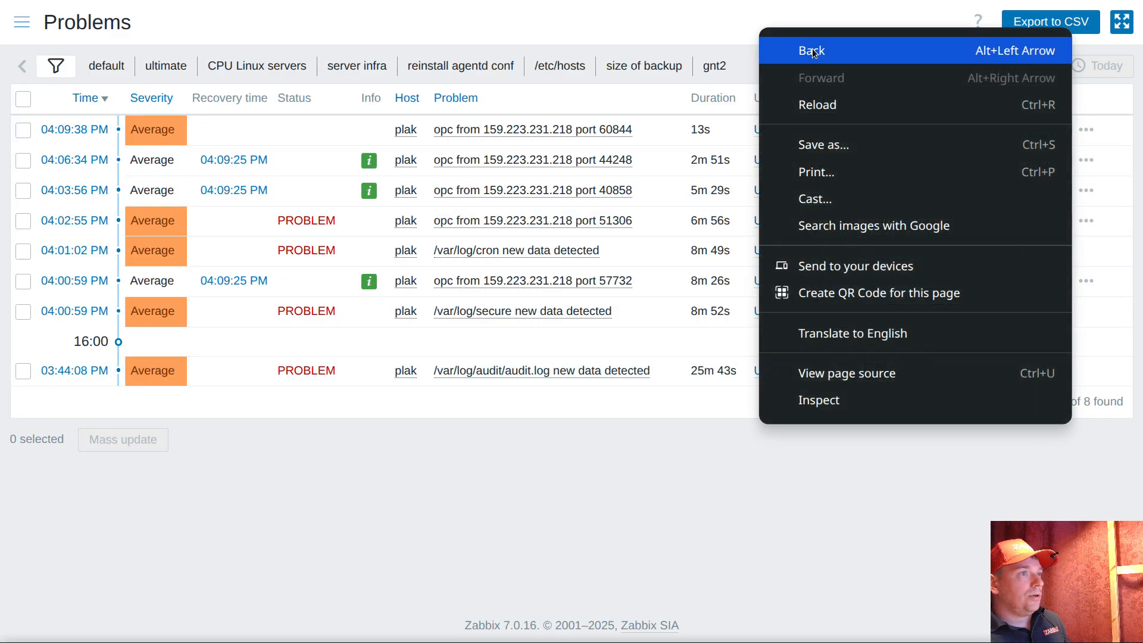
pyautogui.click(827, 109)
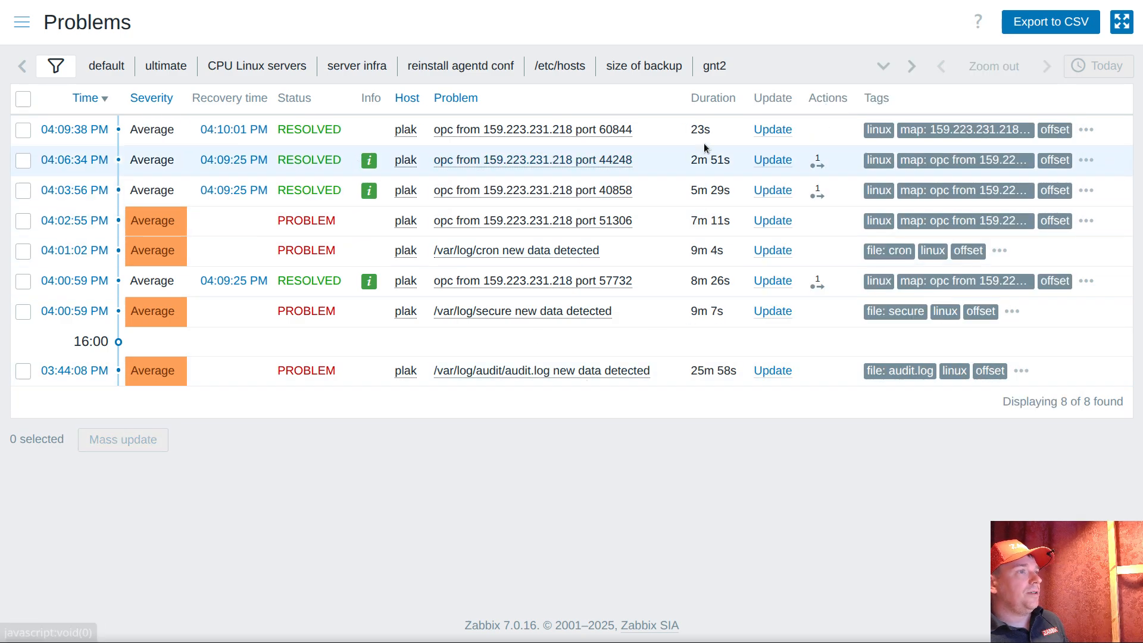
pyautogui.moveTo(690, 131); pyautogui.dragTo(720, 132)
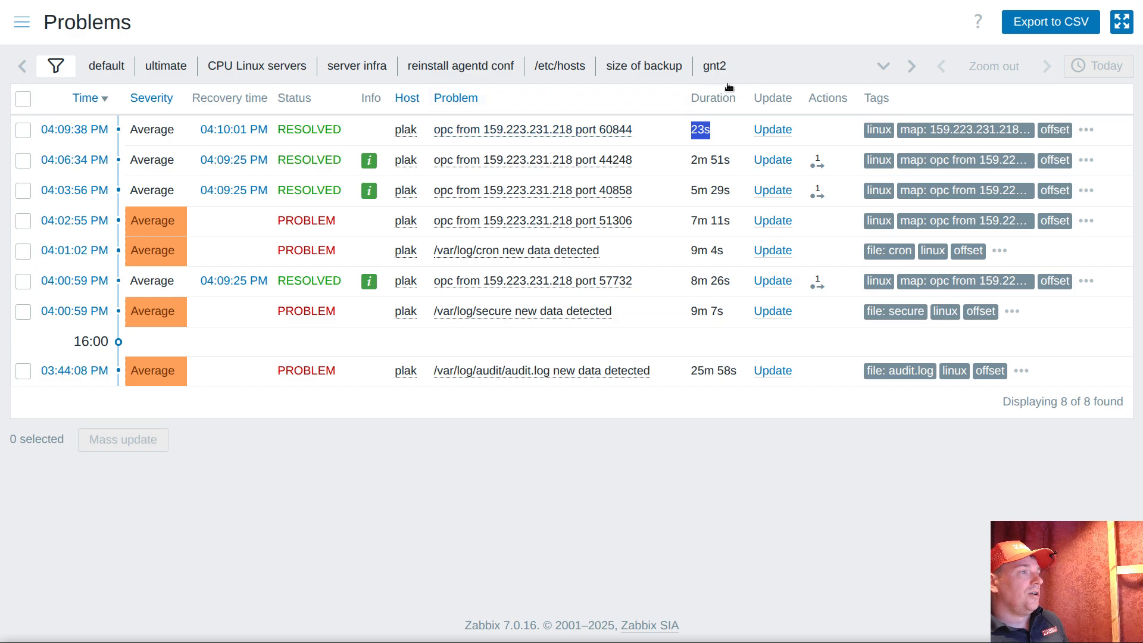
pyautogui.click(748, 68)
# Open the value history of the Accepted publickey /var/log/secure item from the port 60844 login problem
pyautogui.click(601, 131)
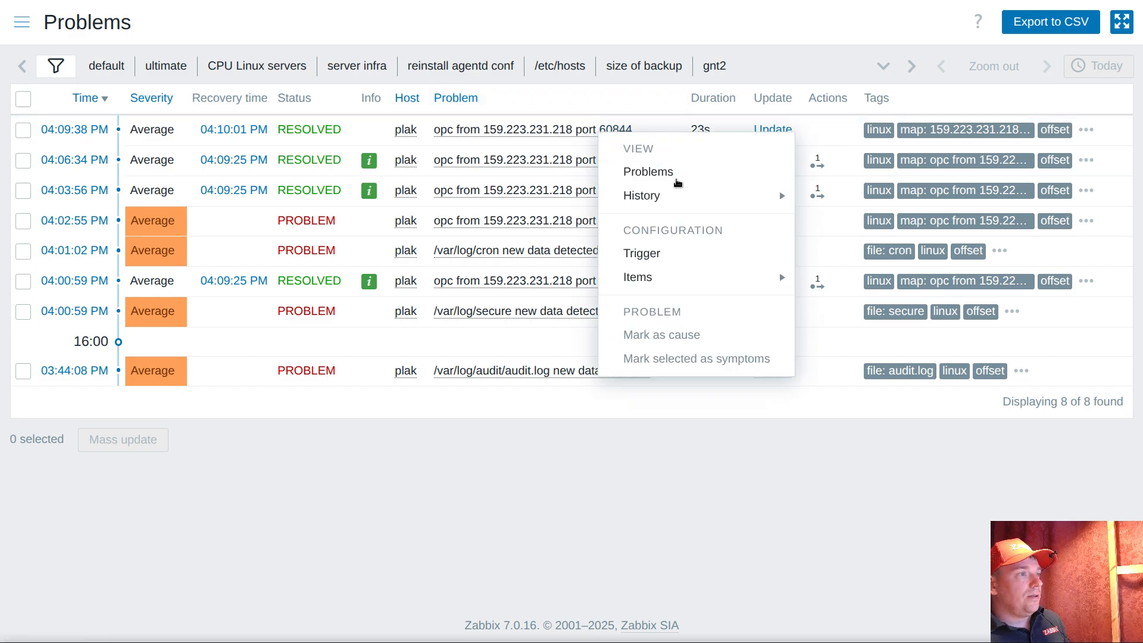
pyautogui.moveTo(768, 196)
pyautogui.click(891, 197)
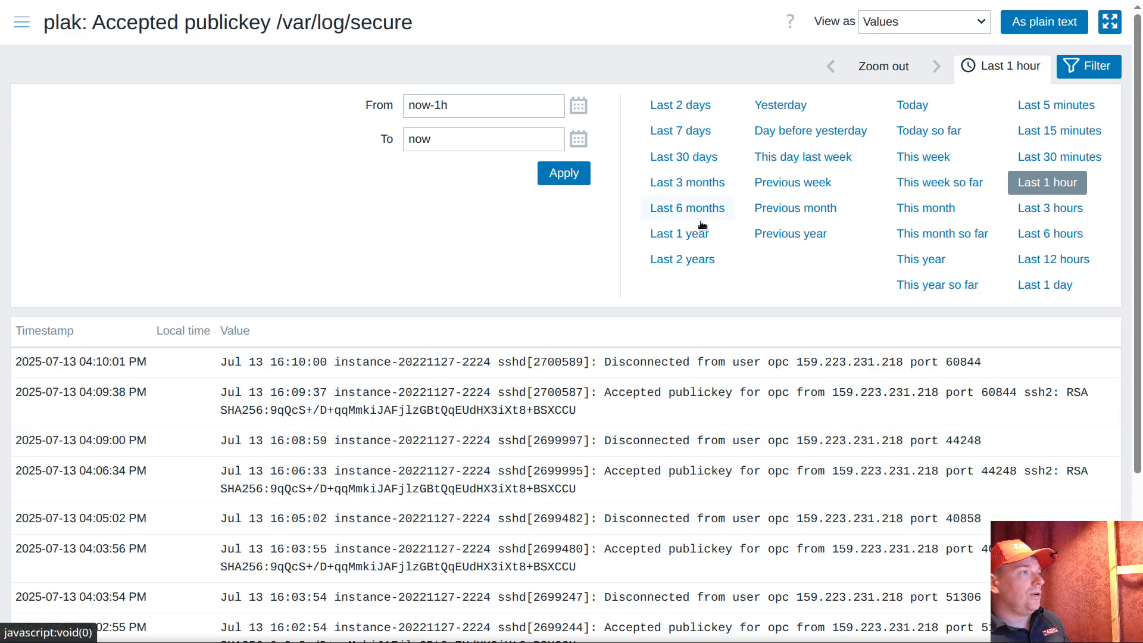
pyautogui.scroll(-2, 675, 332)
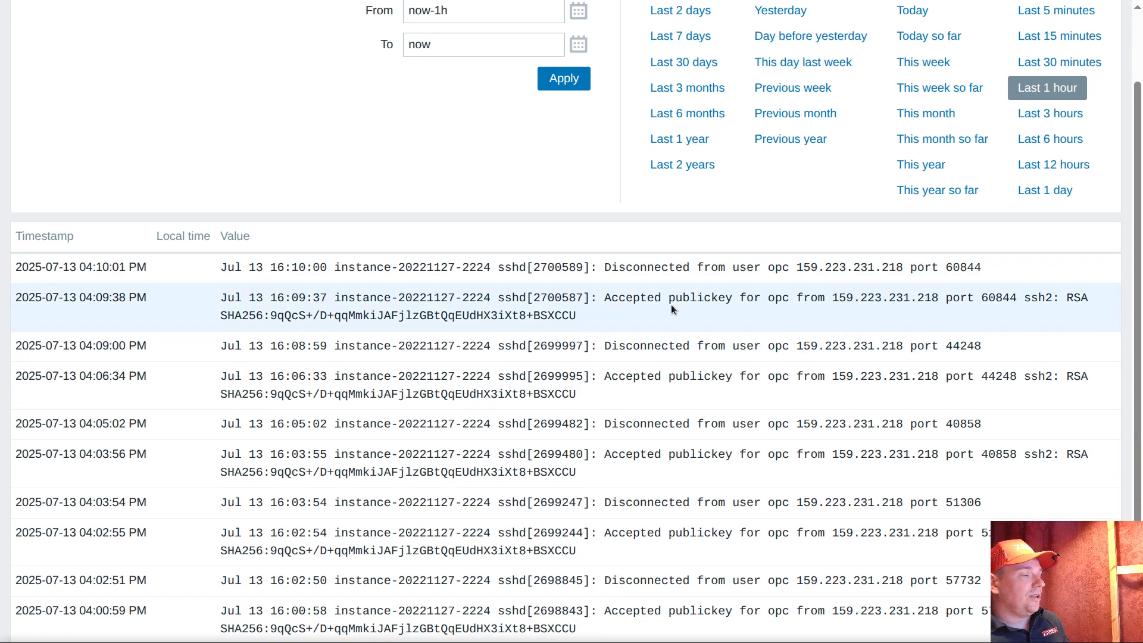
# Compare the IP address and port in the "Accepted publickey" and "Disconnected from" log lines for port 60844, and collapse the time range selector
pyautogui.moveTo(606, 299); pyautogui.dragTo(733, 299)
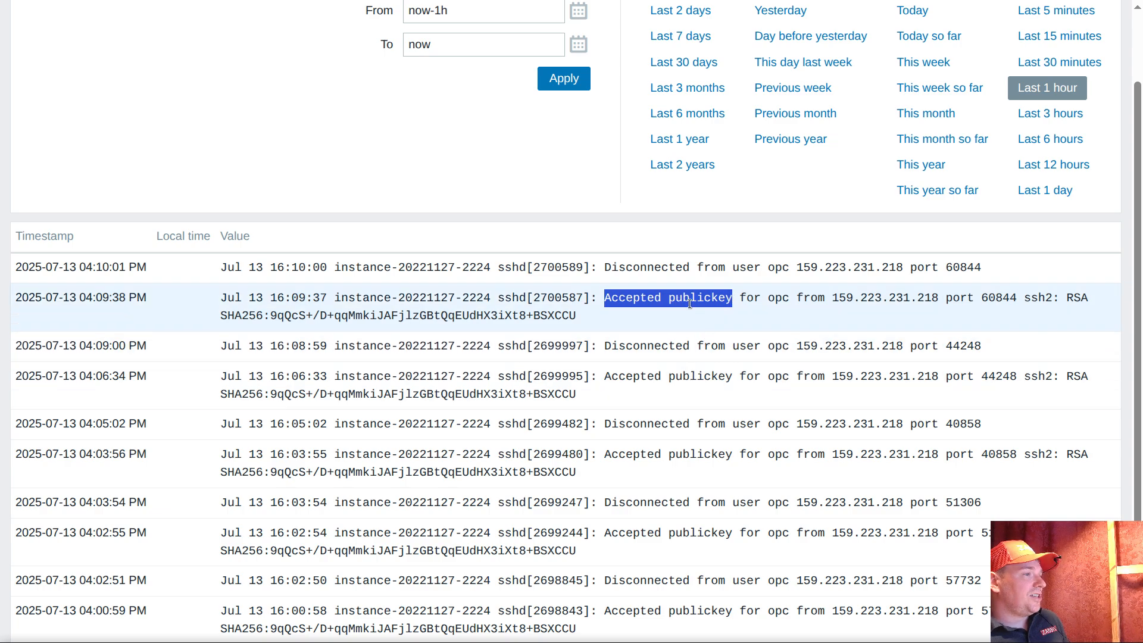
pyautogui.moveTo(605, 268); pyautogui.dragTo(726, 273)
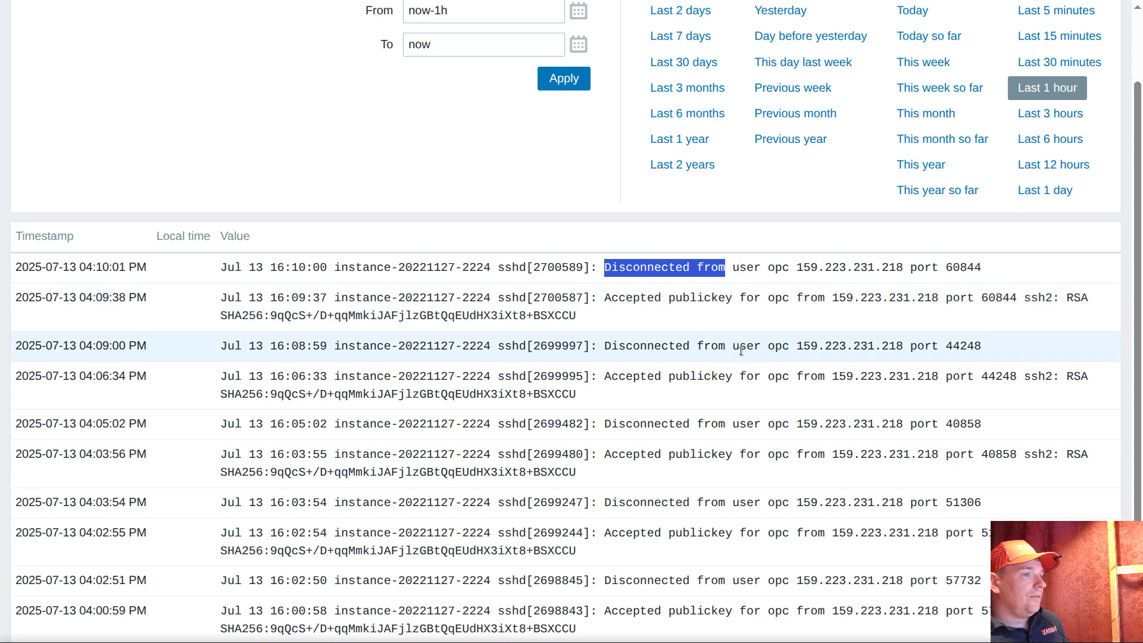
pyautogui.moveTo(832, 298); pyautogui.dragTo(1017, 298)
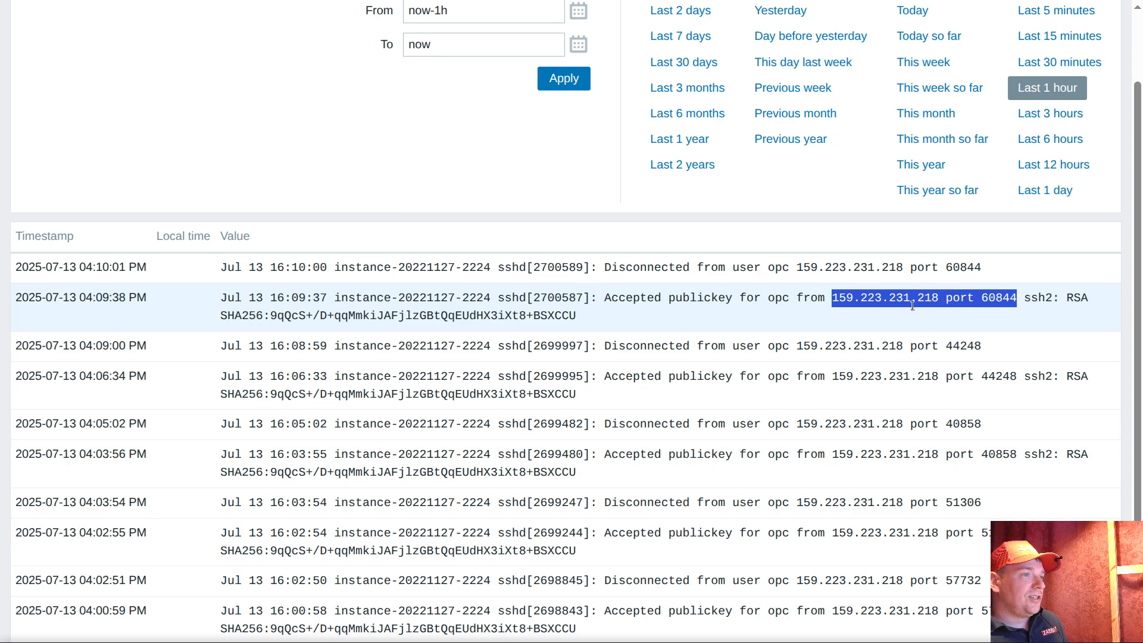
pyautogui.moveTo(608, 297); pyautogui.dragTo(740, 297)
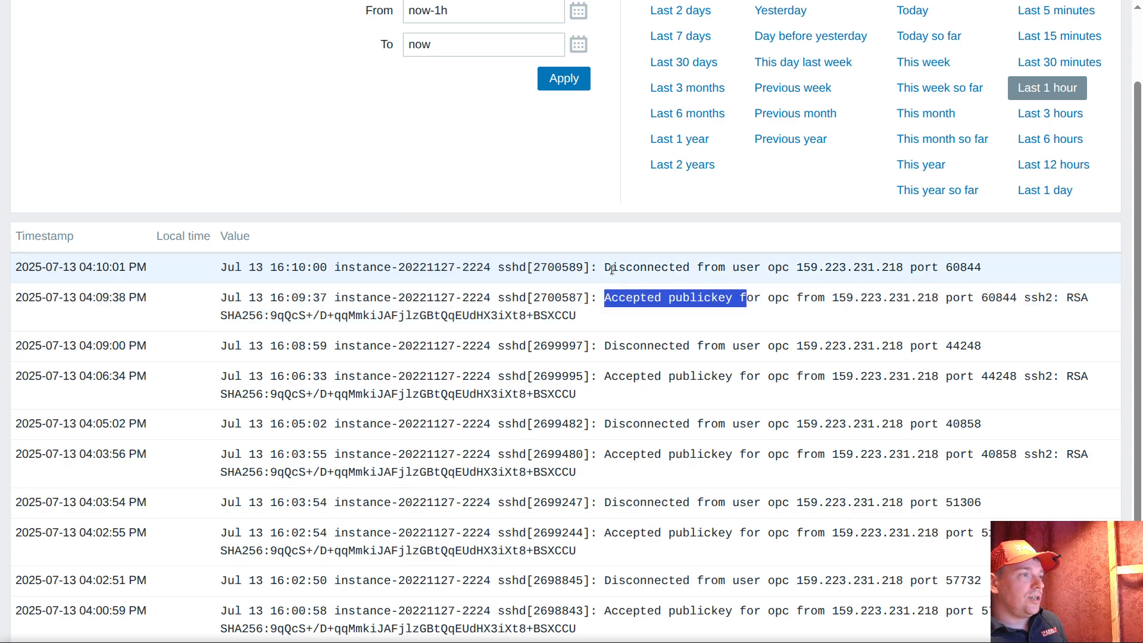
pyautogui.moveTo(599, 267); pyautogui.dragTo(982, 269)
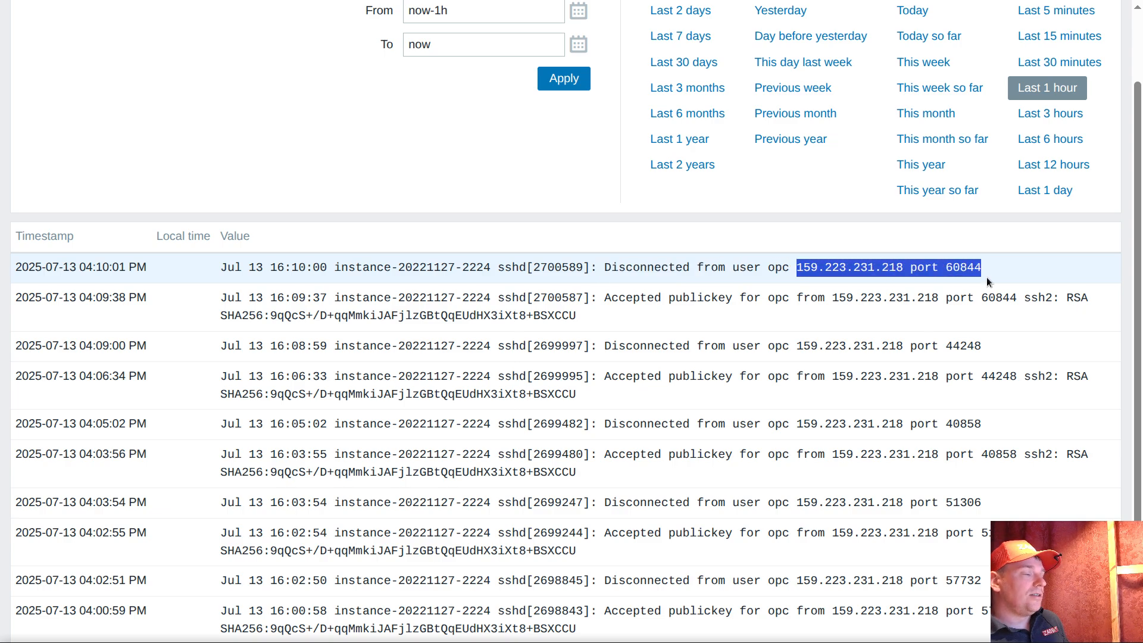
pyautogui.click(987, 277)
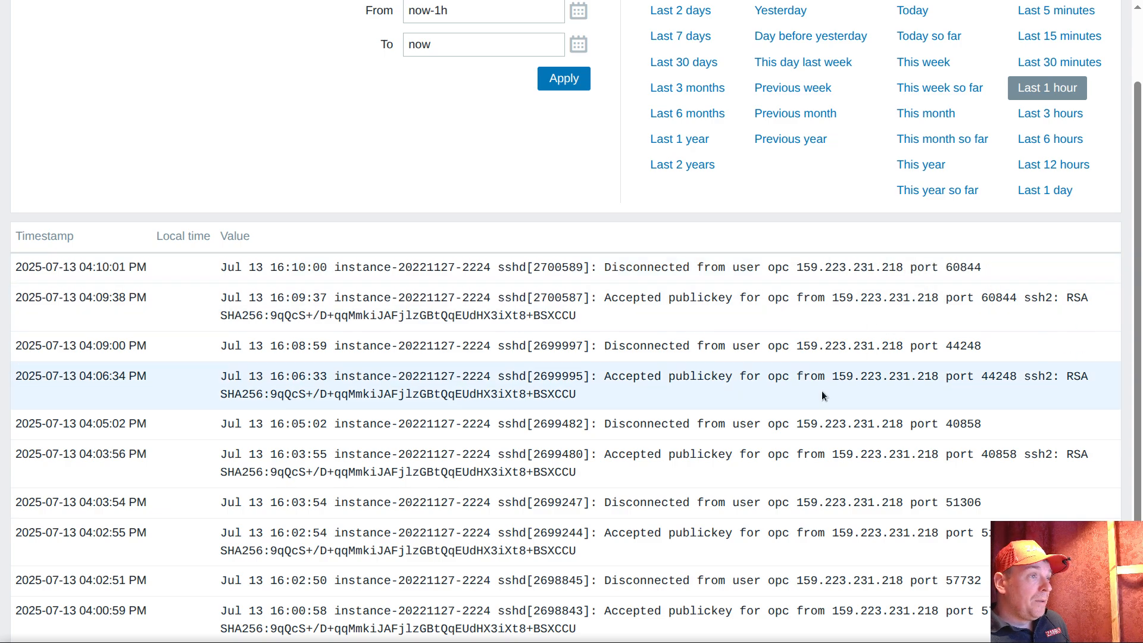
pyautogui.scroll(2, 822, 391)
pyautogui.click(1024, 66)
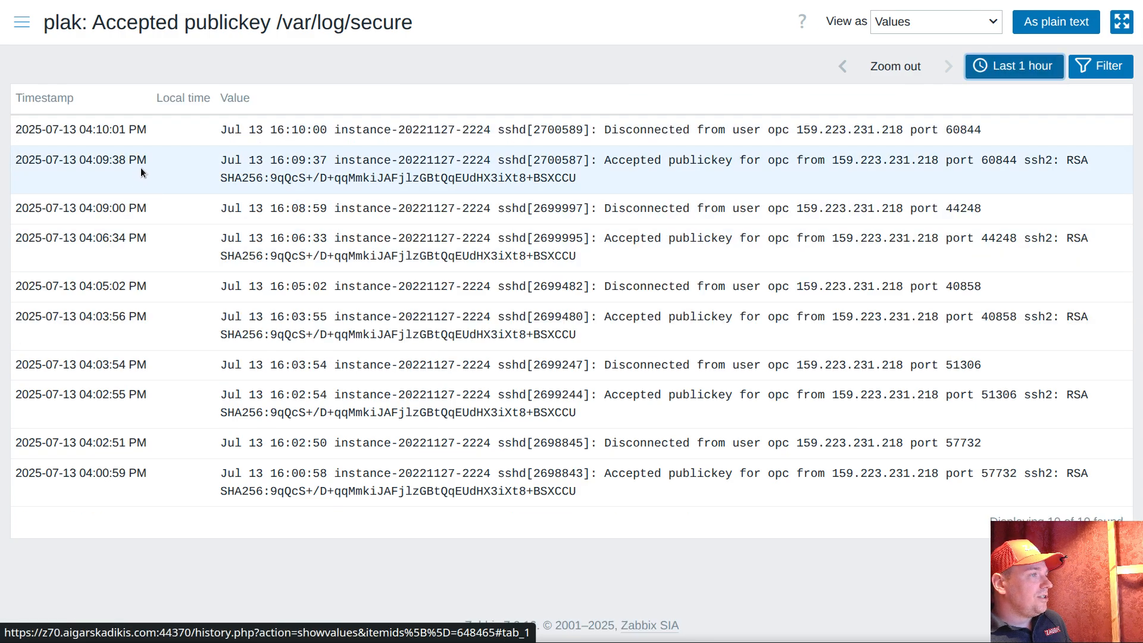
# Open the item prototypes of the log discovery rule in the "ultimate var log monitoring" template
pyautogui.click(22, 23)
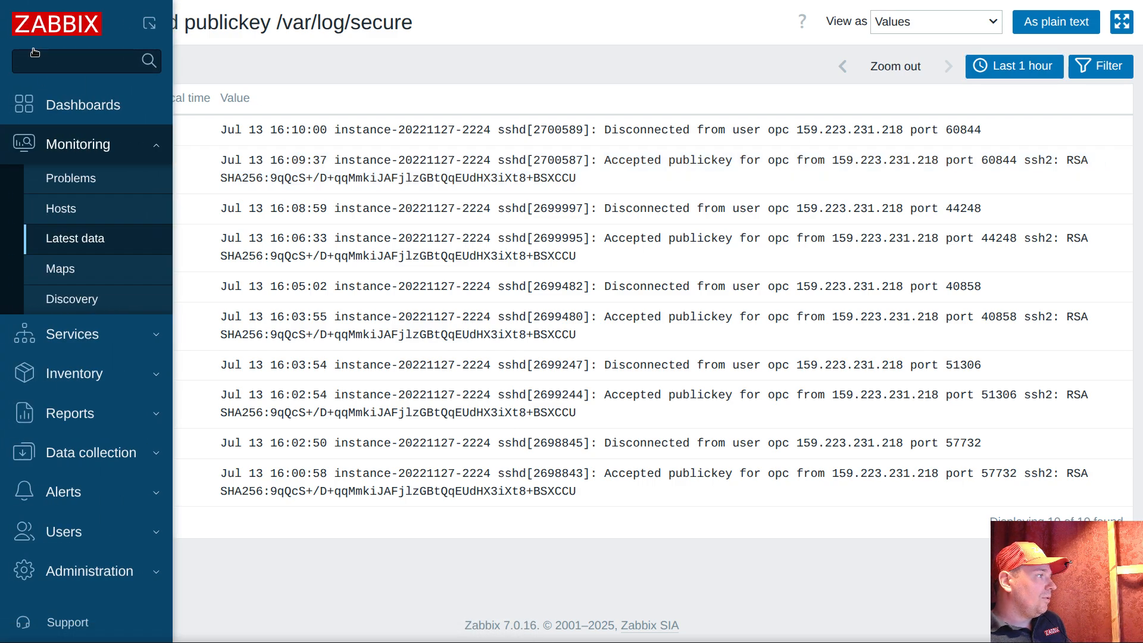
pyautogui.click(90, 452)
pyautogui.click(86, 398)
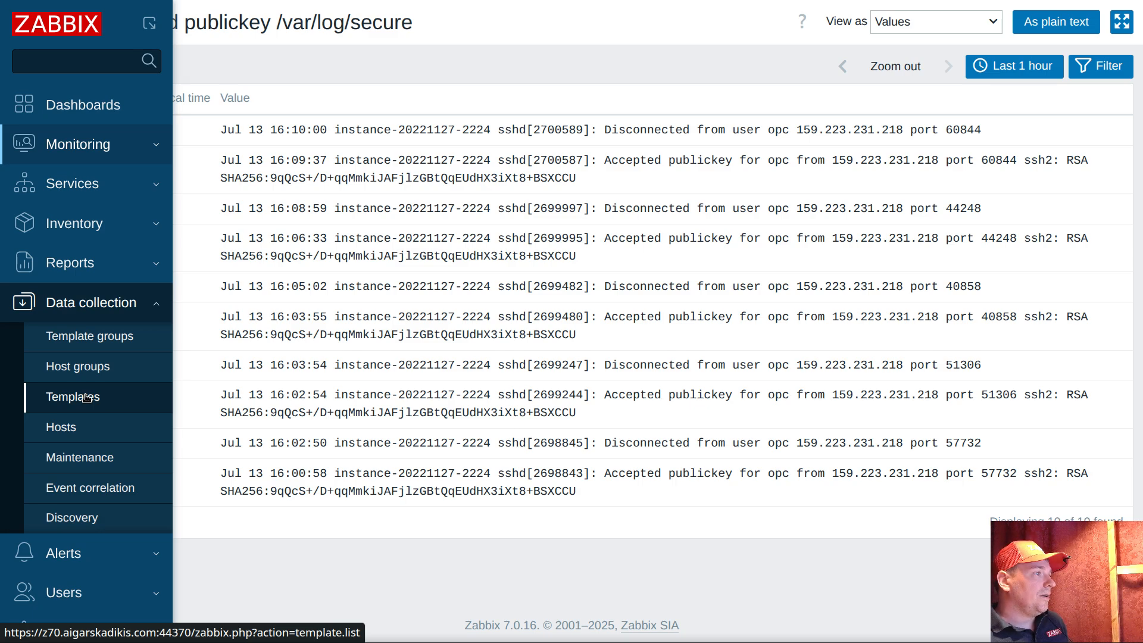
pyautogui.click(86, 397)
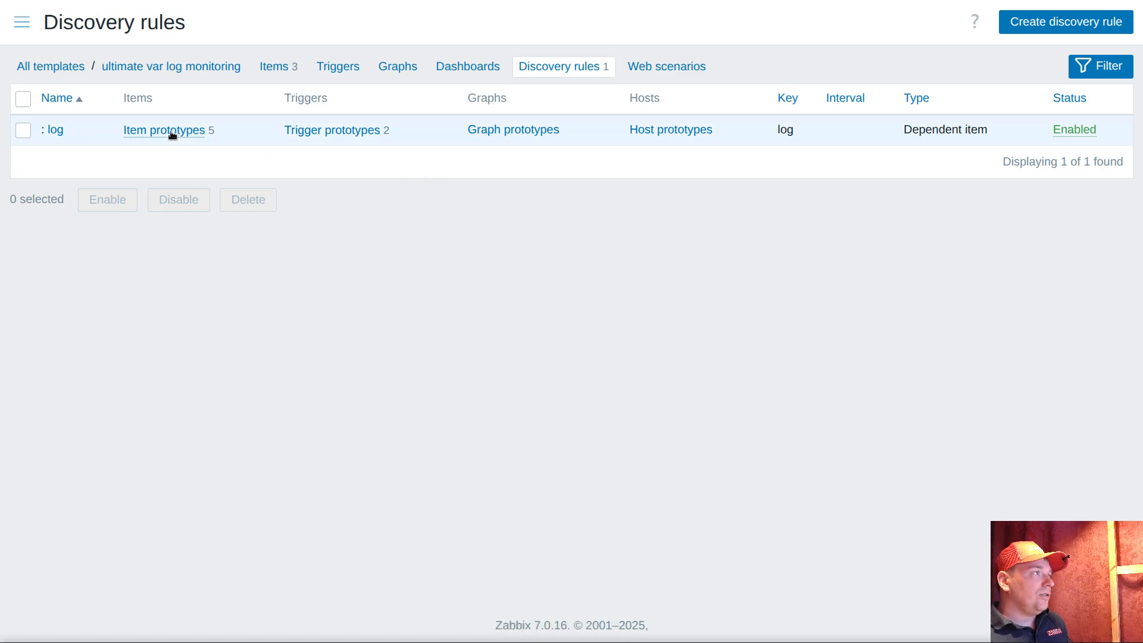
pyautogui.click(172, 131)
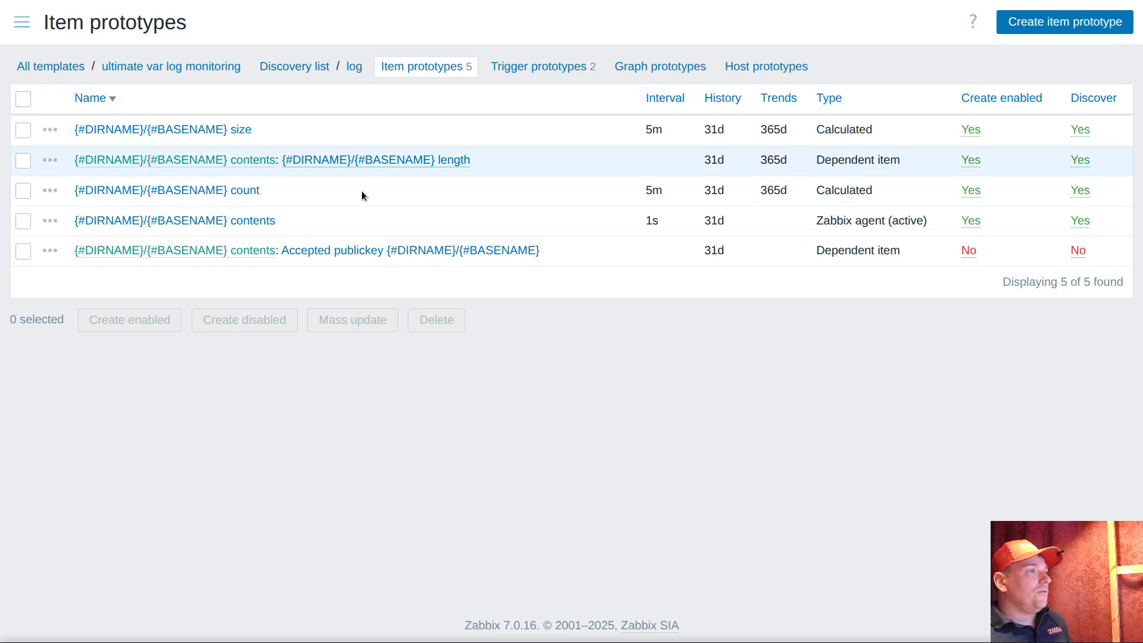
# Open the "{#DIRNAME}/{#BASENAME} contents" item prototype and examine its key and update interval
pyautogui.click(226, 222)
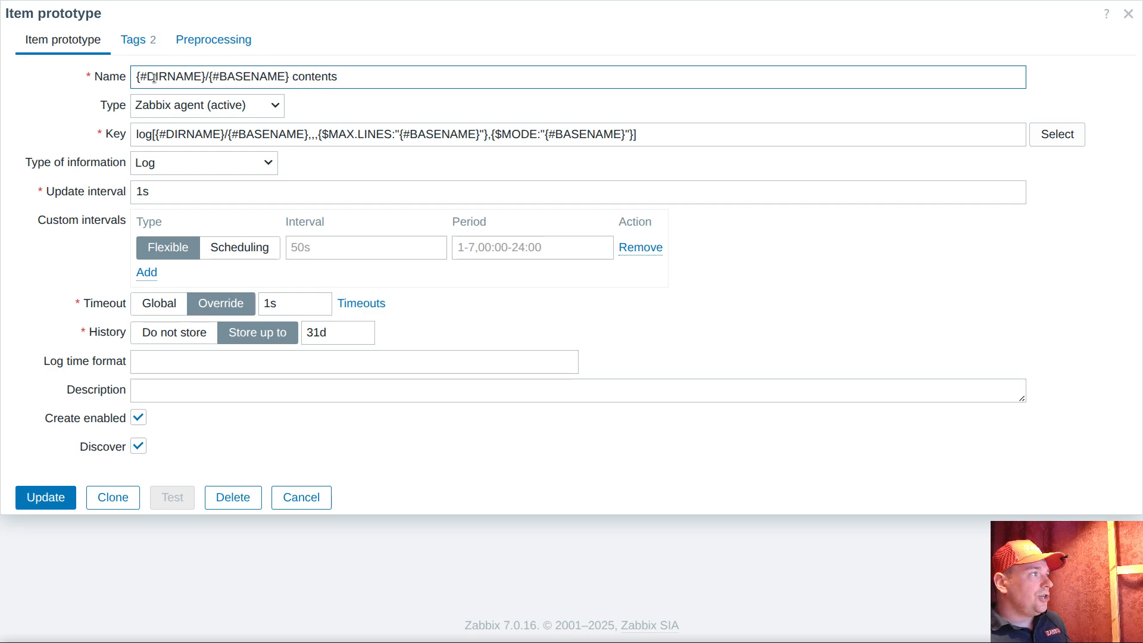
pyautogui.moveTo(156, 134); pyautogui.dragTo(109, 138)
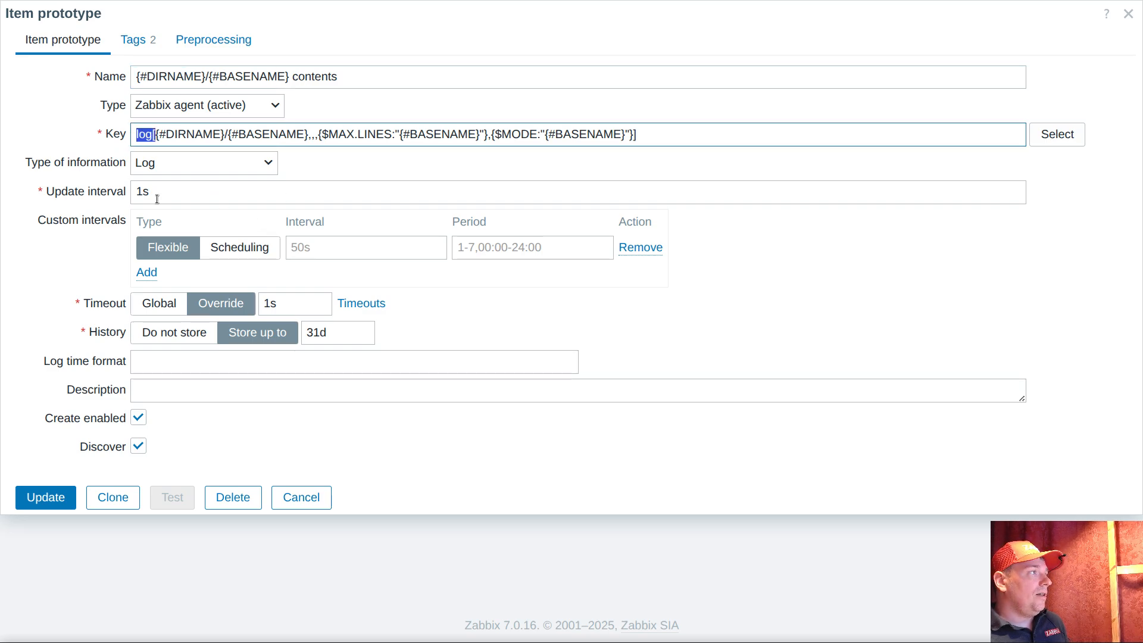
pyautogui.moveTo(159, 193); pyautogui.dragTo(112, 192)
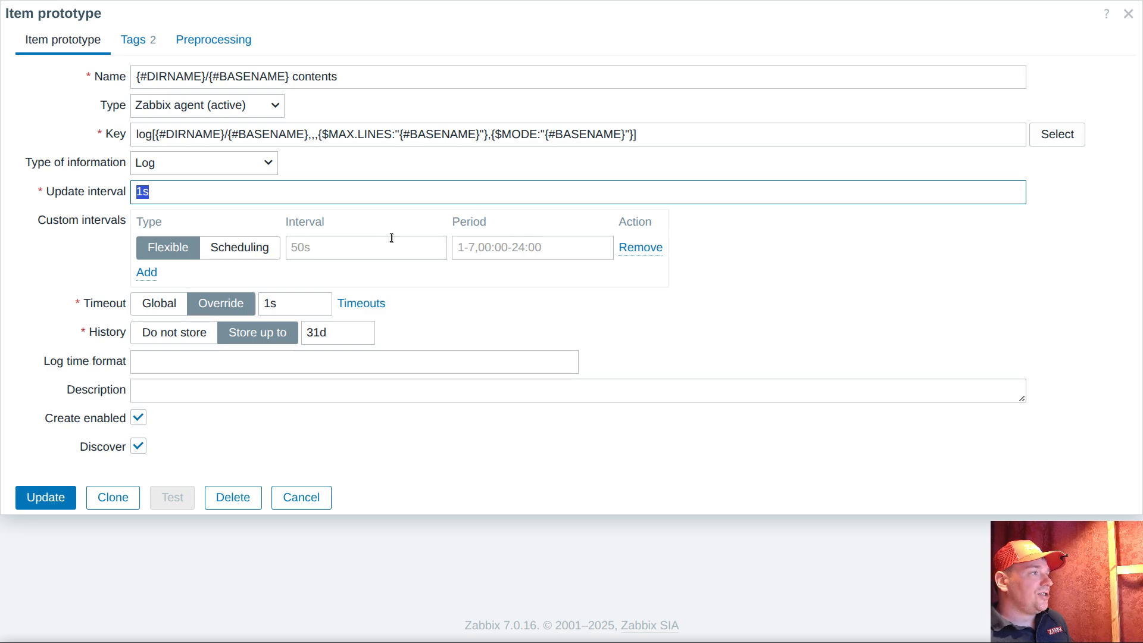
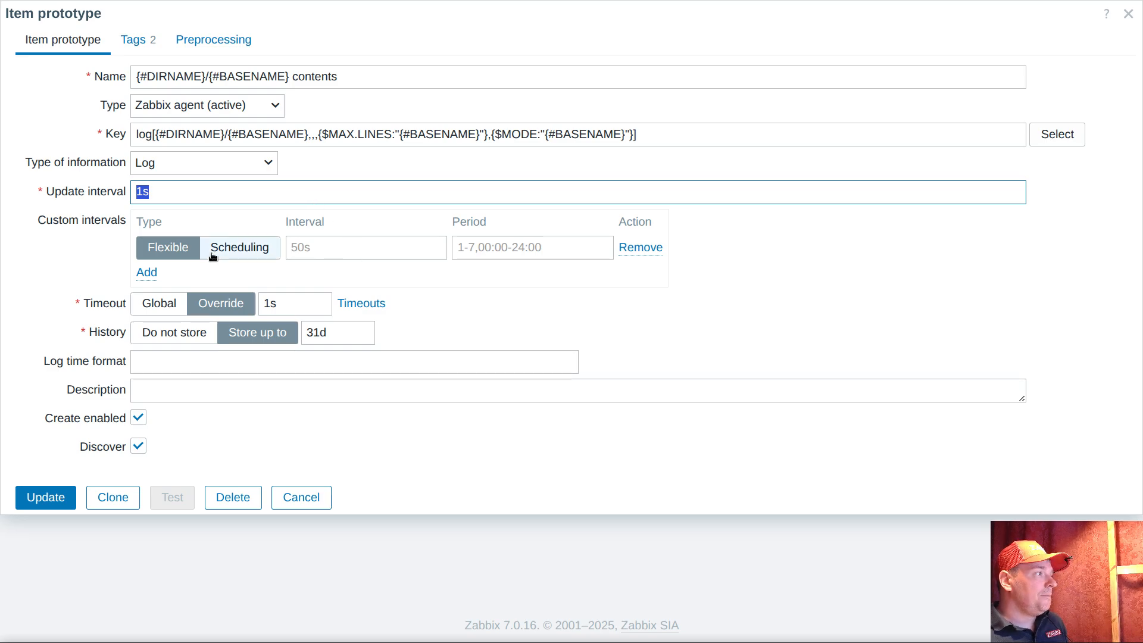
pyautogui.click(234, 252)
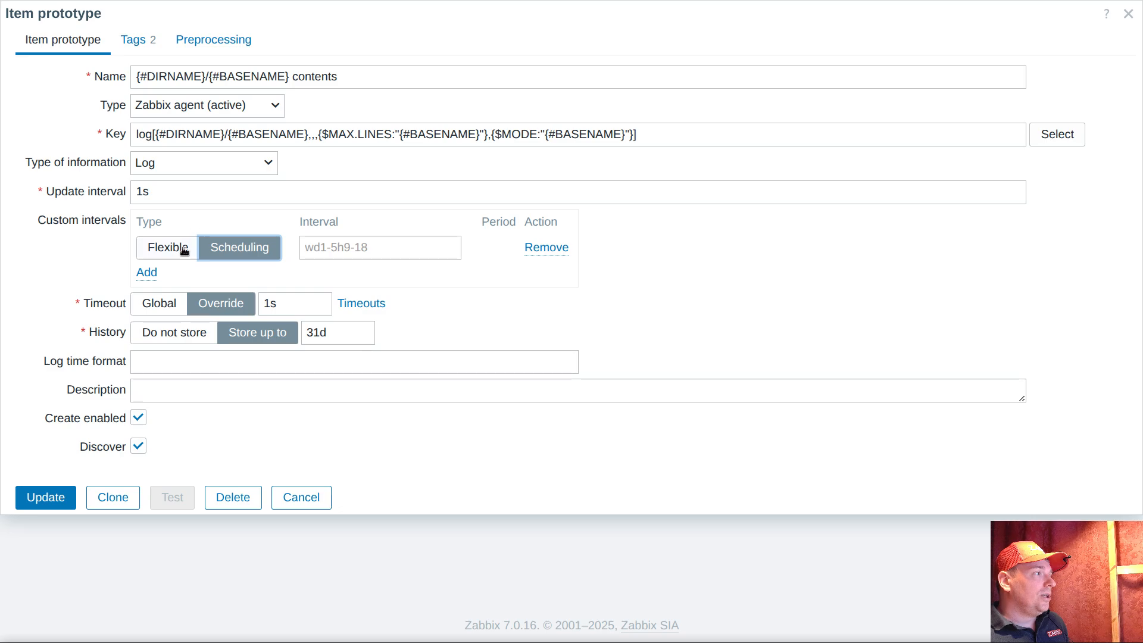
pyautogui.doubleClick(156, 197)
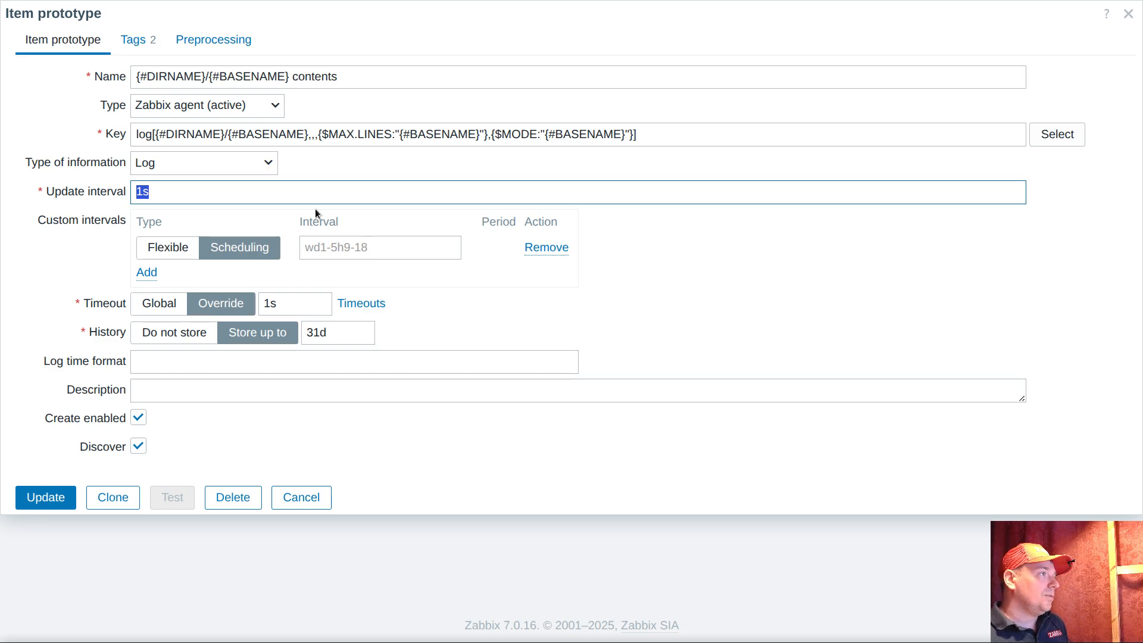
pyautogui.click(301, 498)
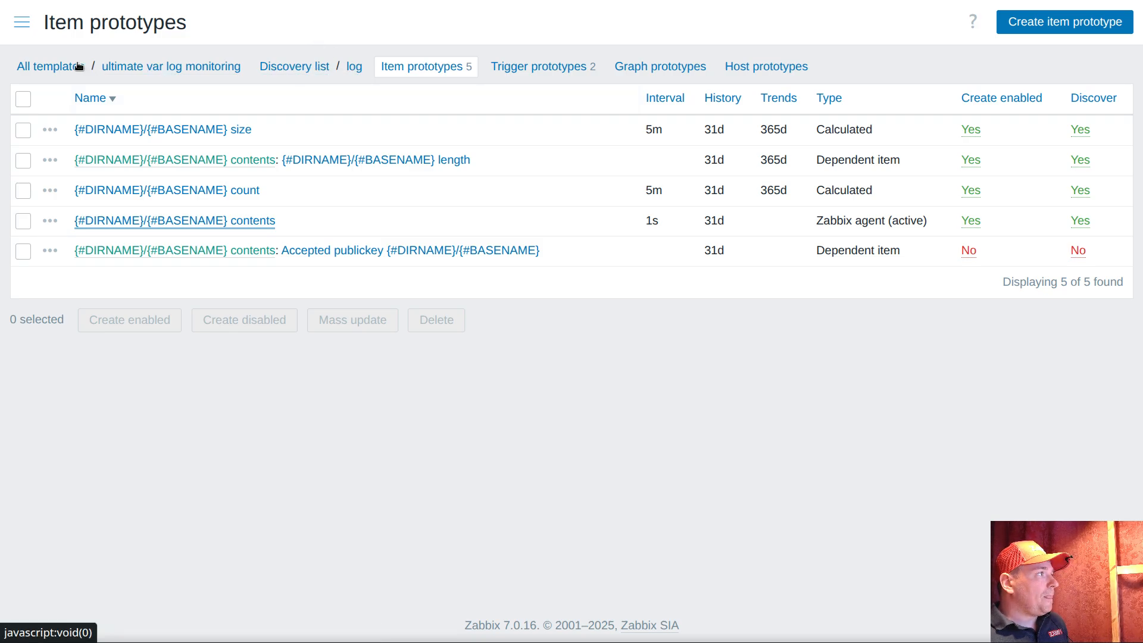
# Open the latest data, subfilter it by the ultimate tag value discovery, and view the bckp host's list log files value
pyautogui.click(23, 24)
pyautogui.click(80, 144)
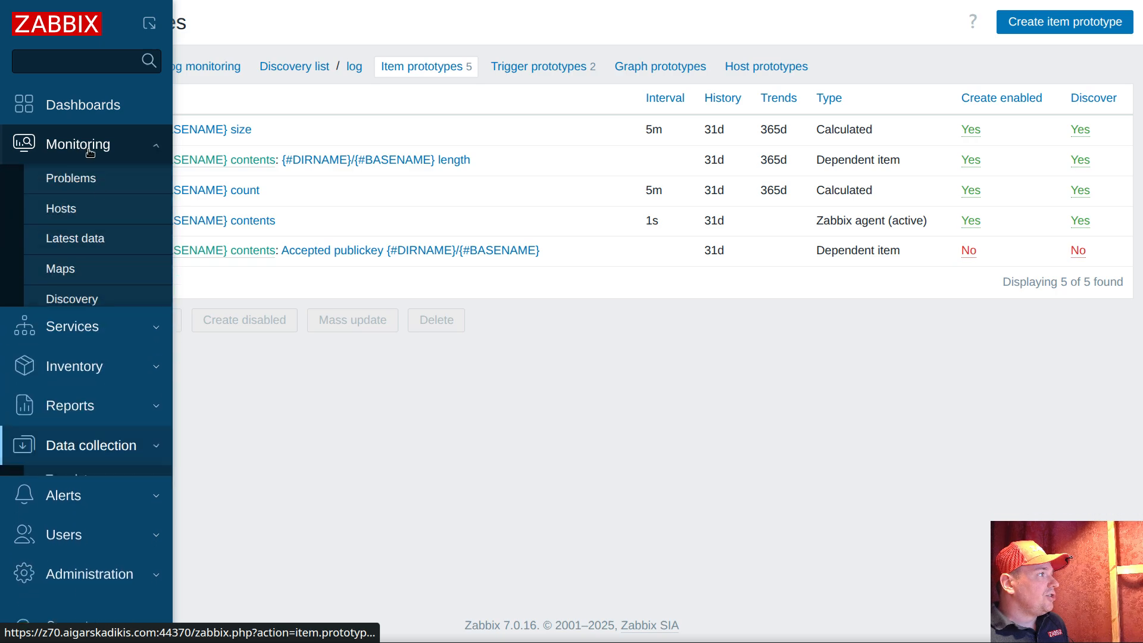
pyautogui.click(86, 238)
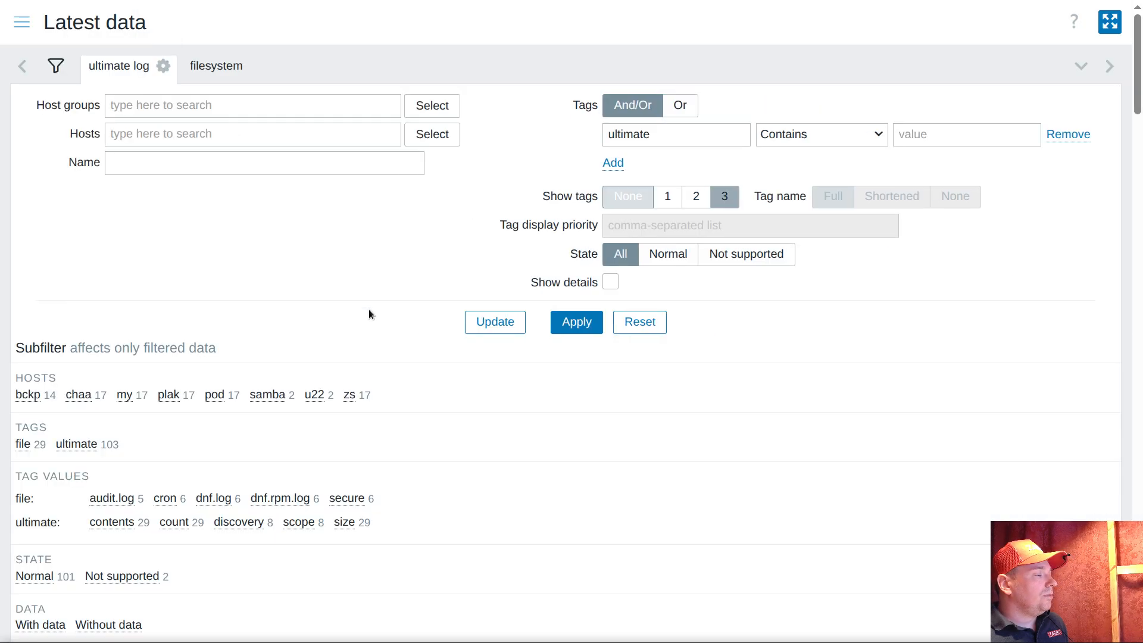
pyautogui.scroll(-6, 374, 280)
pyautogui.scroll(2, 374, 280)
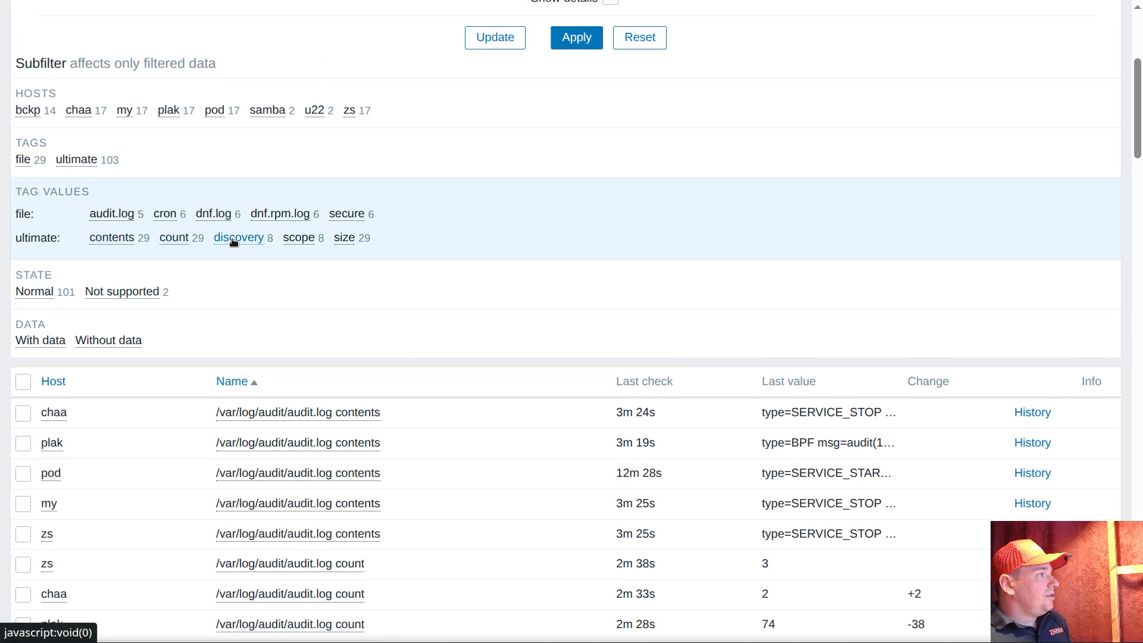
pyautogui.scroll(-3, 487, 262)
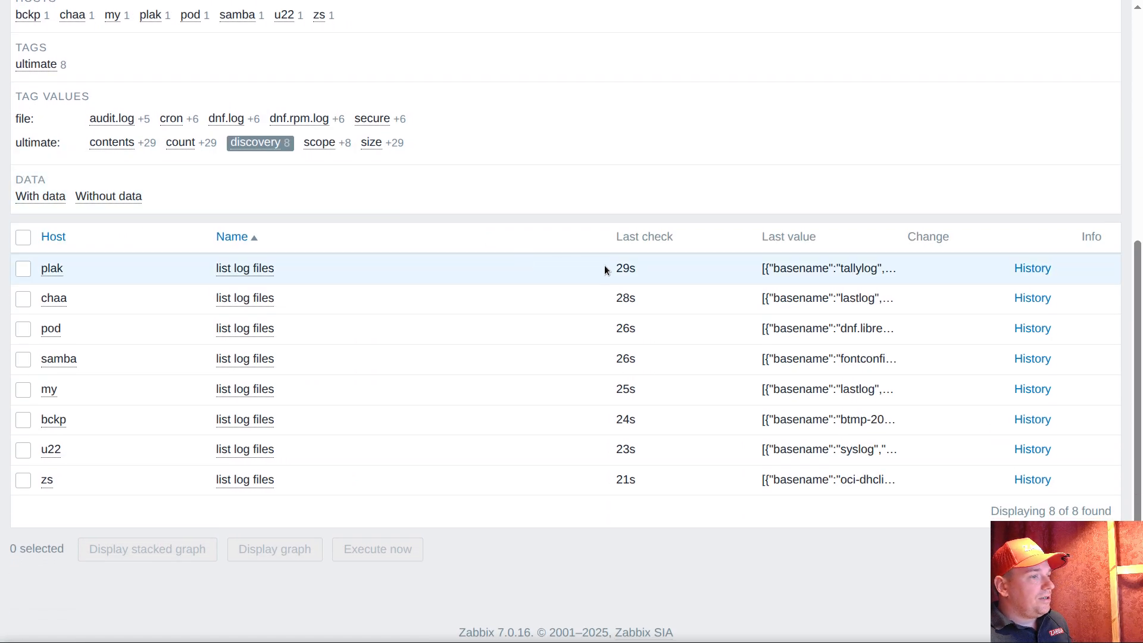
pyautogui.moveTo(807, 420)
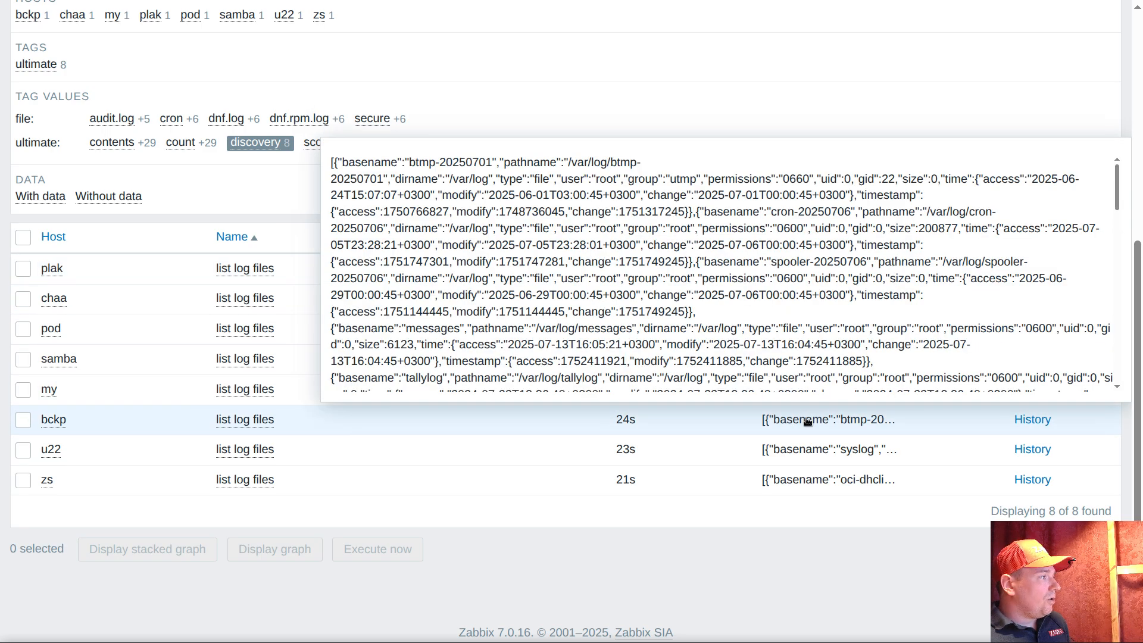
# Subfilter the latest data to only the tag value scope and read the samba host's scope.of.interest error details
pyautogui.scroll(3, 351, 281)
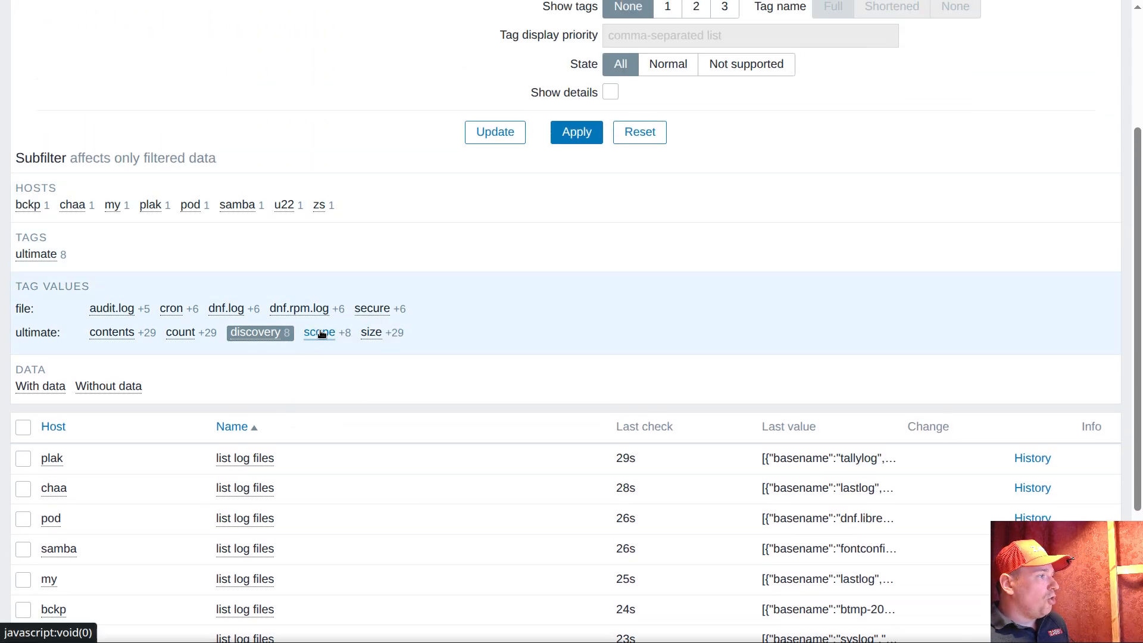
pyautogui.click(321, 335)
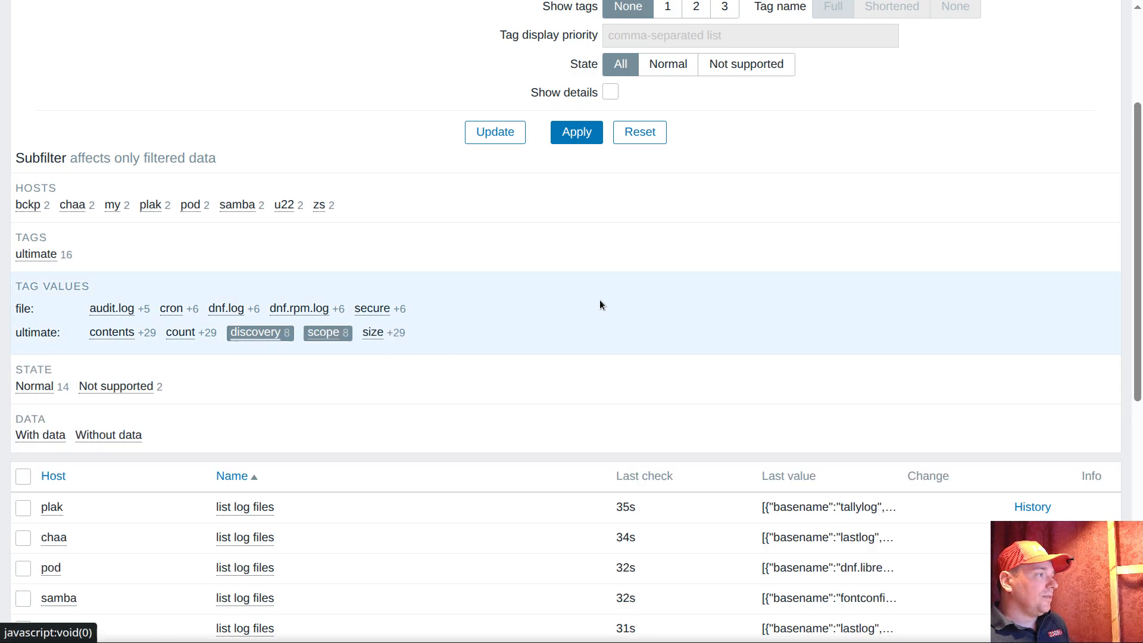
pyautogui.scroll(-3, 615, 288)
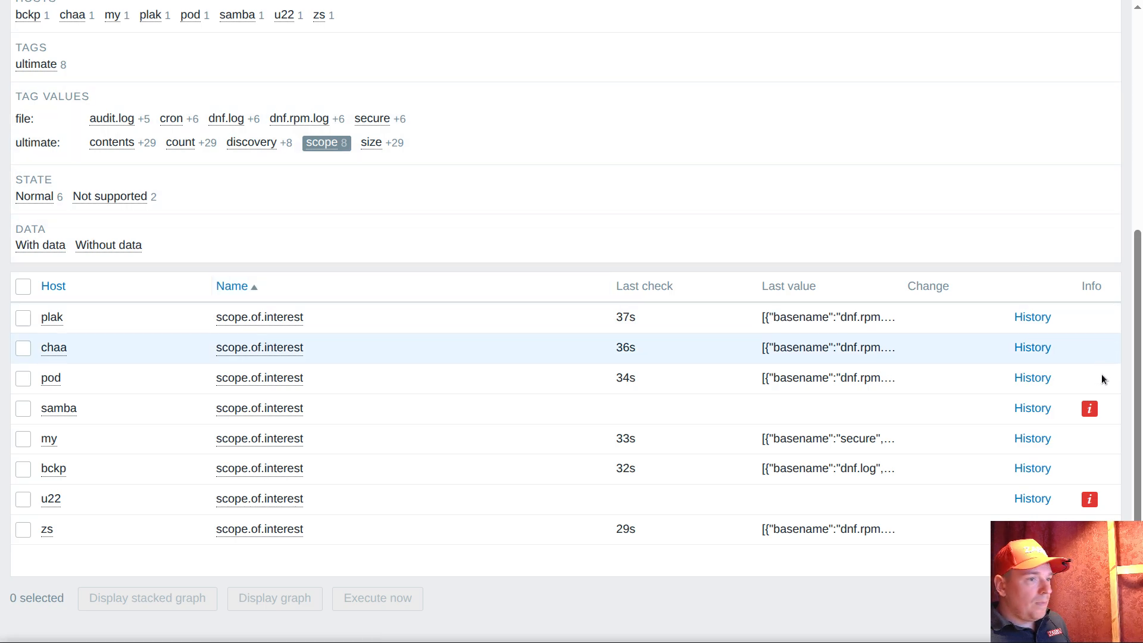
pyautogui.click(1087, 411)
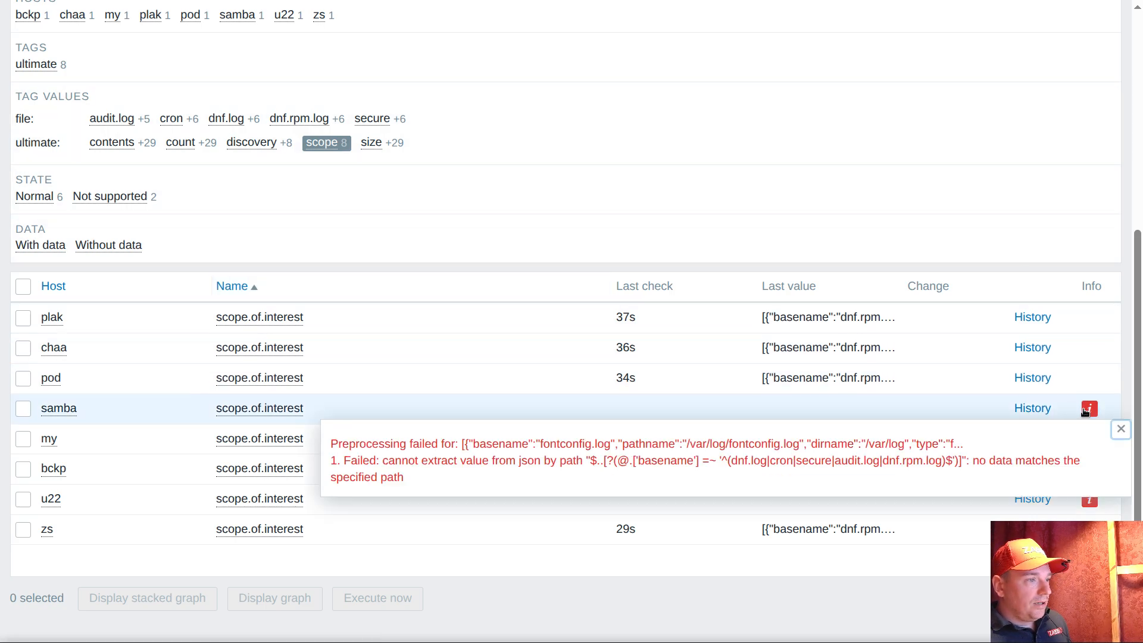
pyautogui.click(1120, 430)
# Examine the basename and dirname pairs in the scope.of.interest values of the chaa and pod hosts
pyautogui.moveTo(840, 384)
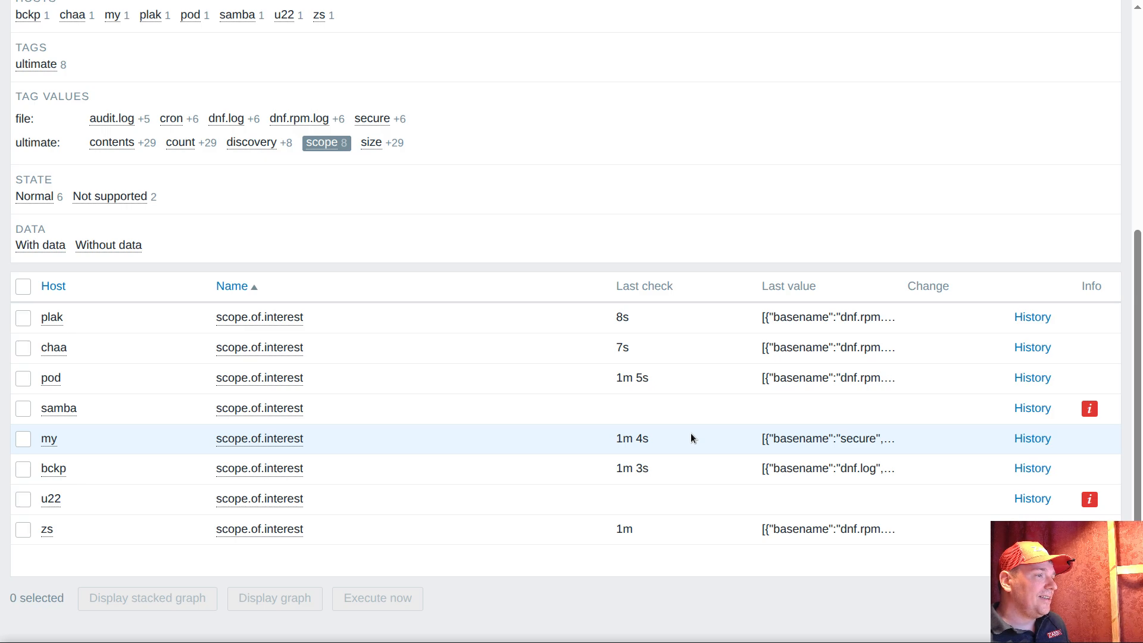
pyautogui.moveTo(788, 353)
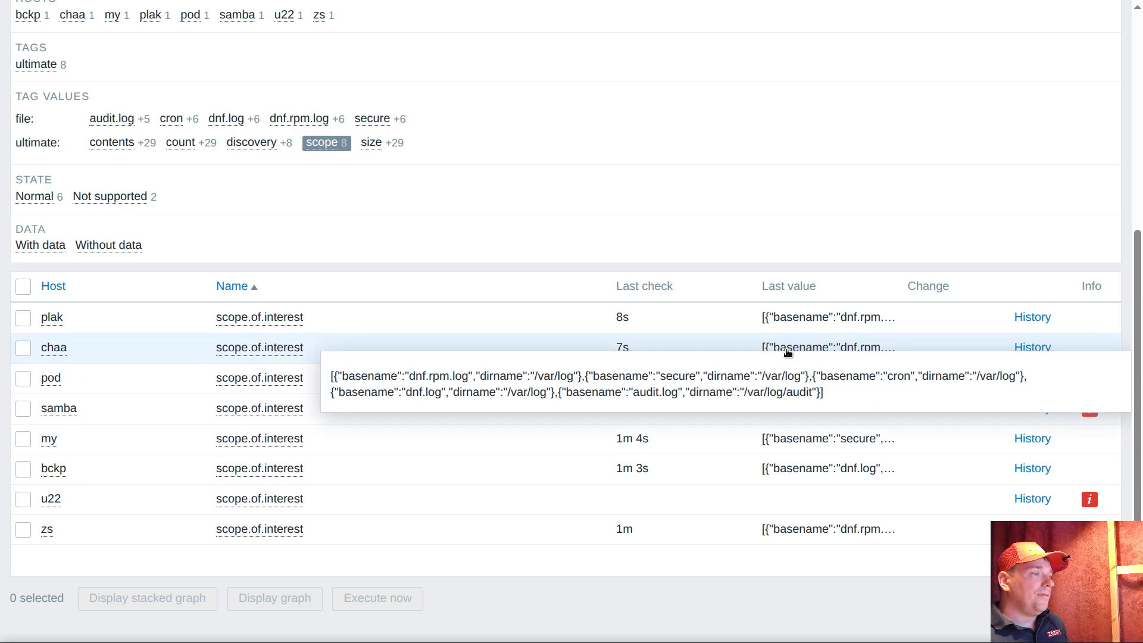
pyautogui.click(783, 380)
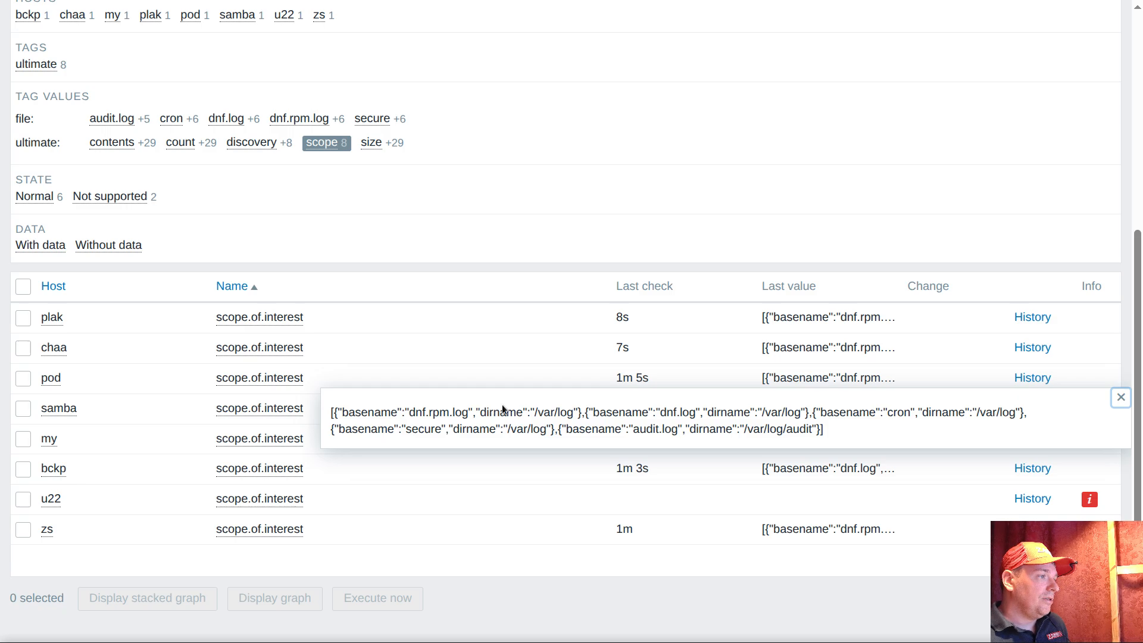
pyautogui.moveTo(503, 412); pyautogui.dragTo(562, 412)
pyautogui.moveTo(641, 413); pyautogui.dragTo(727, 412)
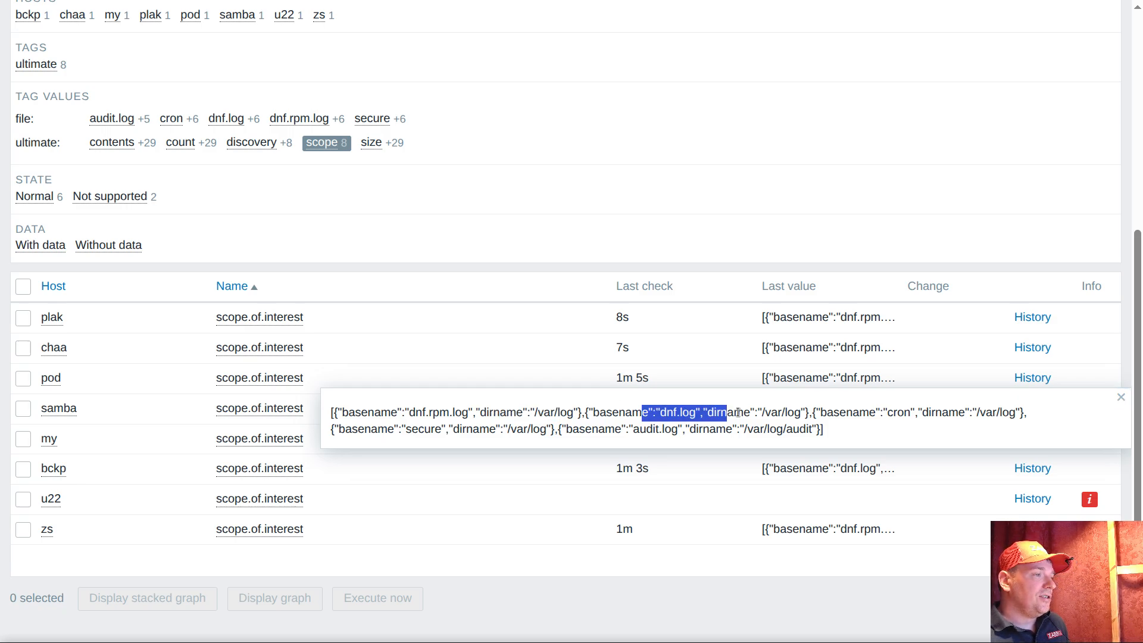
pyautogui.click(856, 411)
pyautogui.moveTo(856, 411); pyautogui.dragTo(870, 411)
pyautogui.moveTo(496, 429); pyautogui.dragTo(679, 430)
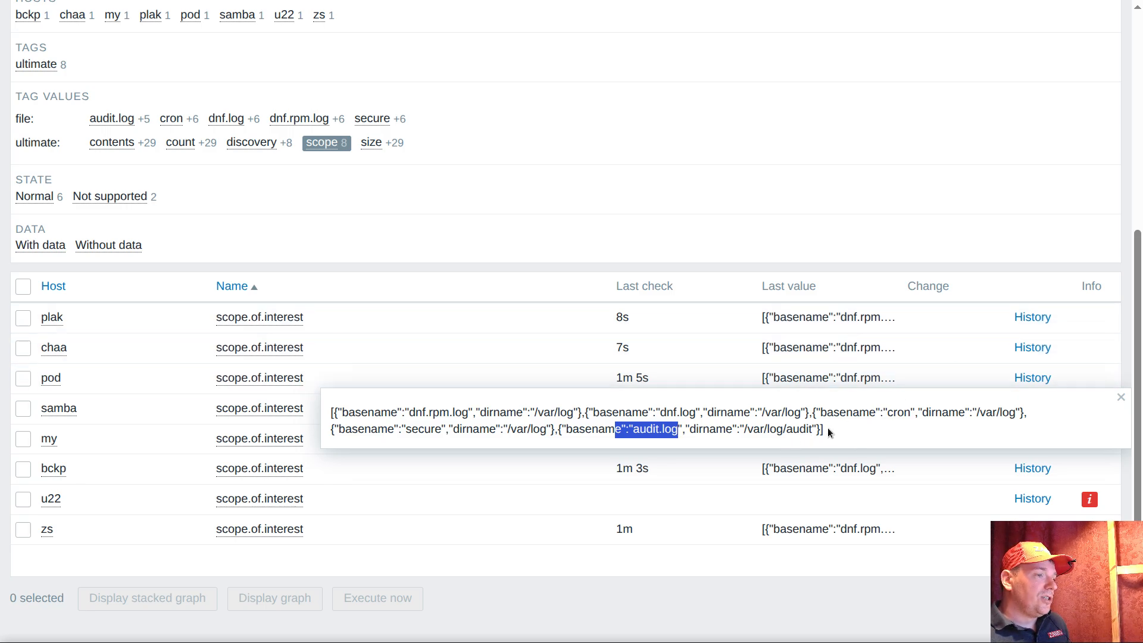
pyautogui.moveTo(830, 429); pyautogui.dragTo(630, 405)
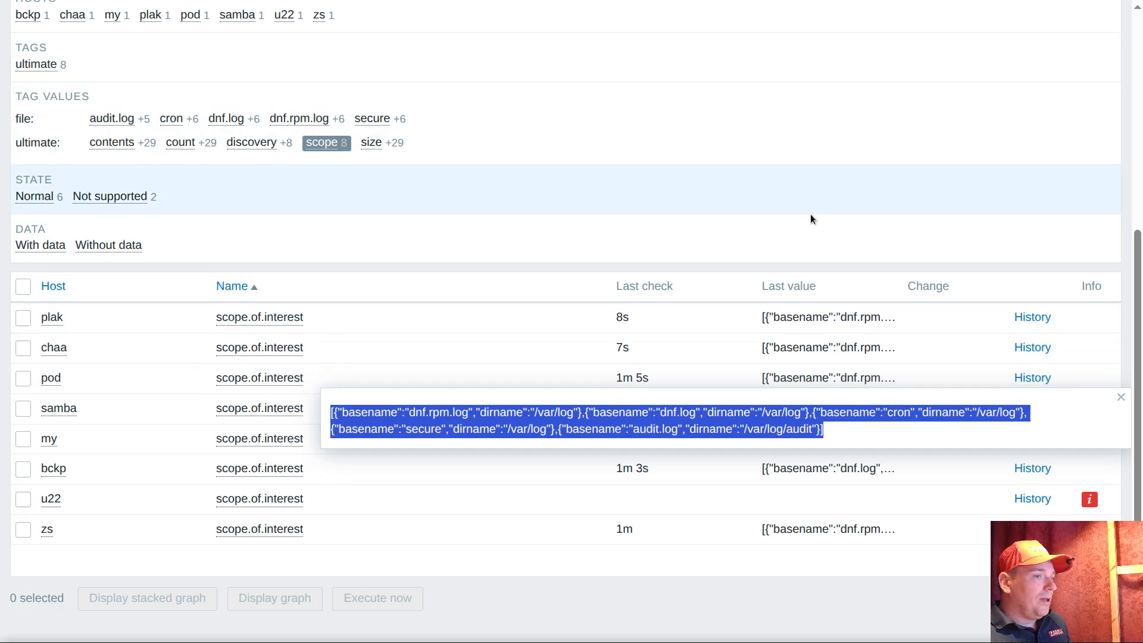
# Open the ultimate var log monitoring template's macros for editing
pyautogui.scroll(5, 811, 219)
pyautogui.click(24, 27)
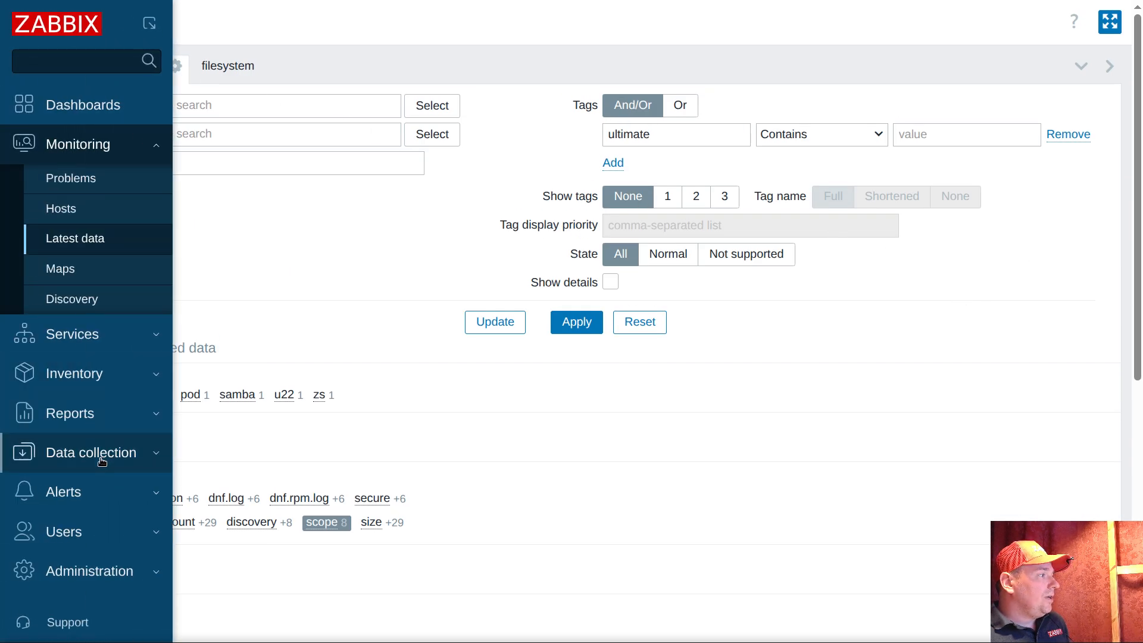
pyautogui.click(98, 452)
pyautogui.click(71, 395)
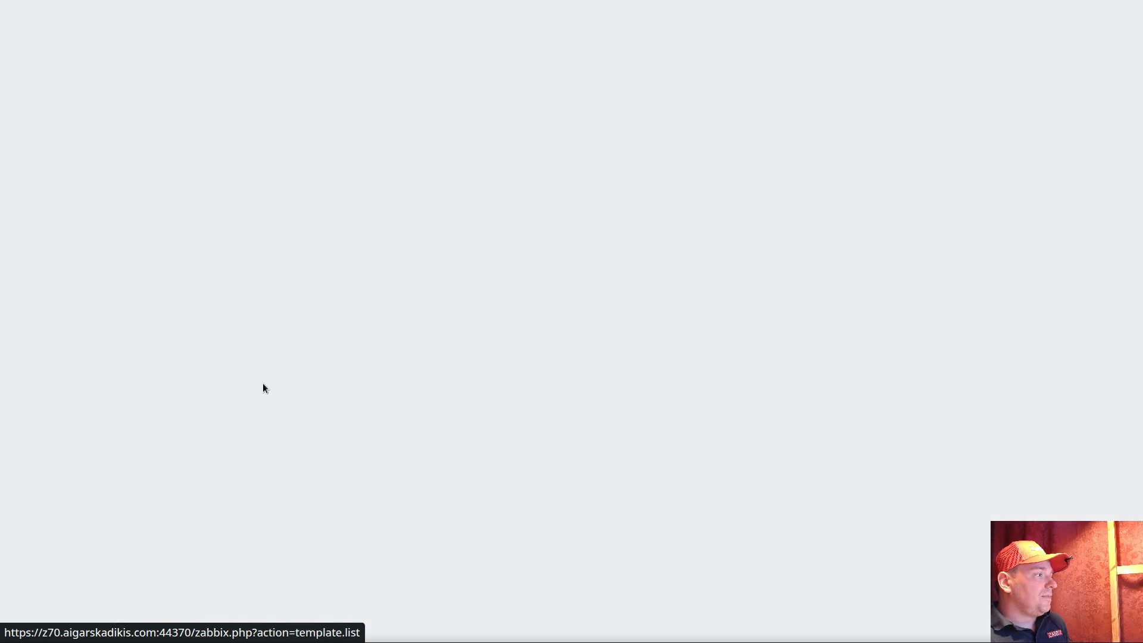
pyautogui.click(132, 335)
pyautogui.click(170, 39)
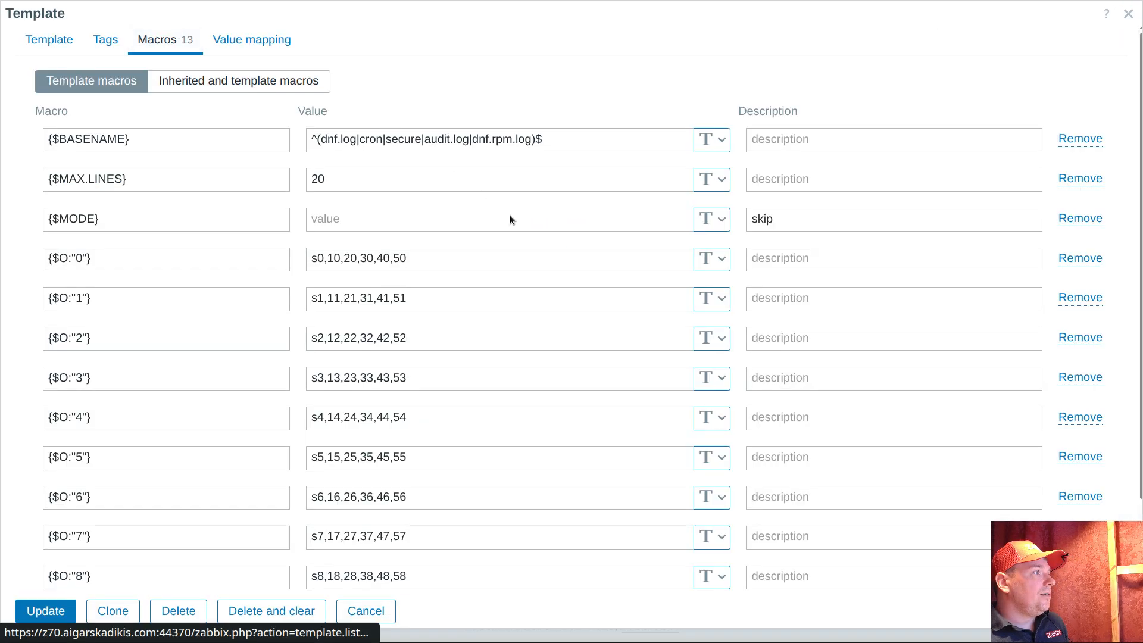
# Examine how the {$O:"0"} to {$O:"9"} context macros define the scheduling seconds, undoing any accidental edit to their values
pyautogui.scroll(-2, 509, 218)
pyautogui.moveTo(119, 154); pyautogui.dragTo(38, 151)
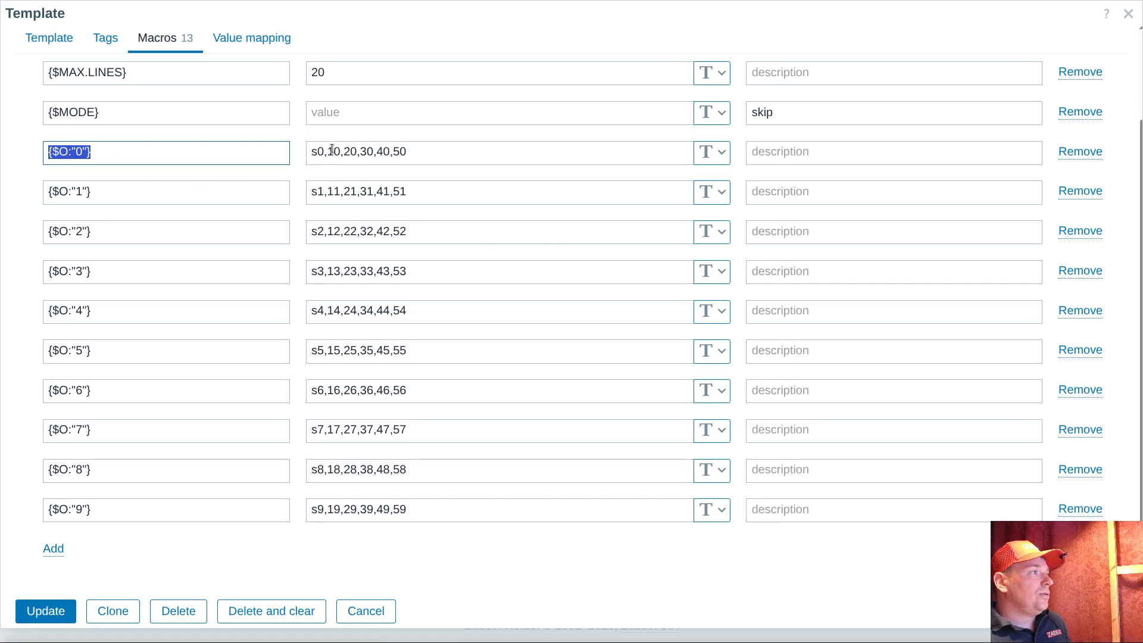
pyautogui.moveTo(328, 153); pyautogui.dragTo(356, 152)
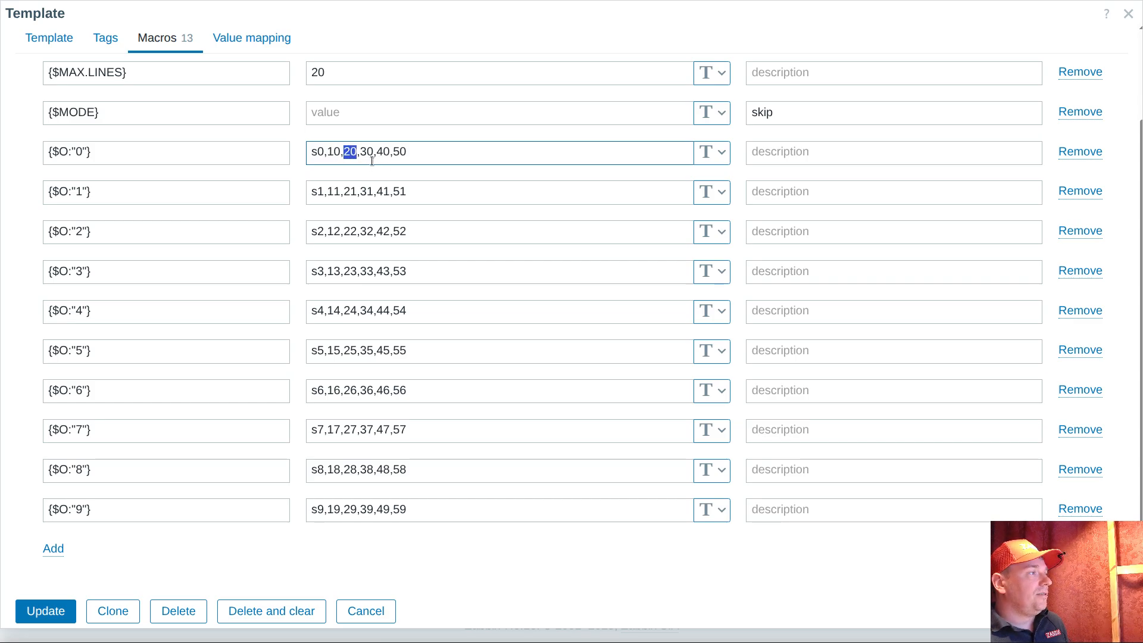
pyautogui.click(365, 153)
pyautogui.moveTo(100, 190); pyautogui.dragTo(2, 182)
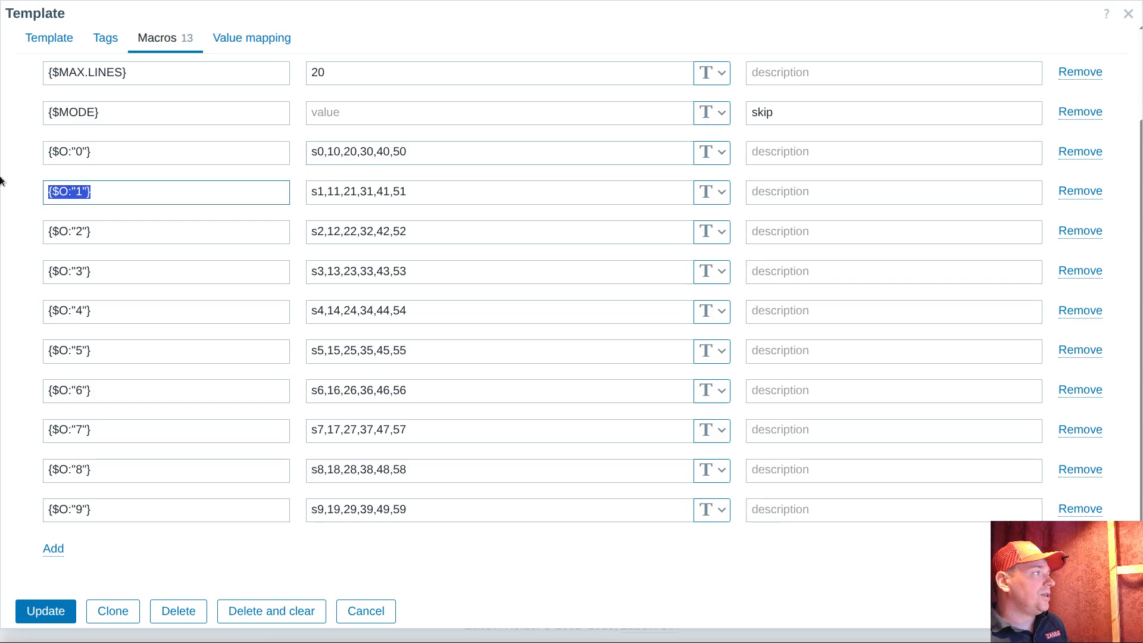
pyautogui.click(330, 192)
pyautogui.moveTo(330, 192); pyautogui.dragTo(370, 194)
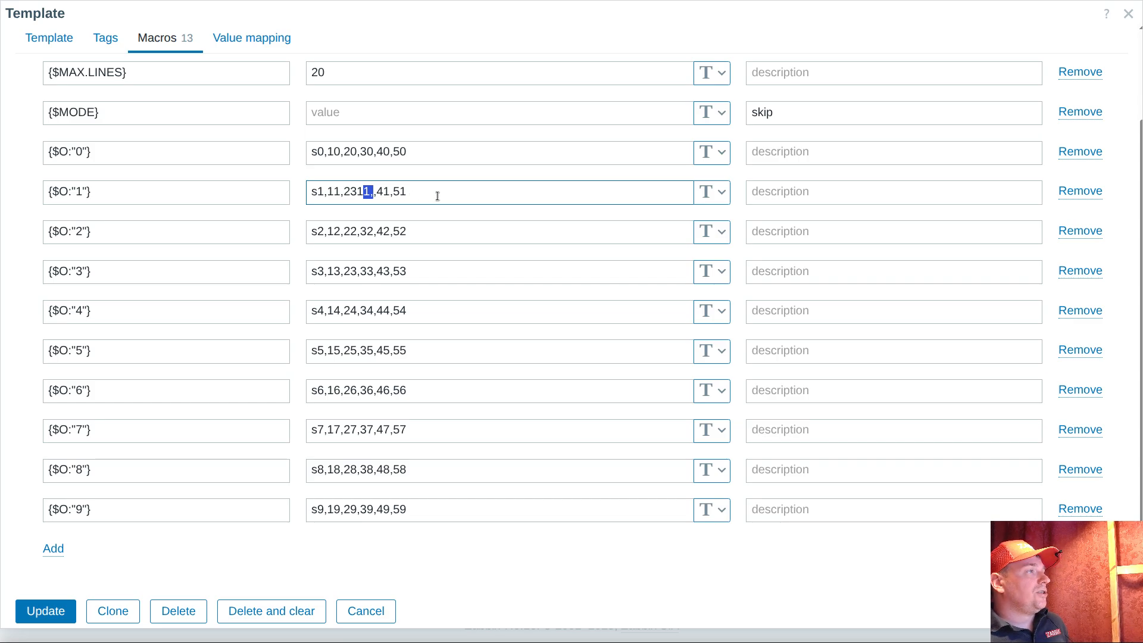
pyautogui.hotkey('ctrl', 'z')
pyautogui.click(448, 539)
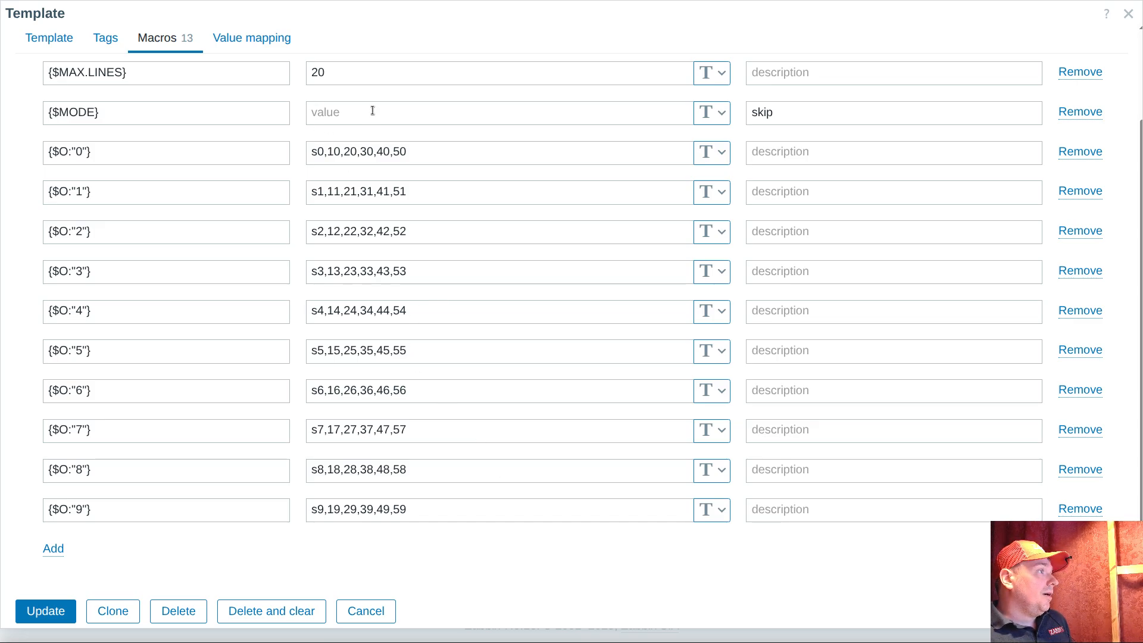
# Set the {$MODE} macro's value to skip and save the template
pyautogui.click(337, 113)
pyautogui.write('ski')
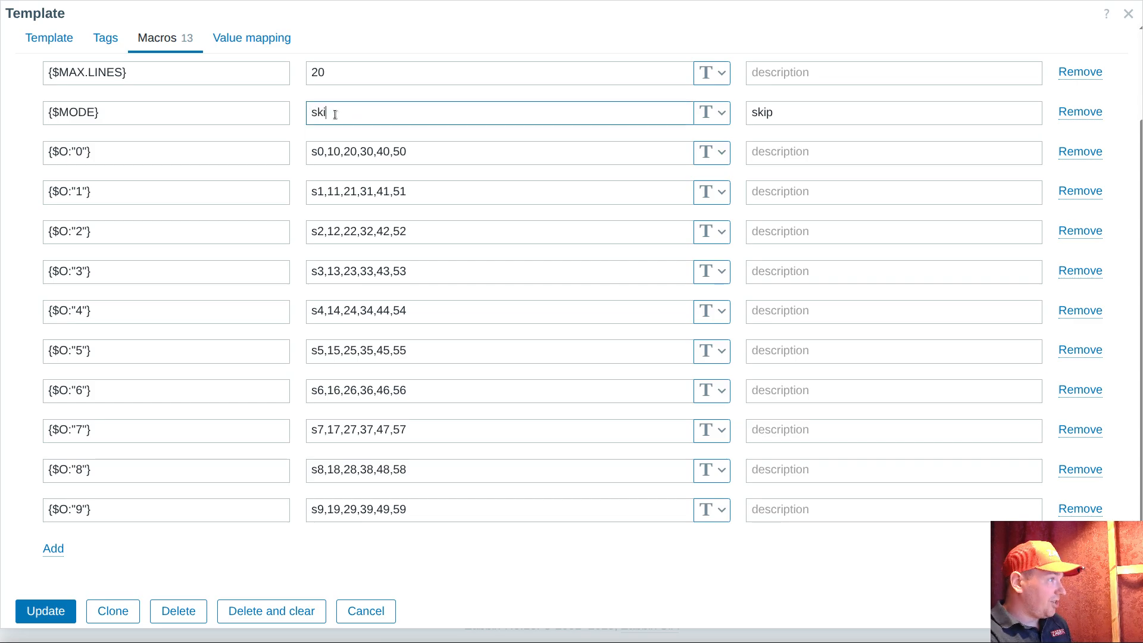
pyautogui.write('p')
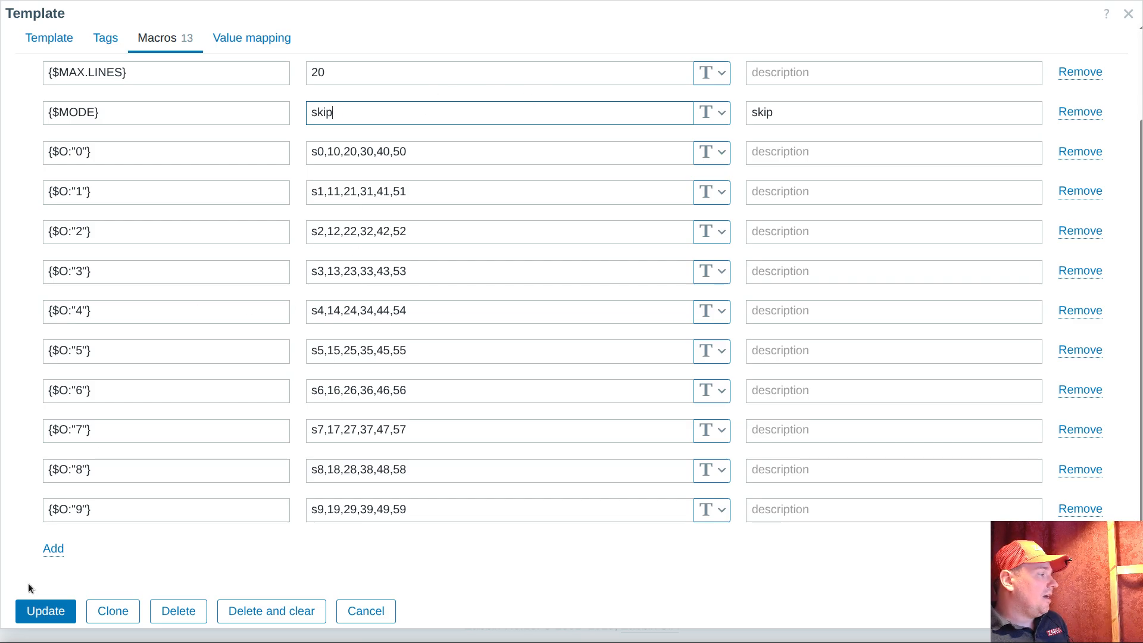
pyautogui.click(45, 612)
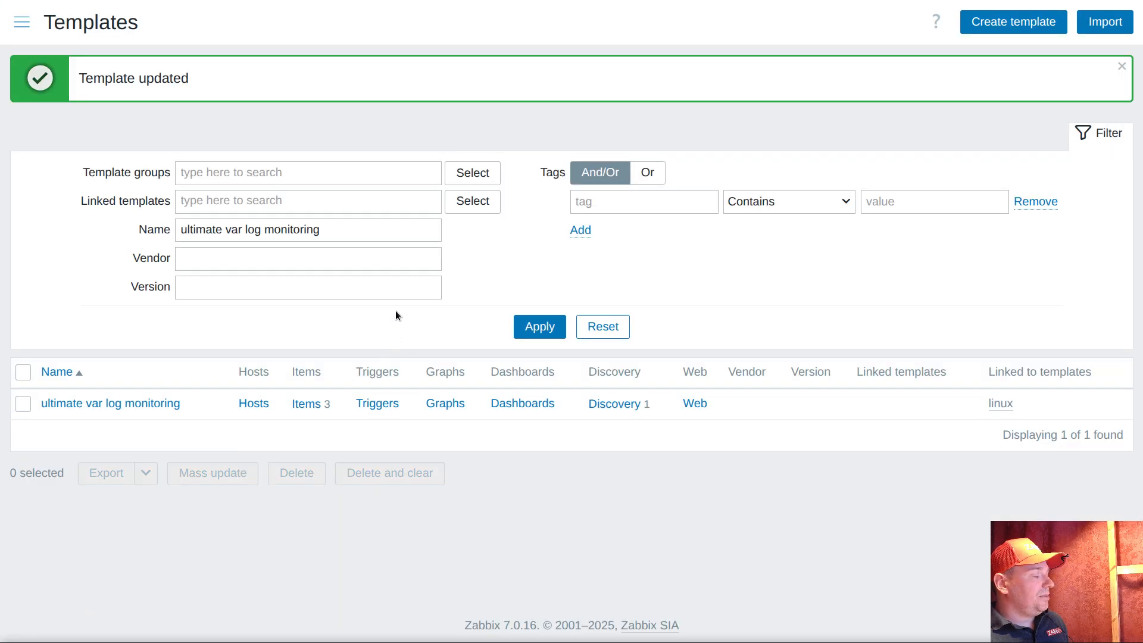
# Add a JavaScript preprocessing step to the template's log discovery rule
pyautogui.click(614, 406)
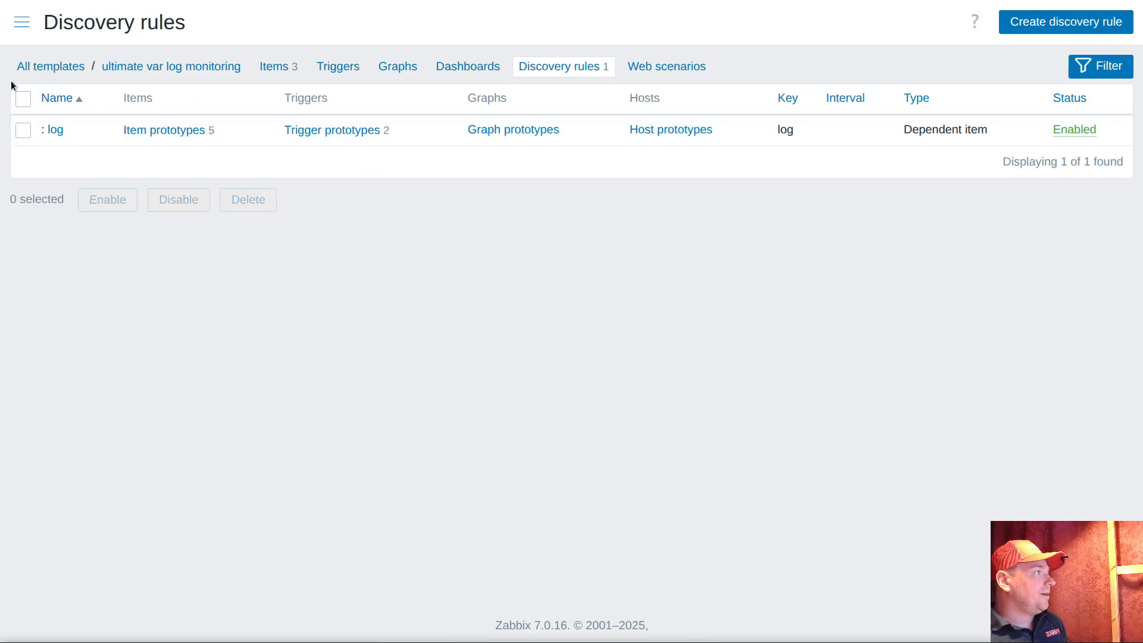
pyautogui.click(55, 129)
pyautogui.click(163, 111)
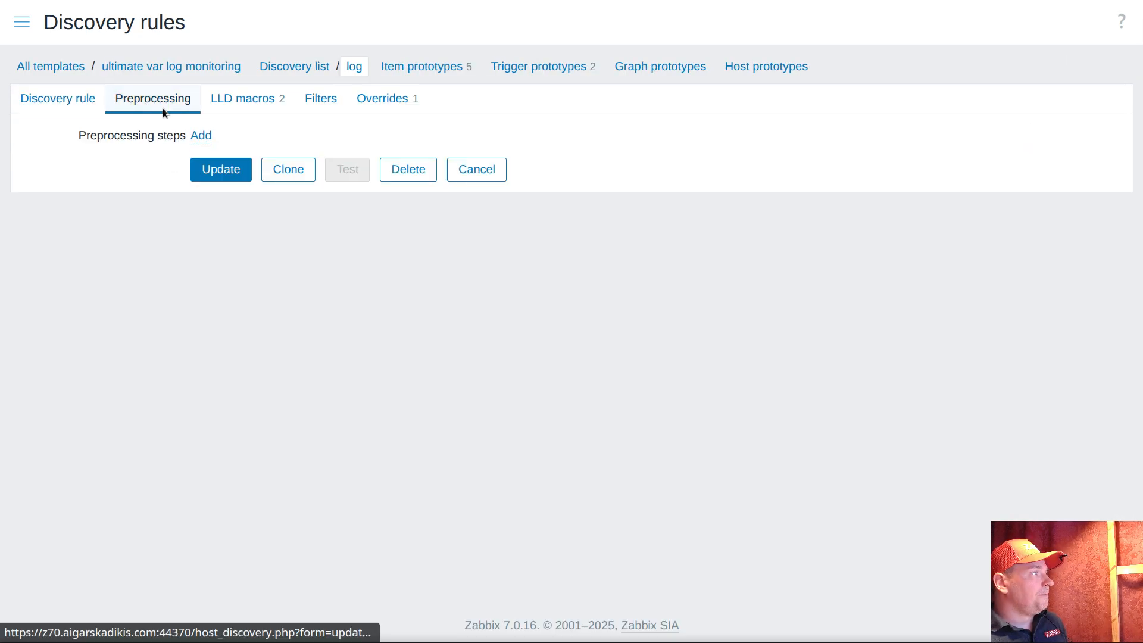
pyautogui.click(202, 137)
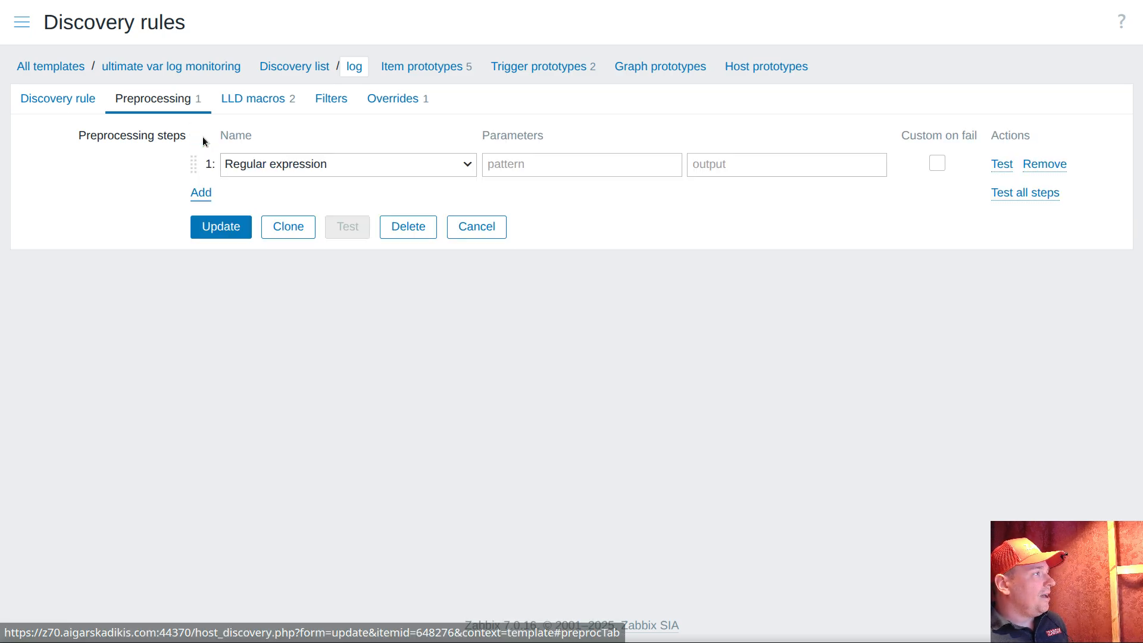
pyautogui.click(287, 166)
pyautogui.scroll(-3, 311, 372)
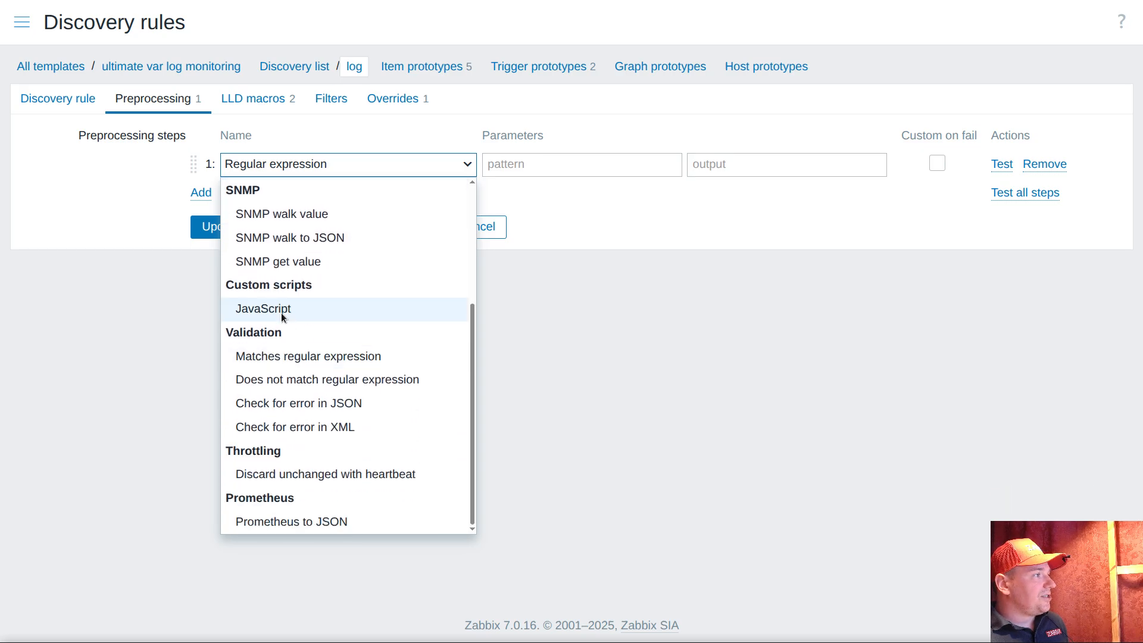
pyautogui.click(265, 310)
# Copy the whole offset.js script from the code editor and paste it into the discovery rule's JavaScript preprocessing step in Zabbix
pyautogui.hotkey('alt', 'Tab')
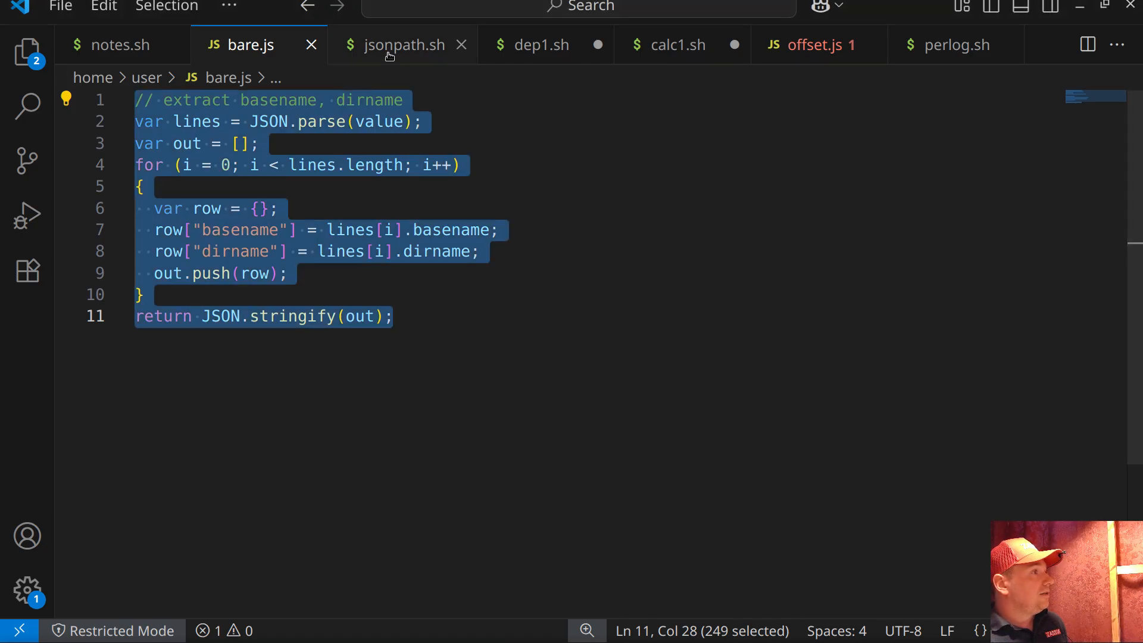
pyautogui.click(816, 48)
pyautogui.hotkey('ctrl', 'a')
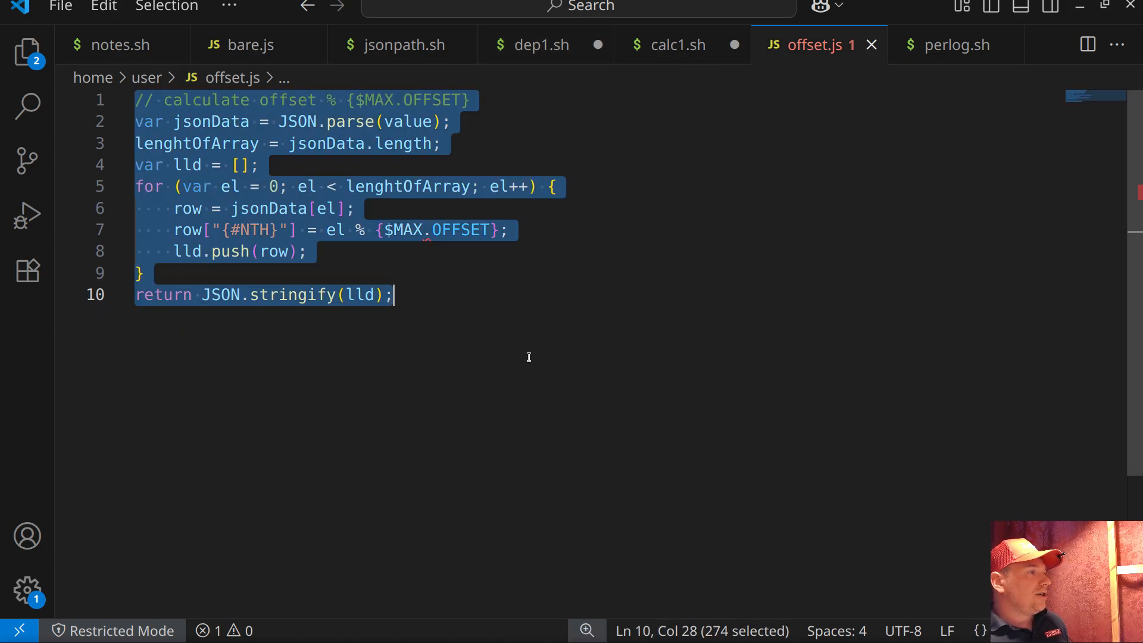
pyautogui.rightClick(344, 158)
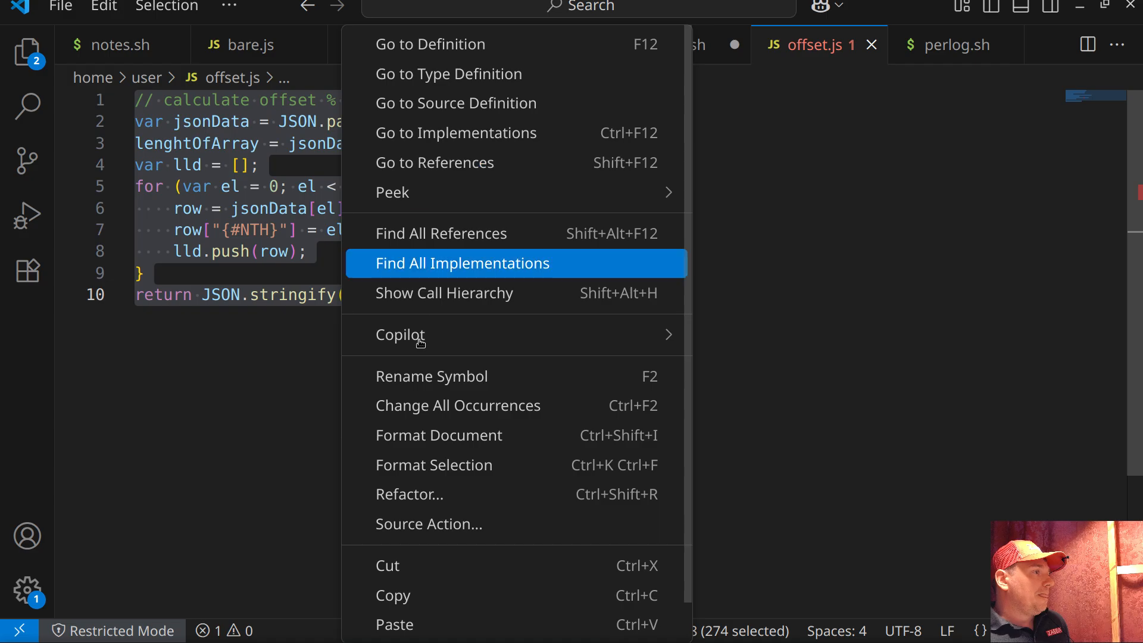
pyautogui.click(393, 595)
pyautogui.hotkey('alt', 'Tab')
pyautogui.click(516, 168)
pyautogui.hotkey('ctrl', 'v')
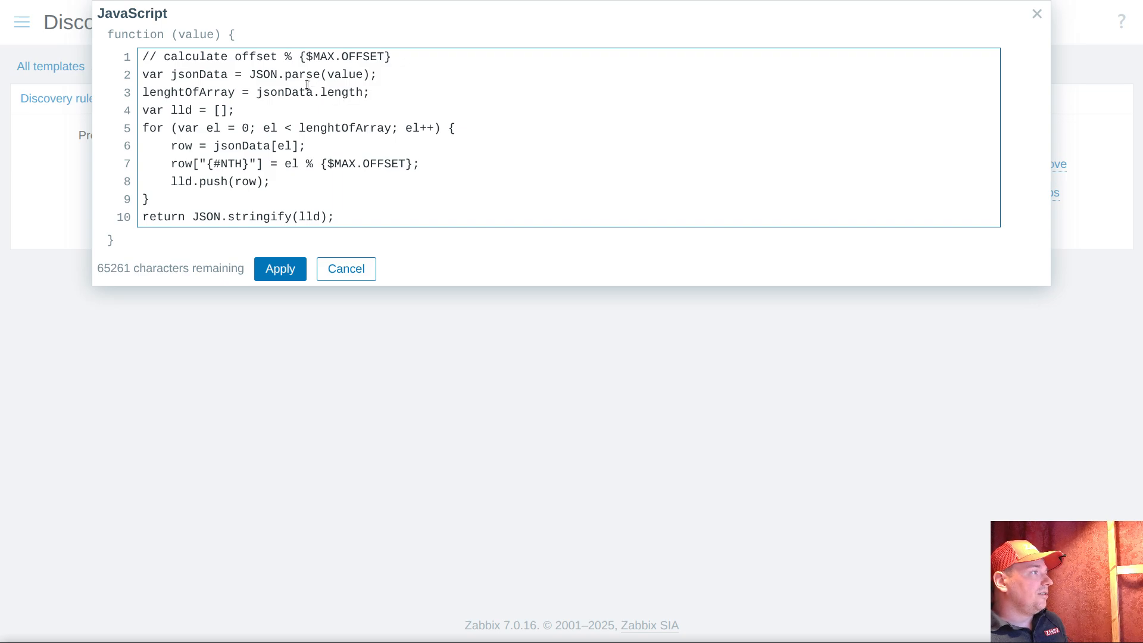
# Review the script's array length and {#NTH} lines, copy the {$MAX.OFFSET} macro name, then apply the script and save the discovery rule
pyautogui.moveTo(251, 92); pyautogui.dragTo(392, 100)
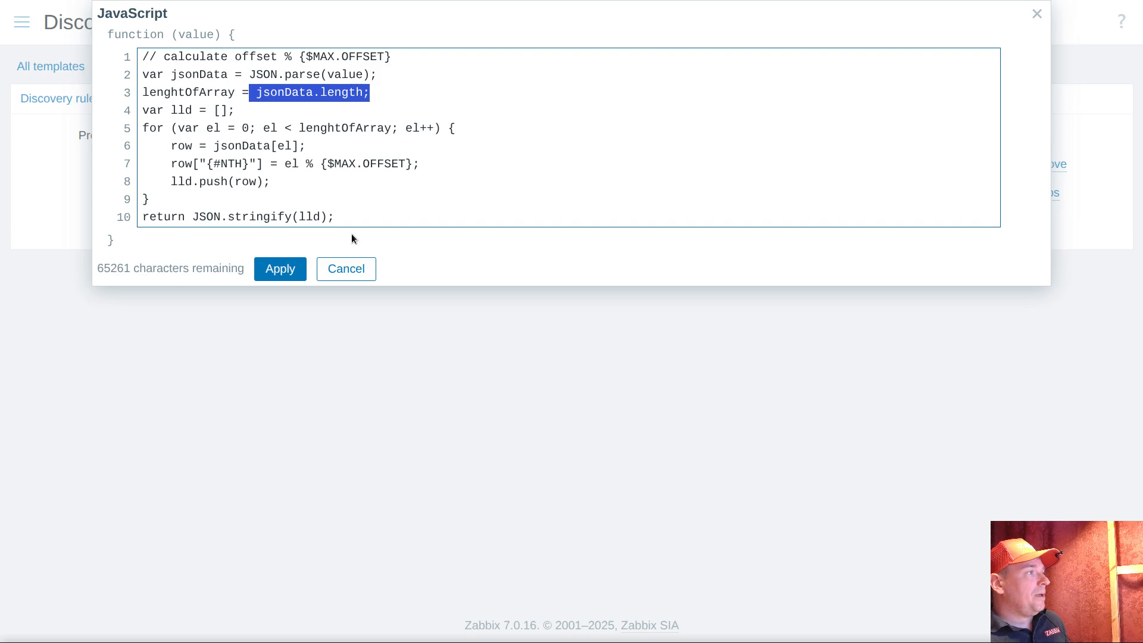
pyautogui.moveTo(321, 164); pyautogui.dragTo(413, 164)
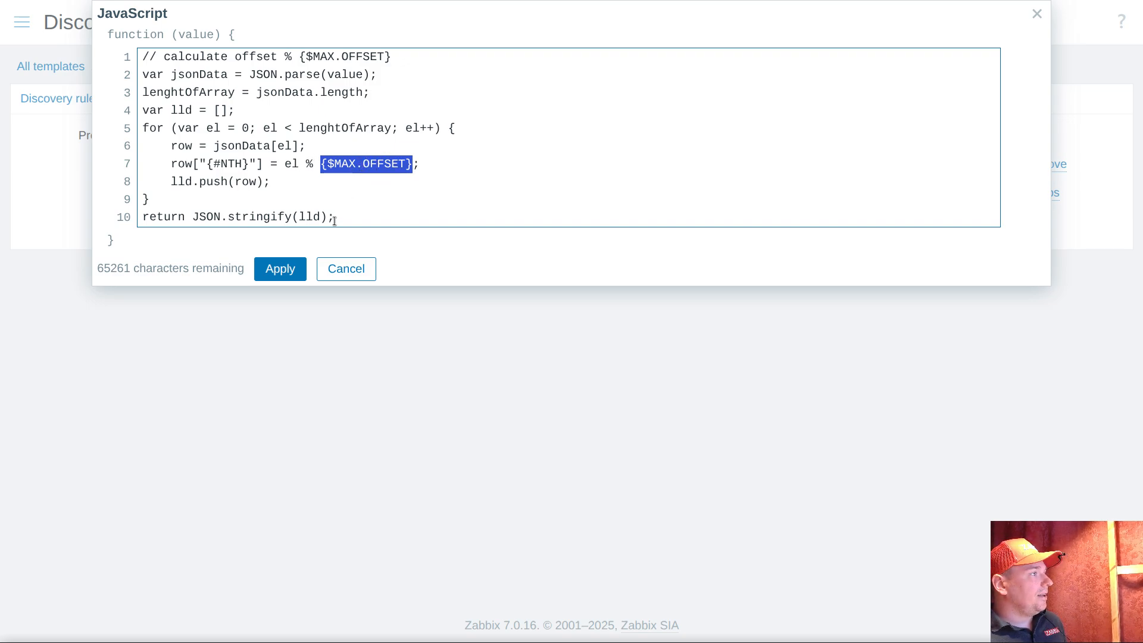
pyautogui.moveTo(205, 168); pyautogui.dragTo(247, 165)
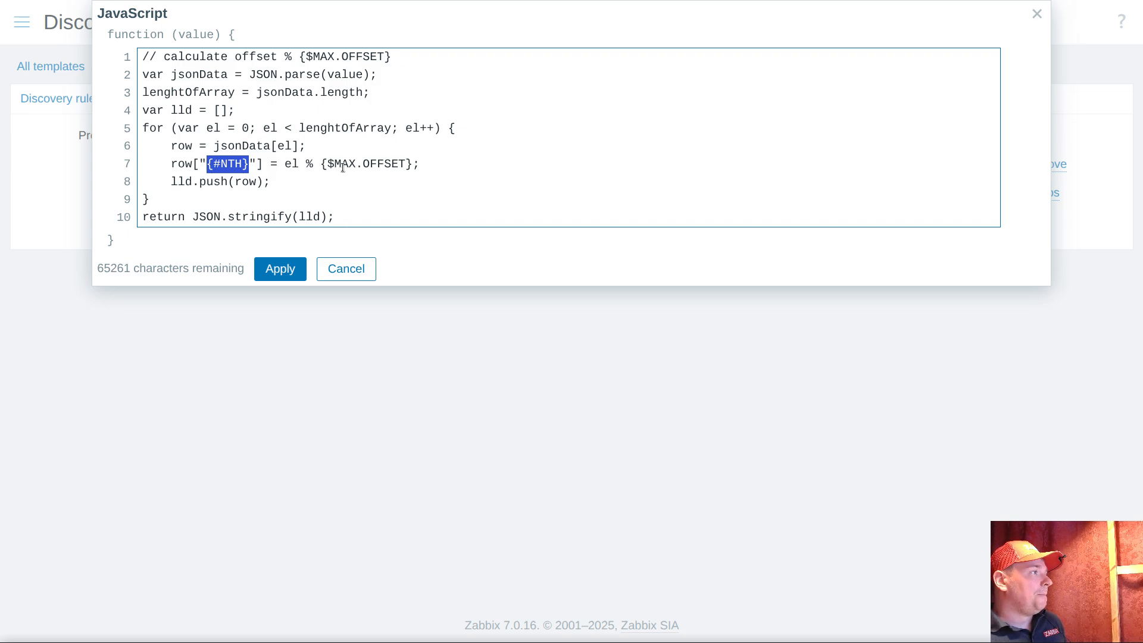
pyautogui.moveTo(322, 164); pyautogui.dragTo(414, 164)
pyautogui.rightClick(399, 165)
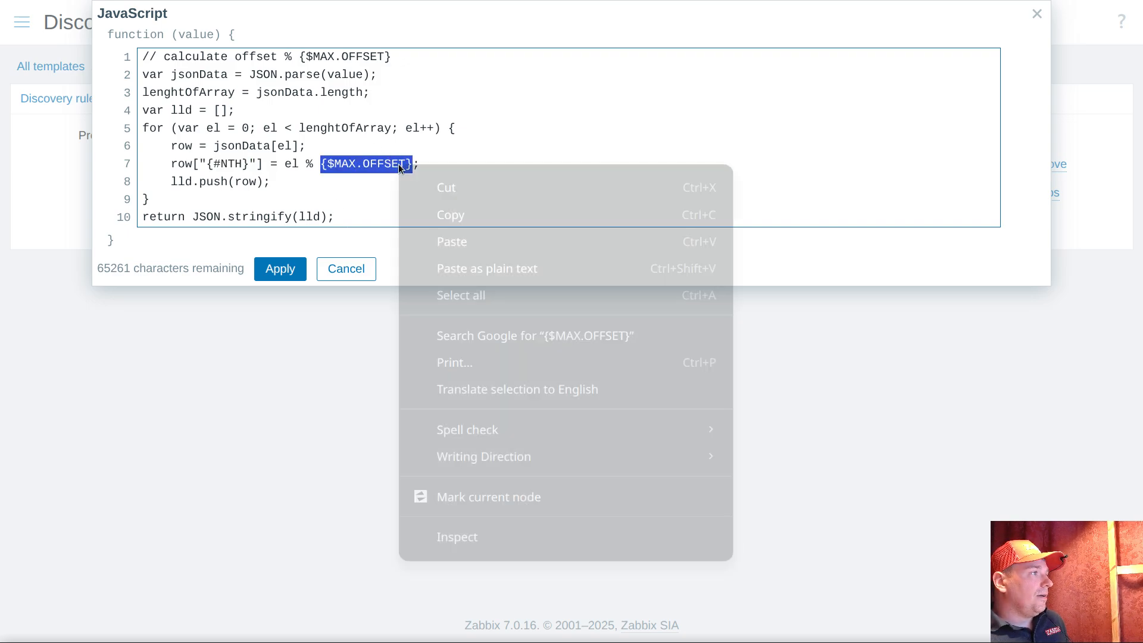
pyautogui.click(437, 214)
pyautogui.click(280, 269)
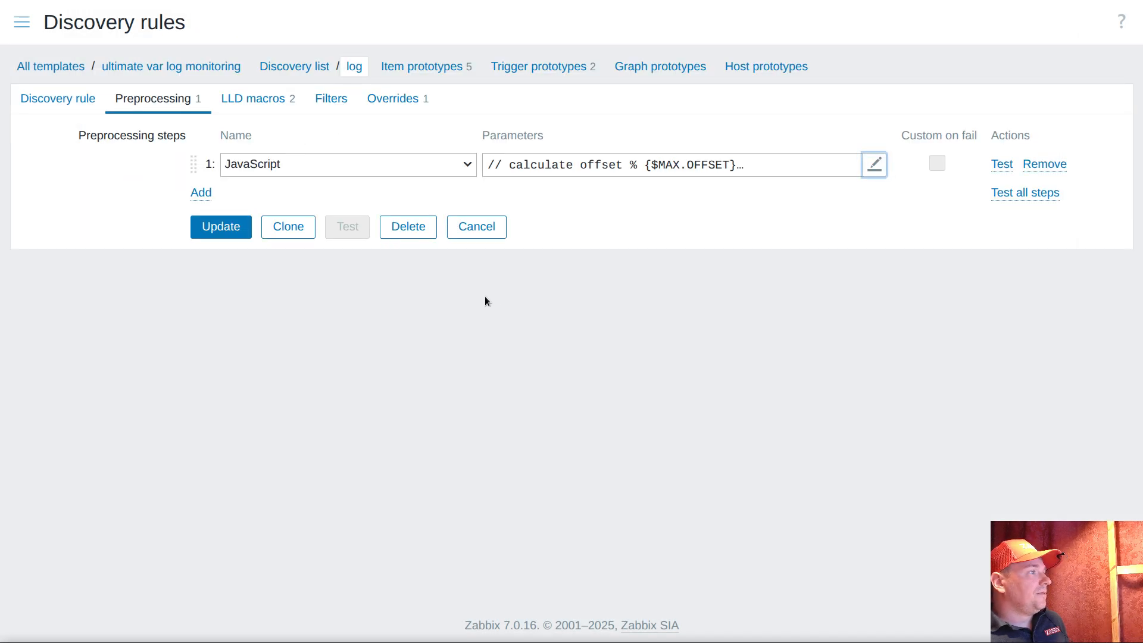
pyautogui.click(211, 228)
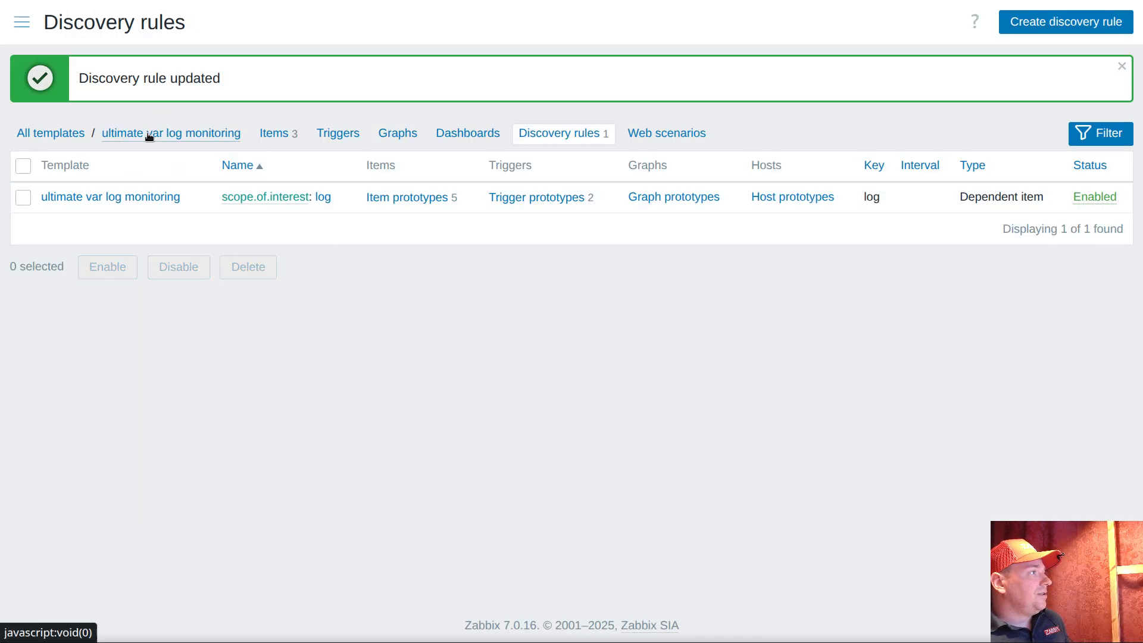
# Add a {$MAX.OFFSET} macro with the value 10 to the ultimate var log monitoring template and save the template
pyautogui.click(148, 133)
pyautogui.click(150, 40)
pyautogui.scroll(-2, 140, 423)
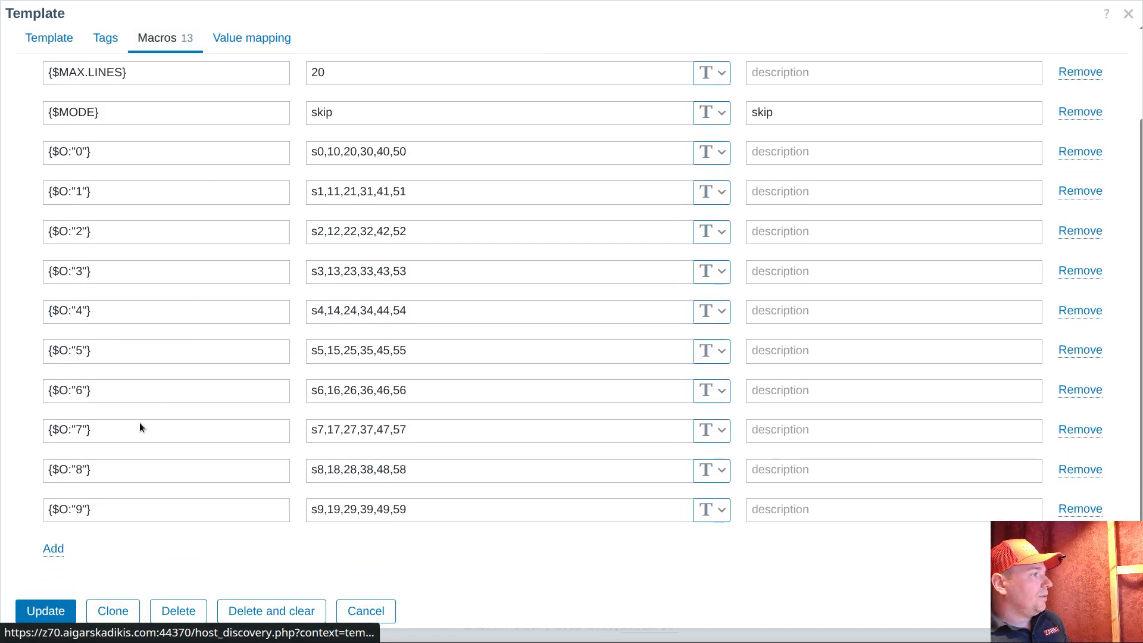
pyautogui.click(53, 549)
pyautogui.click(66, 549)
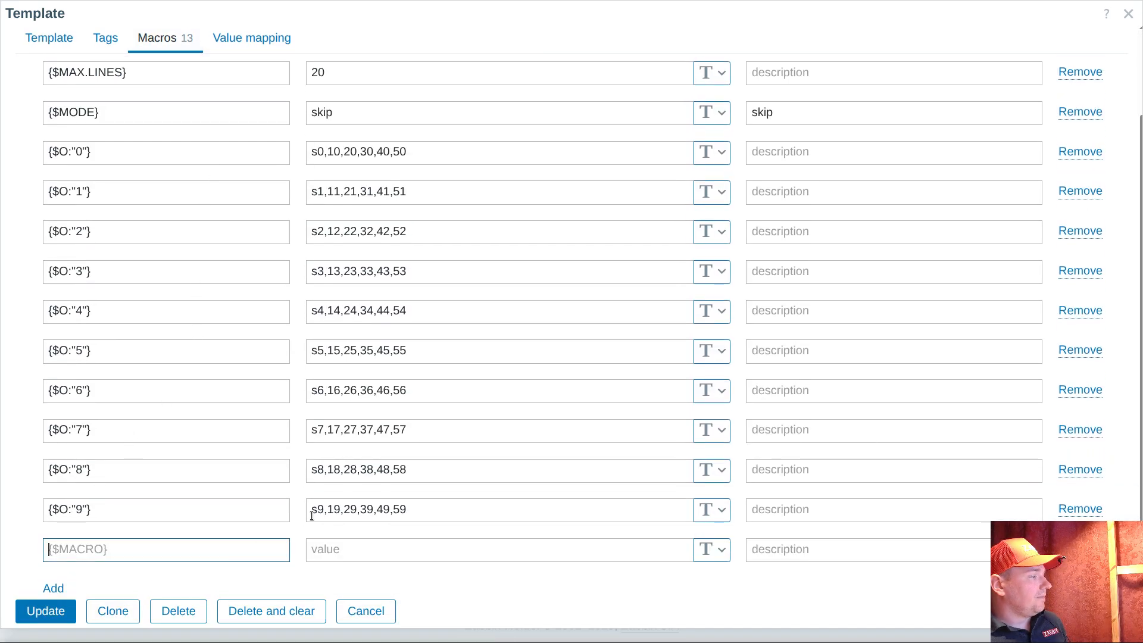
pyautogui.hotkey('ctrl', 'v')
pyautogui.click(398, 548)
pyautogui.write('10')
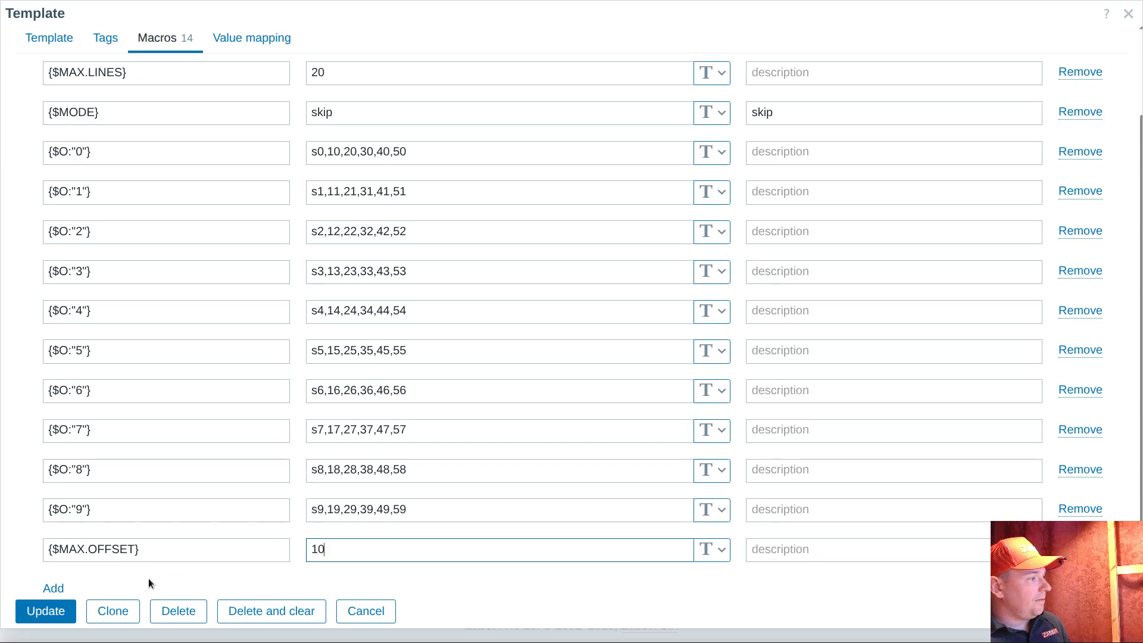
pyautogui.click(46, 611)
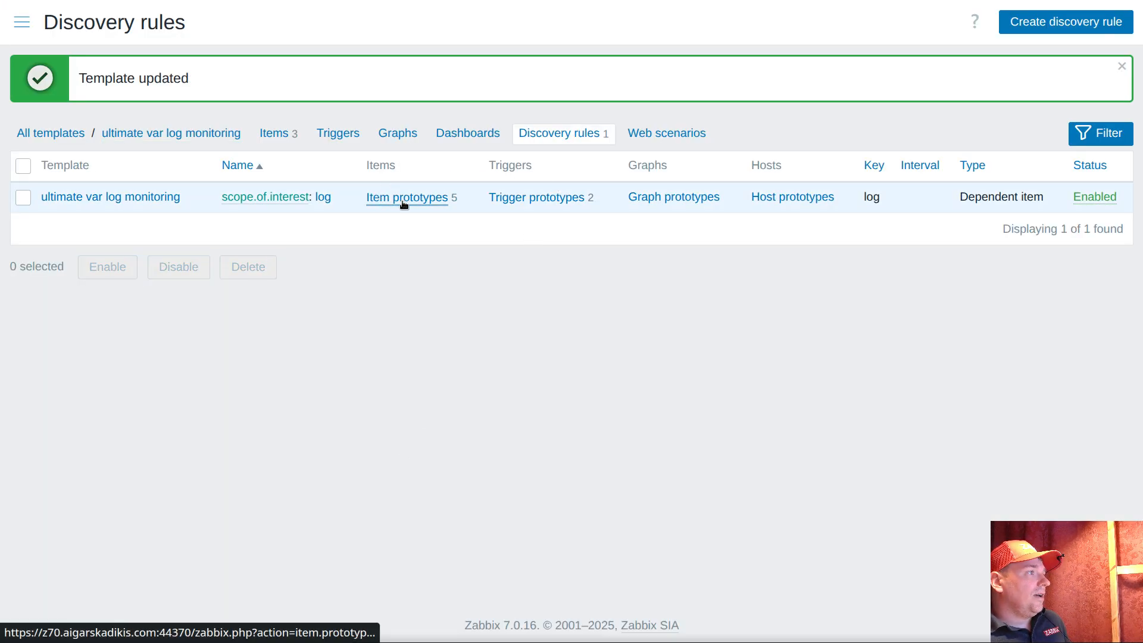
# Open the {#DIRNAME}/{#BASENAME} contents item prototype, switch its custom interval to Scheduling and set the update interval to 0
pyautogui.click(405, 197)
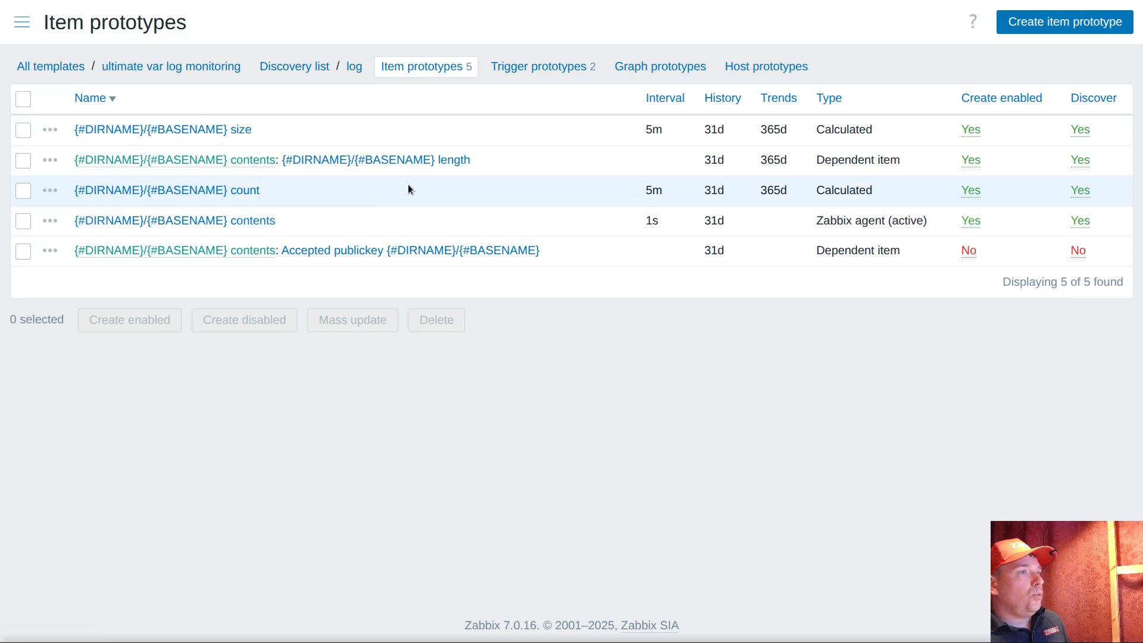
pyautogui.click(241, 222)
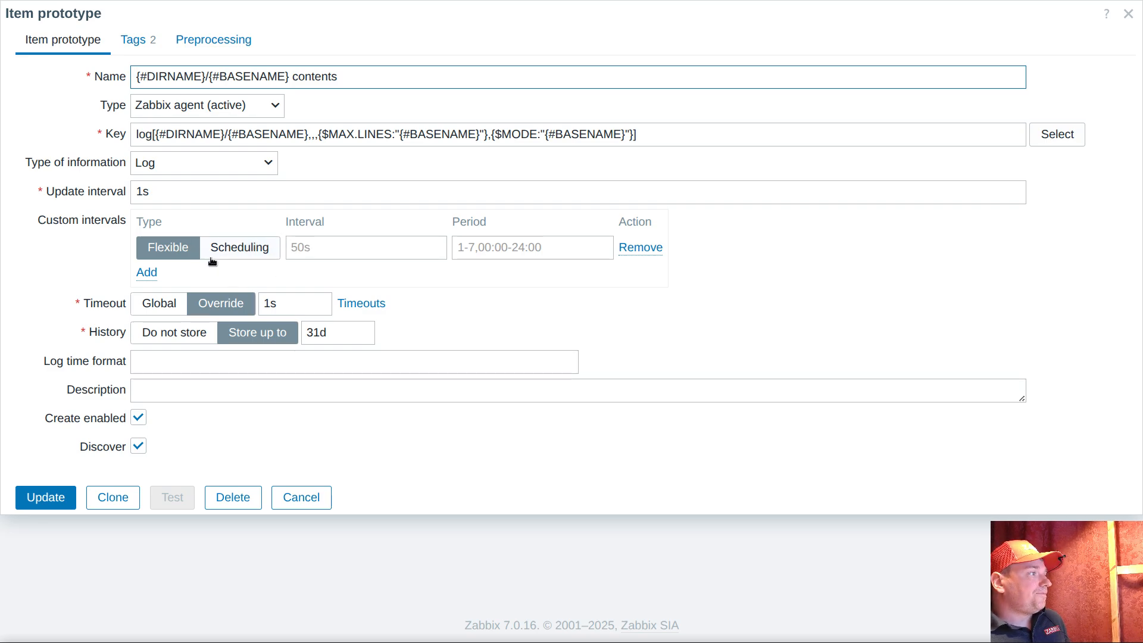
pyautogui.click(244, 249)
pyautogui.click(40, 192)
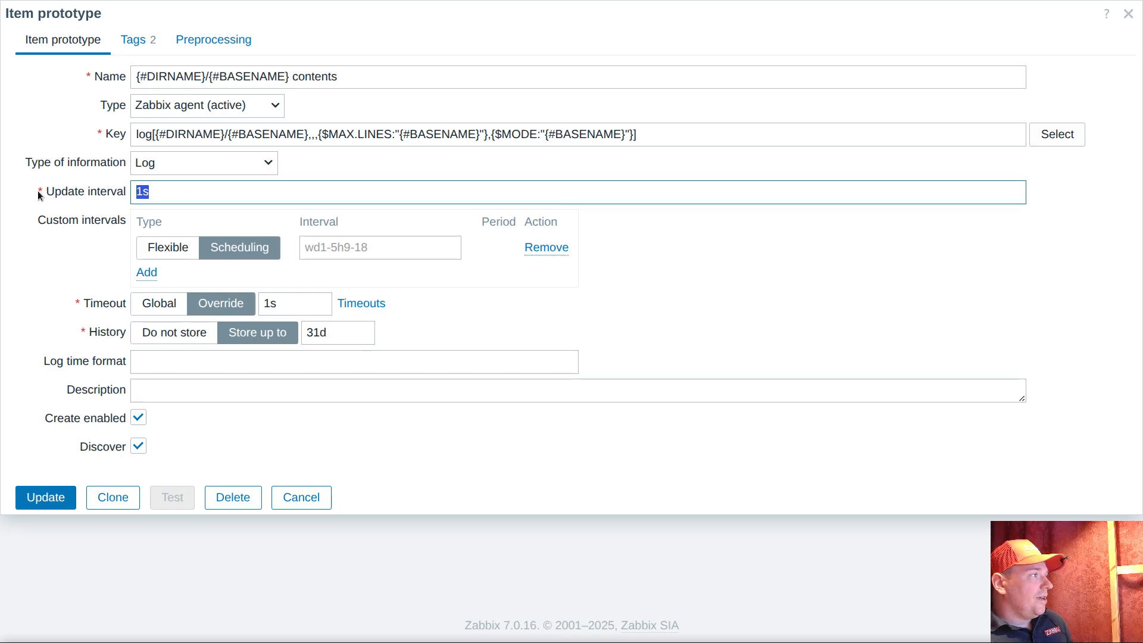
pyautogui.write('0')
# Enter {$O:"{#NTH}"} as the scheduling interval of the contents item prototype
pyautogui.click(356, 247)
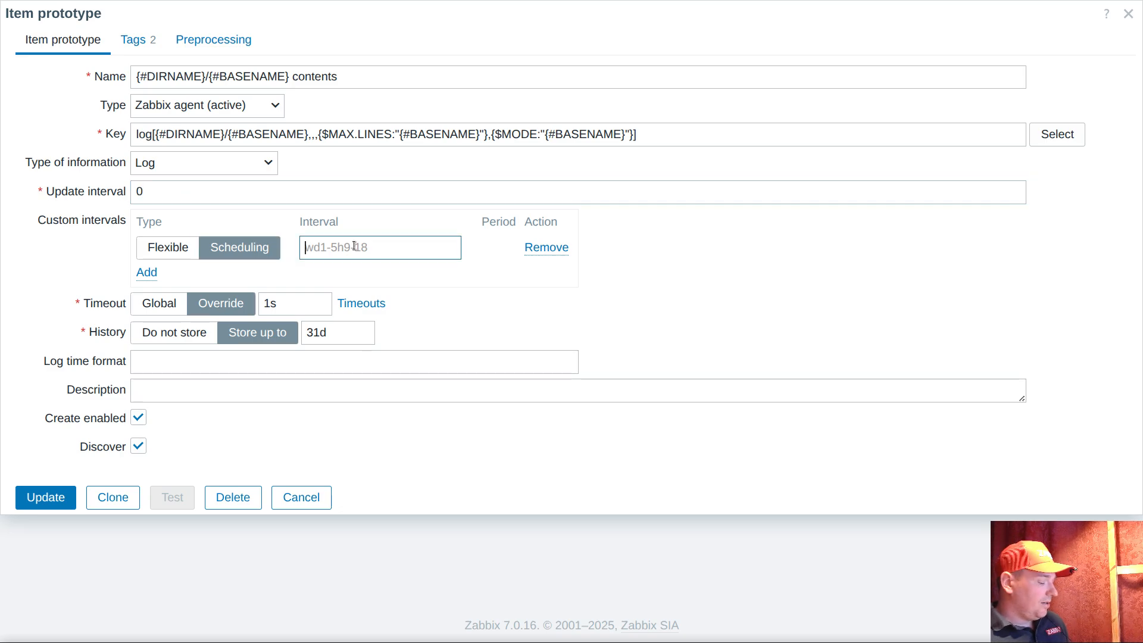
pyautogui.write('{$O:"')
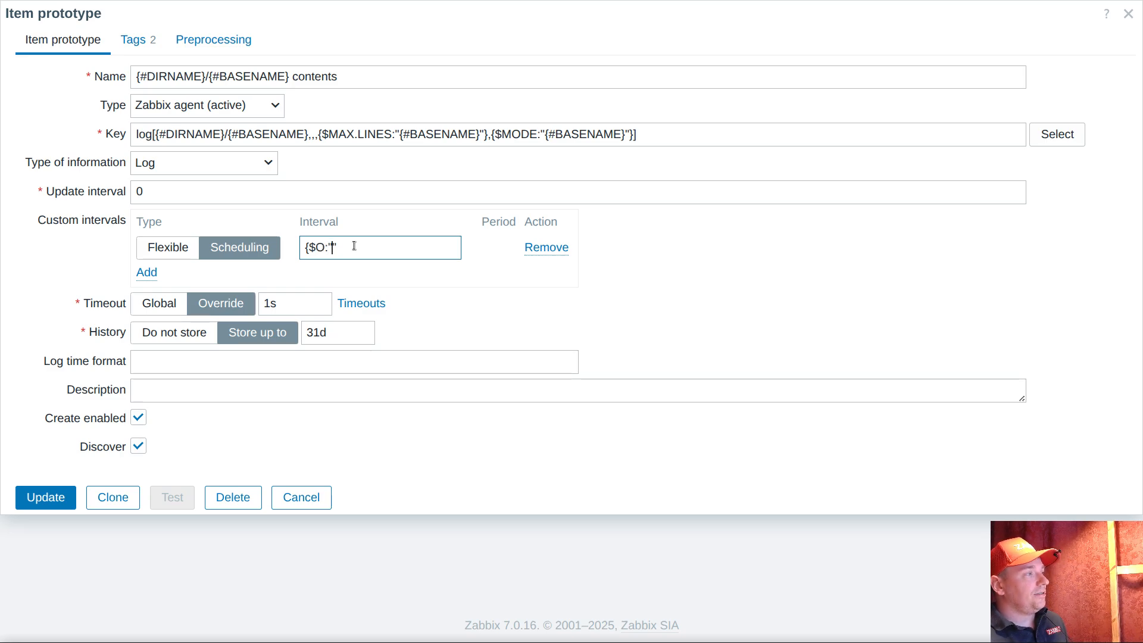
pyautogui.write('"{')
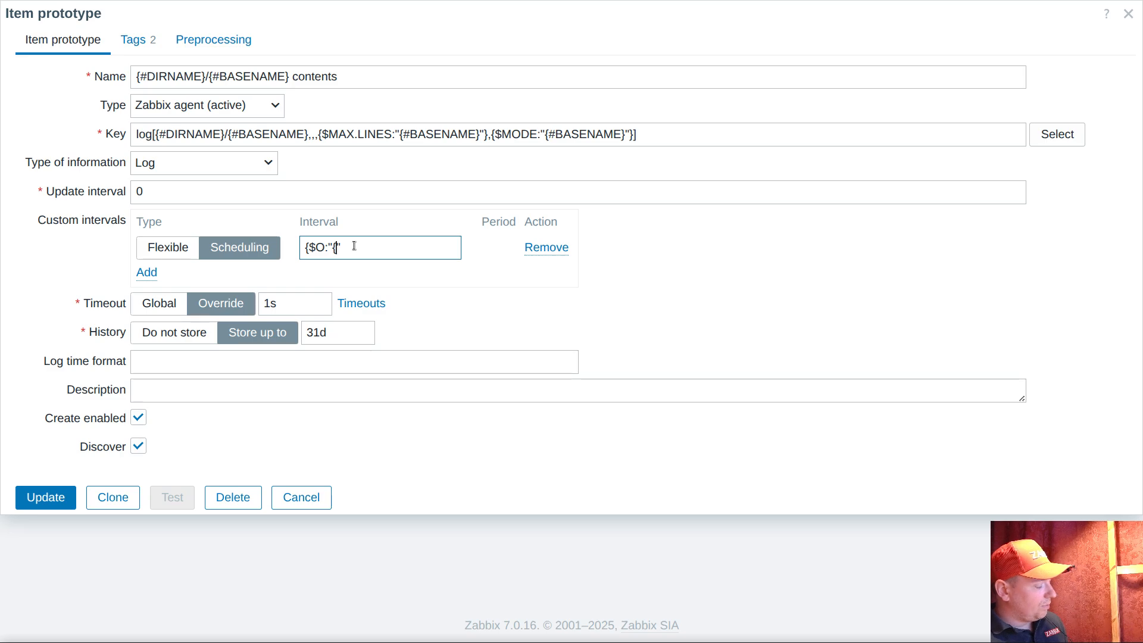
pyautogui.write('#NTH}')
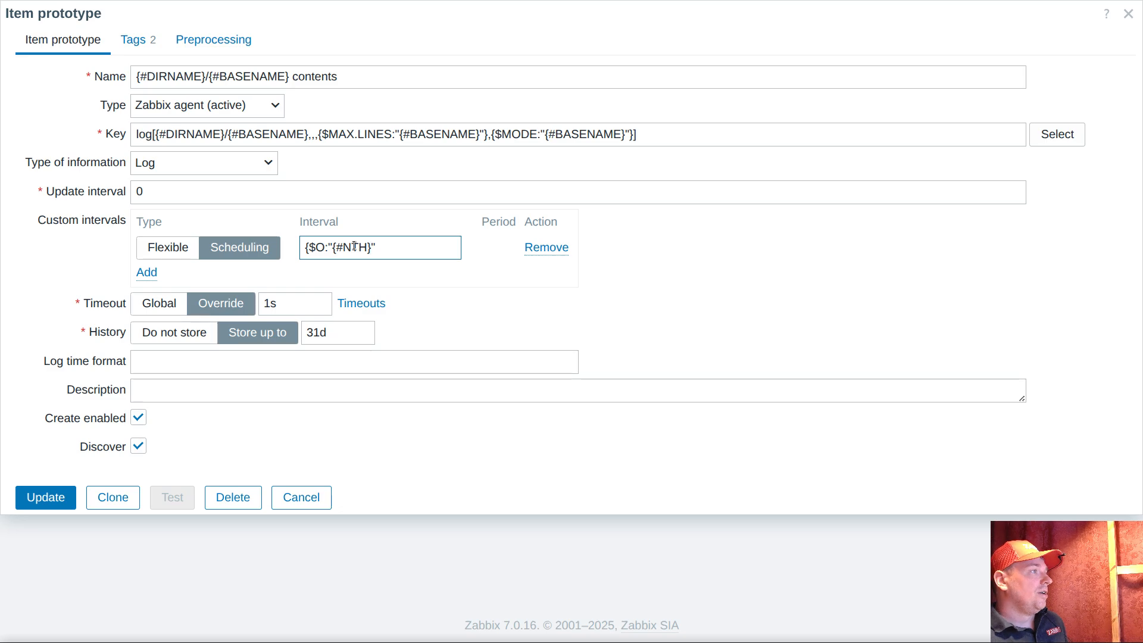
pyautogui.click(425, 246)
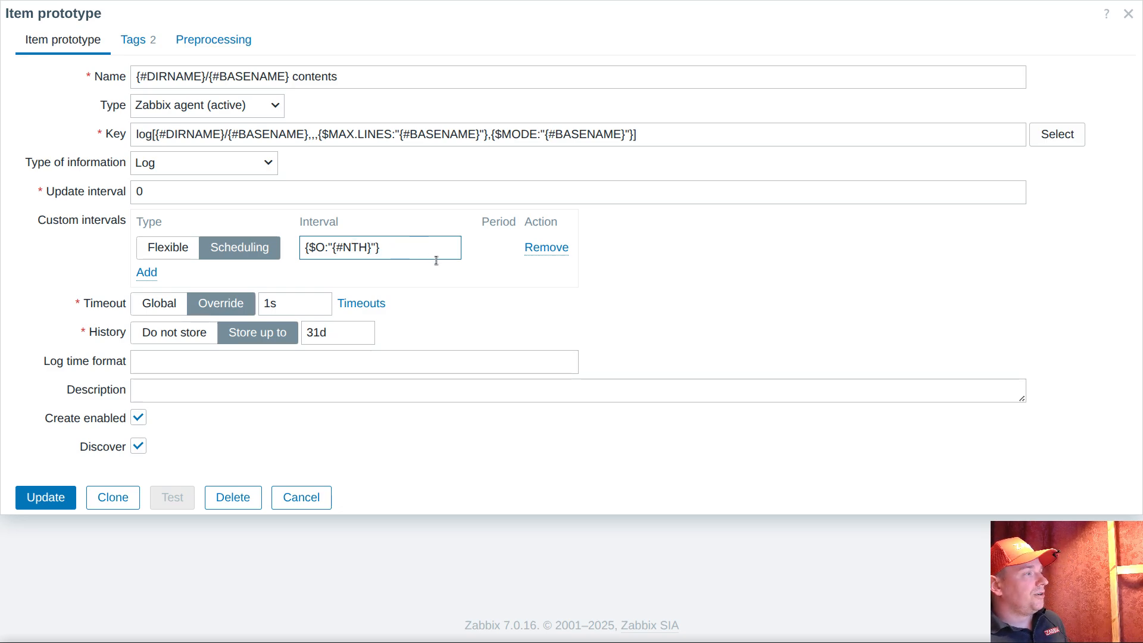
# Review the {#NTH} context, the update interval and the {$MAX.LINES} key parameter, and save the contents item prototype
pyautogui.moveTo(332, 248); pyautogui.dragTo(370, 248)
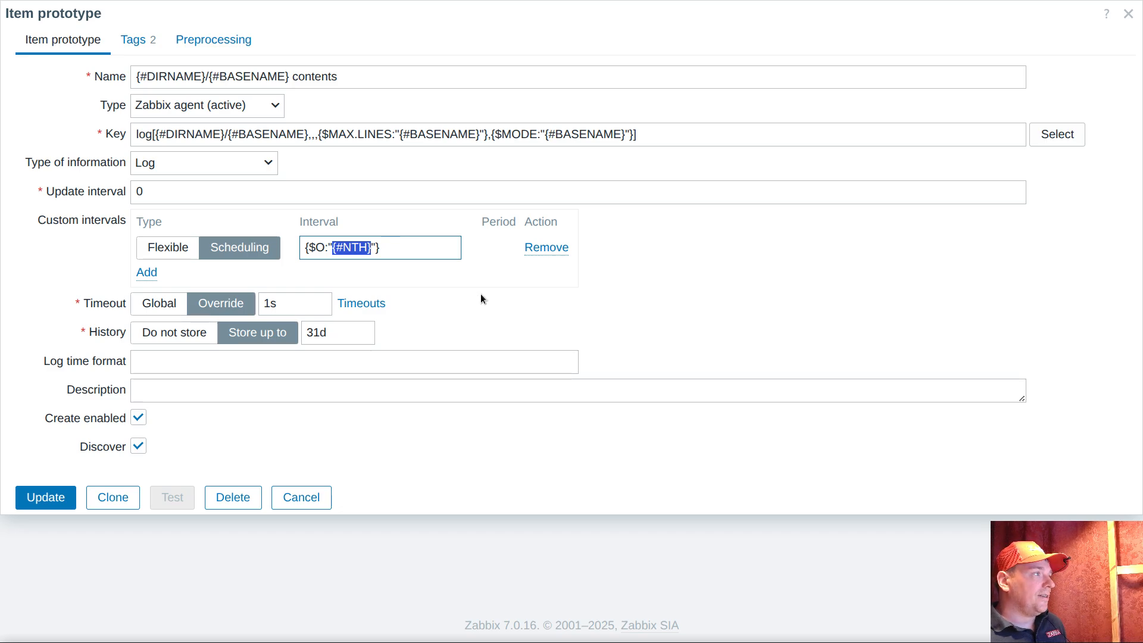
pyautogui.doubleClick(158, 191)
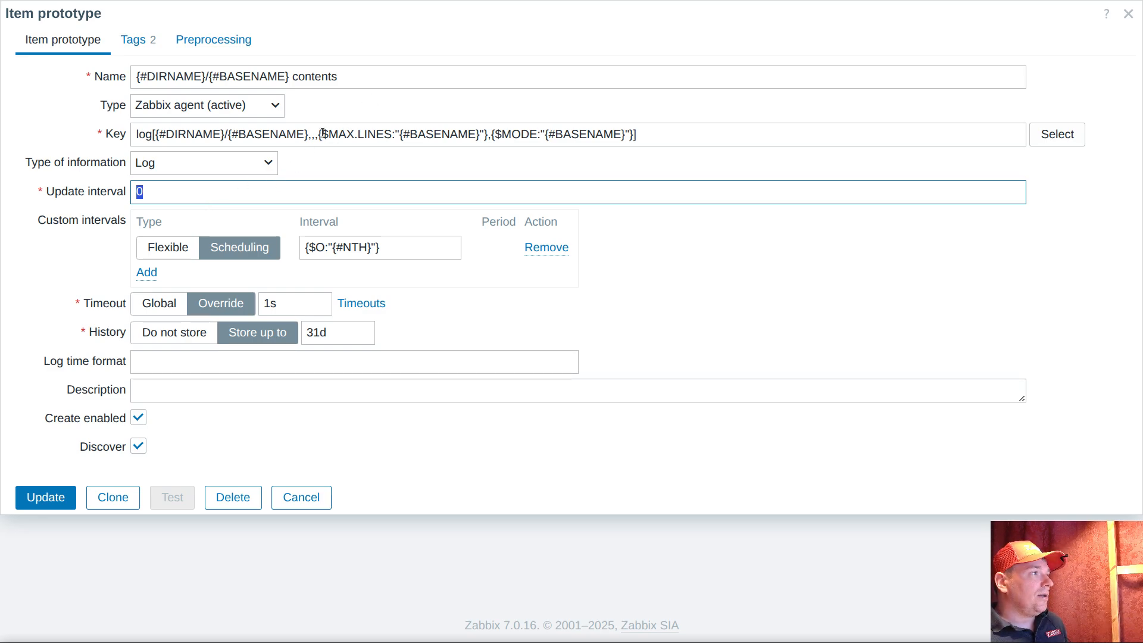
pyautogui.moveTo(320, 133); pyautogui.dragTo(489, 134)
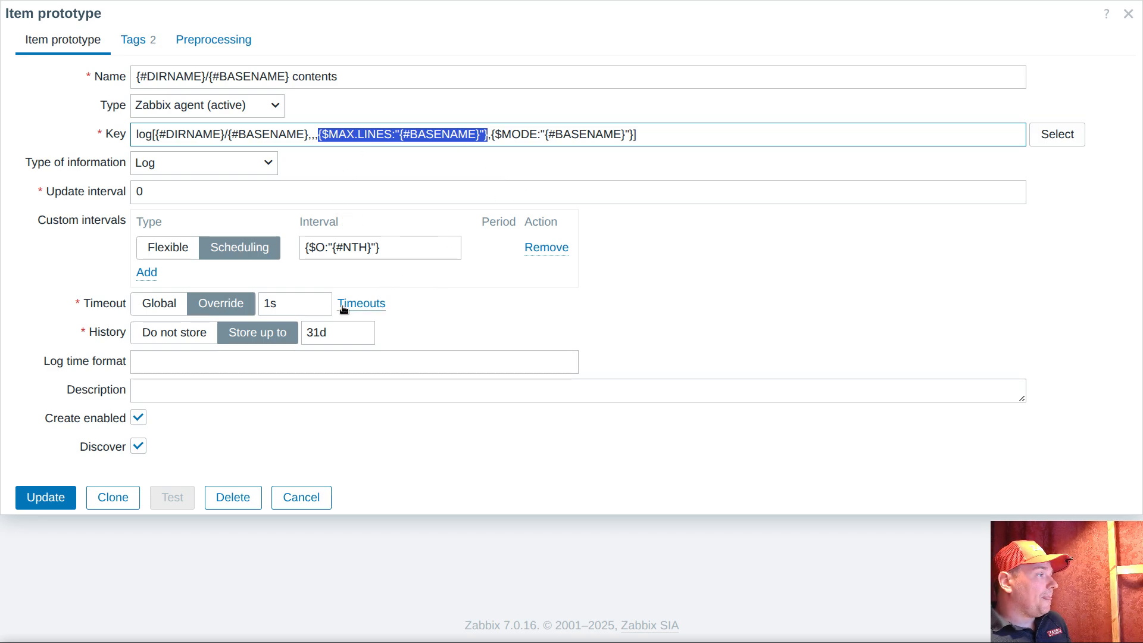
pyautogui.click(61, 492)
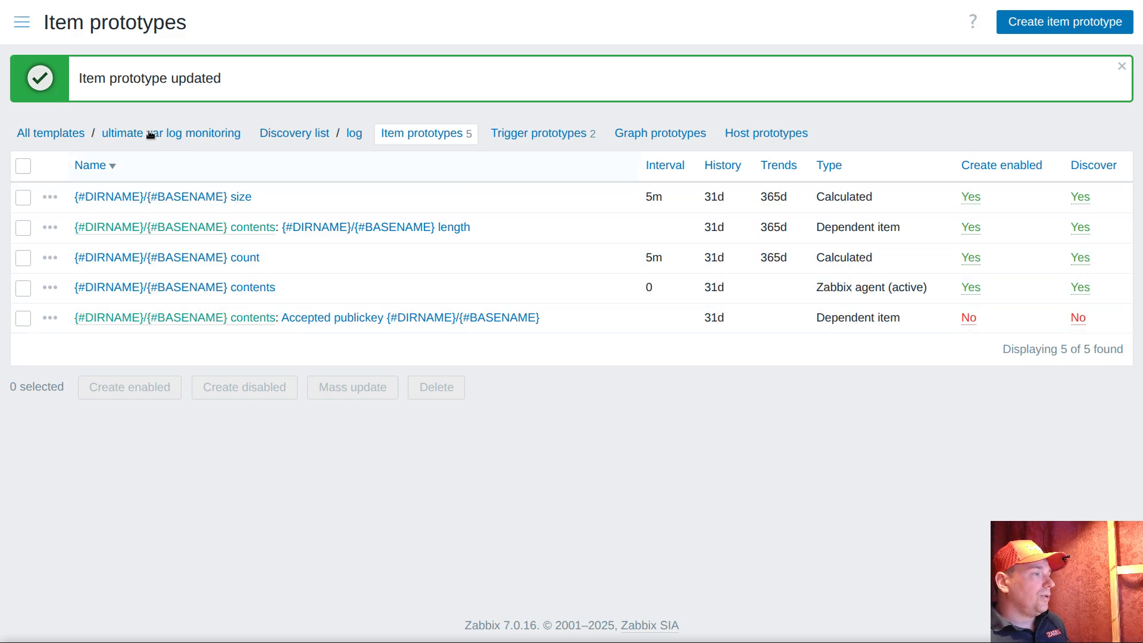
# View the current problems and open the event details of the newest problem on host plak
pyautogui.click(24, 22)
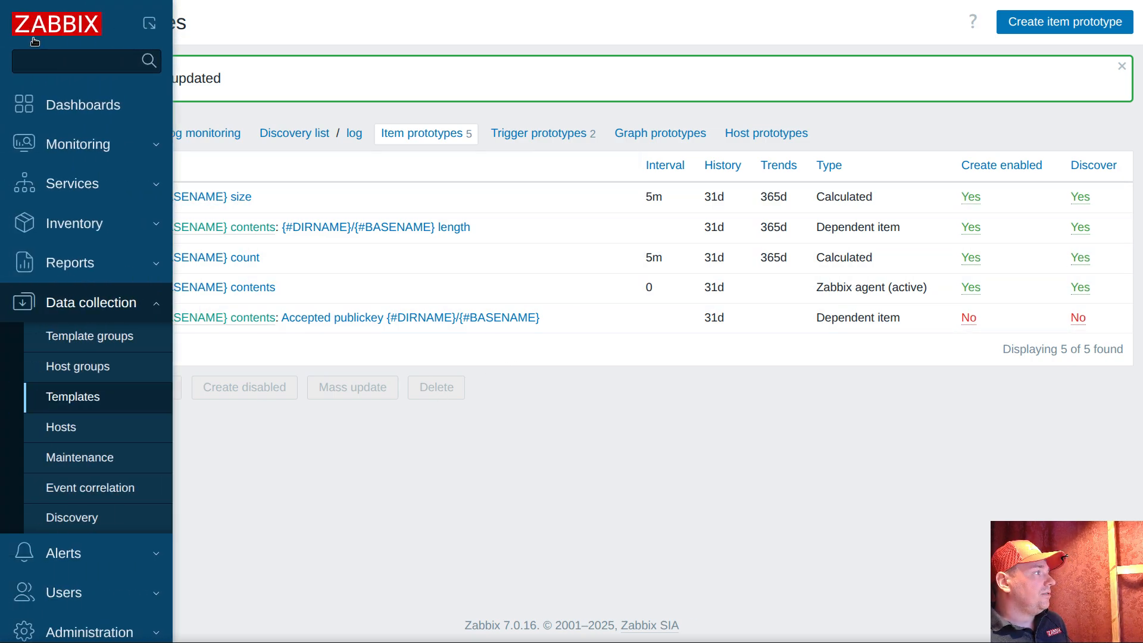
pyautogui.click(83, 149)
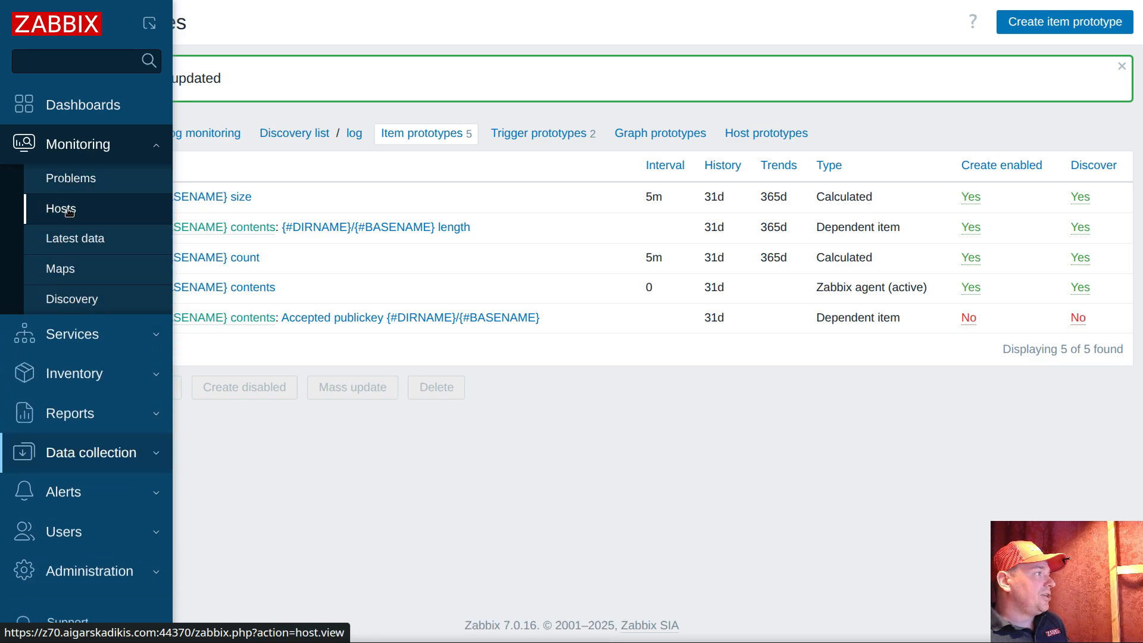
pyautogui.click(71, 178)
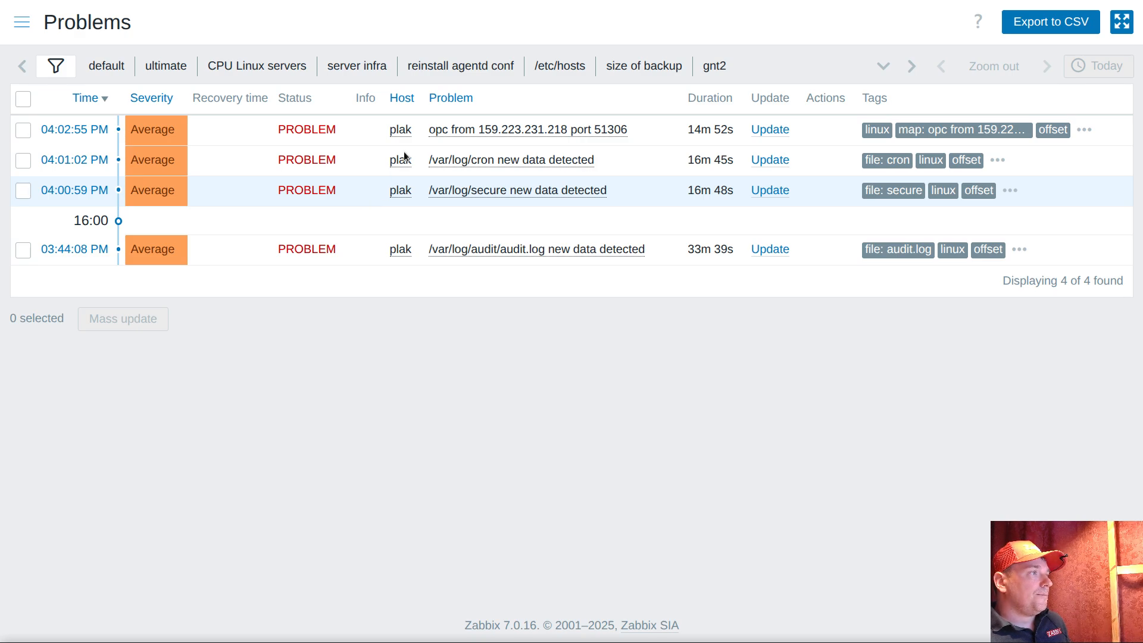
pyautogui.click(90, 129)
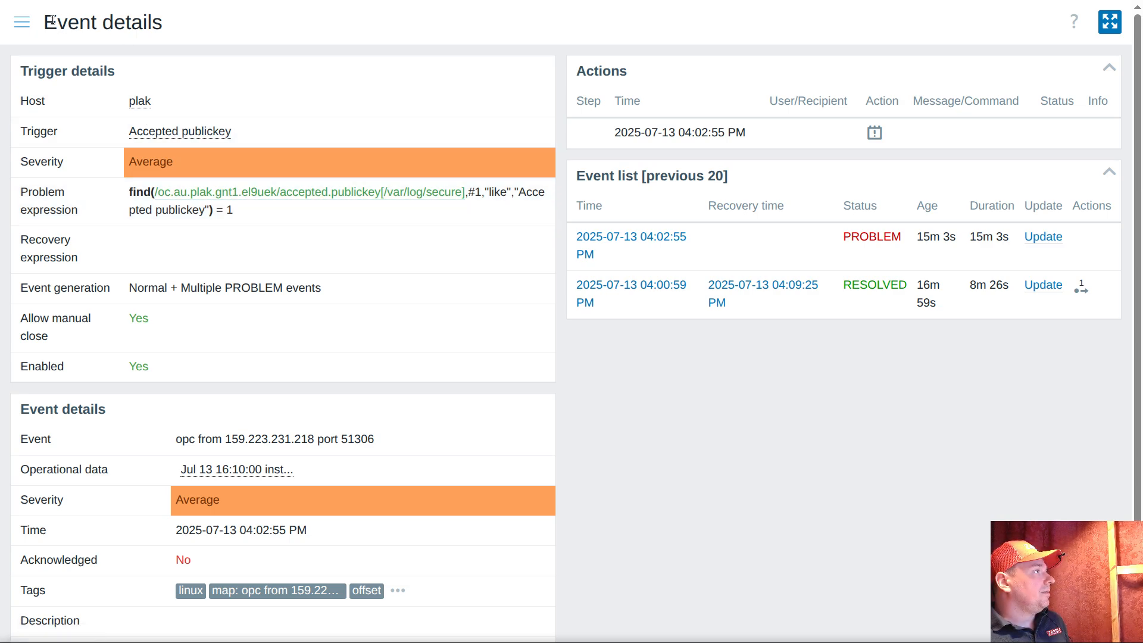
# Open the macros of the ultimate var log monitoring template for editing
pyautogui.click(21, 22)
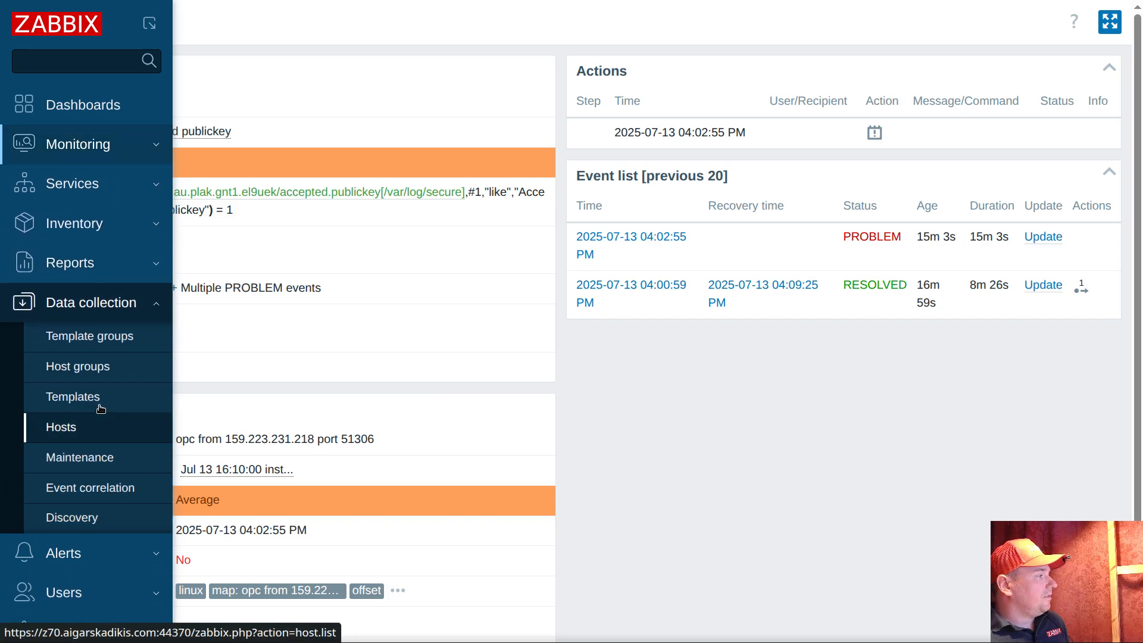
pyautogui.click(95, 395)
pyautogui.click(112, 336)
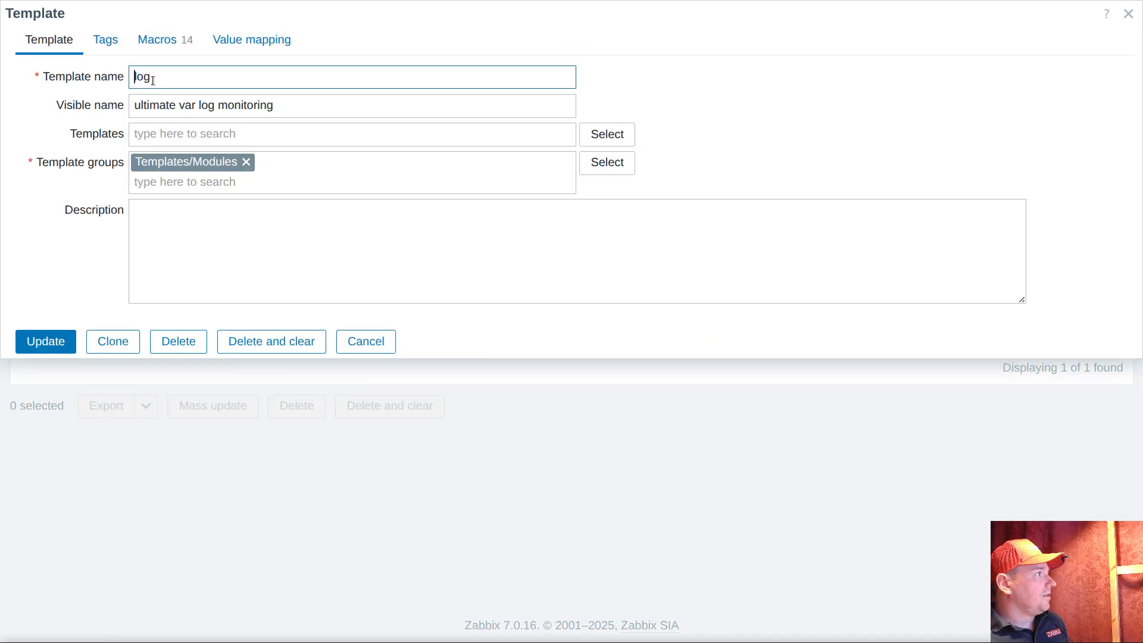
pyautogui.click(167, 41)
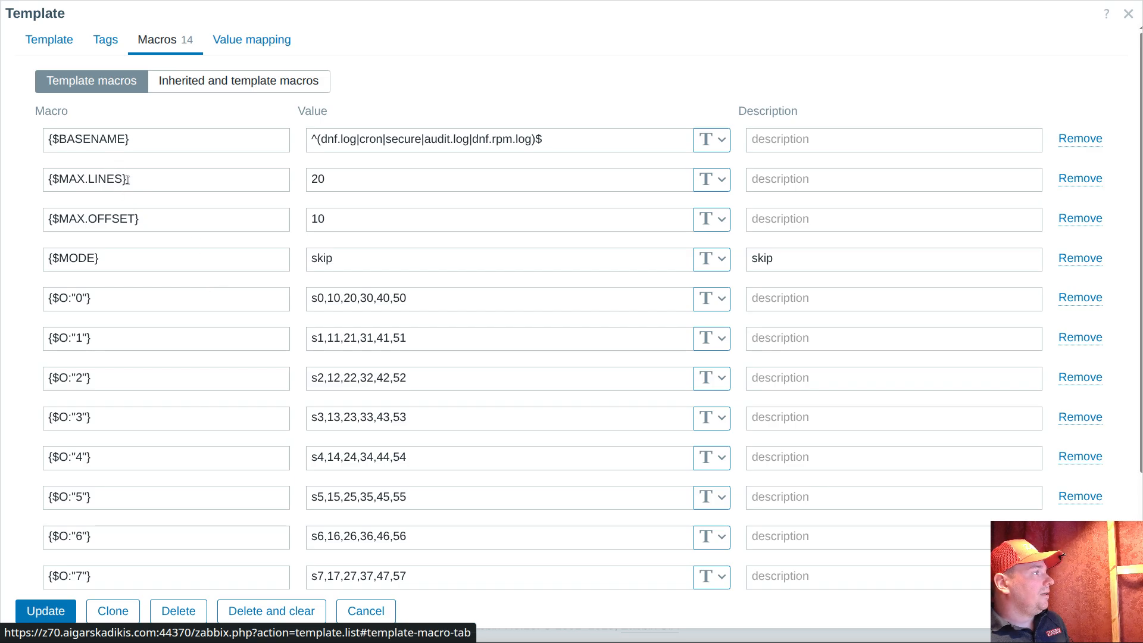
# Add a new template macro reusing the name {$MAX.LINES} with the value 100
pyautogui.tripleClick(142, 180)
pyautogui.rightClick(72, 184)
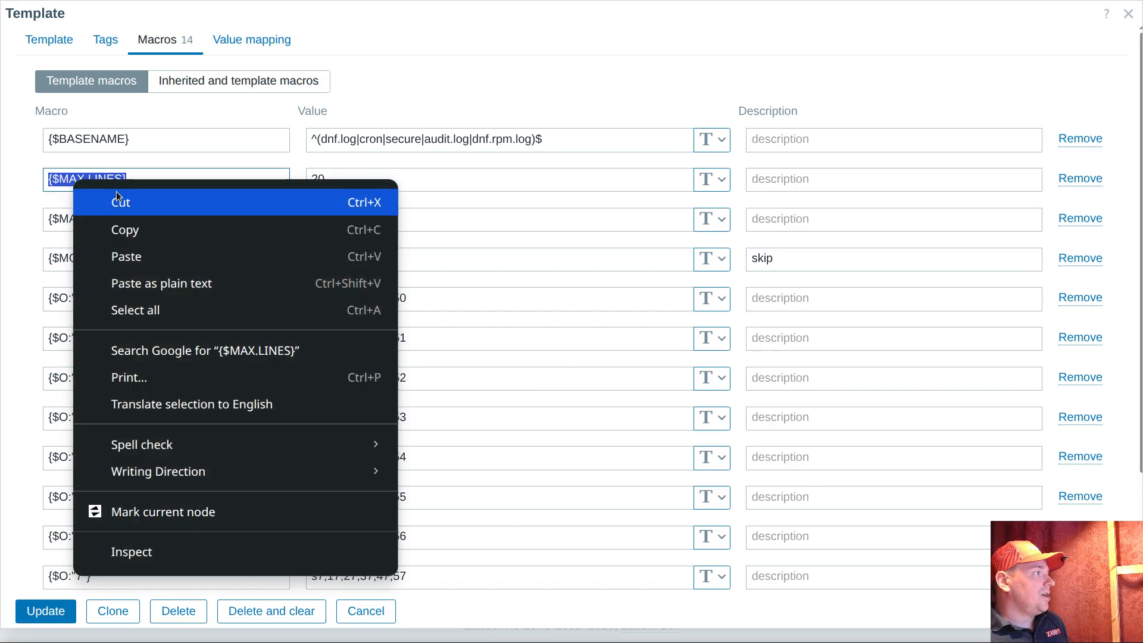
pyautogui.click(113, 228)
pyautogui.scroll(-3, 132, 245)
pyautogui.click(54, 549)
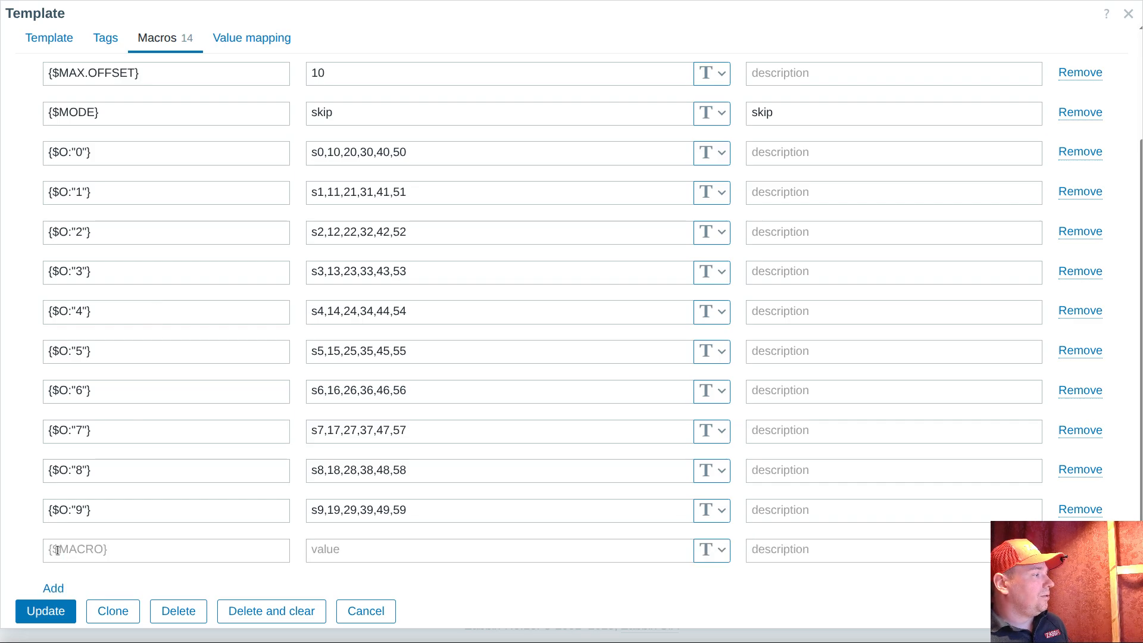
pyautogui.click(100, 551)
pyautogui.hotkey('ctrl', 'v')
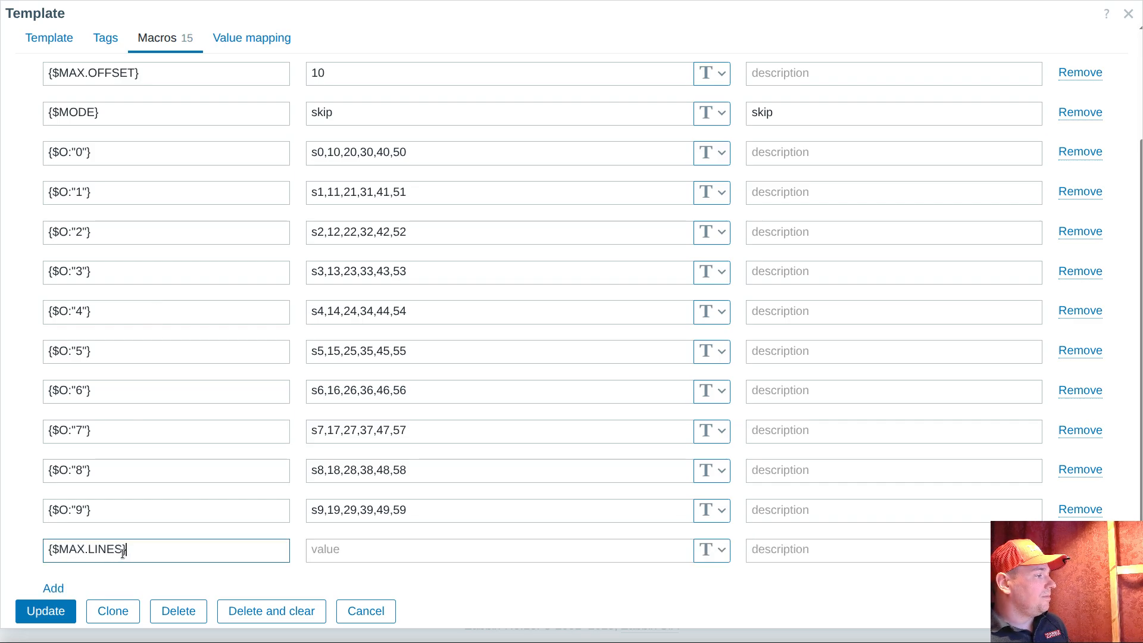
pyautogui.click(329, 552)
pyautogui.write('100')
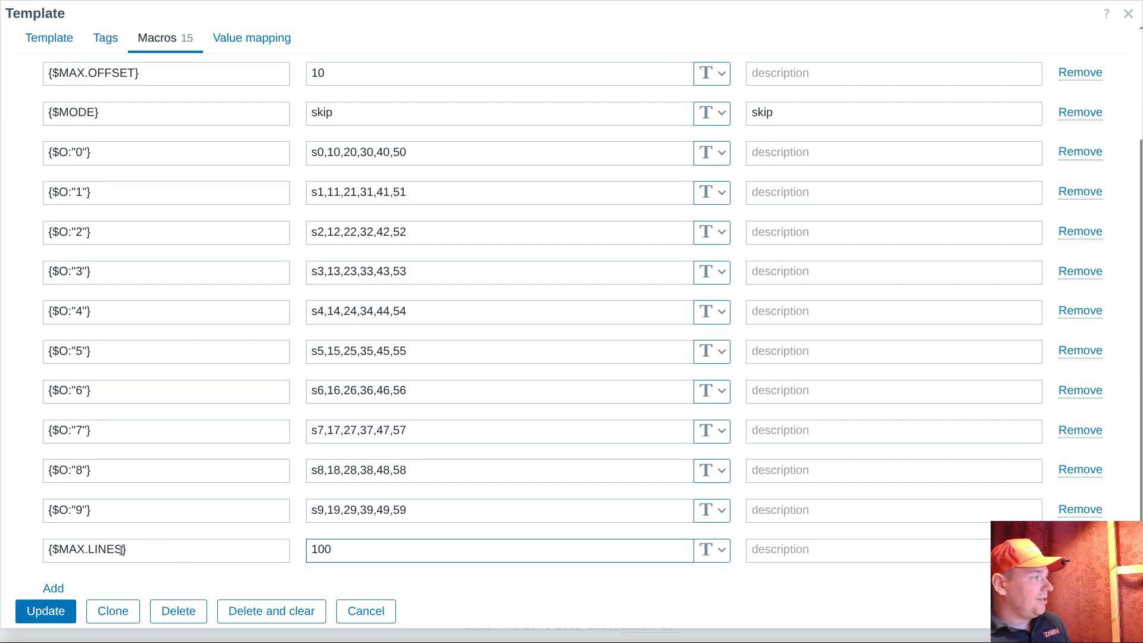
# Add the context "secure" to the new macro's name, making it {$MAX.LINES:"secure"}, and save the template
pyautogui.click(122, 550)
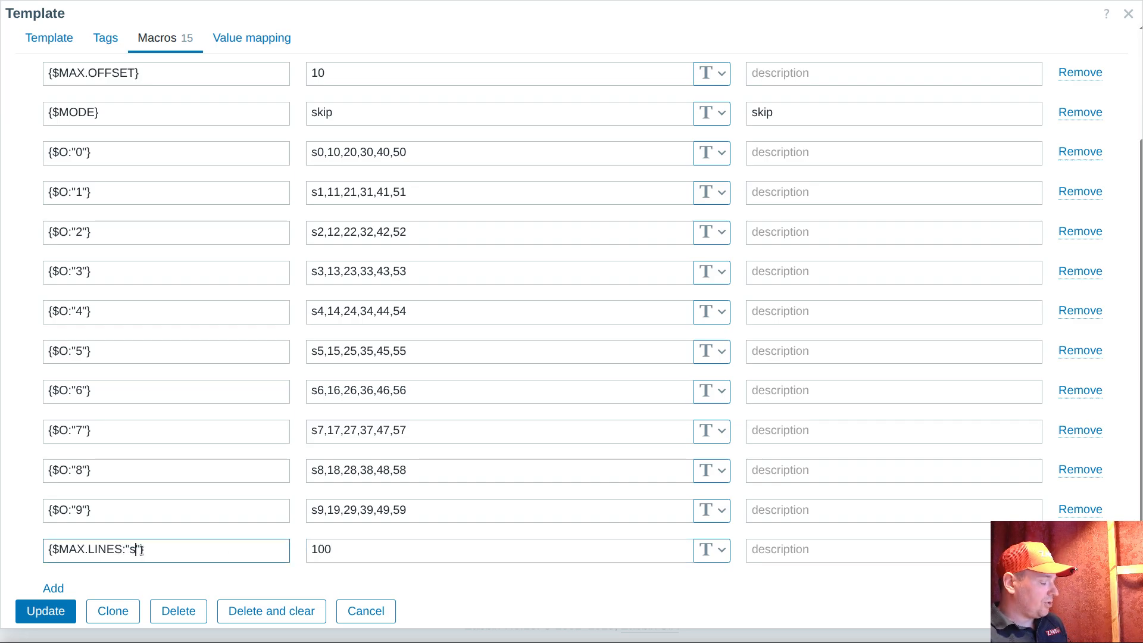
pyautogui.click(330, 551)
pyautogui.click(196, 552)
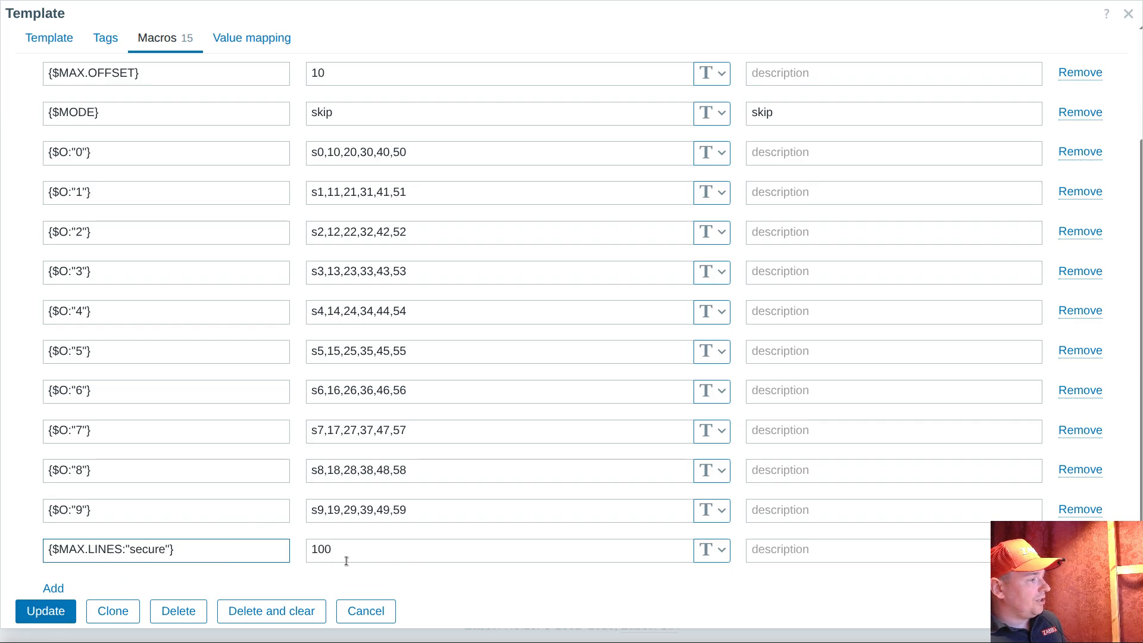
pyautogui.press('Tab')
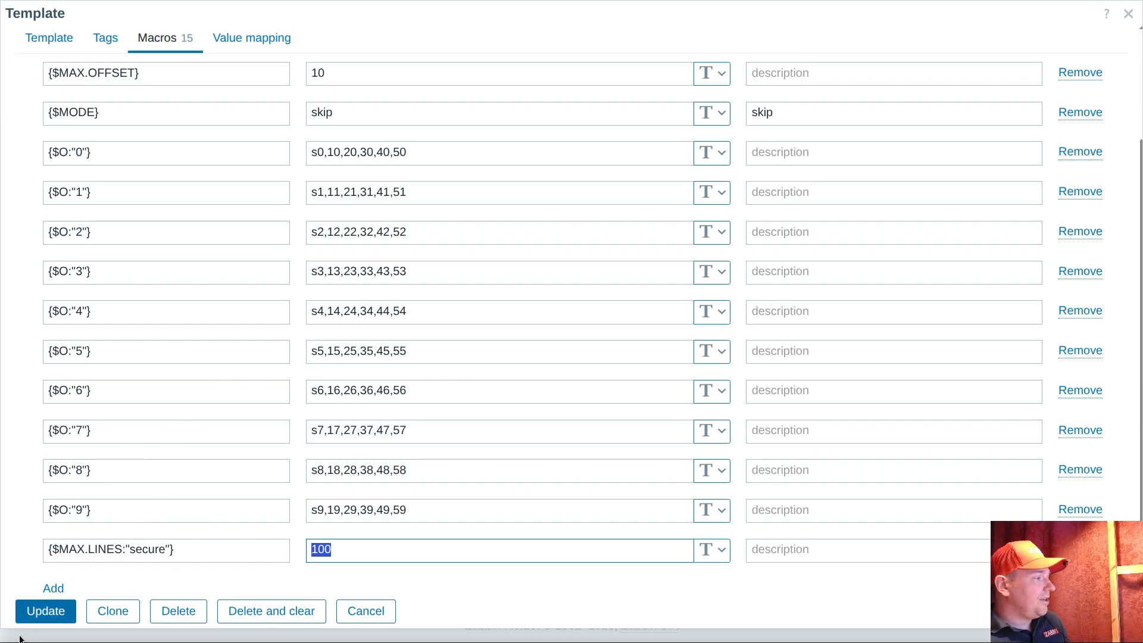
pyautogui.click(49, 612)
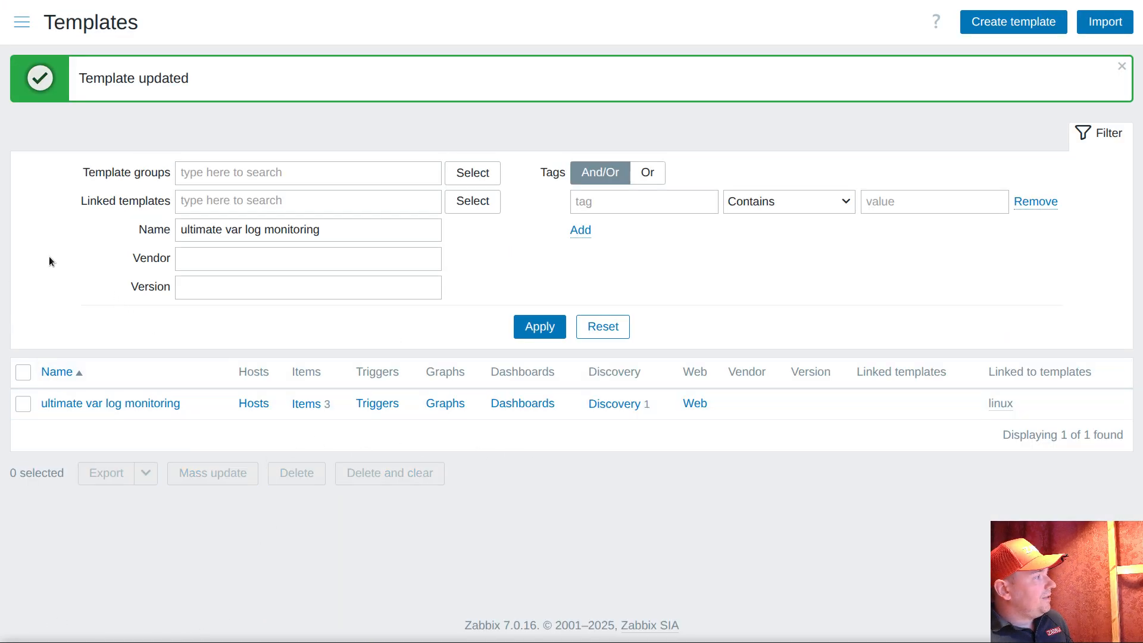
# View the latest data of the ultimate log items, subfiltered by the file tag value secure
pyautogui.click(17, 27)
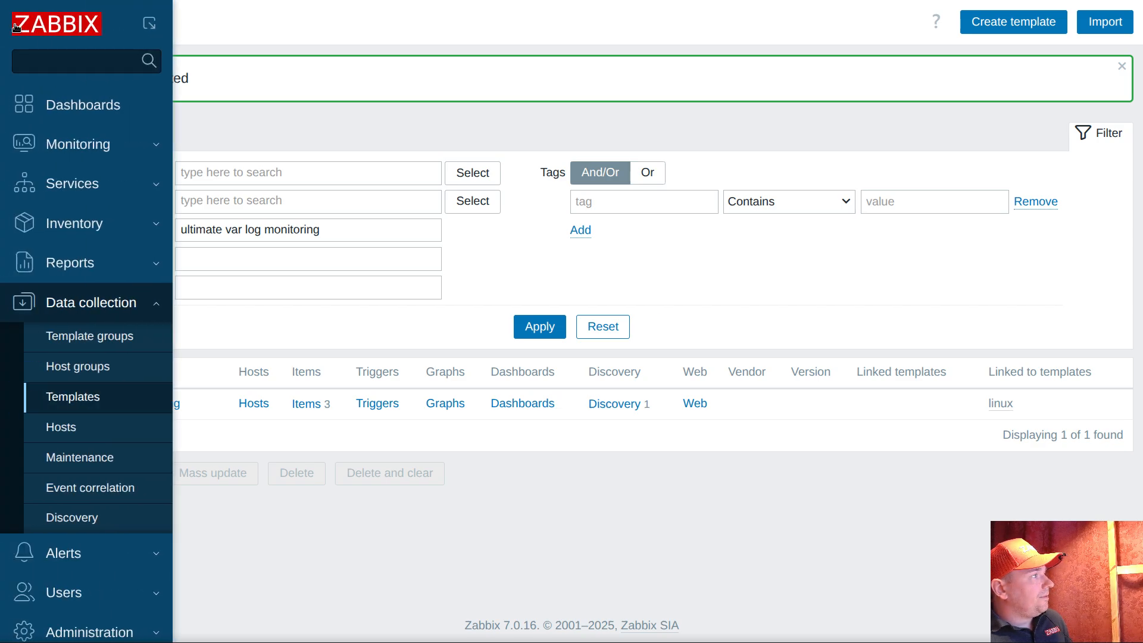
pyautogui.click(78, 144)
pyautogui.click(75, 238)
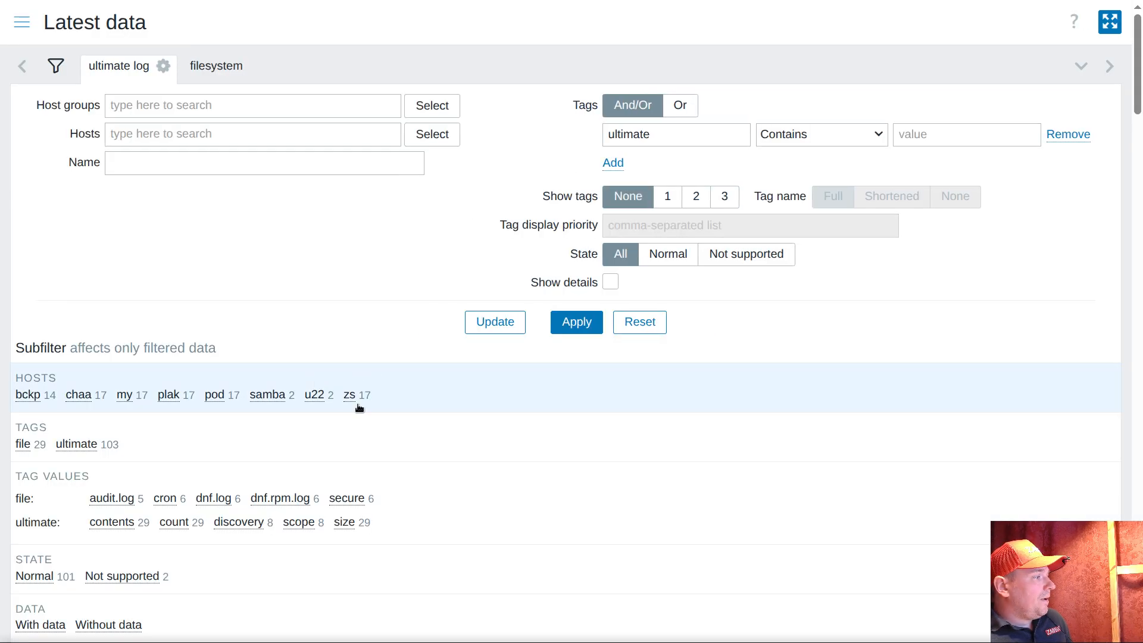
pyautogui.click(348, 498)
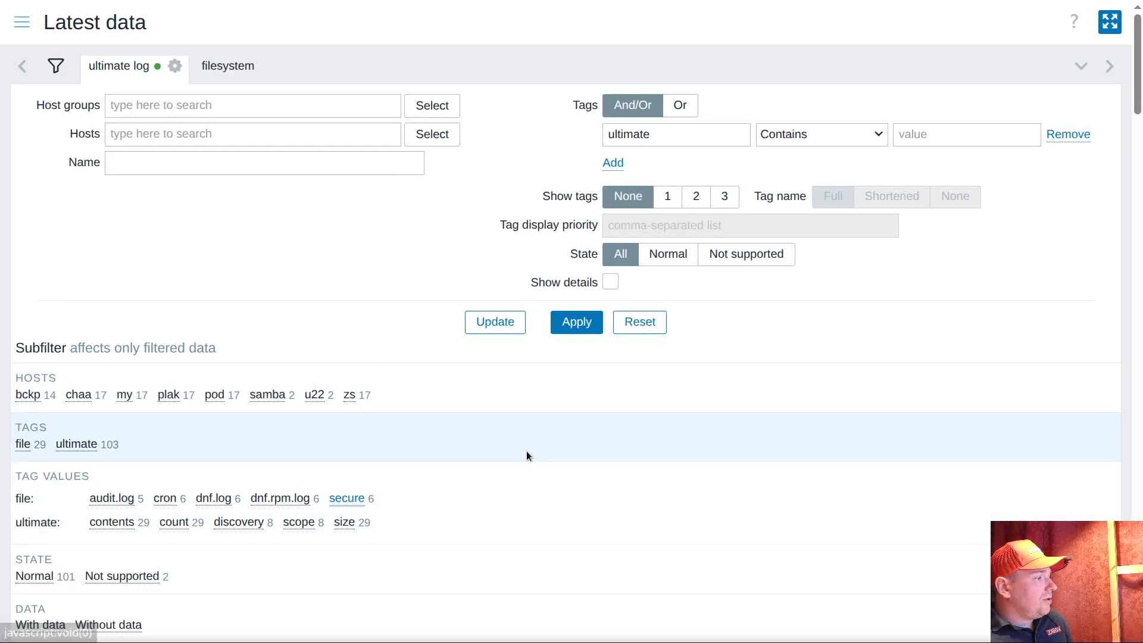
pyautogui.scroll(-3, 527, 454)
pyautogui.scroll(-2, 526, 456)
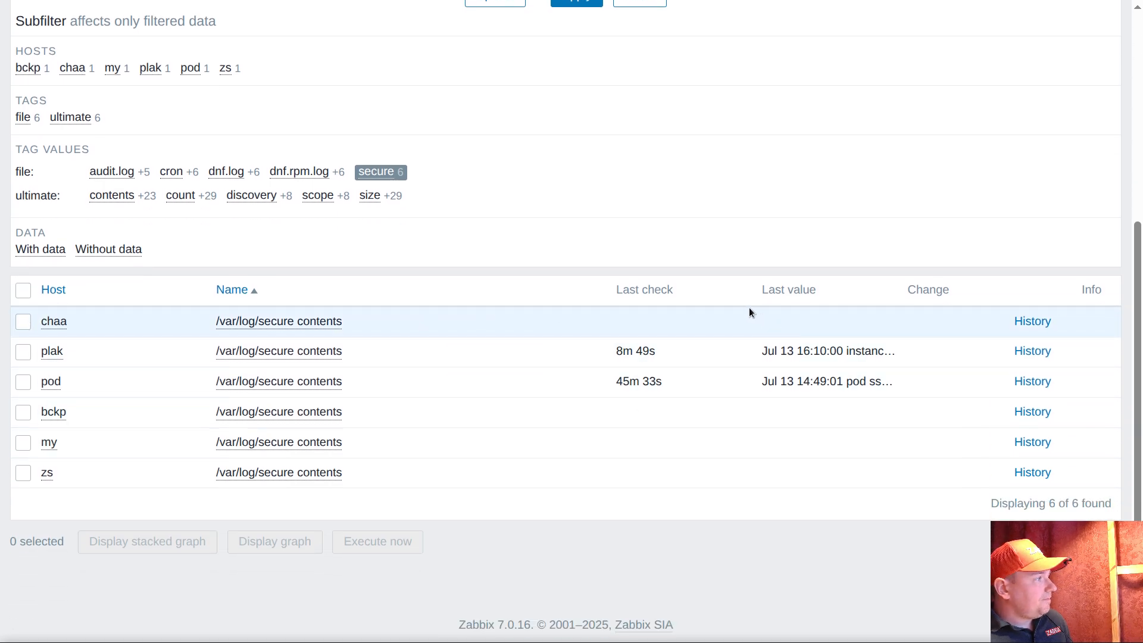
# Change the latest data subfilter to the contents items of host pod, without the secure file restriction
pyautogui.scroll(3, 356, 366)
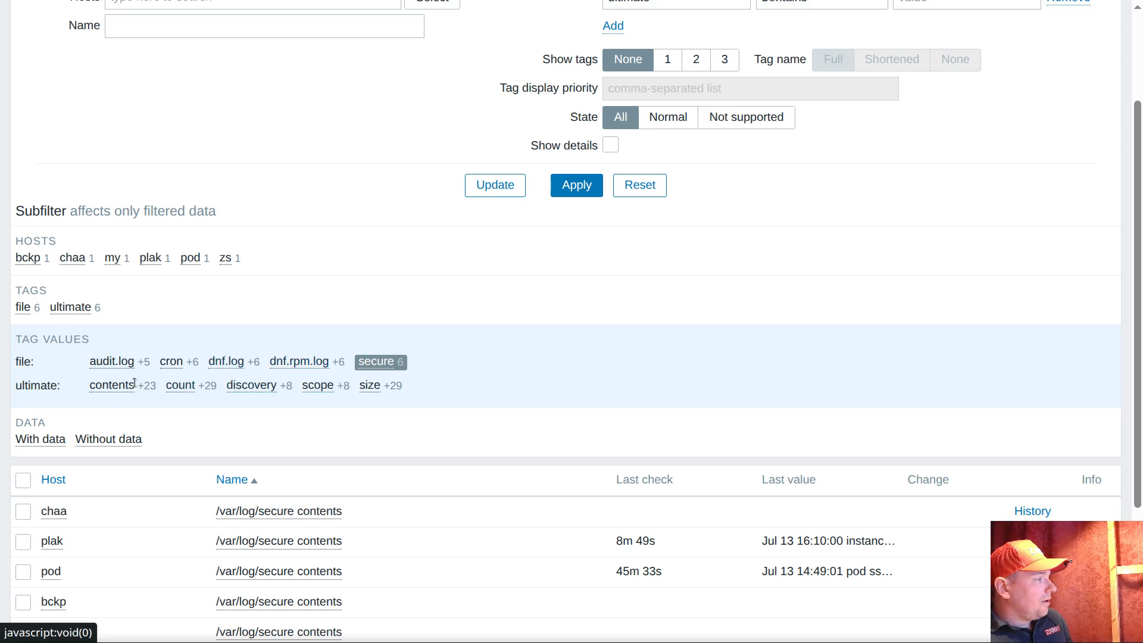
pyautogui.click(112, 385)
pyautogui.scroll(-5, 470, 380)
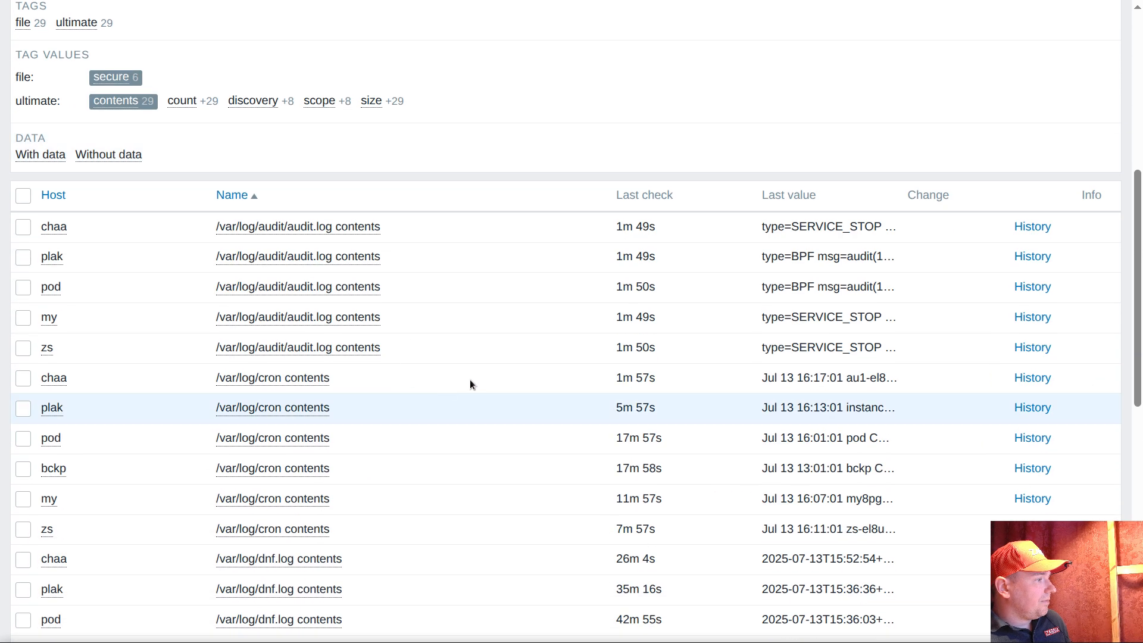
pyautogui.scroll(3, 462, 302)
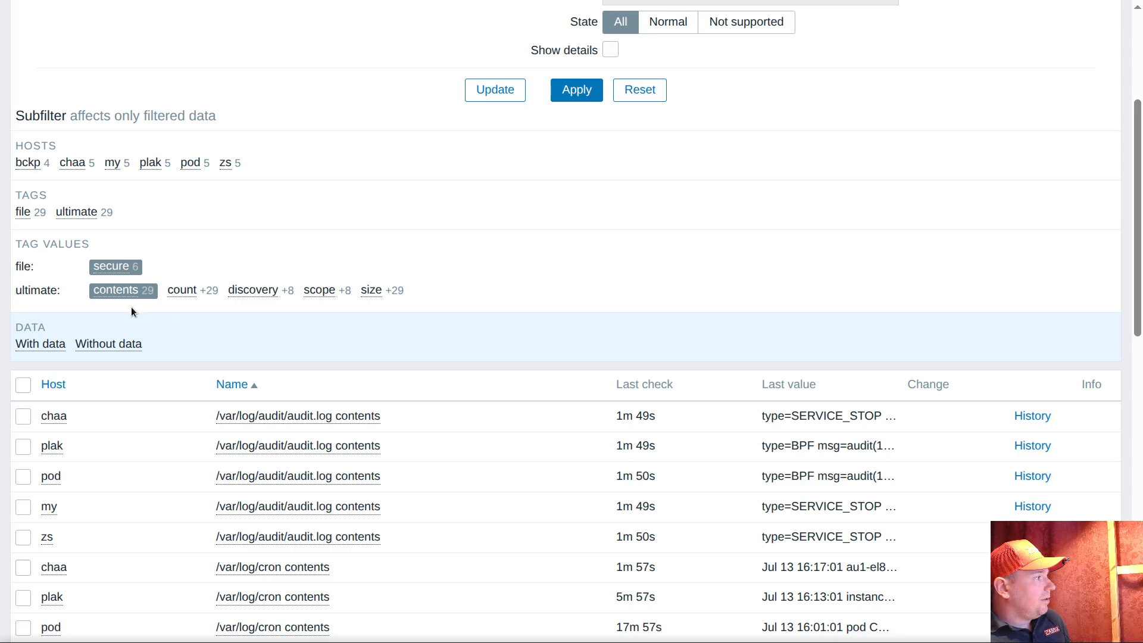
pyautogui.click(112, 263)
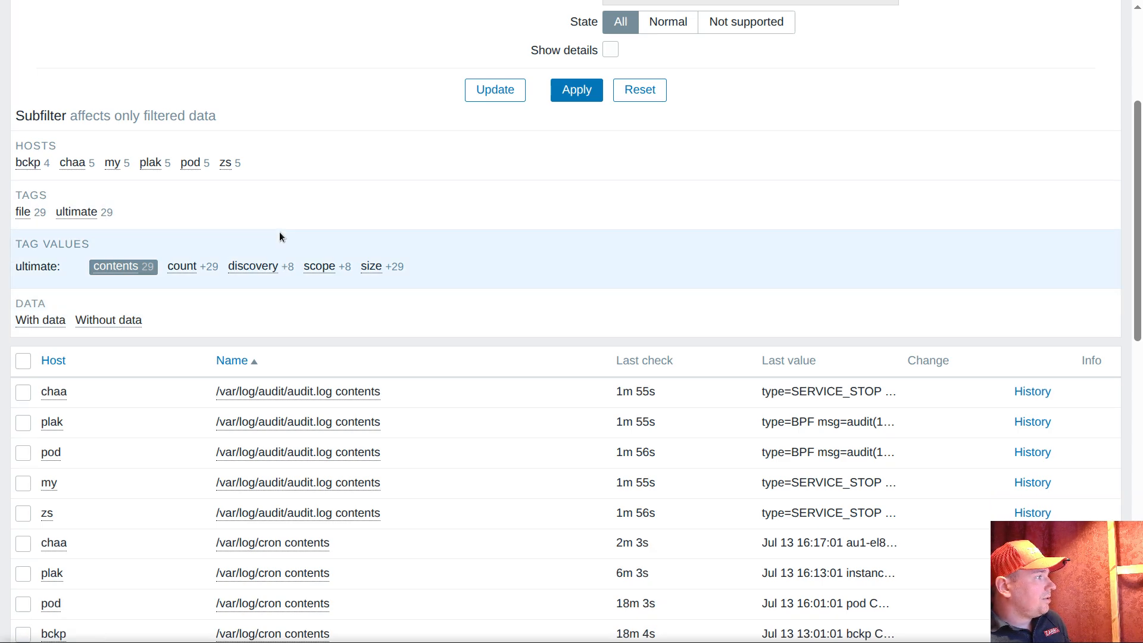
pyautogui.scroll(3, 327, 250)
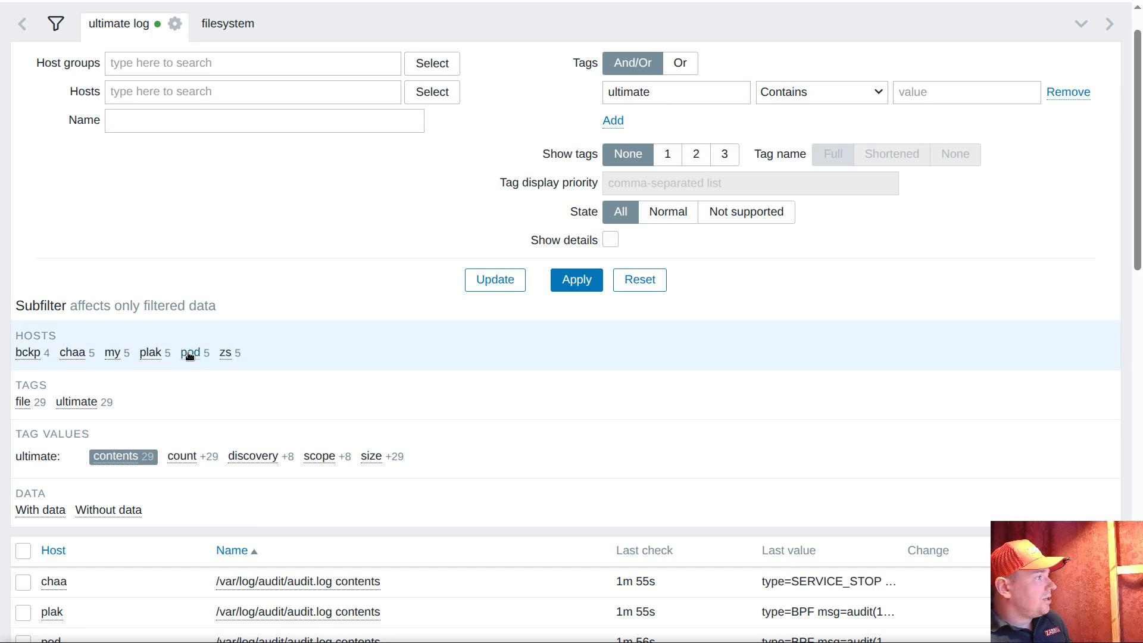
pyautogui.scroll(-3, 444, 323)
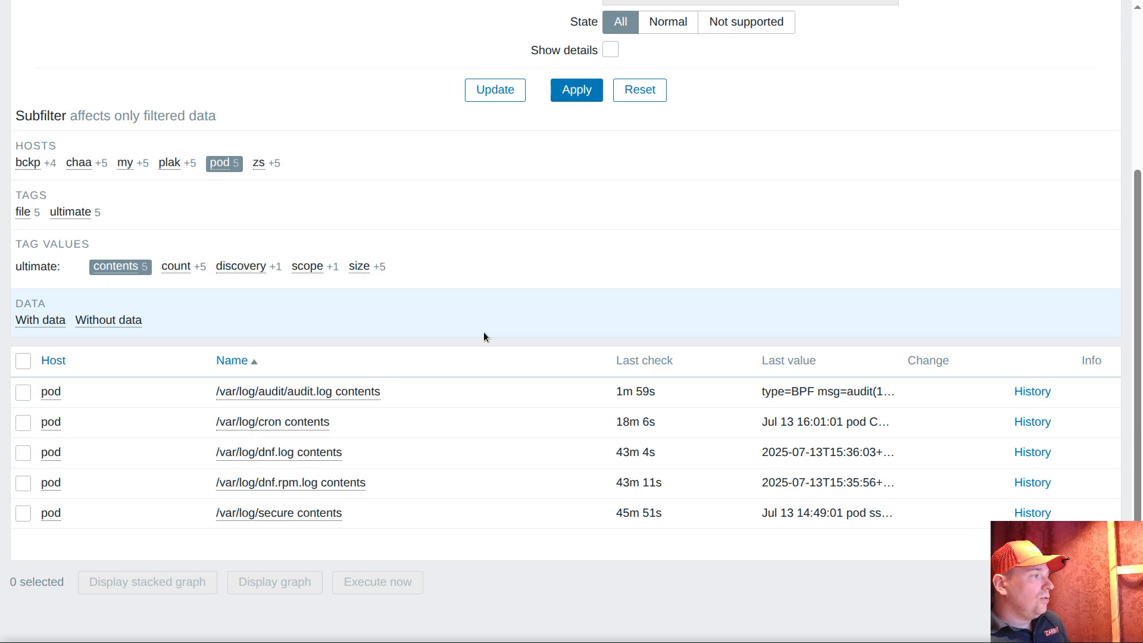
# Inspect the scheduling interval in the /var/log/audit/audit.log contents item configuration on host pod, and close it without changes
pyautogui.moveTo(381, 391); pyautogui.dragTo(287, 393)
pyautogui.click(462, 405)
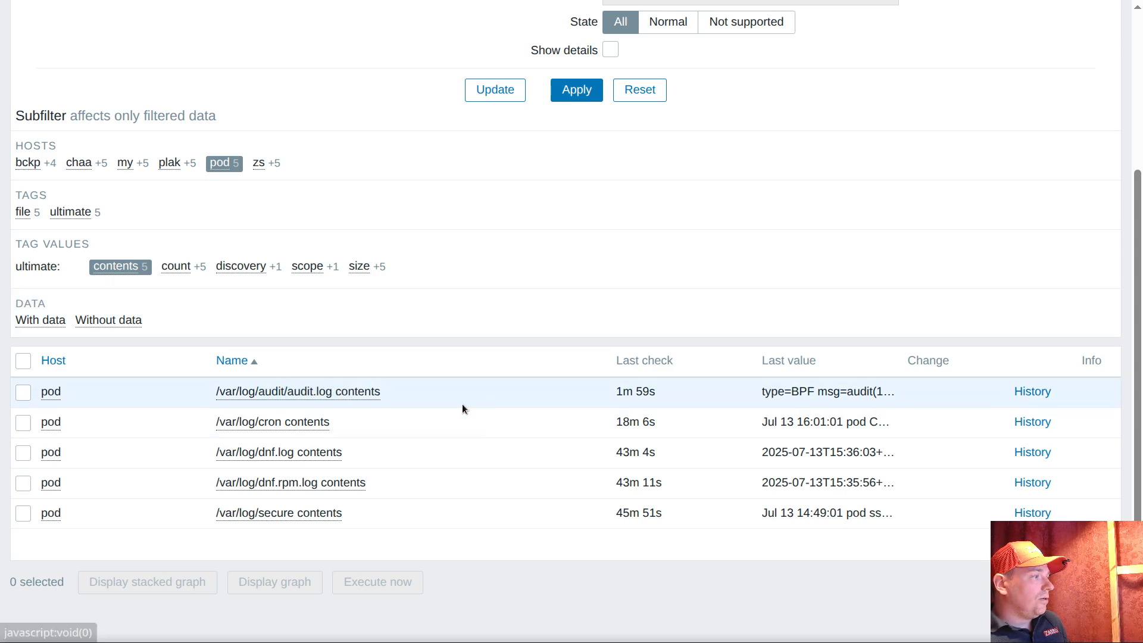
pyautogui.click(281, 392)
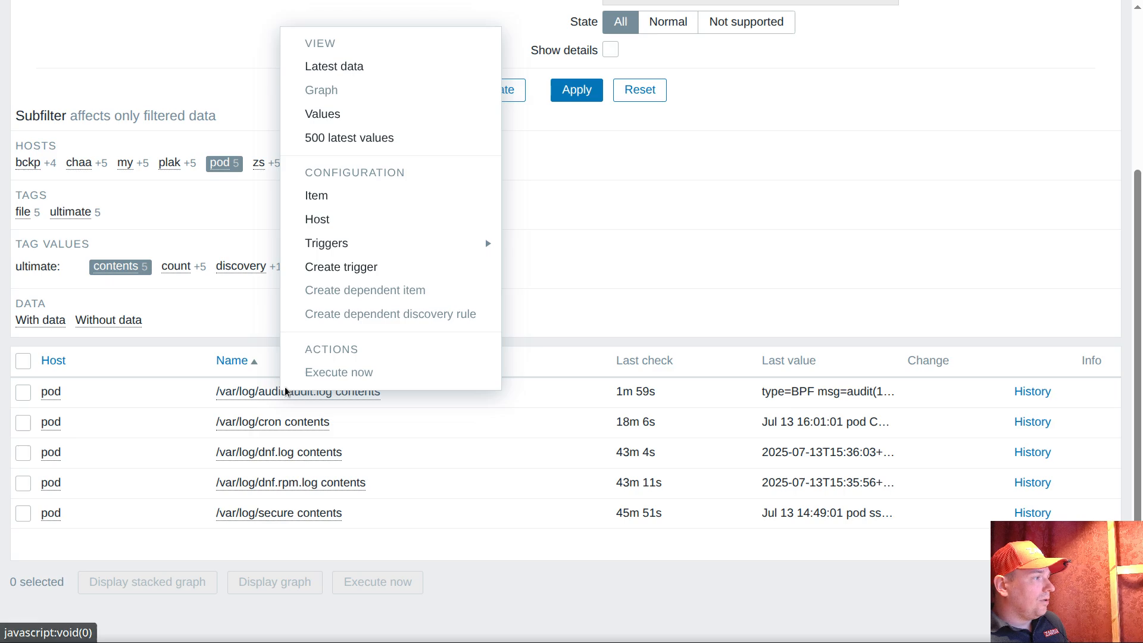
pyautogui.click(325, 194)
pyautogui.click(375, 266)
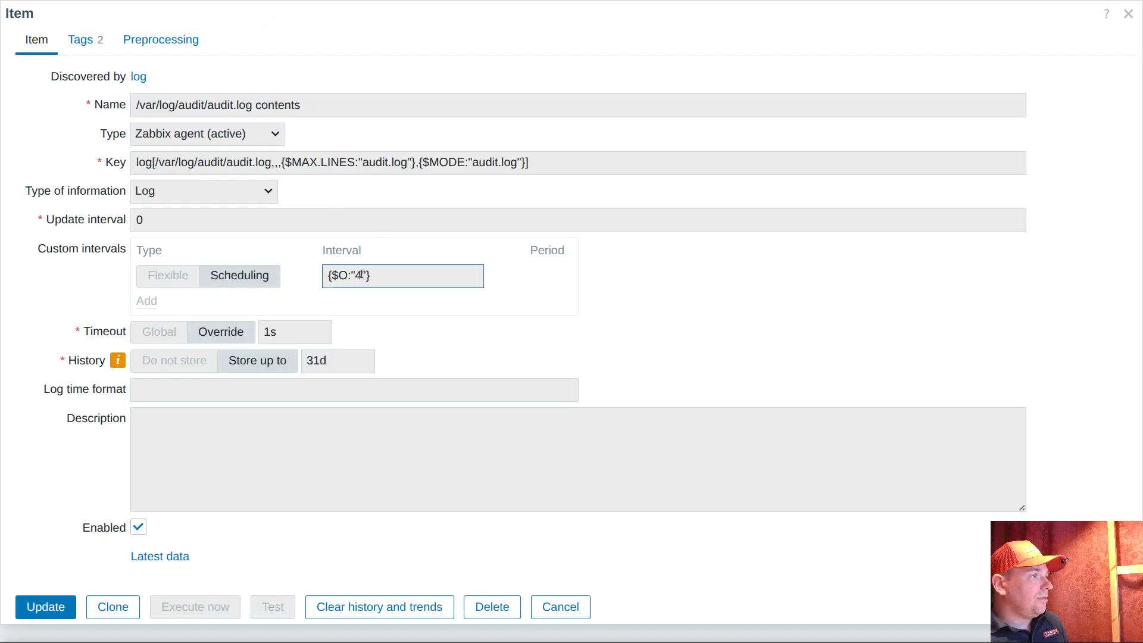
pyautogui.doubleClick(356, 275)
pyautogui.click(413, 291)
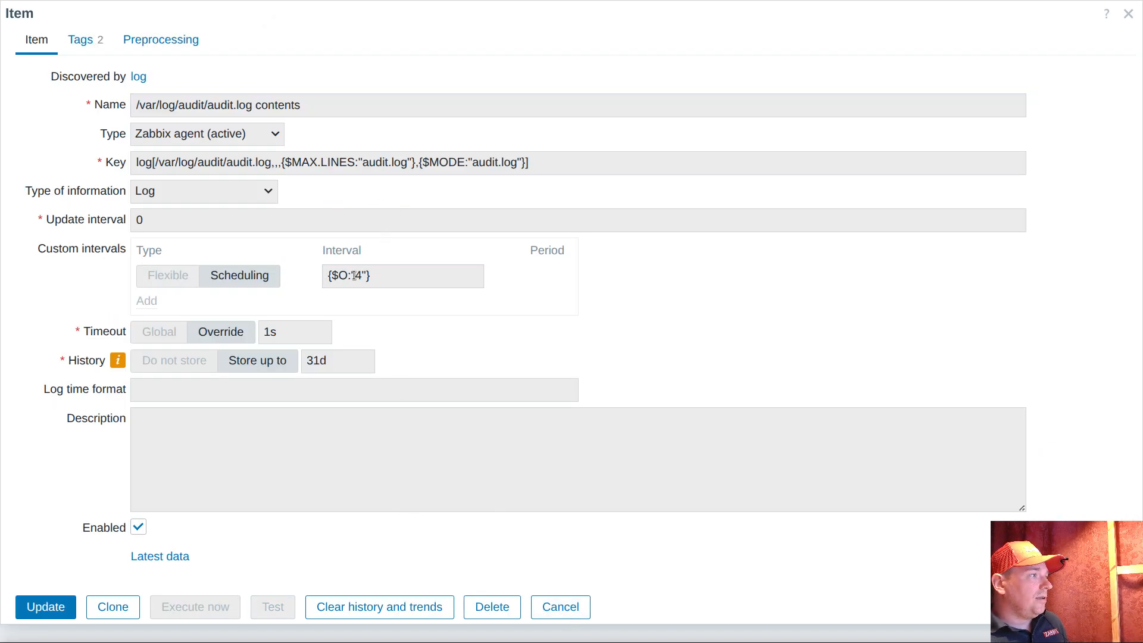
pyautogui.click(361, 275)
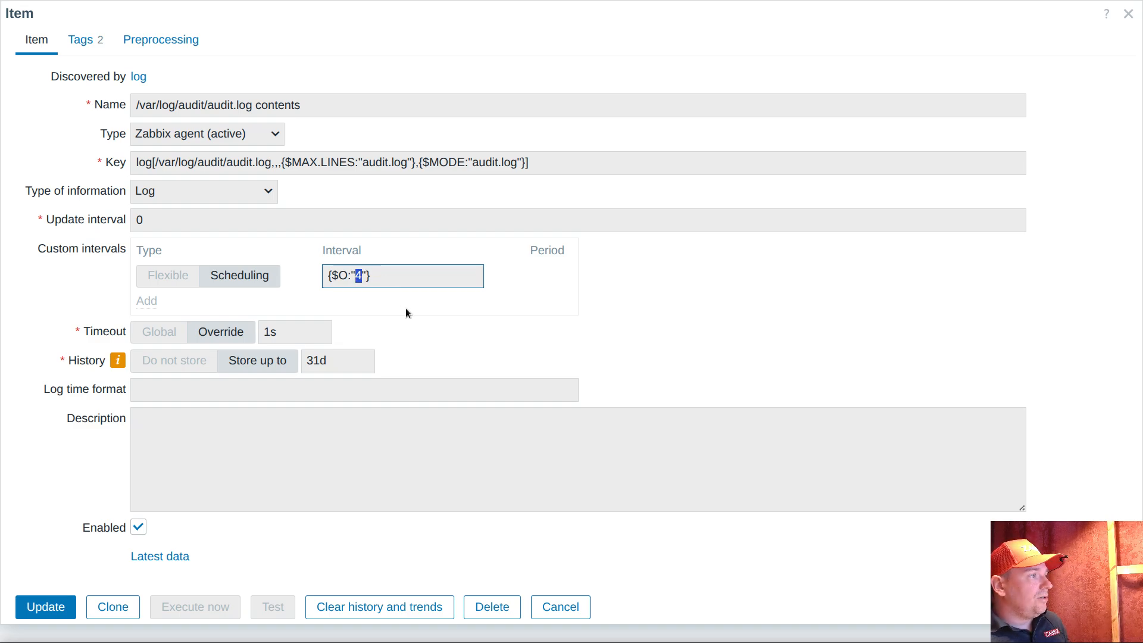
pyautogui.click(551, 607)
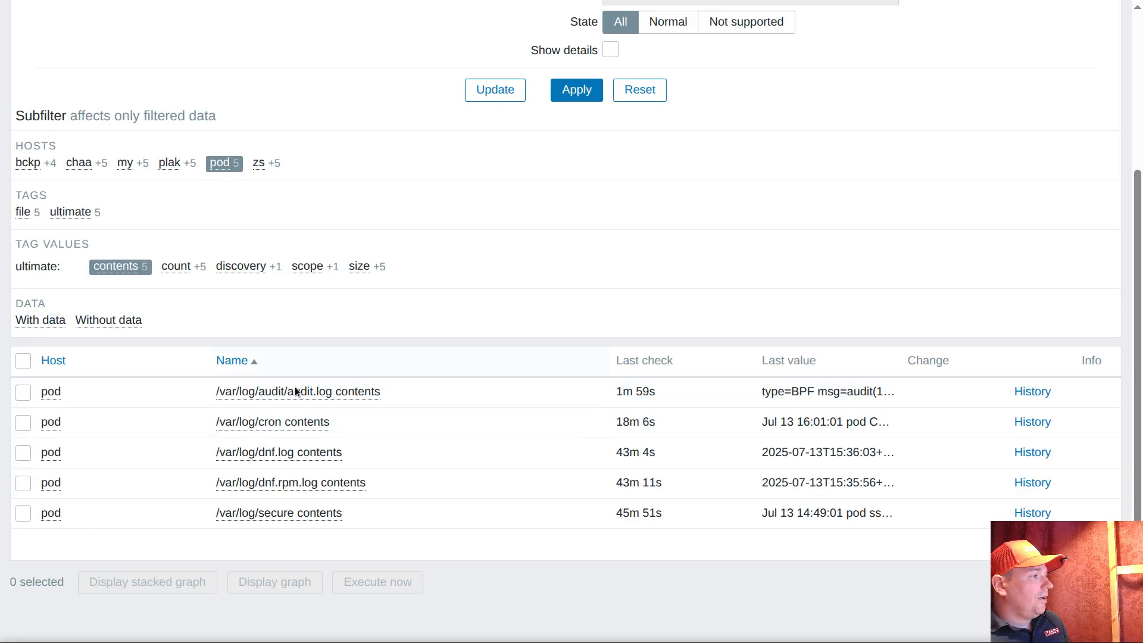
# Inspect the scheduling interval in the /var/log/secure contents item configuration on host pod, and close it without changes
pyautogui.click(276, 513)
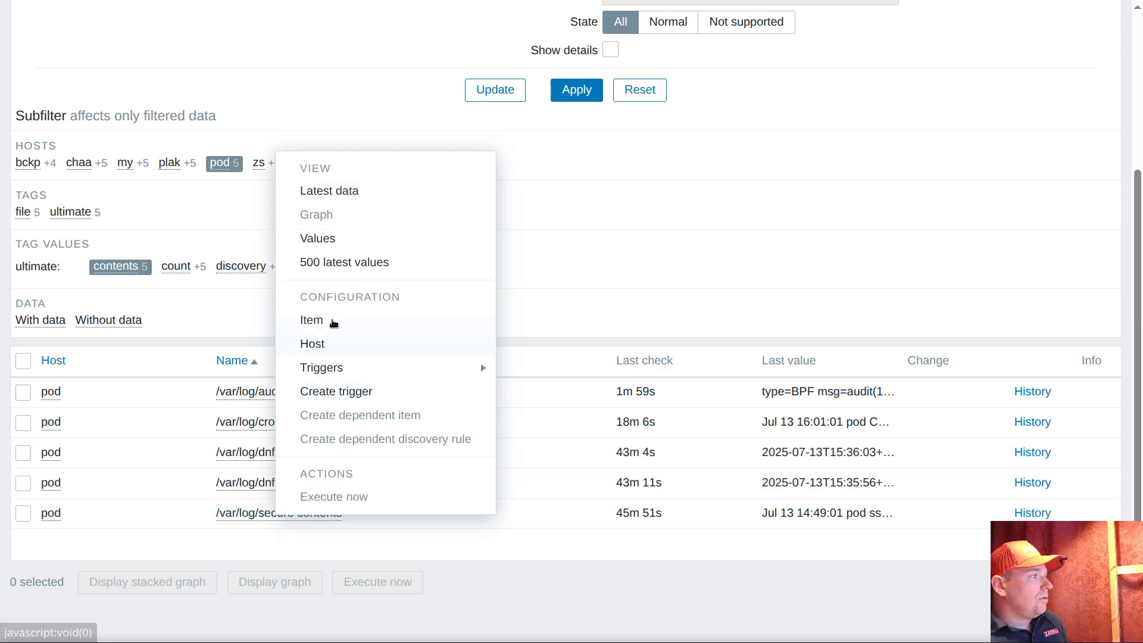
pyautogui.click(334, 324)
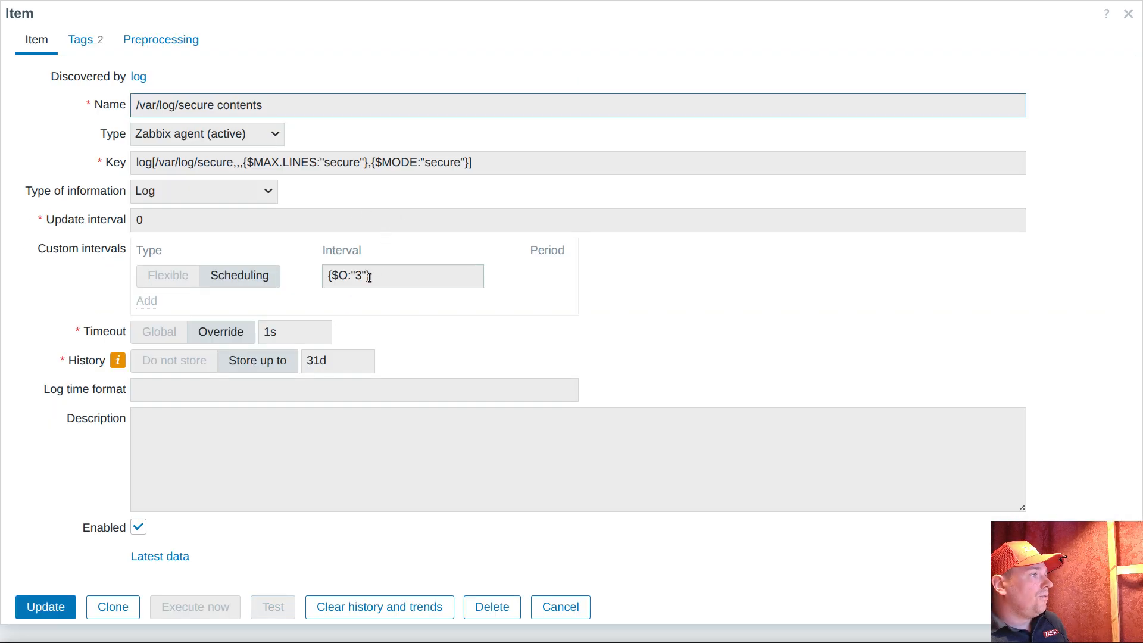
pyautogui.tripleClick(376, 277)
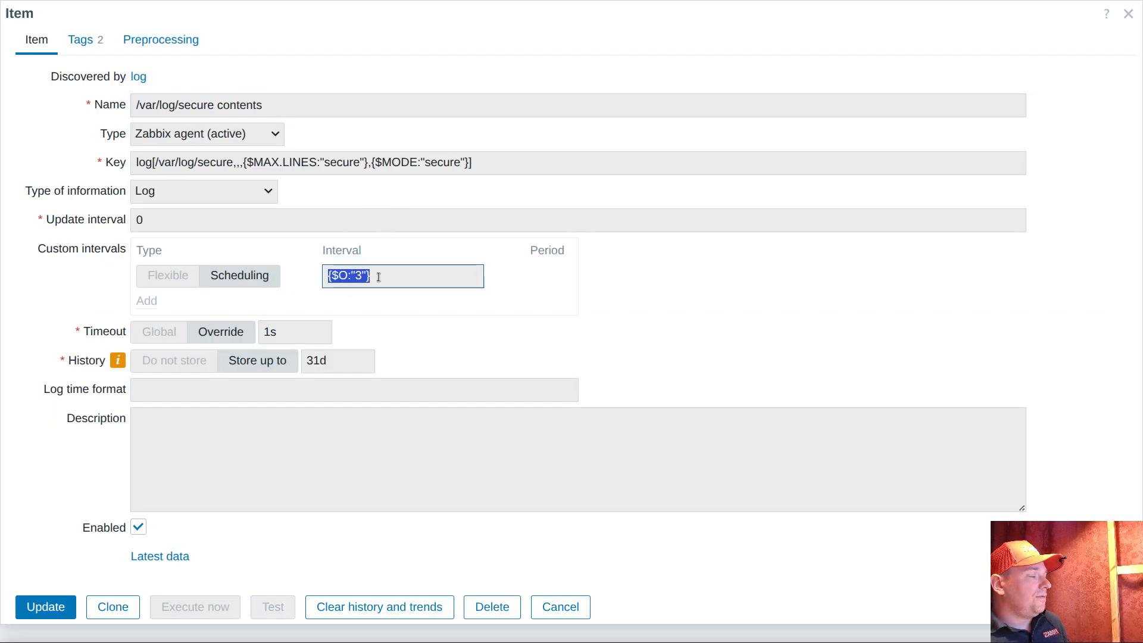
pyautogui.click(546, 609)
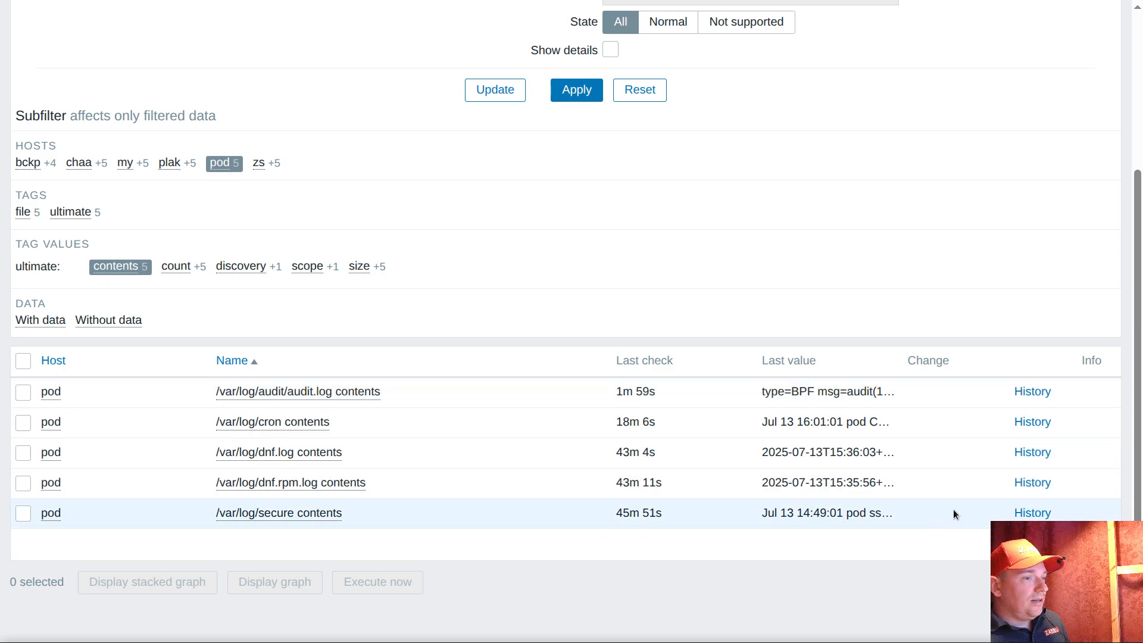
# Open the history of pod's /var/log/secure contents item and examine the timestamps of the newest entries
pyautogui.click(1032, 513)
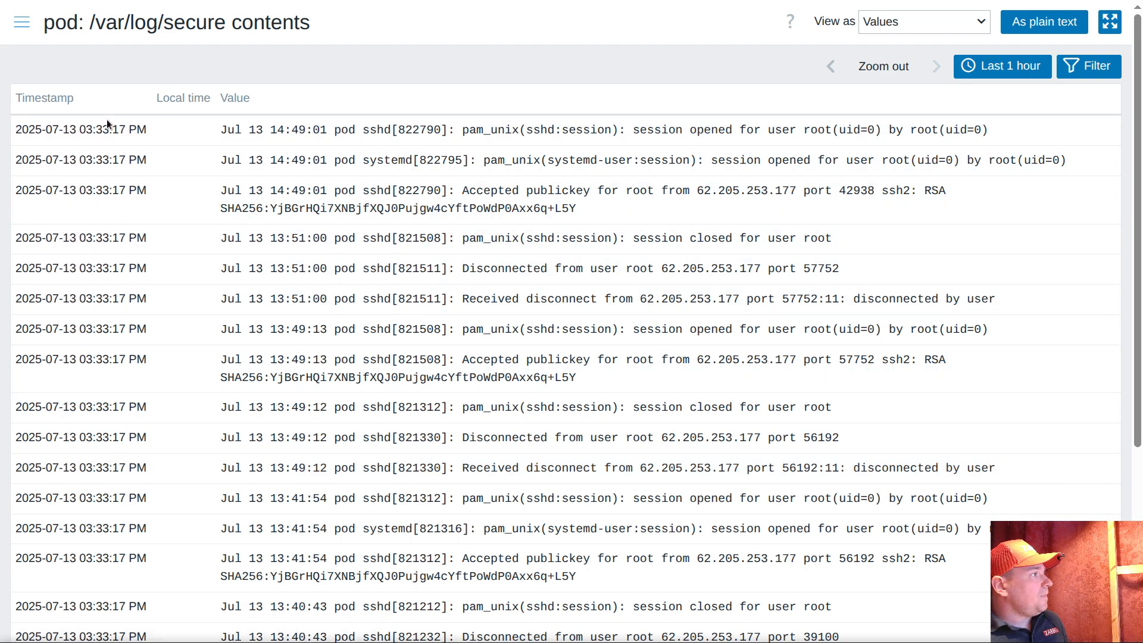
pyautogui.doubleClick(101, 160)
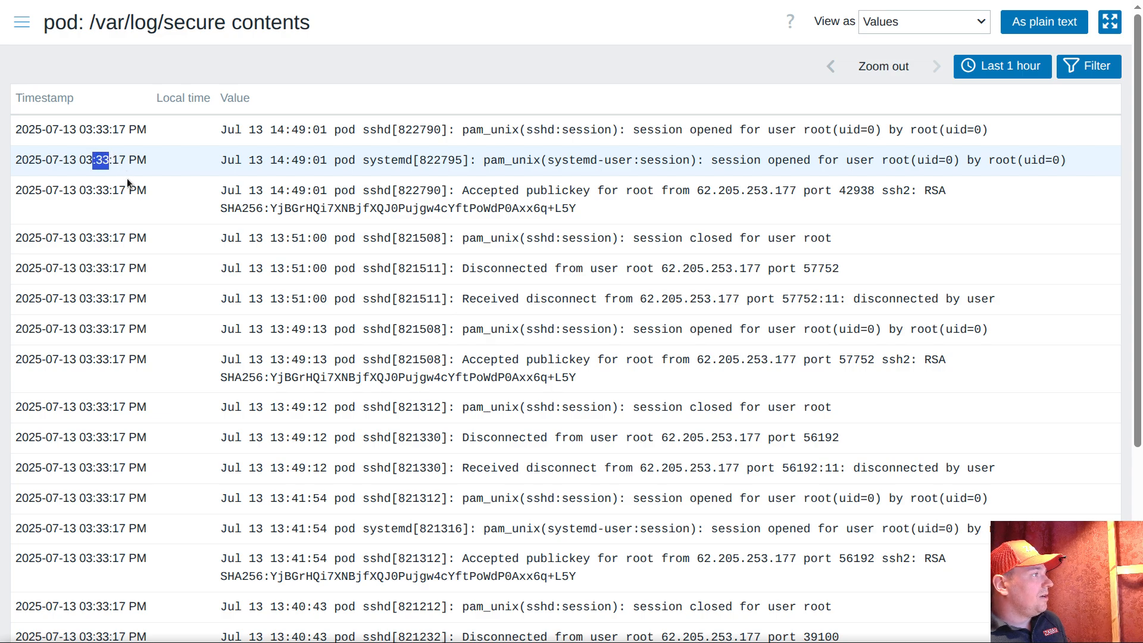
pyautogui.doubleClick(102, 129)
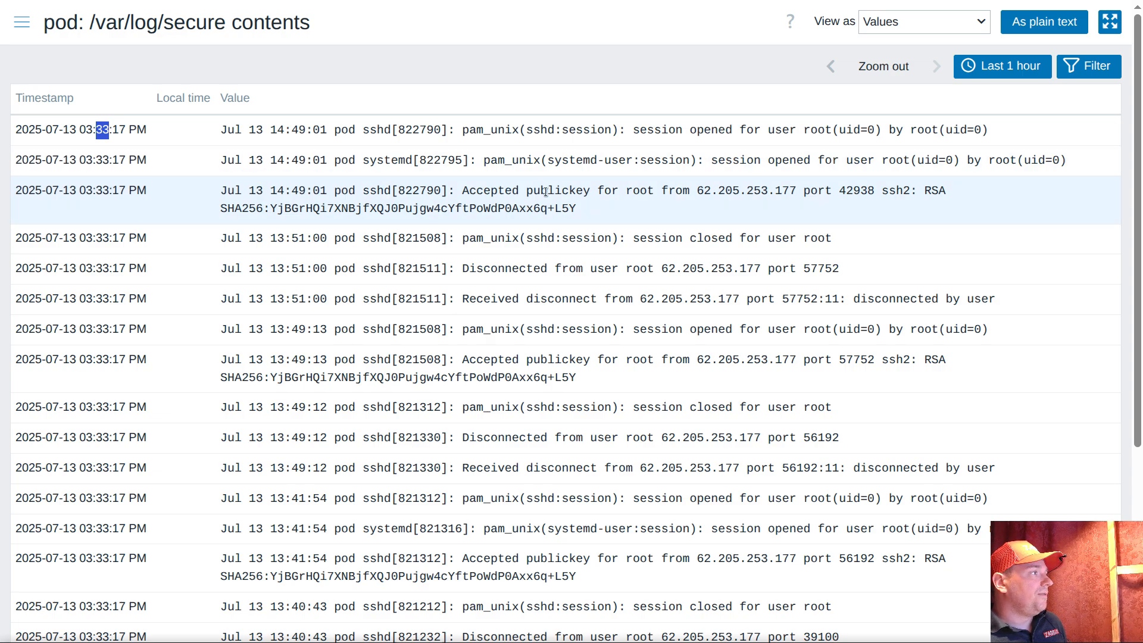
# Switch to the terminal, connect to the server with the pg16 command, and return to the item history in Zabbix
pyautogui.hotkey('alt', 'Tab')
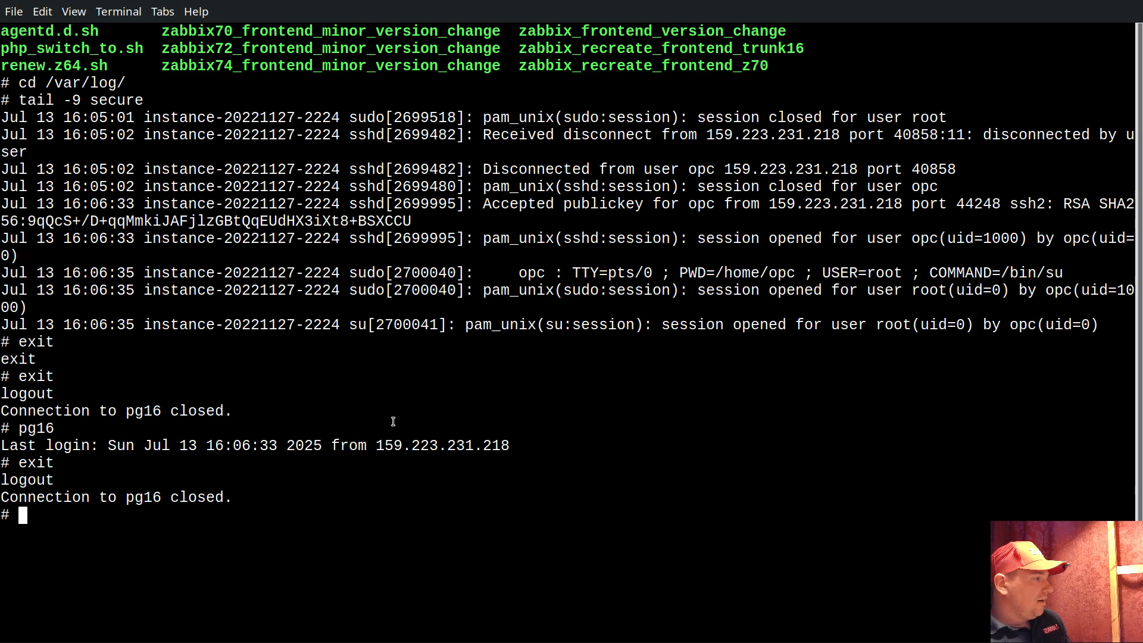
pyautogui.write('pg16')
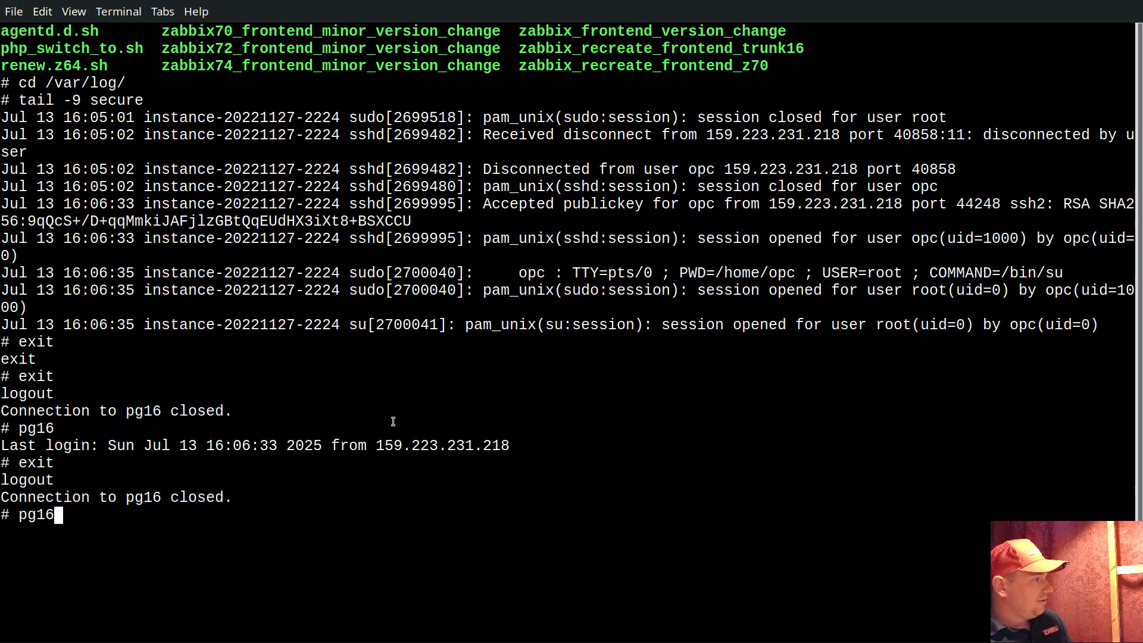
pyautogui.press('Return')
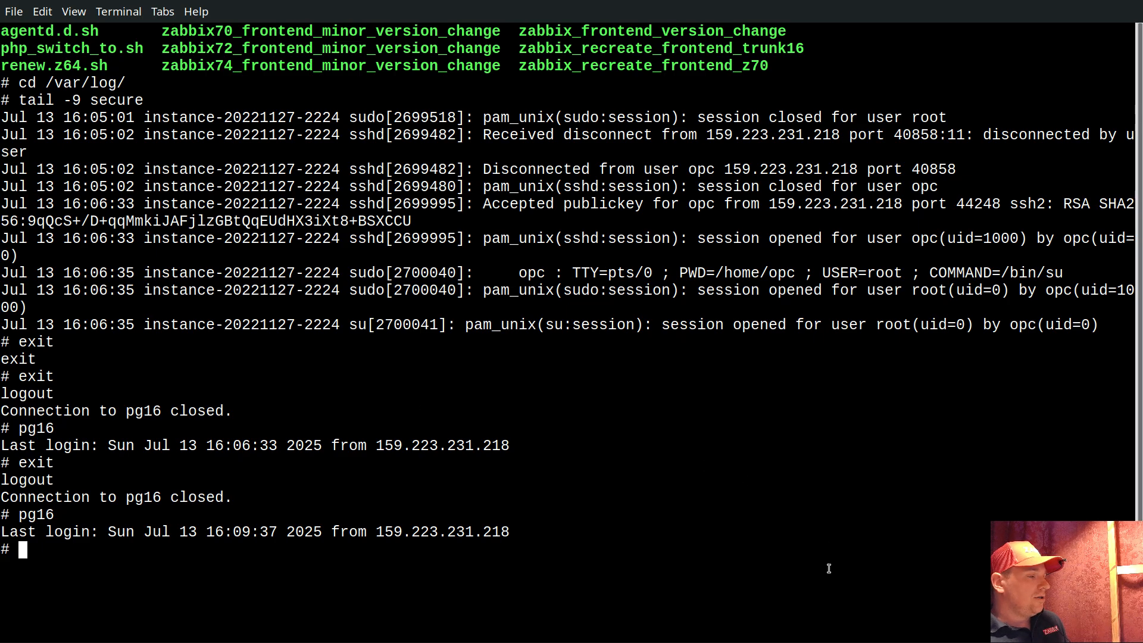
pyautogui.hotkey('alt', 'Tab')
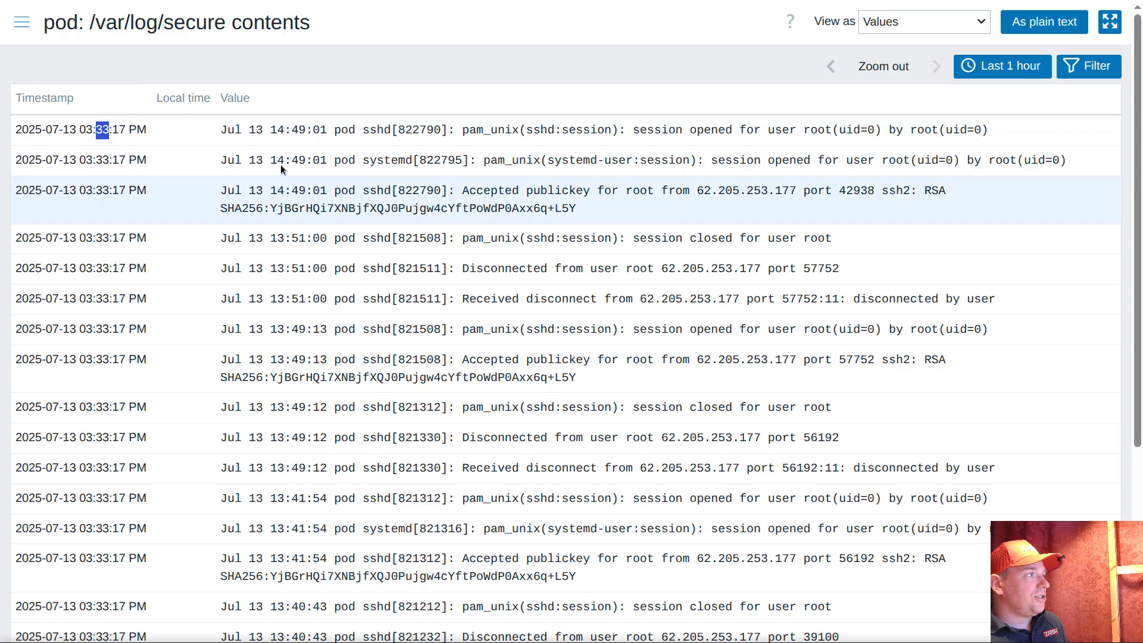
# Reload the history of pod's /var/log/secure contents item repeatedly and check for new log entries
pyautogui.rightClick(155, 63)
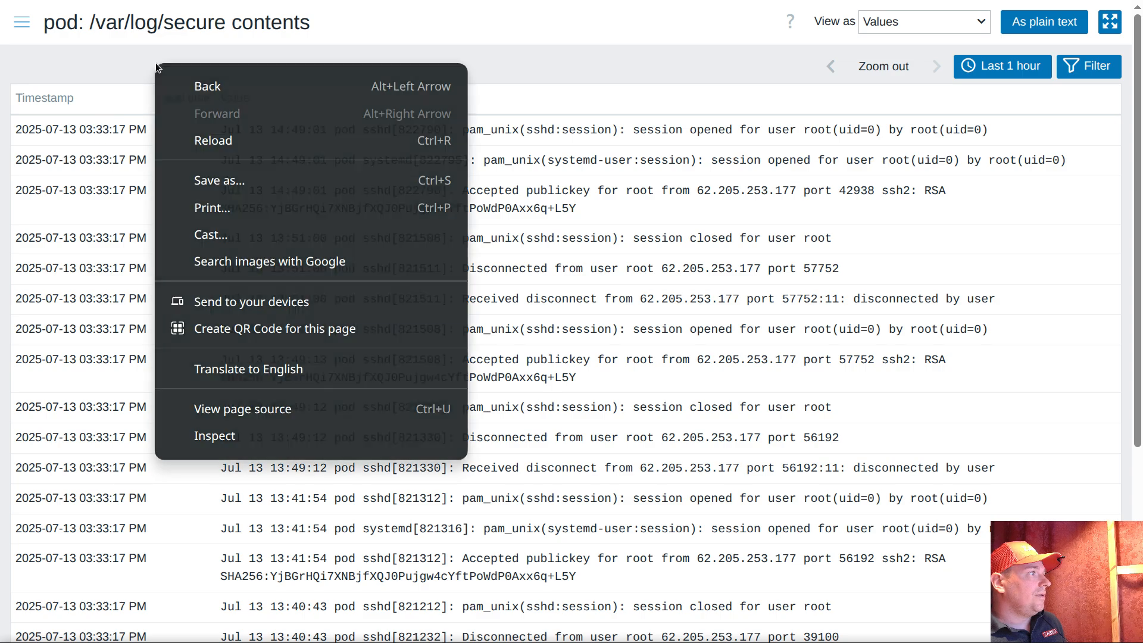
pyautogui.click(255, 141)
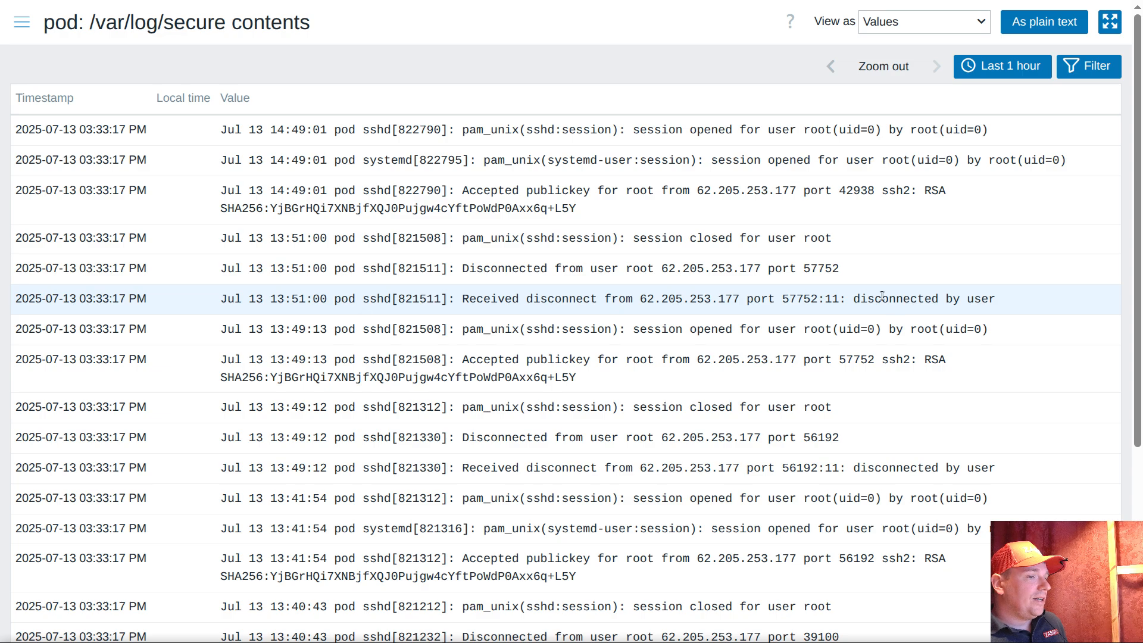
pyautogui.rightClick(251, 59)
pyautogui.click(319, 132)
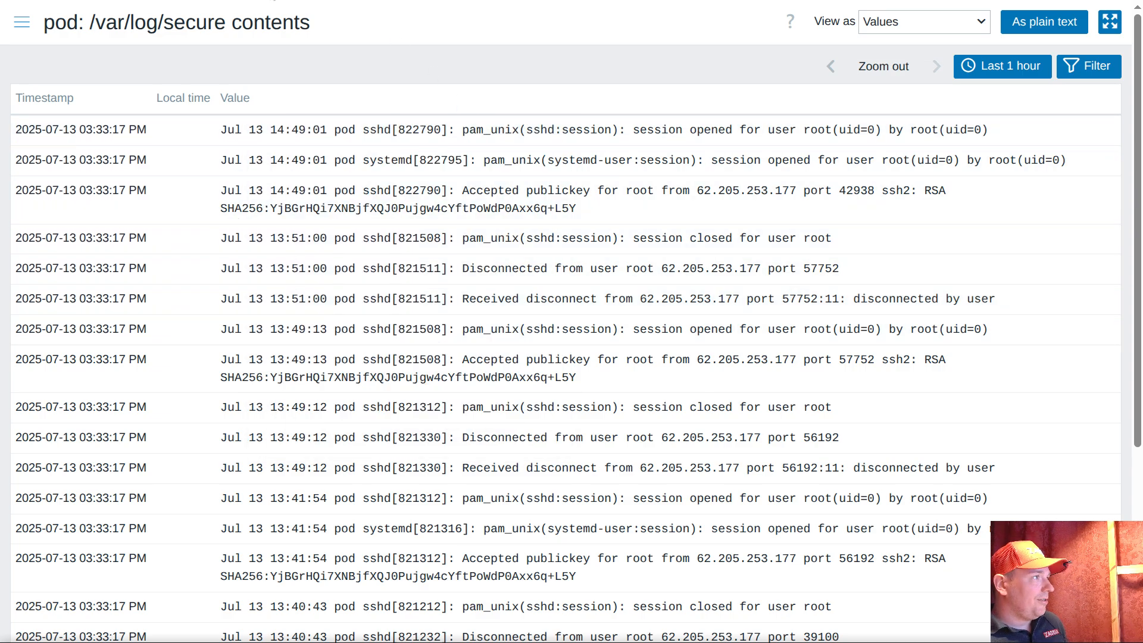
pyautogui.rightClick(308, 56)
pyautogui.click(369, 133)
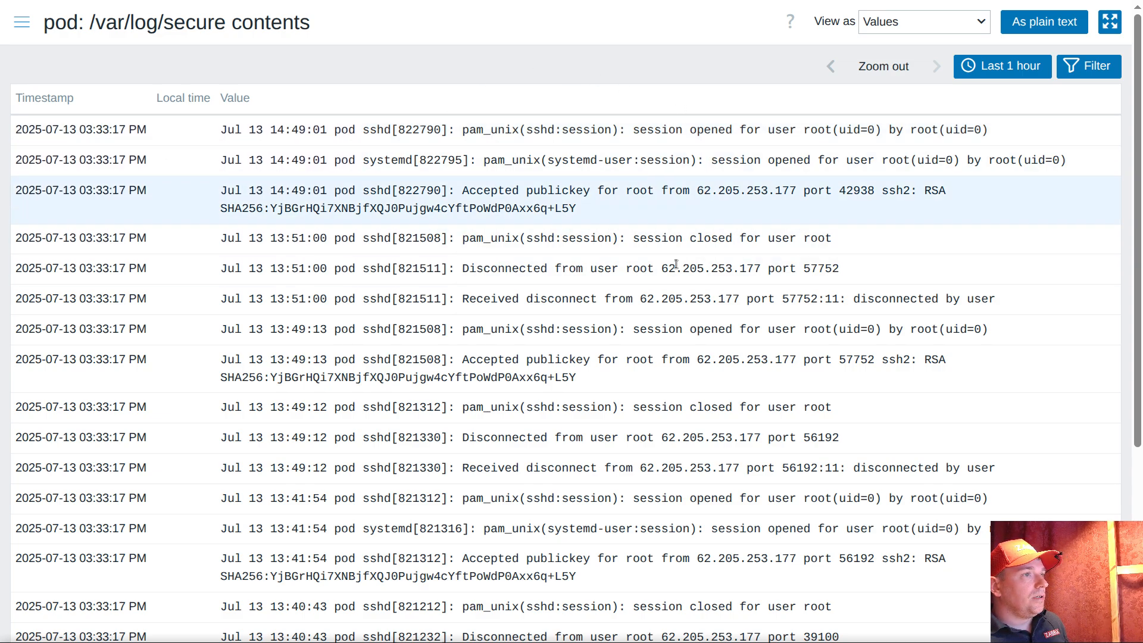
# Switch to the terminal, exit both open remote sessions, and connect to the host with the pod command
pyautogui.click(536, 642)
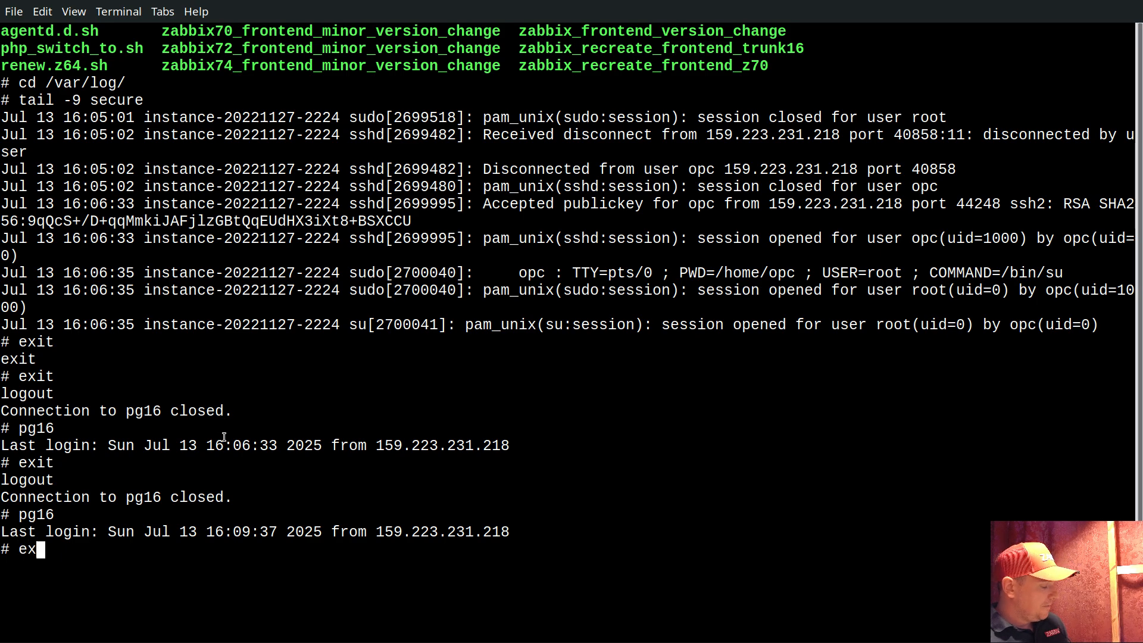
pyautogui.write('exit')
pyautogui.press('Return')
pyautogui.write('exit')
pyautogui.press('Return')
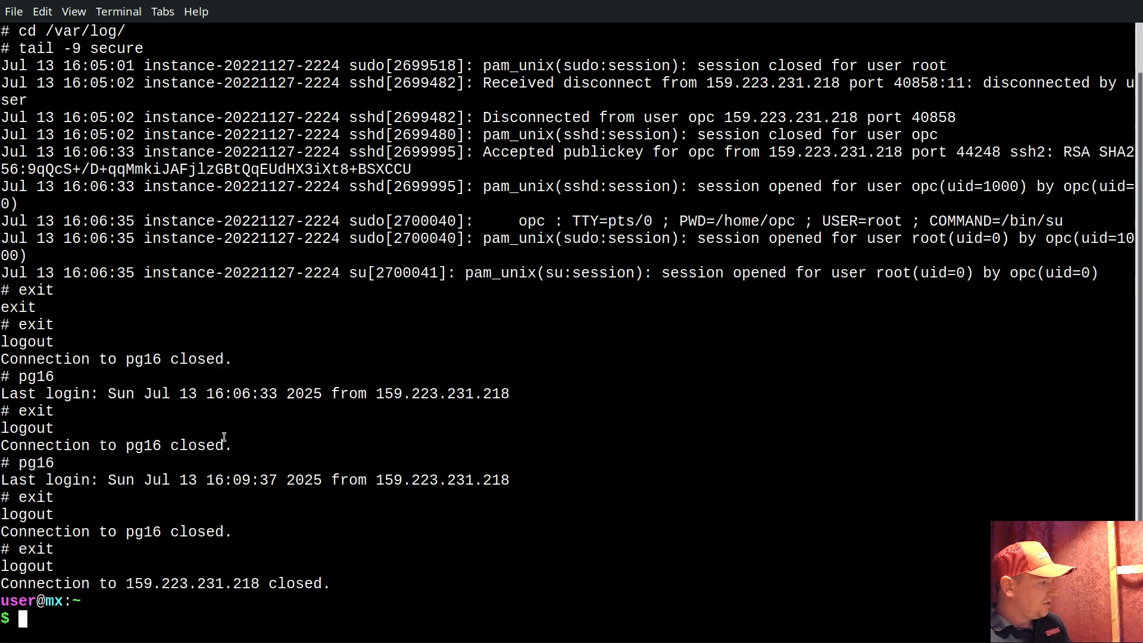
pyautogui.press('Return')
pyautogui.press('Return')
pyautogui.write('pod')
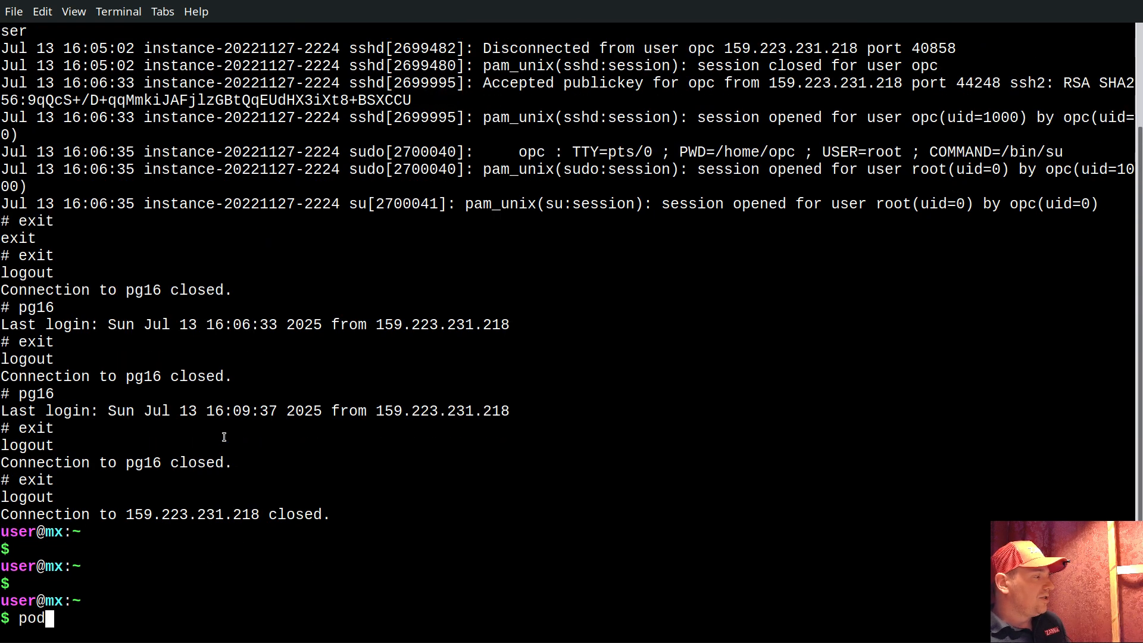
pyautogui.press('Return')
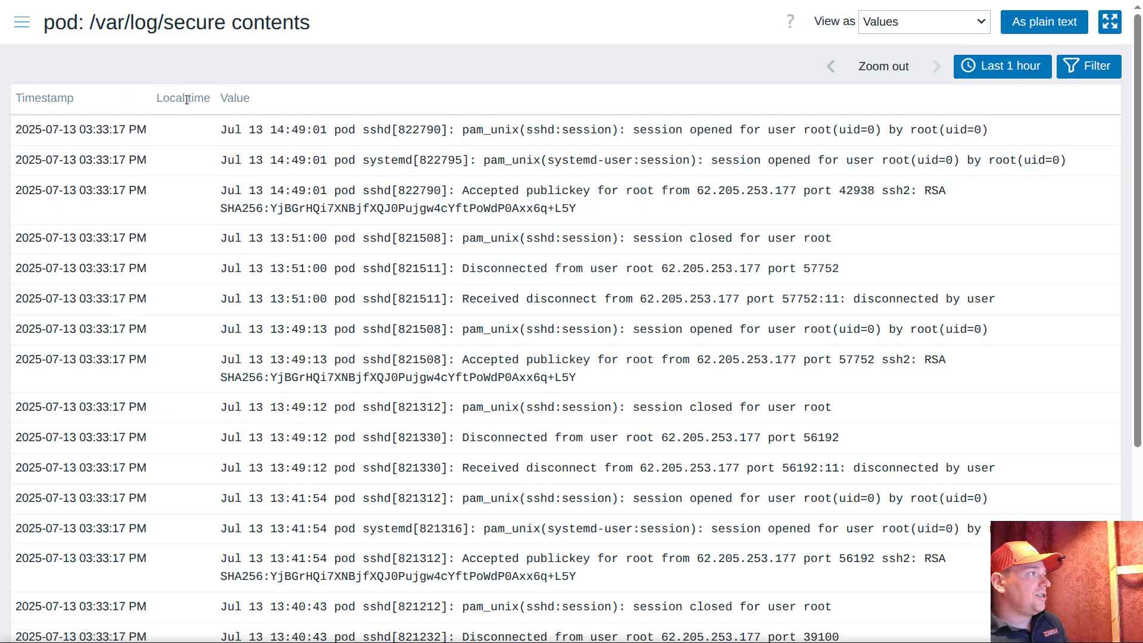
# Return to Zabbix, reload pod's /var/log/secure contents history, and examine the seconds in the newest entries' timestamps
pyautogui.rightClick(420, 54)
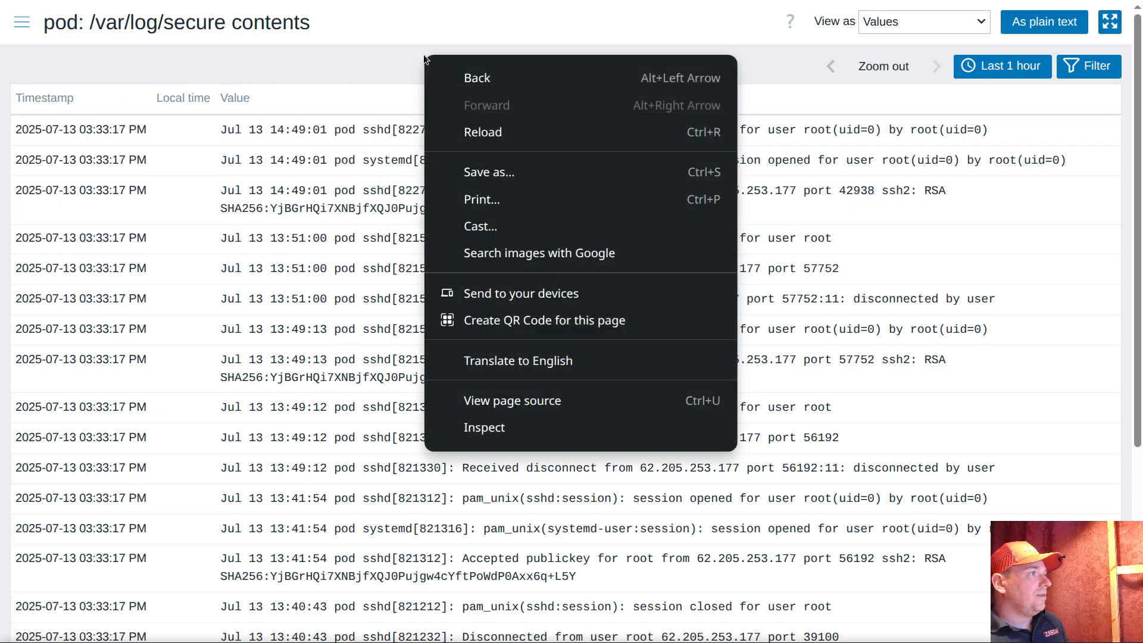
pyautogui.click(501, 133)
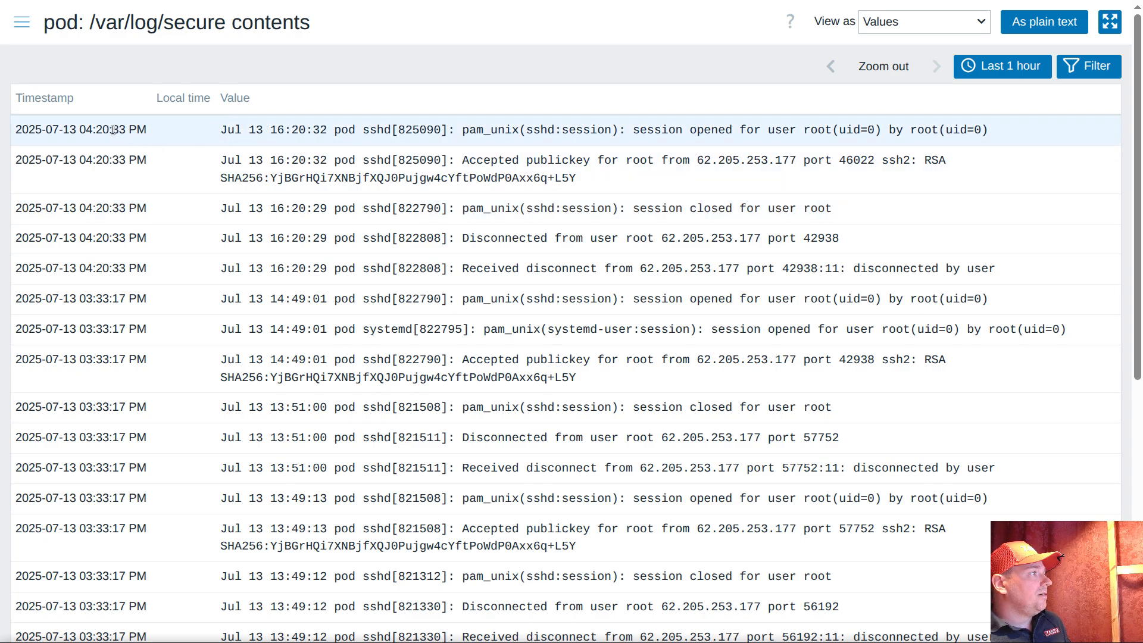
pyautogui.moveTo(107, 296); pyautogui.dragTo(102, 297)
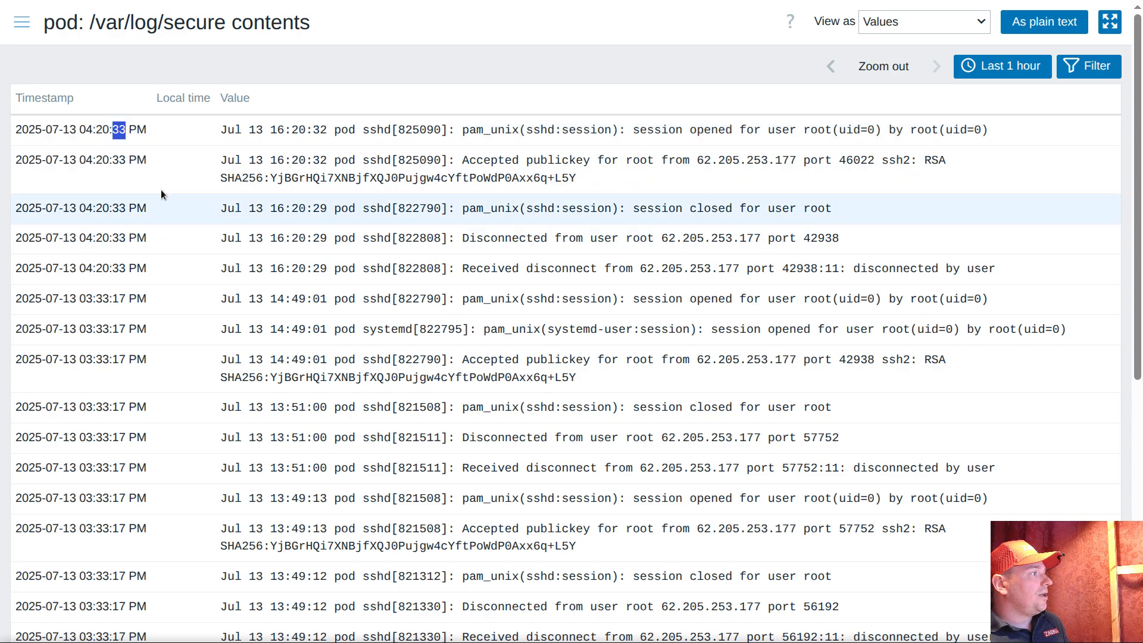
pyautogui.click(160, 136)
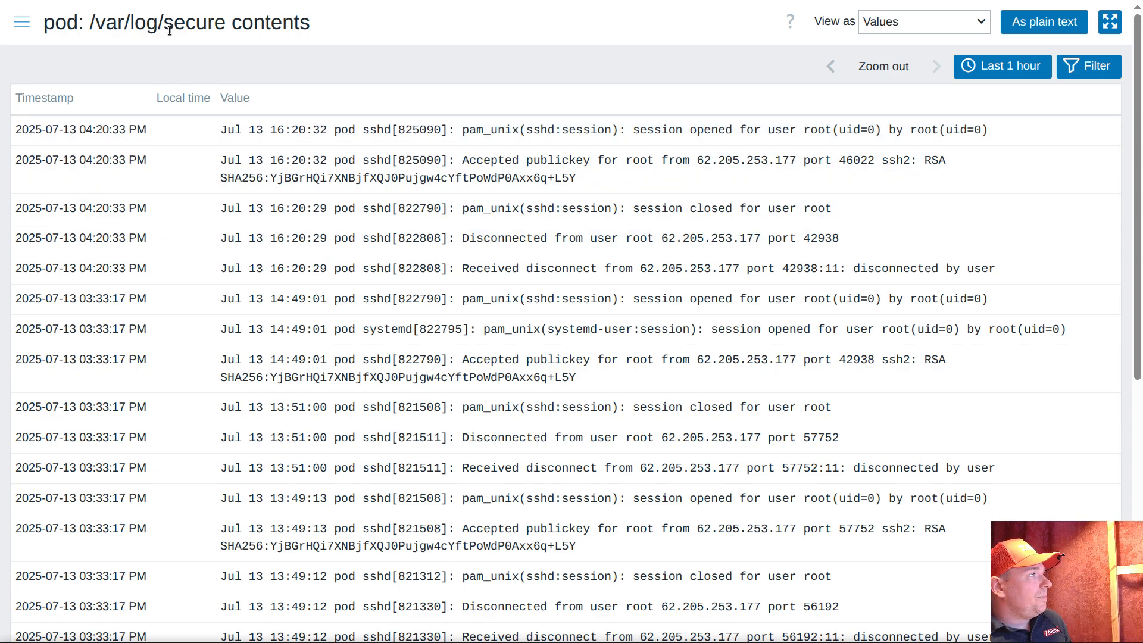
pyautogui.moveTo(165, 24); pyautogui.dragTo(224, 23)
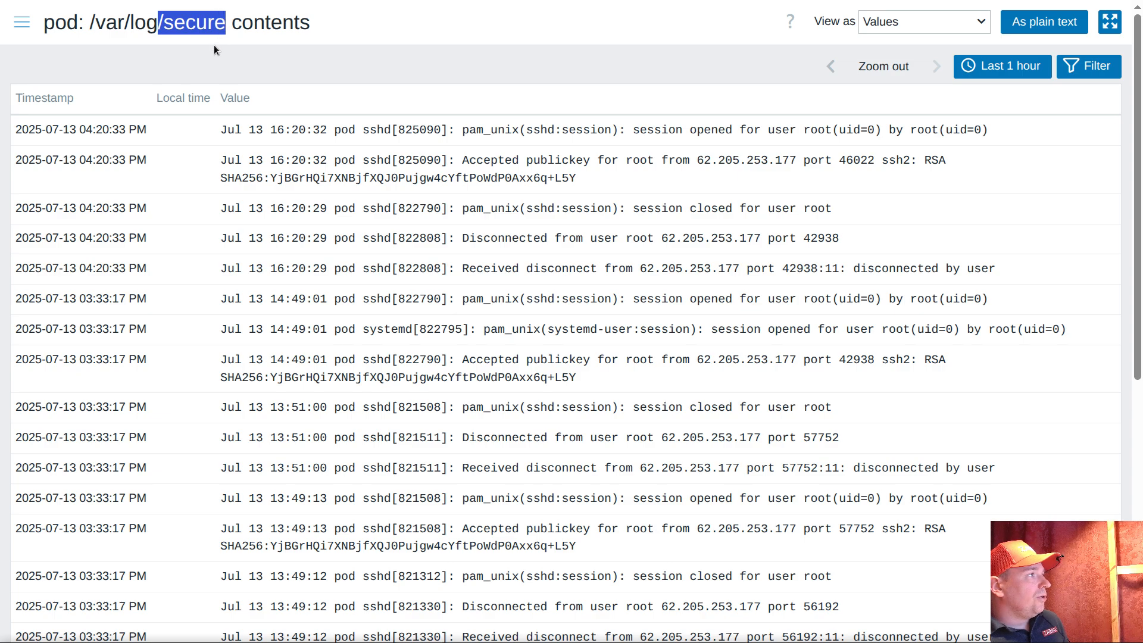
pyautogui.moveTo(113, 129); pyautogui.dragTo(116, 131)
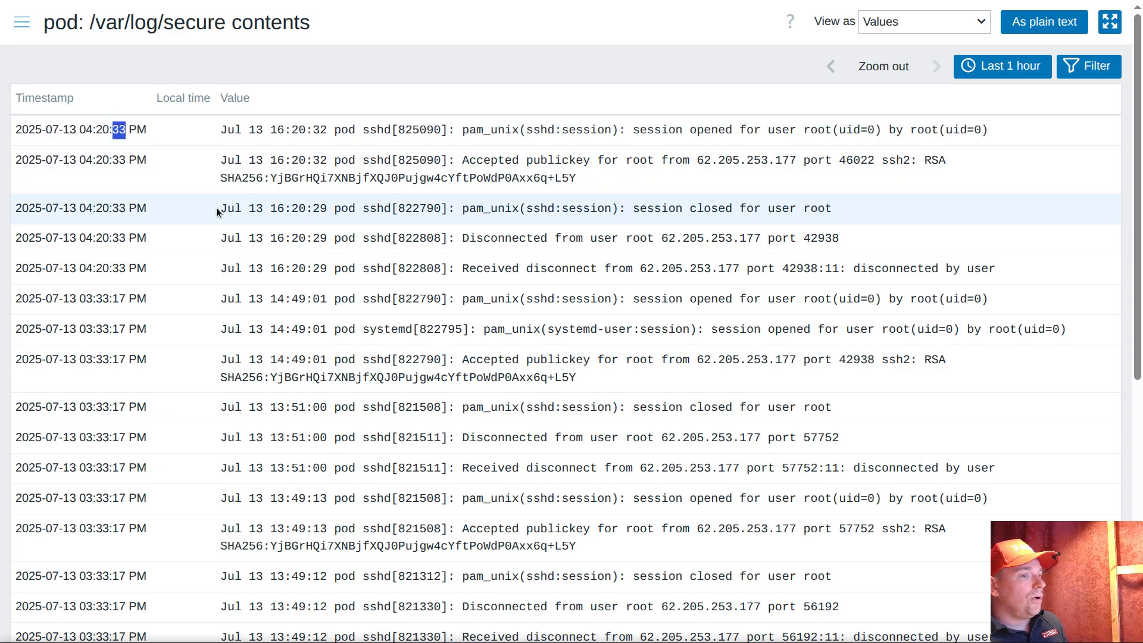
# Open Latest data and narrow the subfilter to host pod and the ultimate tag value contents
pyautogui.click(23, 27)
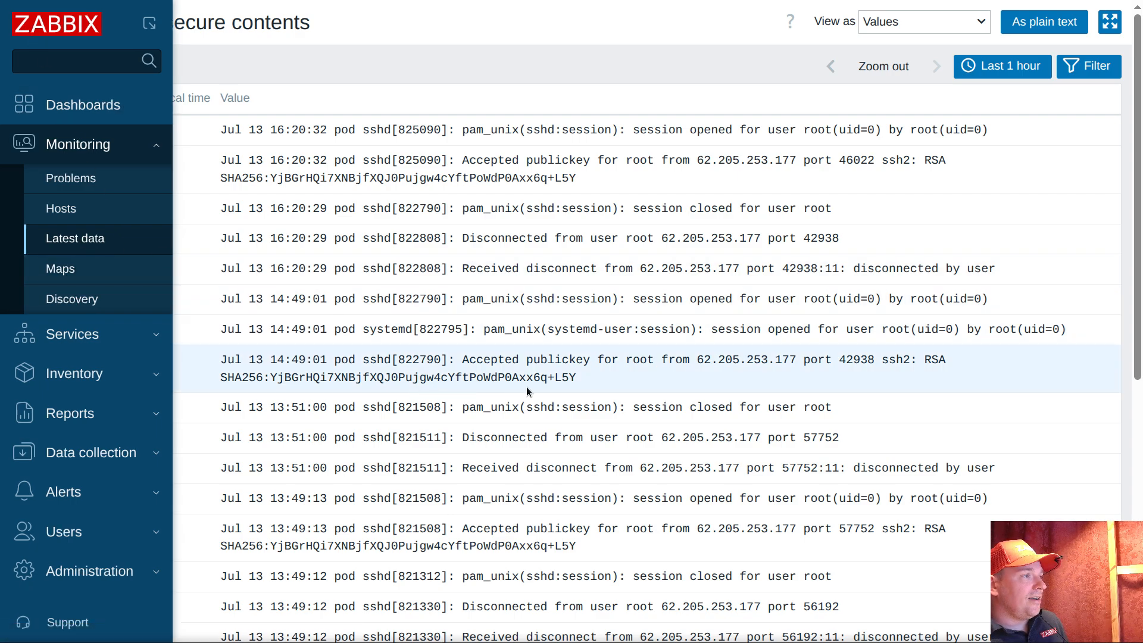
pyautogui.scroll(-10, 339, 412)
pyautogui.scroll(7, 574, 383)
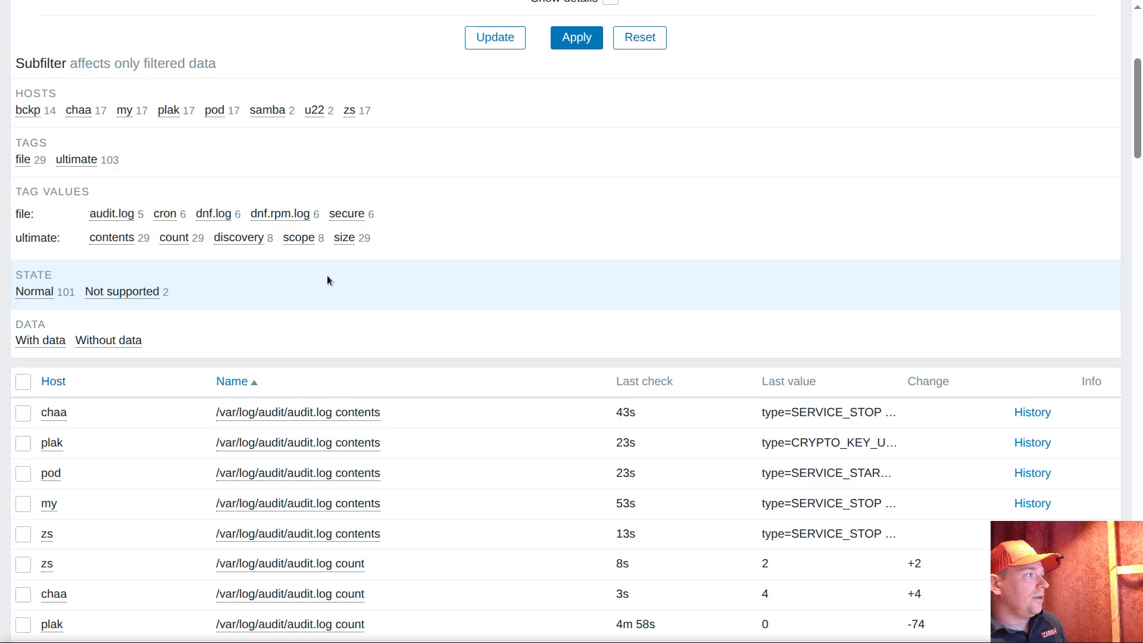
pyautogui.scroll(2, 327, 280)
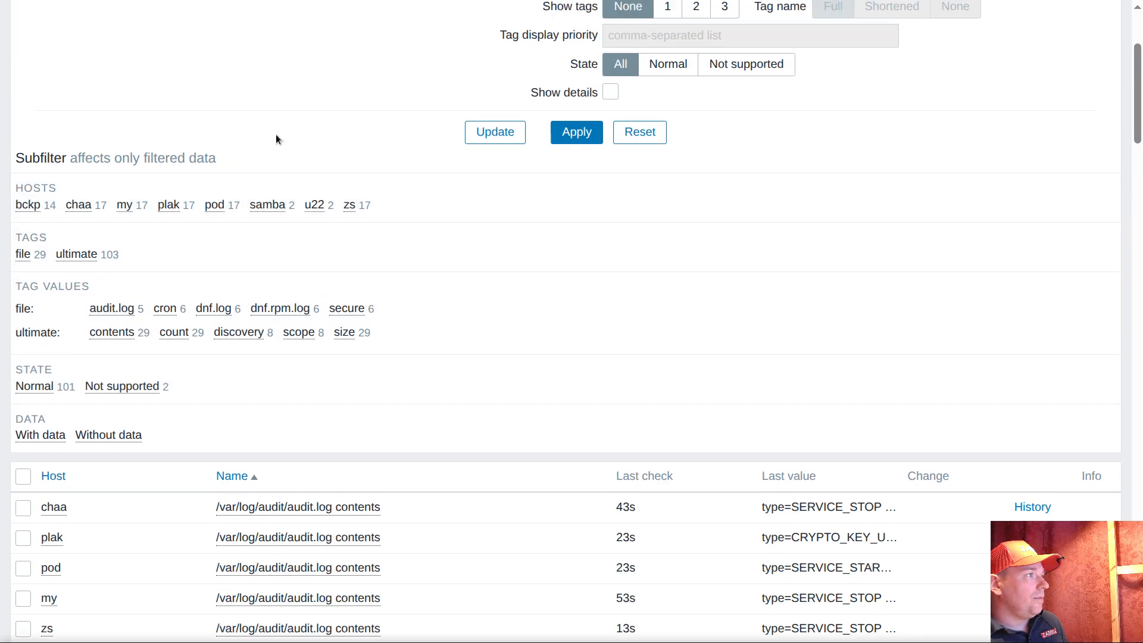
pyautogui.click(215, 205)
pyautogui.scroll(-5, 363, 312)
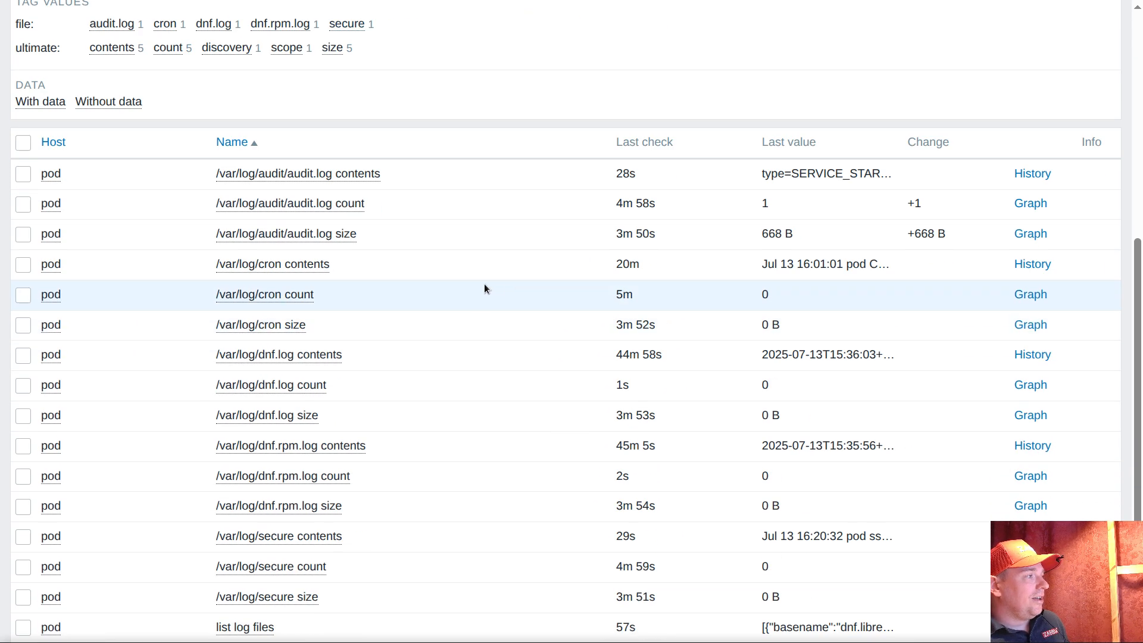
pyautogui.scroll(3, 365, 212)
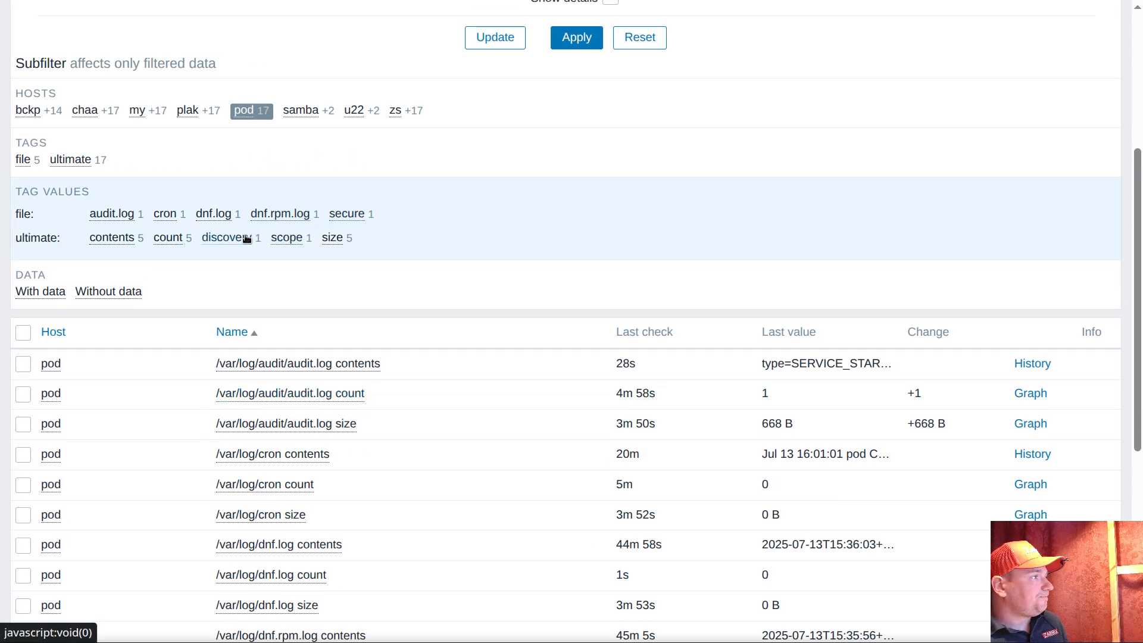
pyautogui.click(113, 240)
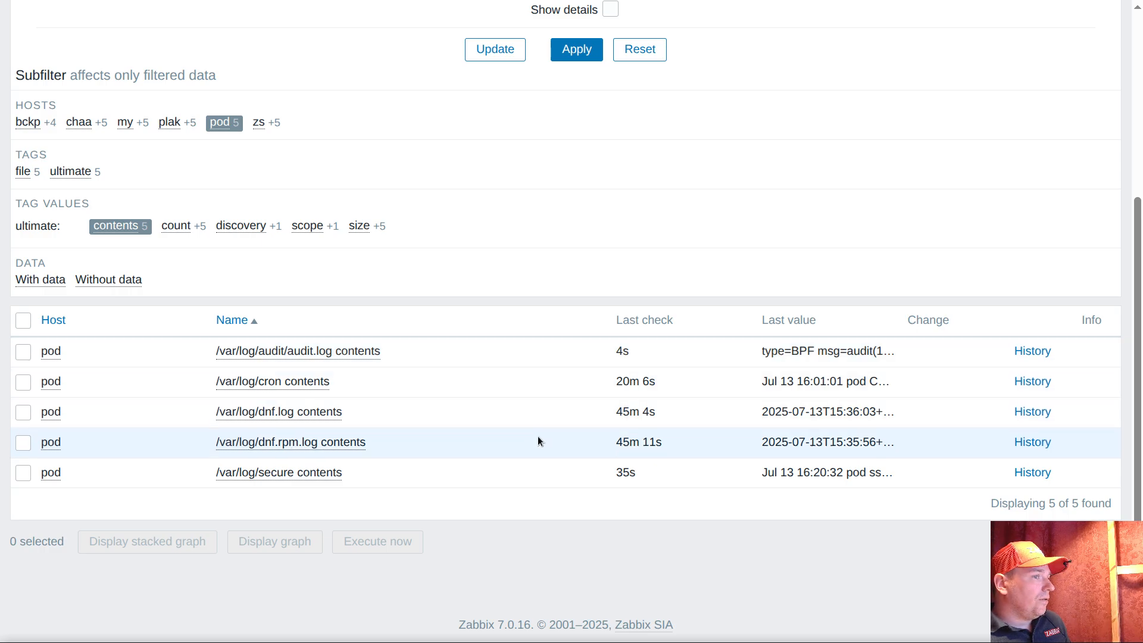
# Inspect the scheduling interval of pod's /var/log/audit/audit.log contents item, close its configuration without changes, and open the item's history
pyautogui.moveTo(629, 351)
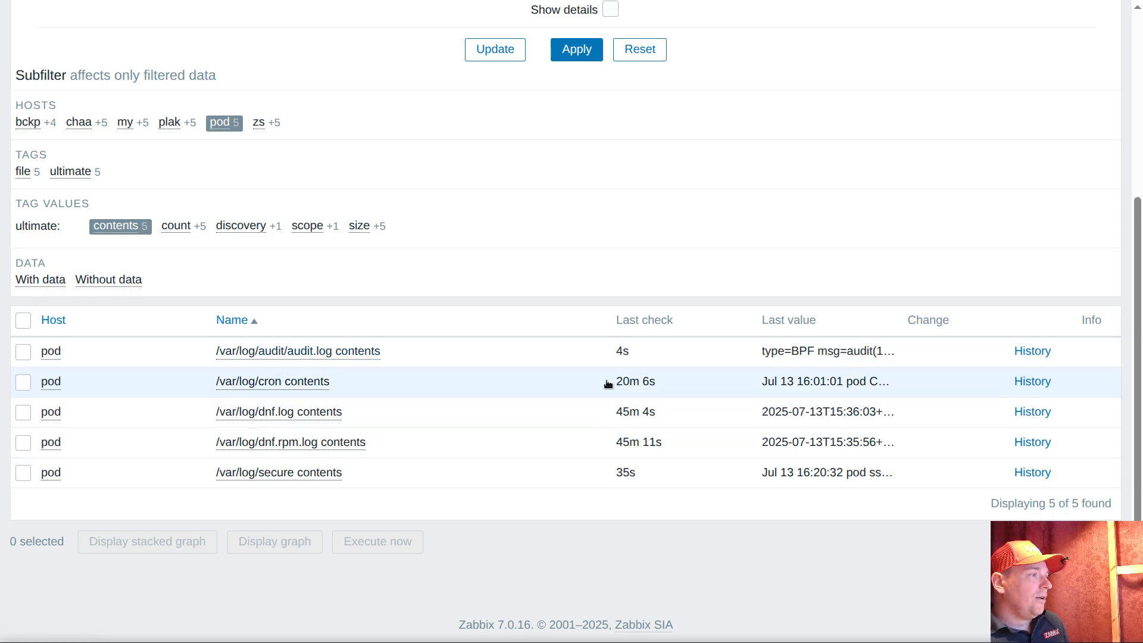
pyautogui.click(292, 352)
pyautogui.click(331, 180)
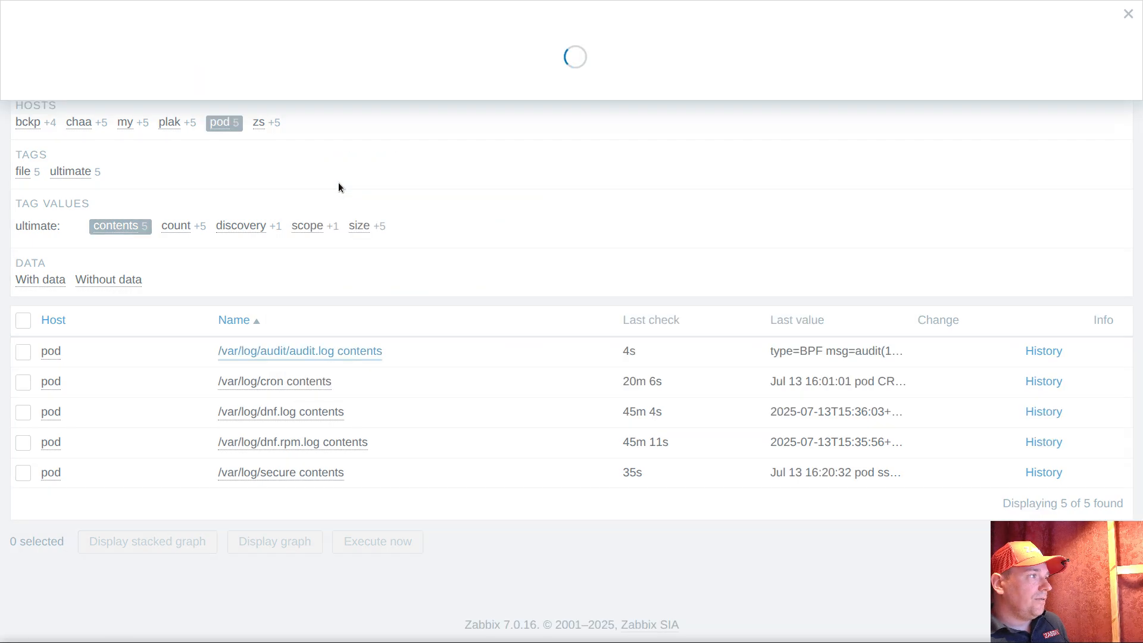
pyautogui.tripleClick(377, 275)
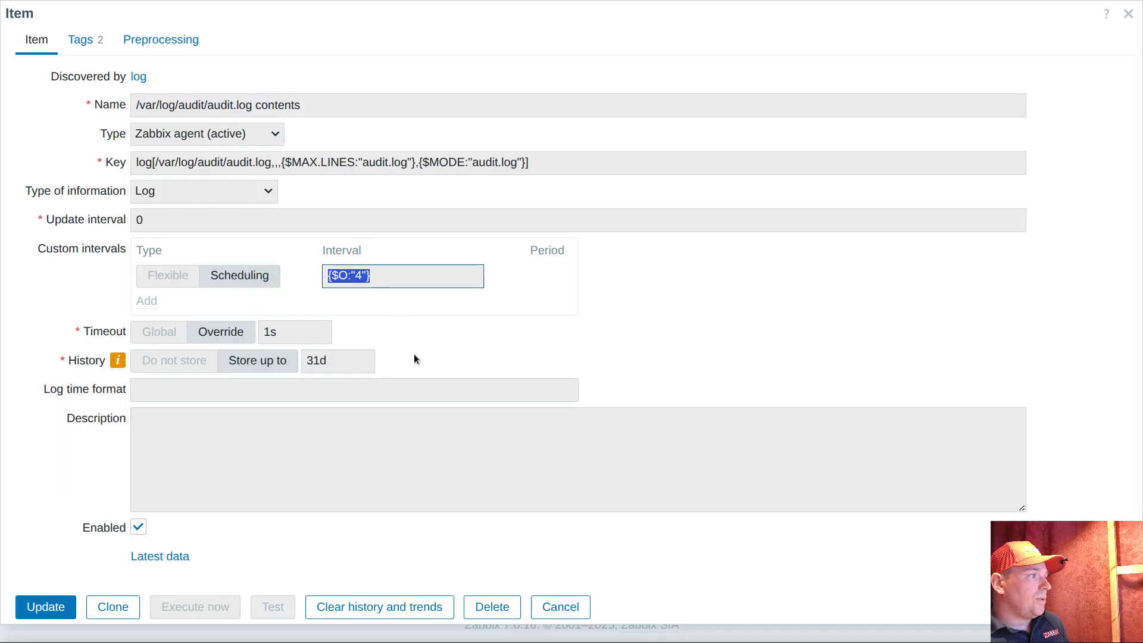
pyautogui.click(561, 606)
pyautogui.click(1027, 350)
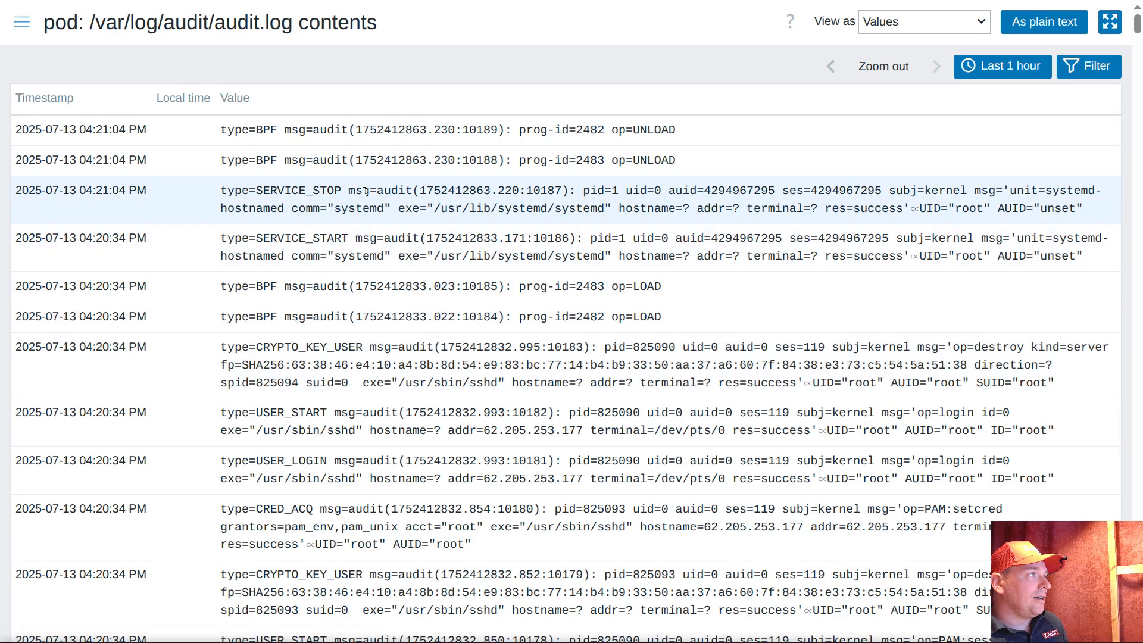